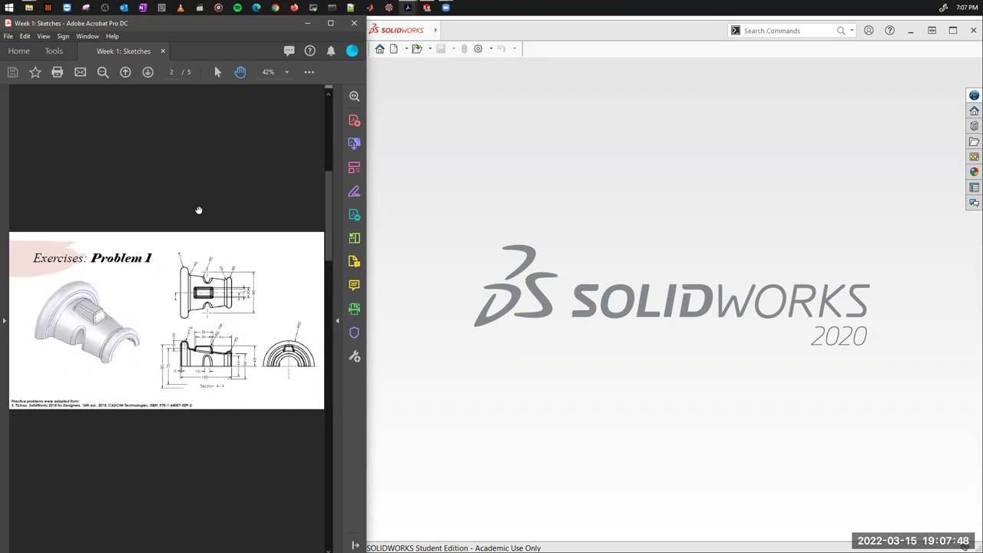
Step: Scroll the Week 1: Sketches PDF to the Problem 2 drawing, then return to SOLIDWORKS
scroll(199, 210, down, 3)
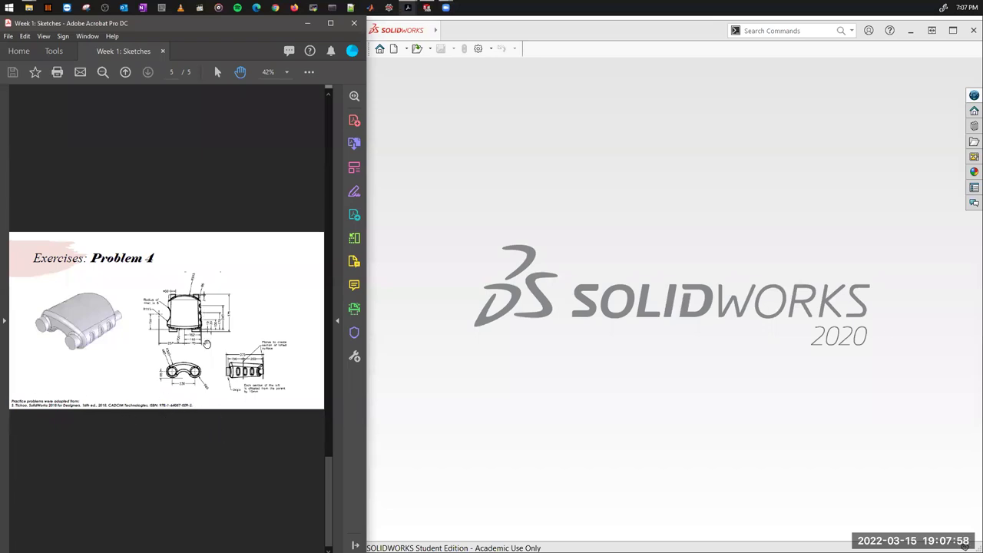
scroll(216, 402, up, 3)
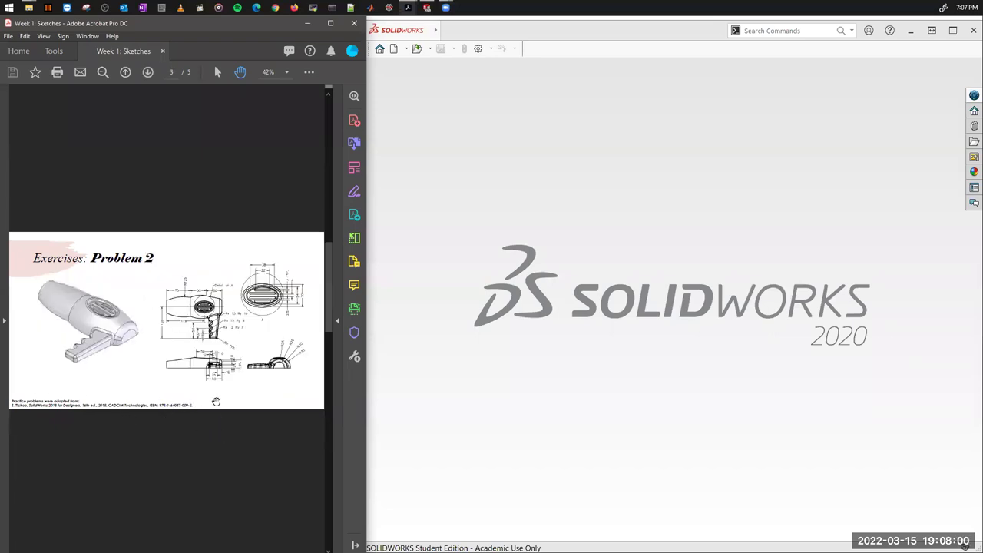
scroll(216, 402, down, 1)
ctrl+scroll(272, 328, up, 3)
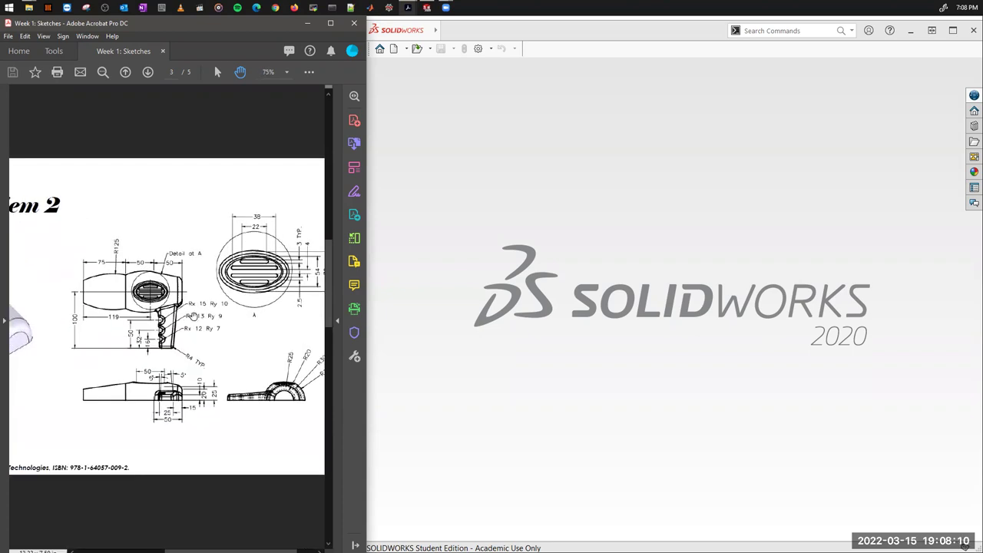
ctrl+scroll(193, 316, up, 1)
ctrl+scroll(269, 345, down, 1)
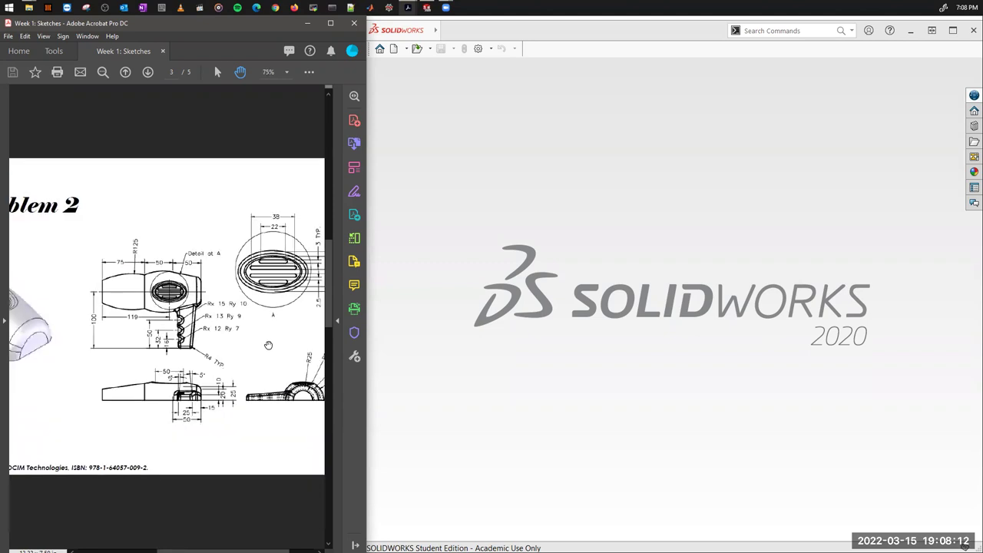
ctrl+scroll(231, 339, up, 1)
ctrl+scroll(231, 339, down, 1)
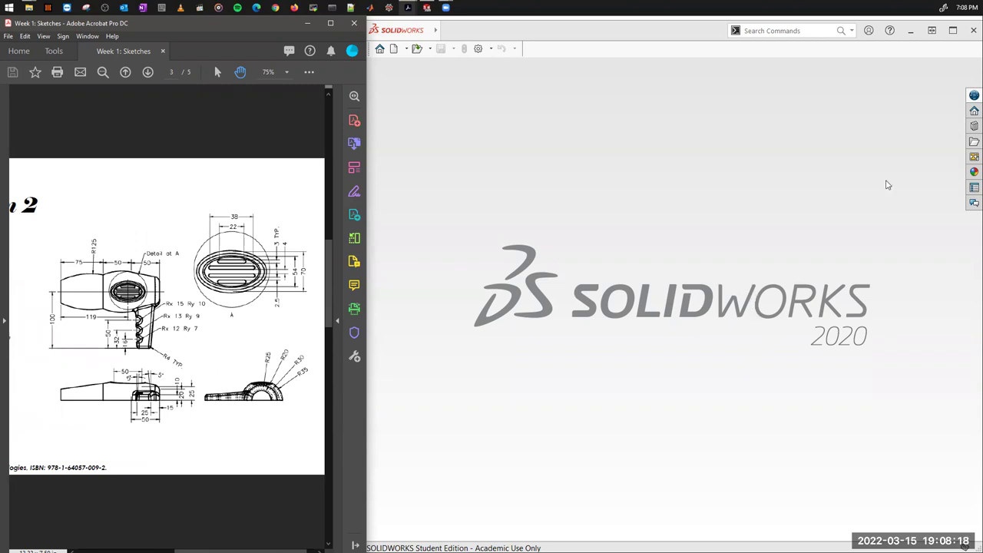
click(494, 189)
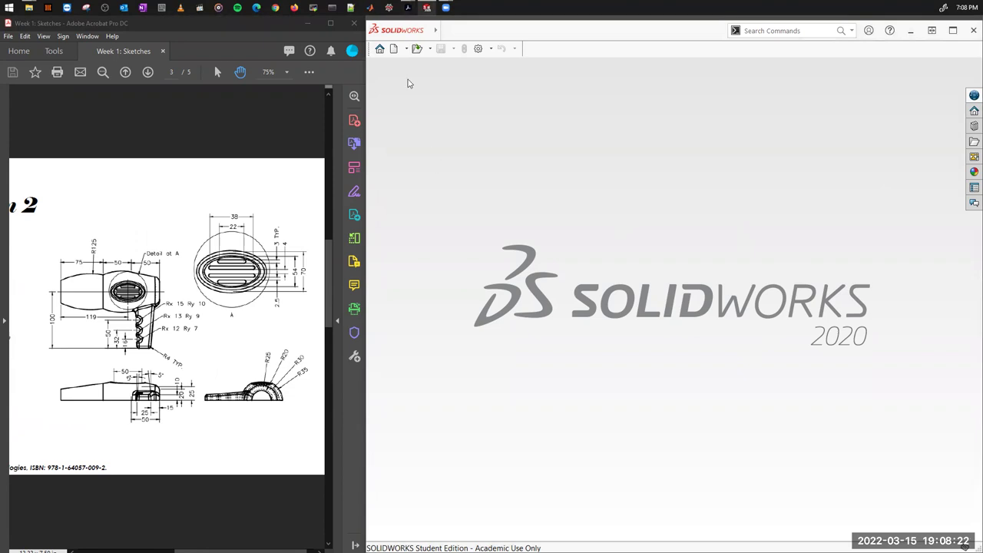
Step: Create a new part document and hide the Surfaces tab from the CommandManager
click(392, 49)
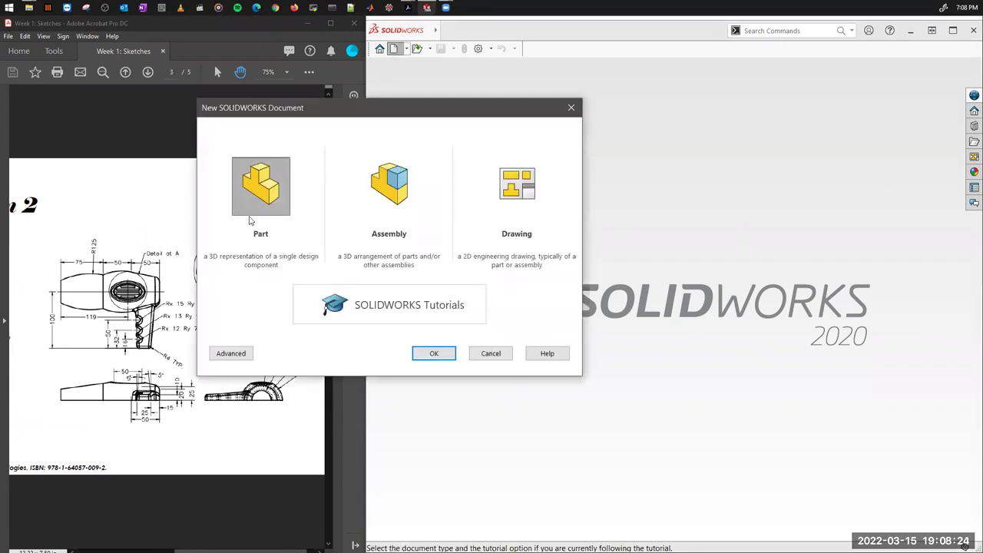
click(436, 354)
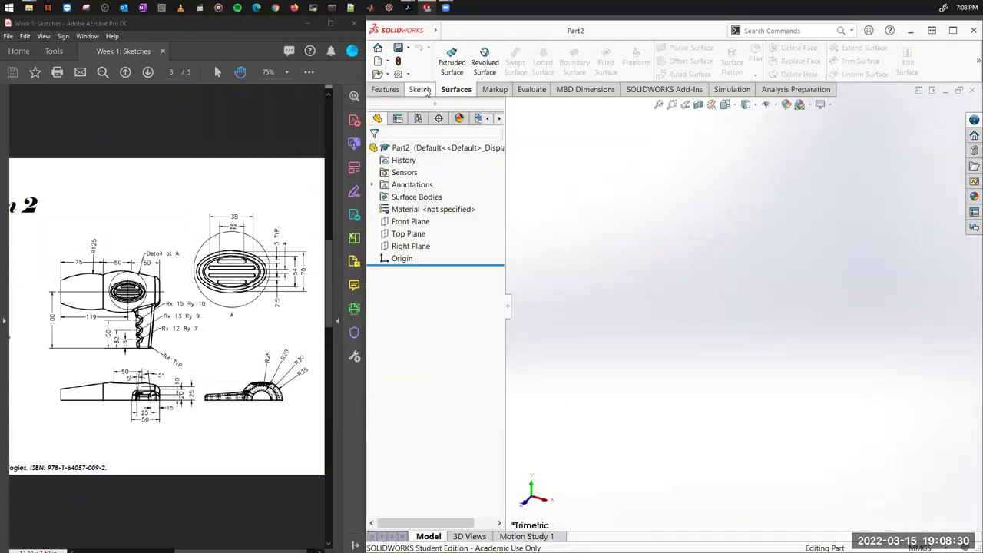
right_click(426, 91)
mouse_move(469, 122)
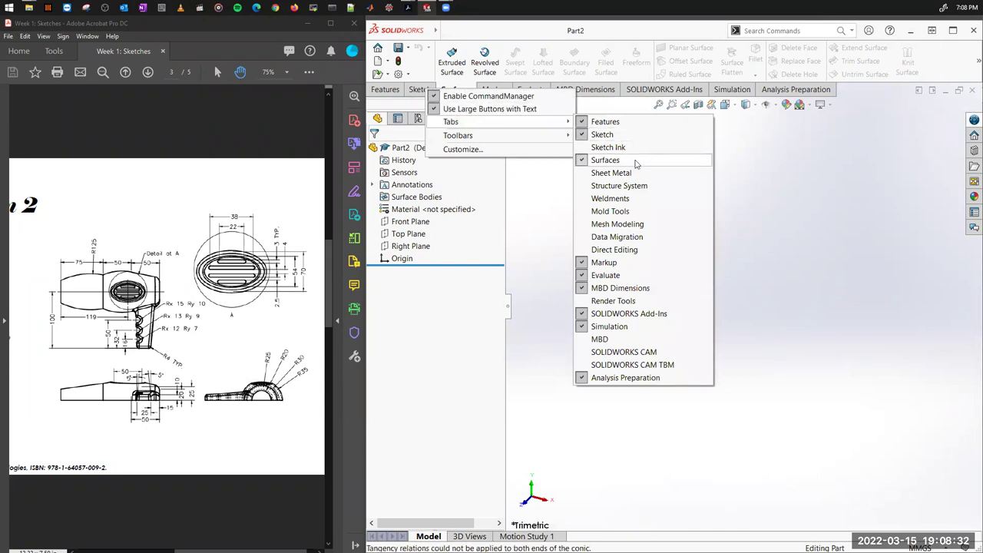
click(635, 160)
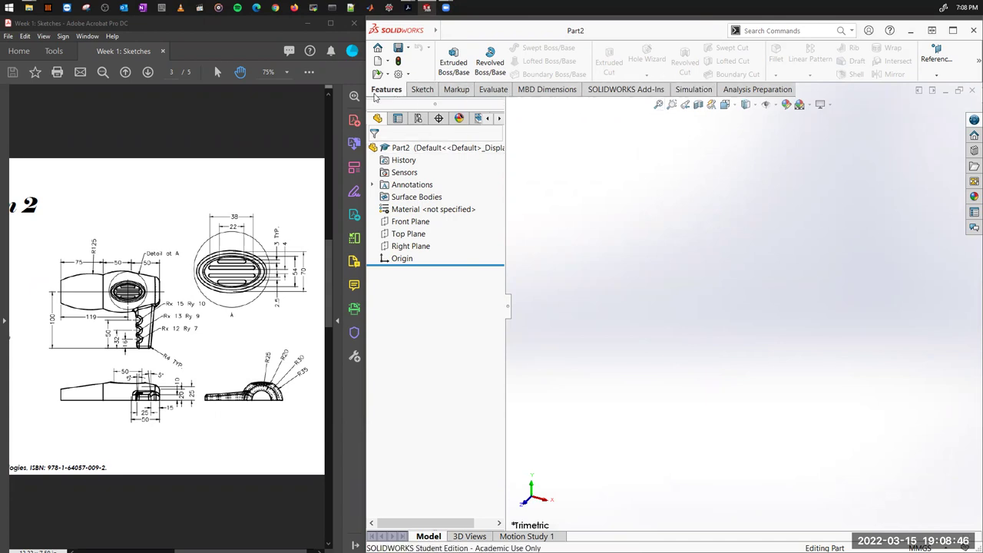
Step: Restore the Surfaces tab and bring up the Sketch tools
right_click(400, 93)
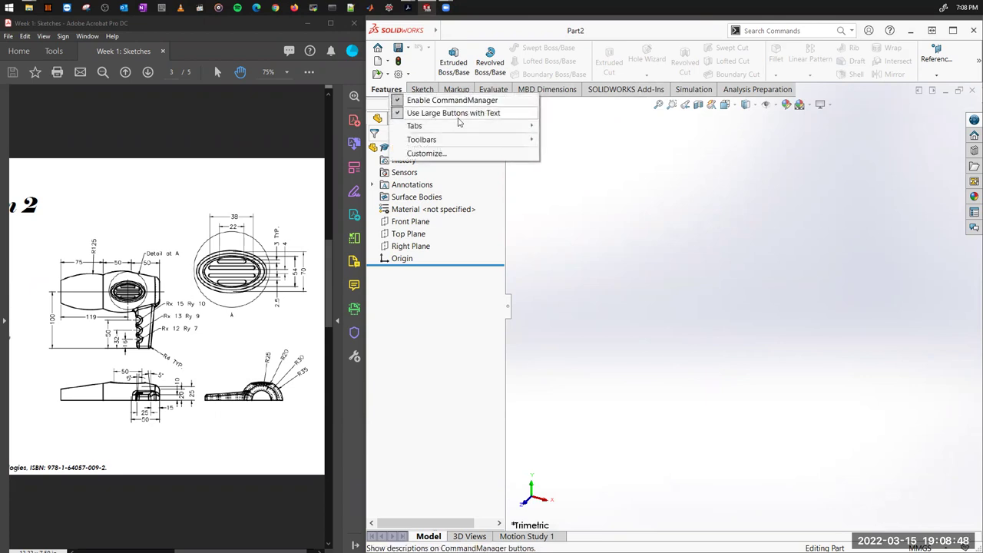
mouse_move(423, 128)
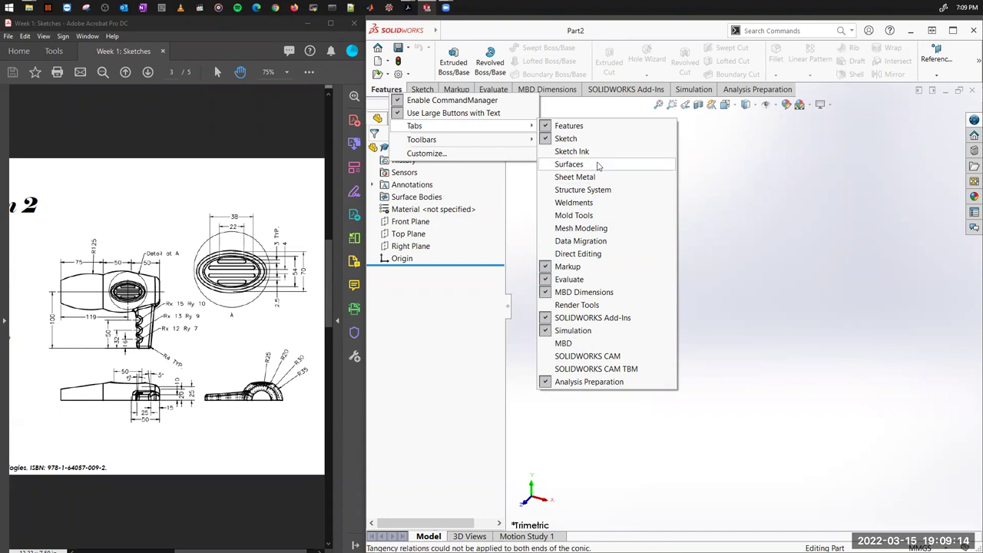
click(598, 166)
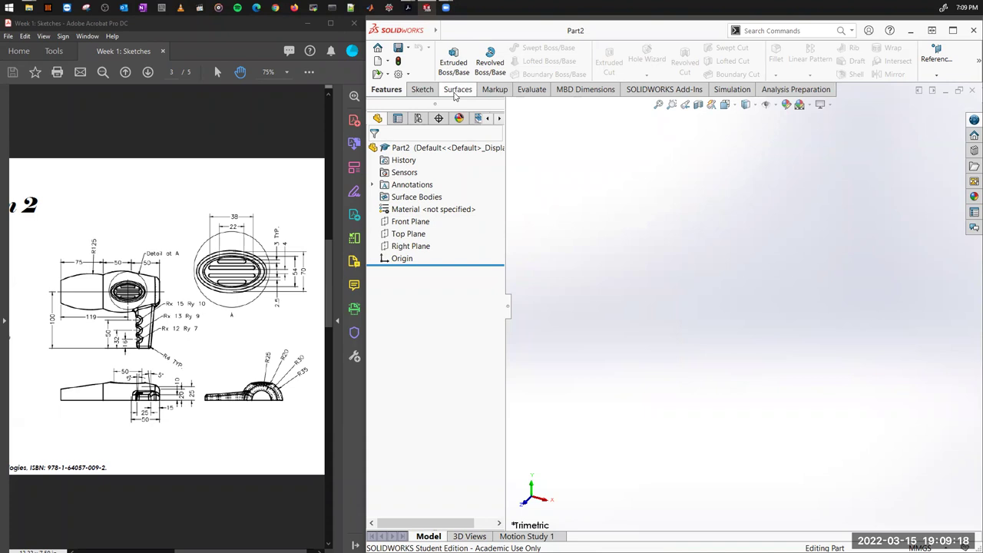
click(457, 91)
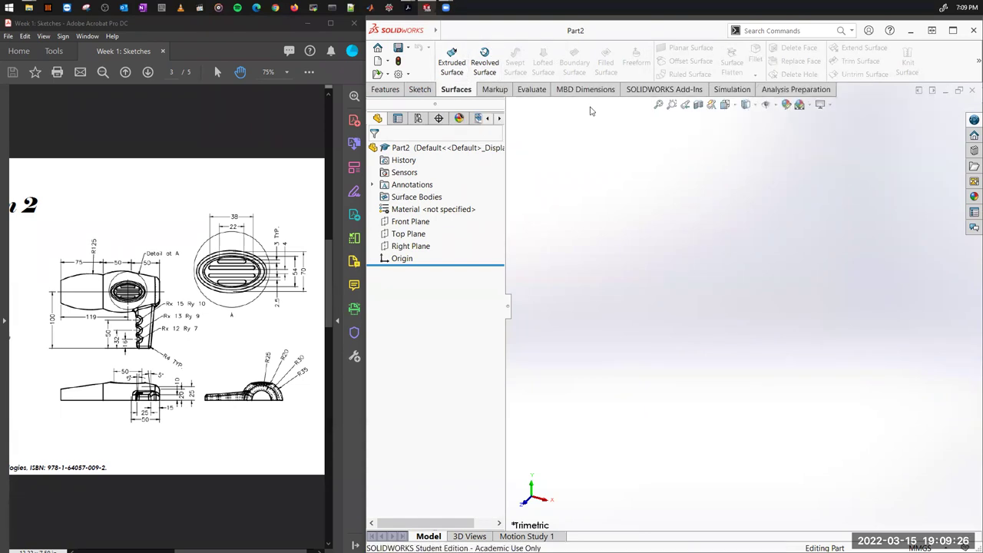
click(420, 91)
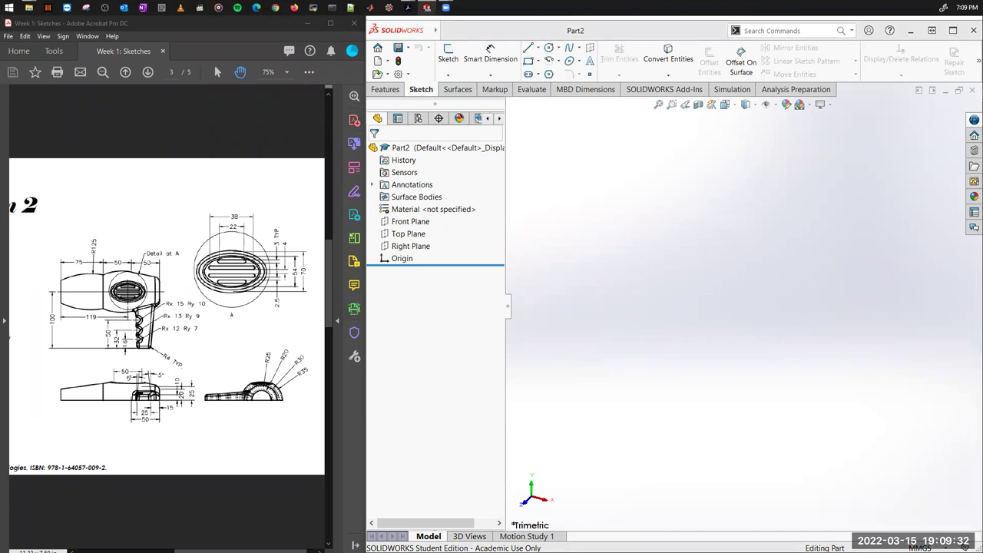
click(636, 242)
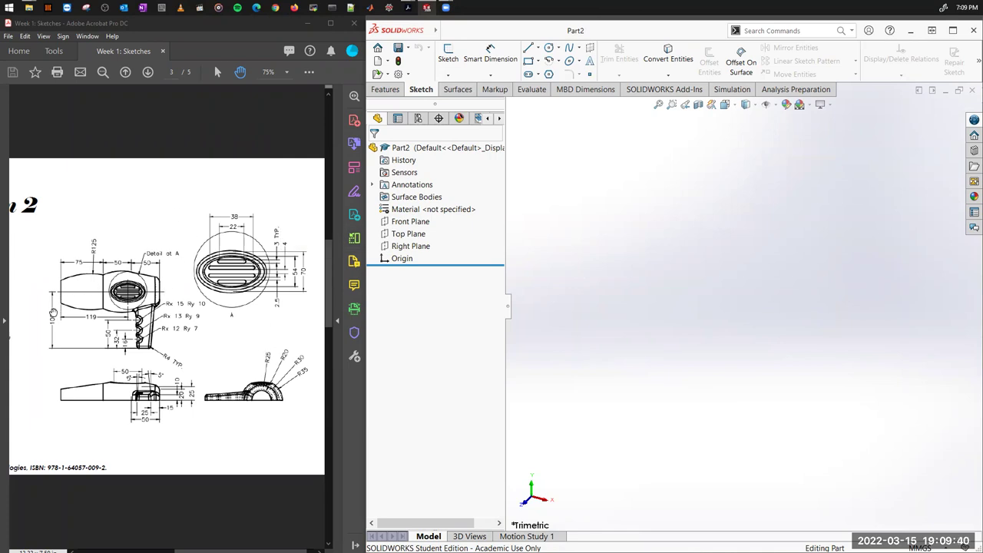
scroll(130, 300, left, 5)
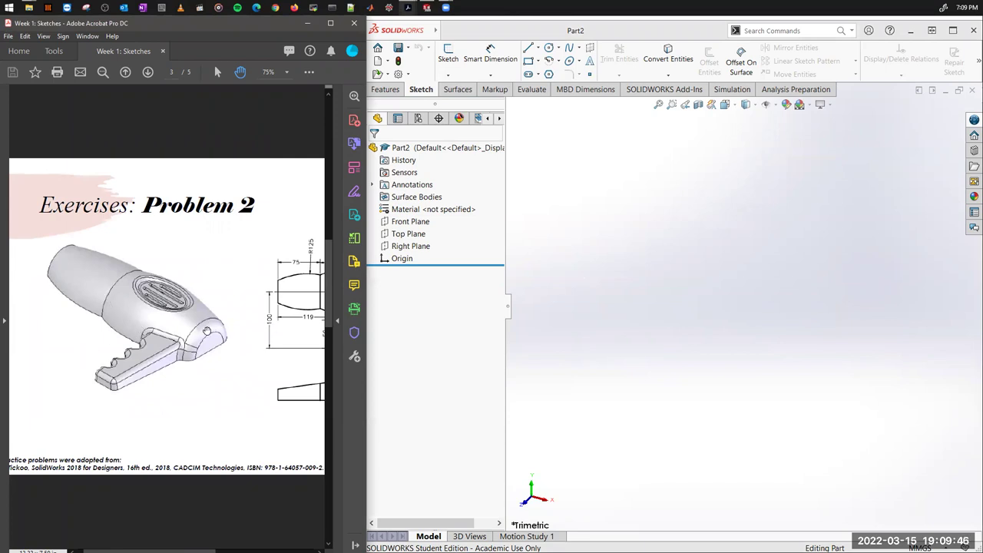
mouse_move(277, 366)
mouse_down()
mouse_move(54, 368)
mouse_move(101, 372)
mouse_up()
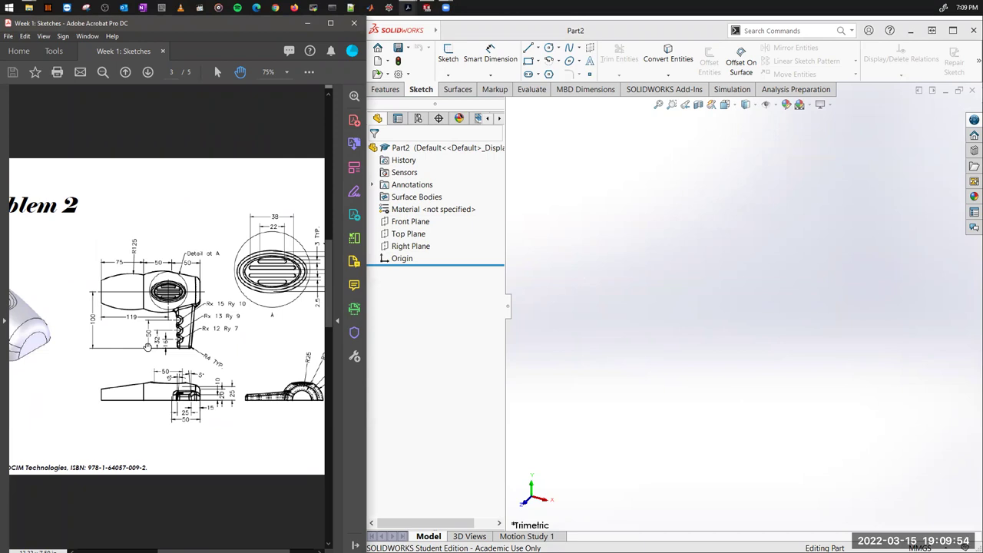
mouse_move(148, 360)
mouse_down()
mouse_move(104, 355)
mouse_move(121, 355)
mouse_up()
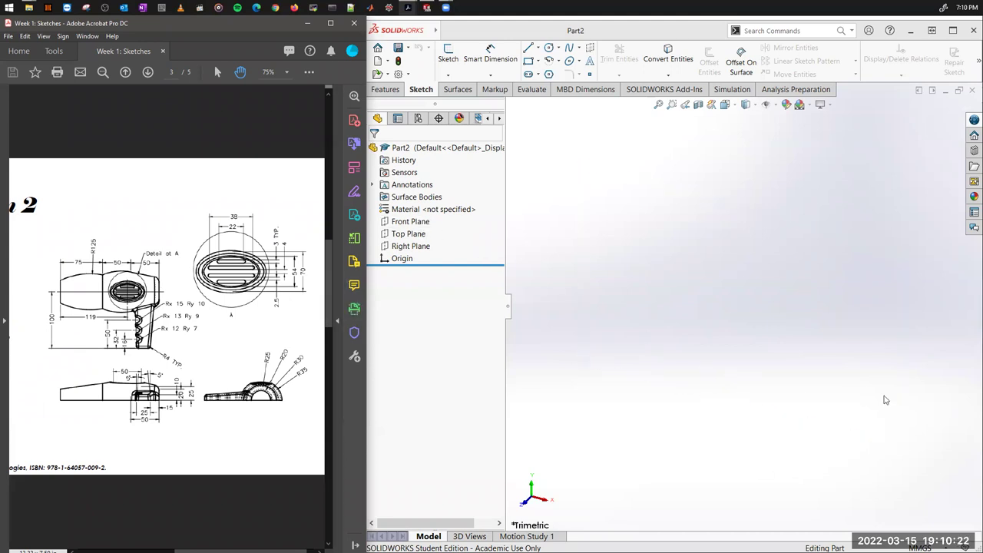
Step: Make Front Plane visible in the model
click(411, 222)
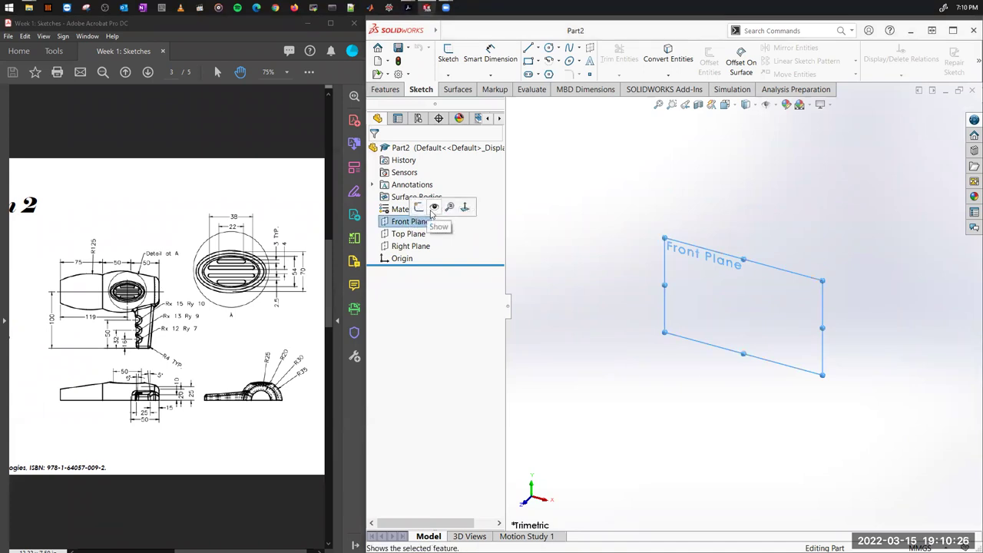
click(432, 211)
click(749, 417)
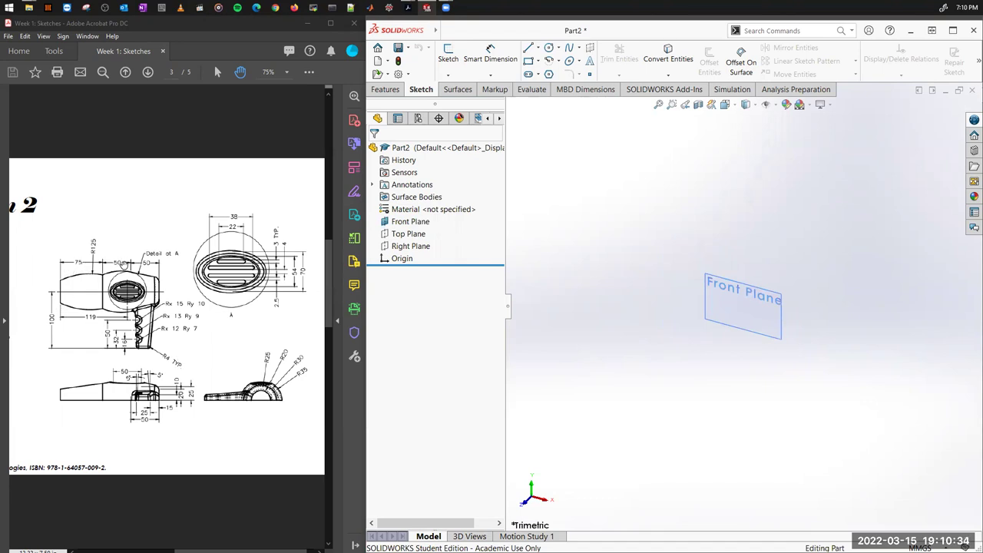
Step: Create Plane1 offset 75 mm from Front Plane
click(761, 324)
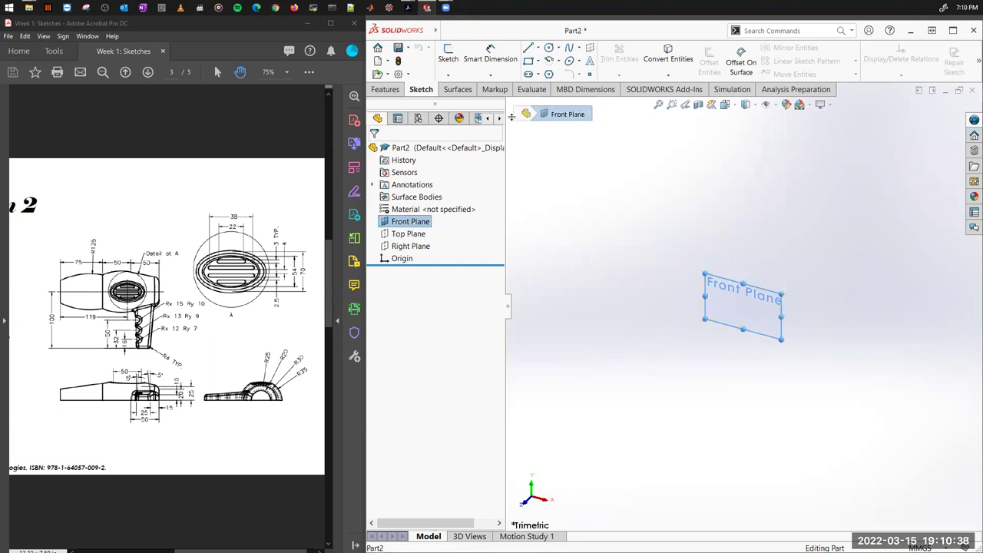
click(386, 90)
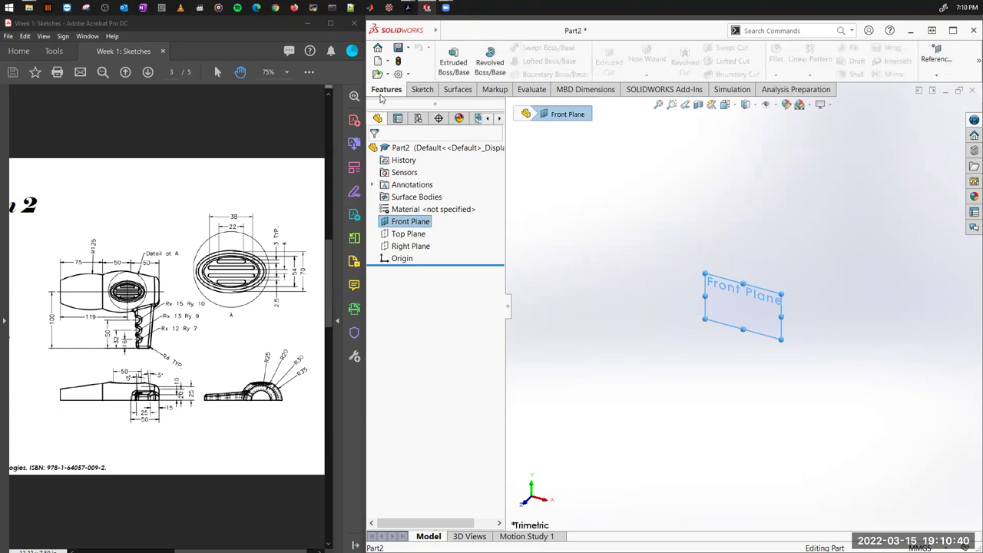
click(936, 75)
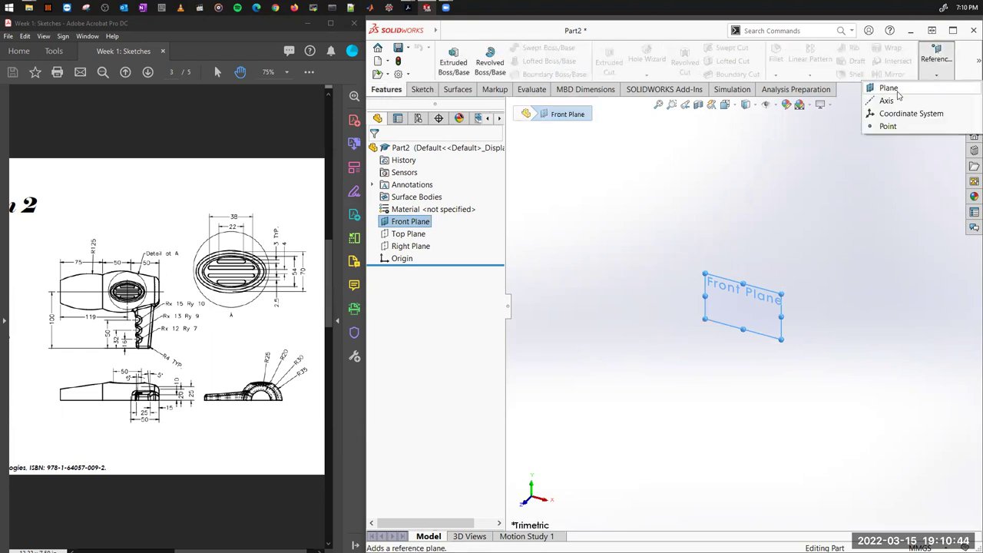
click(890, 88)
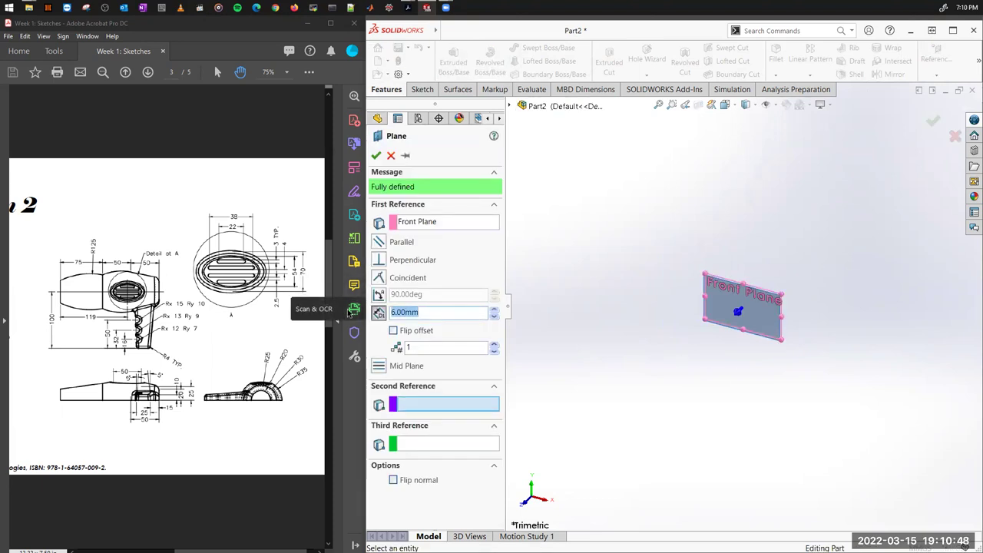
text(75)
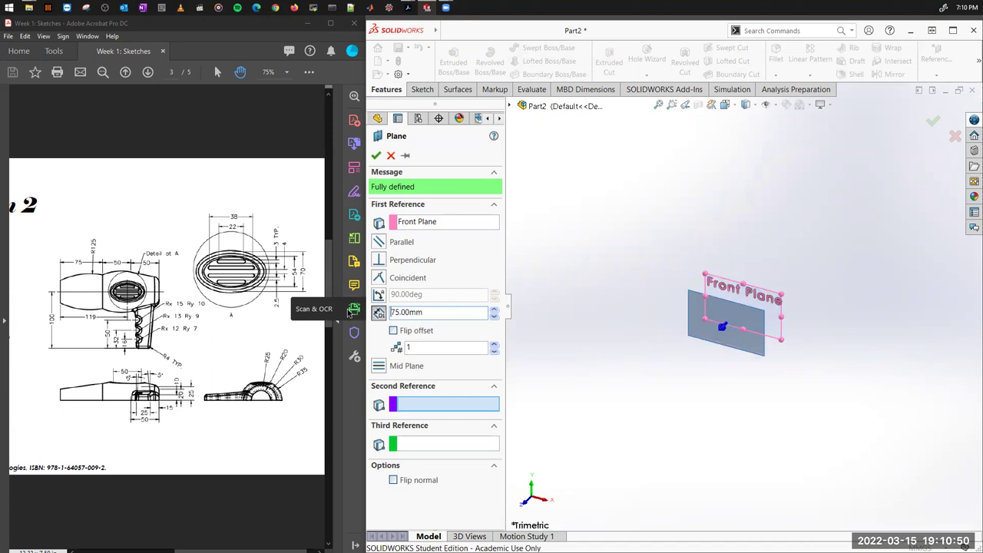
key(Return)
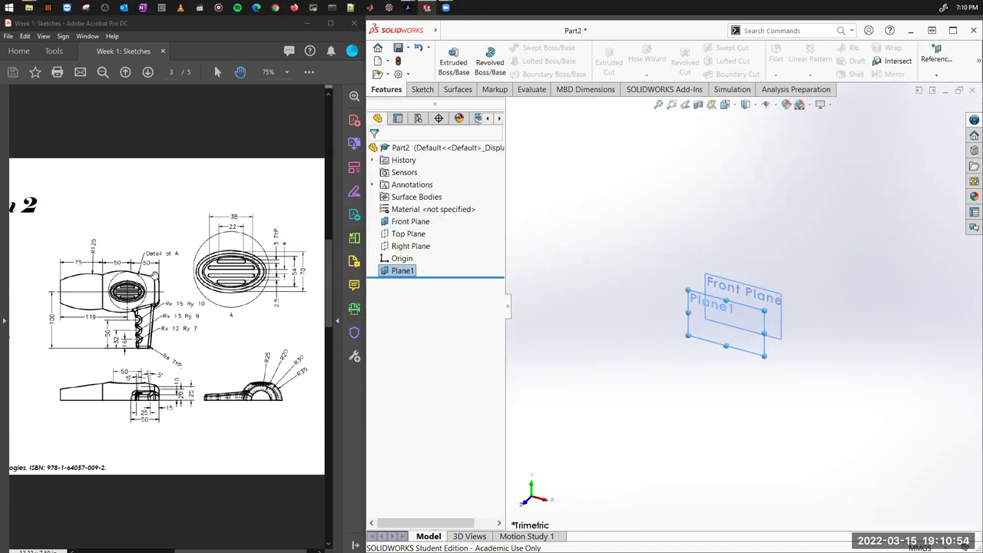
Step: Add Plane2 and Plane3, each offset 50 mm beyond the previous plane
click(934, 75)
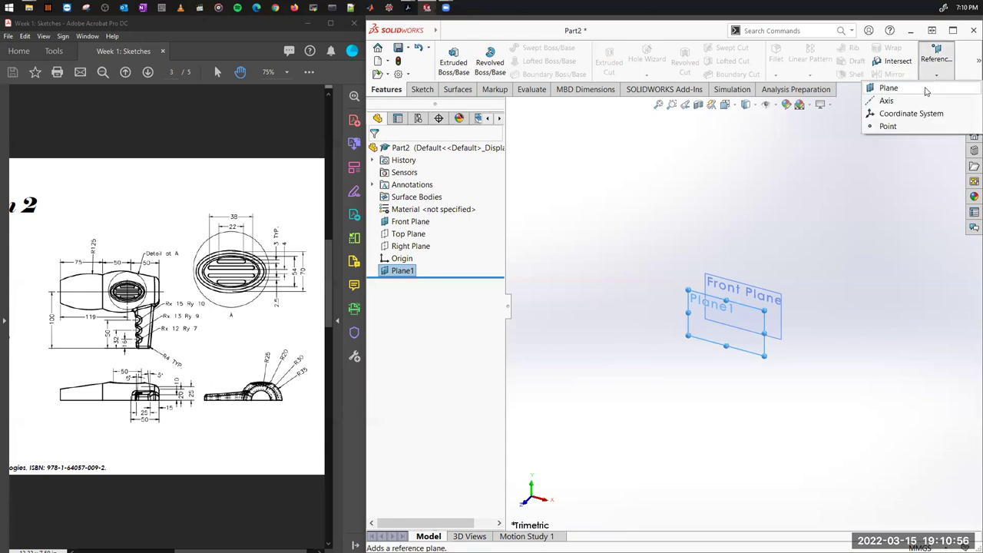
click(889, 88)
text(20)
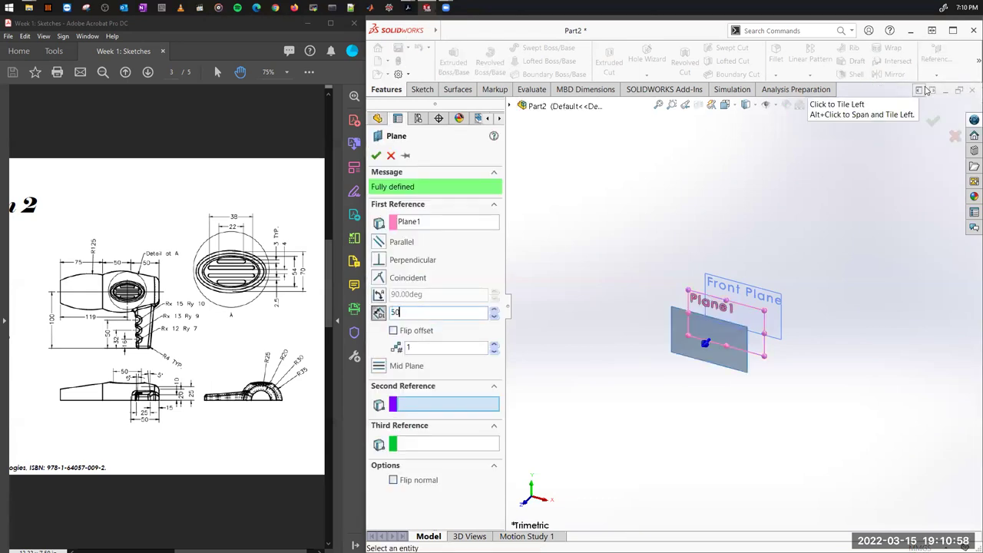
key(Return)
key(Return)
click(937, 70)
click(889, 87)
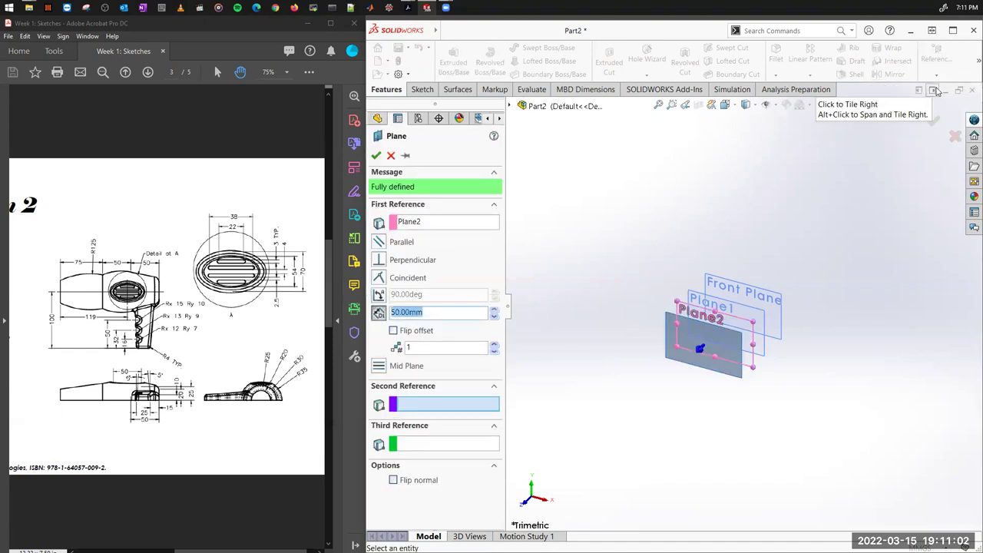
key(Return)
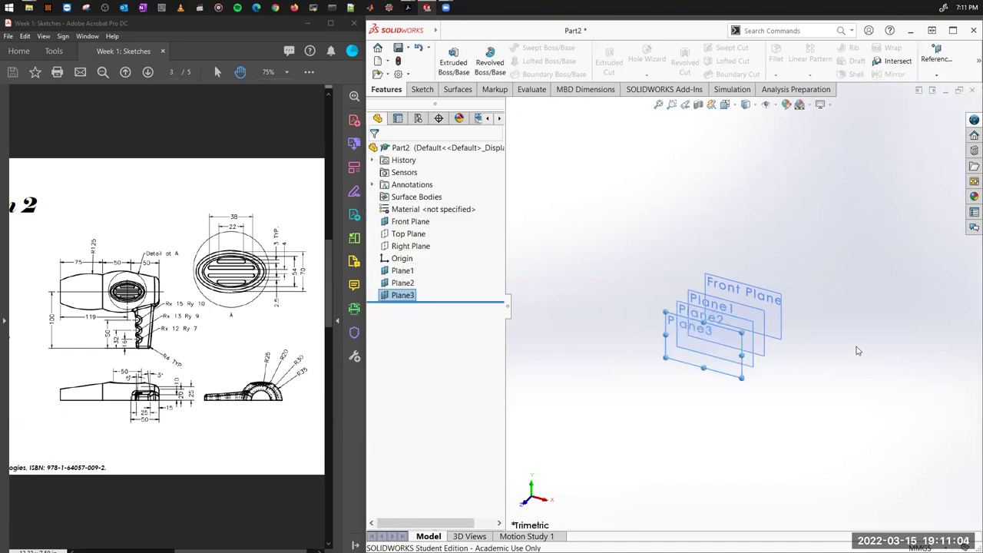
Step: Select Top Plane and enlarge it outward past the stack of planes
click(632, 256)
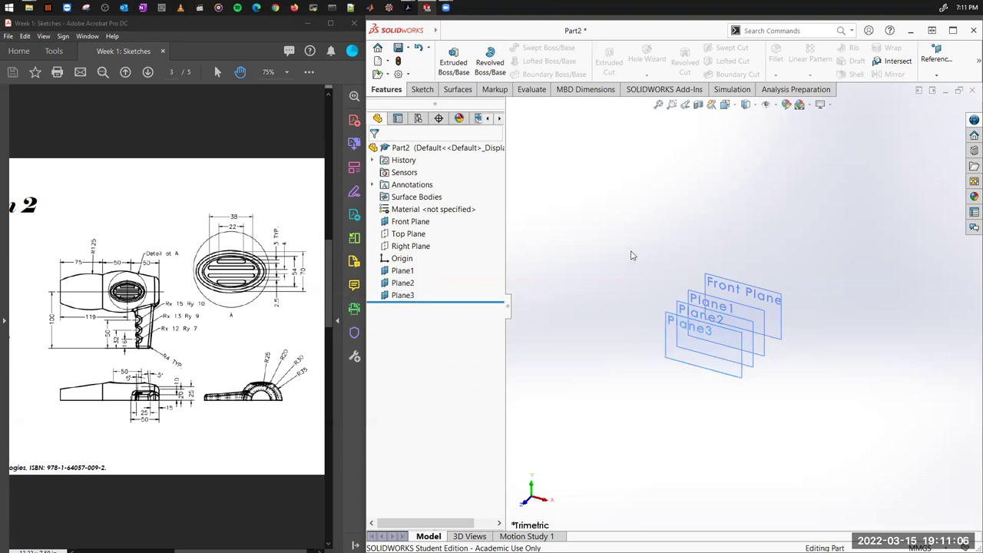
click(418, 238)
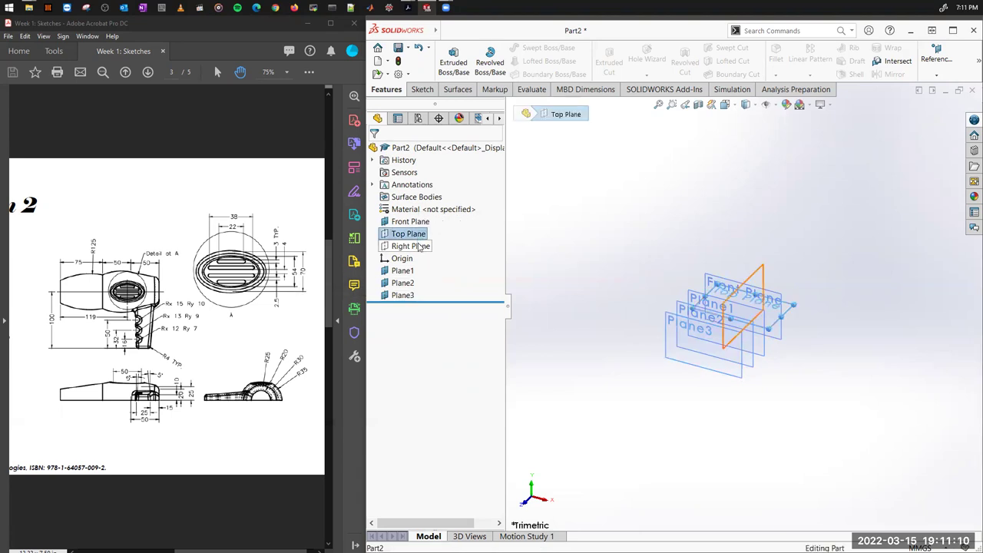
ctrl+click(413, 246)
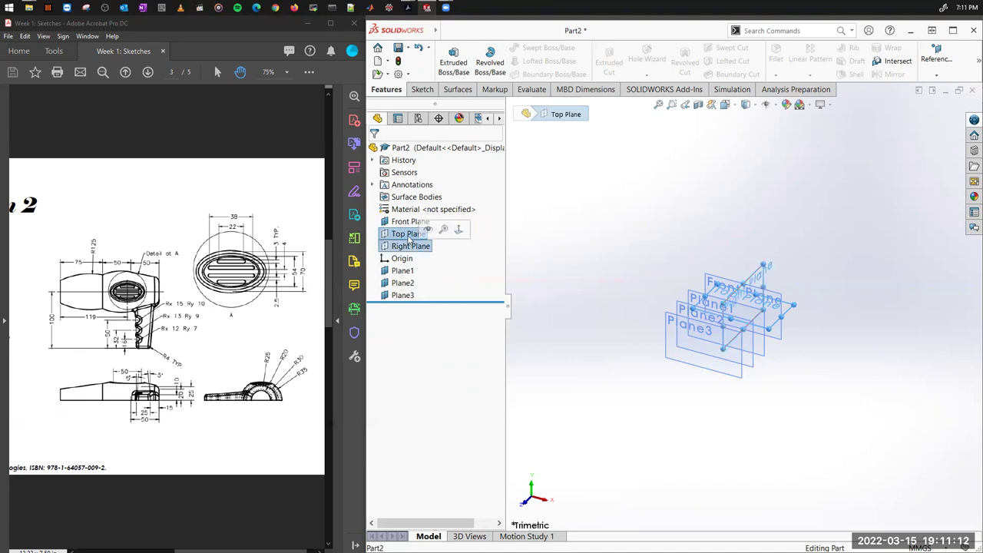
click(408, 235)
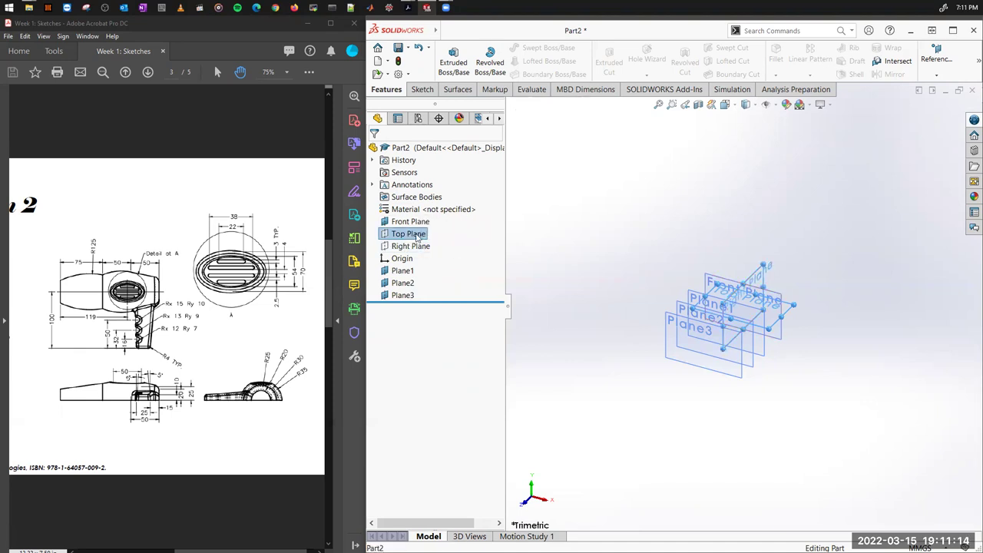
right_click(408, 235)
click(694, 235)
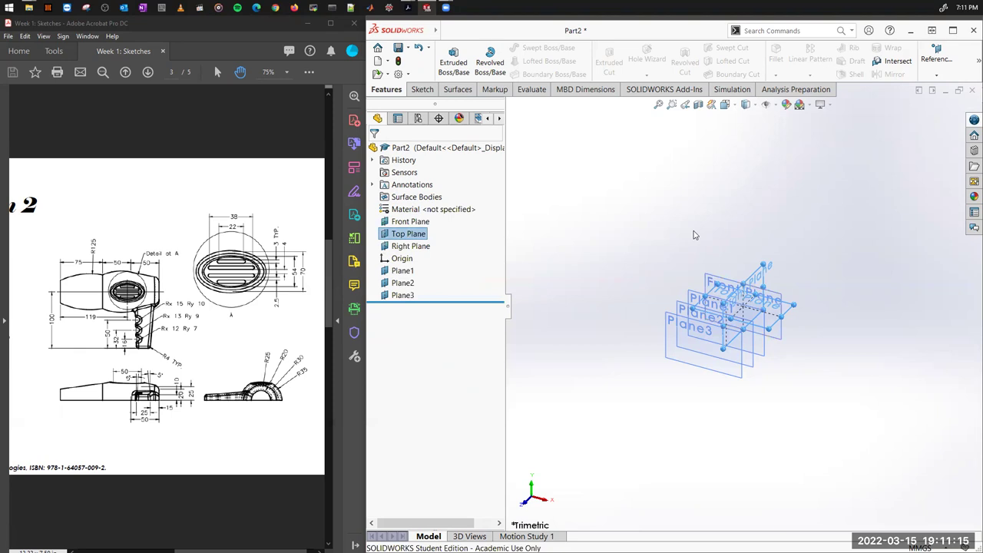
click(791, 310)
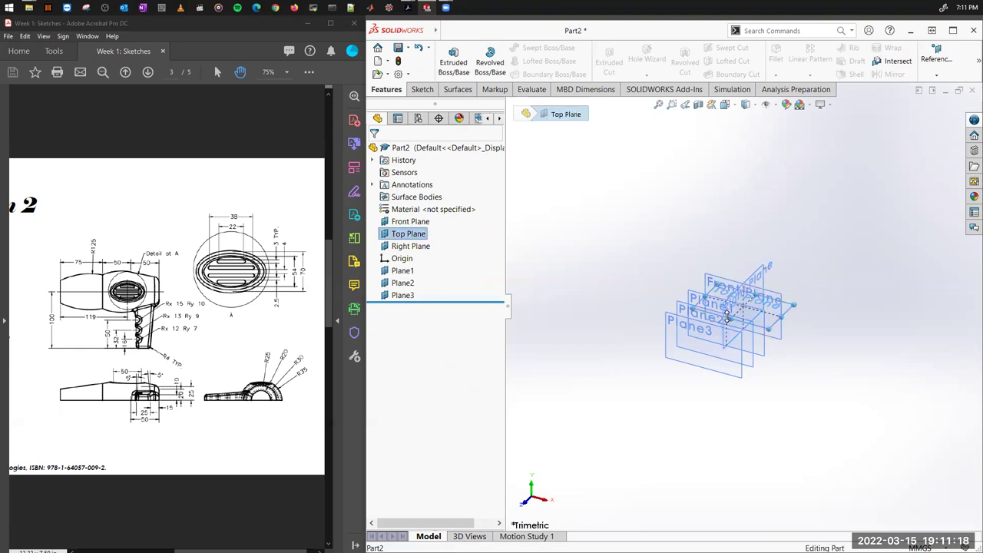
drag(737, 334, 655, 406)
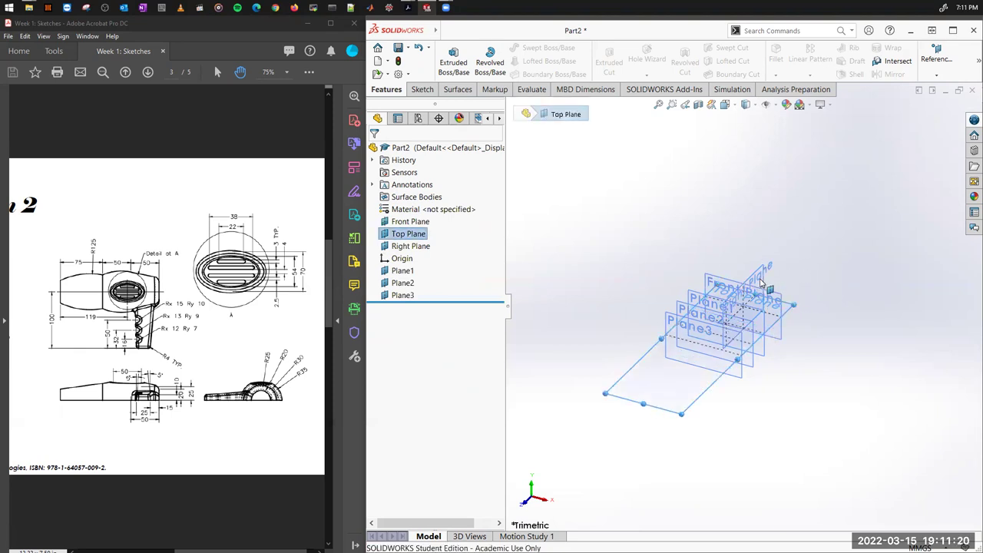
scroll(799, 288, down, 2)
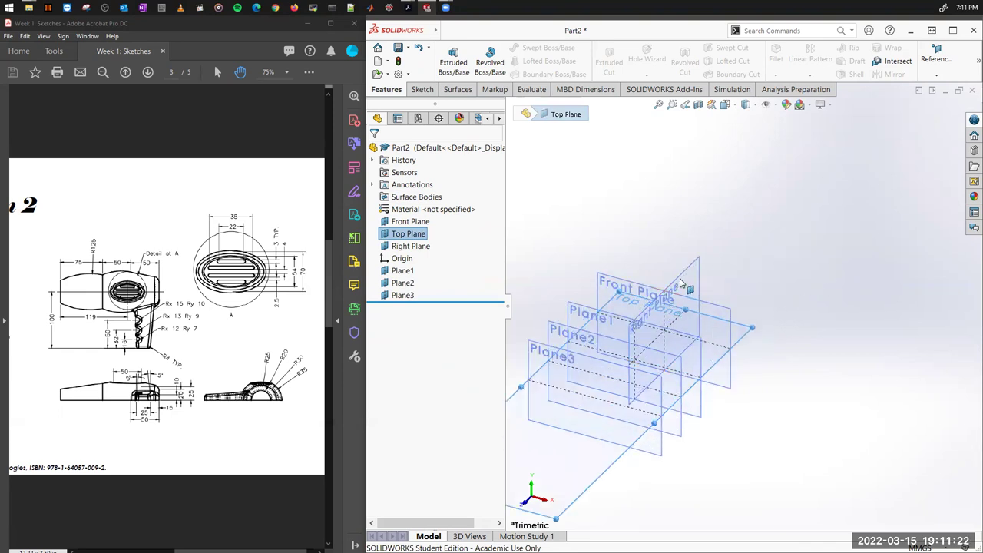
Step: Enlarge Right Plane toward the lower left and orbit to look along it
click(646, 374)
drag(628, 364, 512, 478)
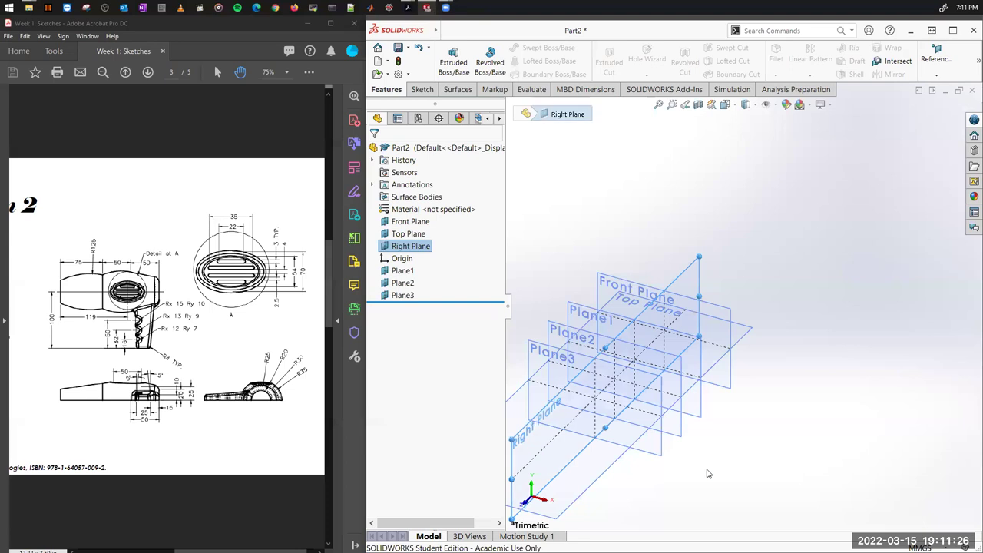
click(708, 473)
middle_drag(671, 374, 777, 383)
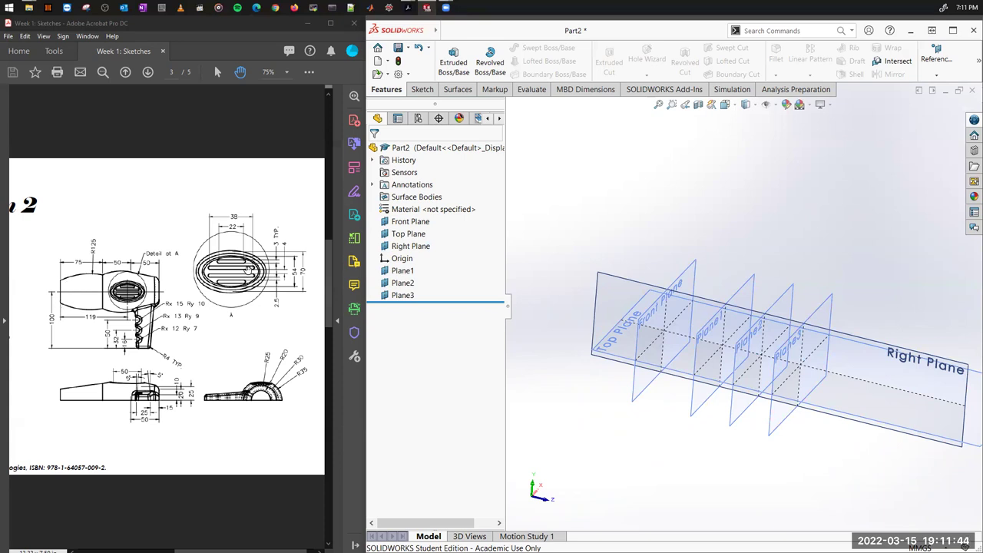
scroll(91, 344, left, 3)
scroll(96, 349, right, 4)
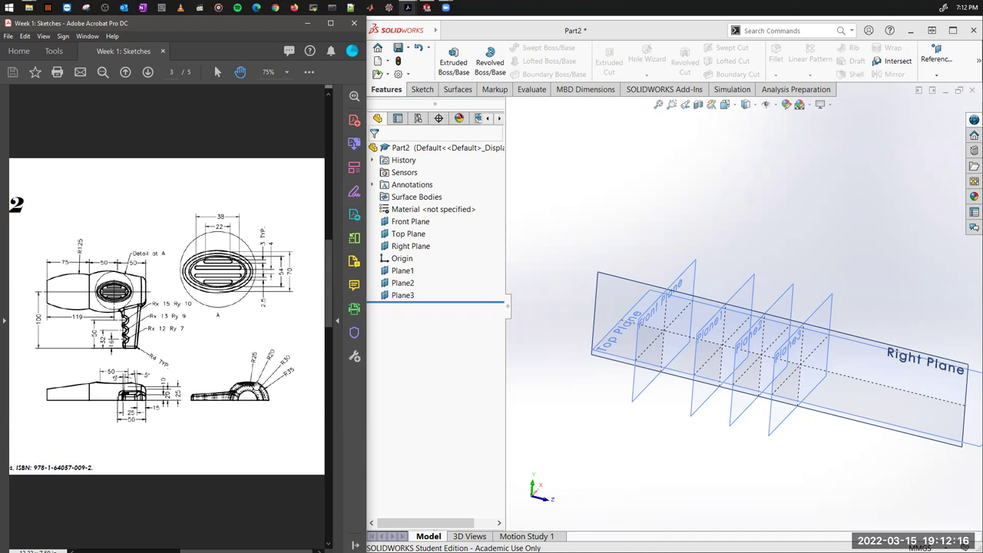
ctrl+scroll(258, 389, up, 4)
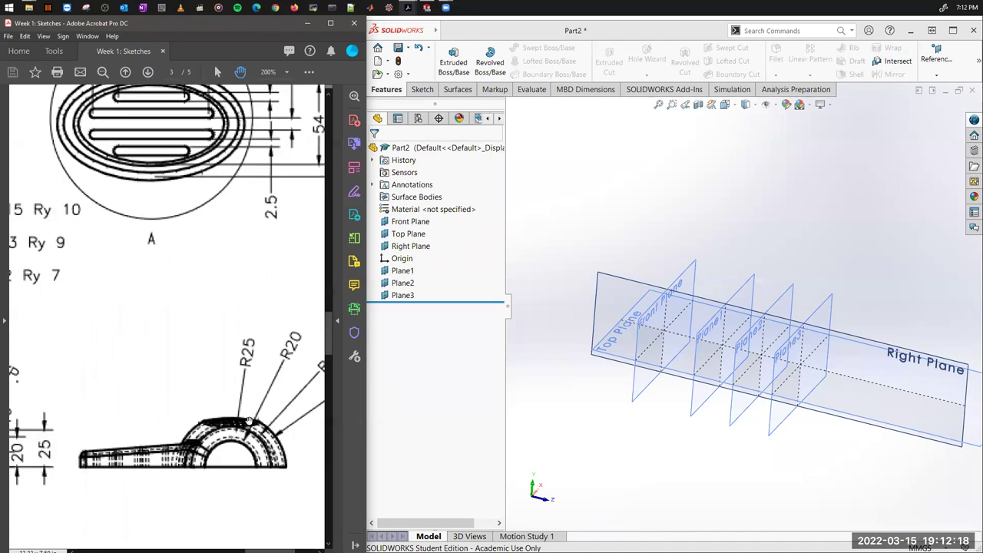
ctrl+scroll(257, 429, down, 5)
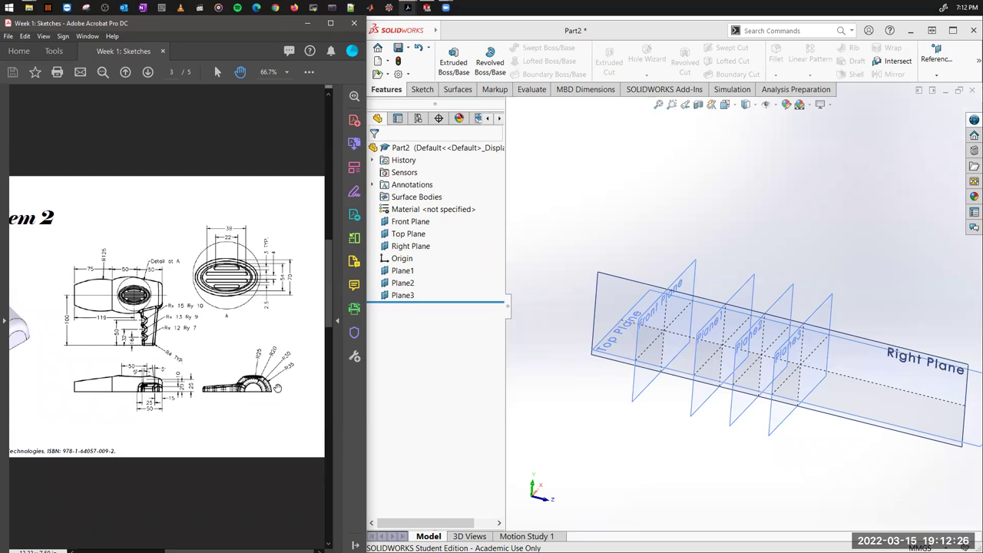
ctrl+scroll(278, 388, up, 1)
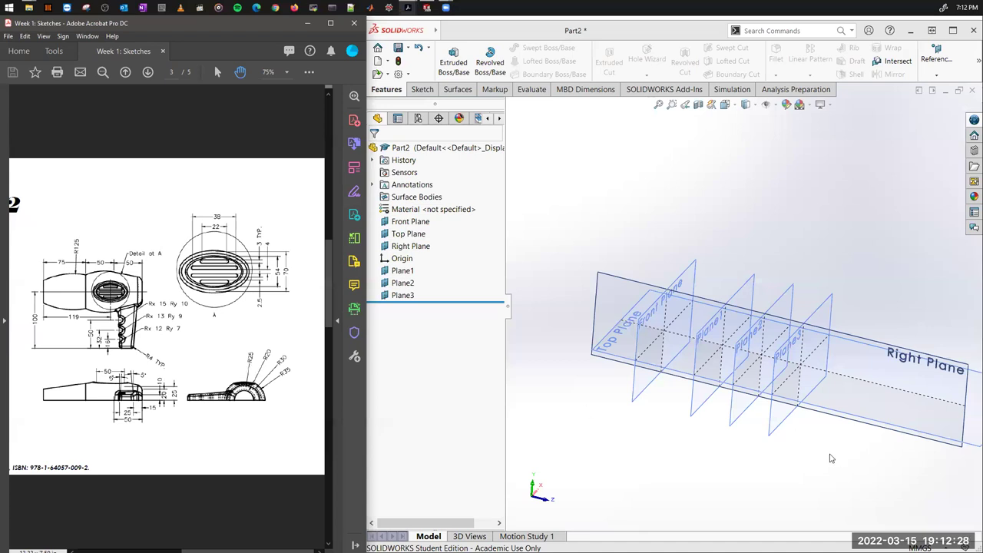
middle_drag(799, 385, 760, 369)
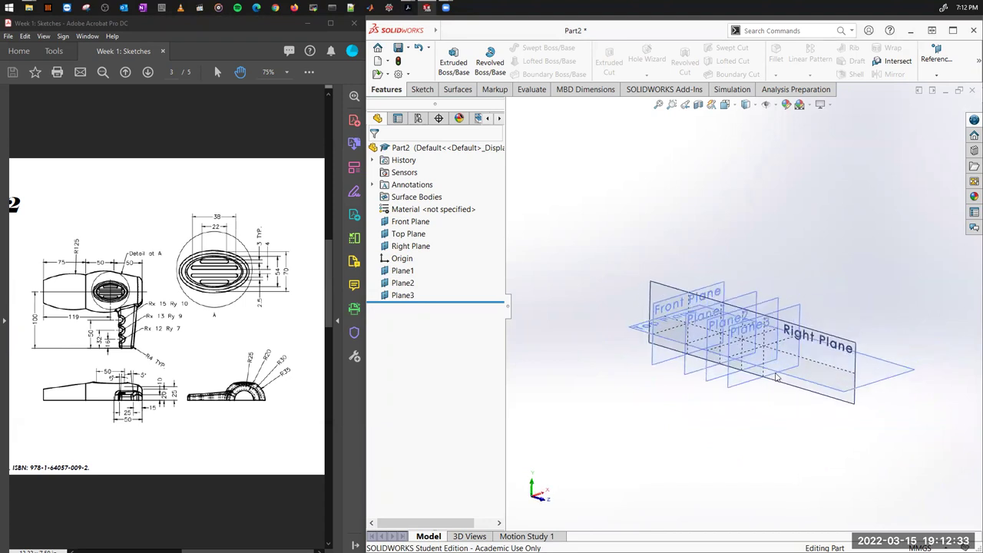
Step: Start a sketch on Front Plane and draw a 180° centre-point arc at the origin
right_click(719, 292)
click(743, 275)
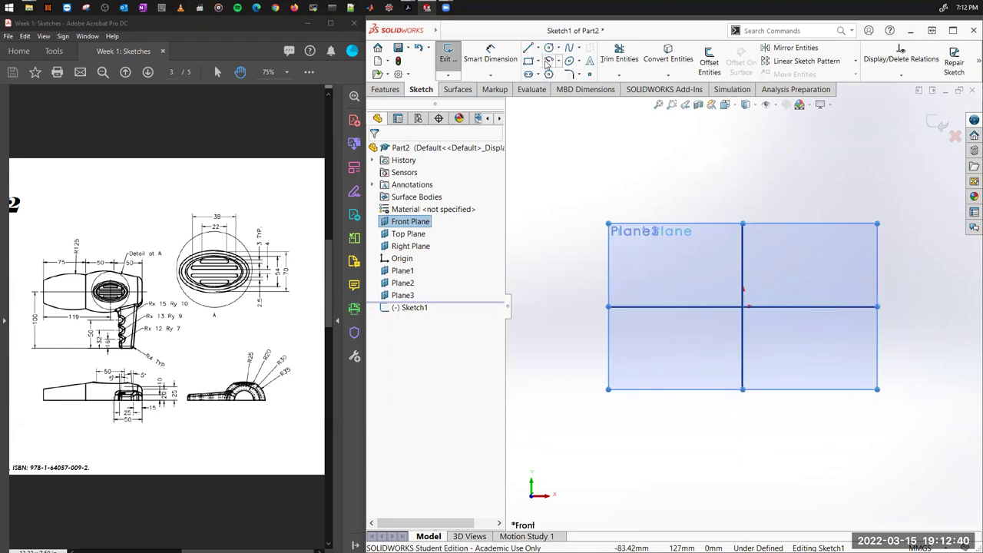
click(547, 61)
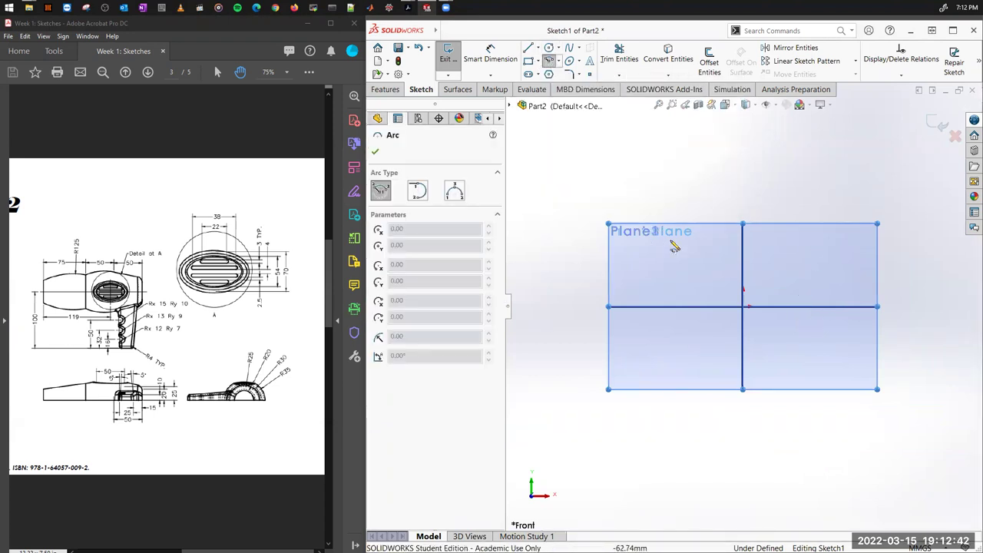
click(743, 307)
click(795, 307)
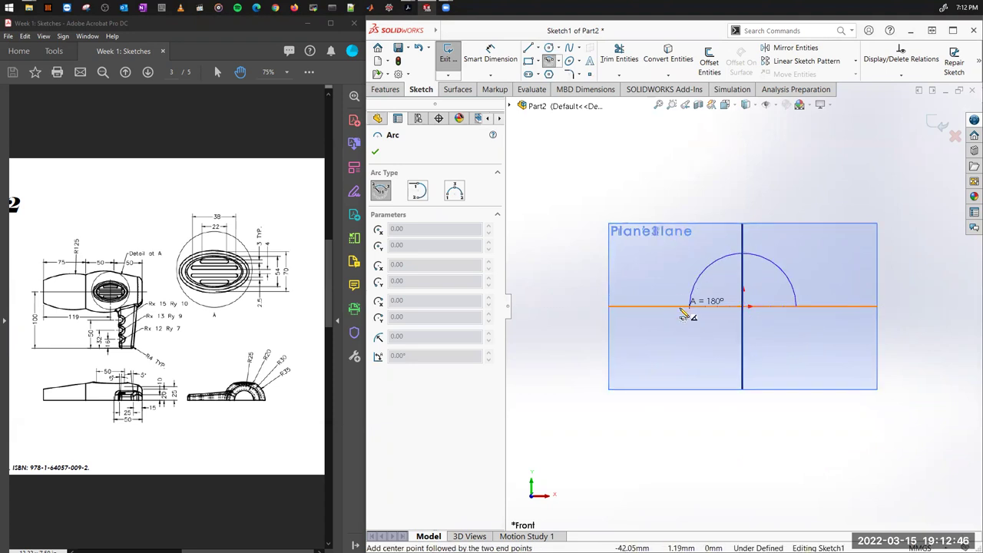
click(691, 307)
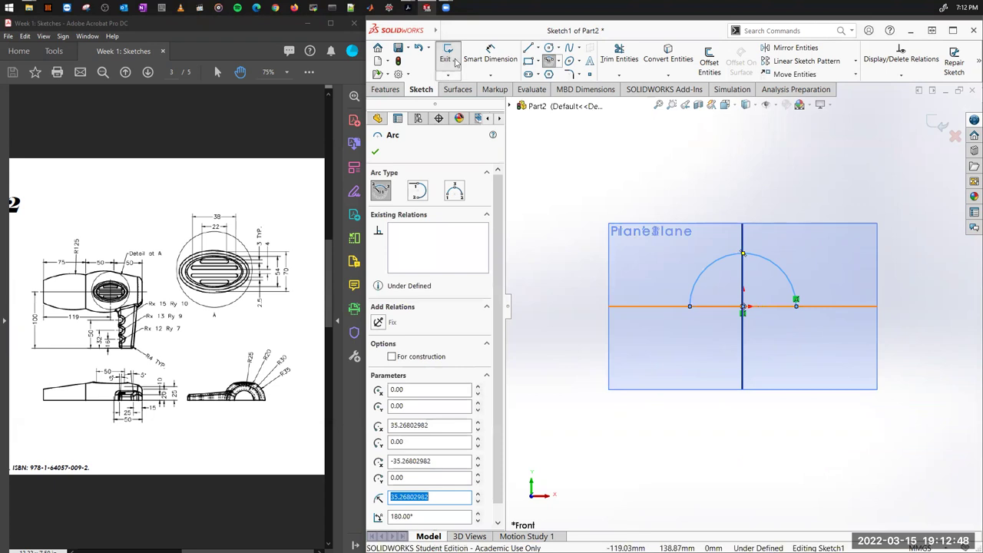
Step: Dimension the arc radius to 20 mm and exit the sketch
click(483, 63)
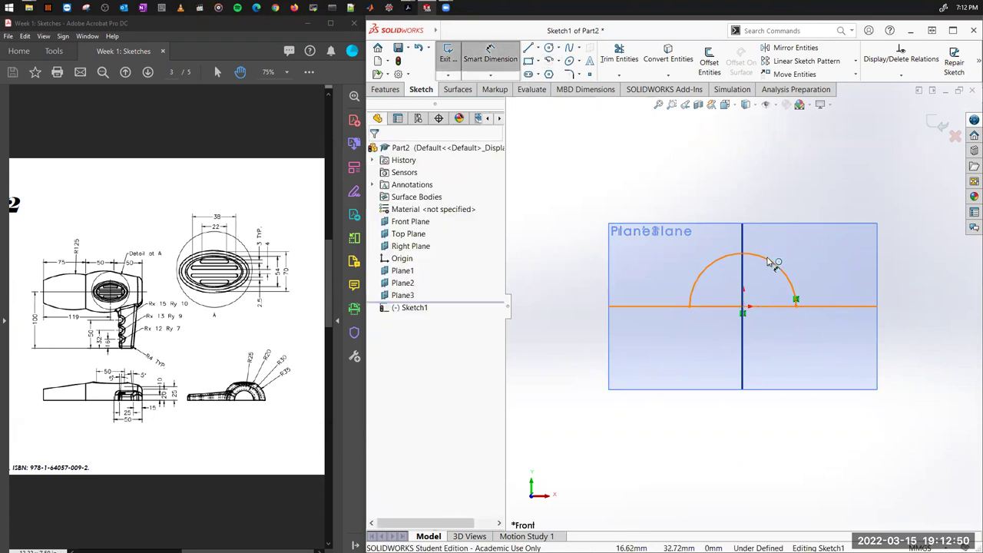
click(780, 247)
click(852, 194)
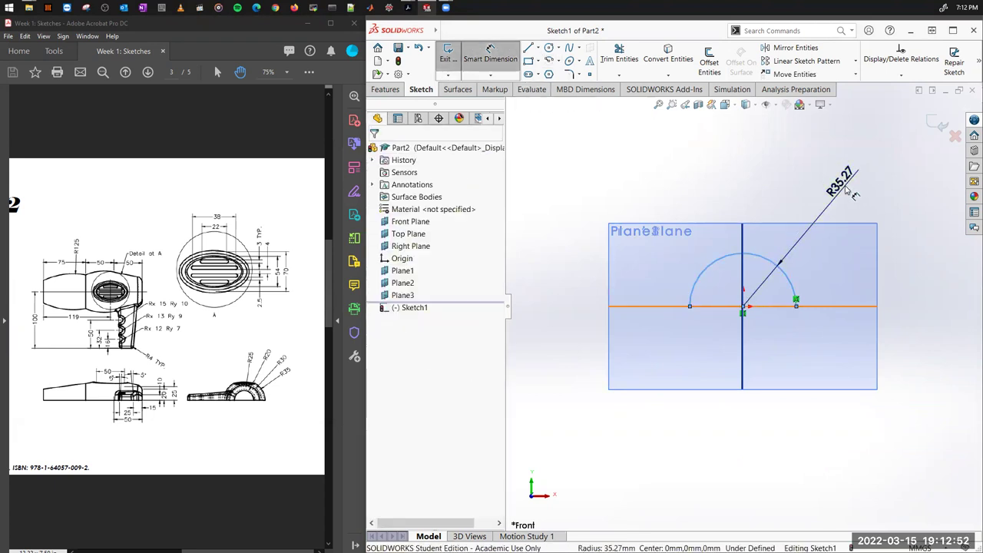
key(Return)
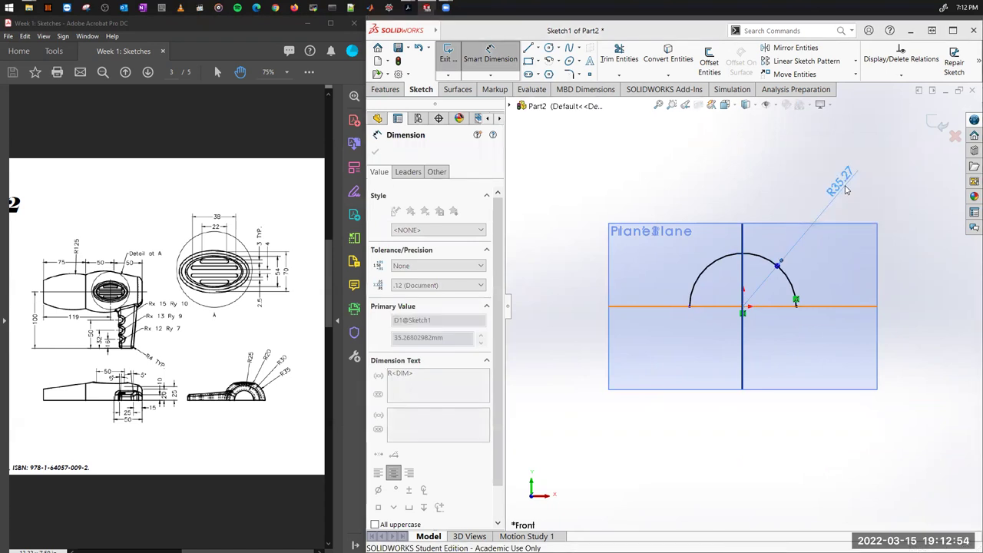
text(20)
key(Return)
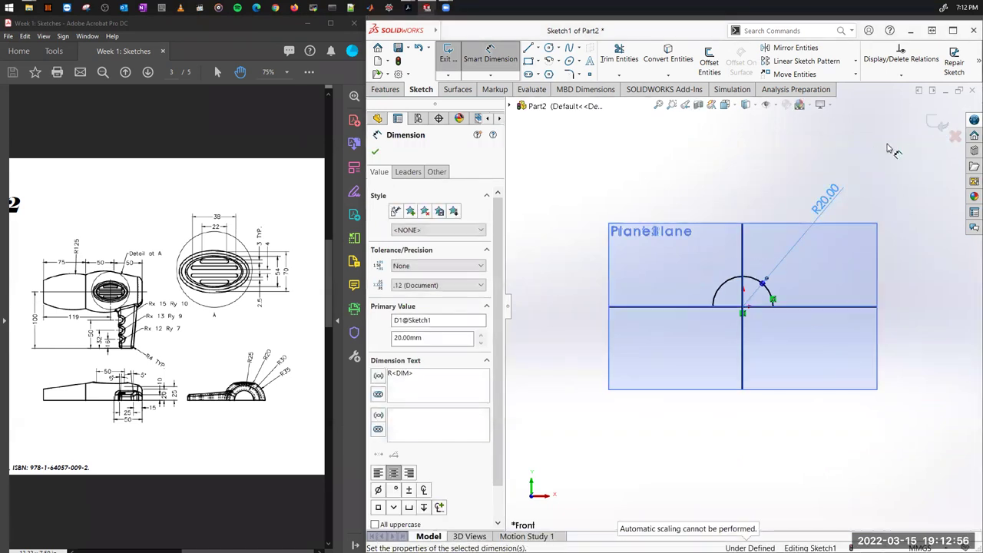
click(936, 125)
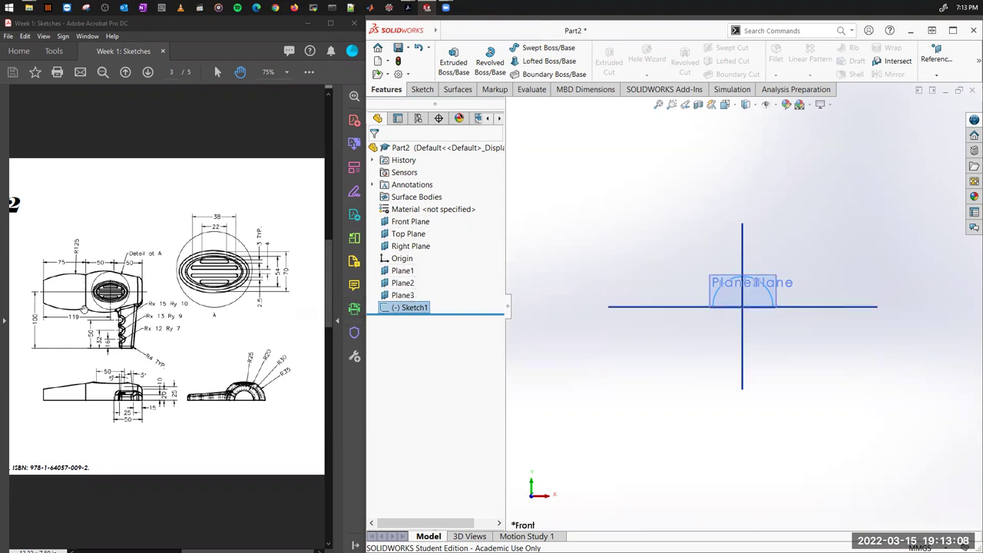
Step: Start a sketch on Plane1 and draw a half-circle centre-point arc at the origin
click(404, 269)
click(414, 238)
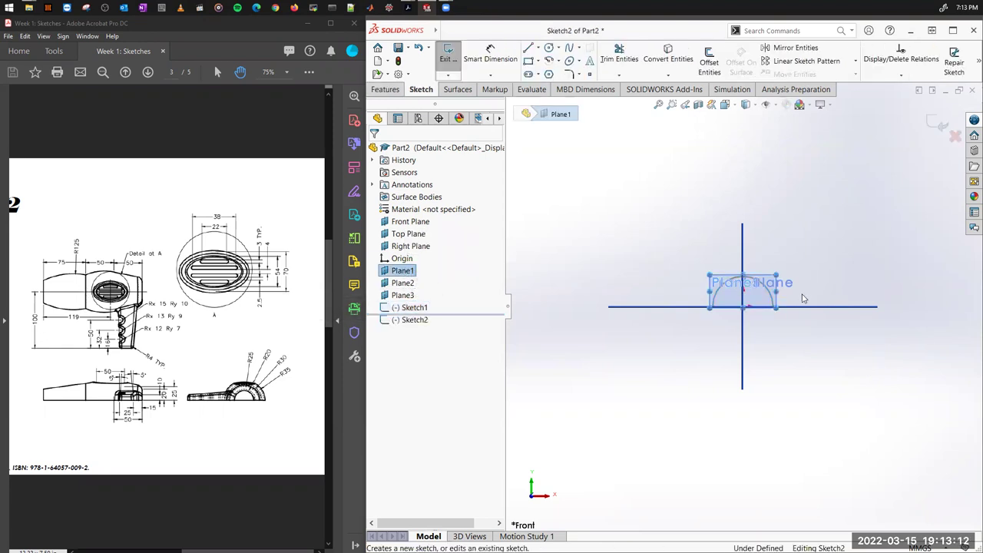
click(547, 61)
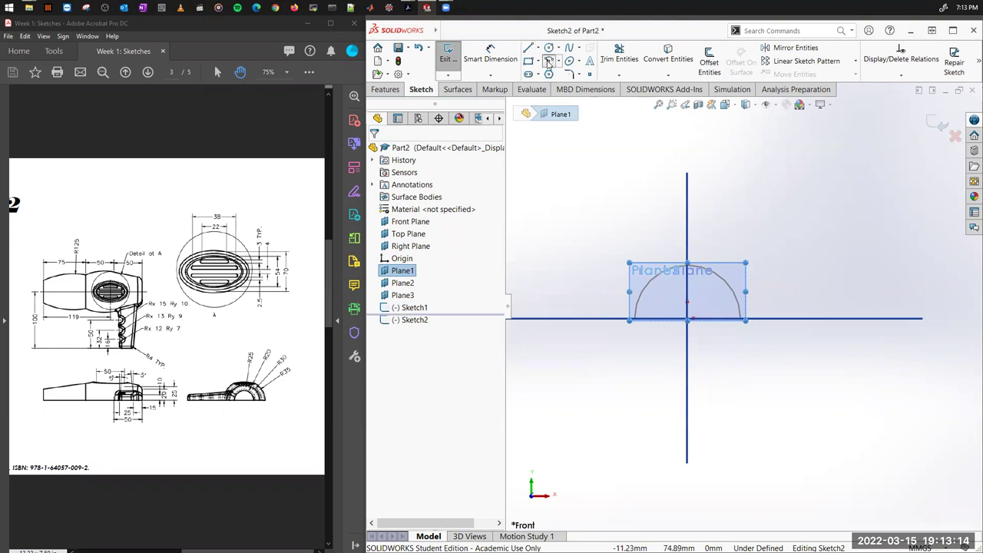
click(688, 319)
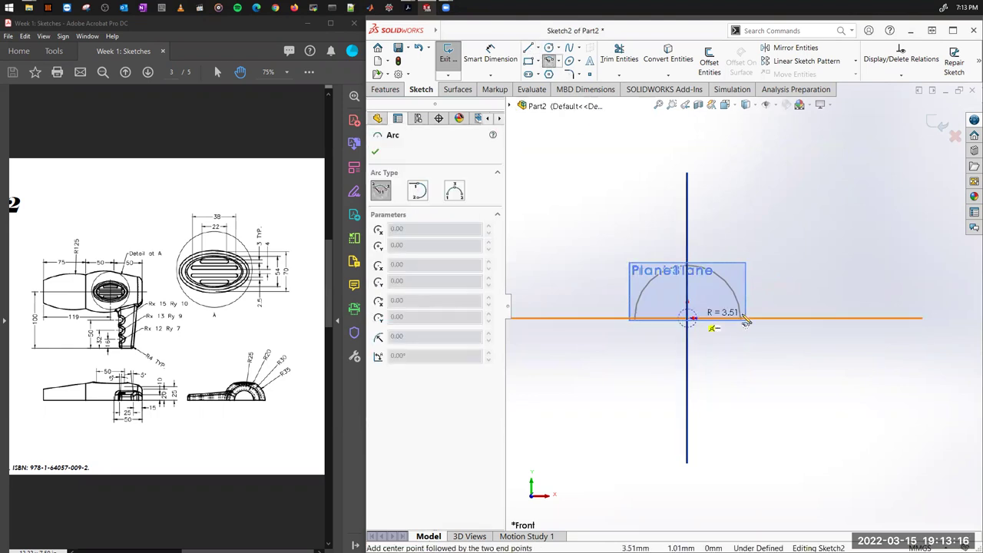
click(772, 317)
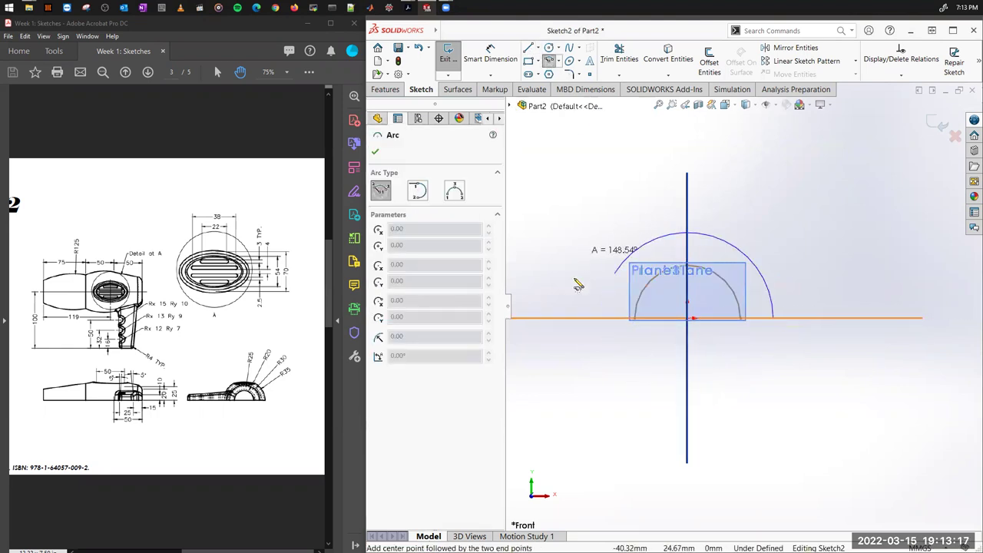
click(602, 317)
Step: Dimension the arc radius to 30 mm and close the sketch
click(491, 59)
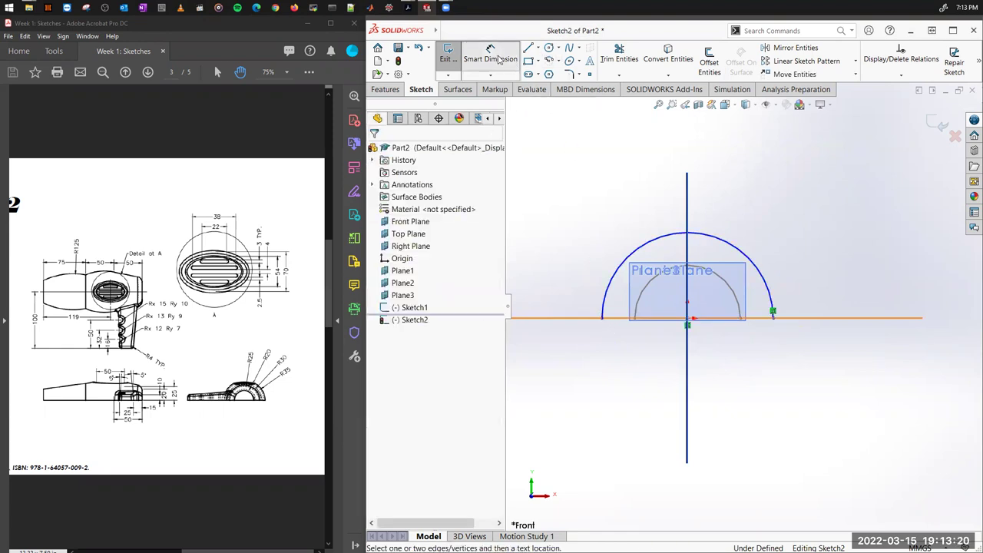
click(752, 263)
click(799, 219)
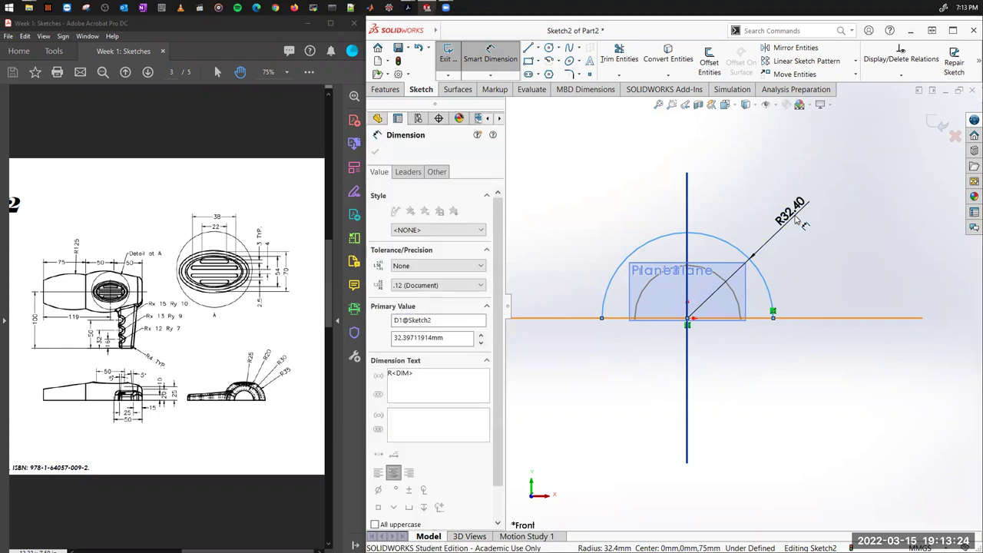
key(Escape)
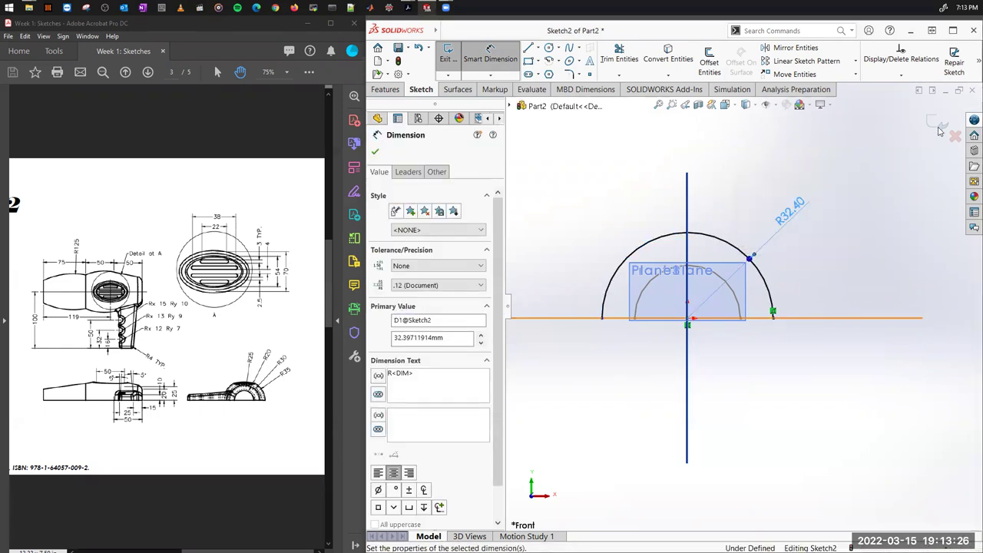
text(30.00mm)
key(Return)
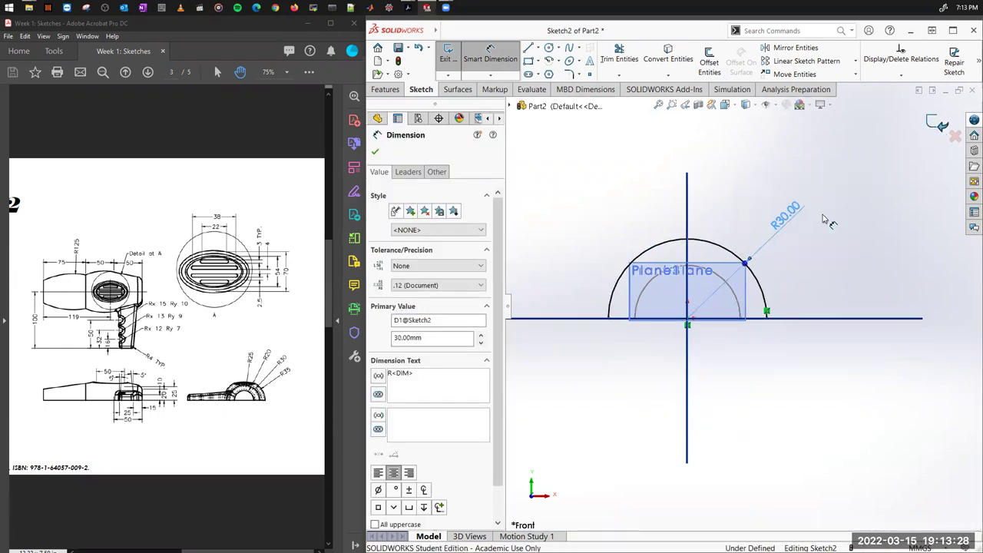
key(Escape)
key(ctrl+b)
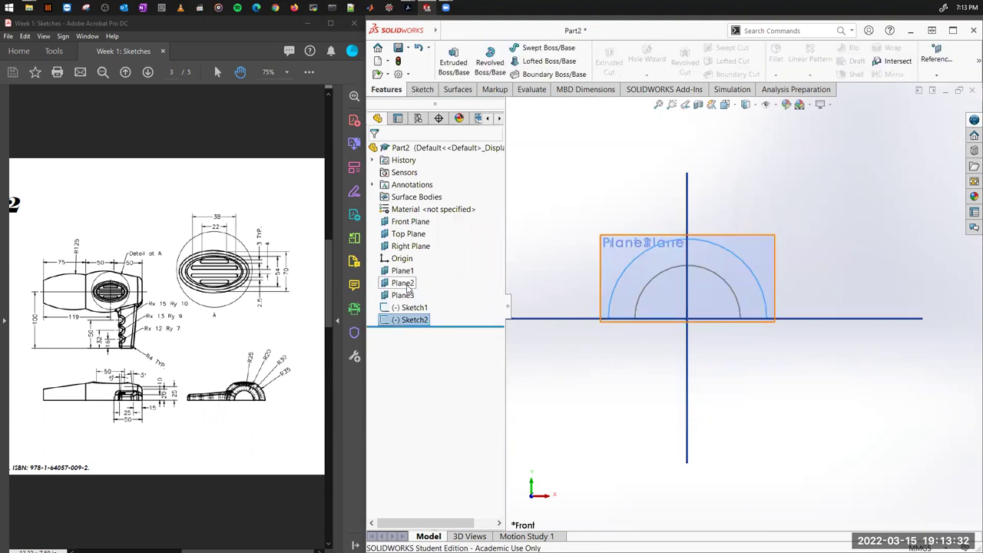
Step: Start a sketch on Plane2 and draw a semicircular centre-point arc at the origin
click(405, 283)
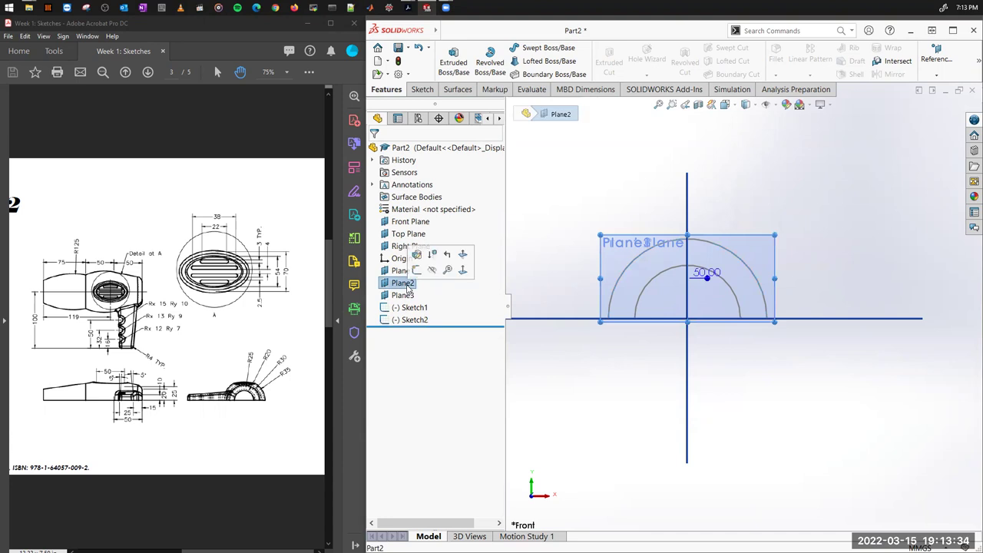
click(417, 270)
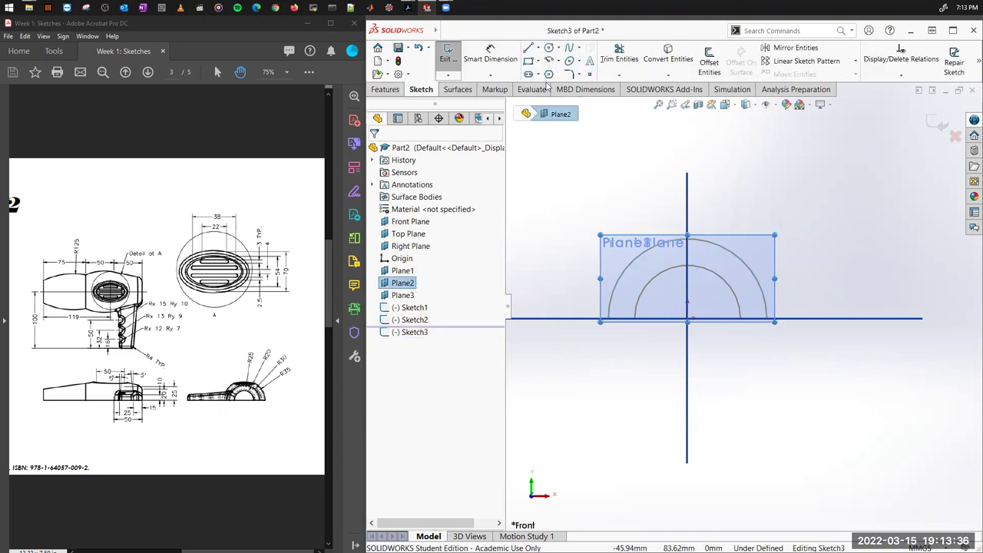
click(550, 62)
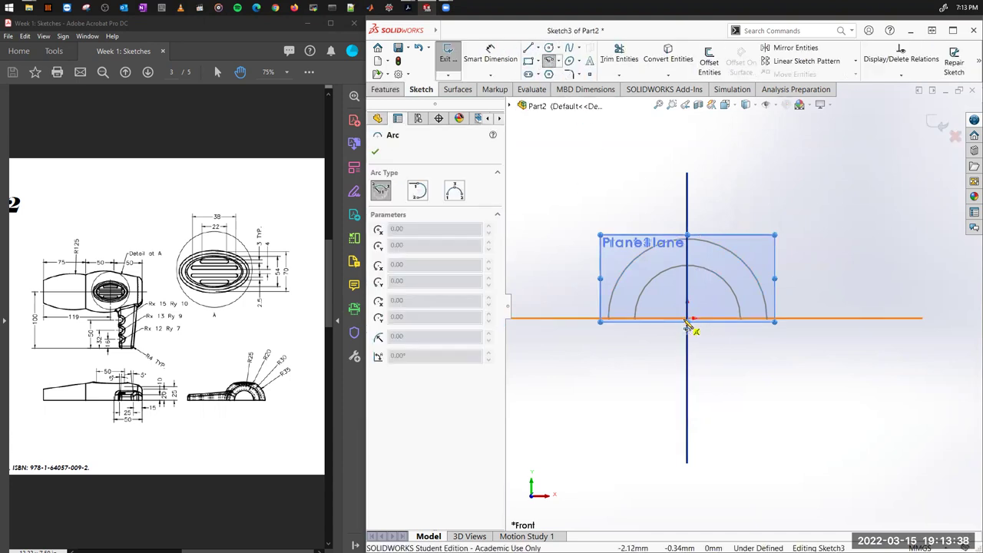
click(687, 318)
click(798, 318)
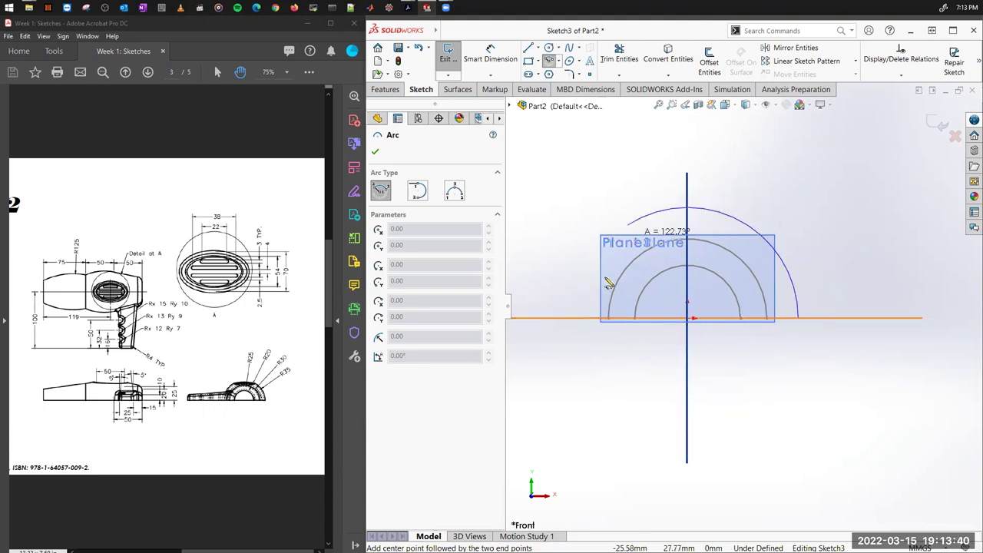
click(577, 318)
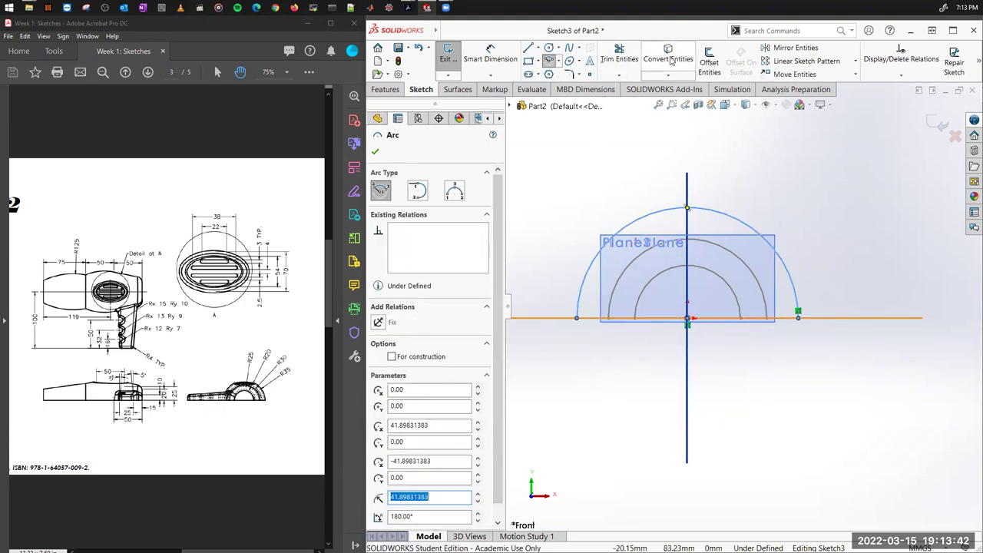
Step: Dimension the arc radius to 35 mm and exit the sketch
click(493, 58)
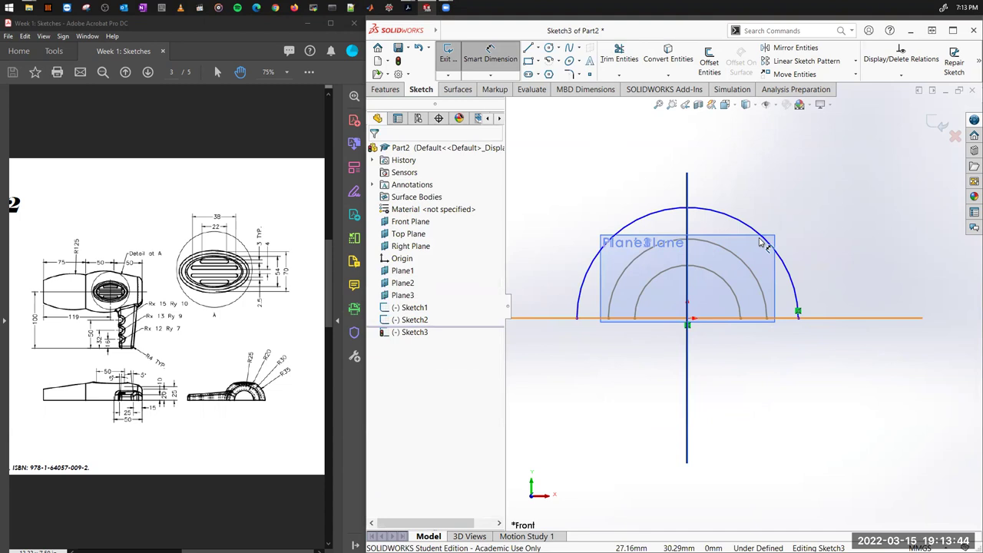
click(747, 225)
click(813, 201)
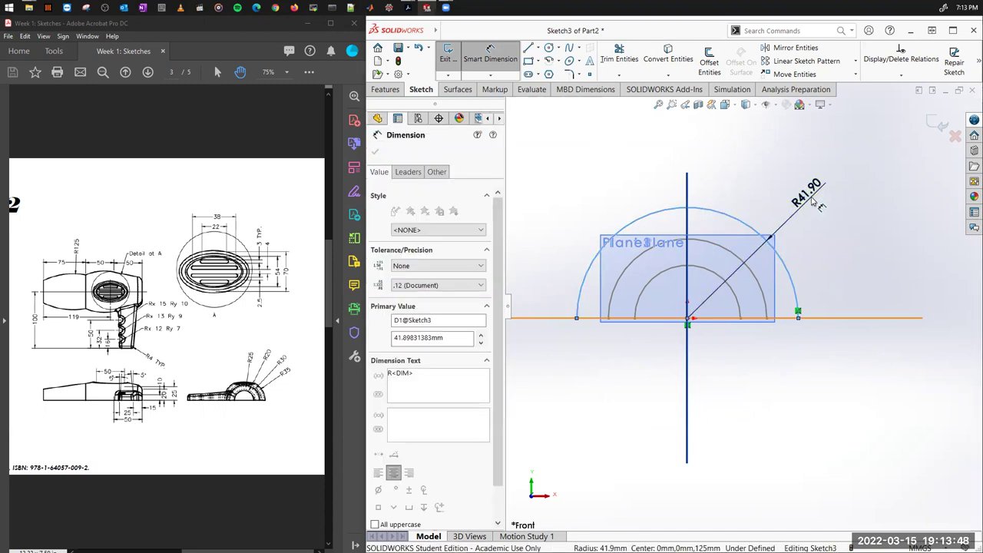
key(Return)
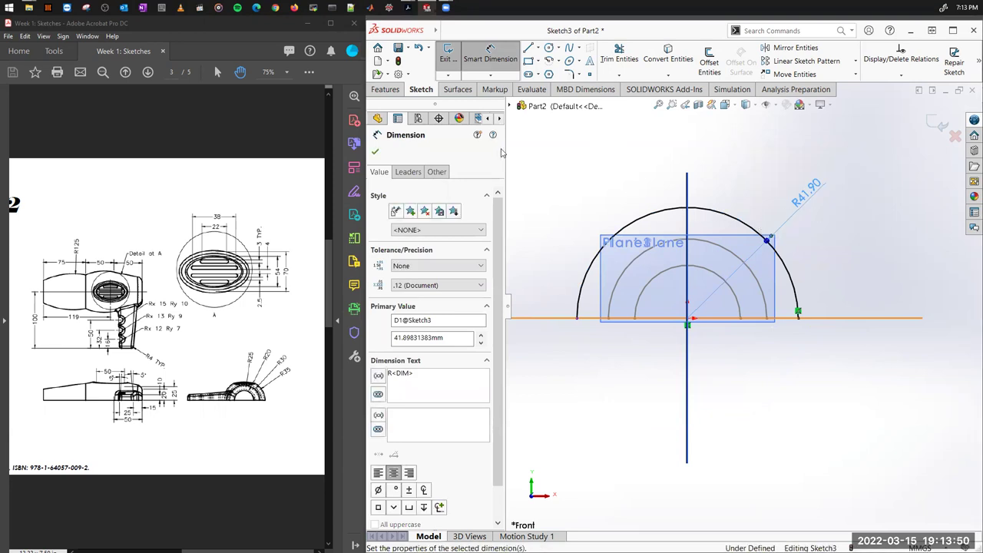
click(939, 124)
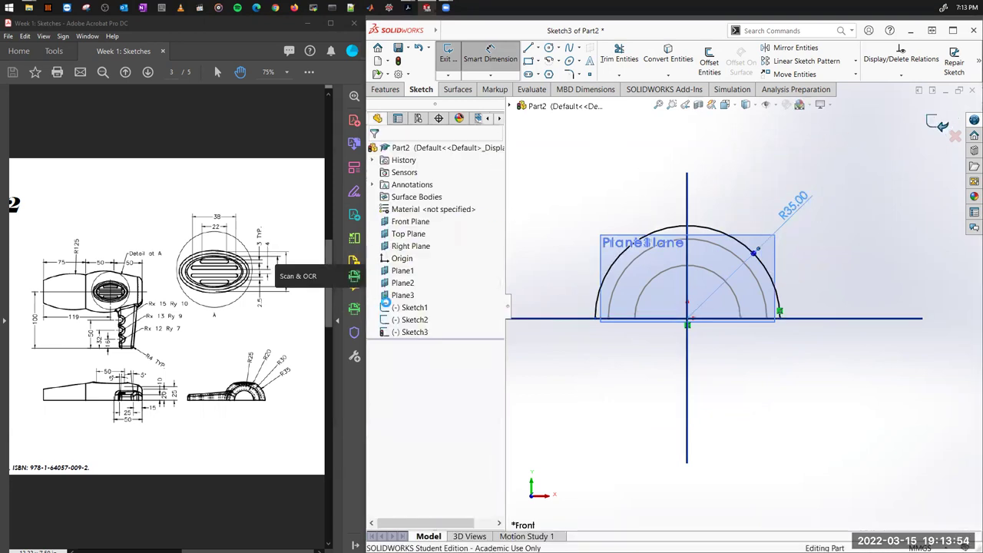
click(403, 296)
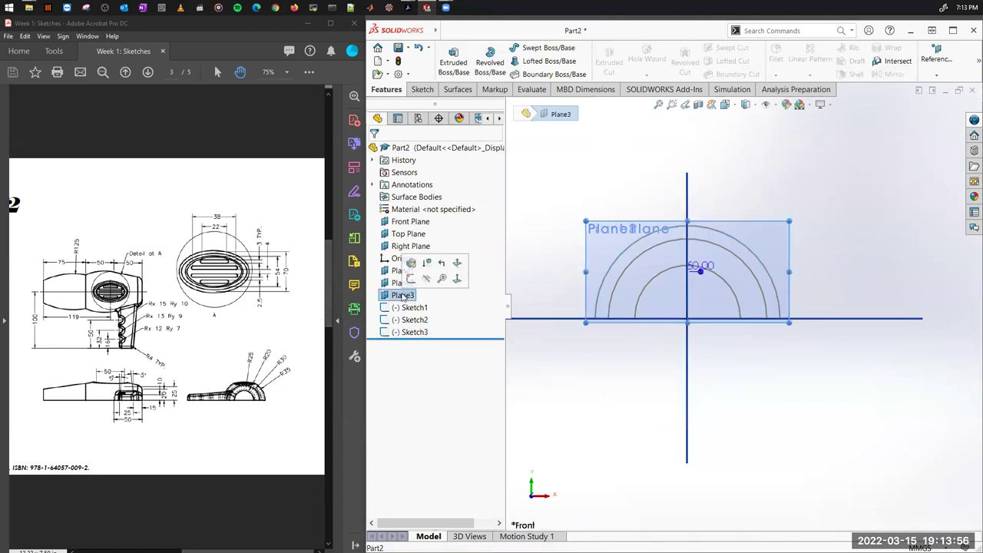
Step: Start a sketch on Plane3 and draw a semicircular arc centred on the origin
click(423, 90)
click(448, 55)
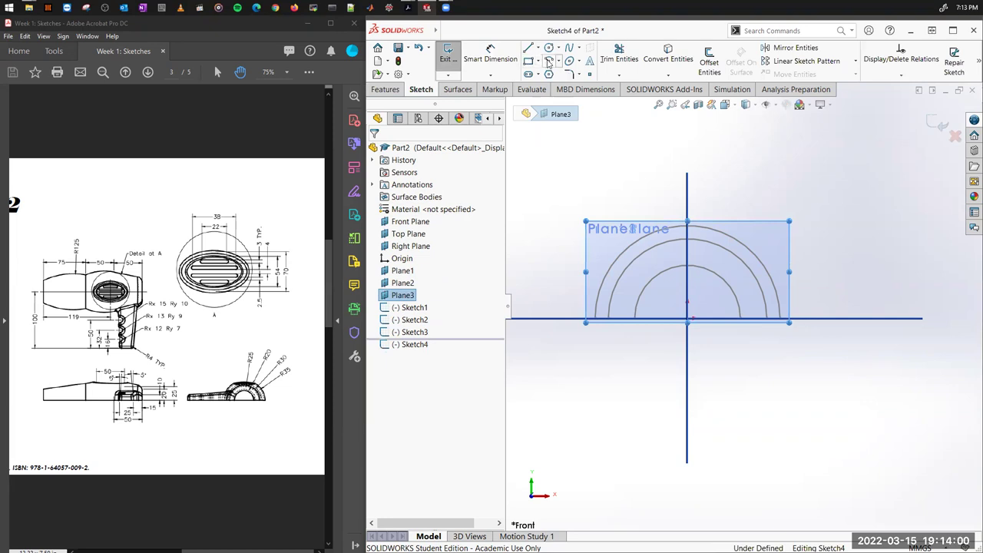
key(a)
click(687, 318)
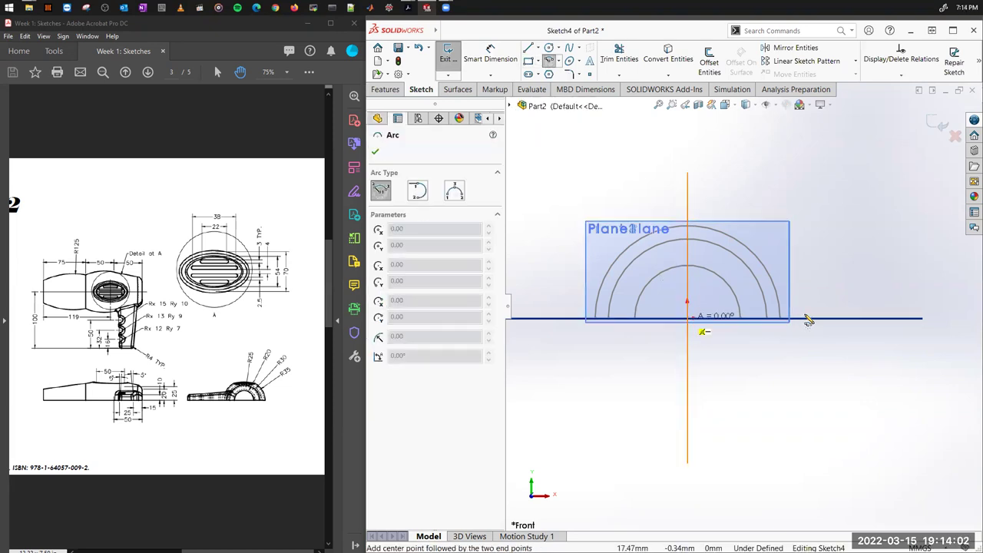
click(803, 318)
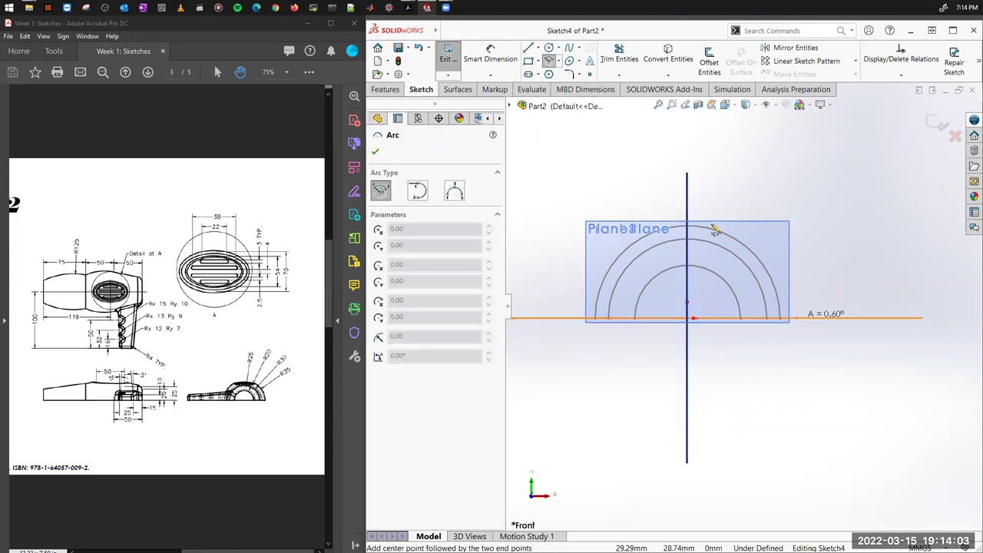
click(582, 324)
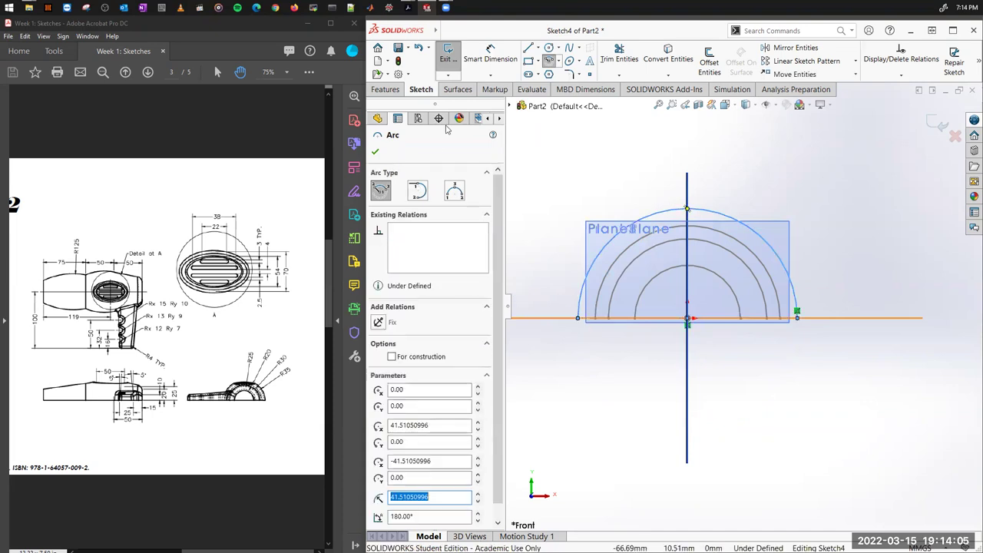
Step: Dimension the arc radius to 25 mm and exit the sketch
click(490, 62)
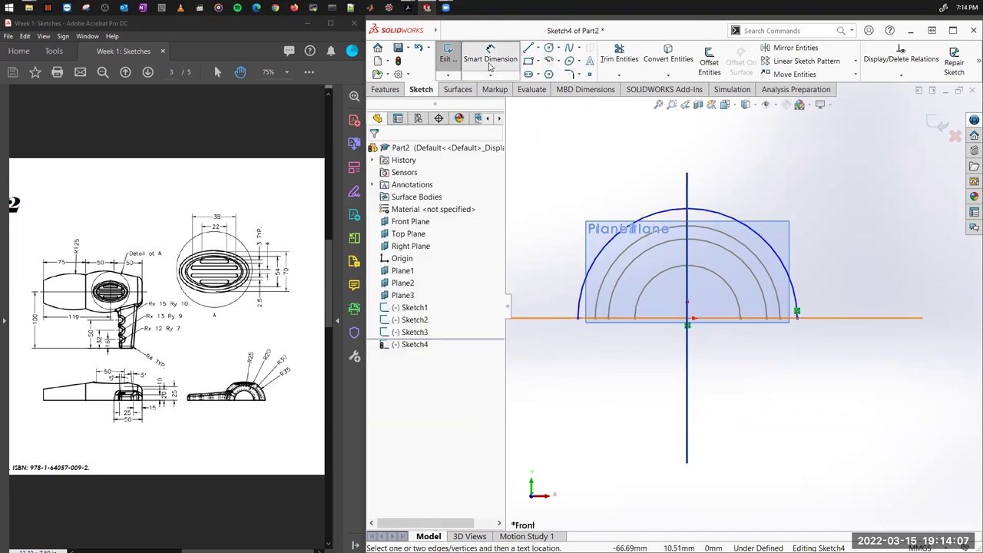
click(764, 241)
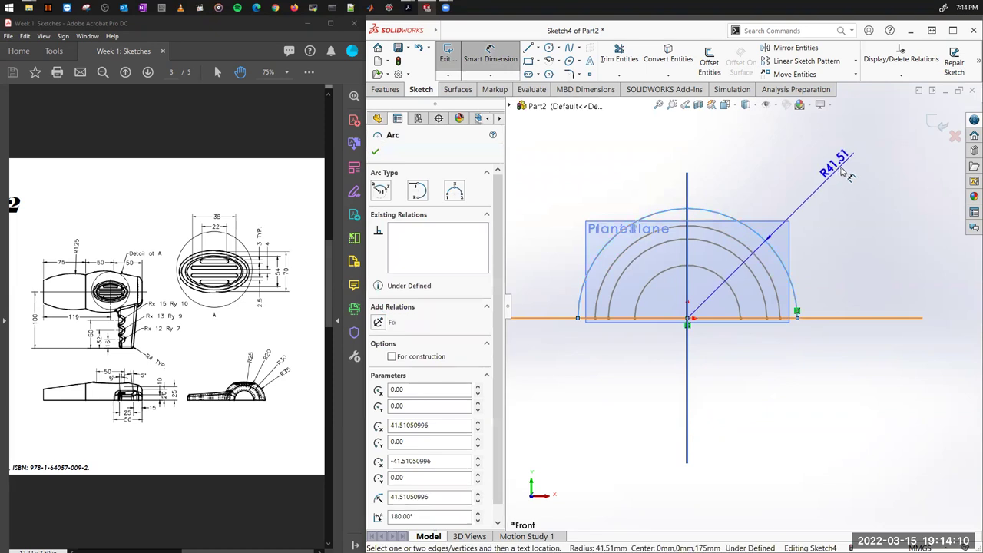
click(844, 175)
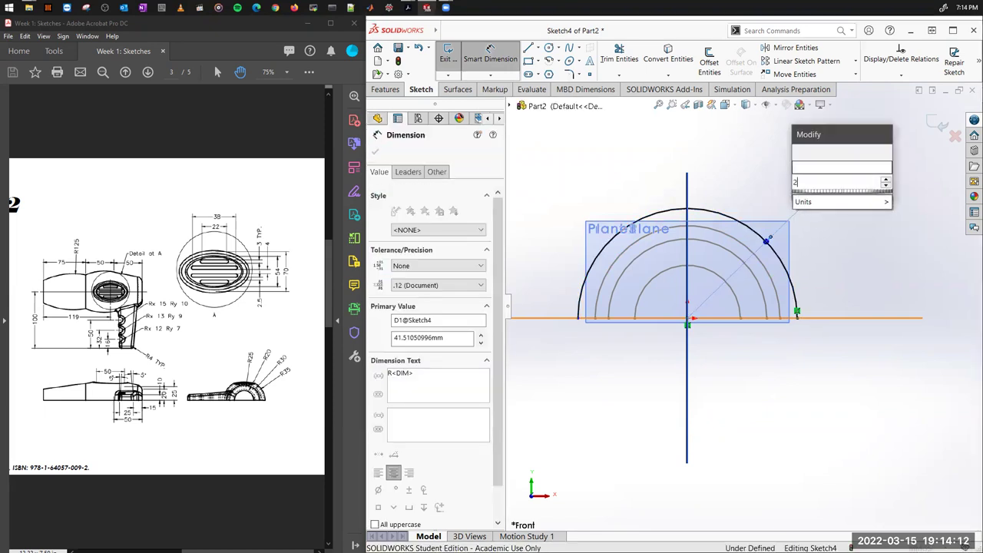
key(Return)
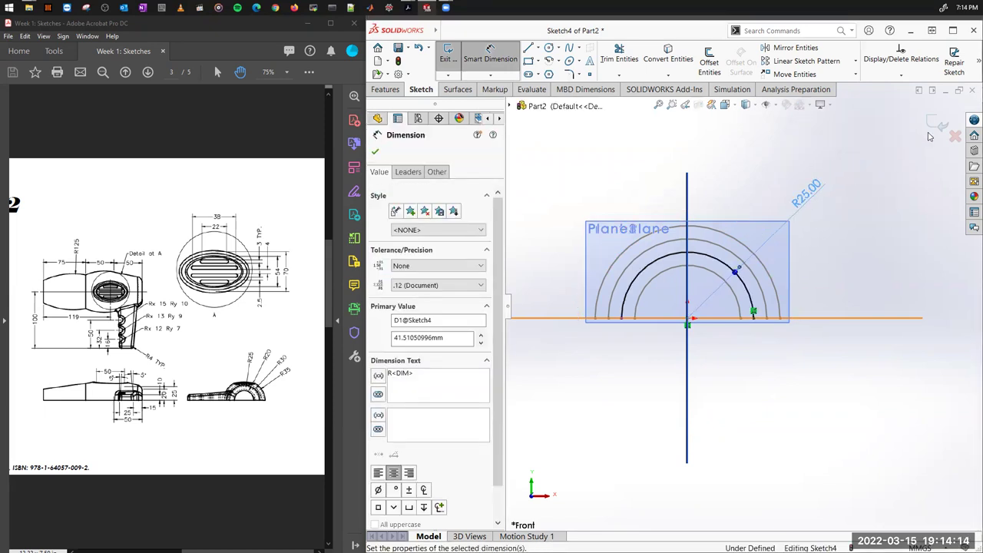
click(938, 127)
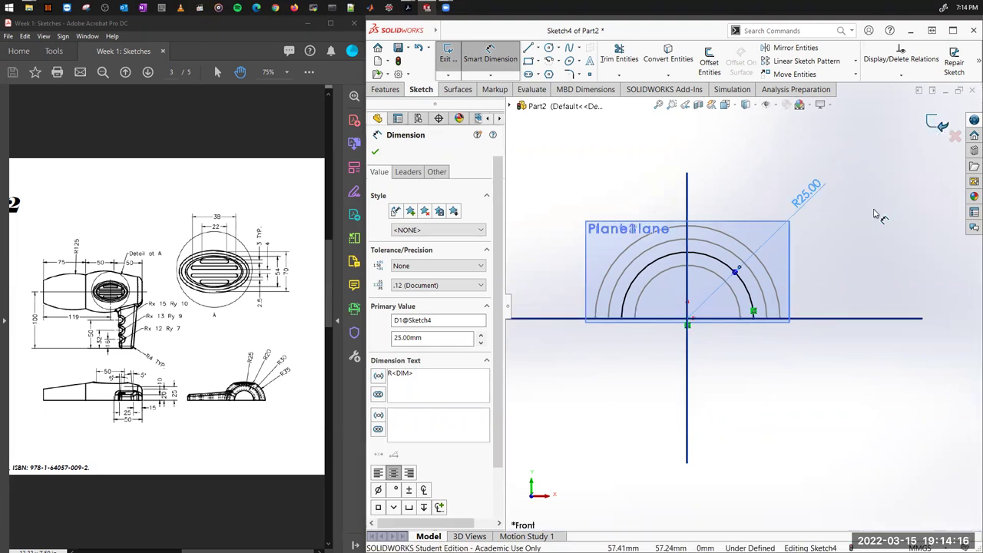
Step: Orbit the view to inspect the four stacked arc profiles in 3-D
middle_drag(799, 218, 834, 303)
middle_drag(749, 299, 684, 390)
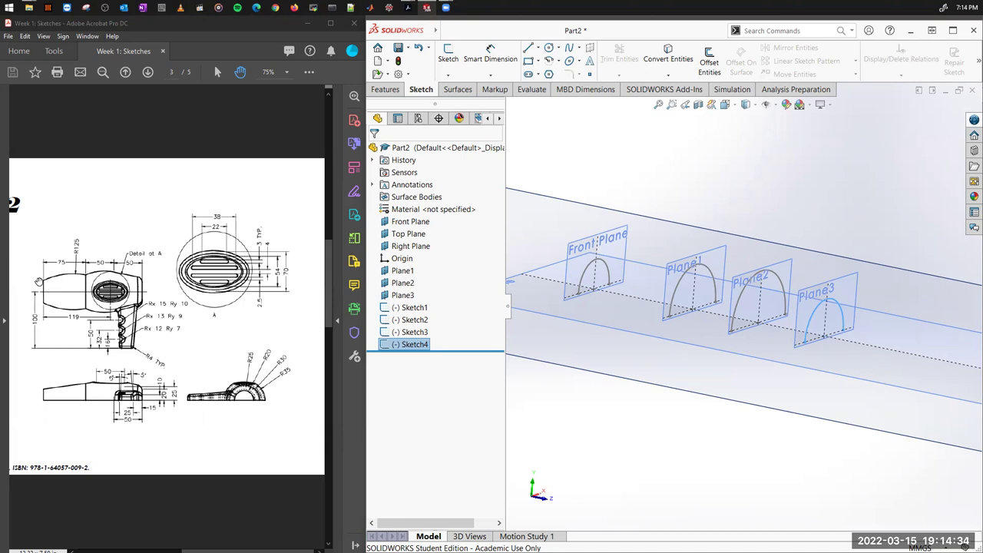
scroll(662, 323, up, 3)
middle_drag(661, 323, 641, 351)
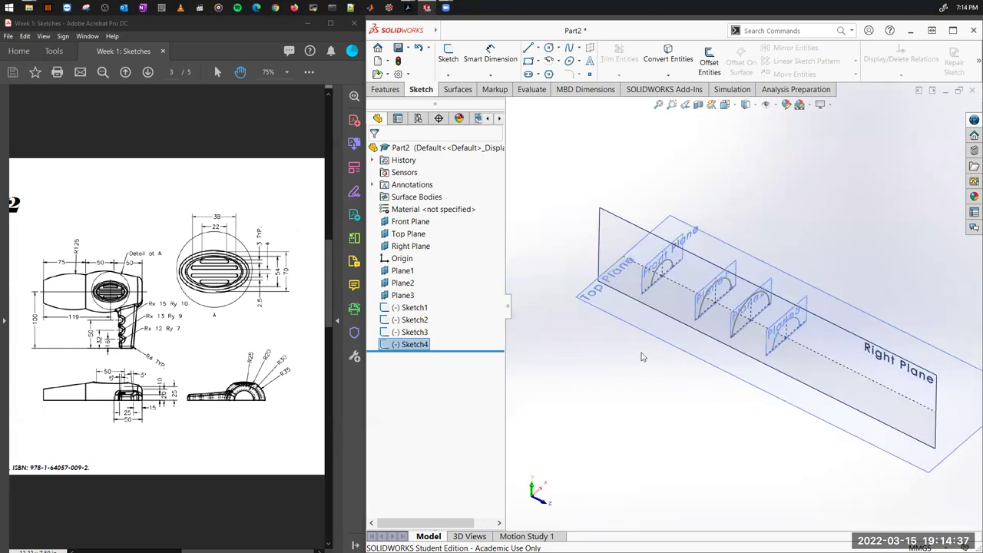
Step: Open a new sketch on Top Plane and turn the view normal to it
right_click(611, 310)
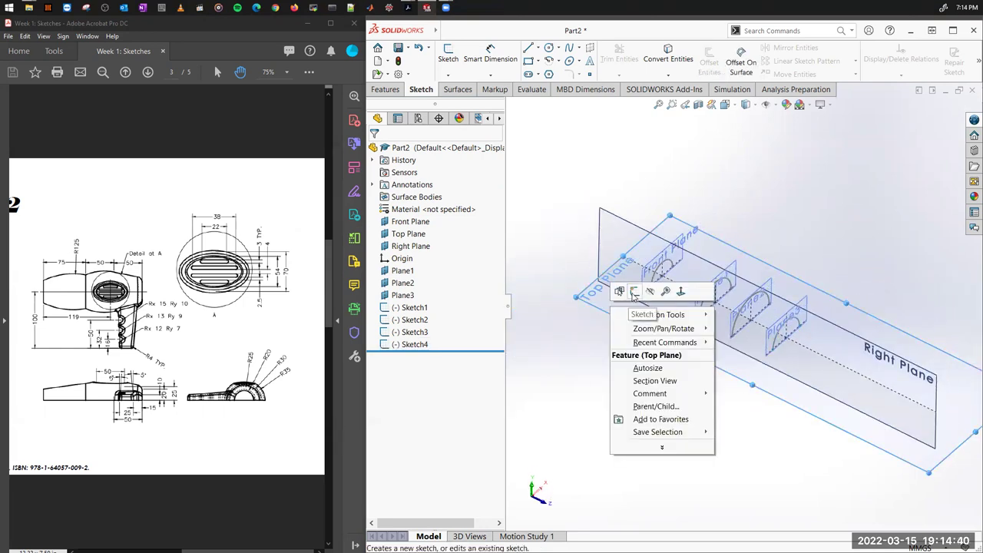
click(634, 292)
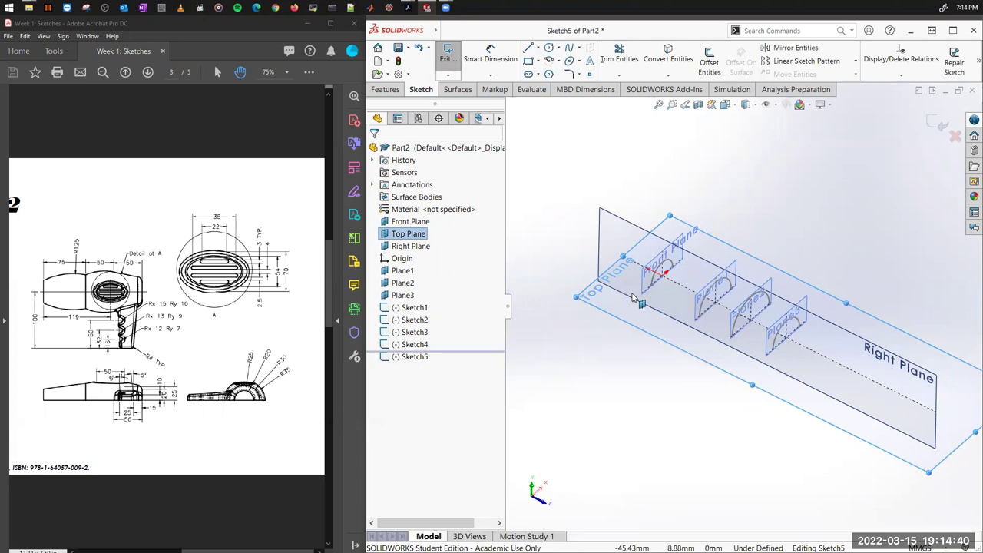
right_click(409, 237)
click(462, 222)
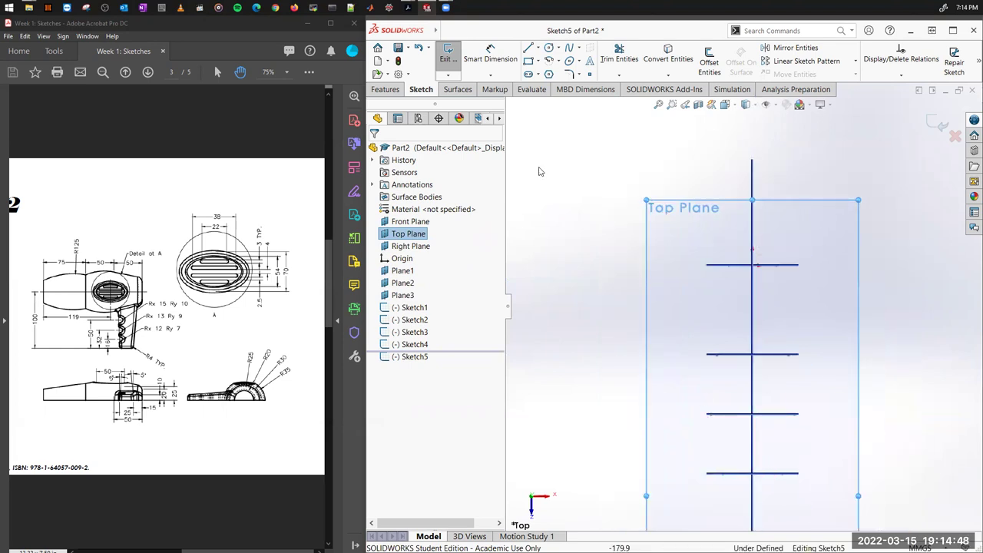
click(550, 61)
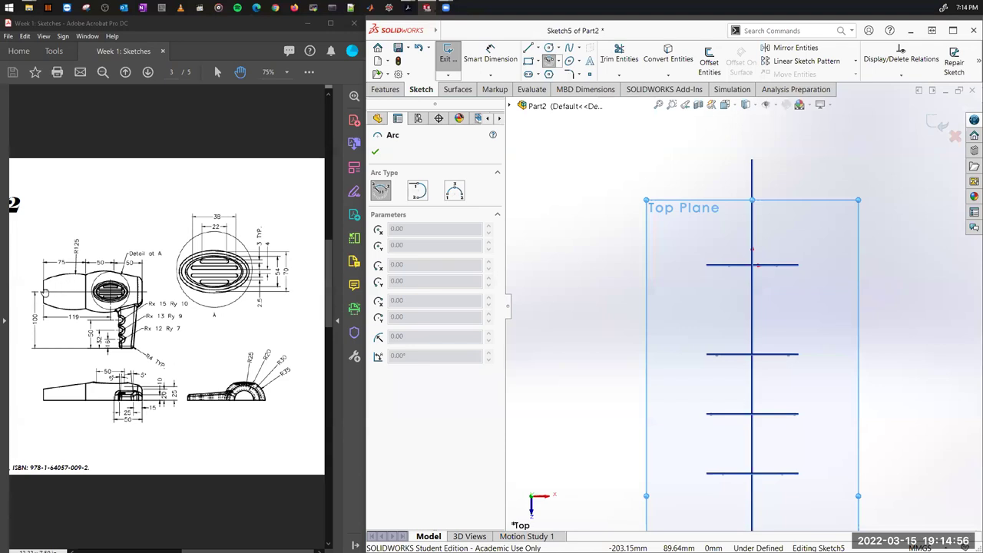
Step: Draw a three-point arc joining the left endpoints of the Plane1 and Front Plane profiles
click(421, 194)
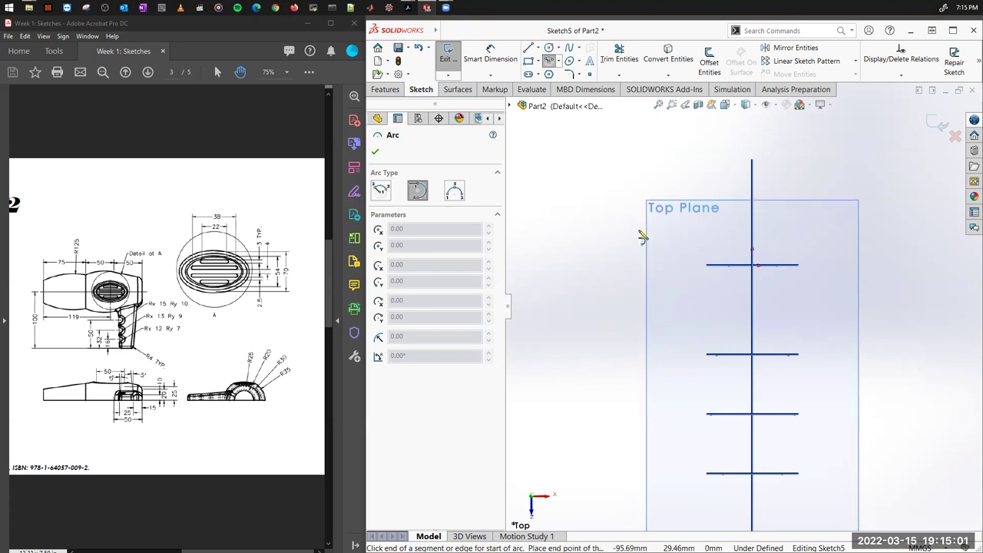
click(733, 266)
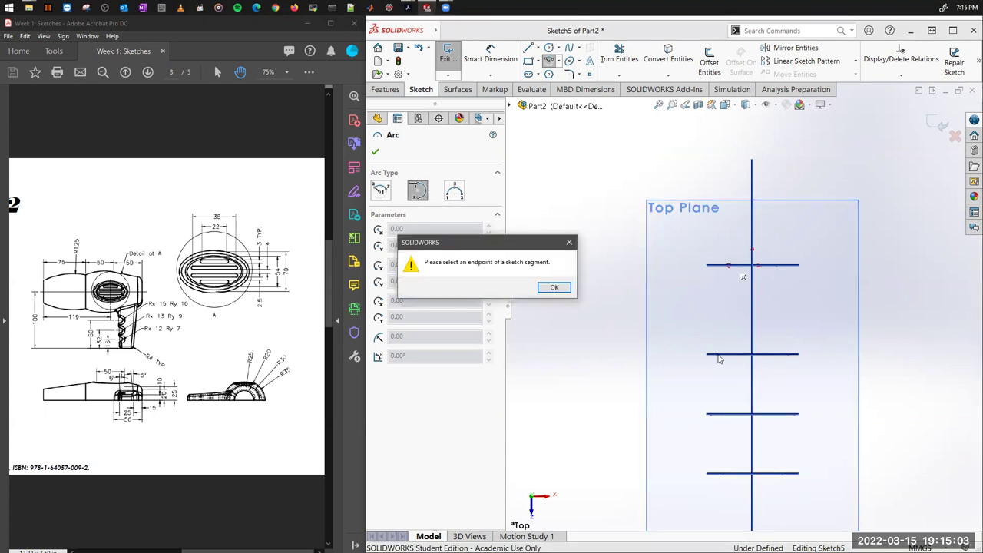
click(554, 288)
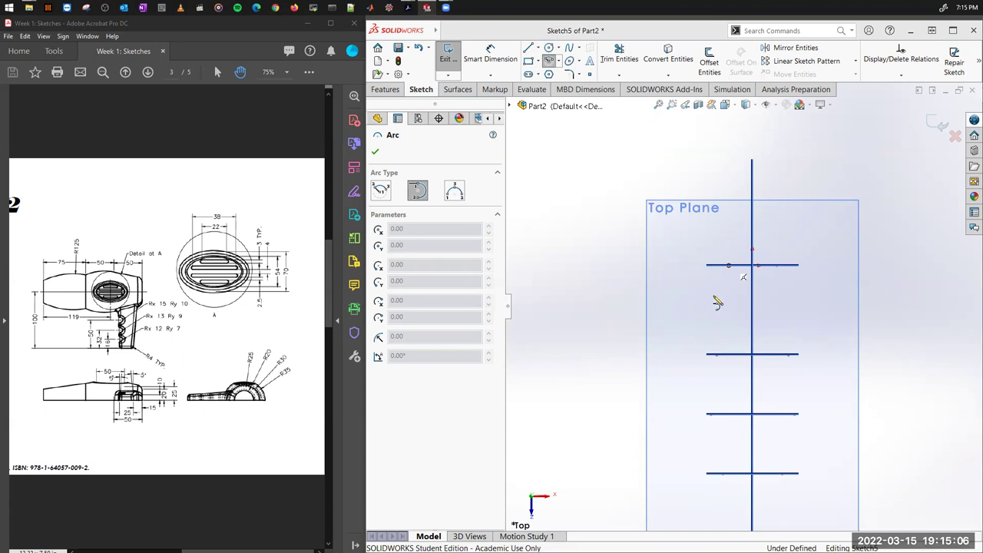
mouse_move(738, 285)
middle_down()
mouse_move(731, 256)
mouse_move(736, 345)
middle_up()
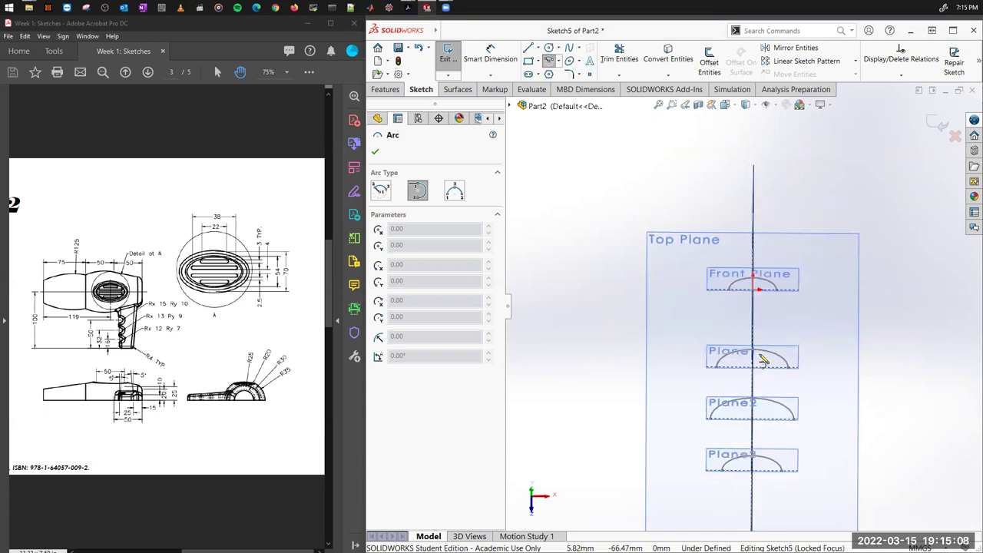
scroll(799, 367, down, 2)
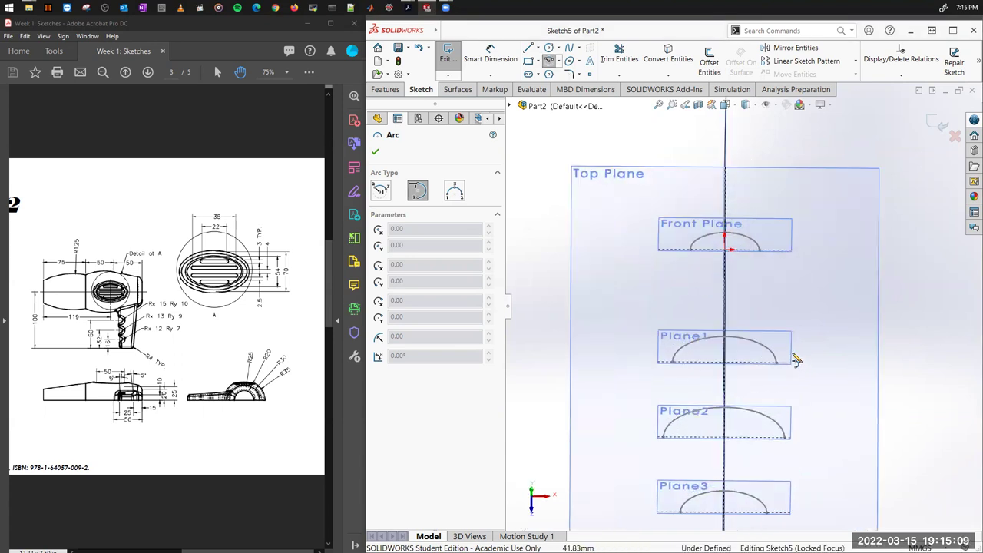
click(457, 196)
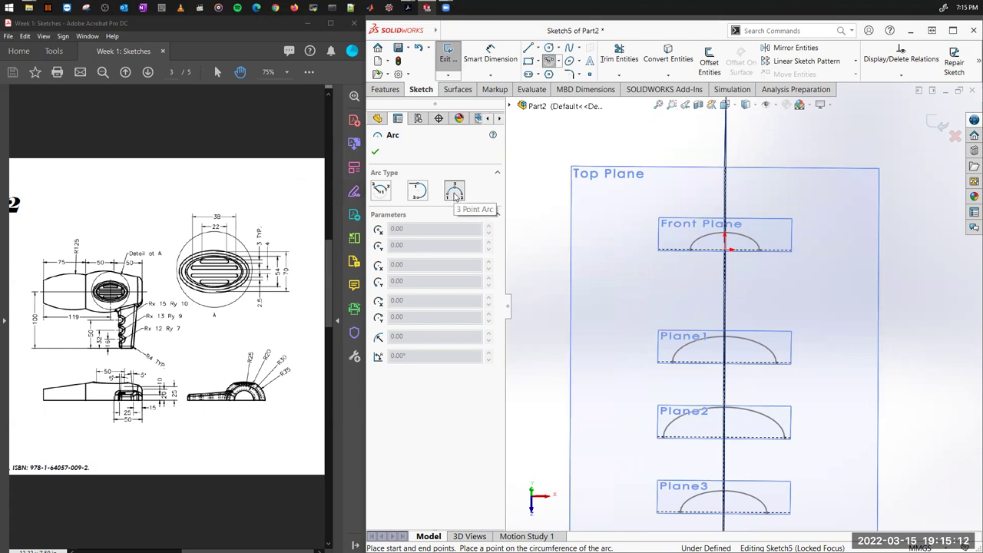
click(673, 362)
click(691, 250)
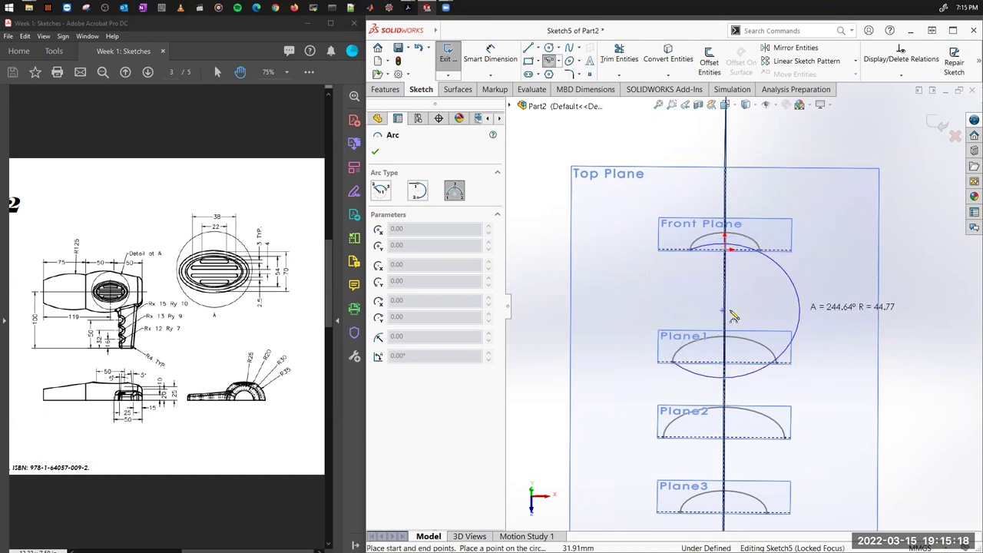
Step: Complete the left-side arcs from Front Plane through Plane1 and Plane2 down to Plane3
click(669, 304)
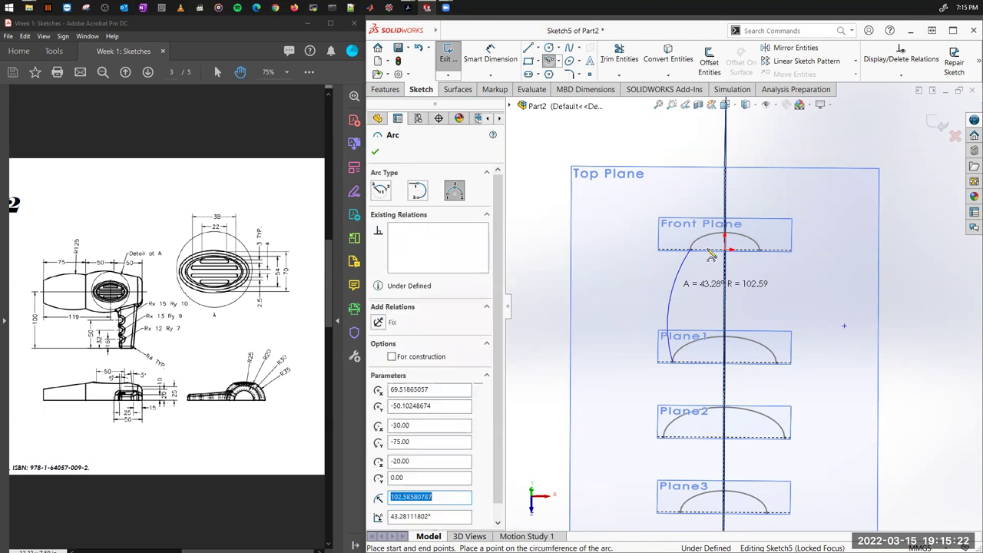
click(673, 362)
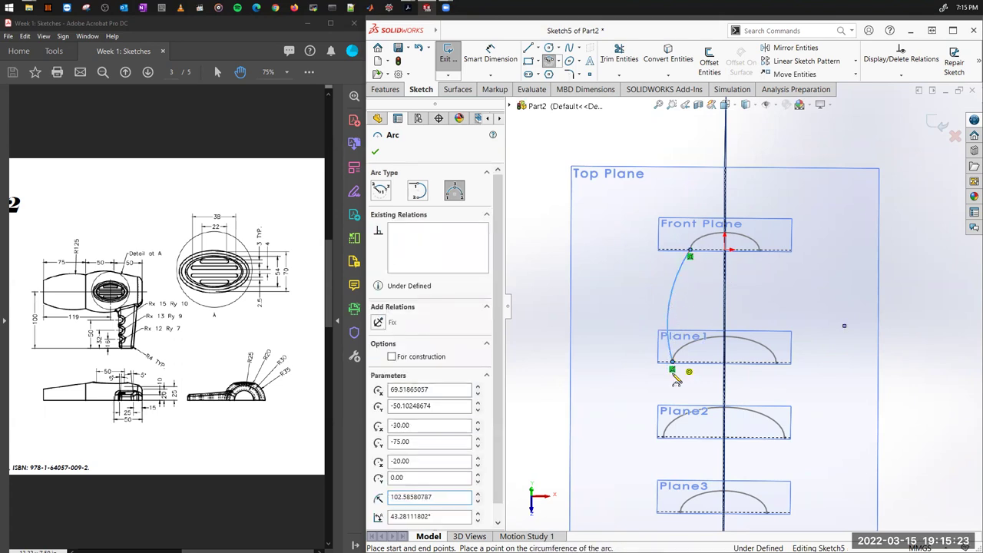
click(664, 436)
click(660, 403)
ctrl+middle_drag(679, 471, 701, 415)
click(685, 382)
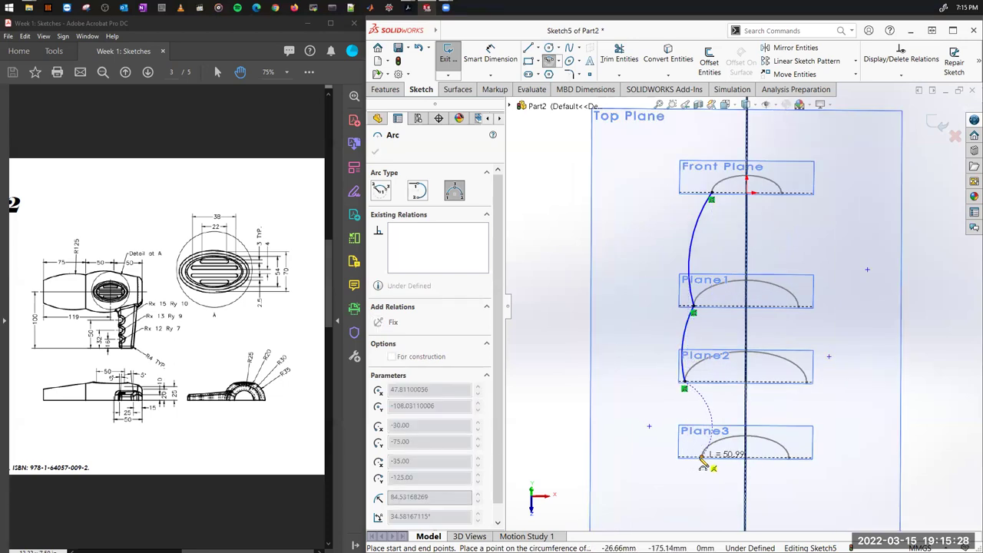
click(703, 458)
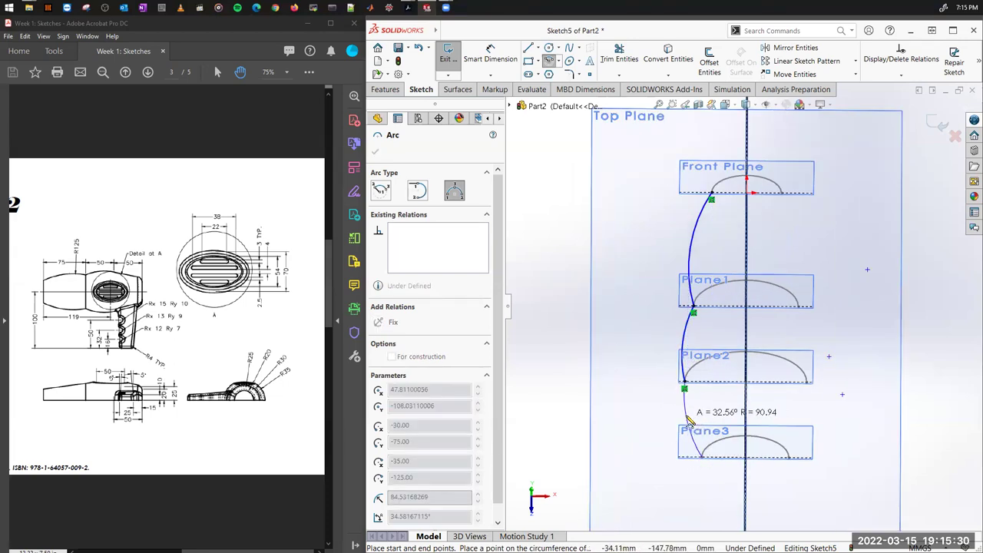
click(686, 421)
Step: Draw the three right-side arcs linking Front Plane, Plane1, Plane2 and Plane3 profile ends
click(782, 192)
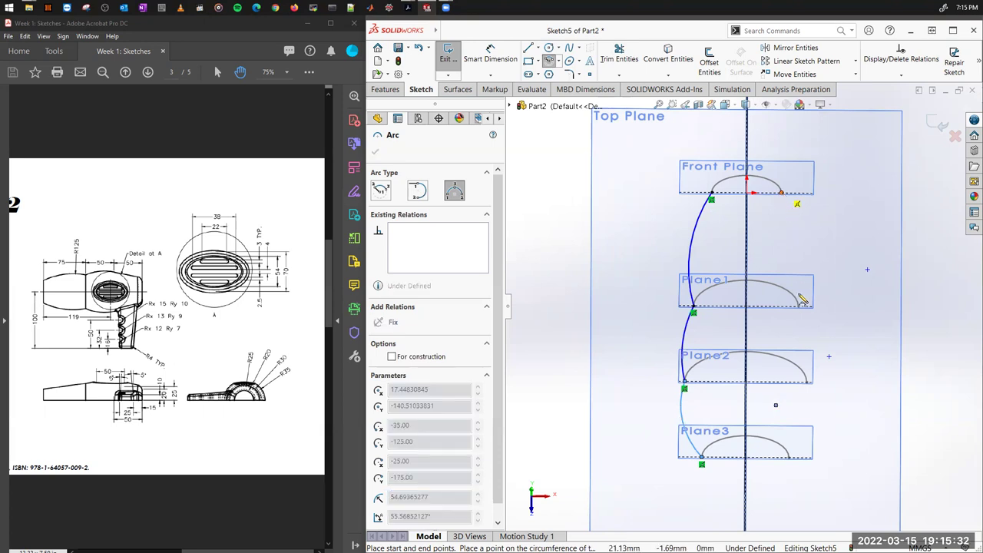
click(801, 307)
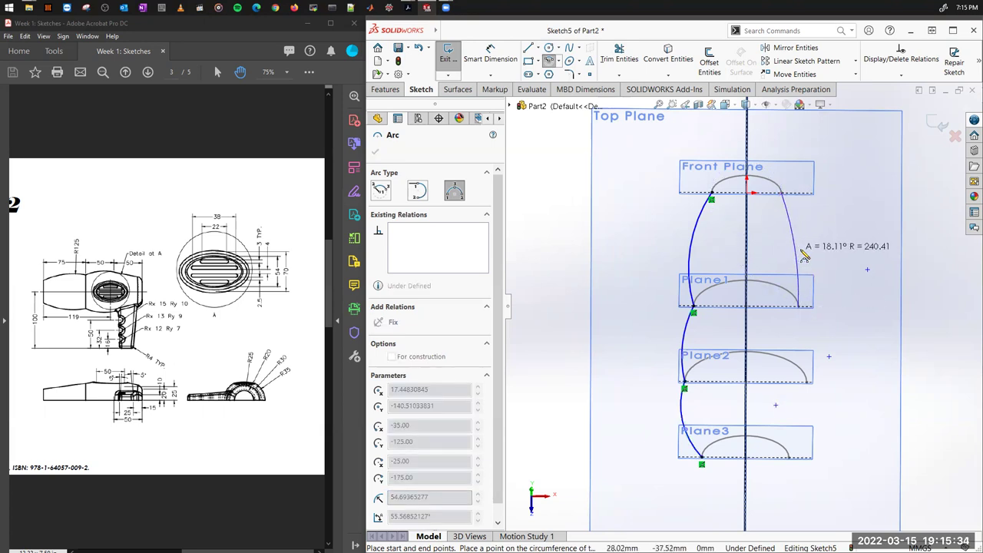
click(801, 272)
click(800, 312)
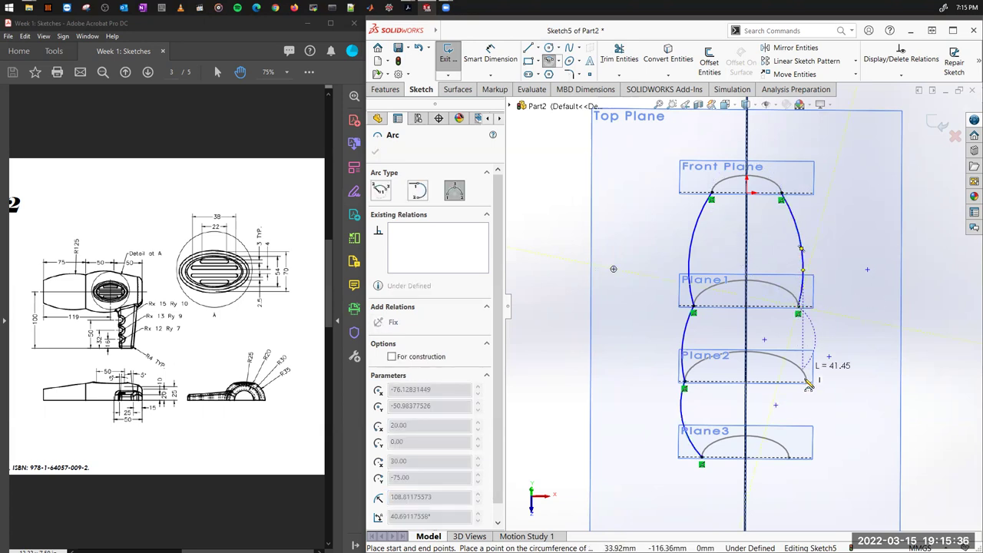
click(808, 382)
click(813, 344)
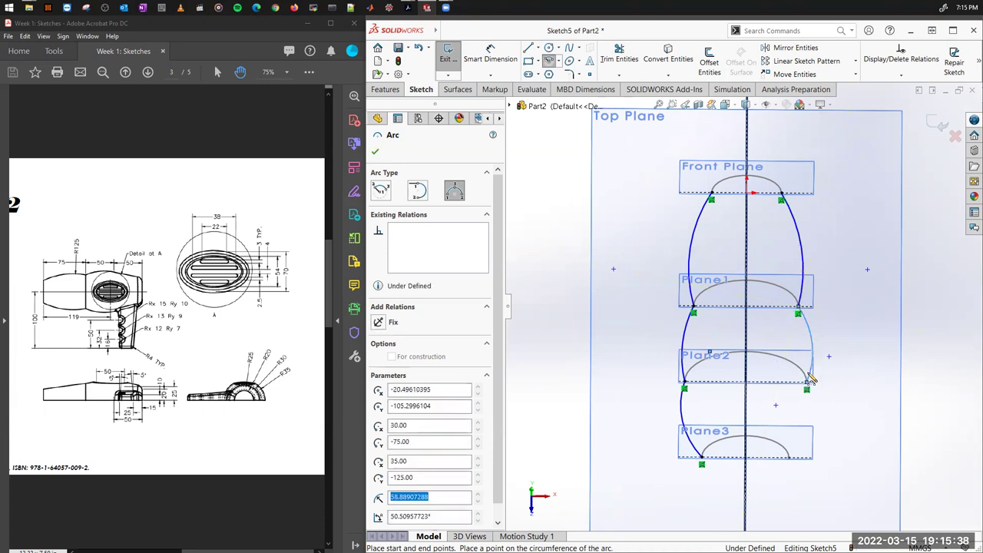
click(808, 382)
click(789, 461)
click(811, 426)
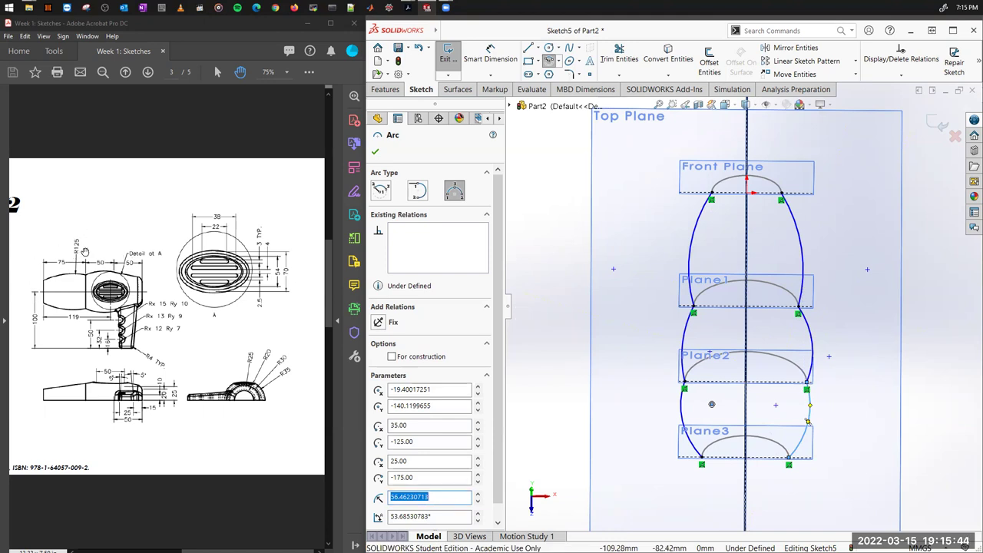
Step: Give the upper, middle and lower left-side arcs a 125 mm radius
click(492, 62)
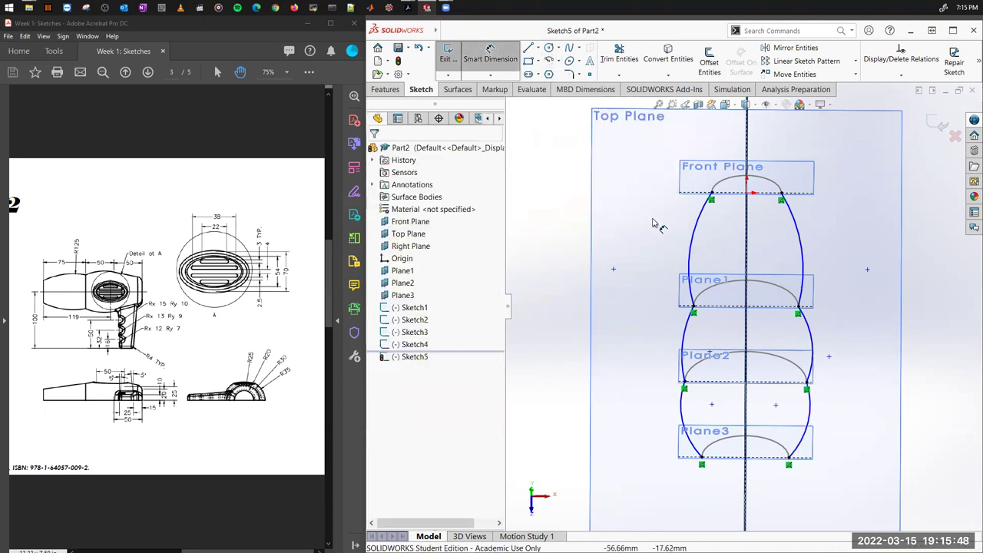
click(695, 228)
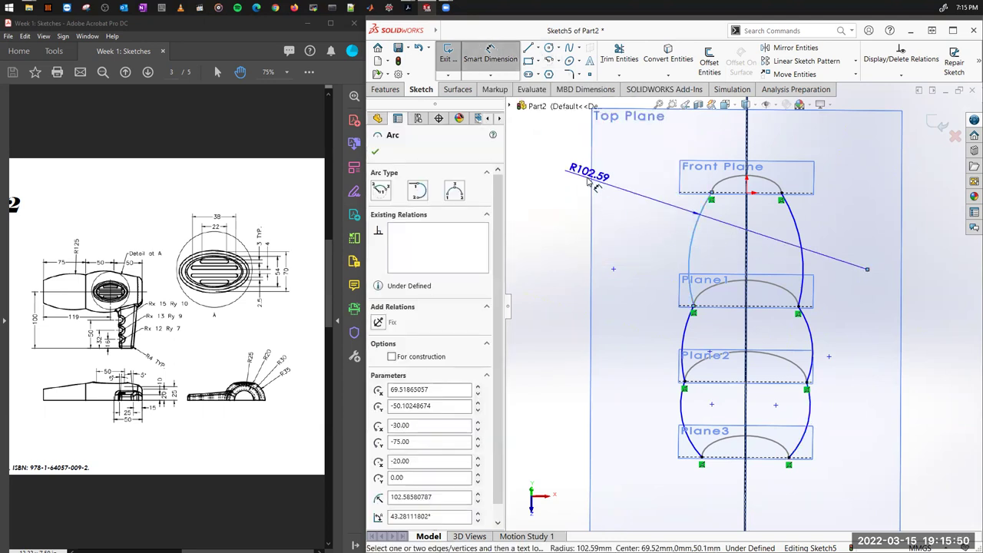
click(589, 182)
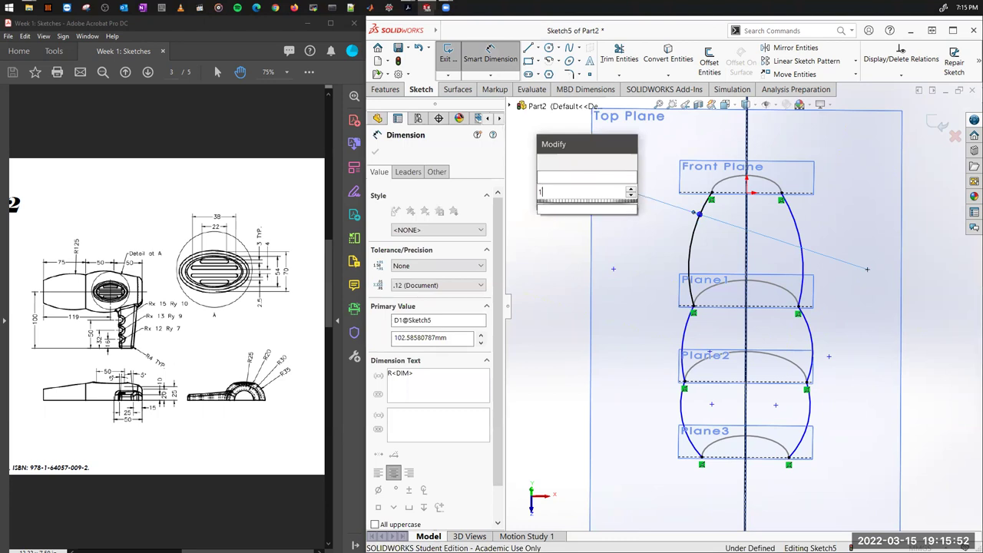
key(Escape)
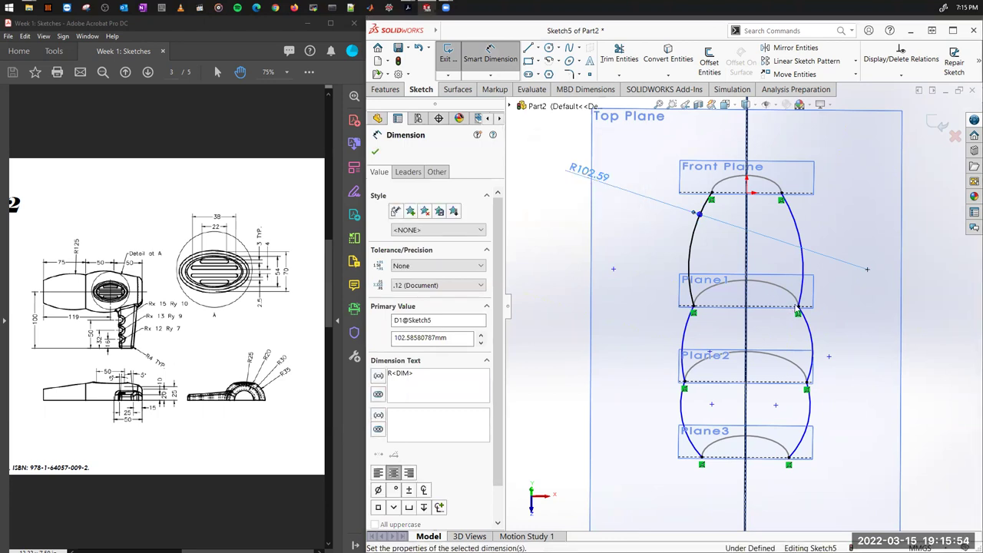
text(125.00mm)
key(Return)
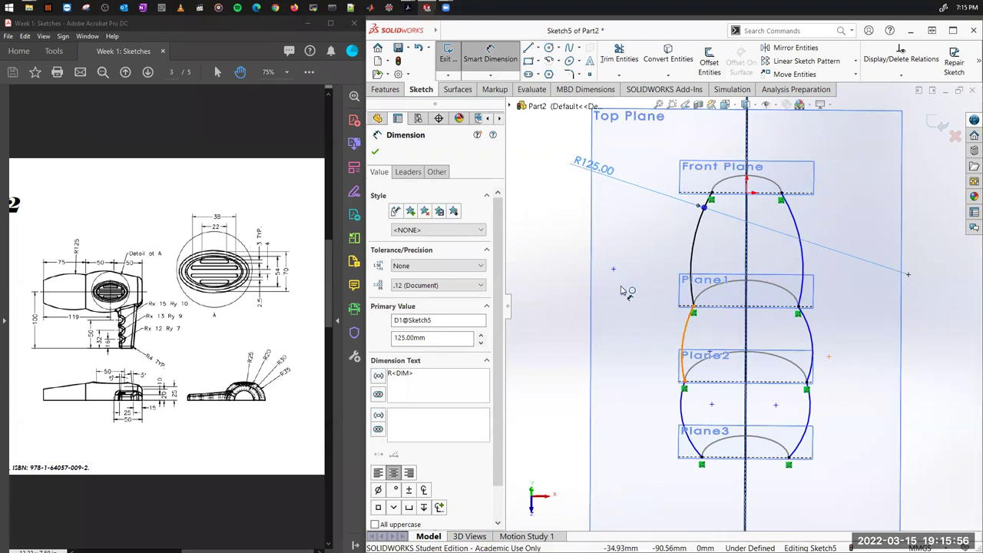
click(683, 346)
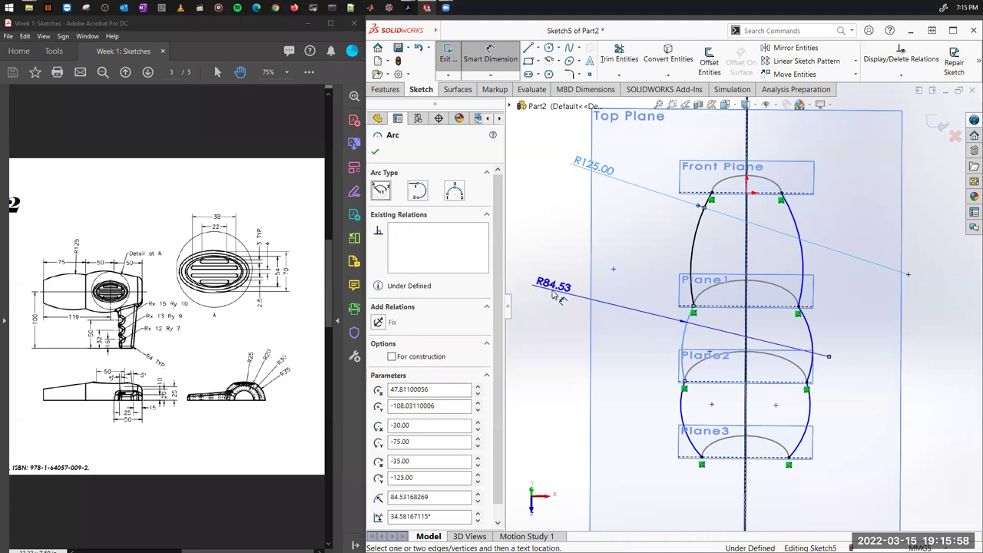
click(496, 225)
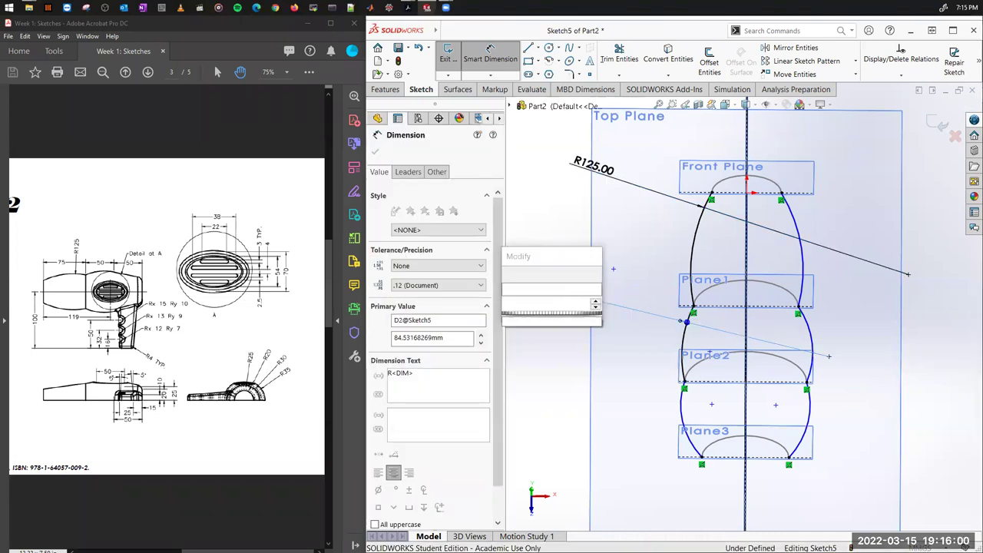
text(125)
key(Return)
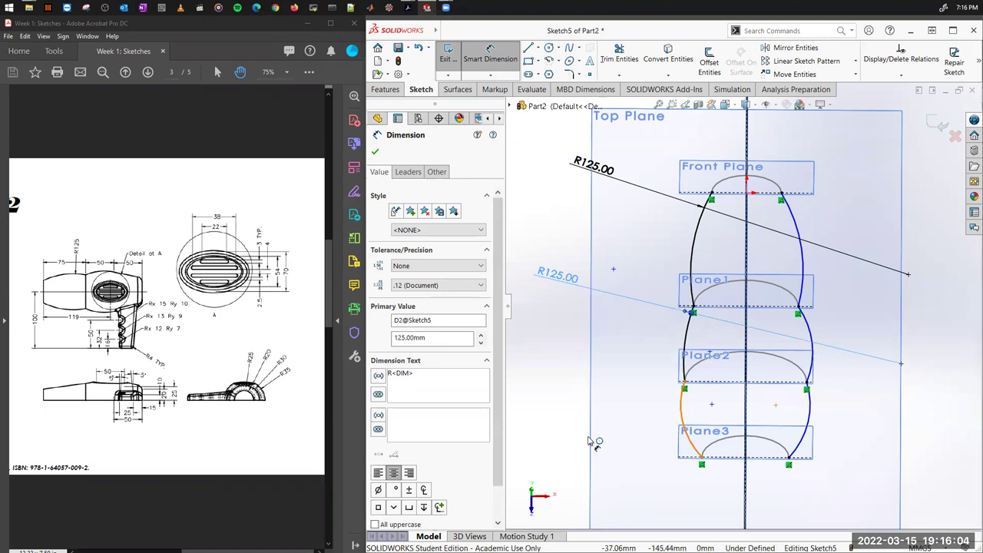
click(569, 458)
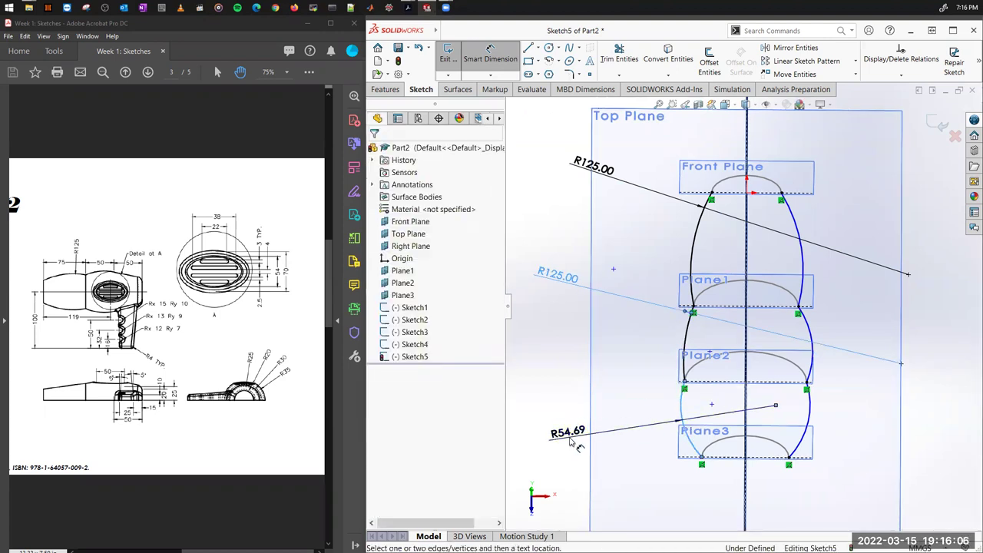
click(542, 495)
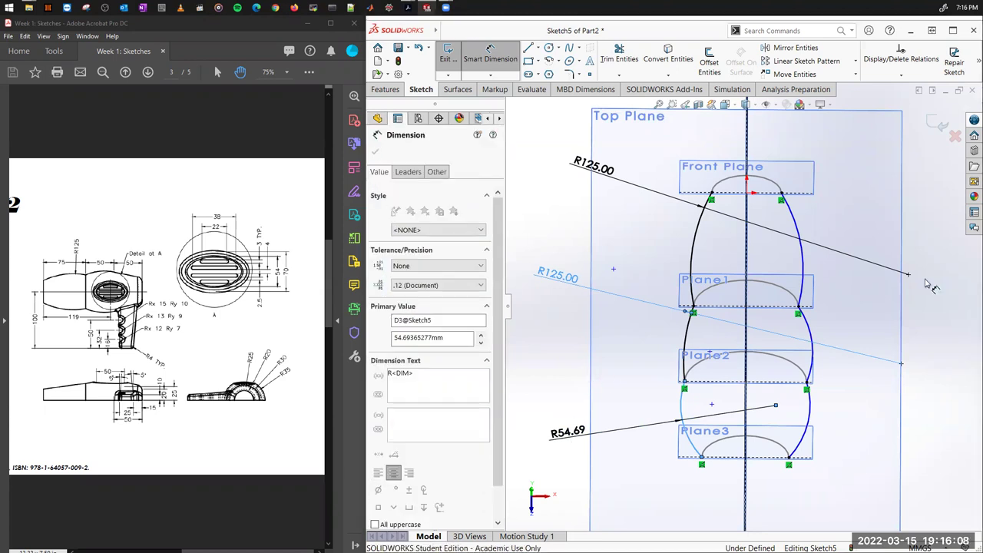
text(125)
key(Escape)
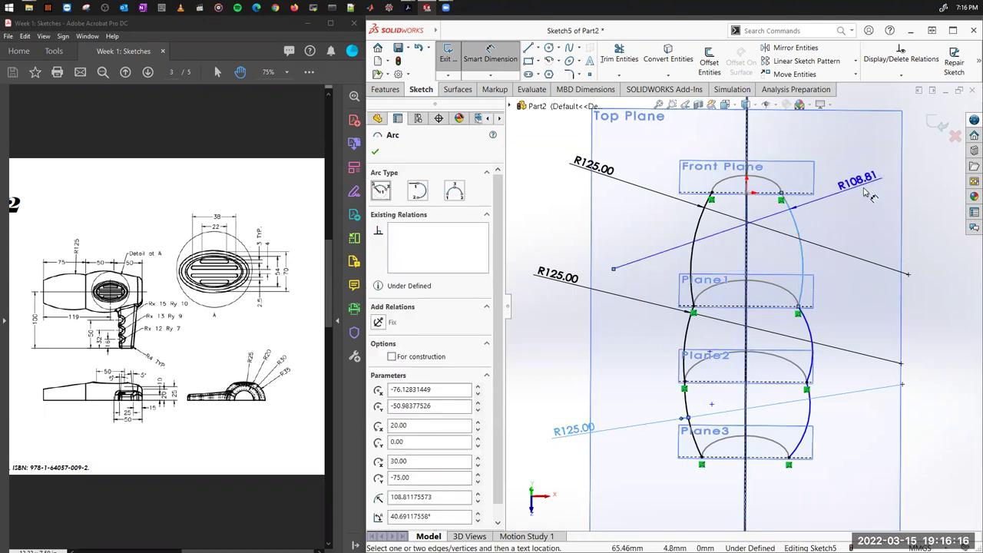
Step: Set the three right-side arcs to R125, fully defining the sketch
click(872, 192)
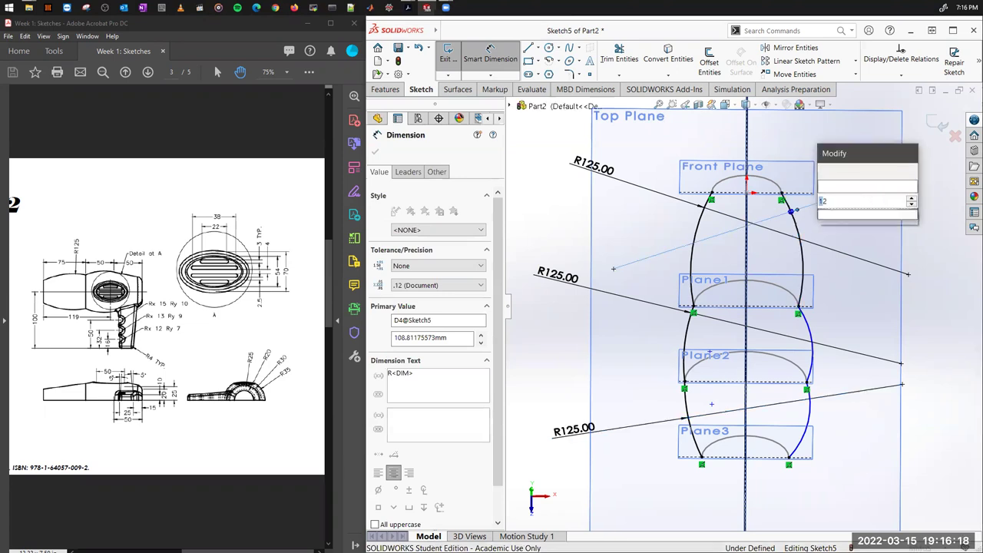
key(Return)
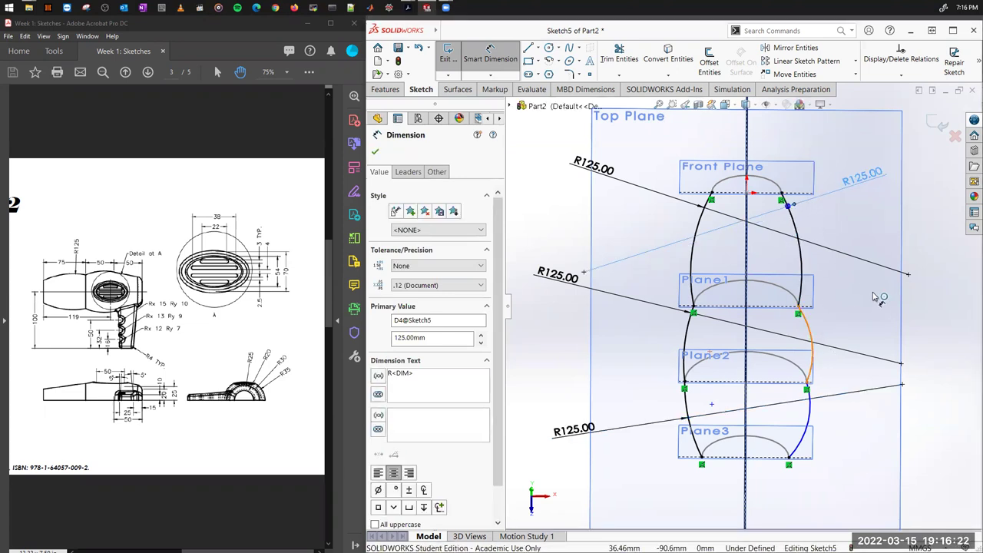
click(809, 349)
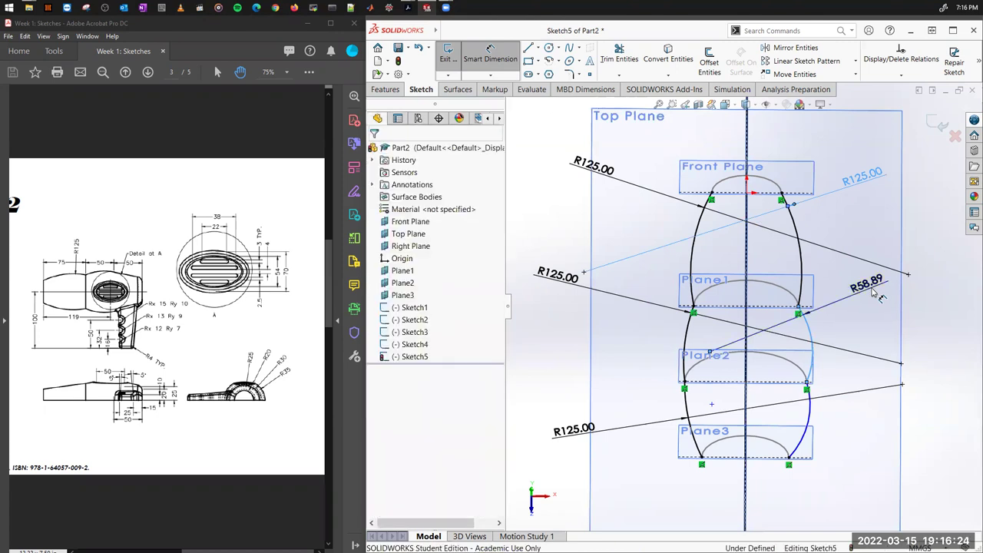
click(851, 360)
text(125)
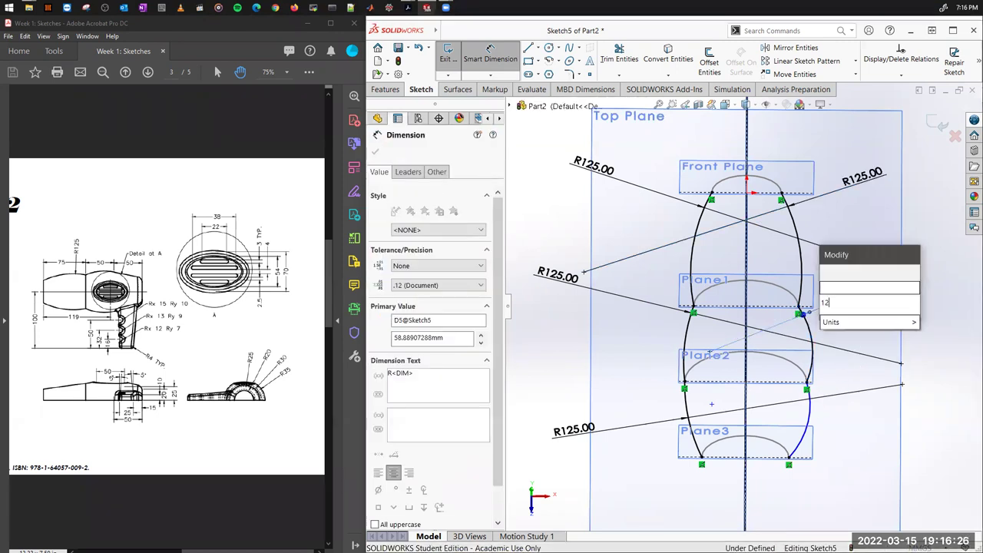
key(Return)
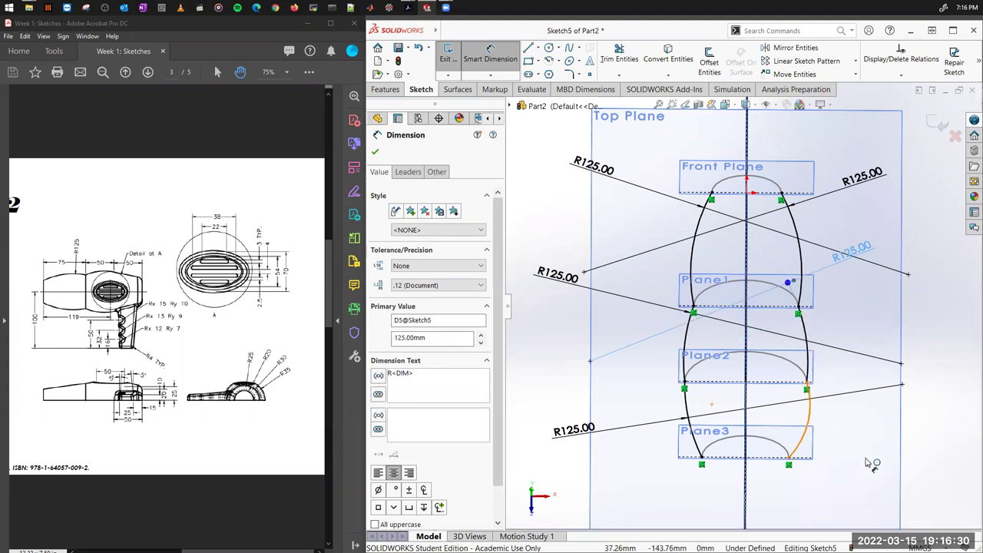
click(803, 419)
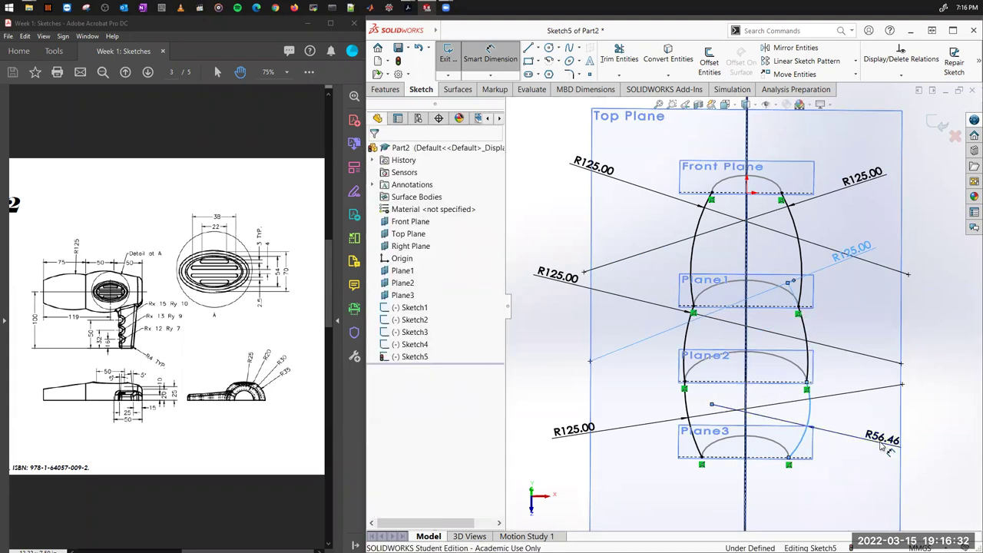
click(882, 445)
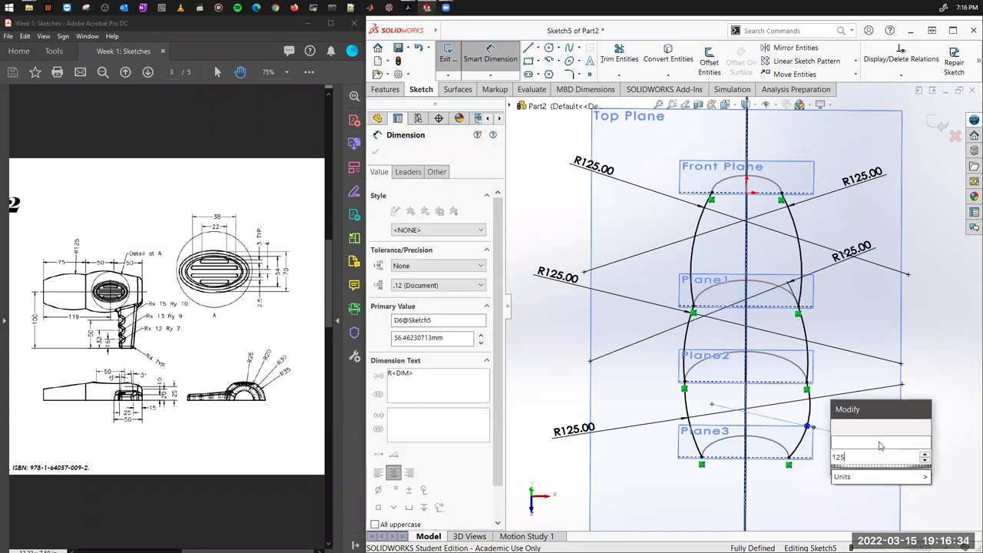
key(Return)
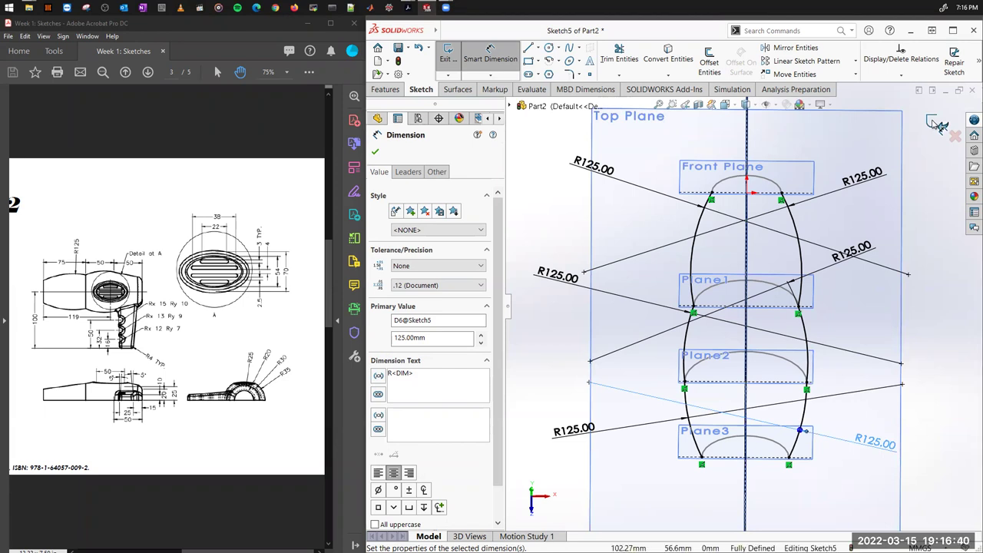
Step: Exit Sketch5 and orbit to view the planes and profiles in 3D
click(936, 125)
key(ctrl+b)
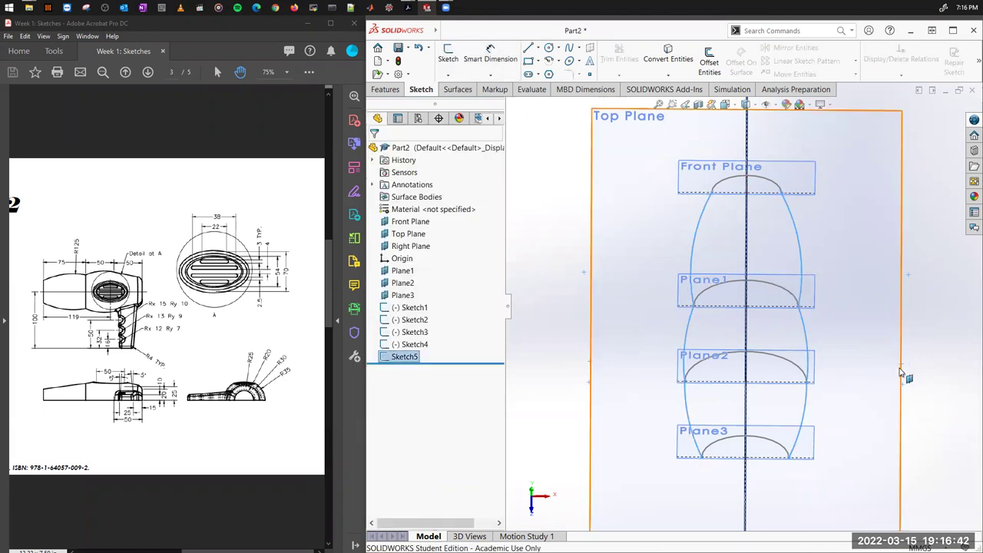
middle_drag(891, 341, 769, 403)
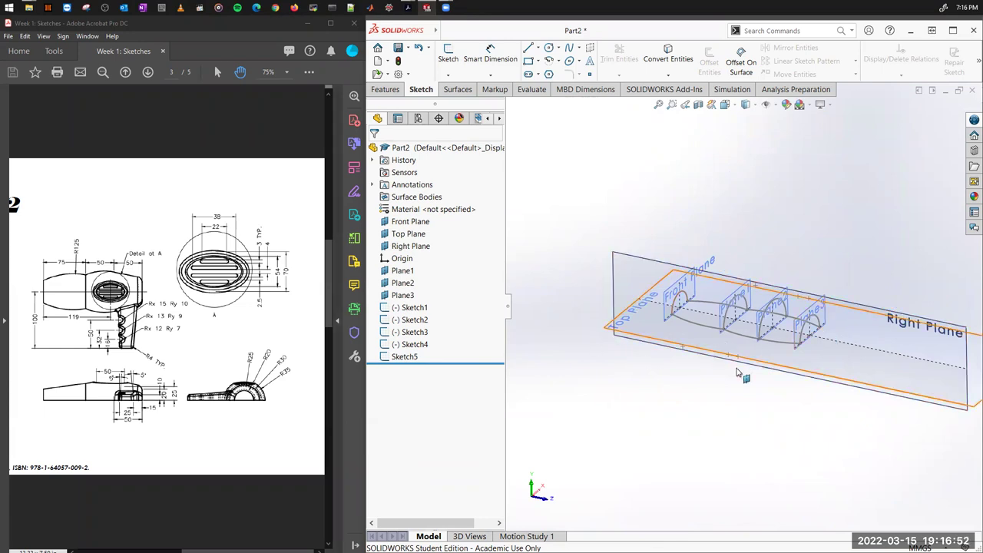
scroll(799, 323, down, 3)
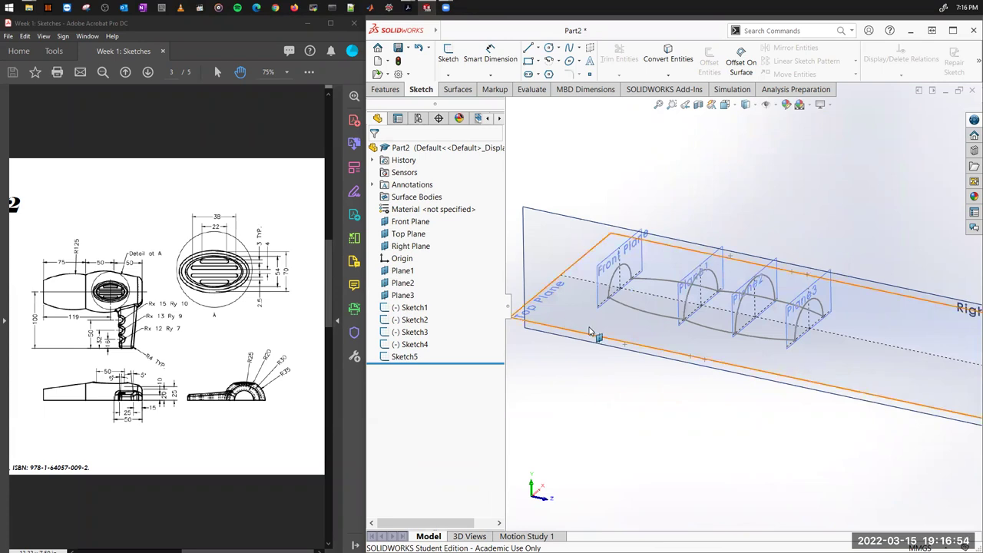
Step: Reopen Sketch5 and join the arc endpoints with straight lines at the left and right ends
click(401, 360)
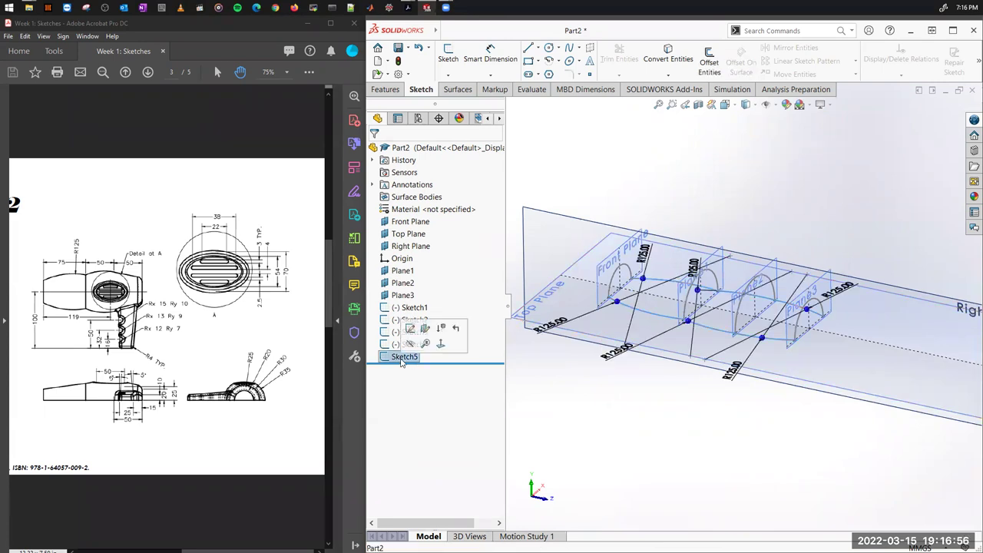
click(410, 329)
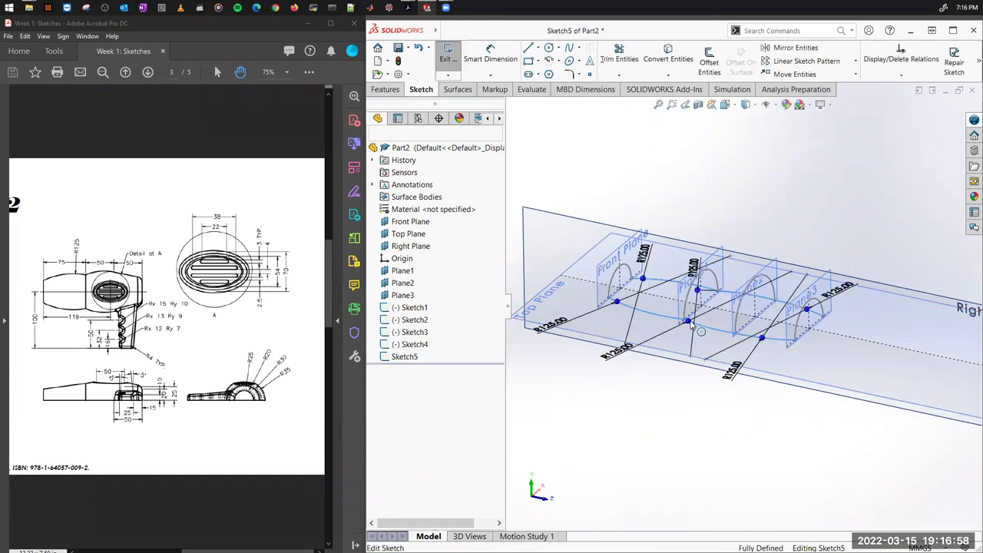
scroll(744, 261, down, 3)
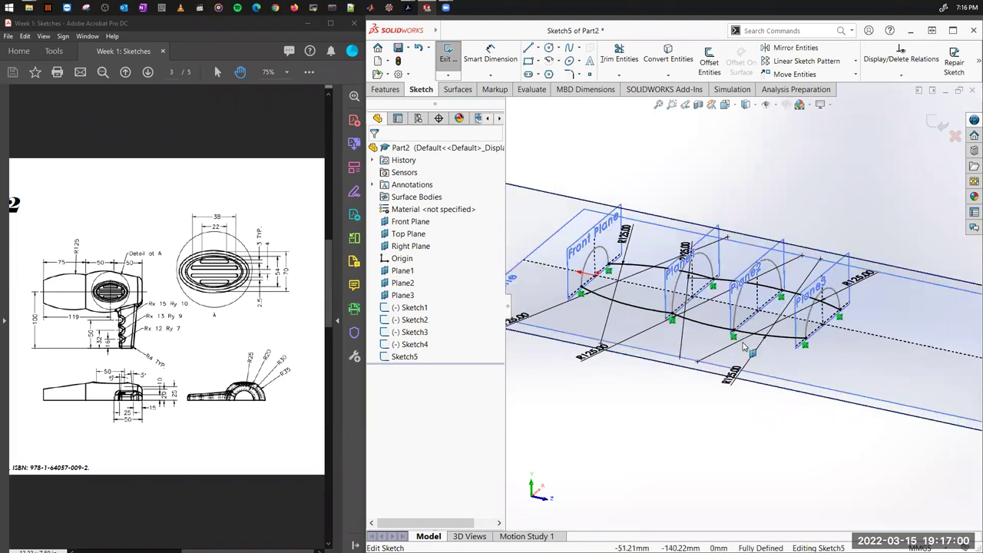
scroll(742, 269, up, 2)
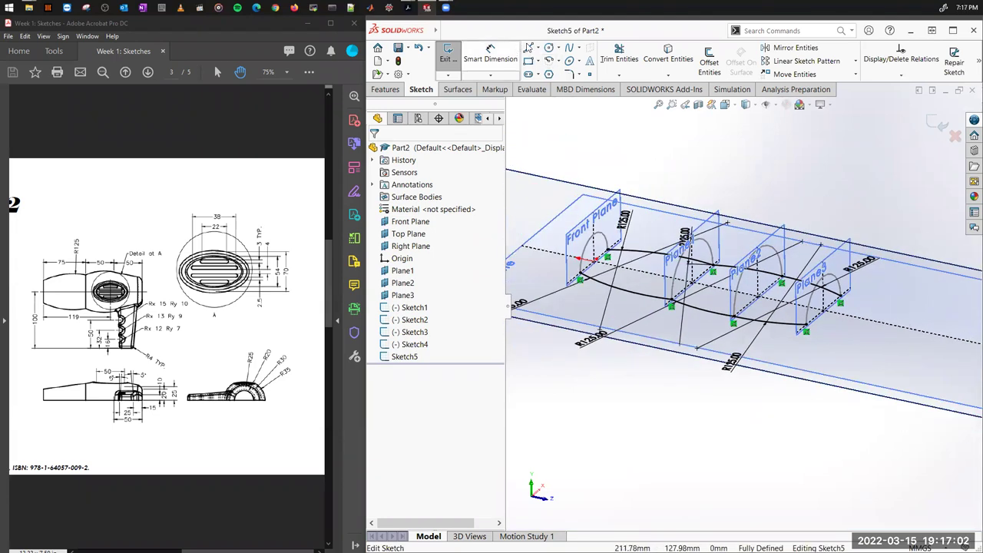
click(529, 49)
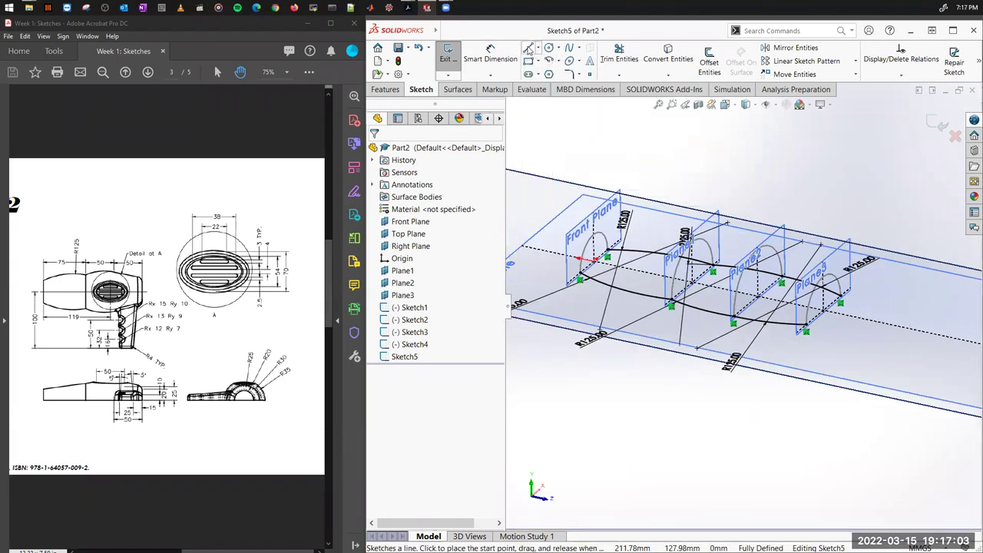
click(581, 281)
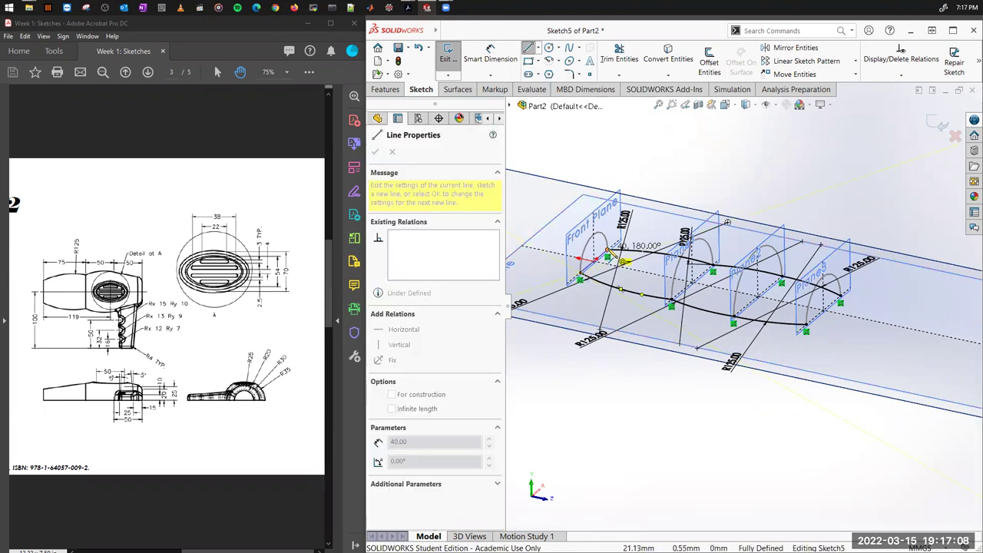
click(624, 260)
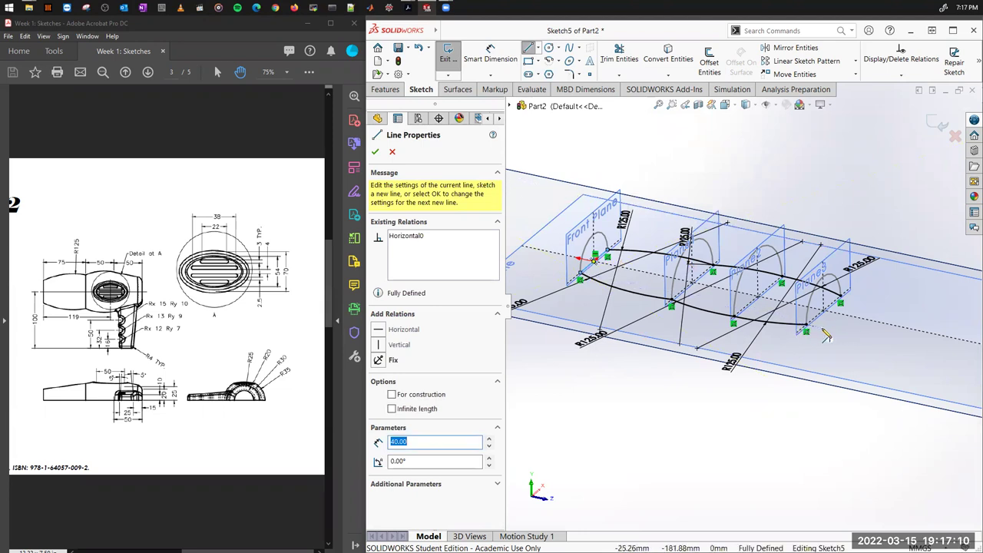
click(841, 302)
right_click(866, 189)
click(868, 189)
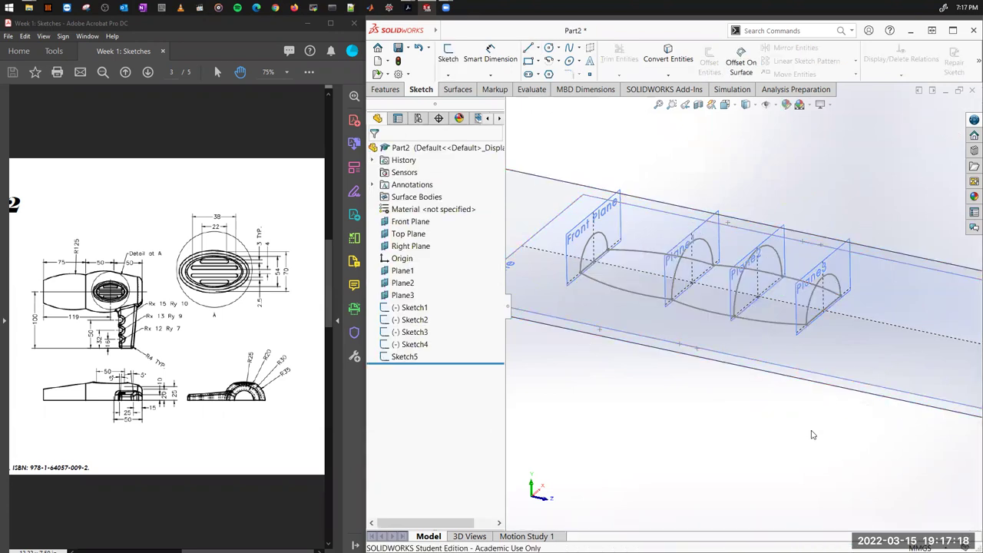
click(455, 90)
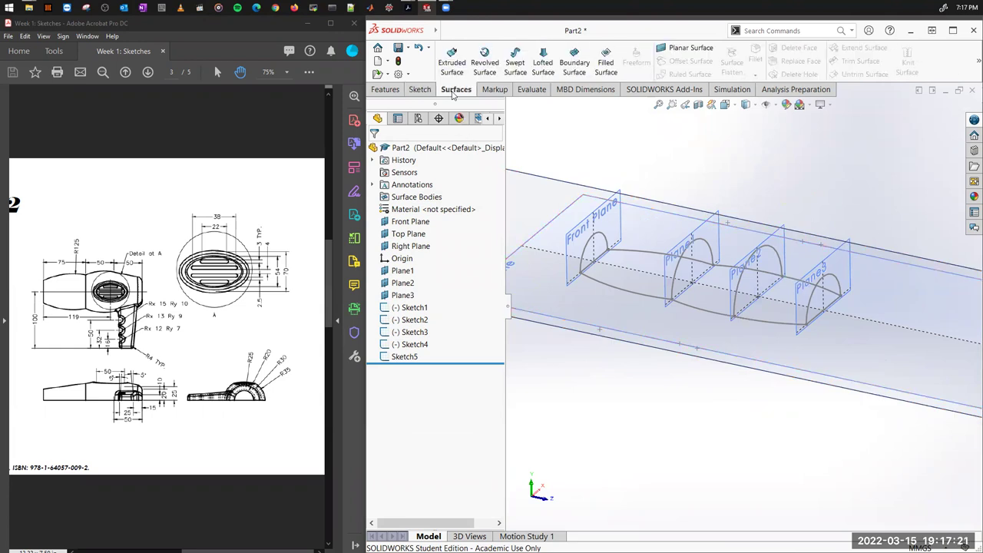
click(552, 71)
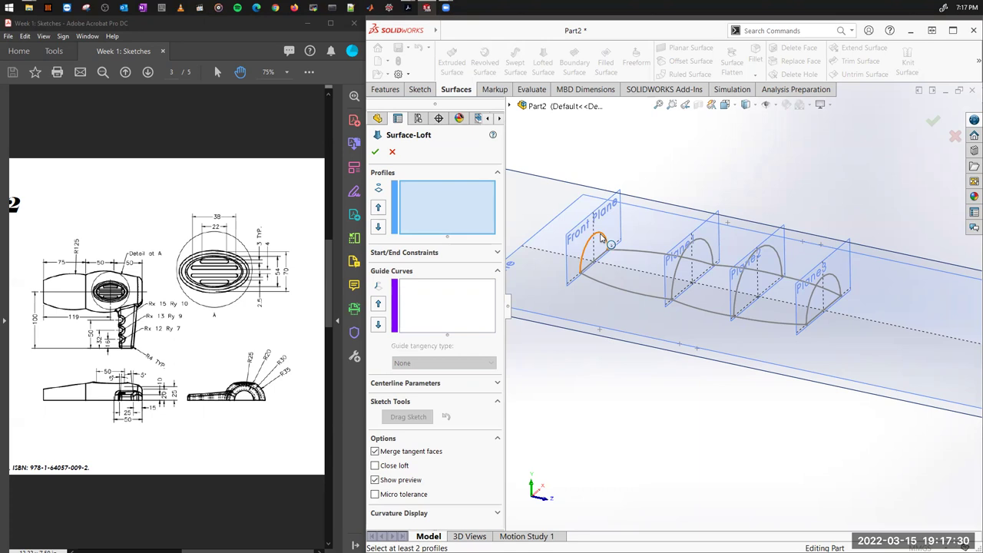
click(602, 239)
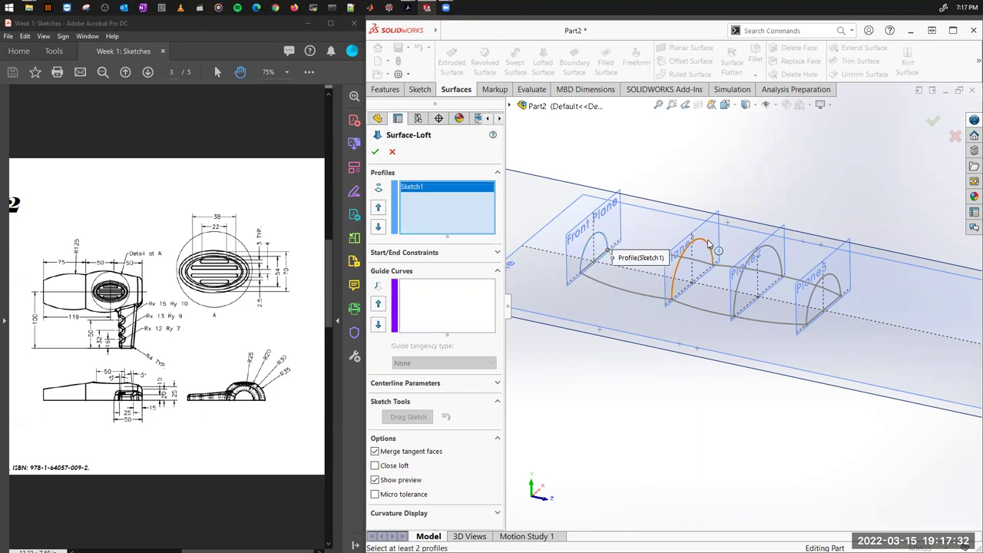
click(709, 245)
click(776, 256)
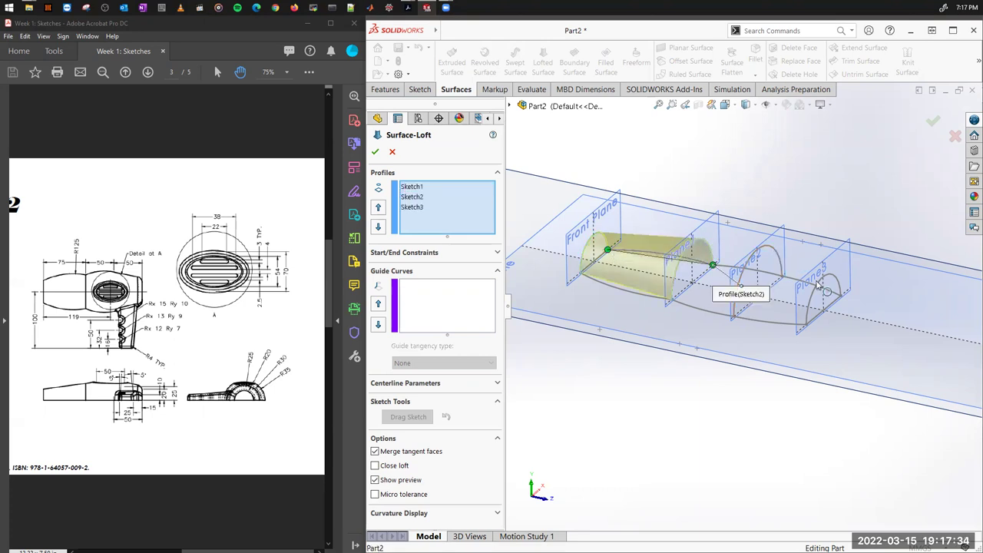
click(799, 319)
middle_drag(792, 318, 784, 407)
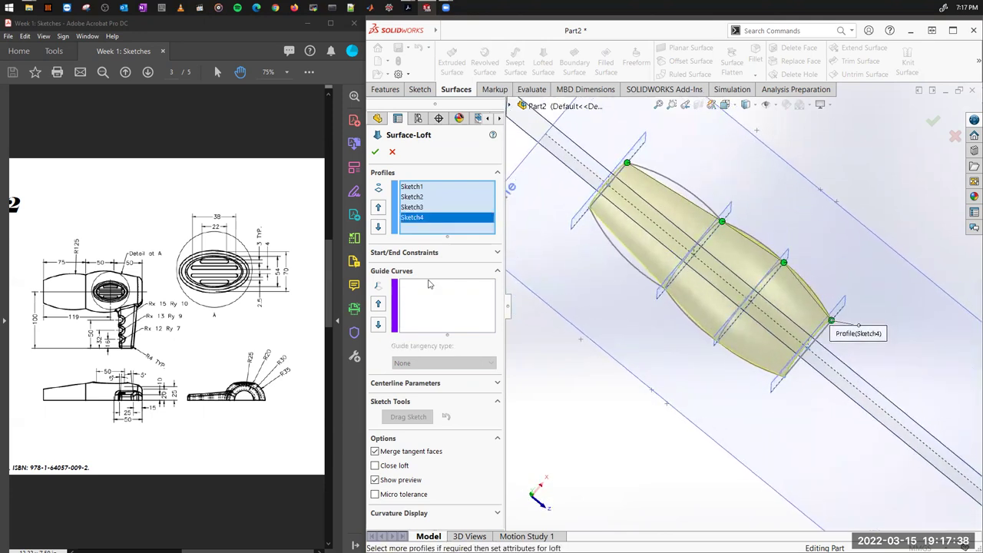
click(421, 309)
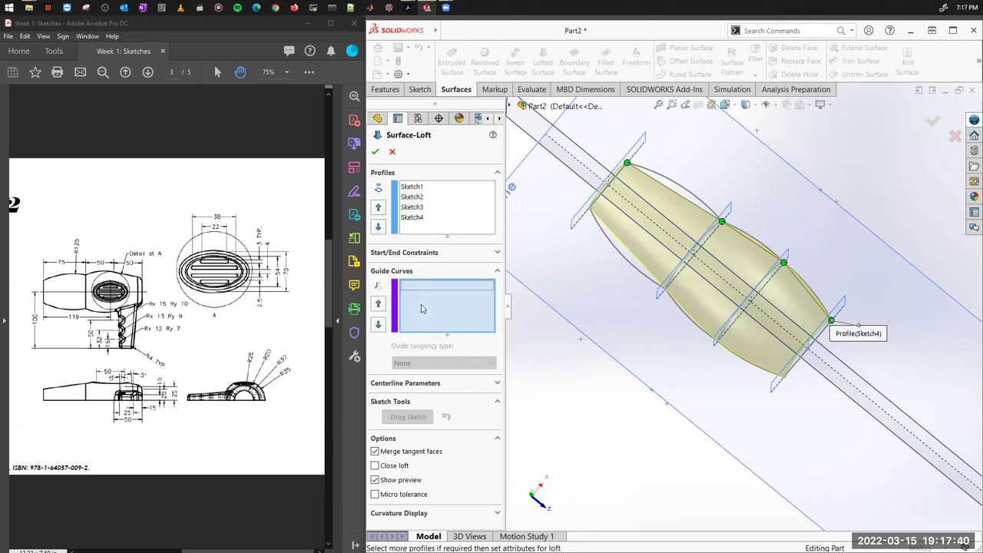
click(623, 258)
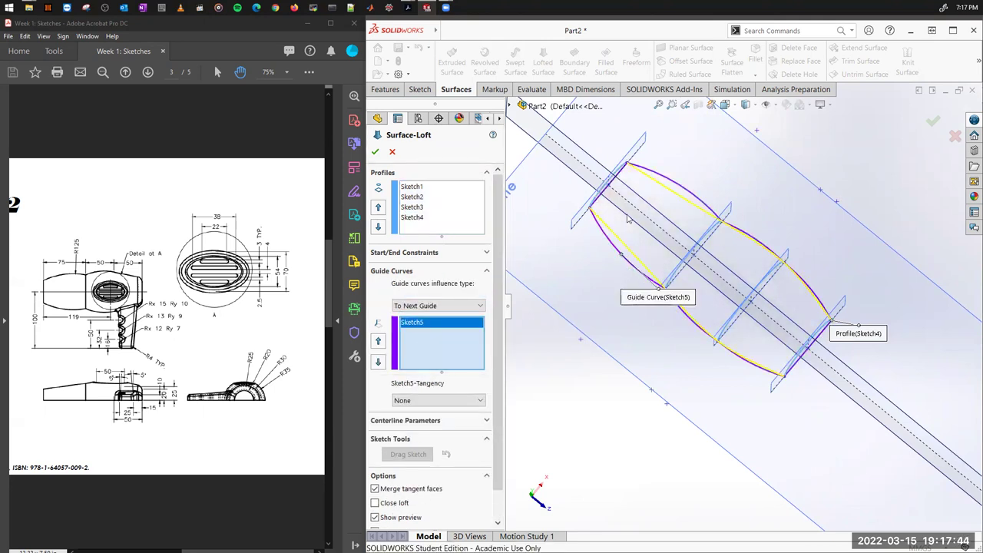
middle_drag(711, 292, 713, 250)
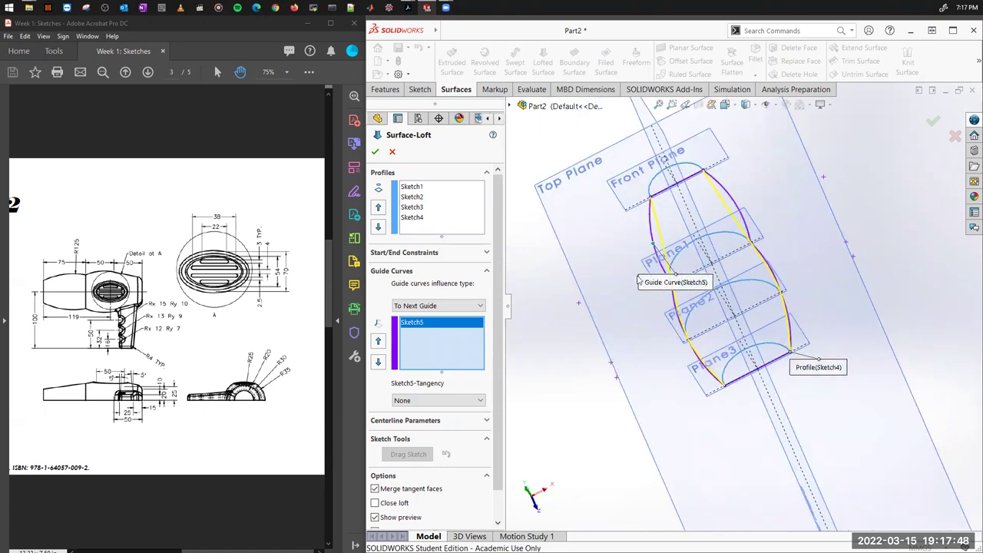
click(375, 152)
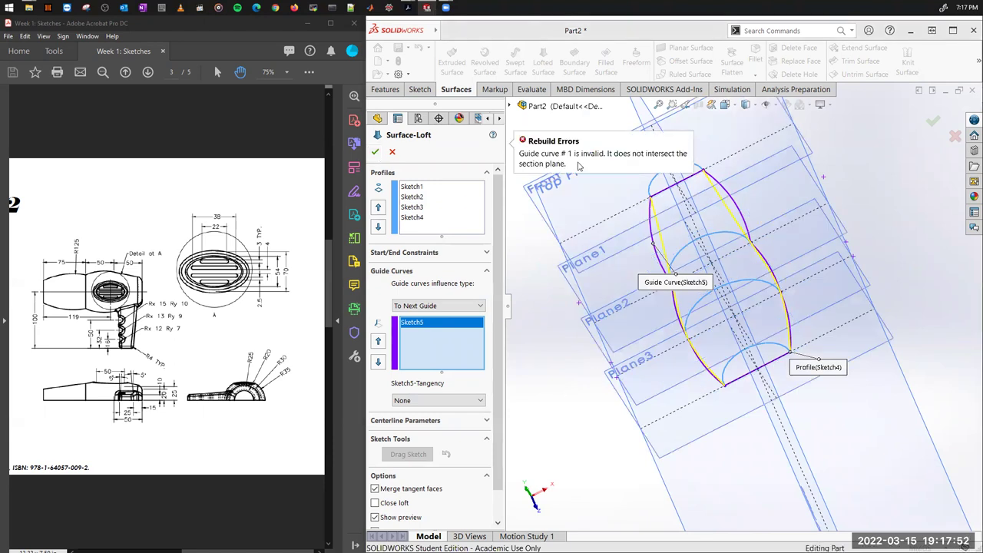
middle_drag(602, 346, 832, 267)
scroll(832, 268, down, 3)
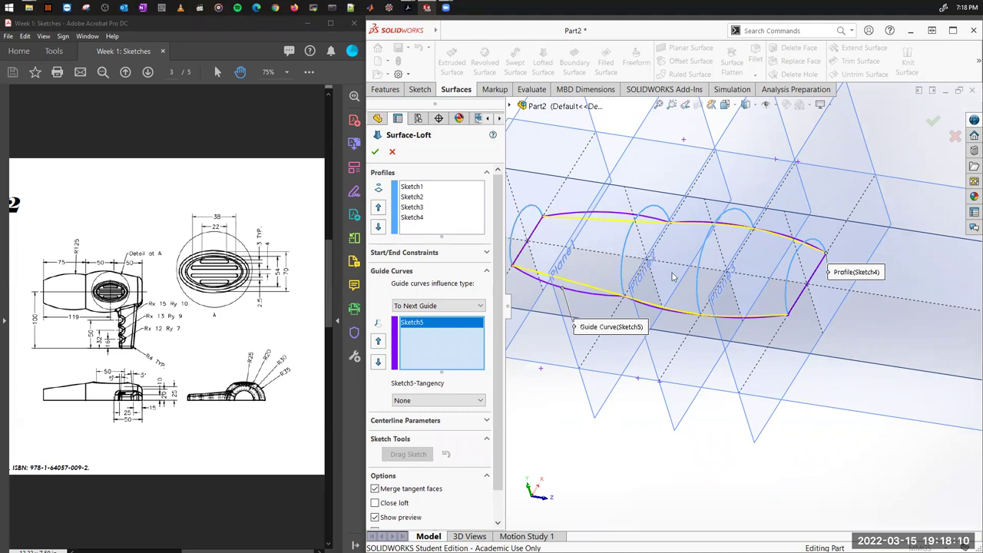
scroll(701, 300, up, 3)
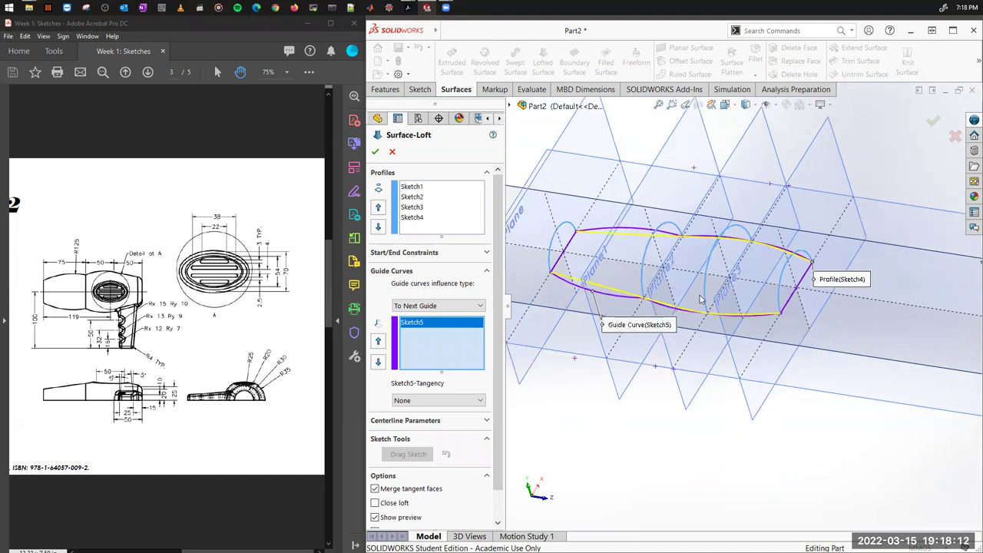
Step: Cancel the loft, then trim both straight end lines out of Sketch5 and exit it
click(392, 153)
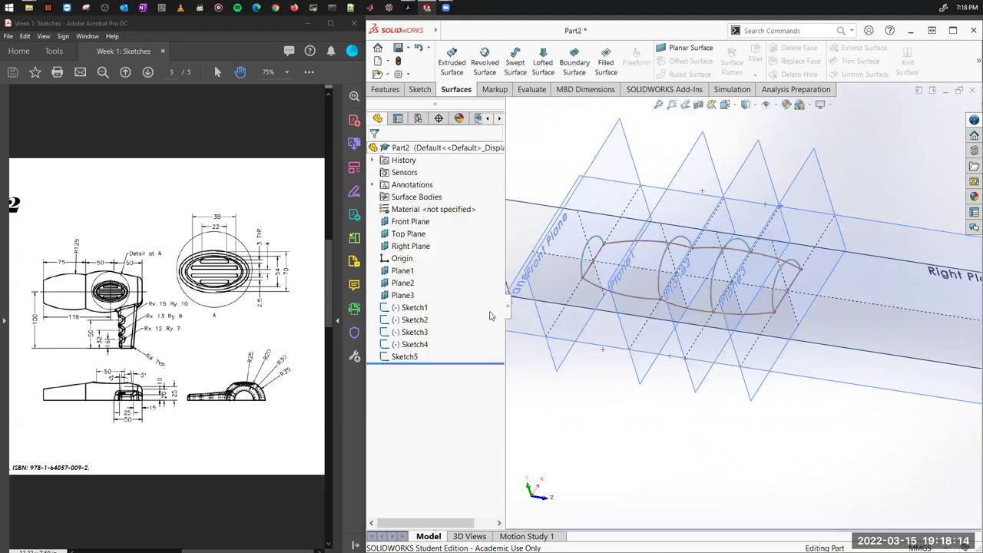
right_click(407, 358)
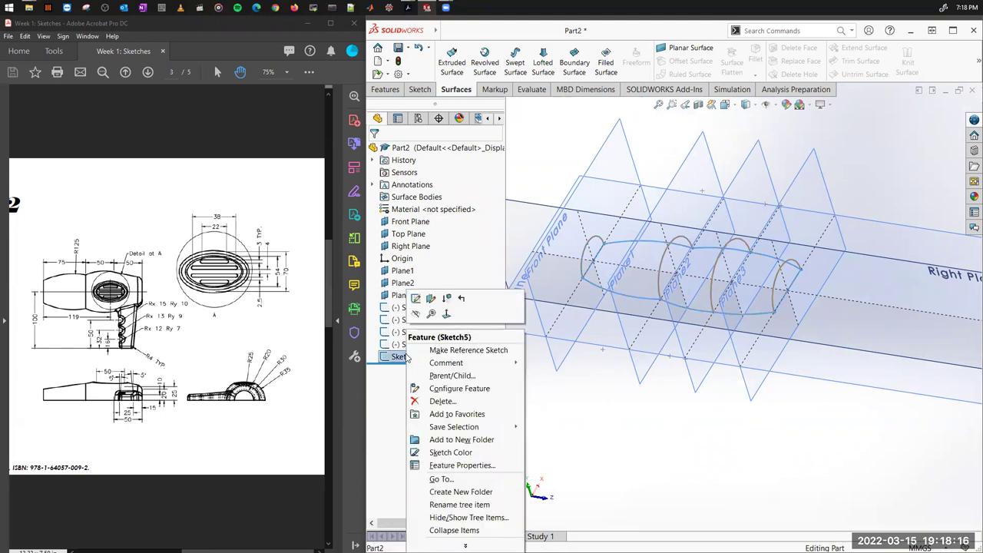
click(417, 300)
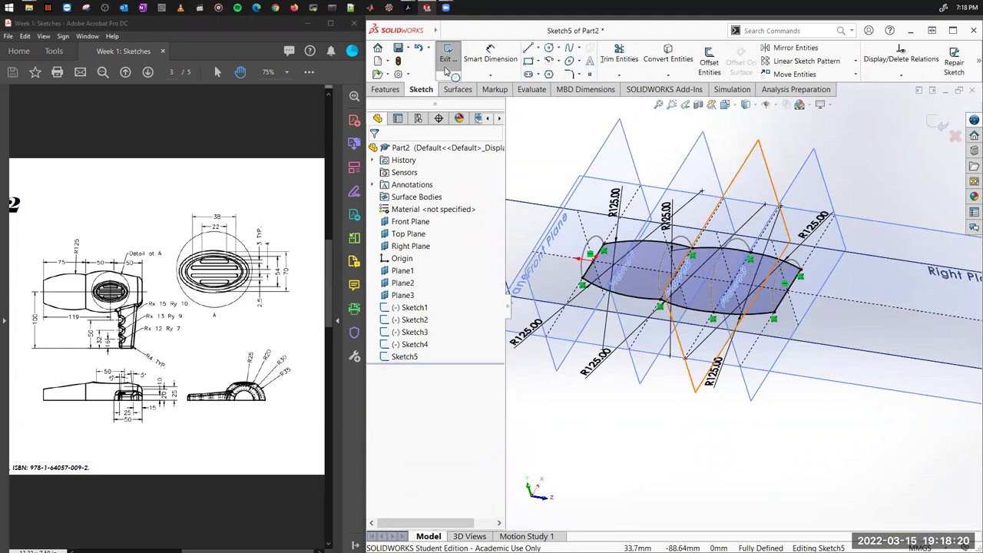
click(617, 58)
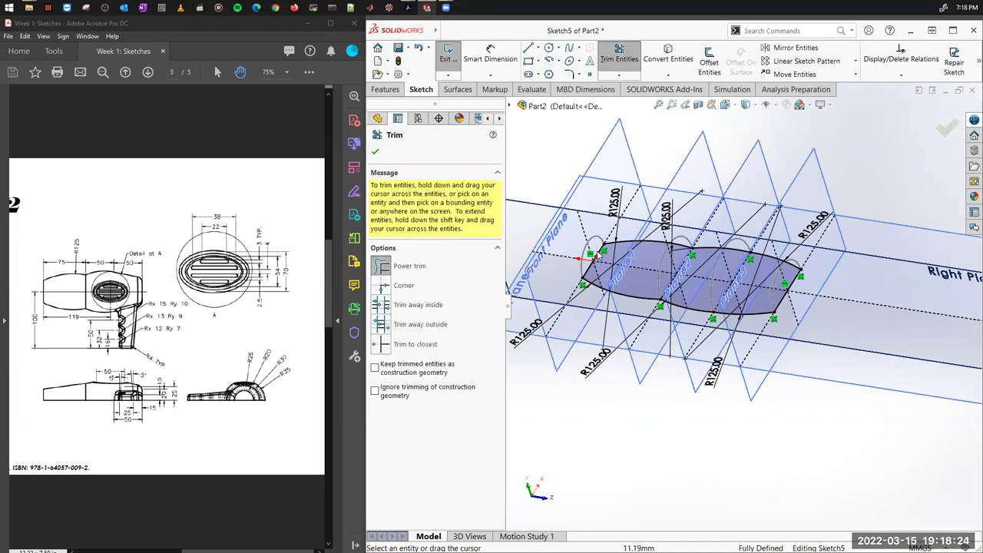
click(612, 262)
click(781, 298)
click(947, 127)
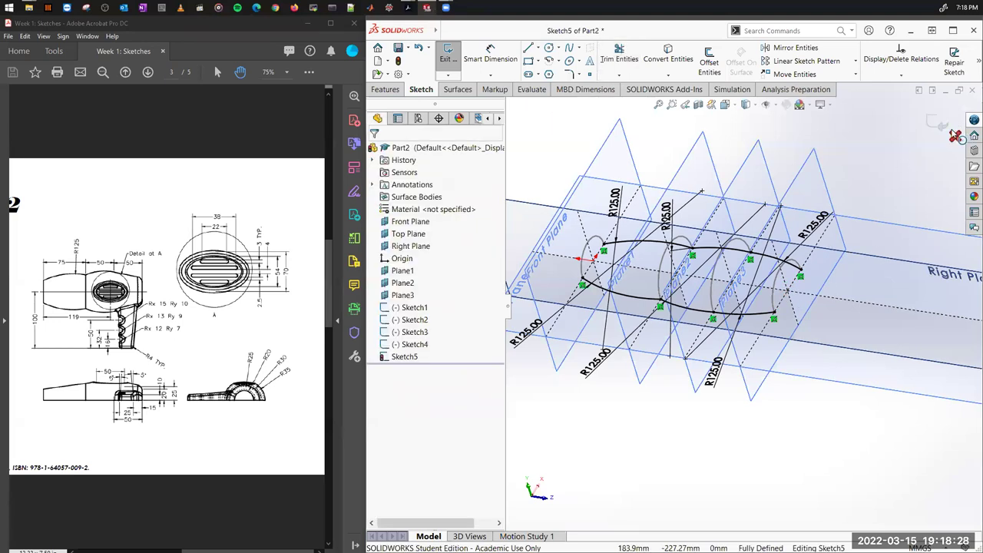
click(938, 125)
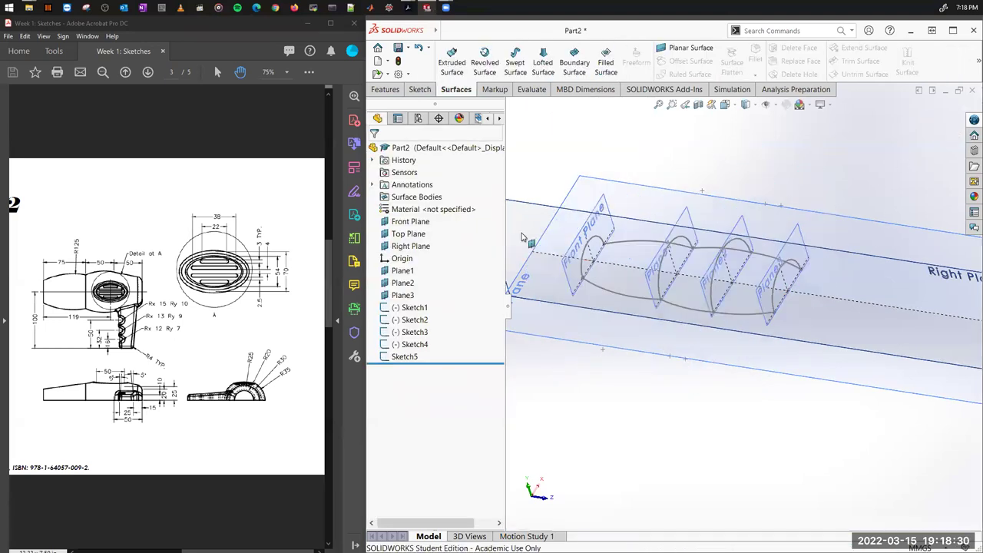
Step: Start a lofted surface through the Front Plane, Plane1, Plane2 and Plane3 arc profiles
middle_drag(696, 300, 693, 305)
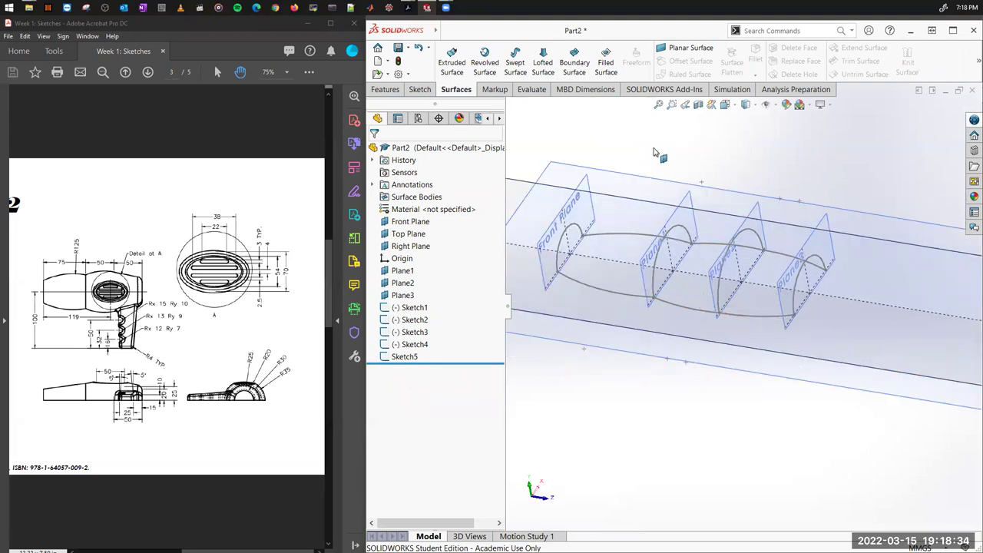
click(542, 68)
click(575, 228)
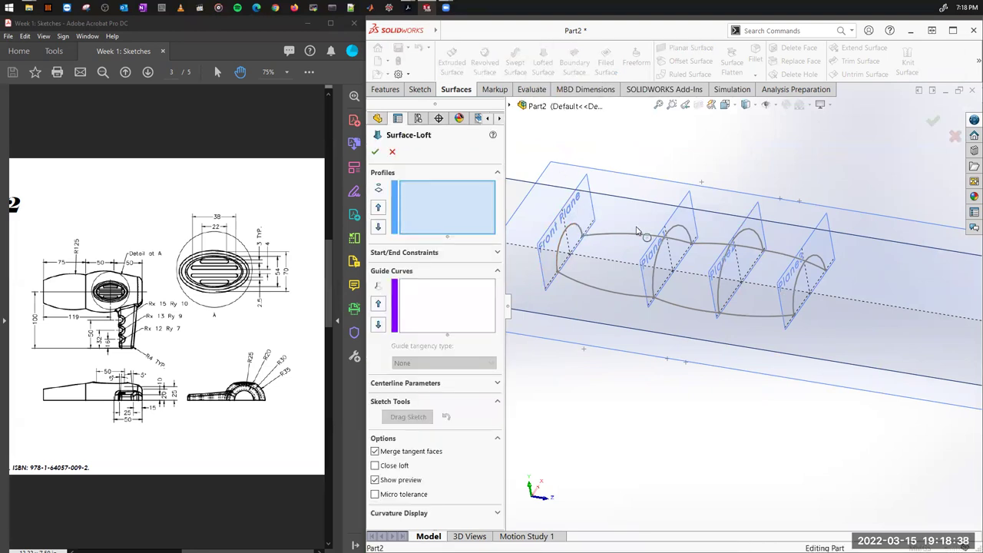
click(680, 232)
click(753, 235)
click(820, 259)
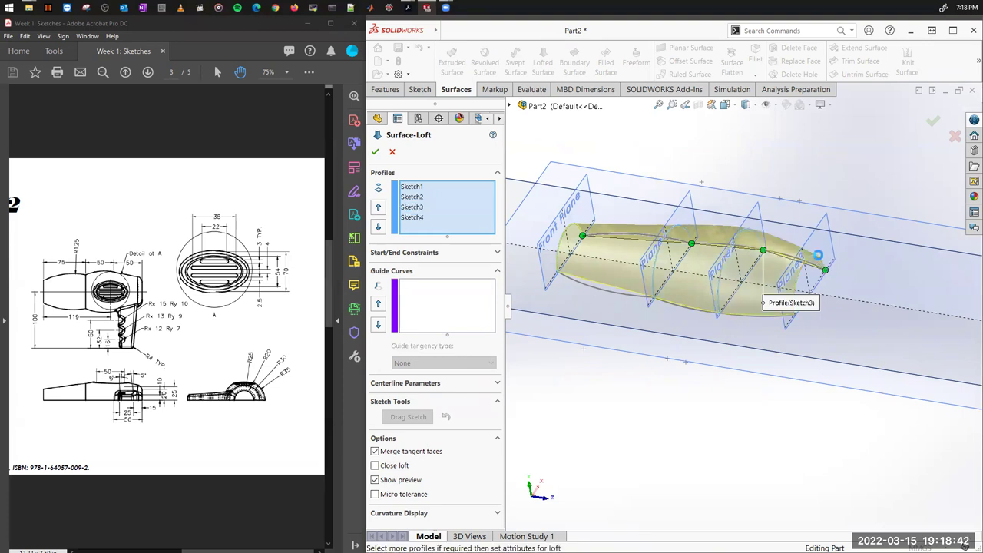
Step: Add both R125 side-arc open loops as the loft's guide curves
click(442, 298)
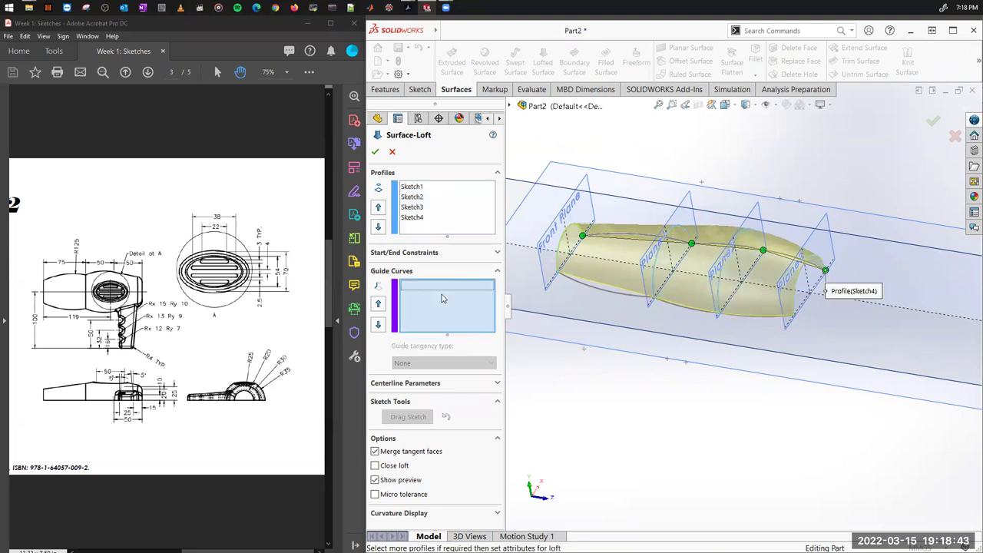
click(586, 289)
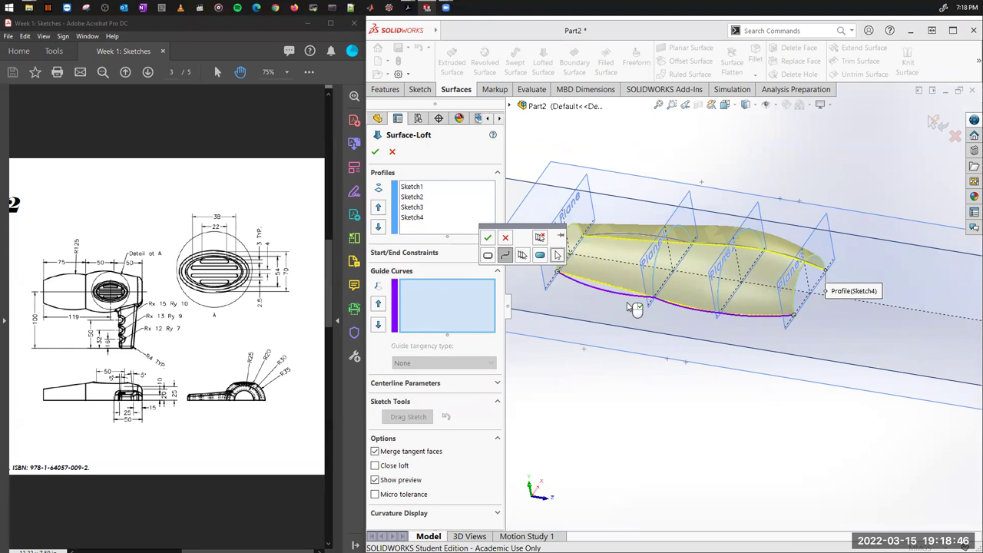
click(488, 255)
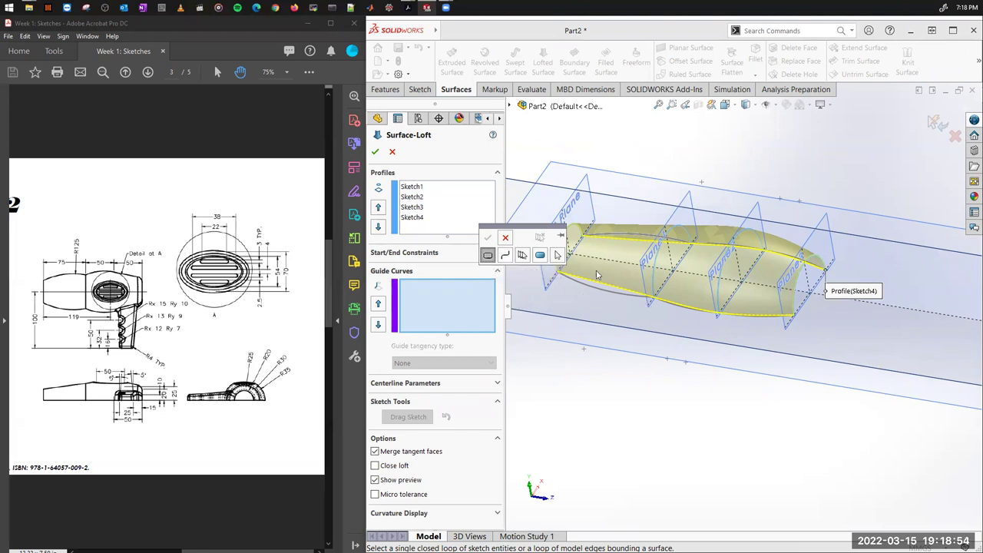
click(506, 257)
middle_drag(660, 338, 679, 244)
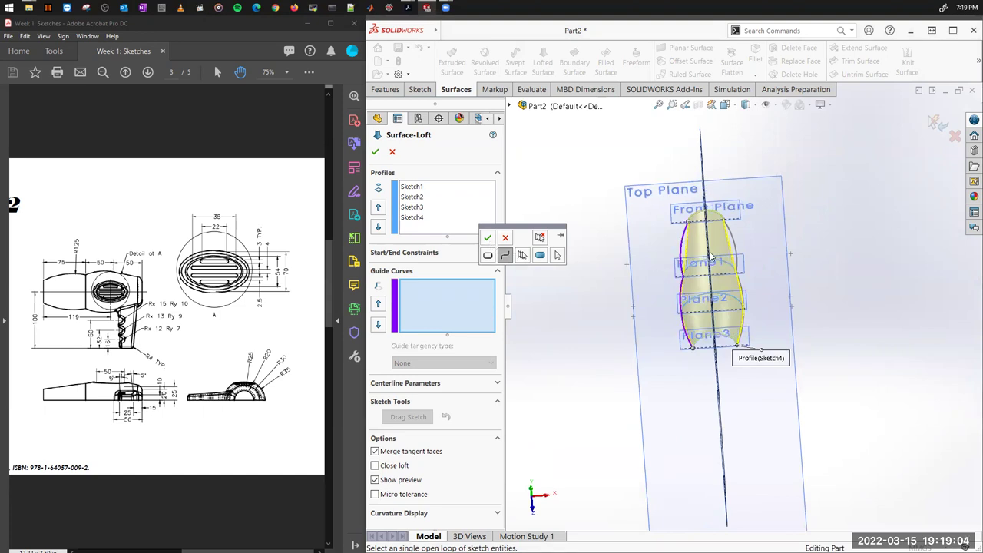
click(489, 239)
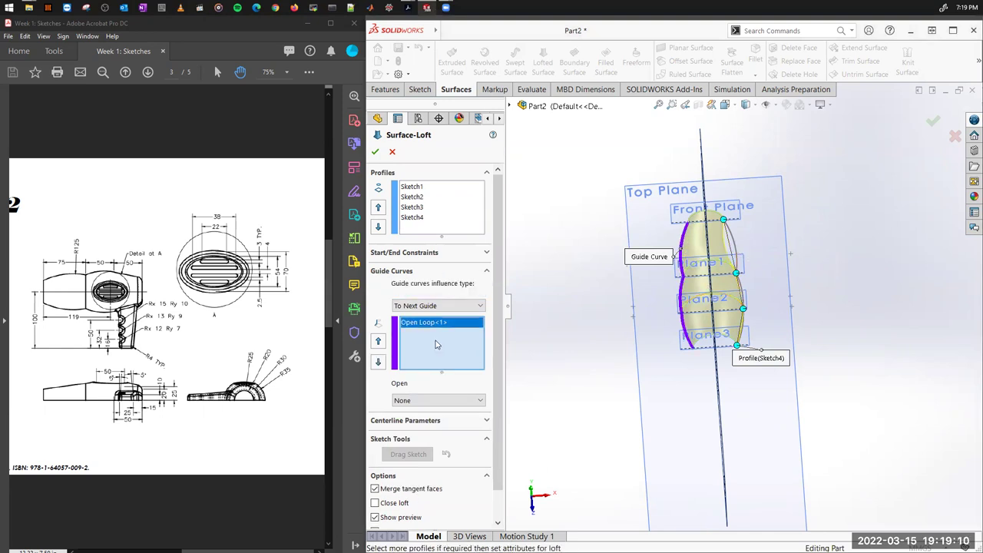
click(736, 250)
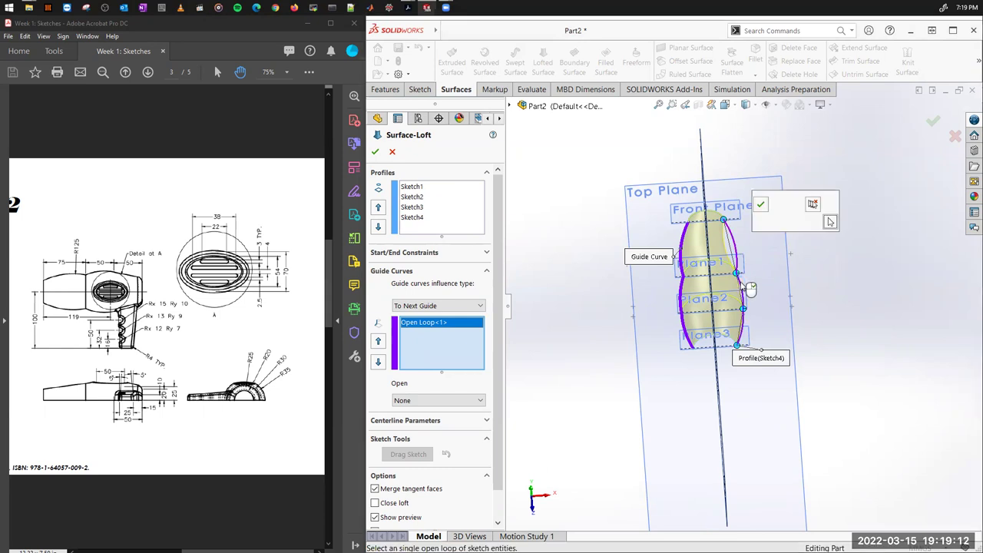
click(760, 205)
middle_drag(816, 331, 847, 389)
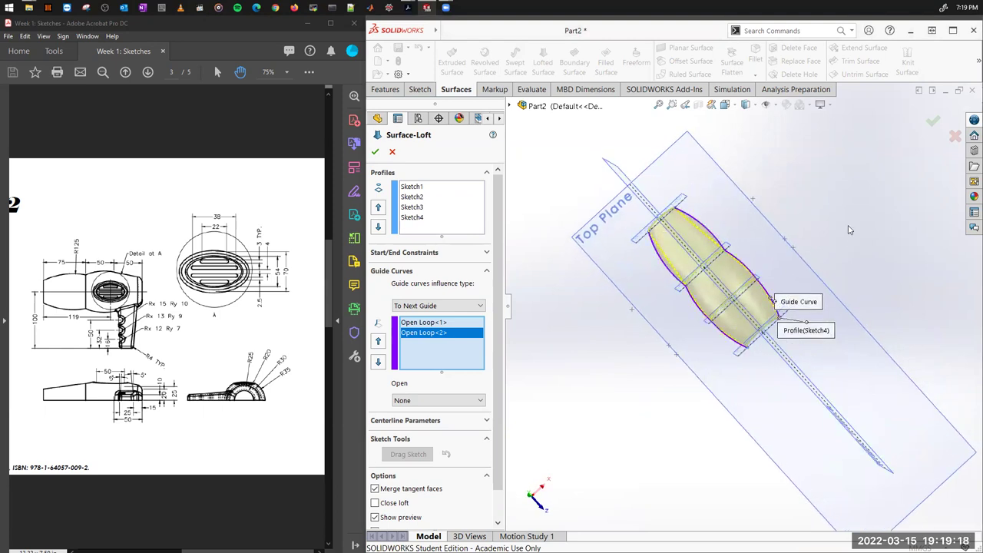
key(Return)
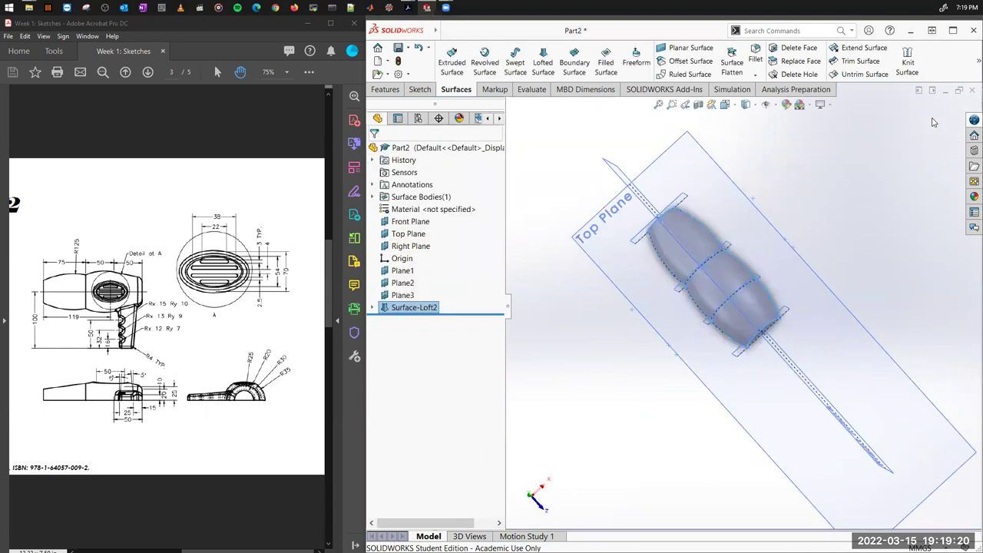
middle_drag(766, 354, 880, 249)
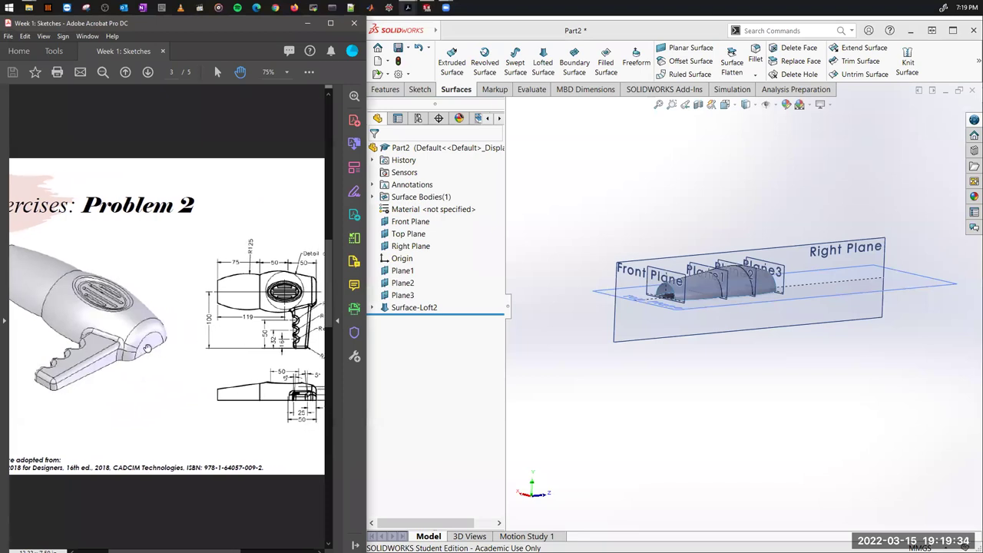
drag(172, 348, 206, 356)
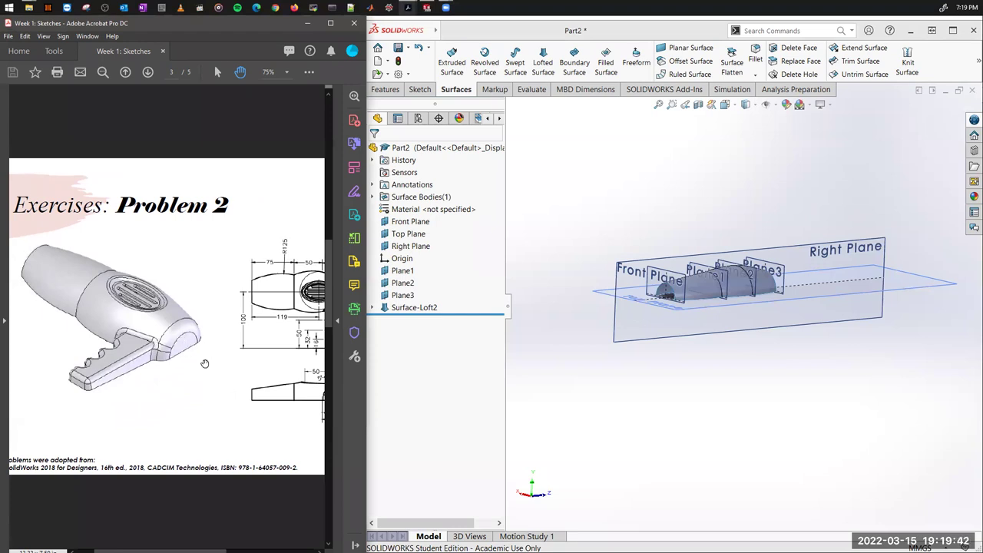
drag(222, 372, 115, 369)
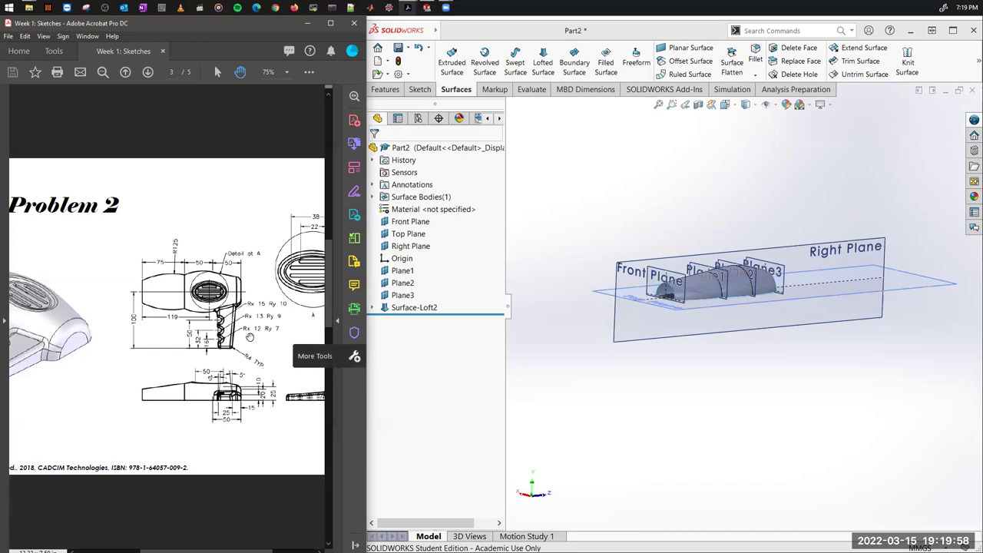
middle_drag(629, 321, 835, 405)
scroll(599, 291, down, 4)
scroll(820, 298, up, 2)
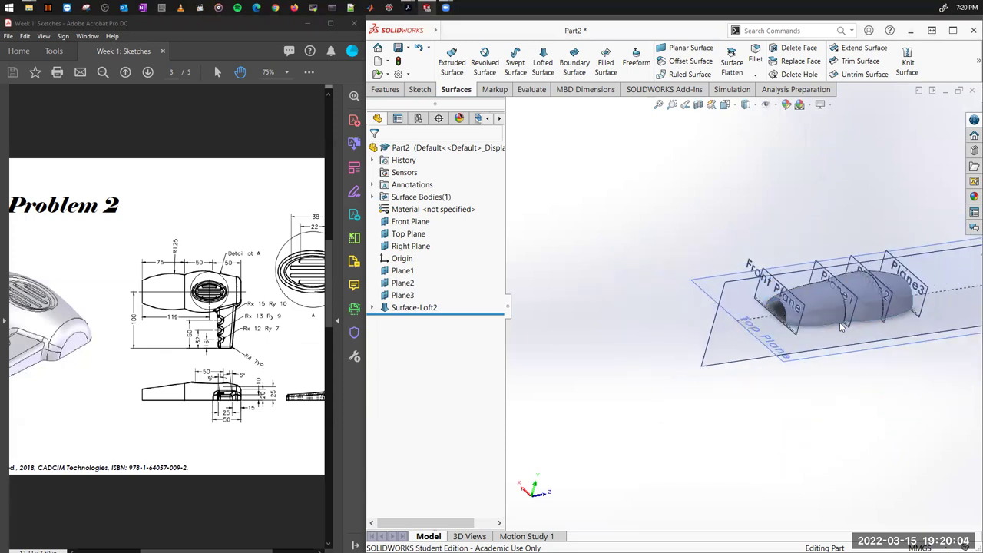
scroll(760, 297, down, 2)
Step: On Front Plane, convert the loft's front arc edge and close its base with a 40 mm line
click(694, 234)
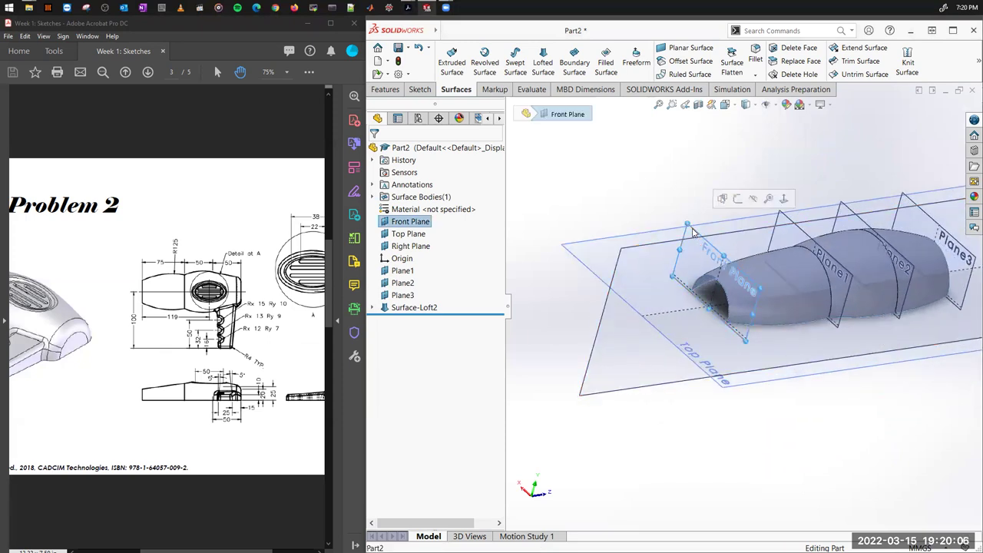
click(753, 198)
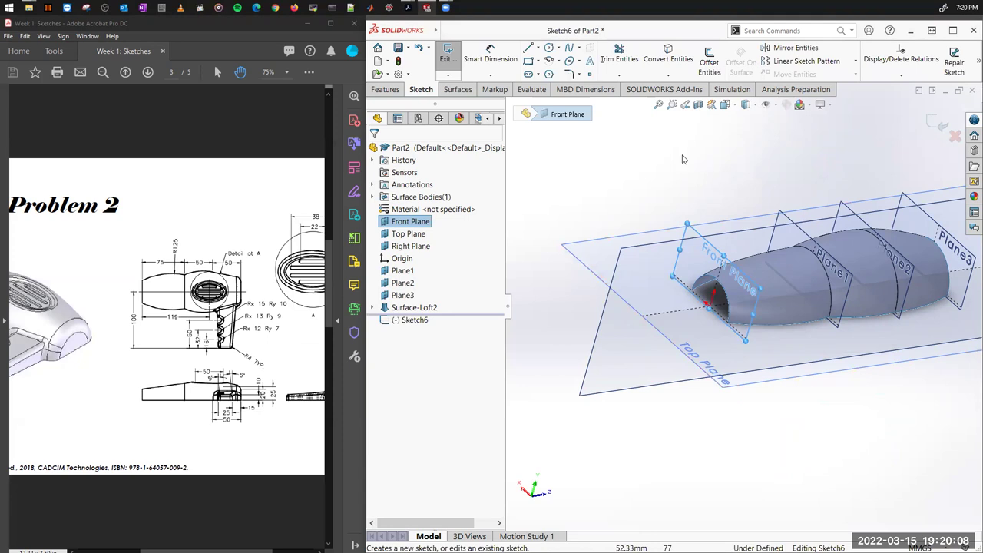
scroll(738, 201, down, 3)
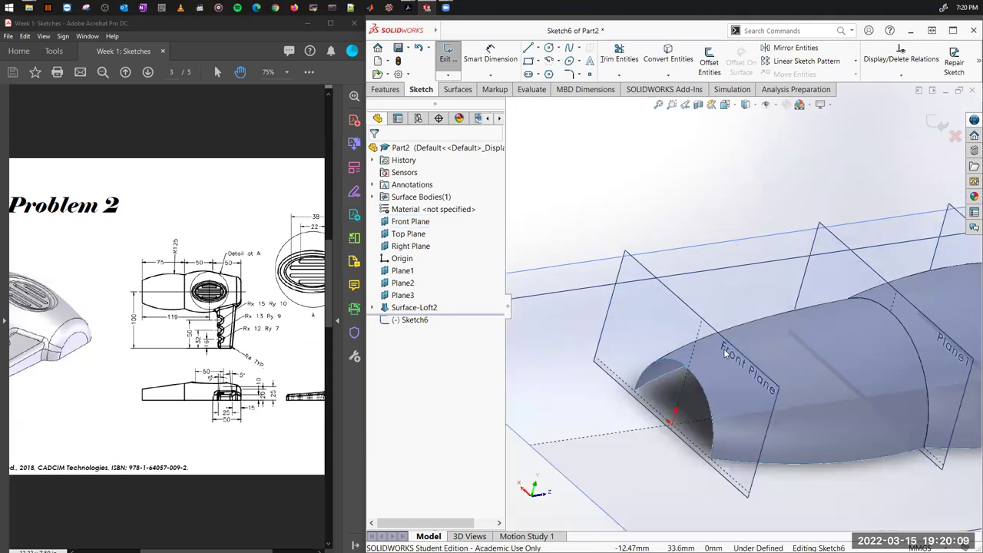
click(703, 392)
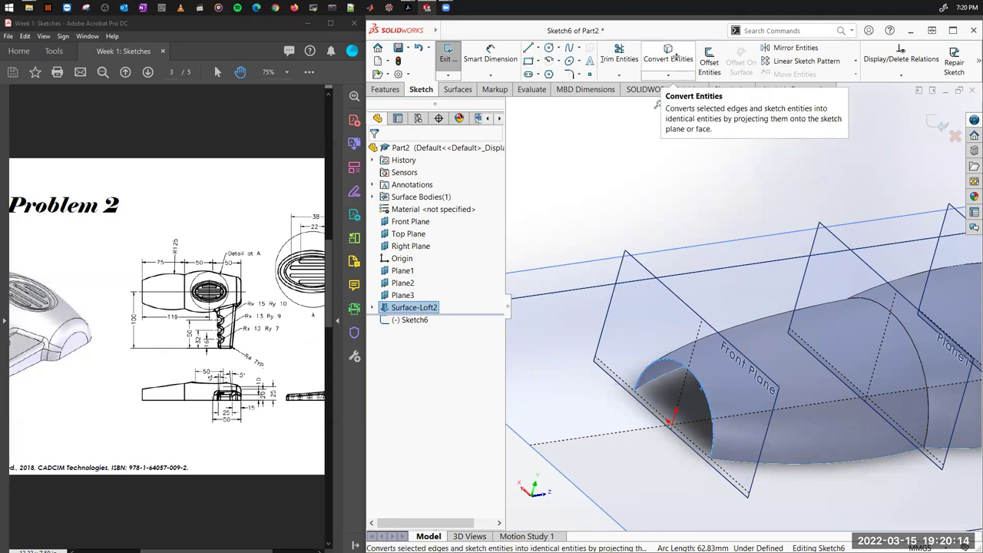
click(668, 58)
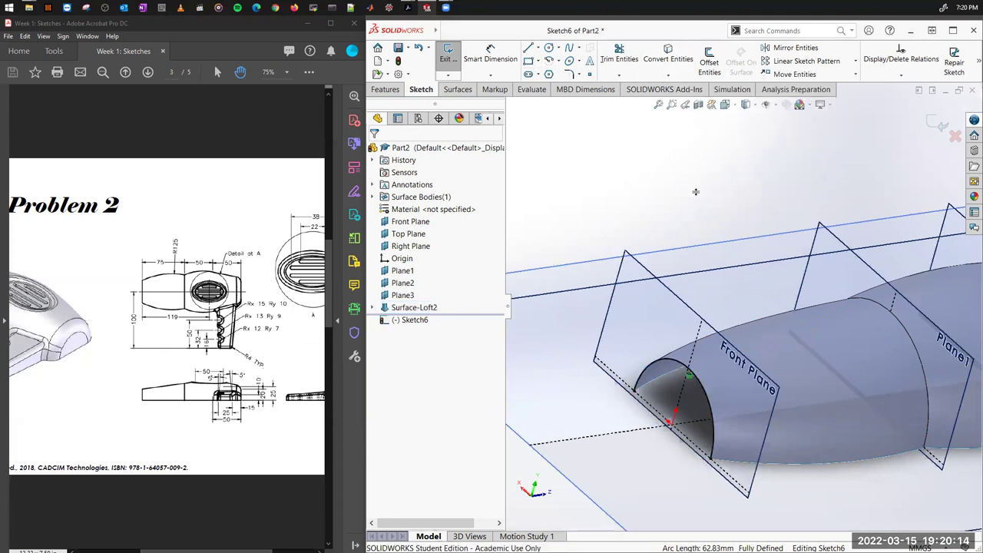
click(529, 49)
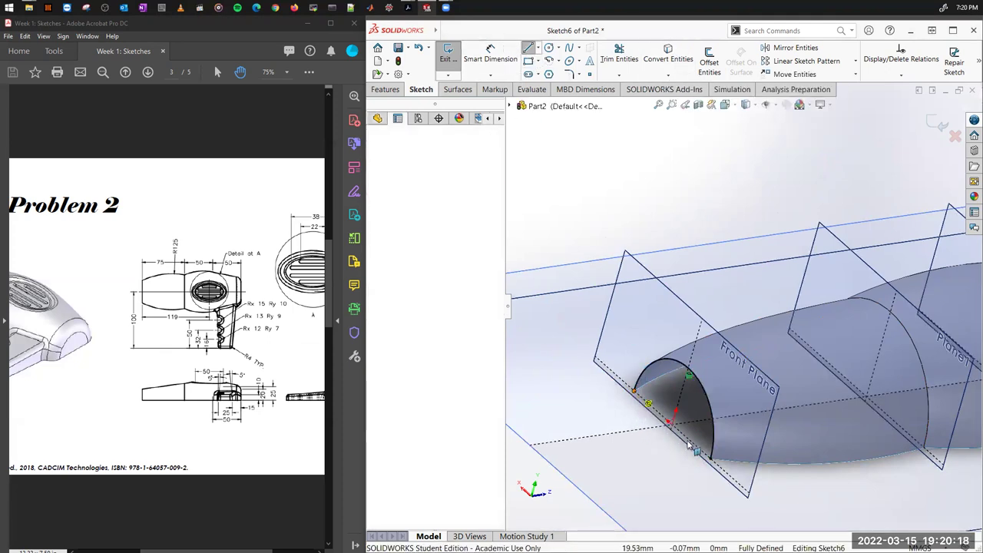
click(636, 393)
click(709, 455)
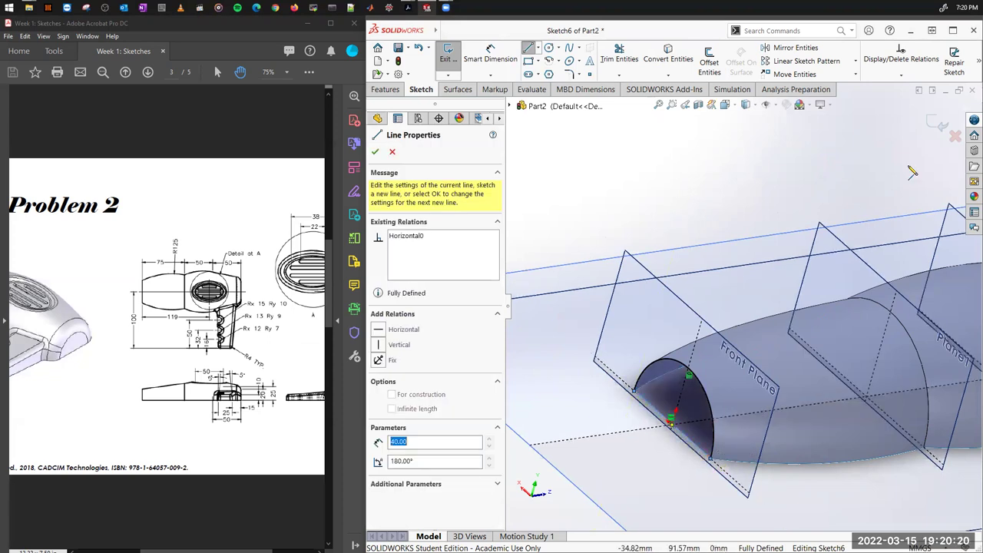
key(Escape)
key(ctrl+b)
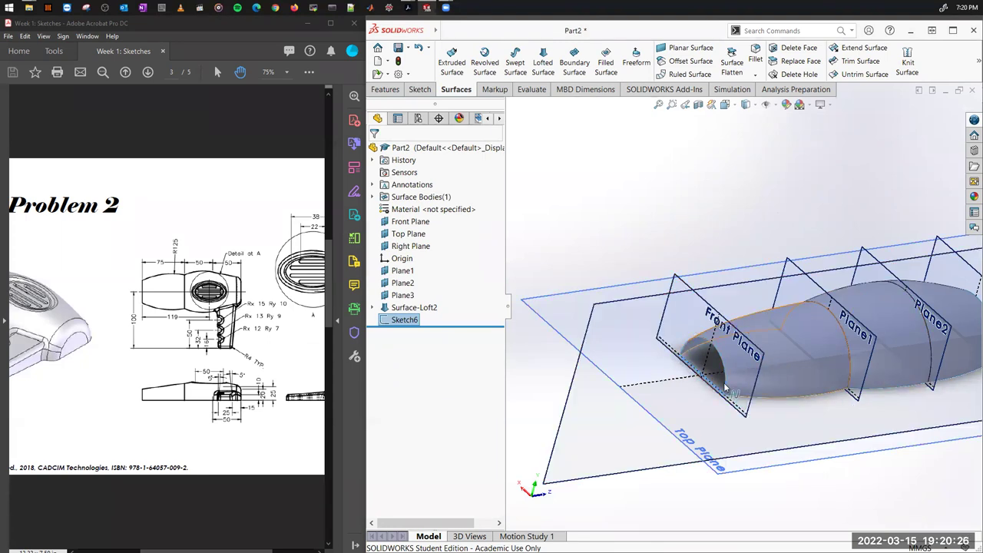
Step: On Plane3, convert the loft's end arc edge and close it with a 50 mm base line
middle_drag(782, 421, 910, 398)
scroll(910, 396, up, 3)
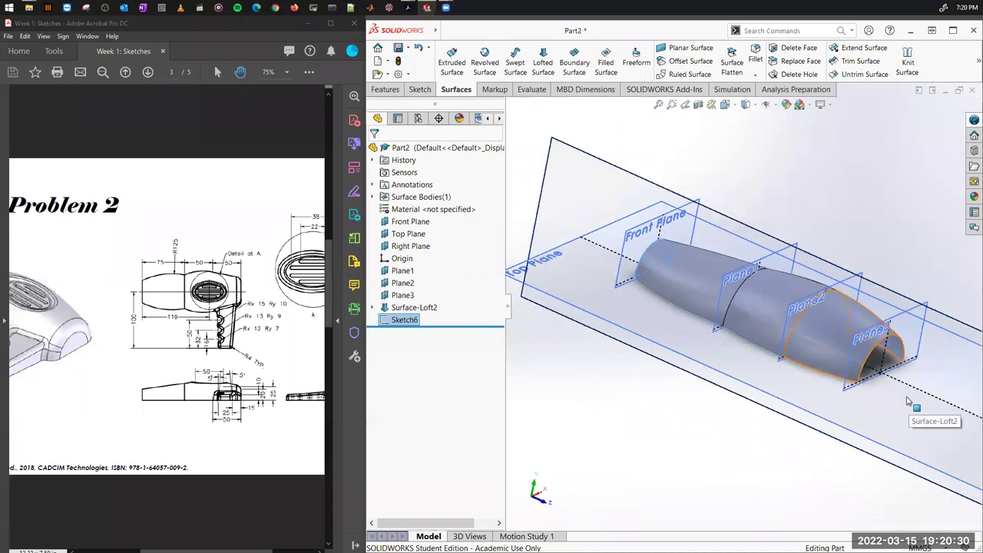
scroll(910, 397, down, 6)
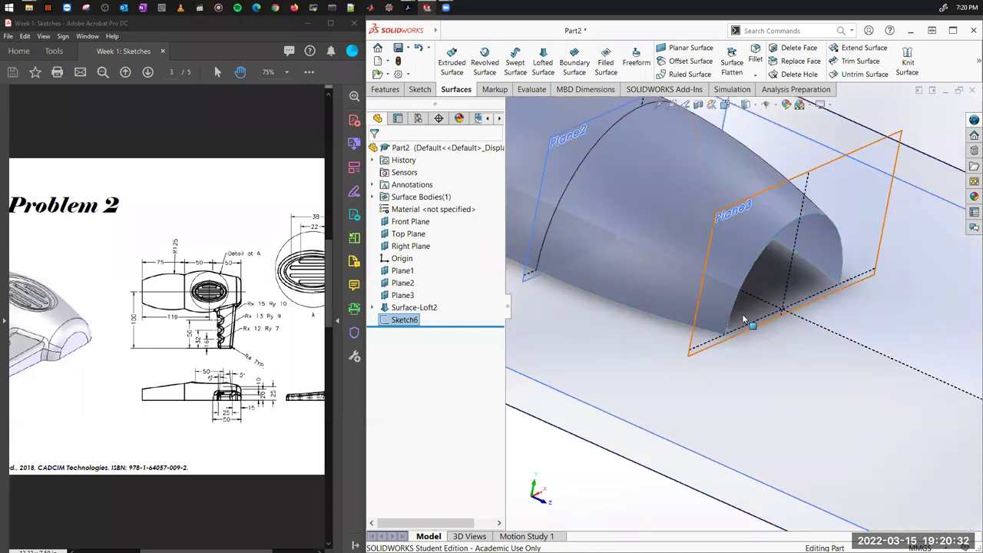
click(895, 146)
click(910, 106)
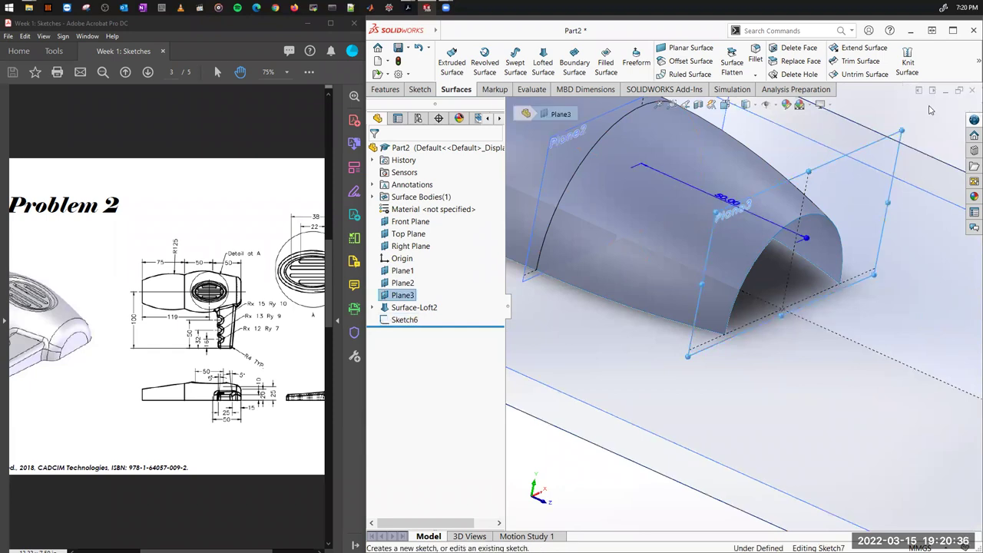
click(833, 227)
click(655, 50)
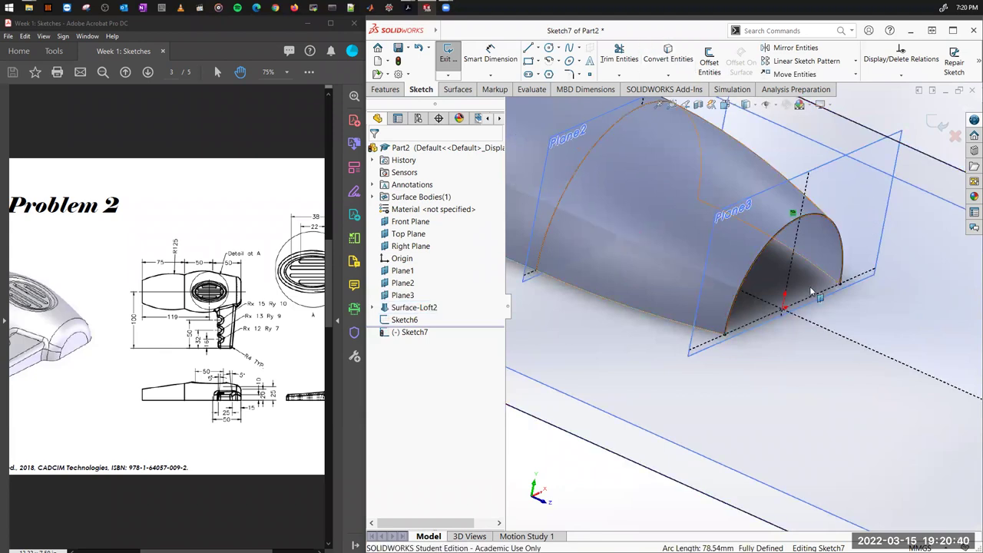
click(529, 49)
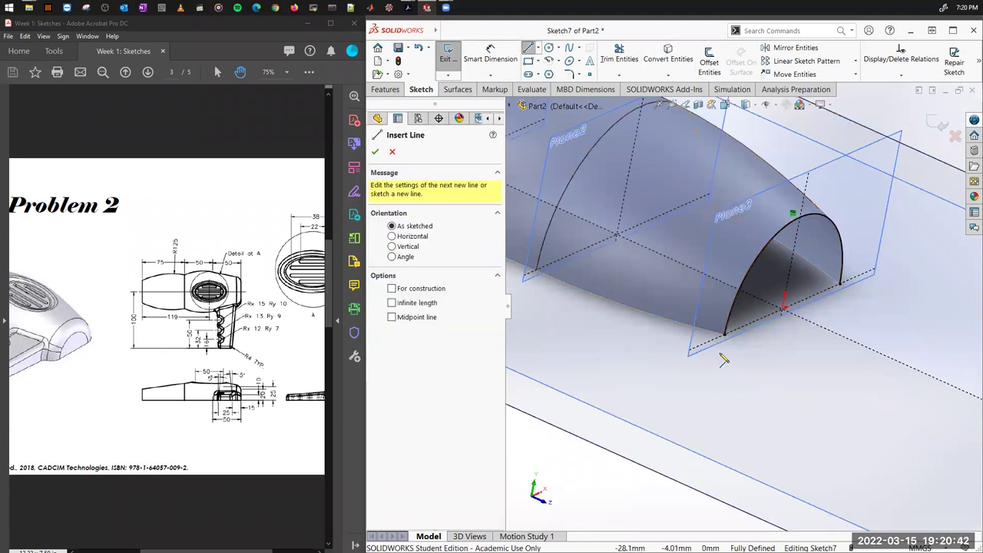
click(783, 308)
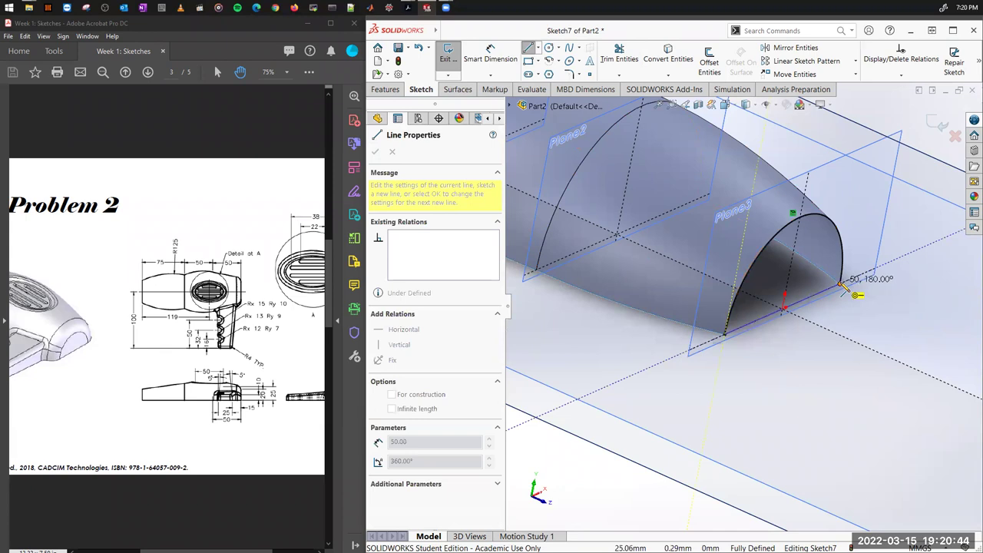
click(840, 284)
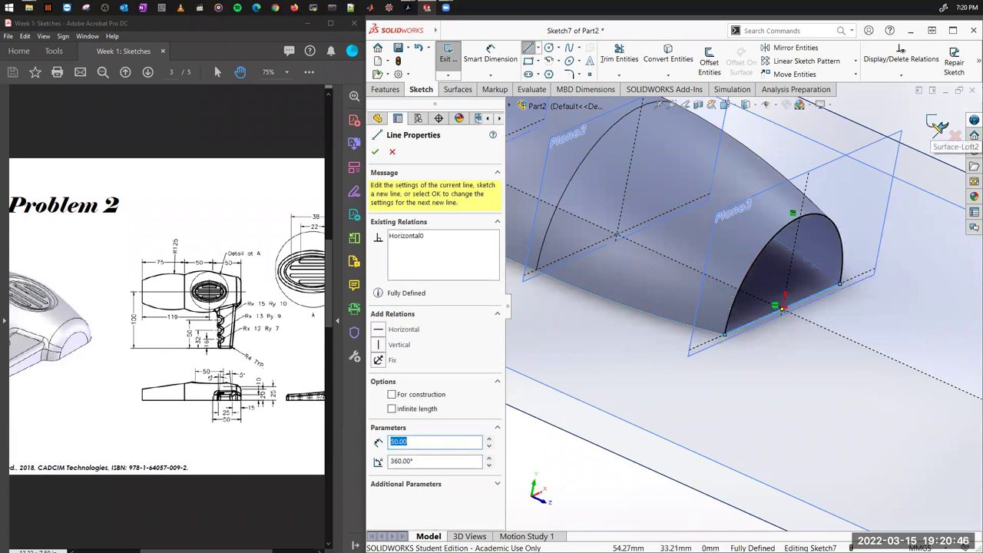
key(Escape)
key(Escape)
key(f)
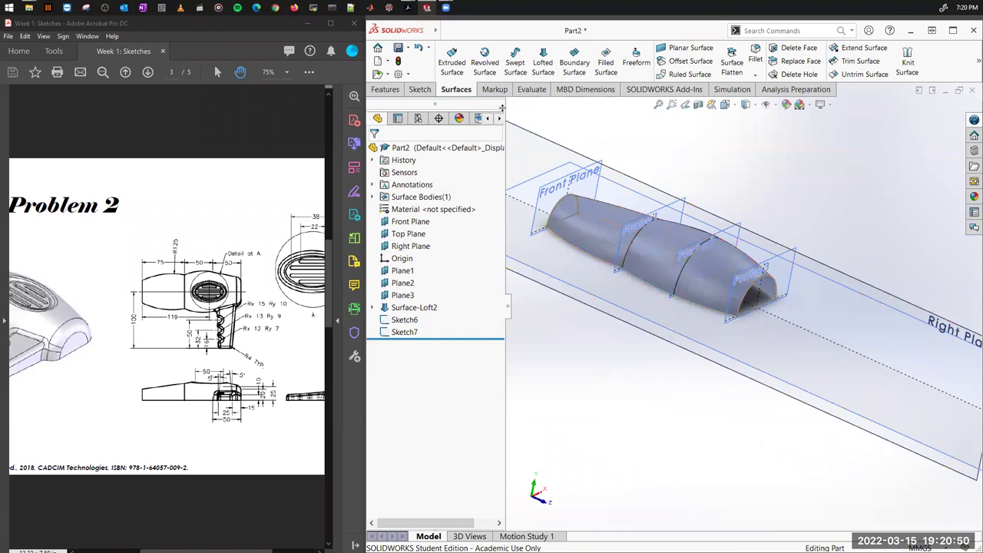
Step: Cap the rear end with a planar surface bounded by Sketch7
click(692, 48)
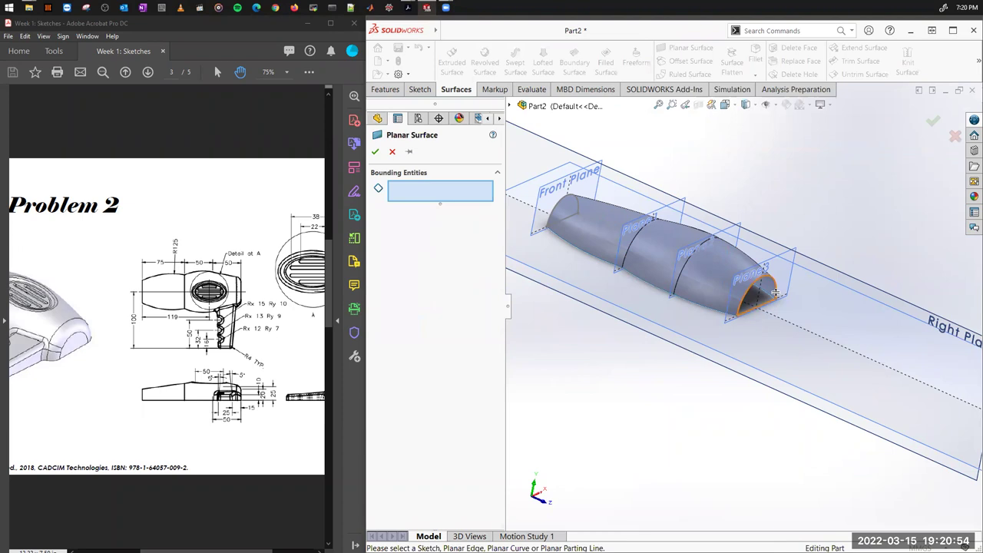
click(775, 285)
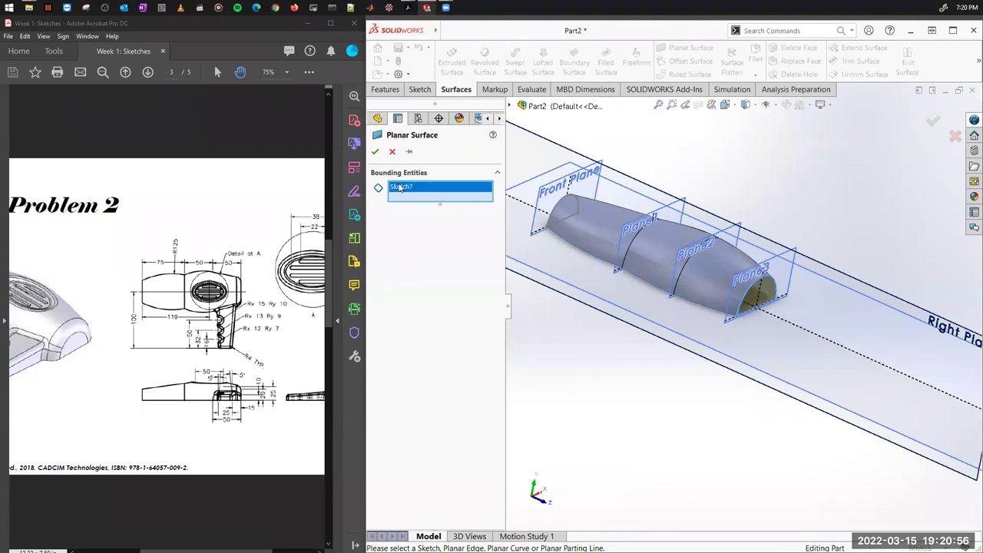
middle_drag(714, 253, 602, 279)
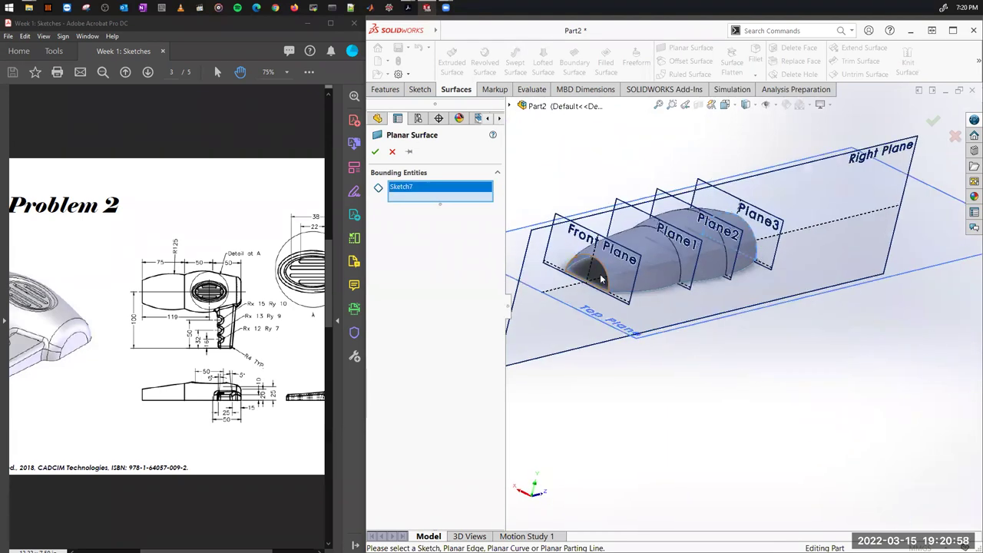
middle_drag(799, 343, 530, 322)
click(376, 153)
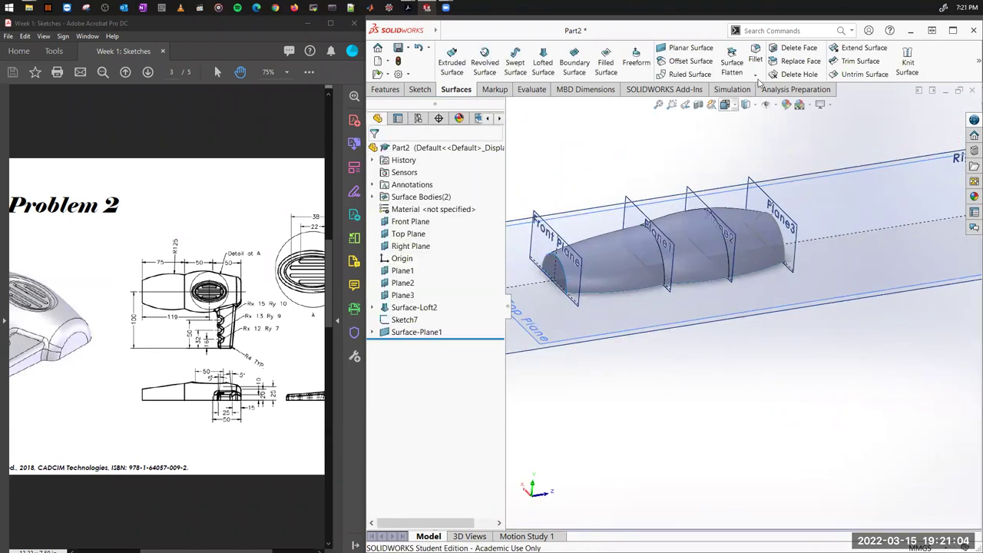
Step: Cap the loft's other open end with a second planar surface
middle_drag(786, 273, 757, 294)
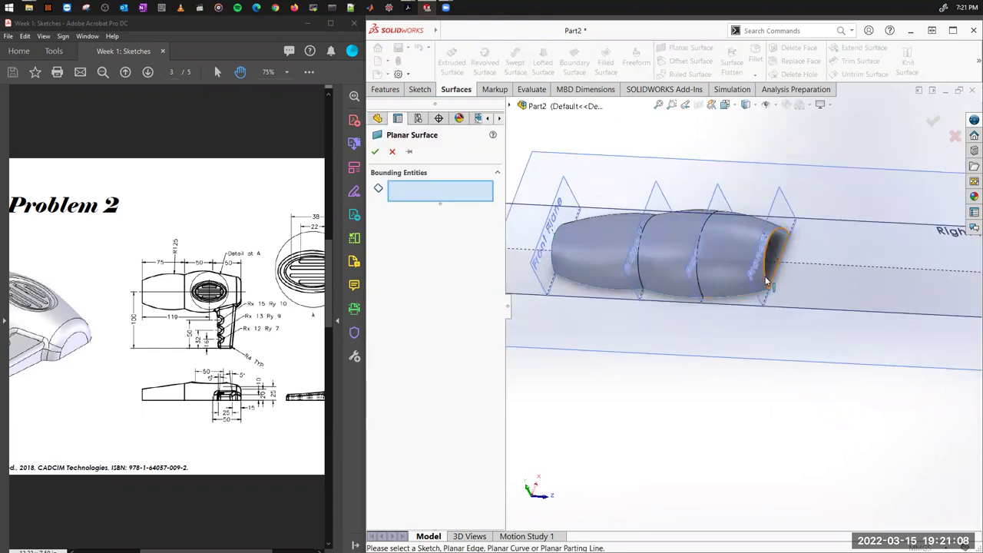
click(767, 281)
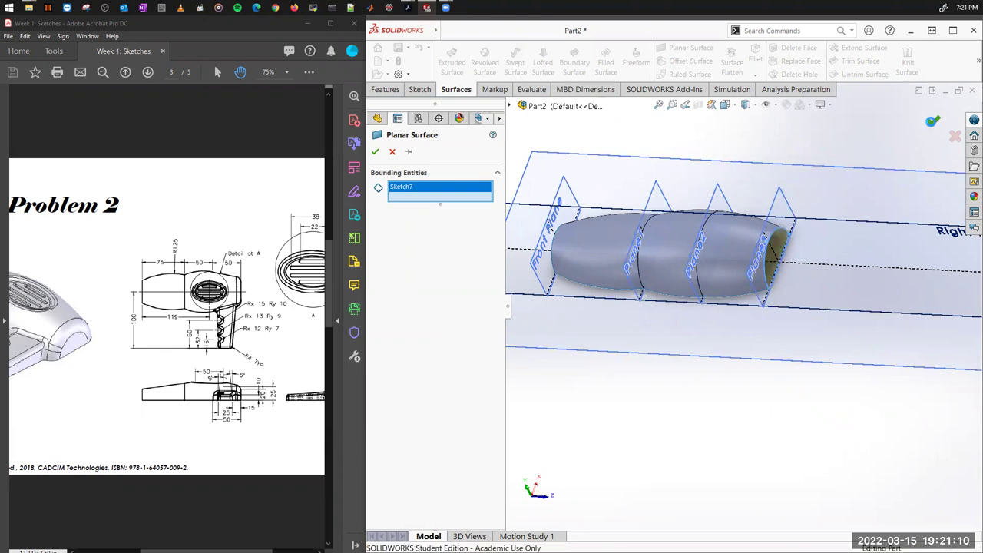
click(932, 121)
middle_drag(722, 468, 665, 358)
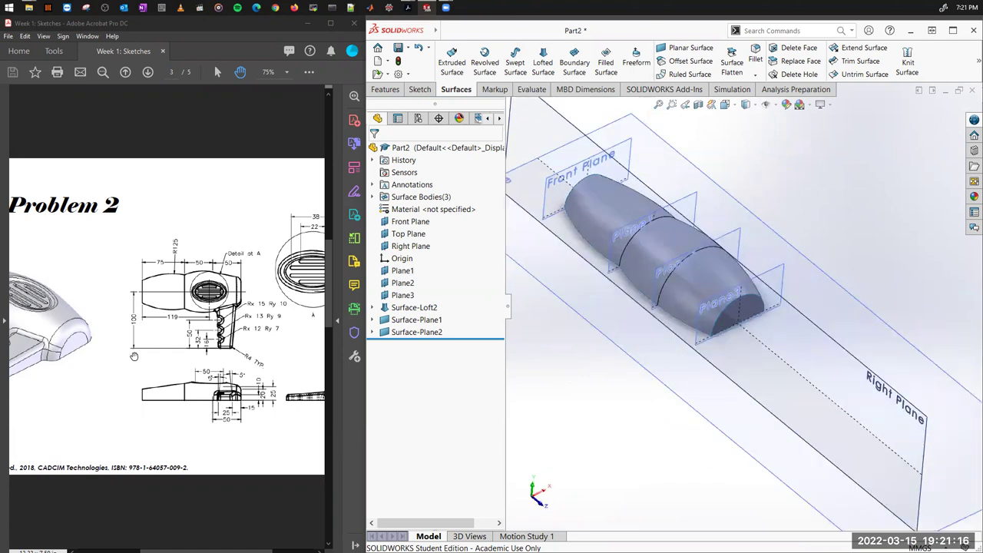
drag(134, 356, 249, 369)
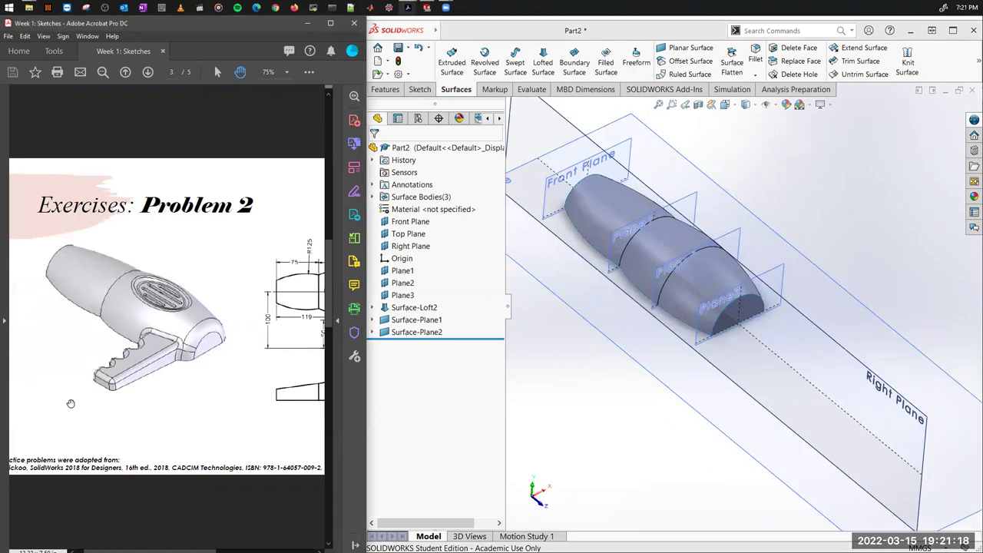
drag(142, 393, 43, 384)
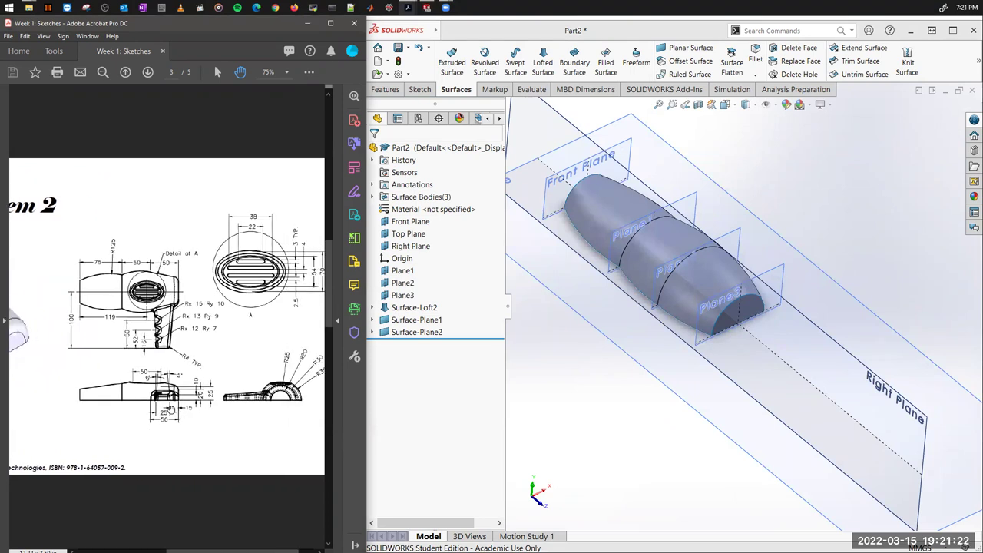
ctrl+scroll(182, 346, up, 3)
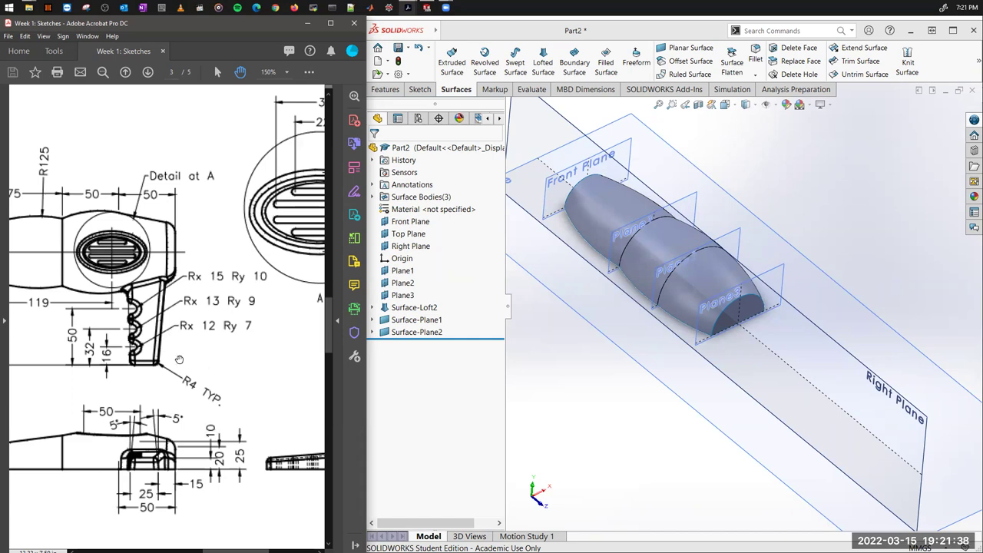
ctrl+scroll(198, 355, down, 3)
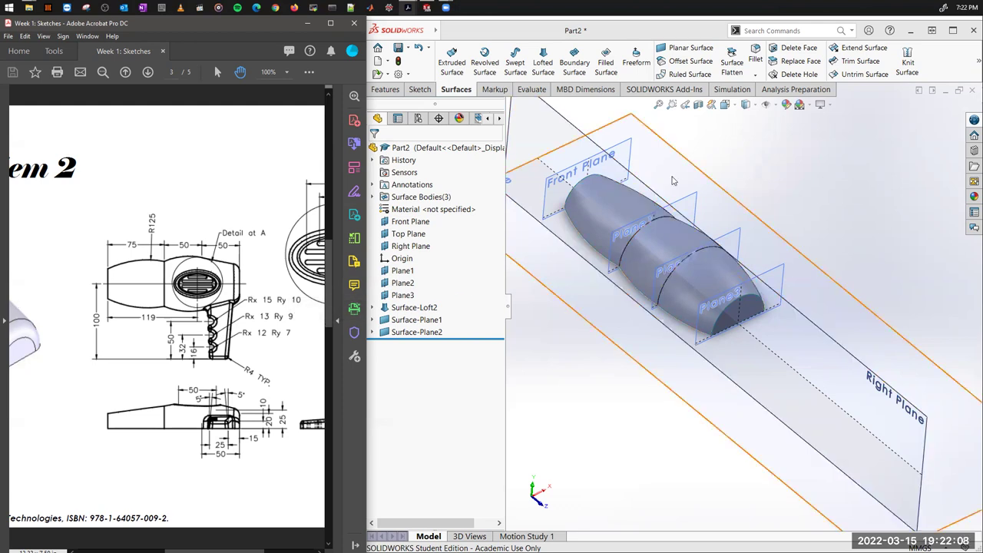
Step: Create Plane4 offset 100 mm from Right Plane with the offset flipped
key(f)
middle_drag(831, 244, 600, 219)
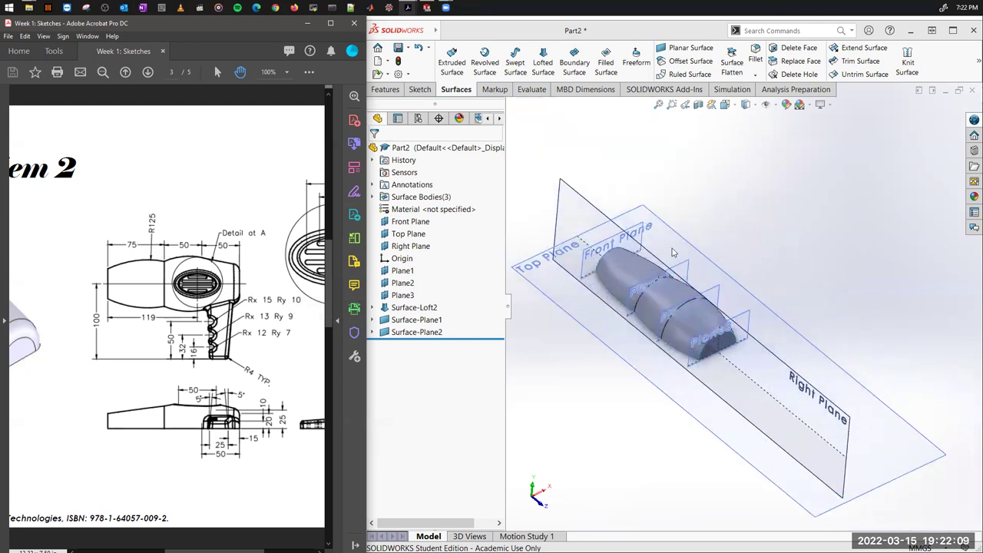
click(594, 209)
click(386, 89)
click(936, 75)
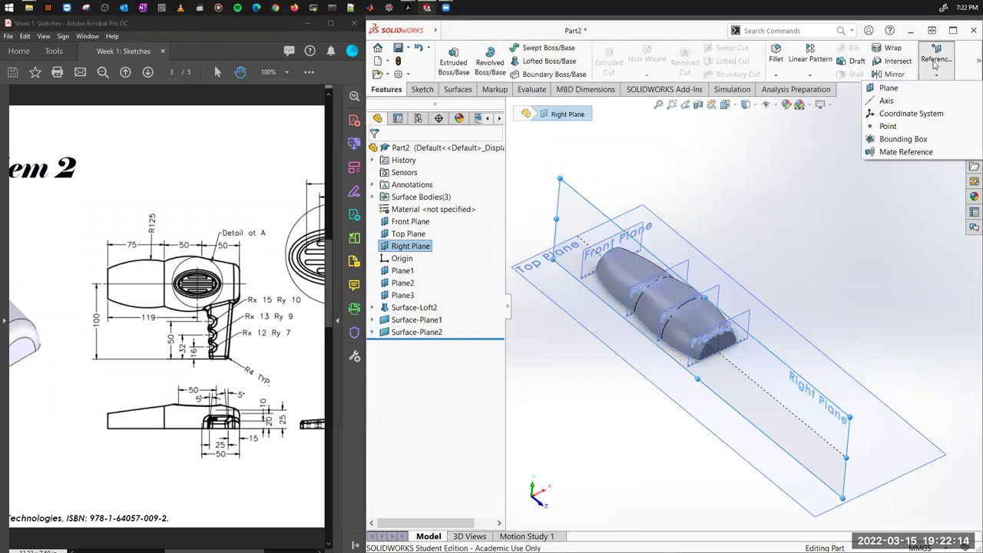
click(912, 90)
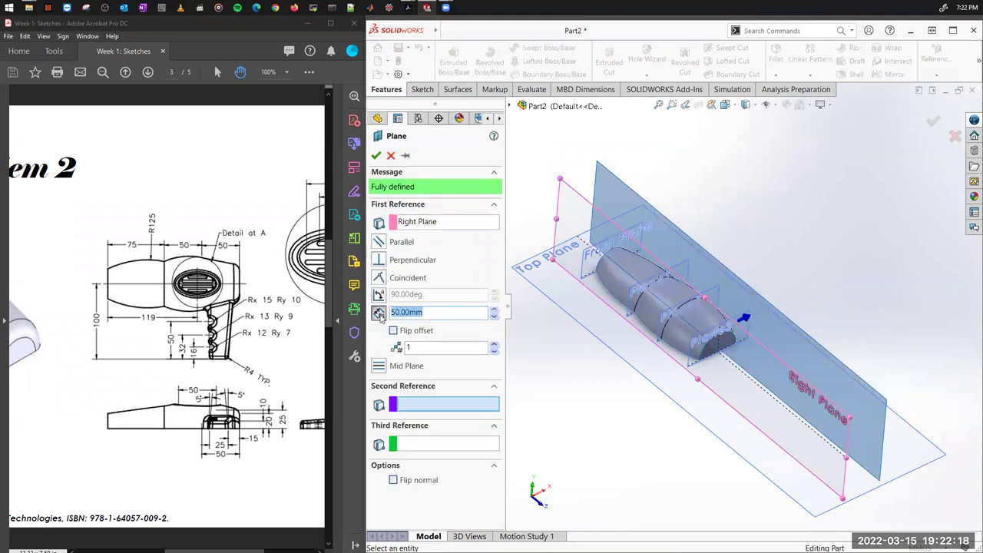
text(100)
key(Return)
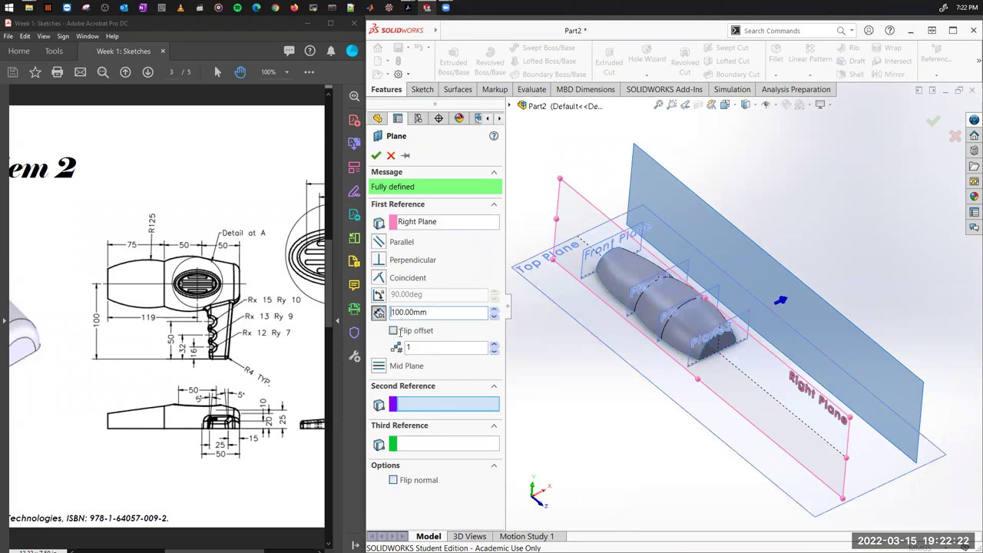
click(393, 330)
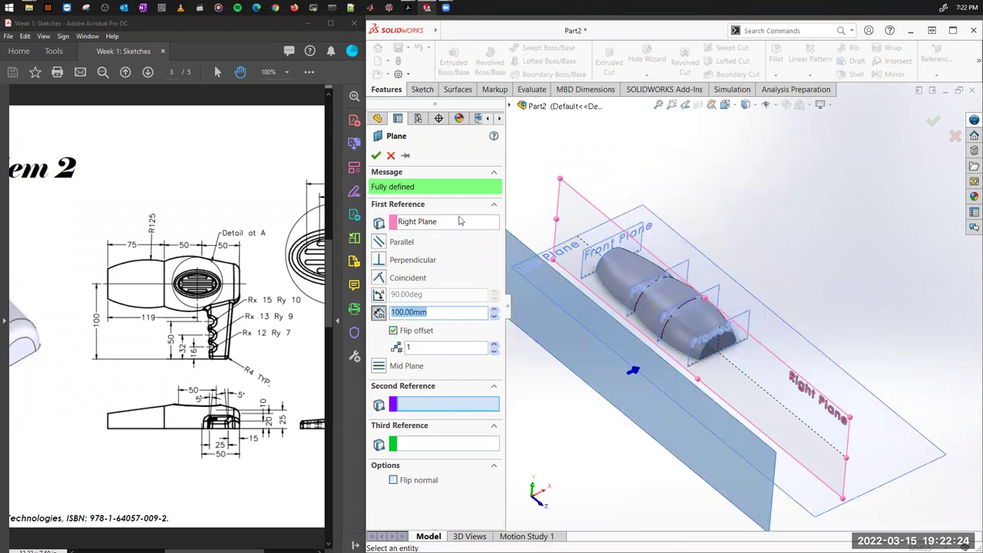
click(377, 155)
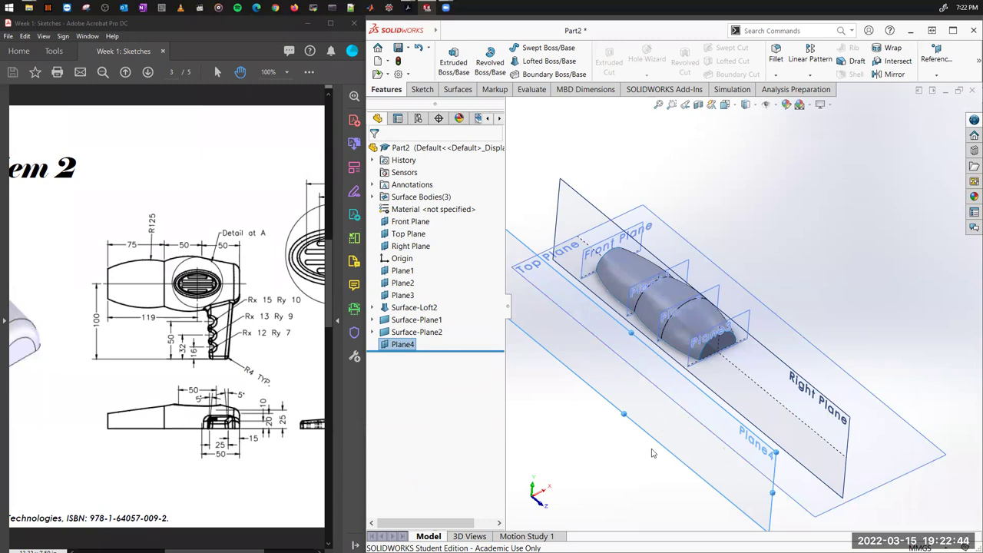
key(ctrl+Up)
key(ctrl+Up)
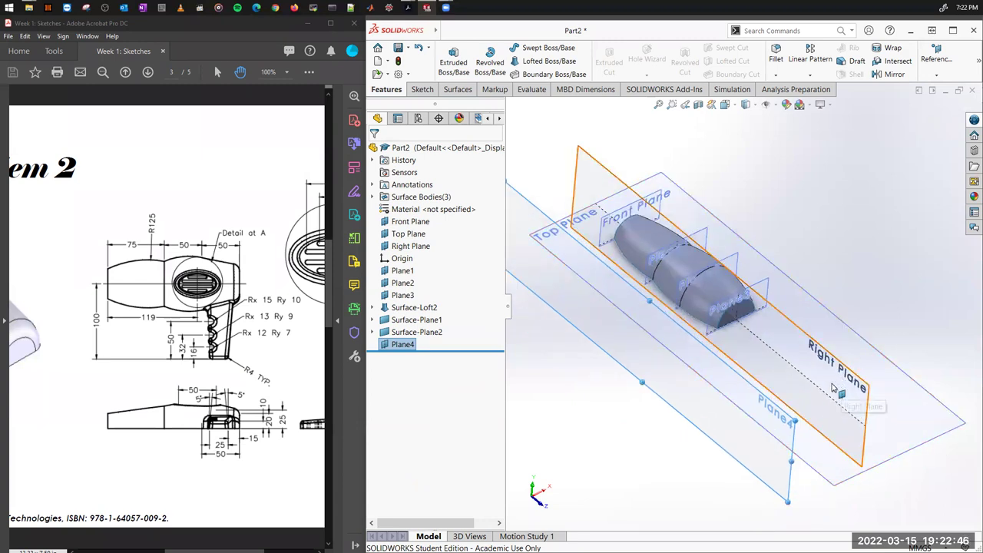
key(ctrl+4)
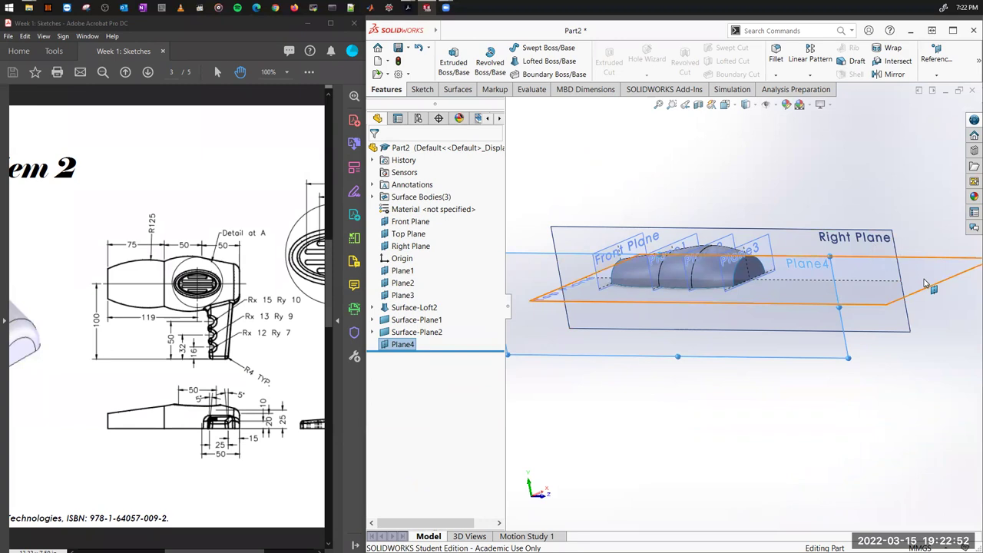
Step: Hide the Top, Front, Plane1, Plane2 and Plane3 reference planes
middle_drag(922, 286, 829, 329)
click(829, 329)
ctrl+click(757, 308)
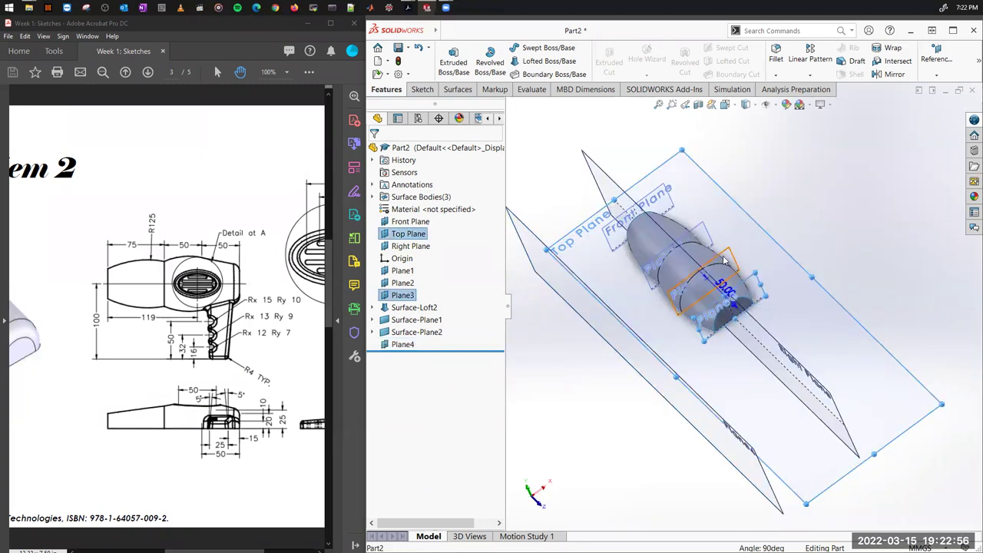
ctrl+click(736, 278)
ctrl+click(699, 246)
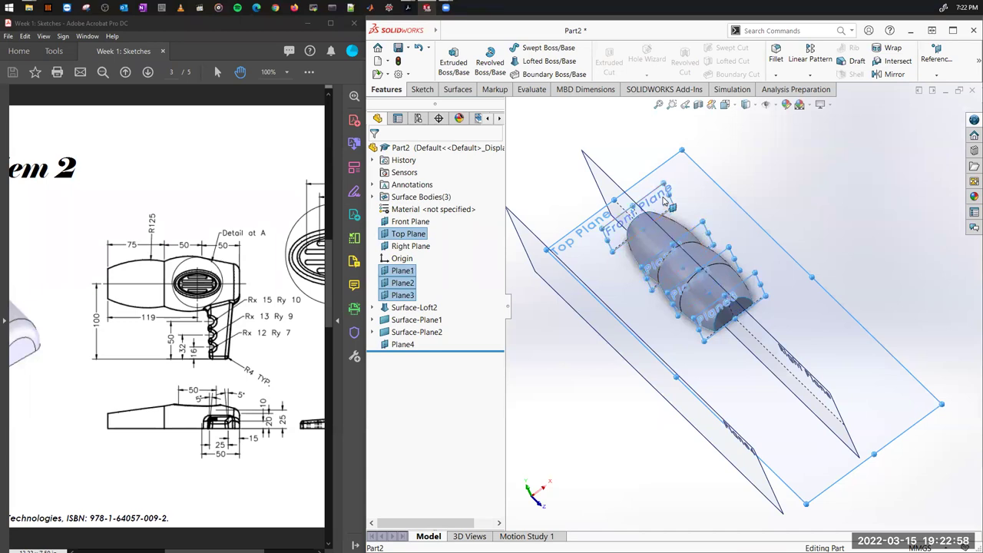
ctrl+click(666, 203)
right_click(666, 204)
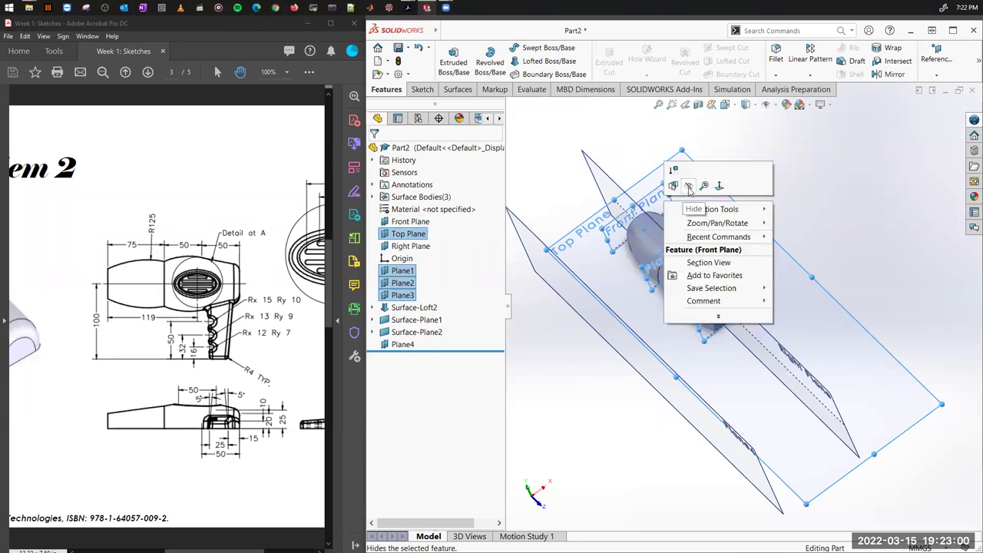
ctrl+click(690, 192)
click(745, 206)
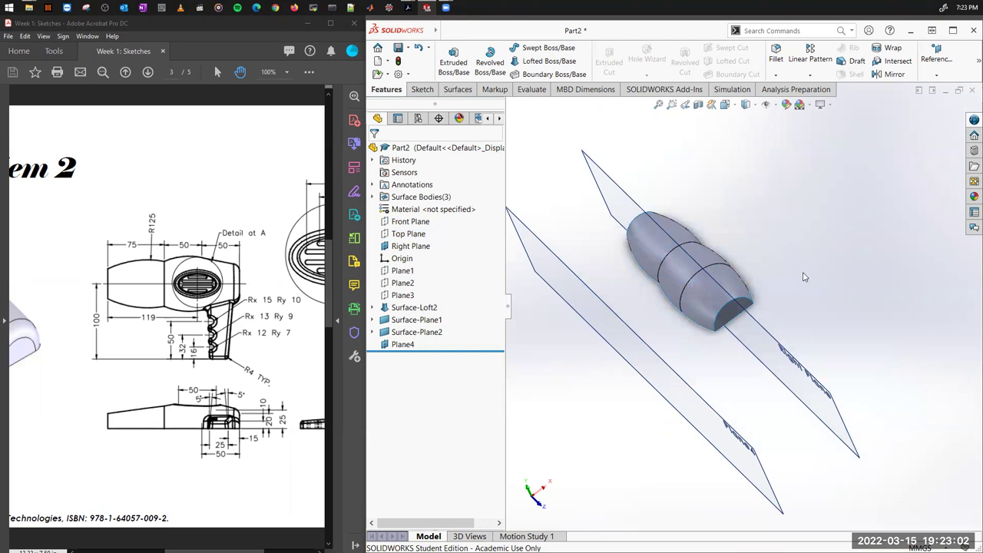
Step: Start a new sketch, Sketch8, on Plane4
key(ctrl+7)
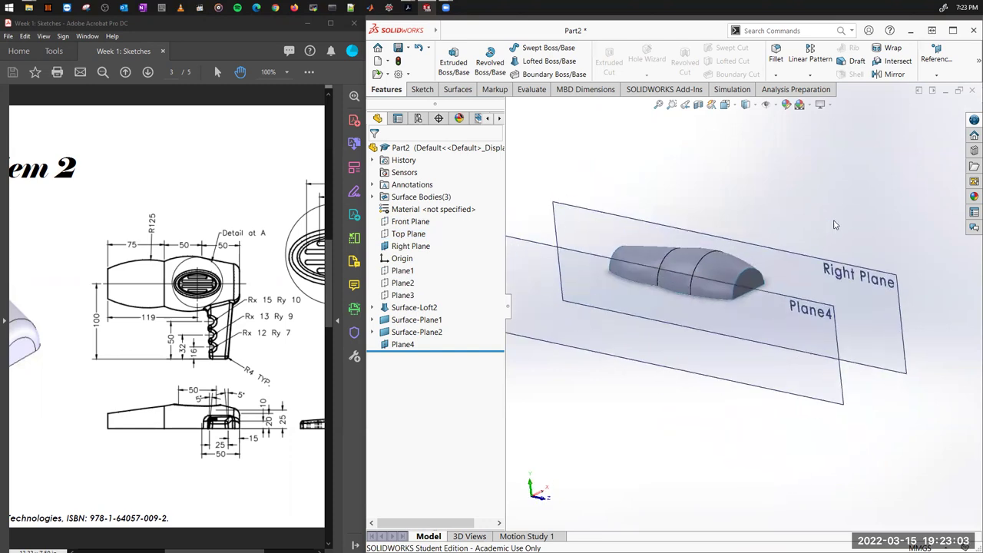
click(816, 383)
right_click(815, 383)
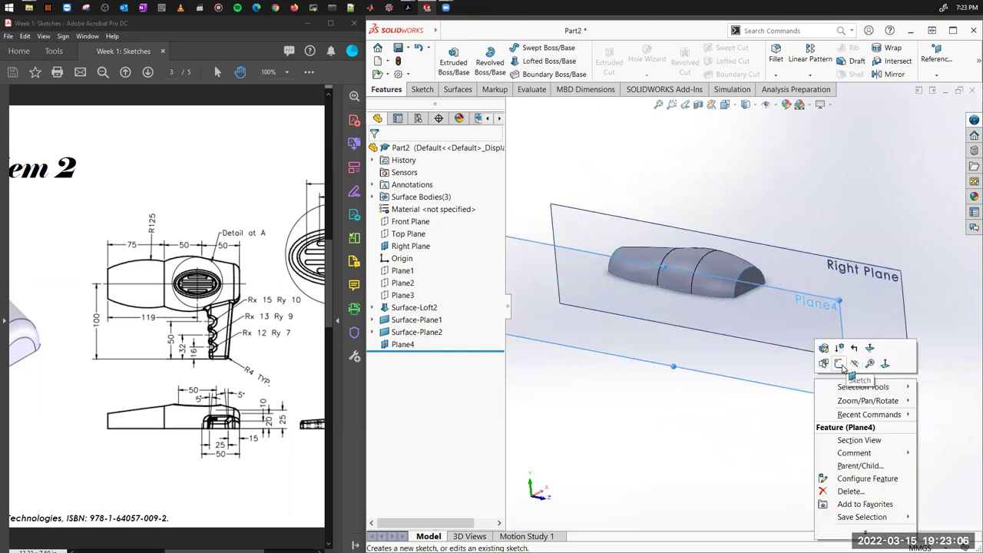
click(839, 364)
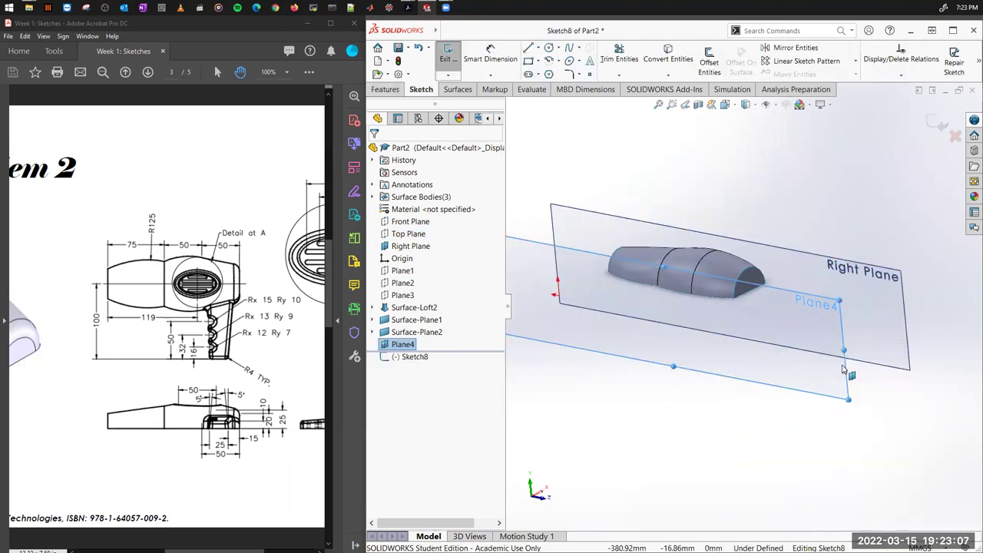
Step: Turn the view normal to Sketch8 and zoom in on the sketch area
right_click(750, 363)
right_click(424, 358)
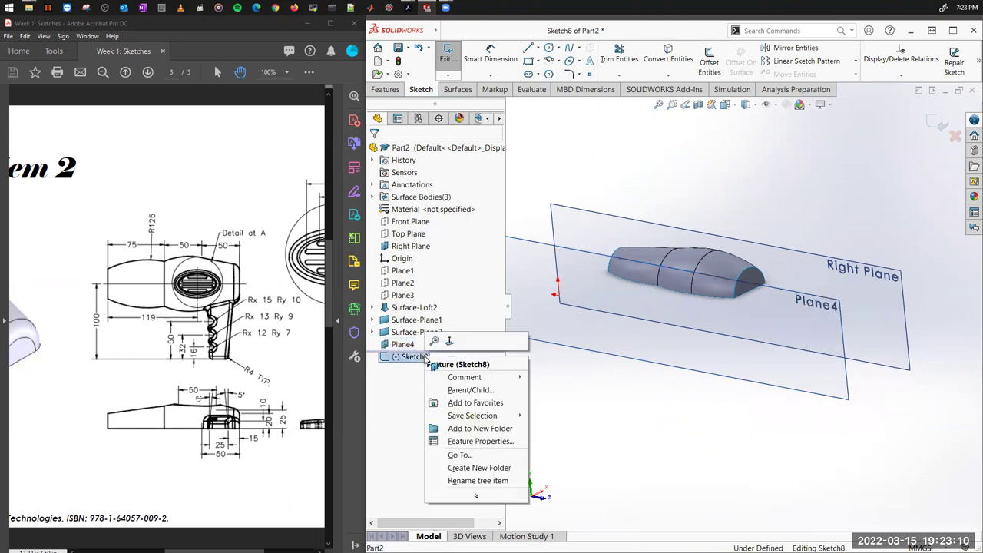
click(450, 341)
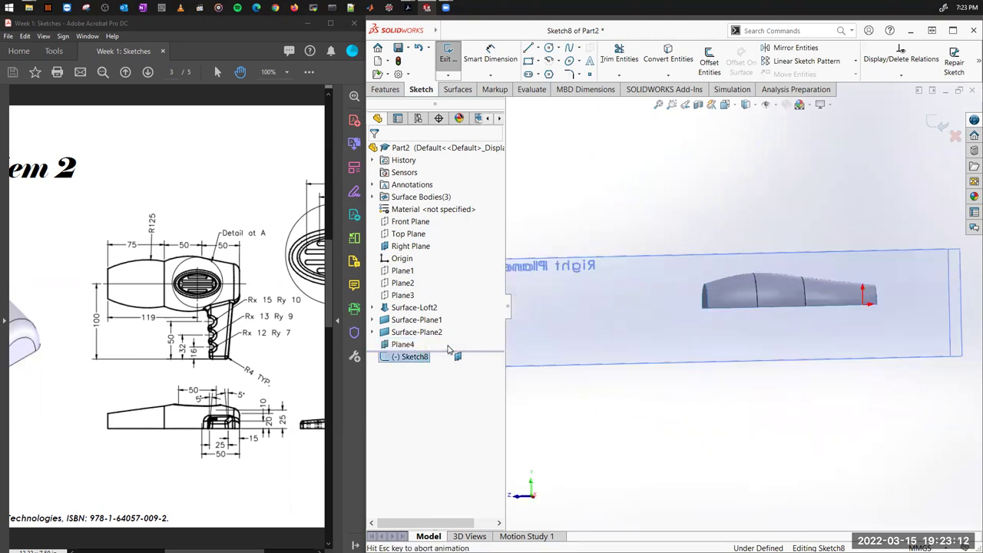
right_click(425, 358)
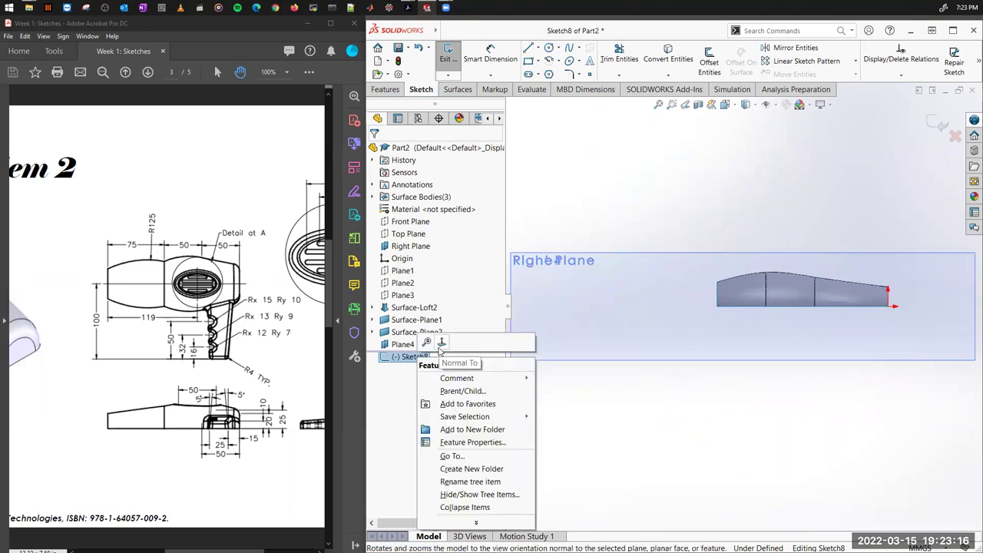
click(441, 342)
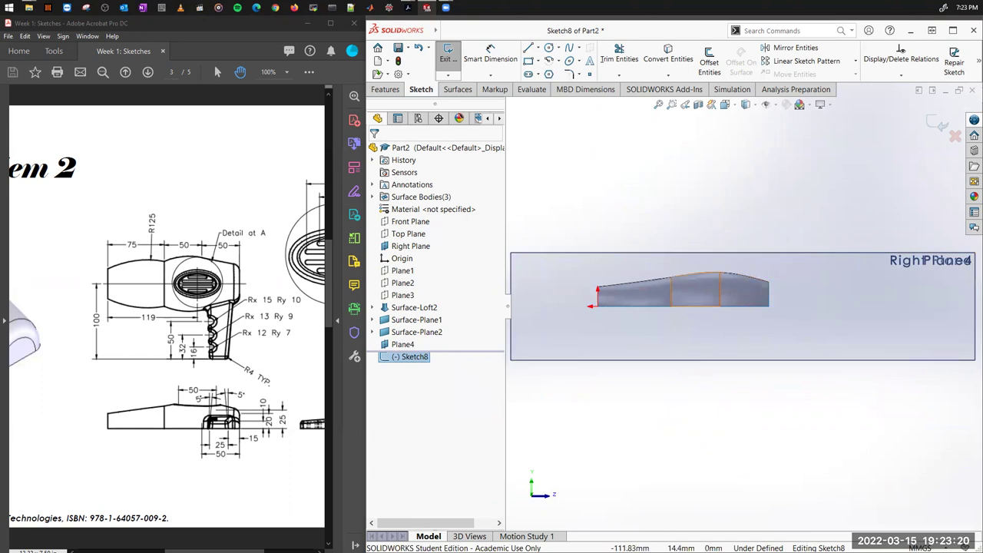
scroll(853, 308, down, 3)
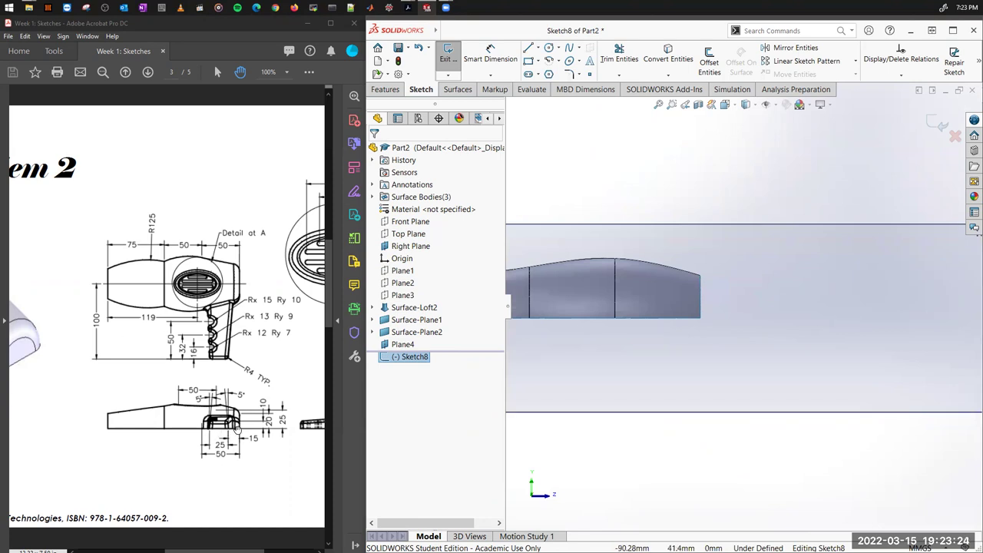
scroll(192, 369, right, 3)
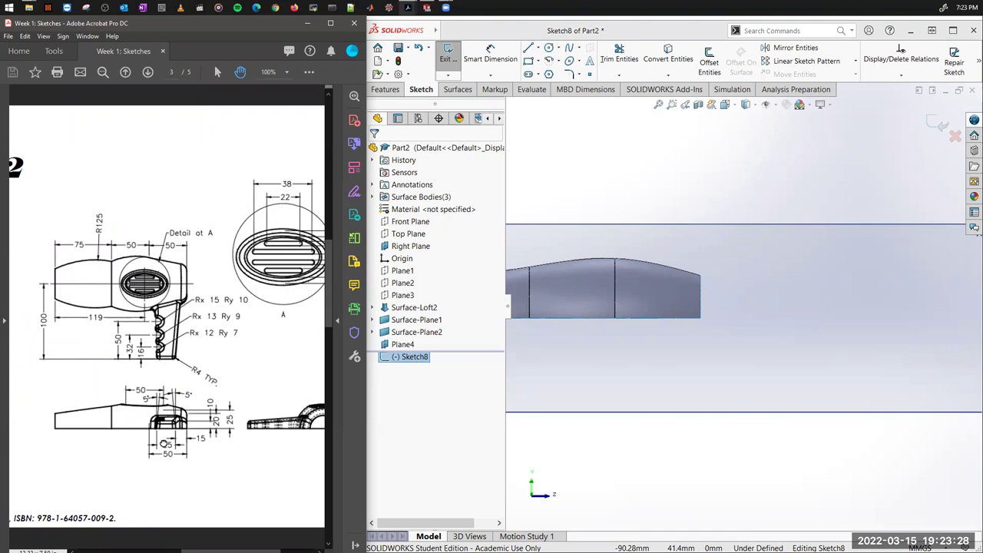
ctrl+scroll(164, 444, up, 1)
scroll(164, 444, right, 2)
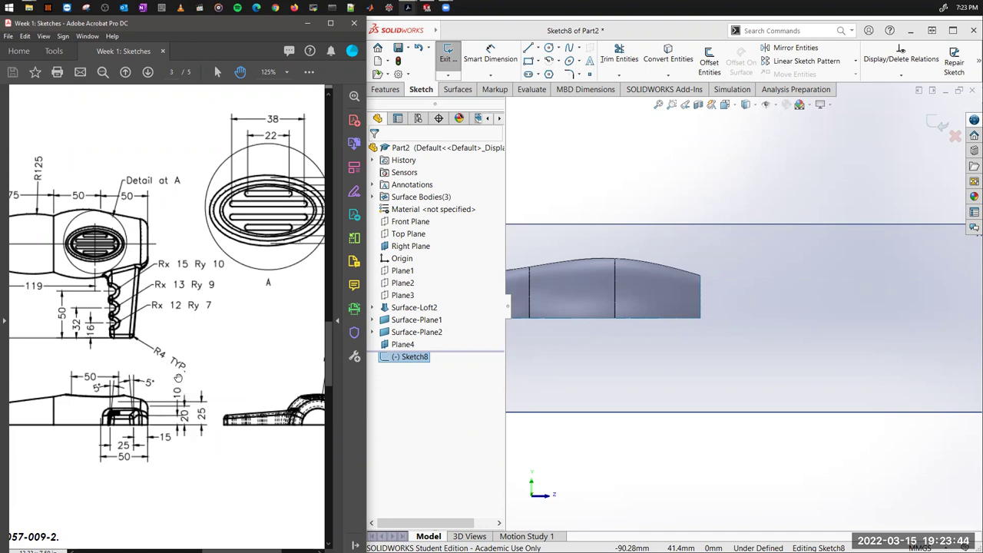
Step: Draw an open trapezoid of two slanted sides and a horizontal top on the bottom edge
click(528, 48)
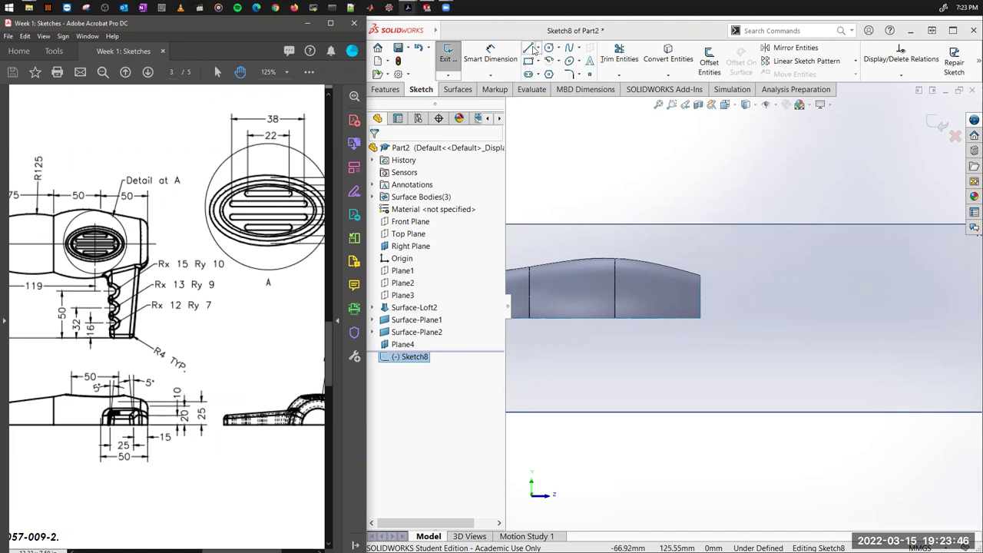
scroll(676, 317, down, 3)
scroll(692, 314, up, 2)
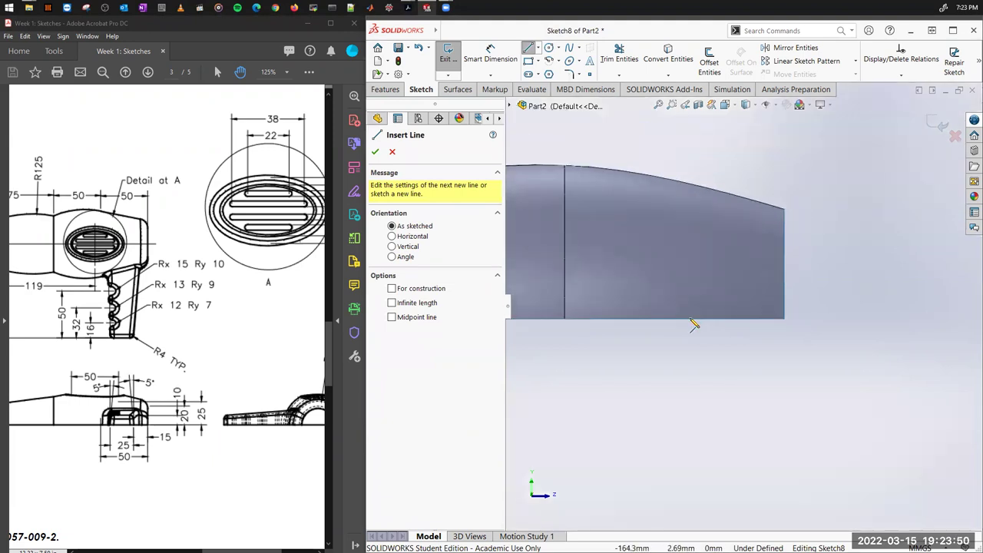
click(629, 319)
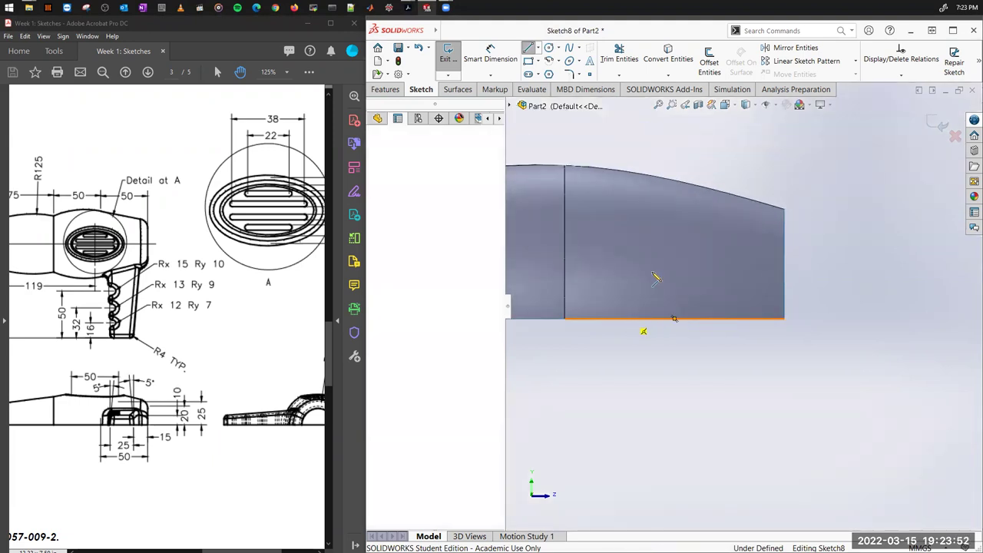
double_click(641, 264)
click(702, 265)
click(726, 320)
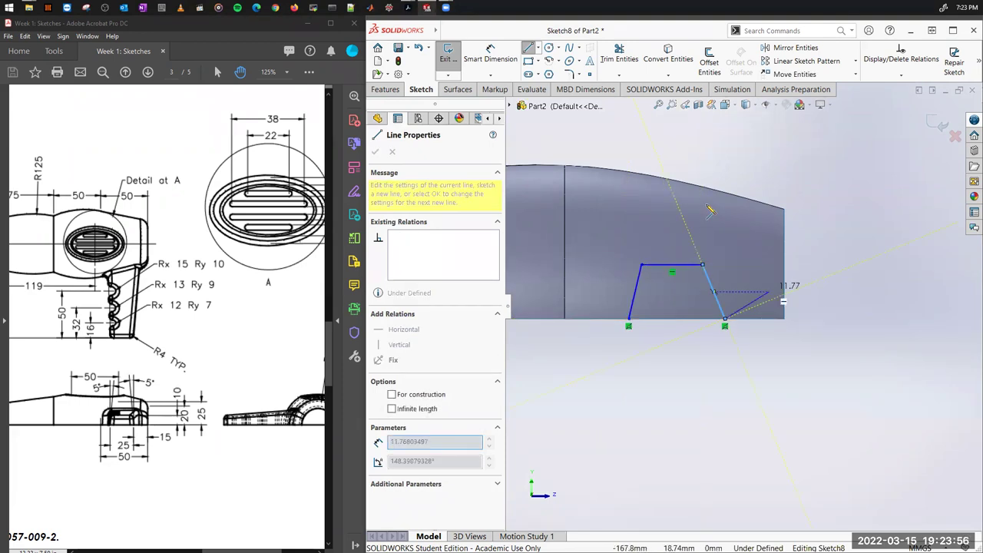
click(490, 53)
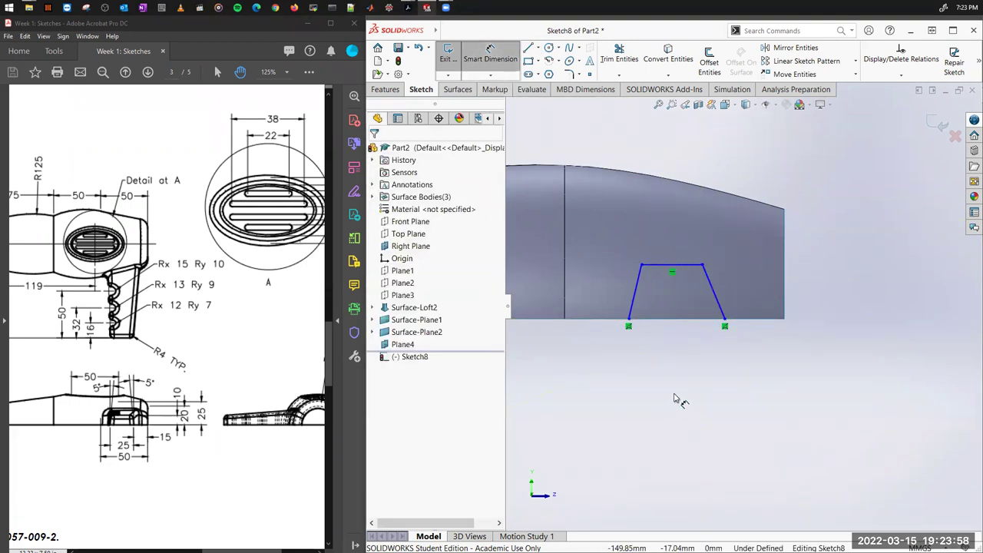
Step: Dimension the trapezoid base to 25 mm and its height to 10 mm
click(630, 320)
click(725, 320)
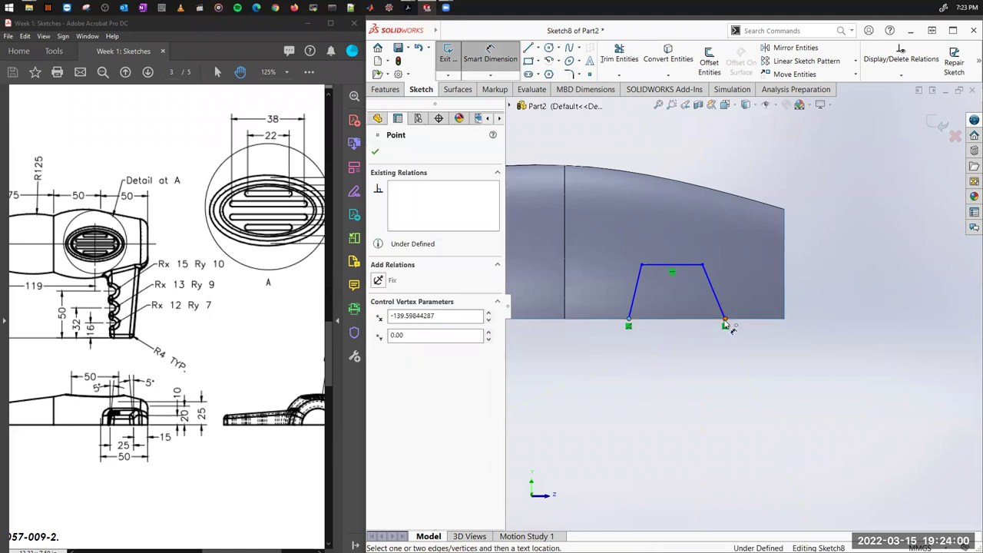
click(660, 388)
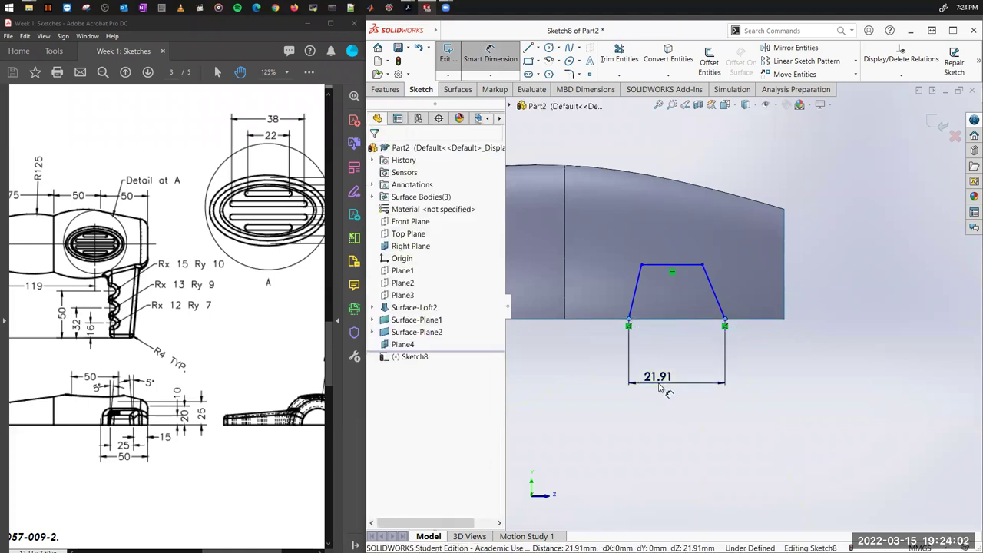
text(25)
key(Return)
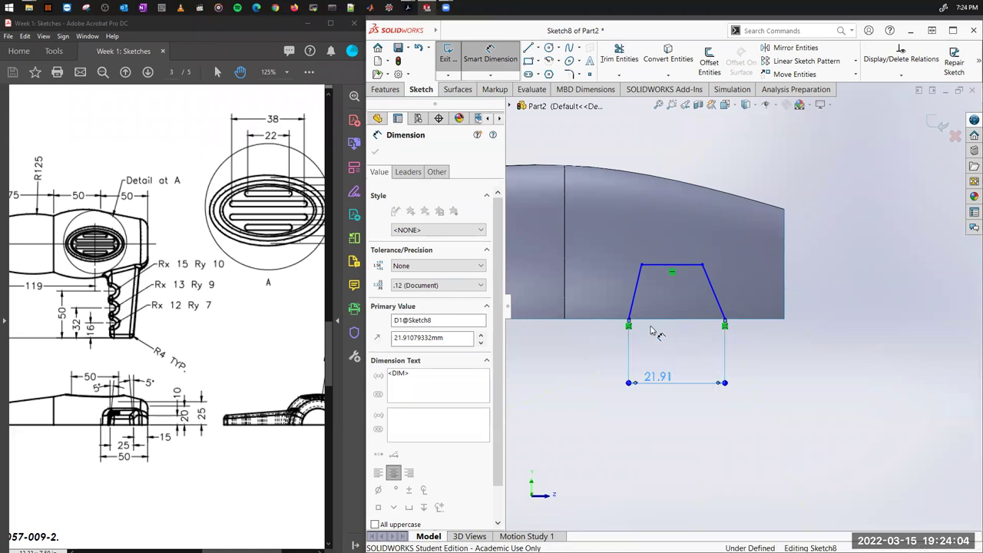
click(694, 267)
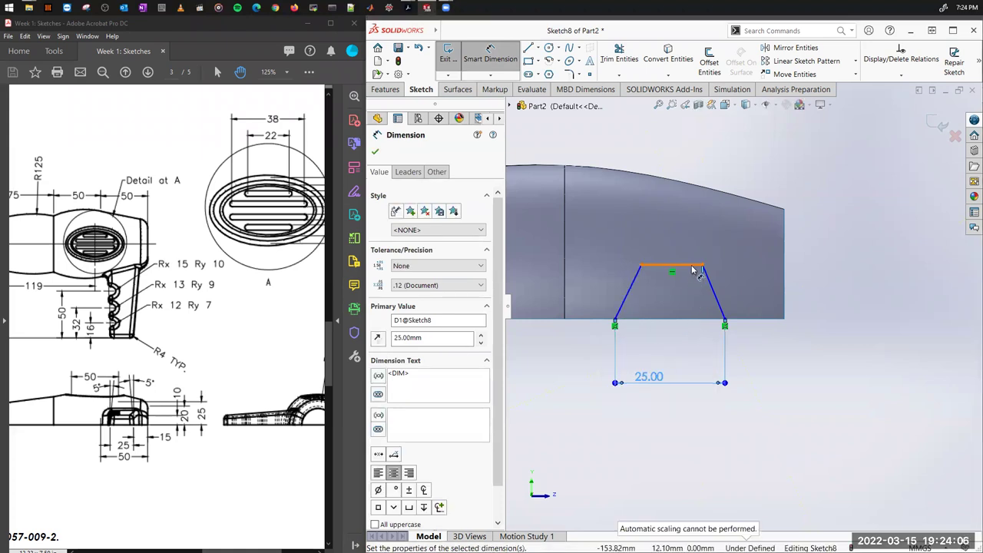
click(725, 325)
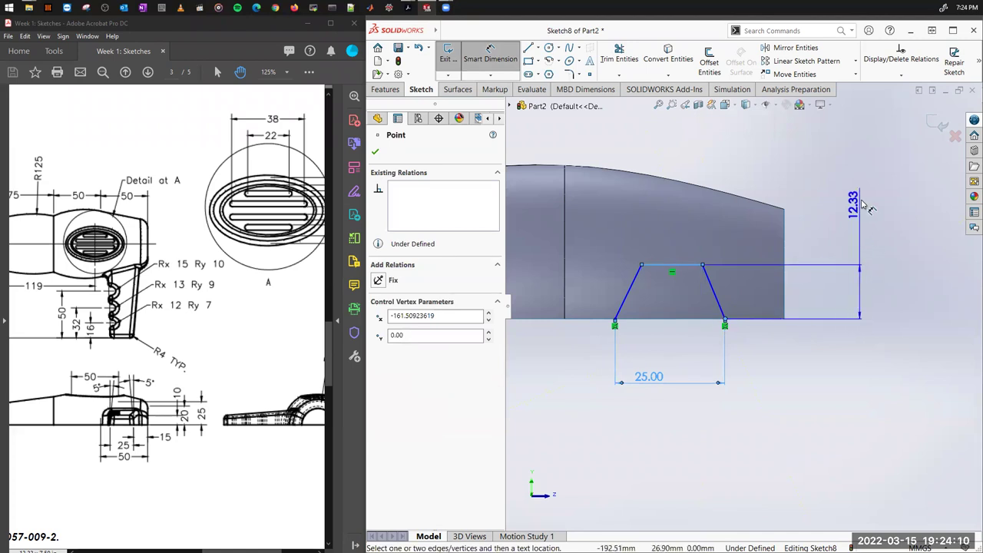
click(884, 223)
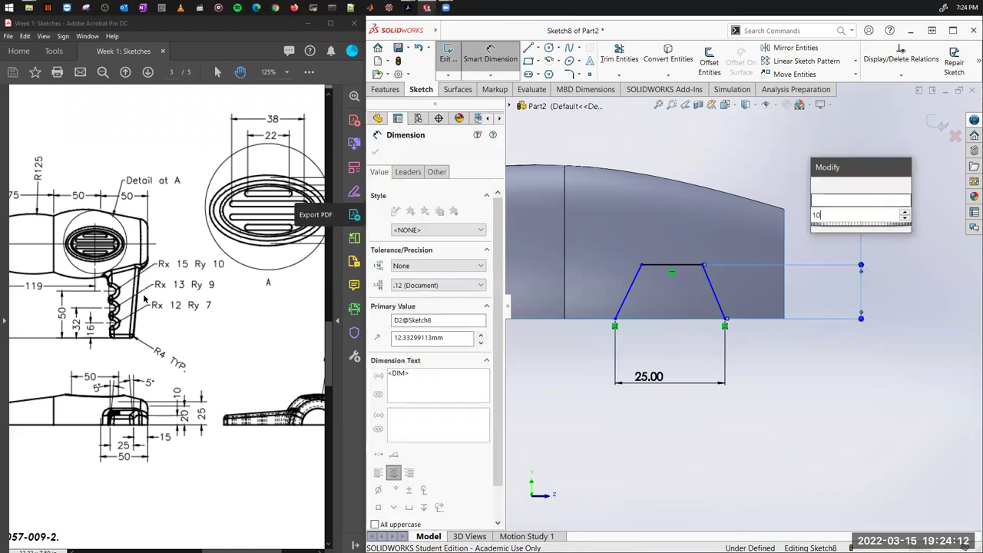
click(610, 323)
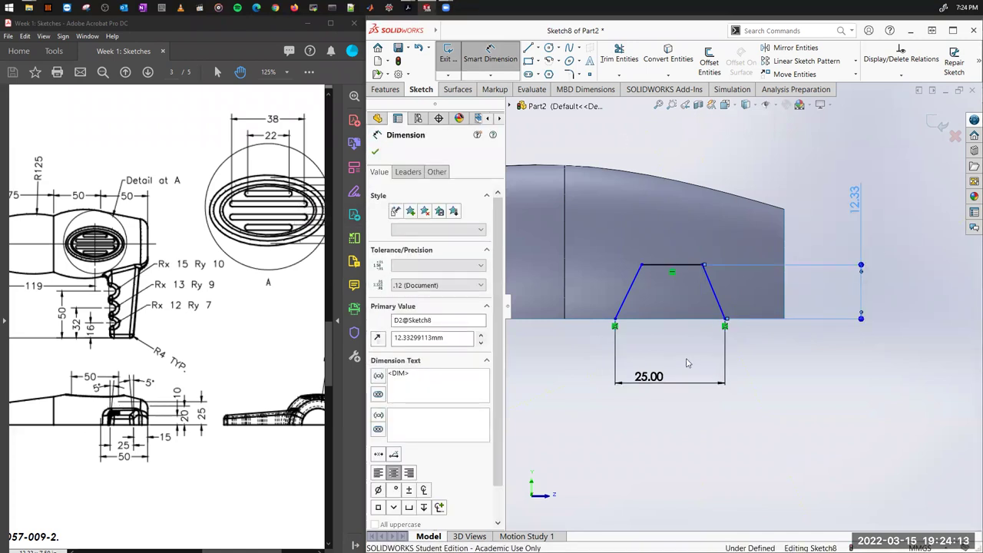
Step: Set both slanted sides to 85° from the base line
click(628, 306)
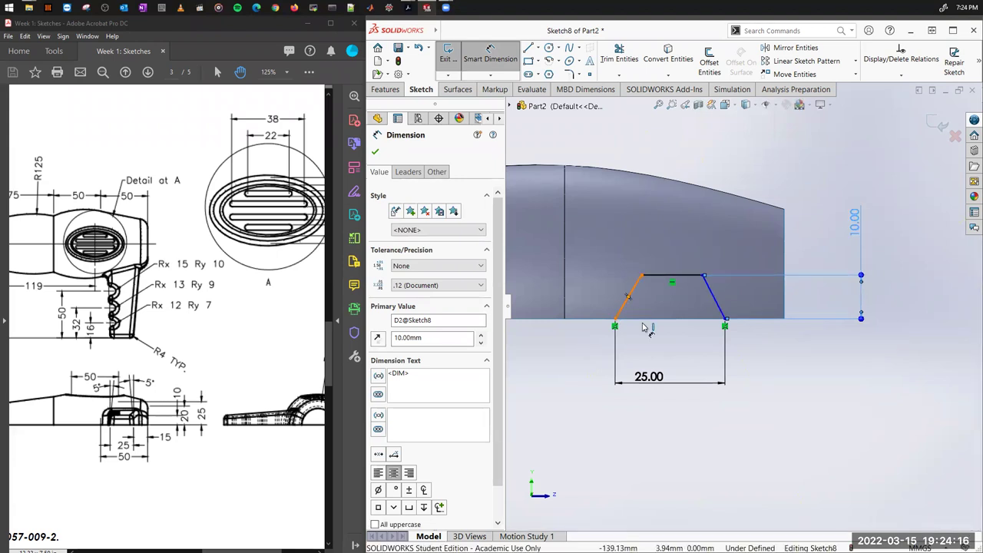
click(645, 319)
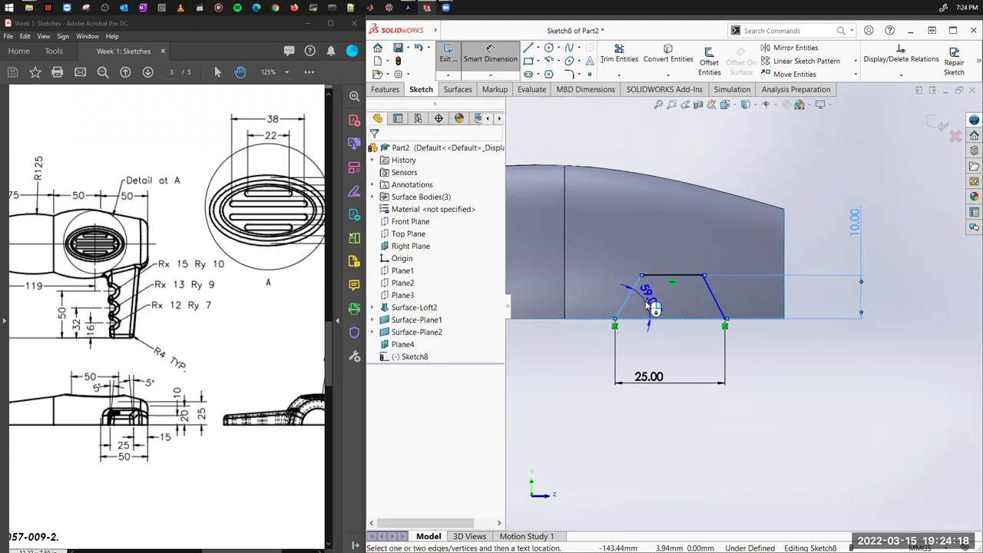
click(649, 305)
click(649, 305)
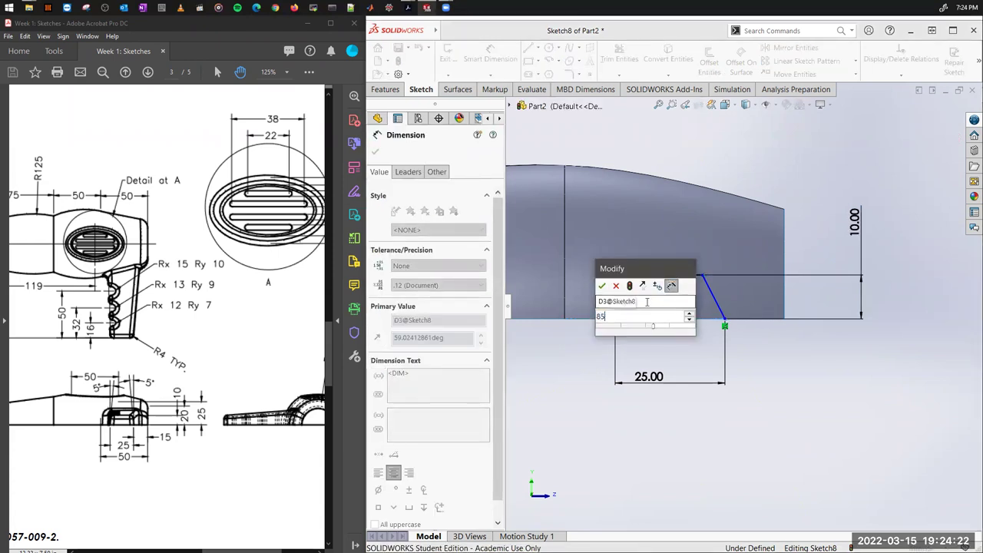
key(Return)
text(85)
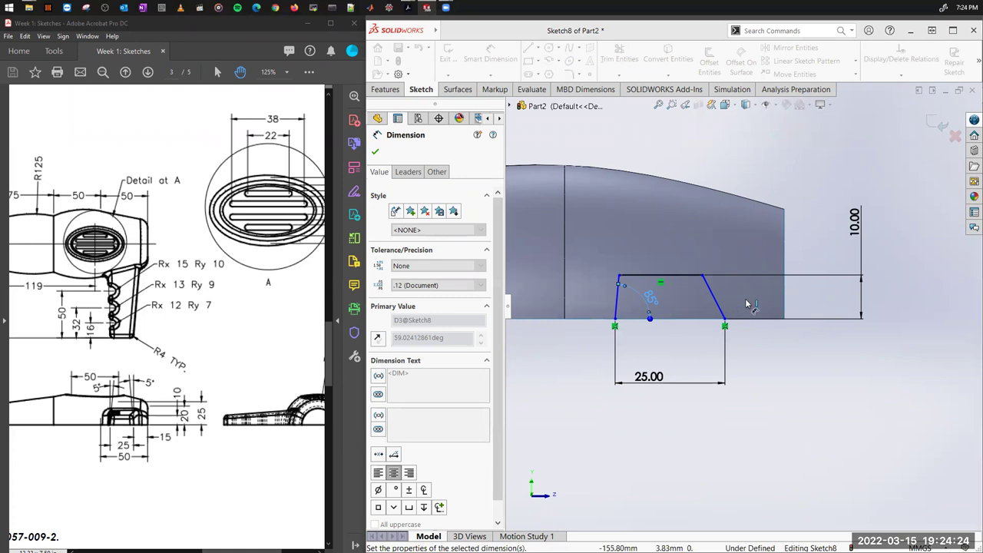
key(Return)
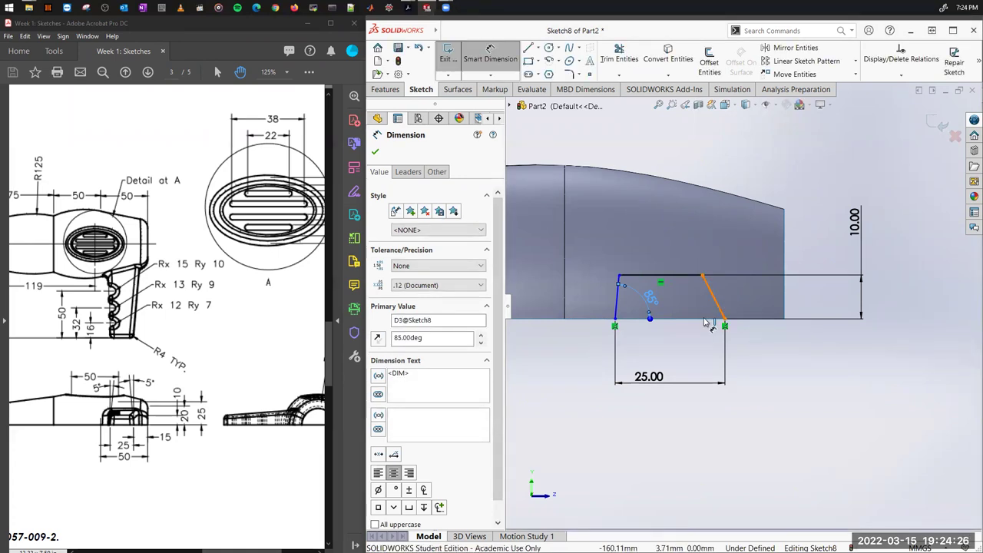
click(714, 315)
click(701, 318)
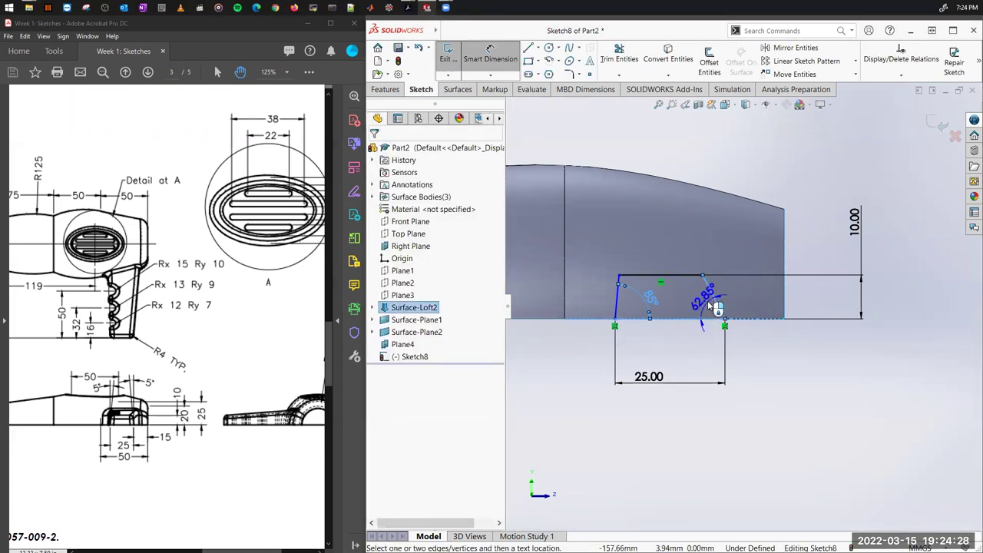
click(695, 299)
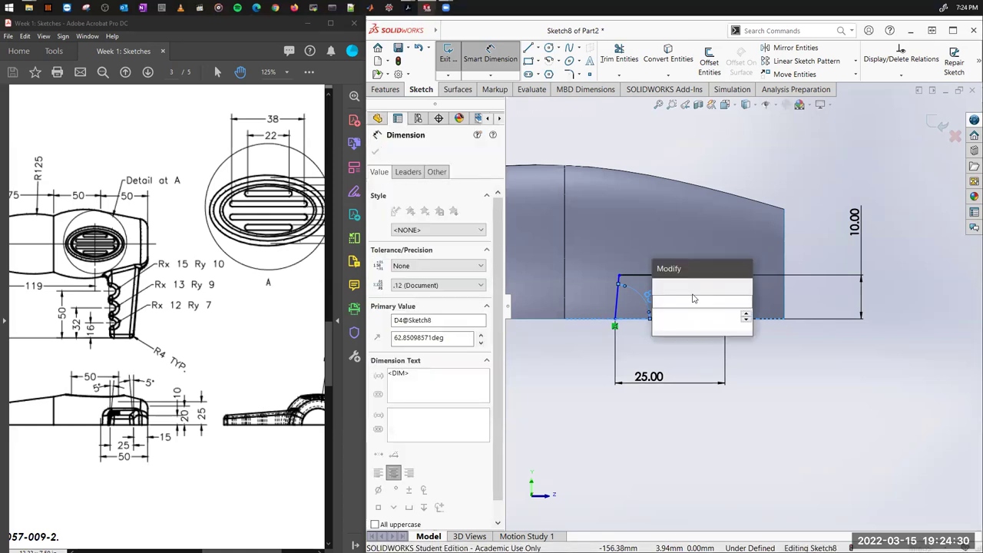
key(Return)
text(85)
key(Return)
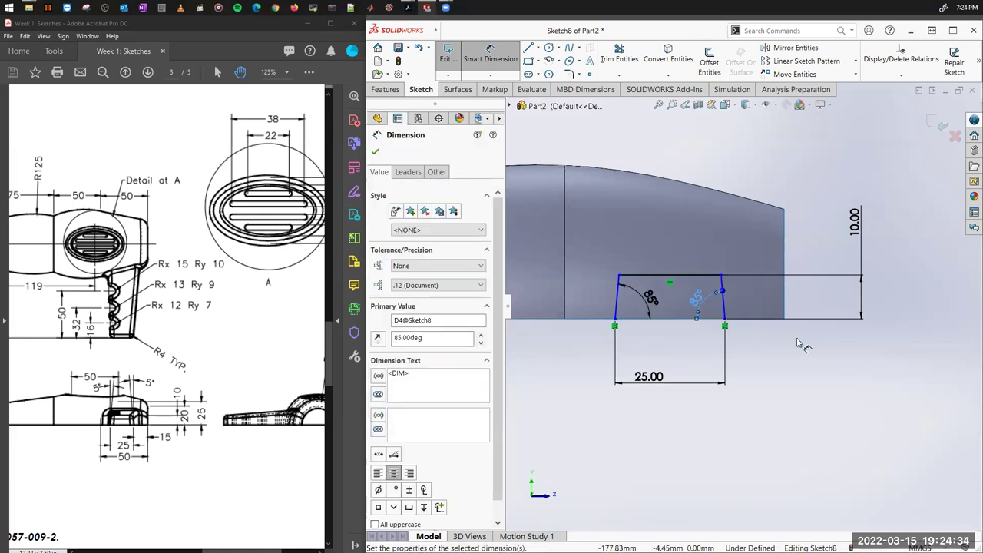
Step: Exit Sketch8 and angle the view to show Plane4 and Right Plane, selecting Right Plane
click(936, 124)
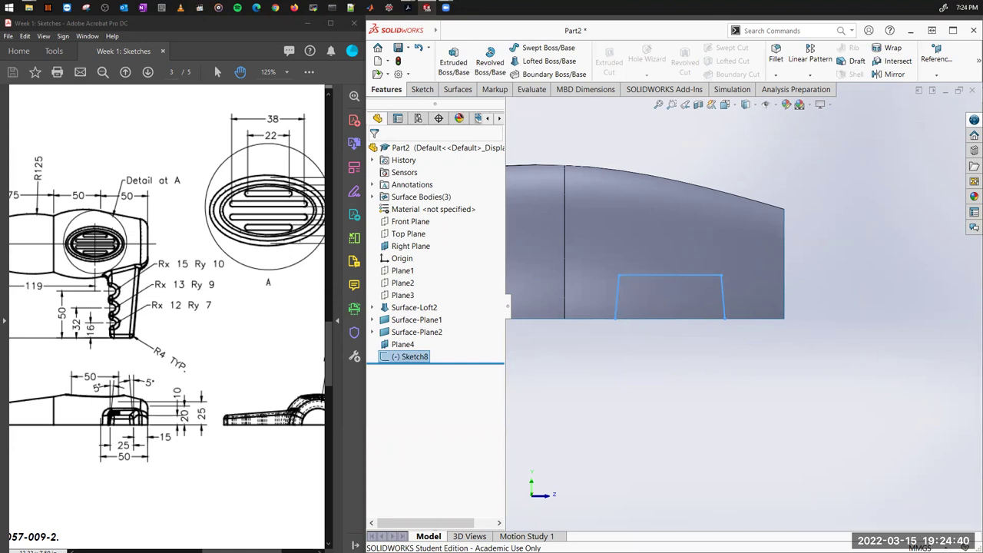
click(538, 318)
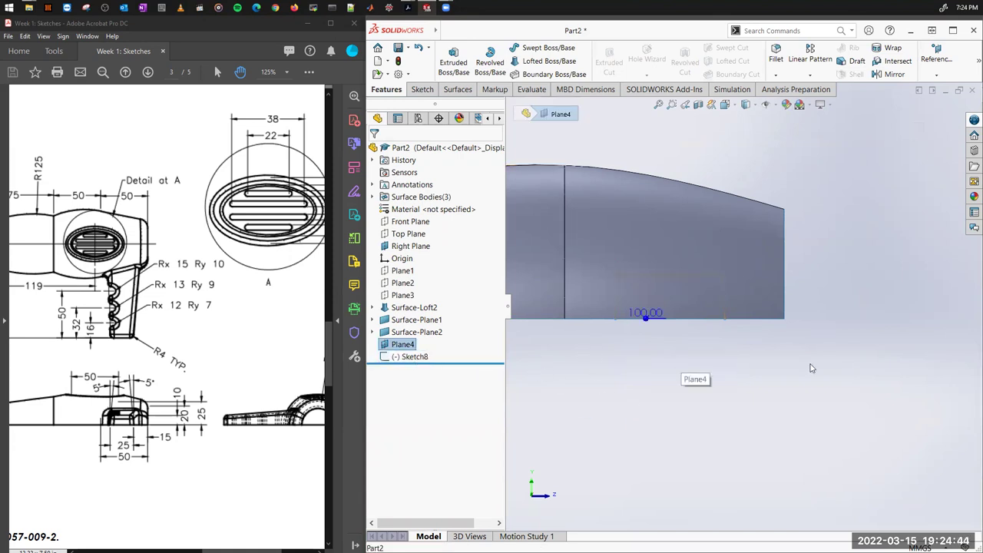
scroll(762, 369, up, 3)
scroll(790, 362, up, 4)
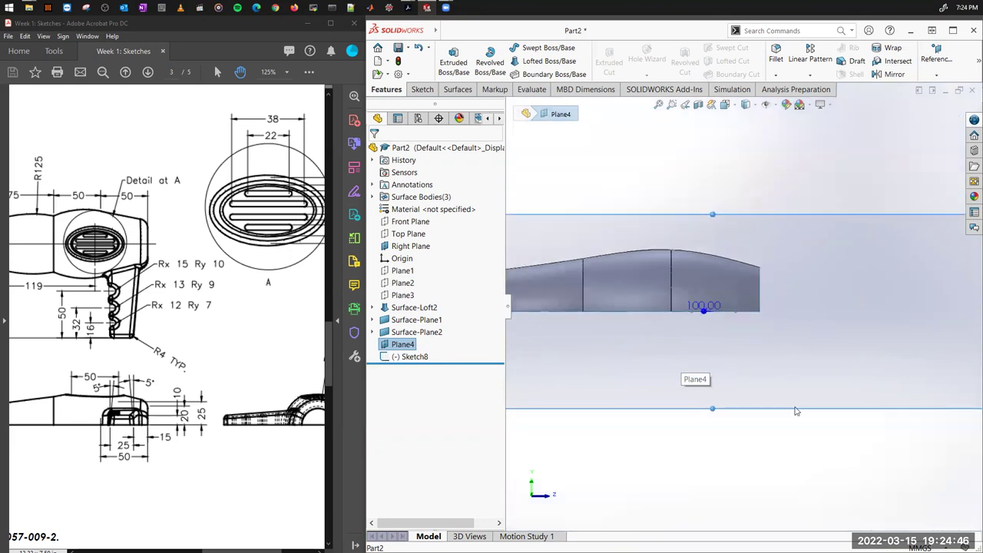
middle_drag(812, 315, 799, 344)
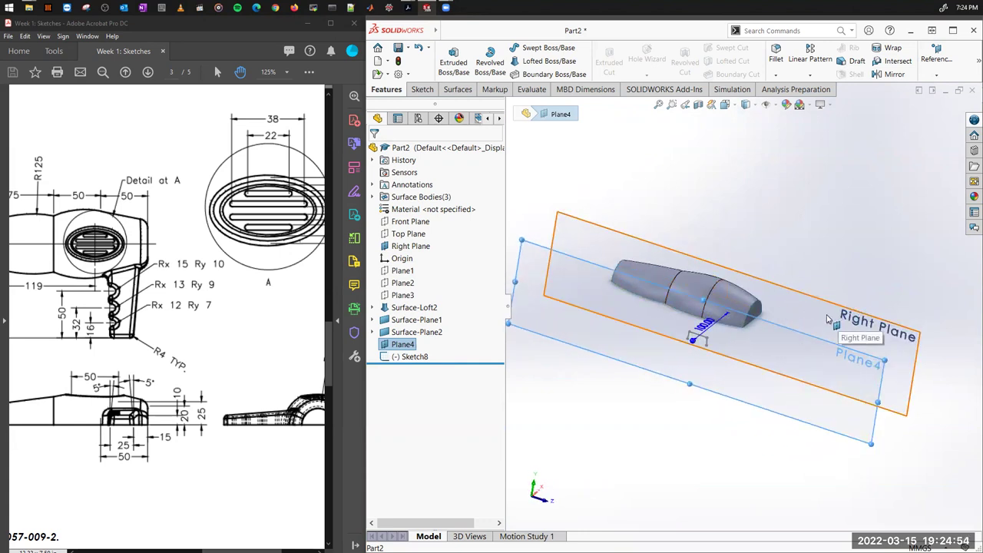
click(827, 319)
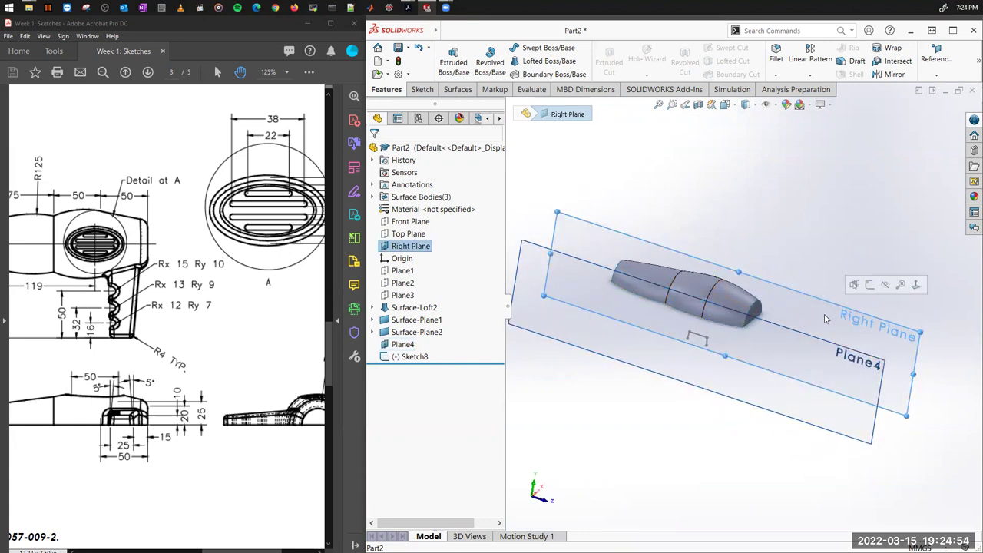
Step: Start Sketch9 on Right Plane, viewed normal to it from the left side
click(871, 285)
right_click(405, 369)
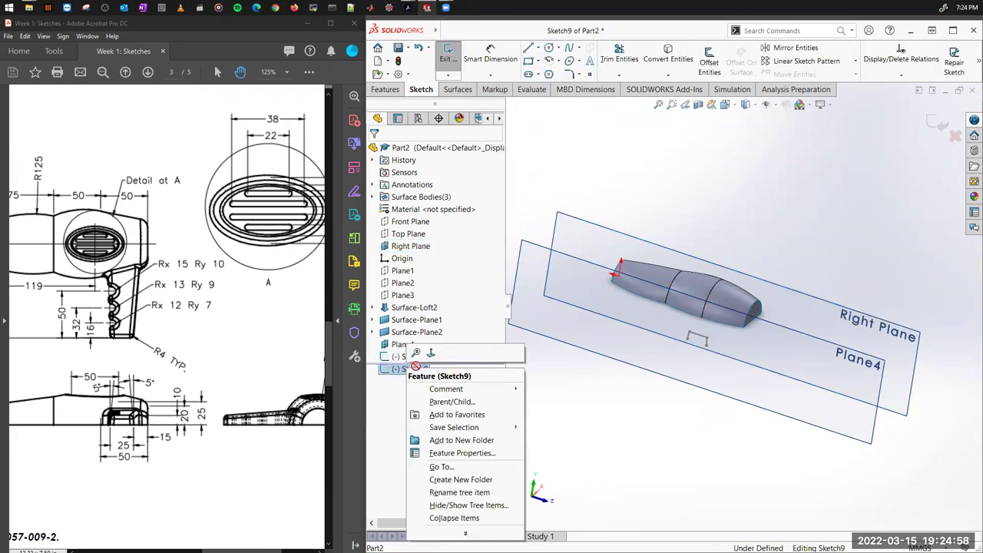
click(435, 353)
right_click(415, 371)
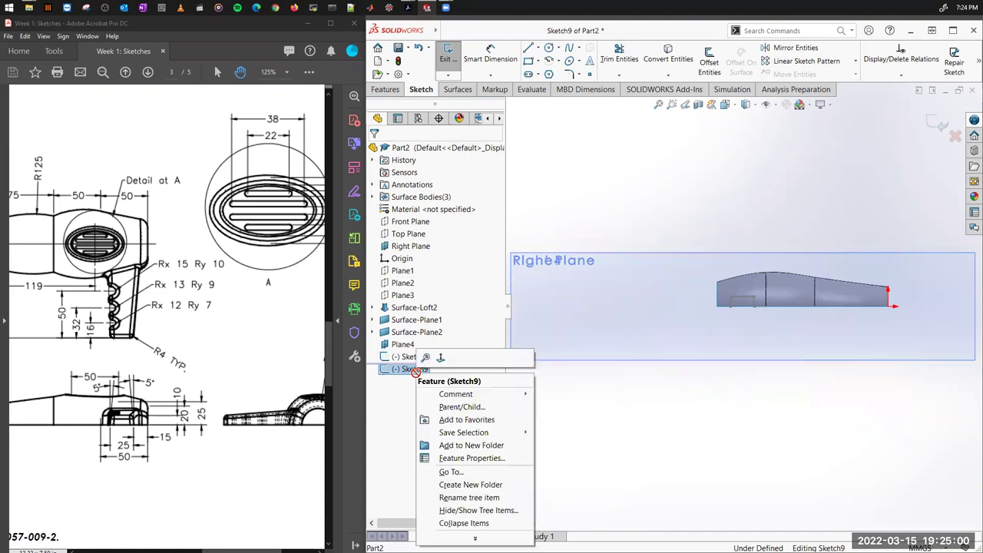
click(437, 356)
scroll(695, 312, down, 4)
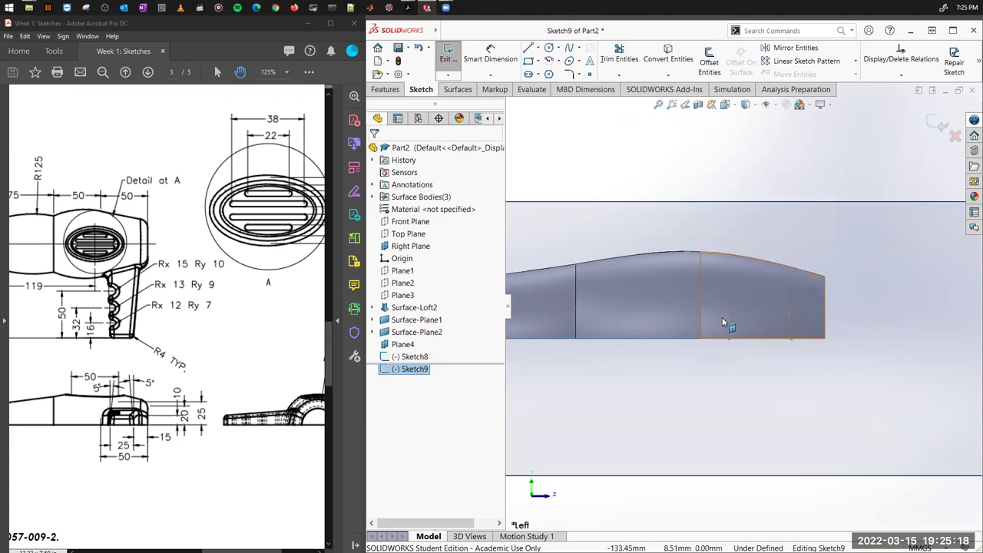
Step: Draw an open rectangle on the bottom edge: two vertical sides joined by a horizontal top
click(528, 49)
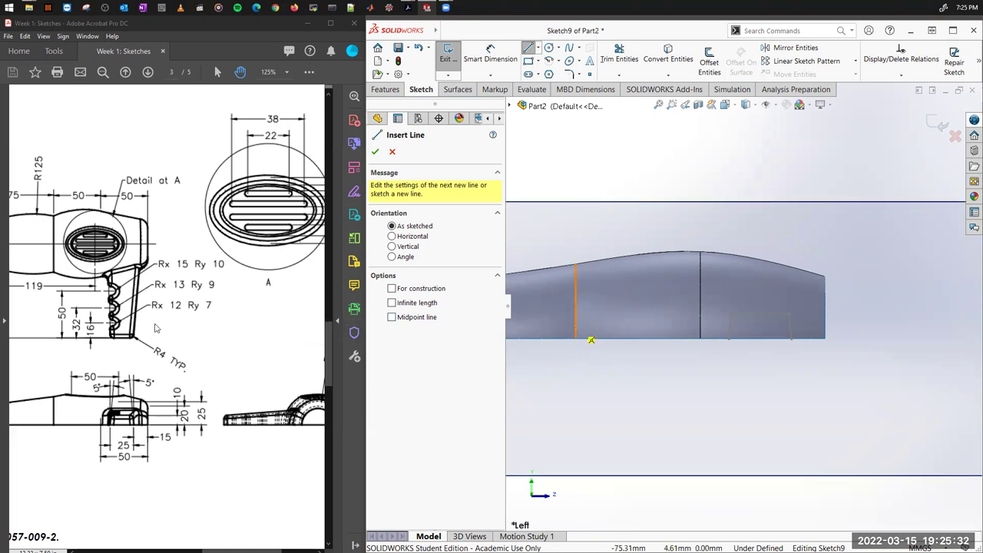
click(720, 339)
click(721, 302)
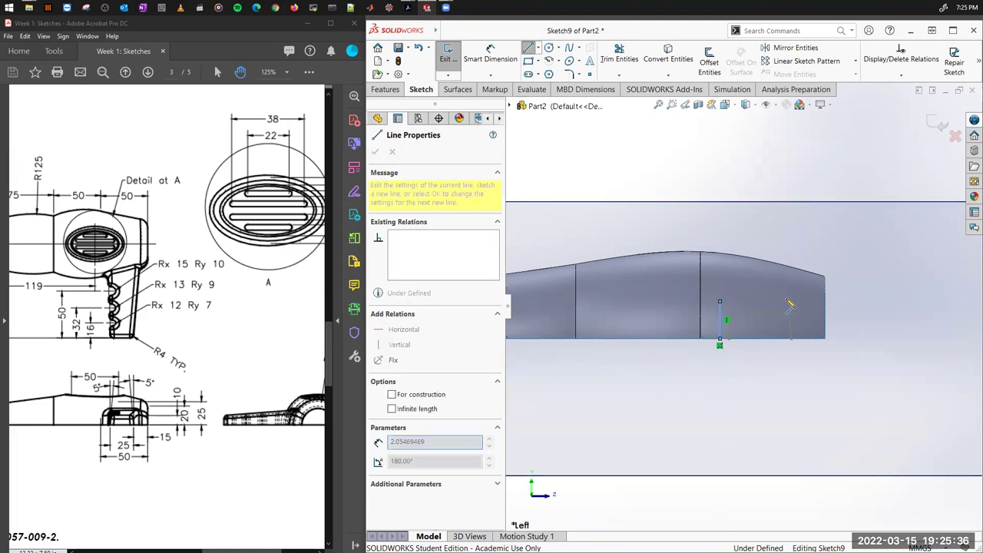
click(802, 302)
click(801, 338)
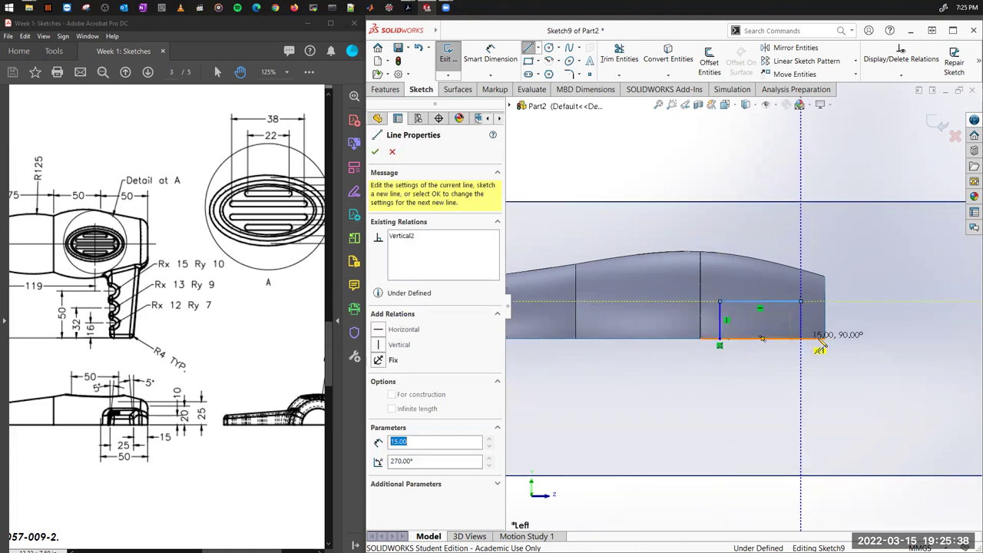
key(Escape)
scroll(838, 327, down, 5)
scroll(730, 336, up, 1)
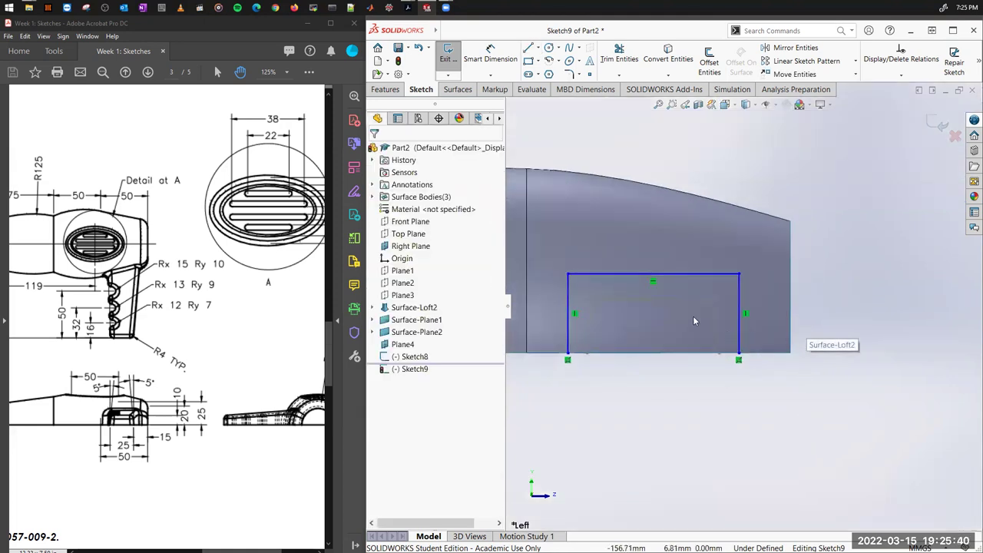
click(494, 58)
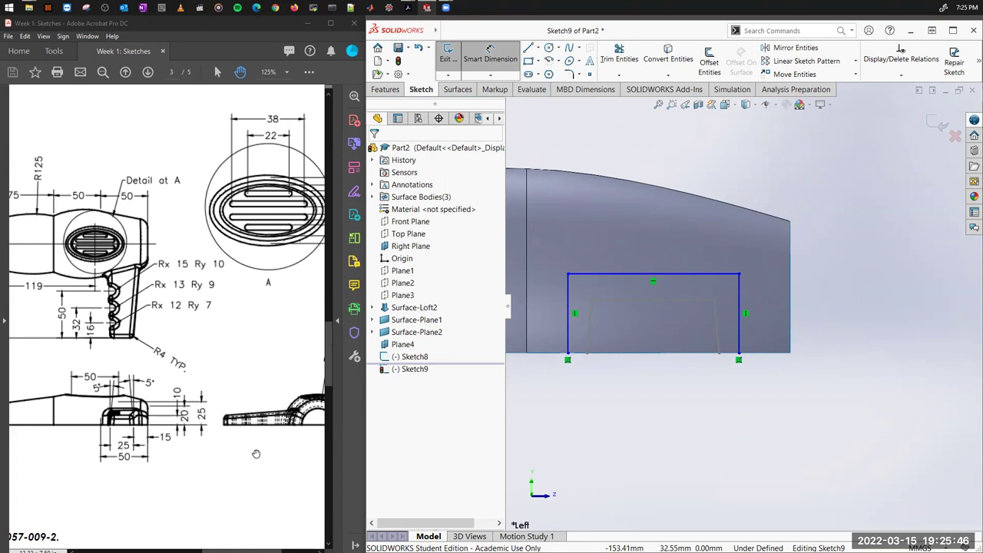
mouse_move(255, 455)
mouse_down()
mouse_move(143, 461)
mouse_move(251, 457)
mouse_up()
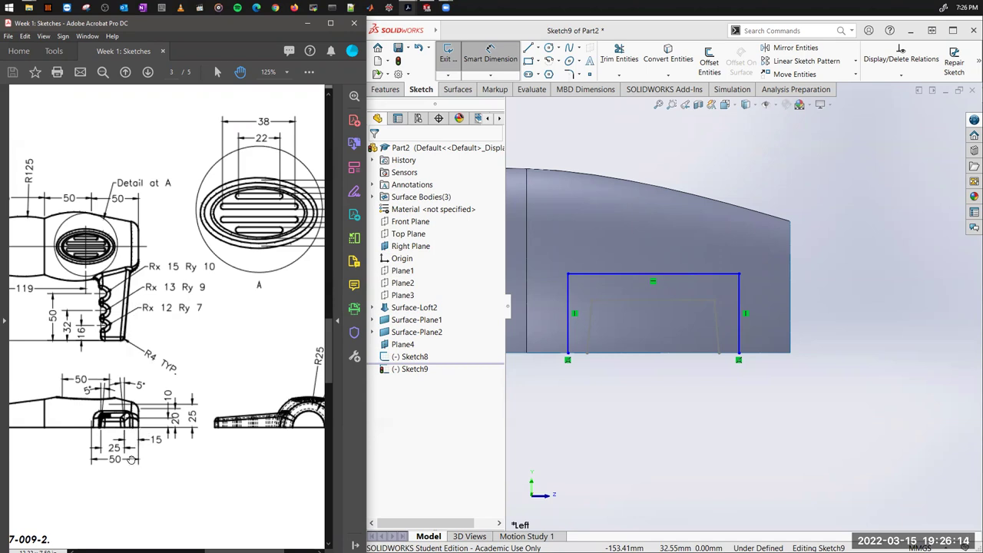
Step: Dimension the rectangle's left and right side offsets to 3.50 and 8.50
click(587, 354)
click(568, 354)
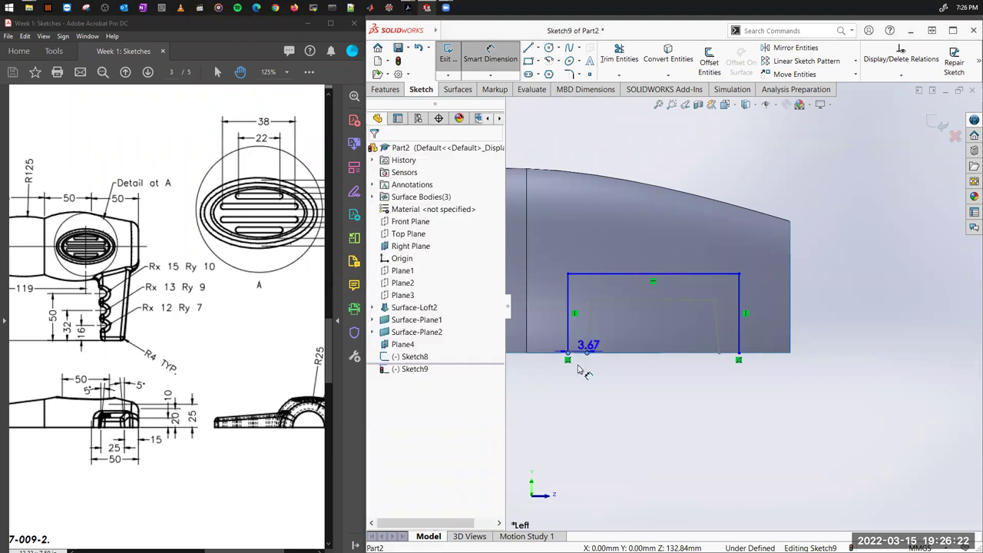
click(527, 388)
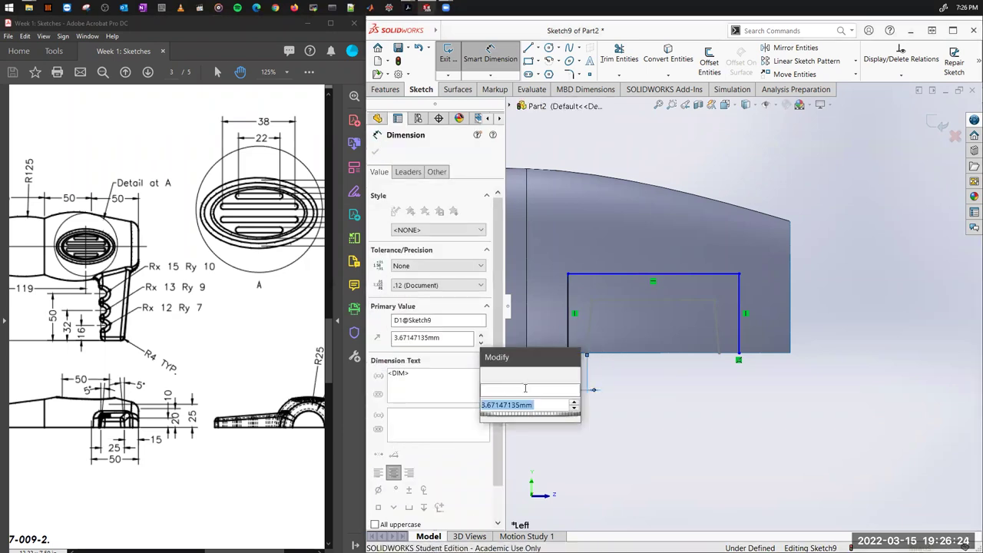
key(Return)
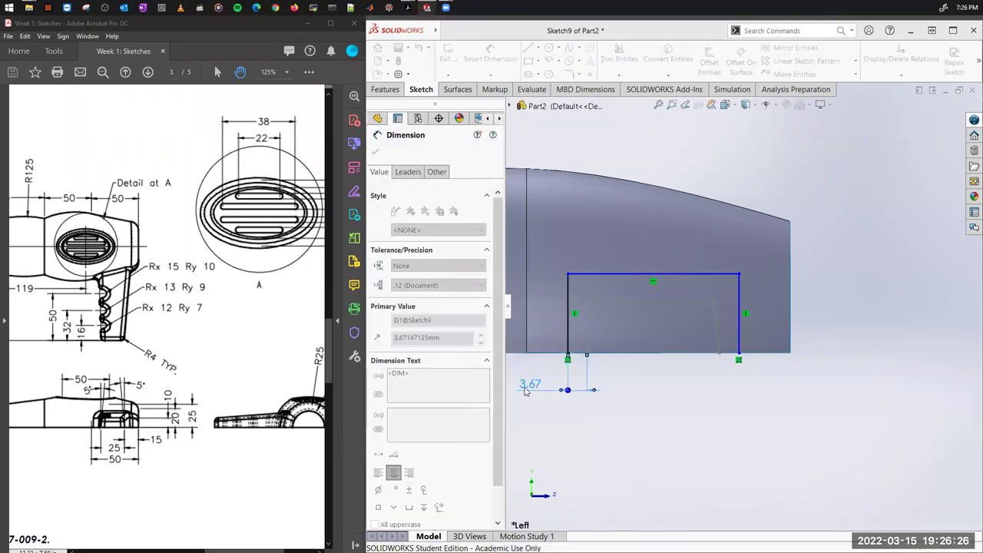
click(719, 355)
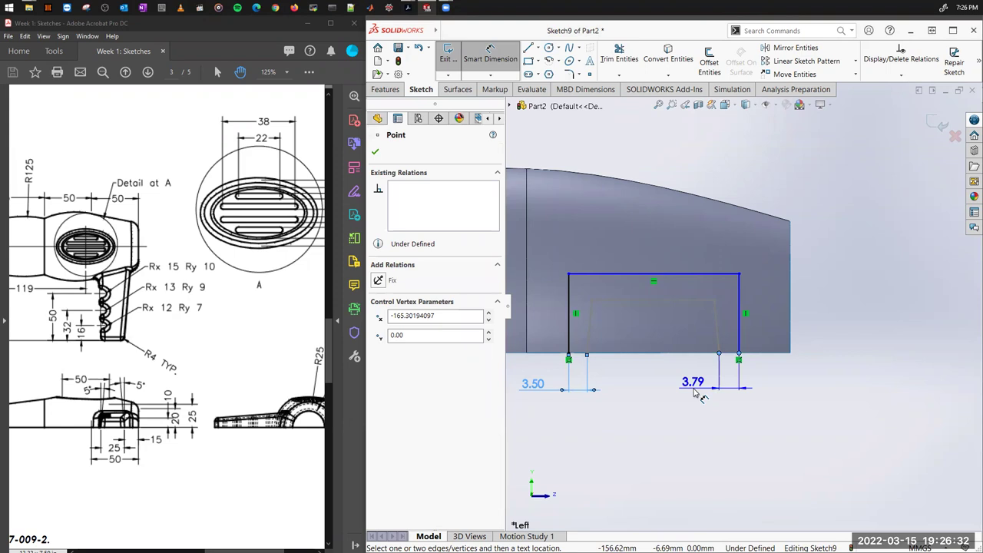
click(695, 393)
text(8.)
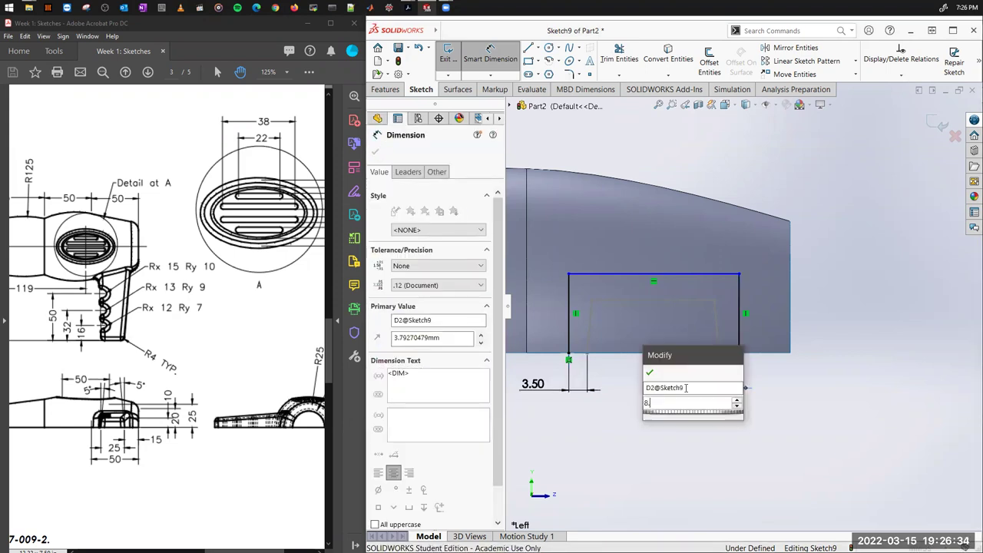
text(0)
key(Escape)
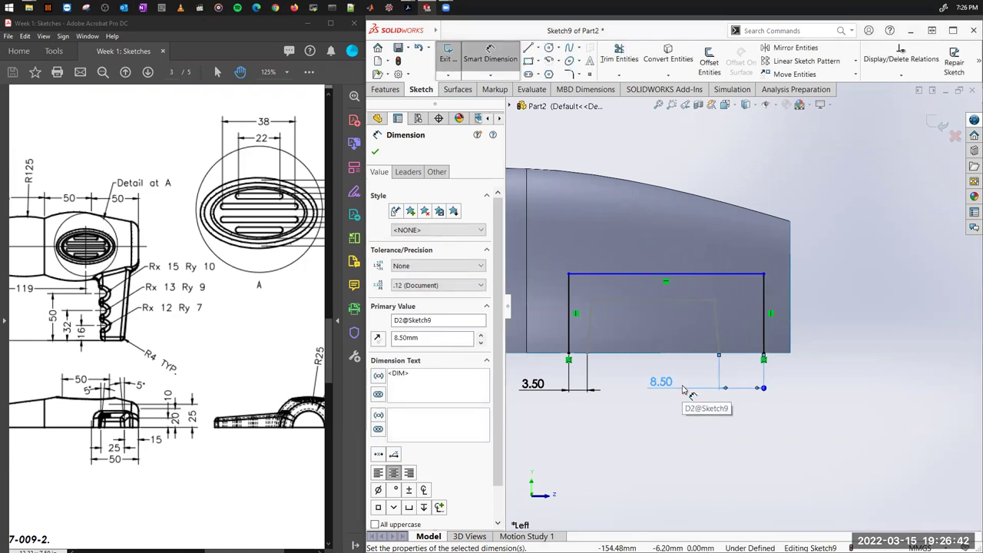
Step: Dimension the rectangle's height to 20 and exit Sketch9
click(691, 354)
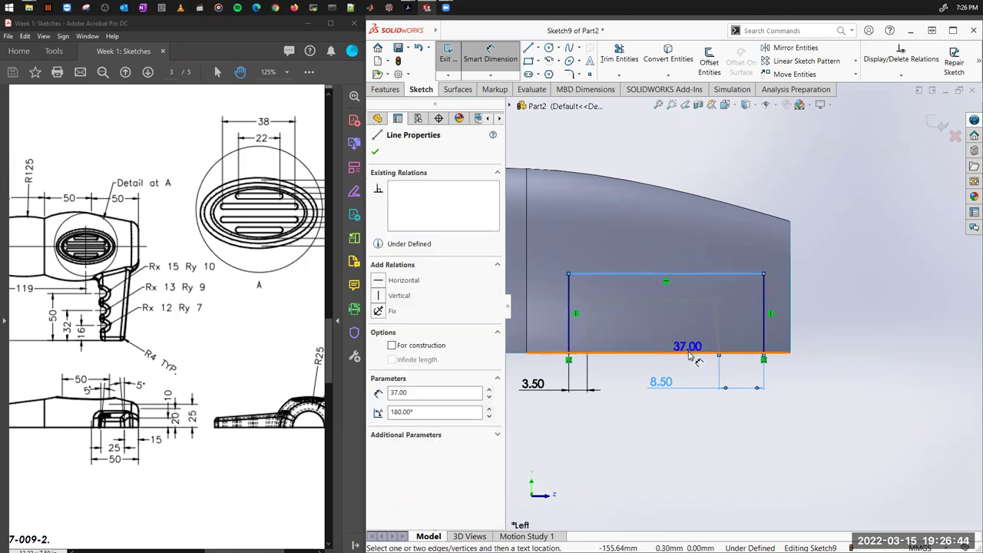
click(761, 275)
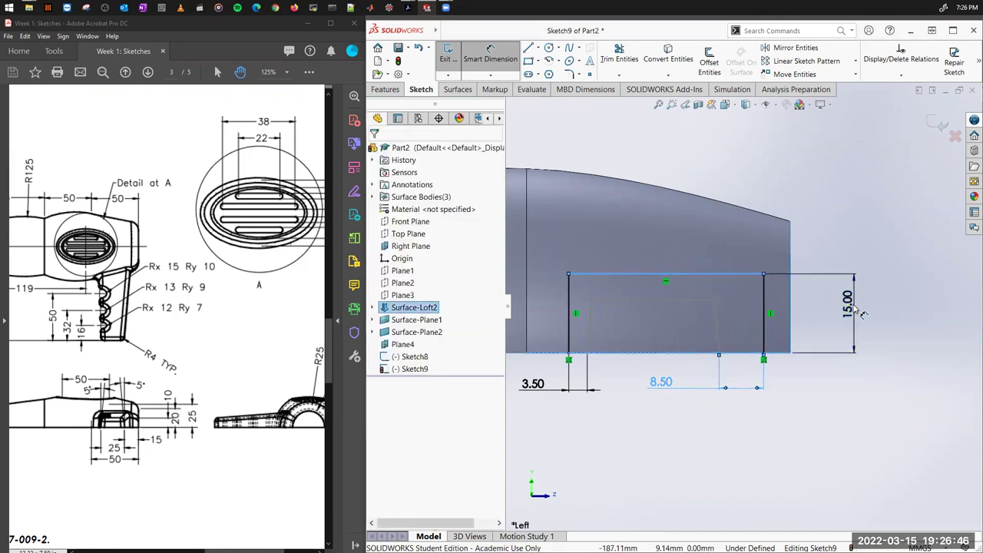
click(862, 312)
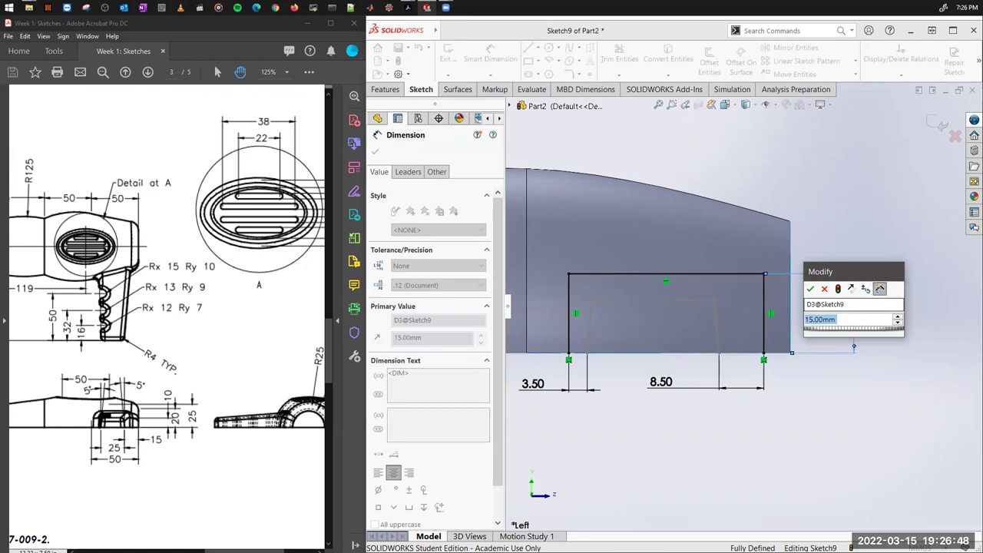
key(Return)
text(20)
key(Return)
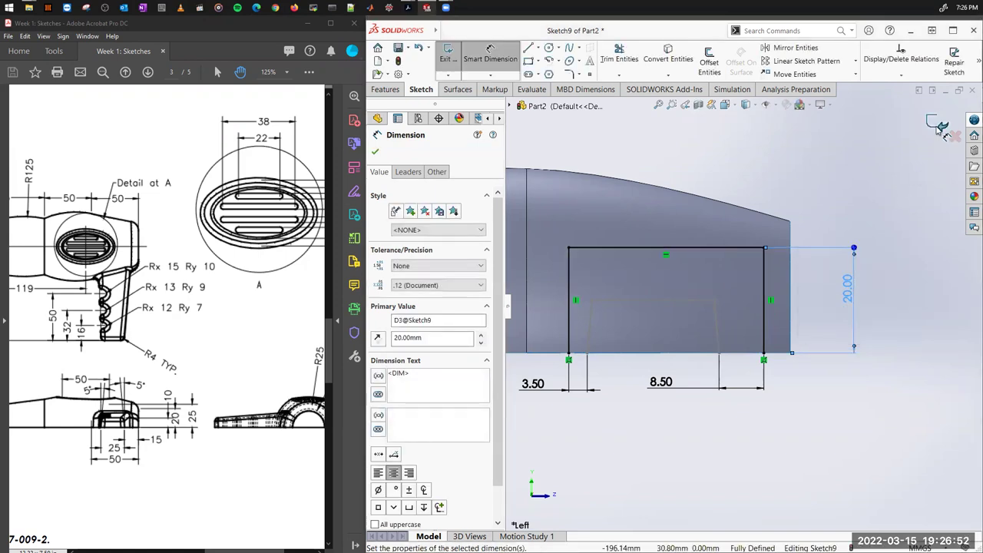
click(938, 125)
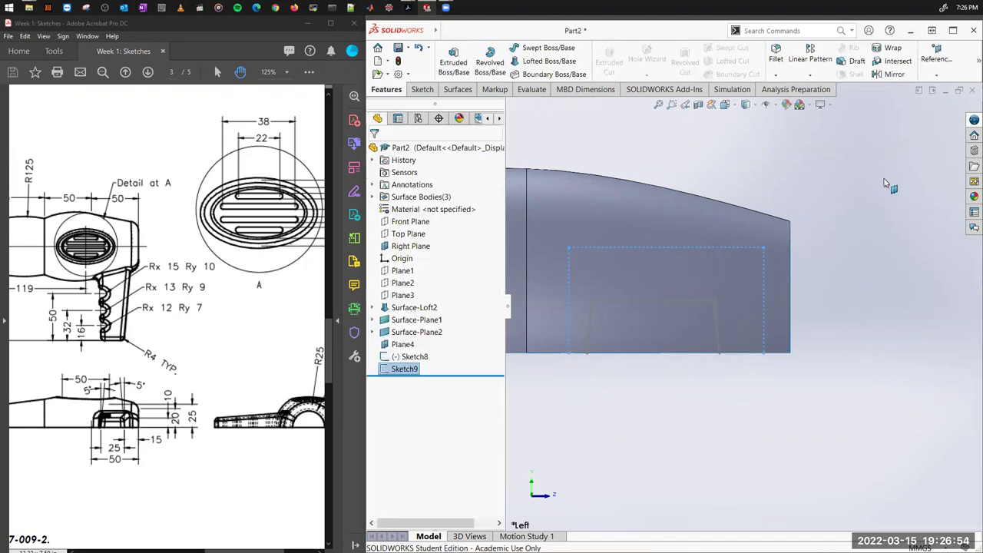
Step: Create a lofted surface with Sketch8 and Sketch9 as its two profiles
click(886, 315)
middle_drag(885, 320, 791, 269)
scroll(792, 266, up, 2)
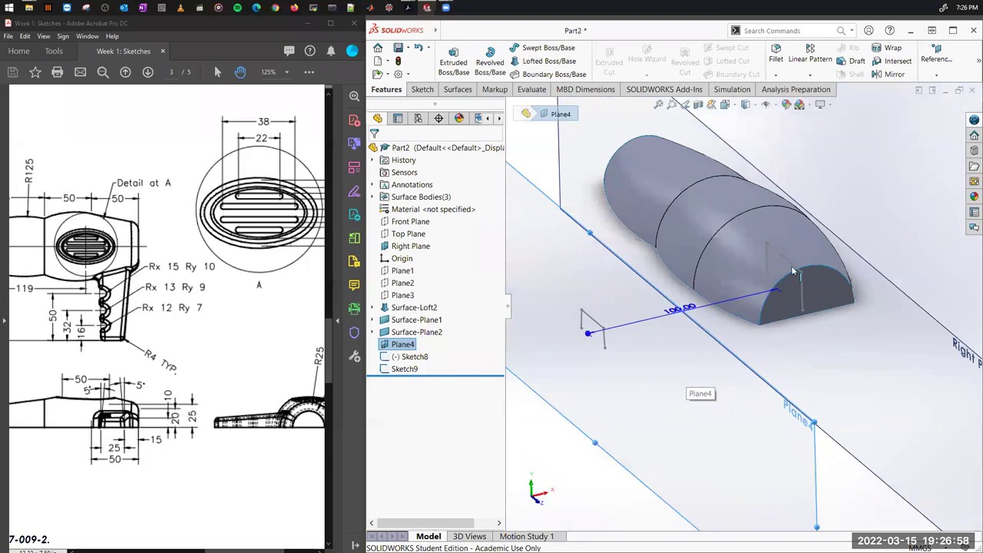
right_click(830, 171)
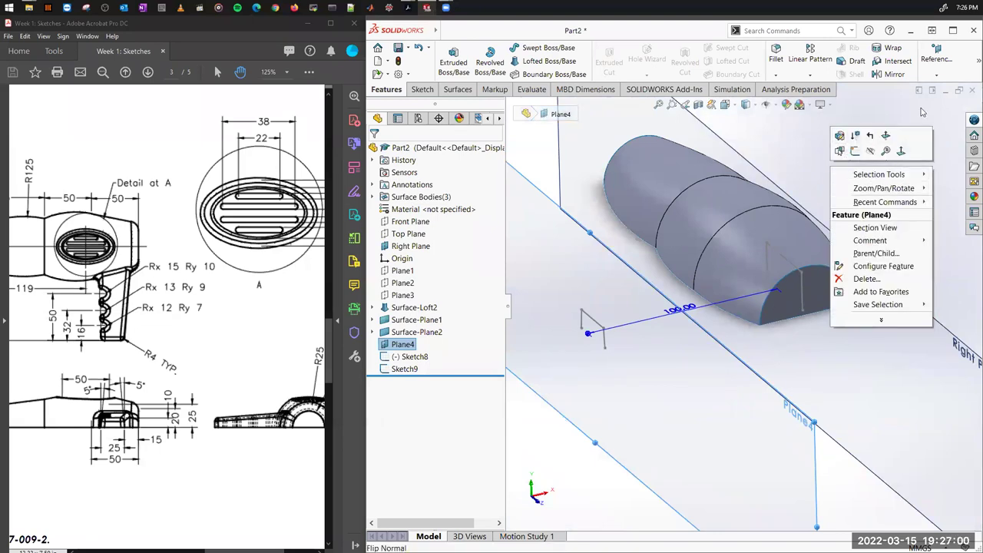
key(Escape)
click(660, 330)
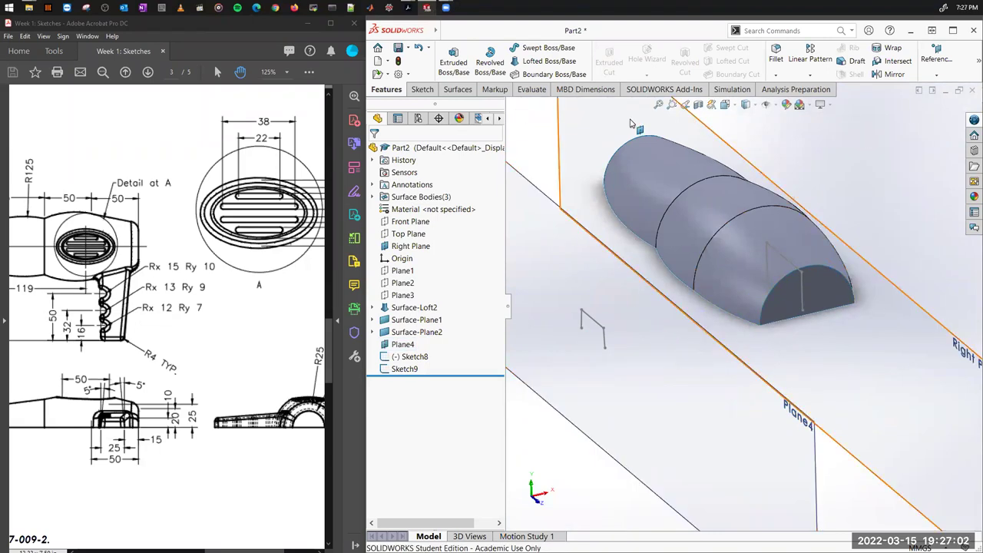
click(448, 90)
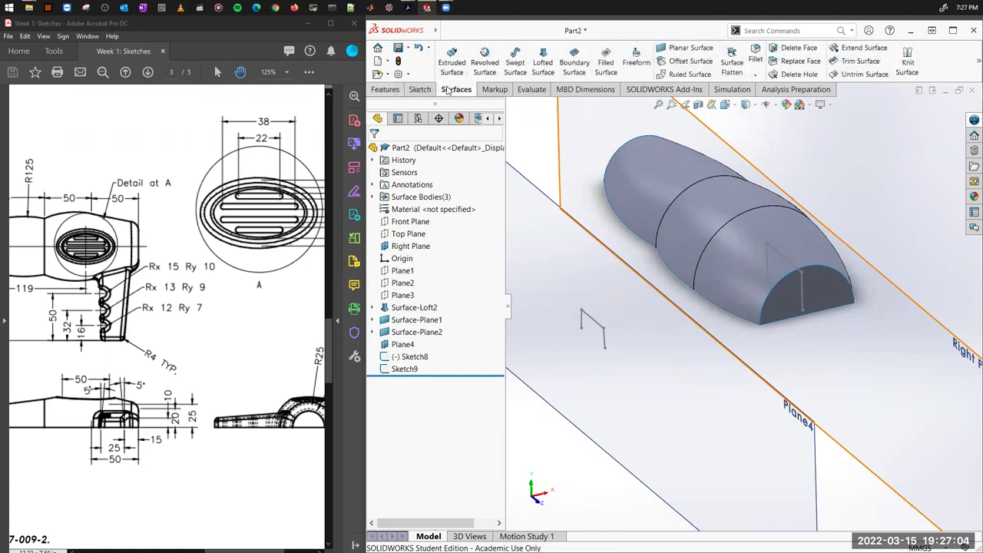
click(552, 66)
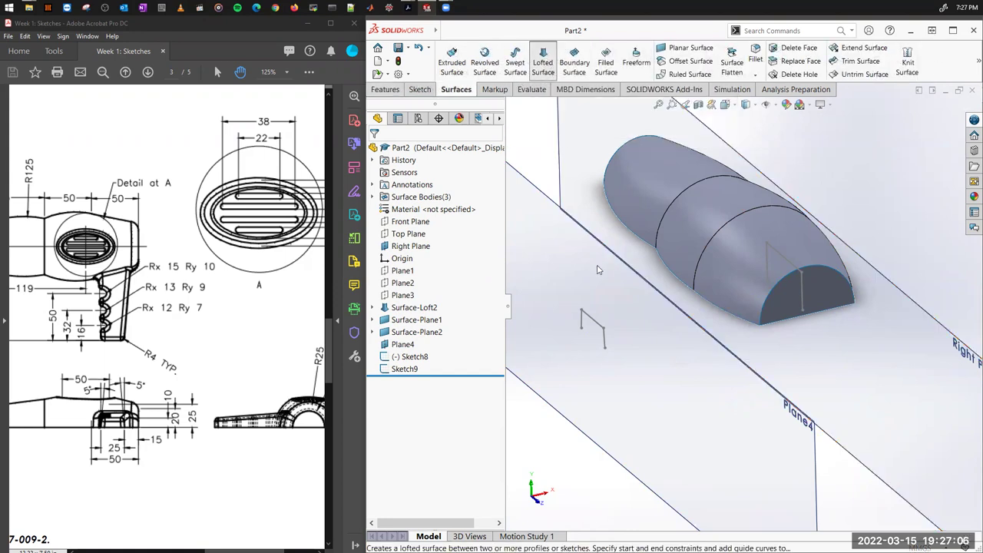
click(597, 327)
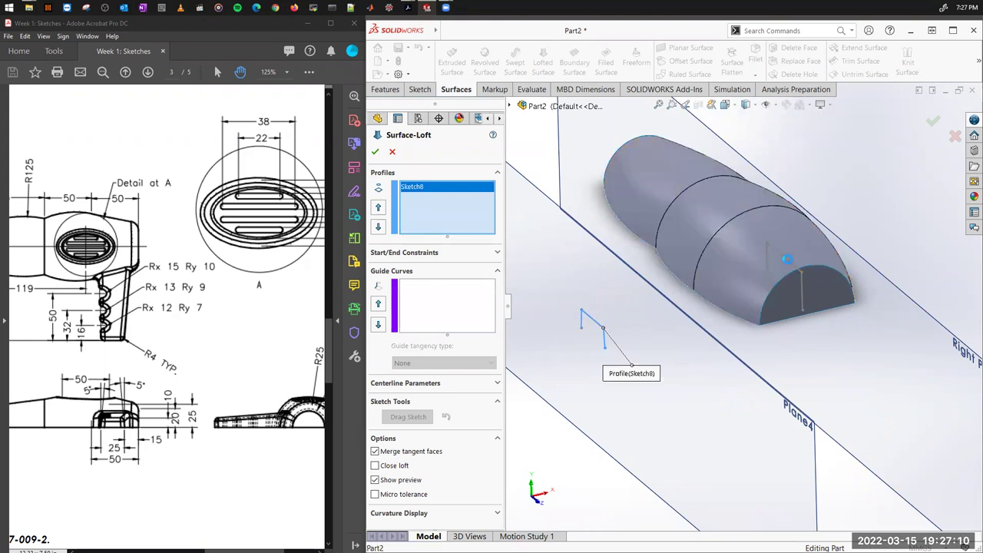
click(790, 263)
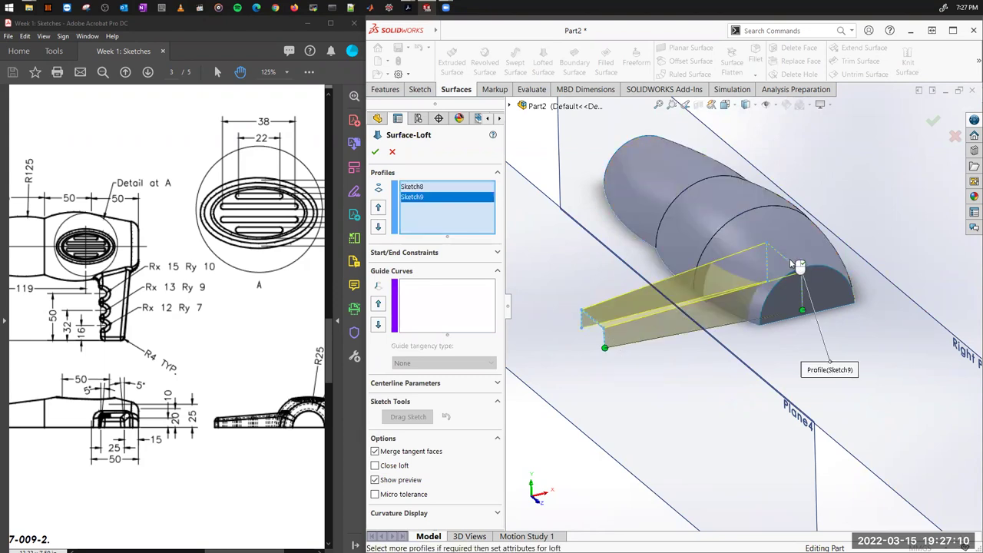
click(933, 124)
Step: Hide the Surface-Plane1 and Surface-Plane2 end caps and fit the model in view
scroll(602, 448, up, 2)
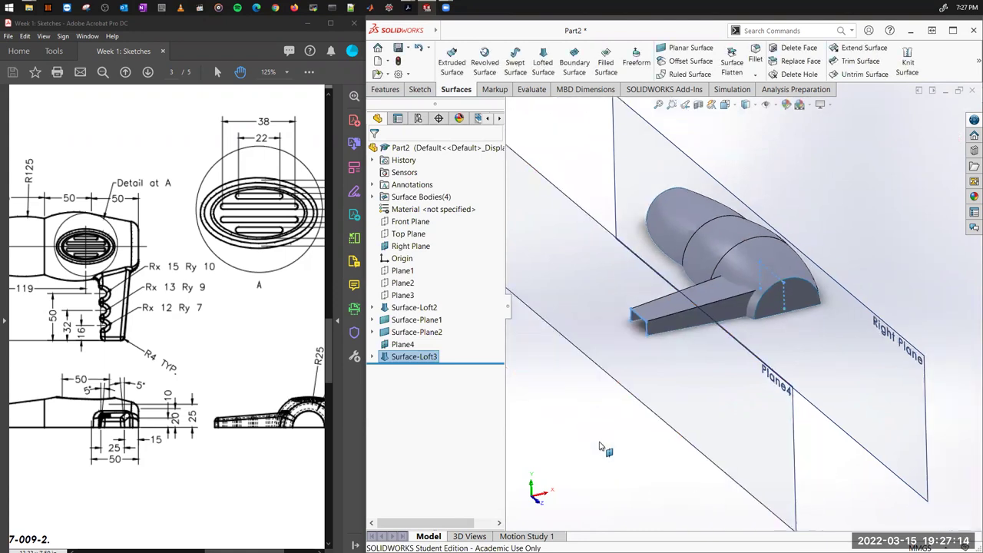
click(601, 447)
middle_drag(715, 338, 785, 172)
scroll(817, 265, down, 2)
middle_drag(817, 265, 796, 359)
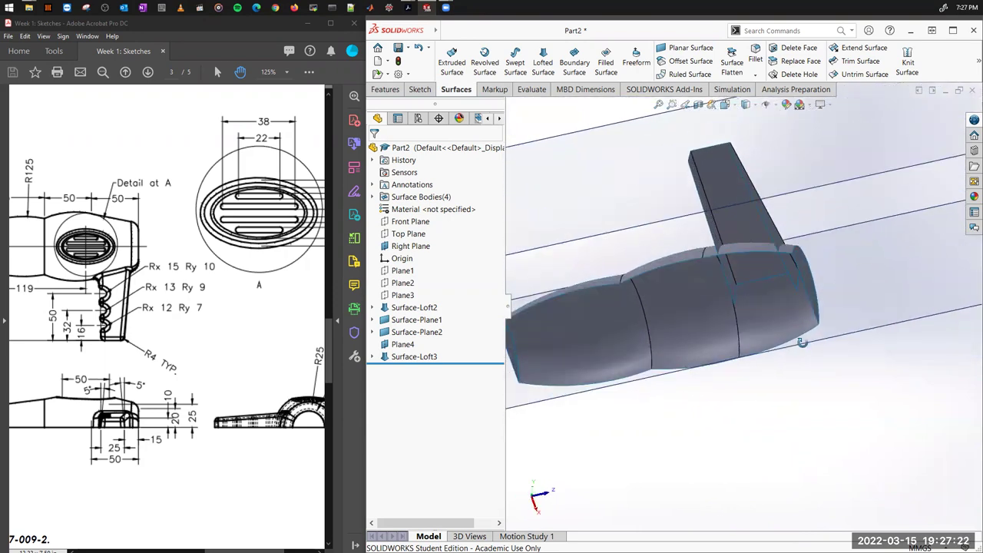
click(423, 321)
ctrl+click(422, 332)
right_click(422, 331)
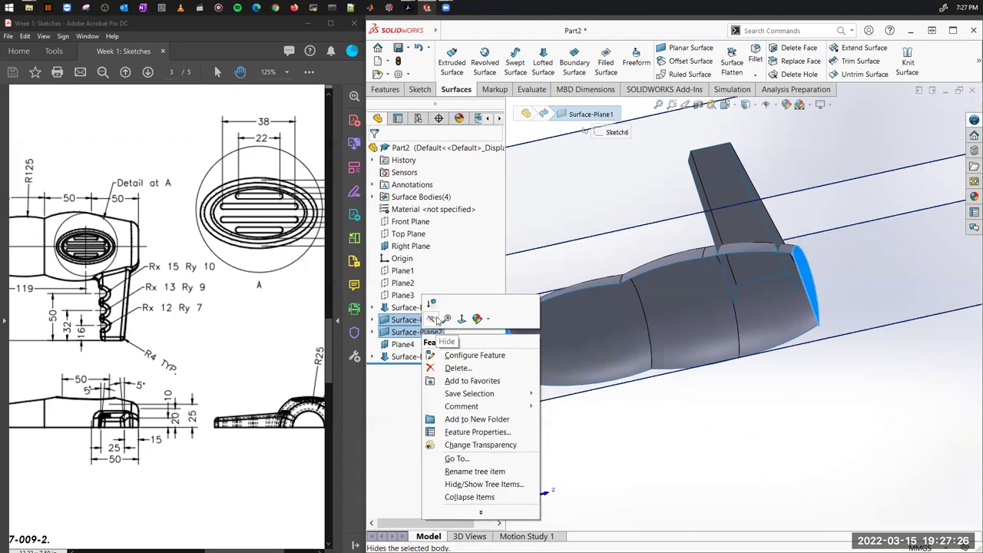
click(434, 319)
click(819, 452)
key(f)
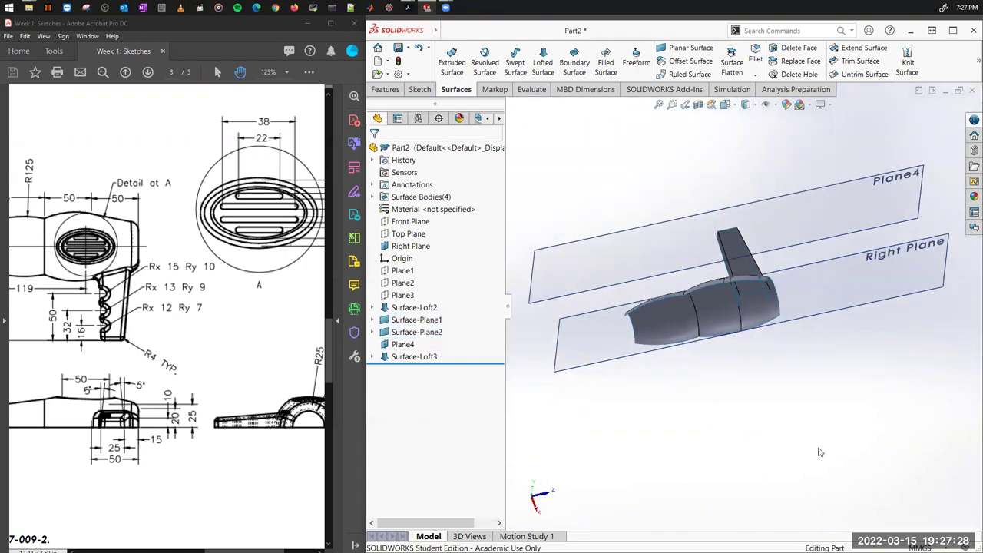
Step: Hide Right Plane and Plane4
click(845, 290)
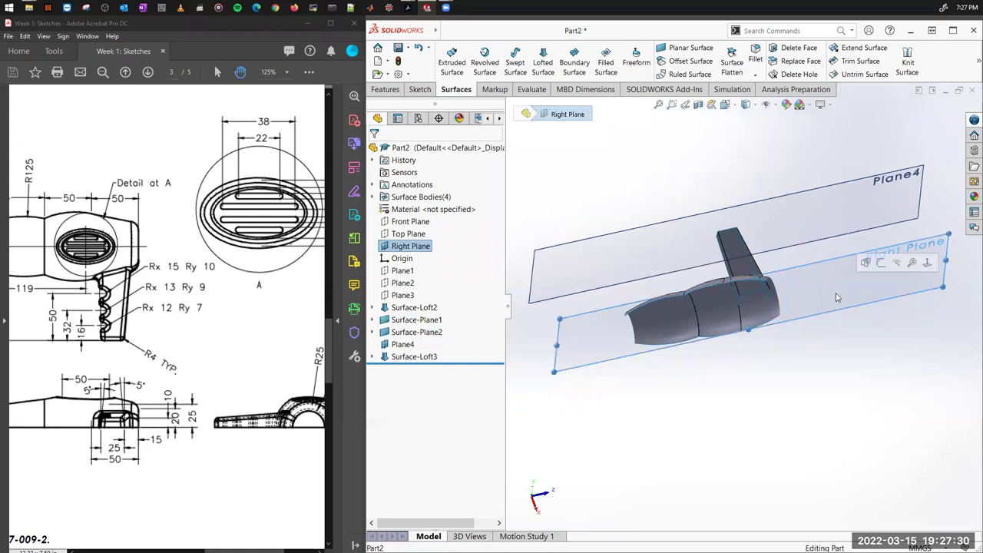
right_click(837, 292)
click(876, 278)
click(899, 188)
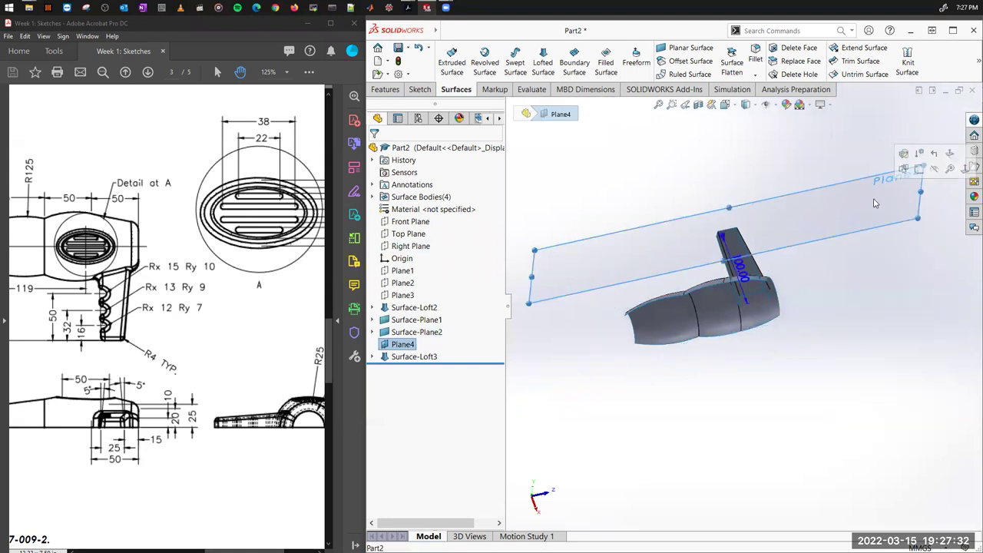
right_click(903, 192)
click(914, 184)
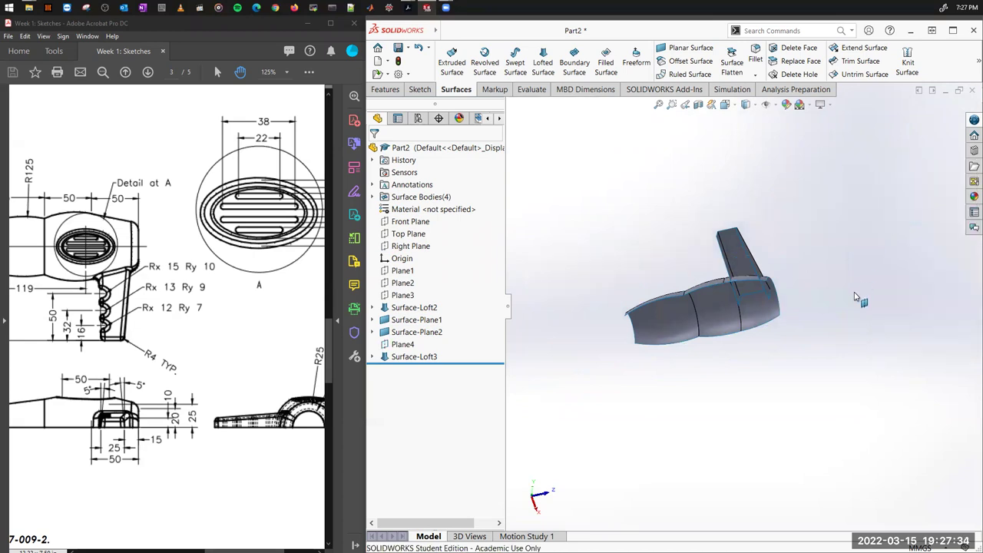
Step: Orbit the dryer to review the end caps and new loft against the body
middle_drag(799, 301, 722, 366)
click(415, 320)
ctrl+click(414, 333)
right_click(415, 333)
key(Escape)
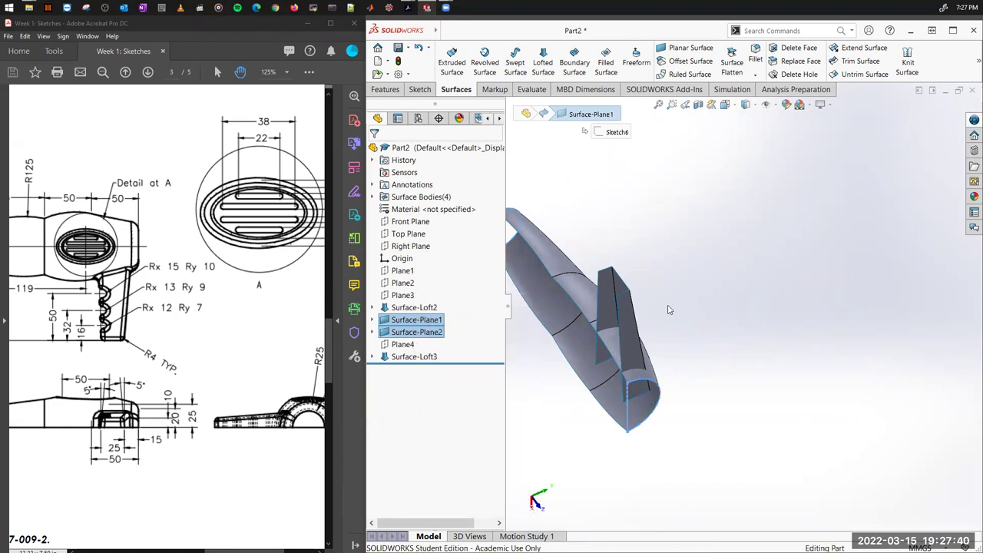
click(740, 380)
middle_drag(740, 380, 613, 326)
scroll(733, 334, down, 3)
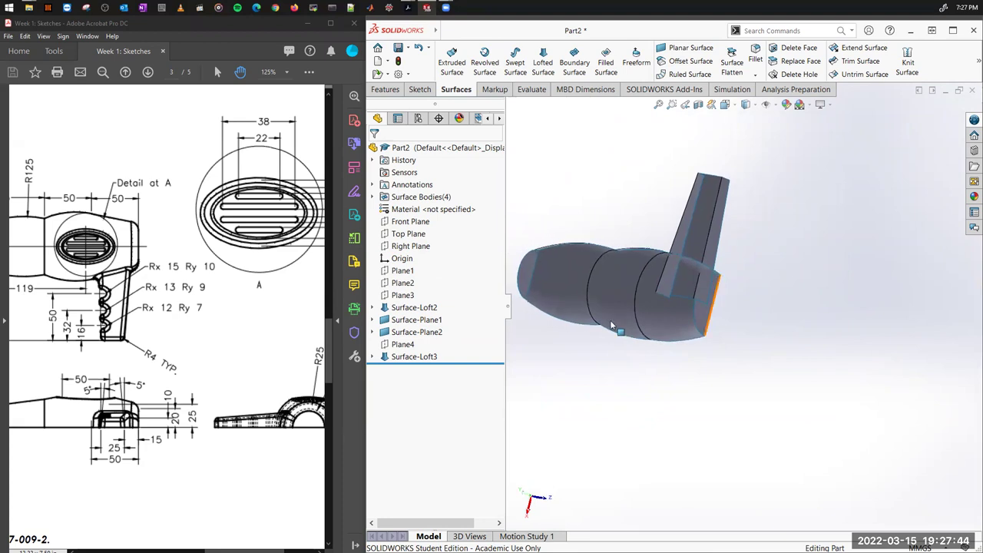
click(861, 62)
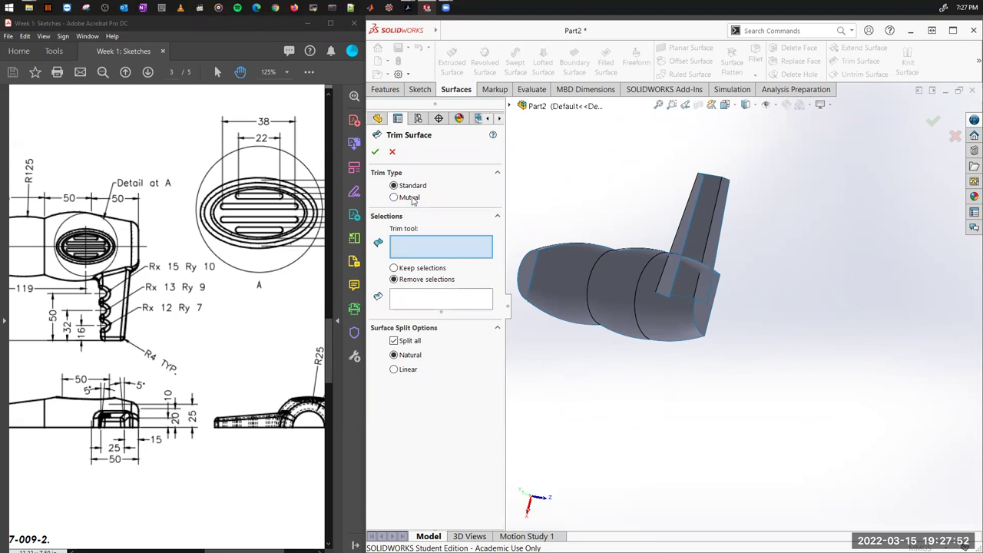
Step: Set up a mutual surface trim between the body and handle surfaces
middle_drag(645, 228, 646, 250)
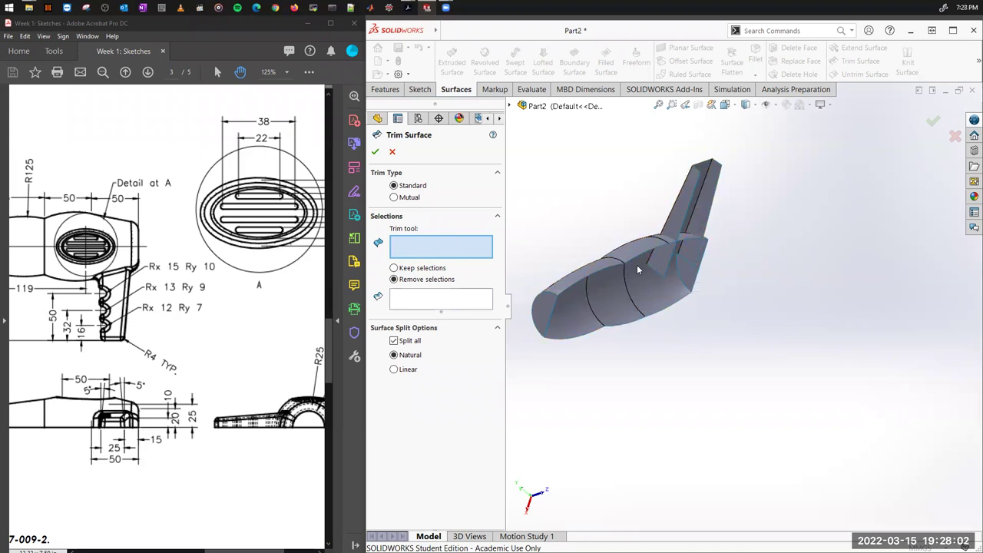
click(394, 198)
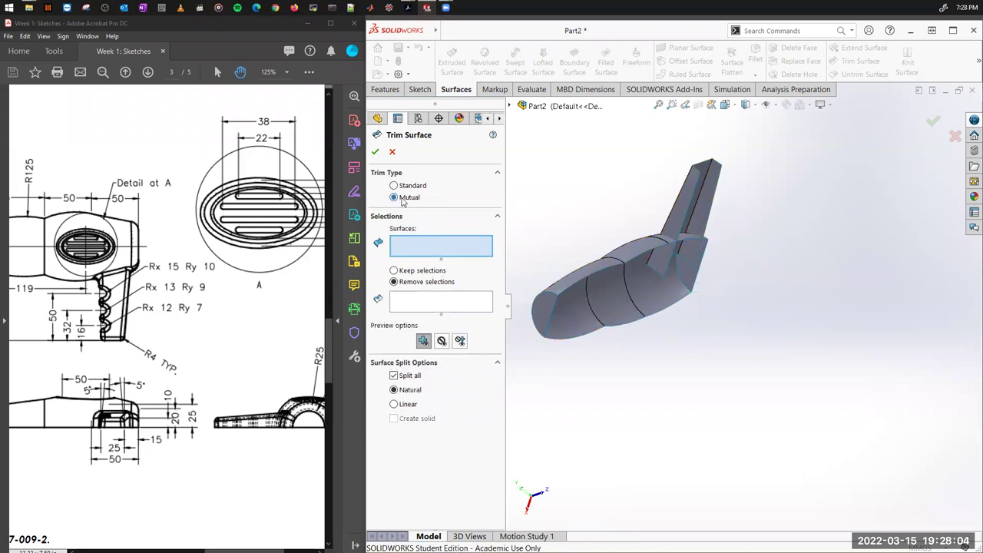
click(647, 255)
click(683, 210)
middle_drag(757, 222, 747, 168)
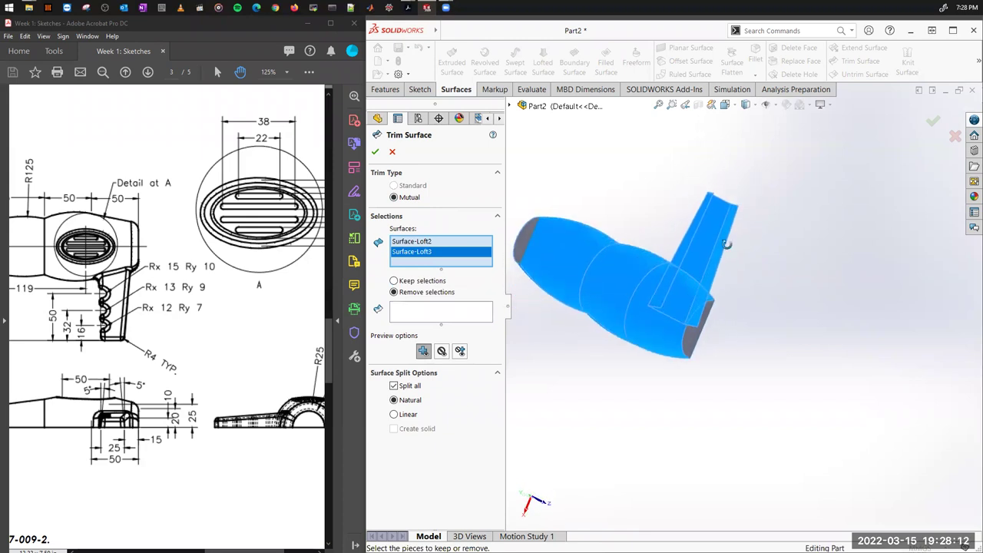
scroll(750, 230, down, 3)
middle_drag(753, 287, 710, 309)
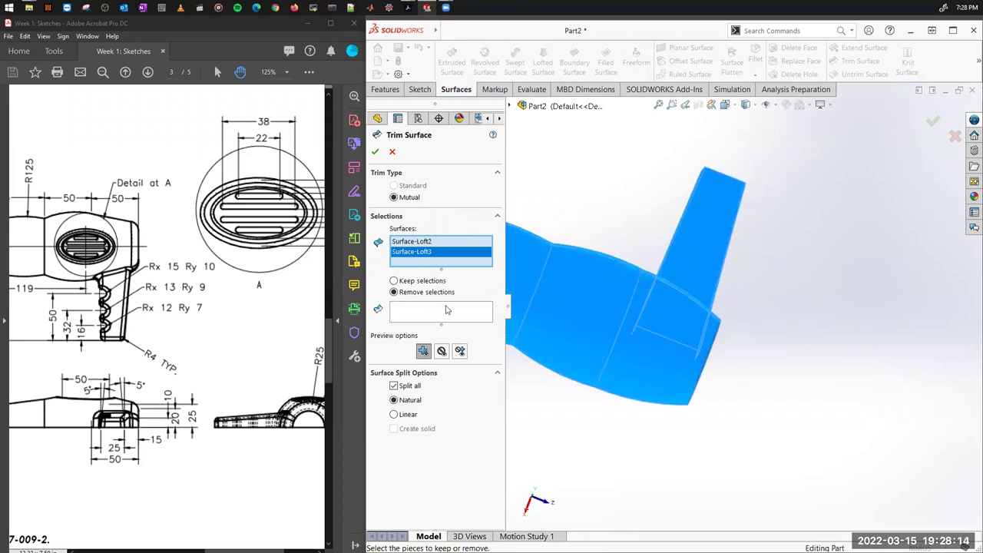
Step: Remove the handle piece inside the body and the body patch under the handle
click(445, 310)
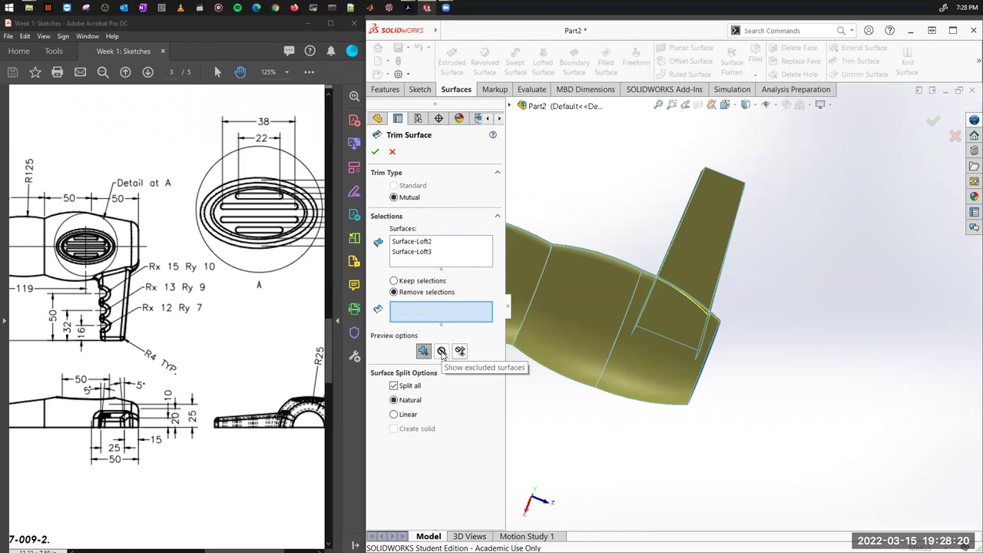
click(442, 352)
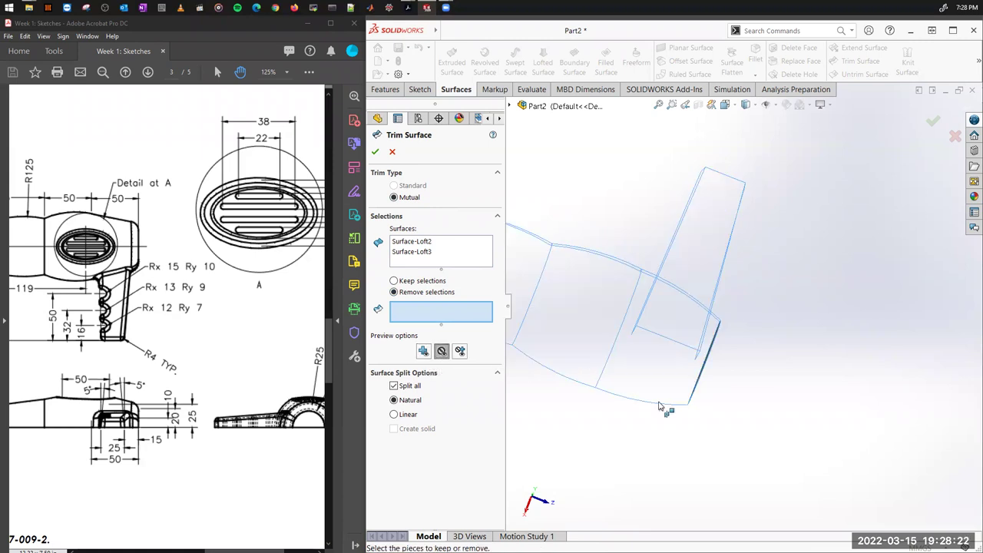
middle_drag(785, 417, 670, 309)
scroll(670, 309, down, 4)
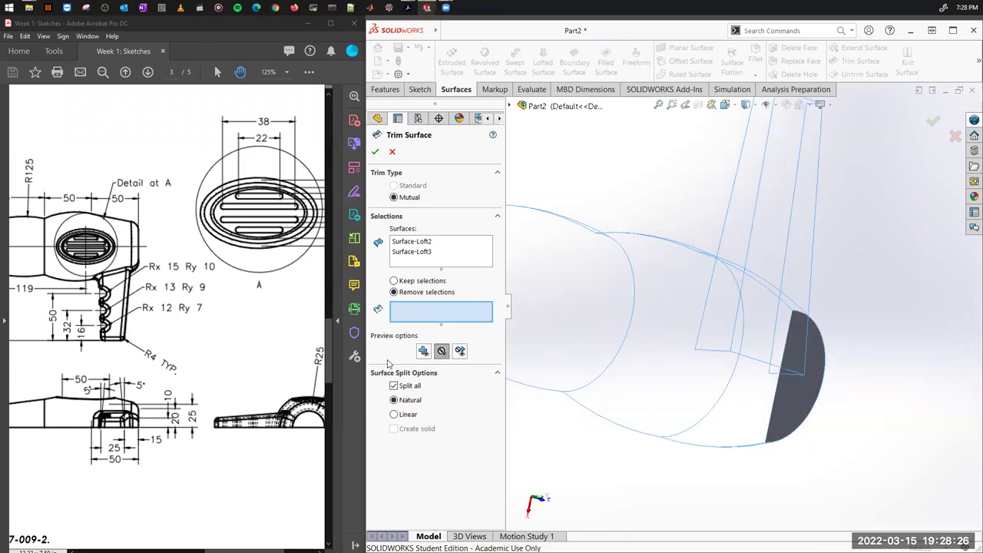
click(424, 351)
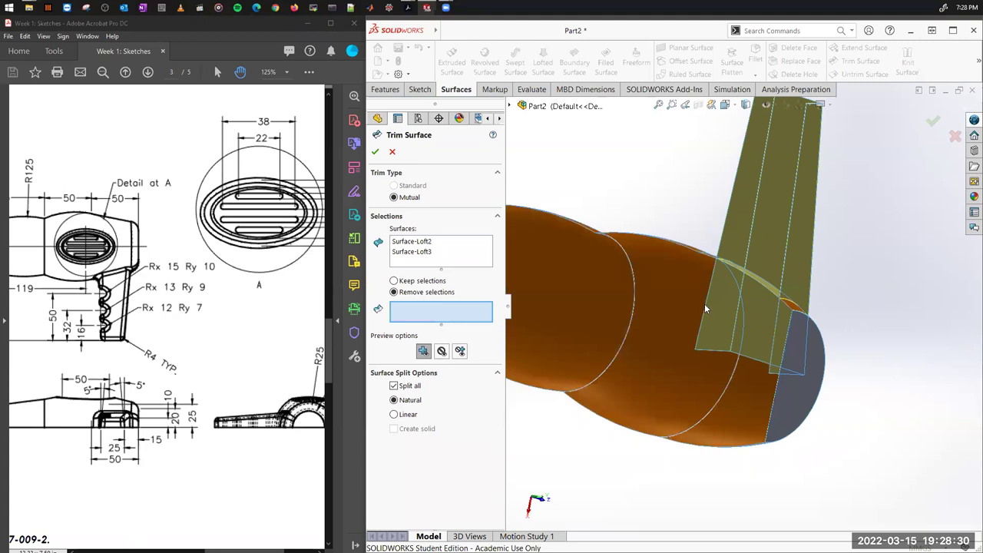
click(718, 307)
middle_drag(718, 306, 773, 346)
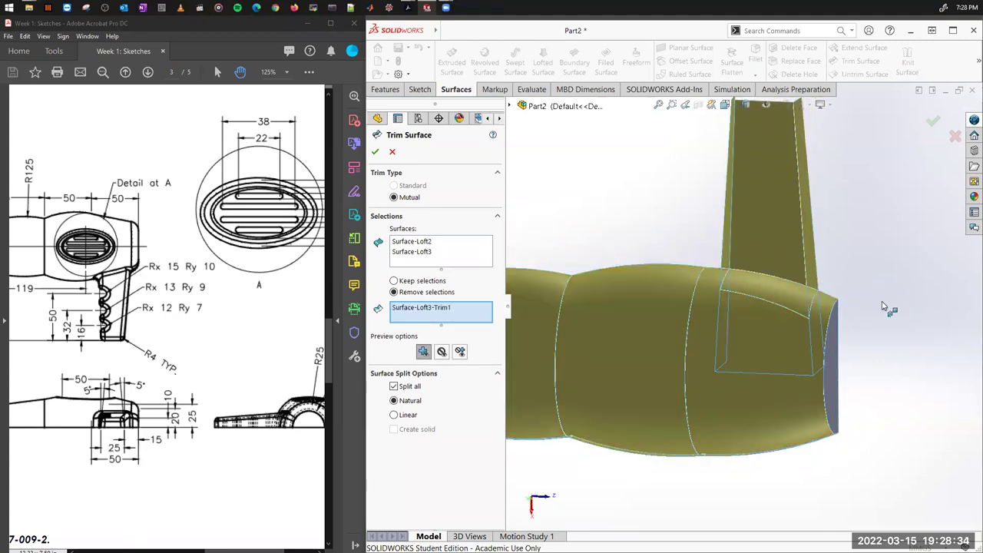
click(781, 282)
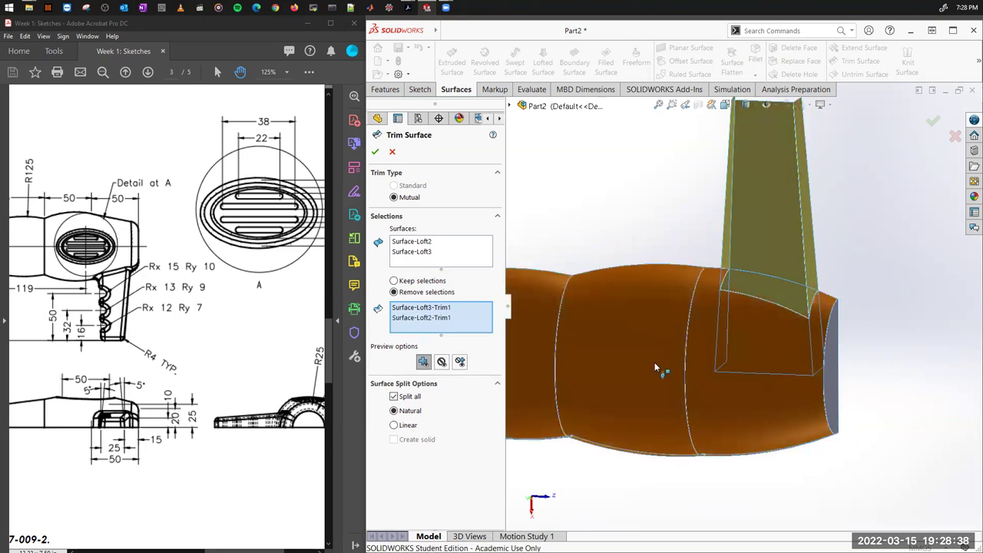
click(443, 362)
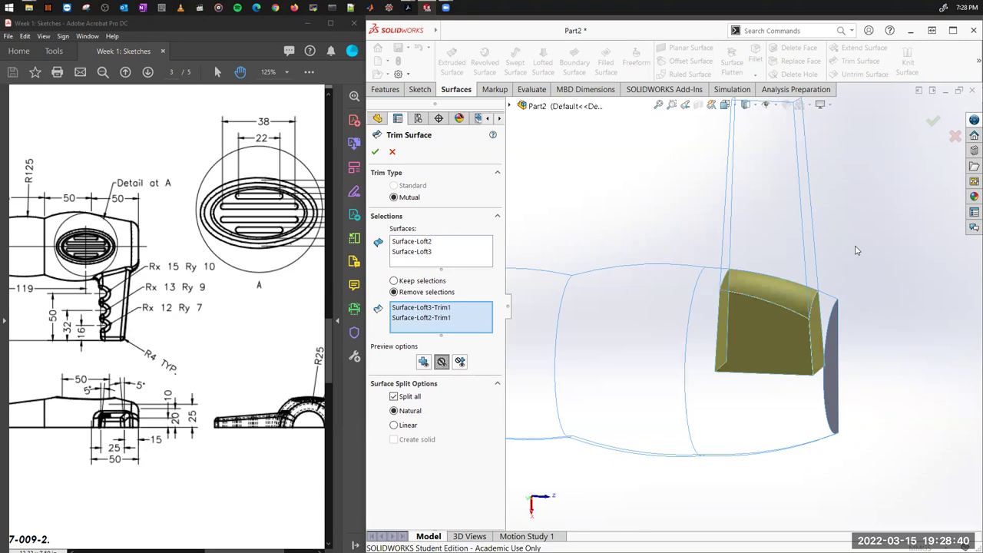
mouse_move(815, 392)
middle_down()
mouse_move(817, 466)
mouse_move(832, 419)
mouse_move(799, 390)
middle_up()
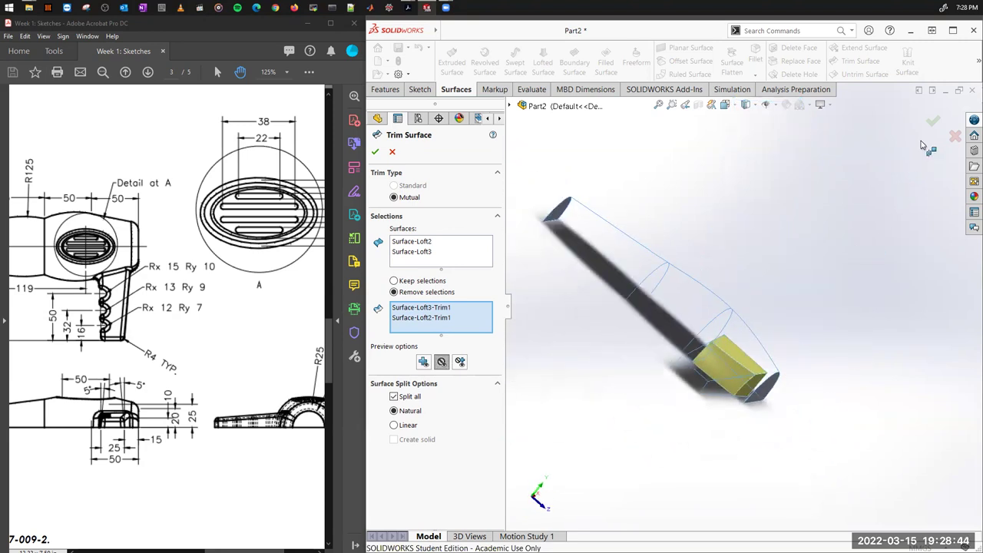
click(935, 121)
middle_drag(823, 407, 625, 402)
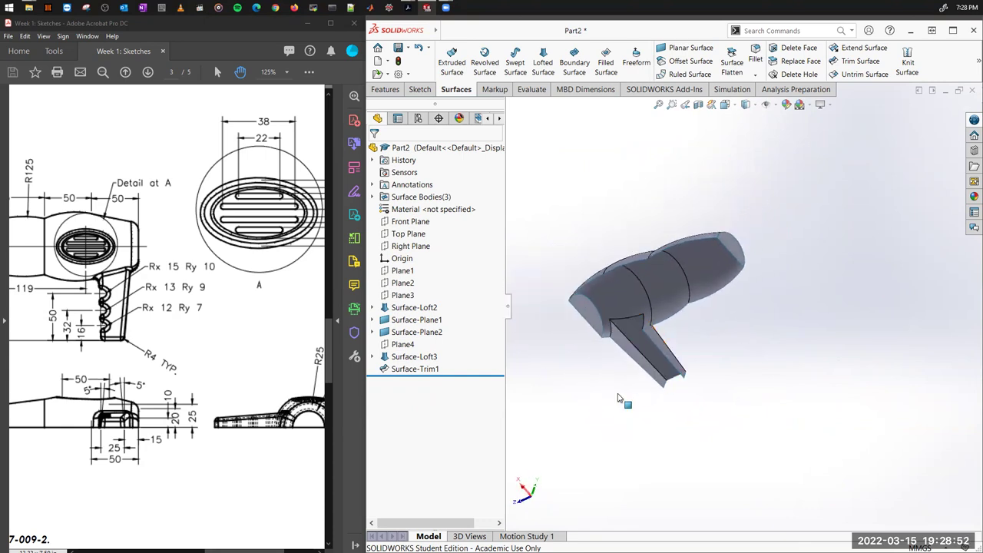
scroll(637, 402, down, 2)
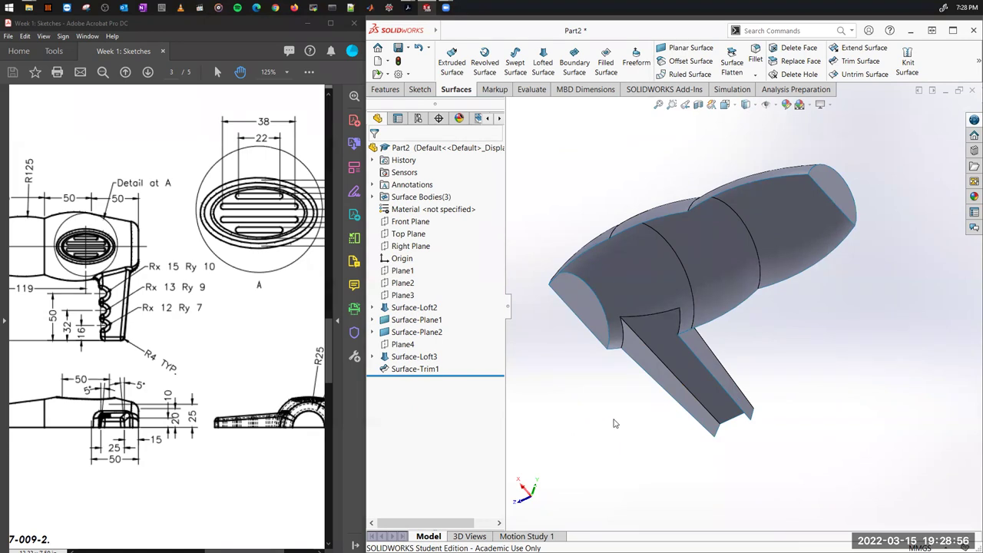
middle_drag(629, 383, 634, 219)
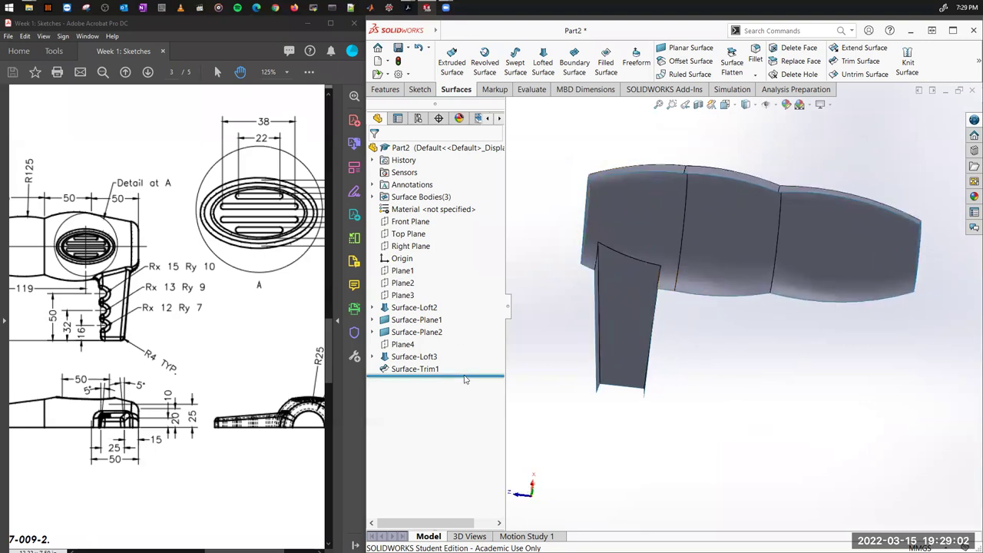
drag(465, 378, 466, 364)
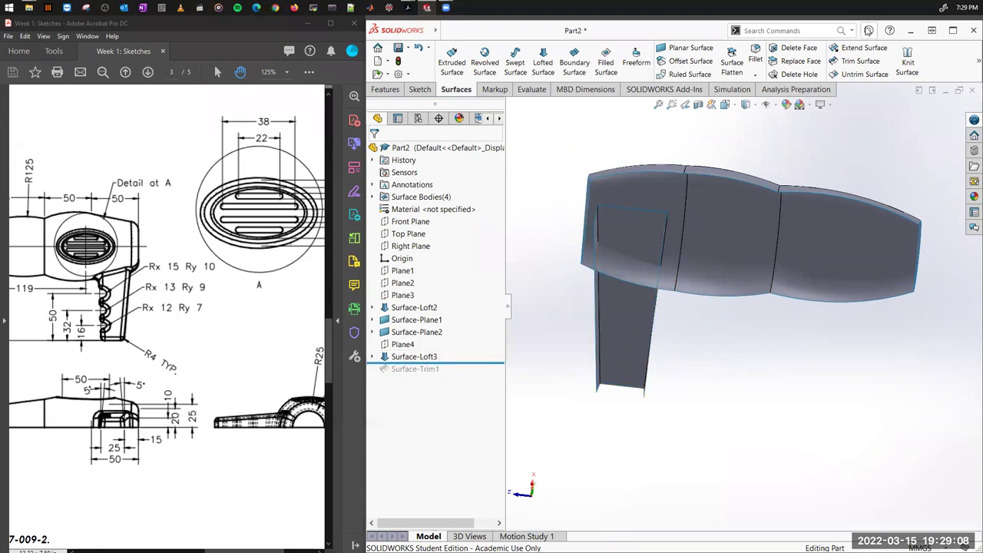
click(862, 61)
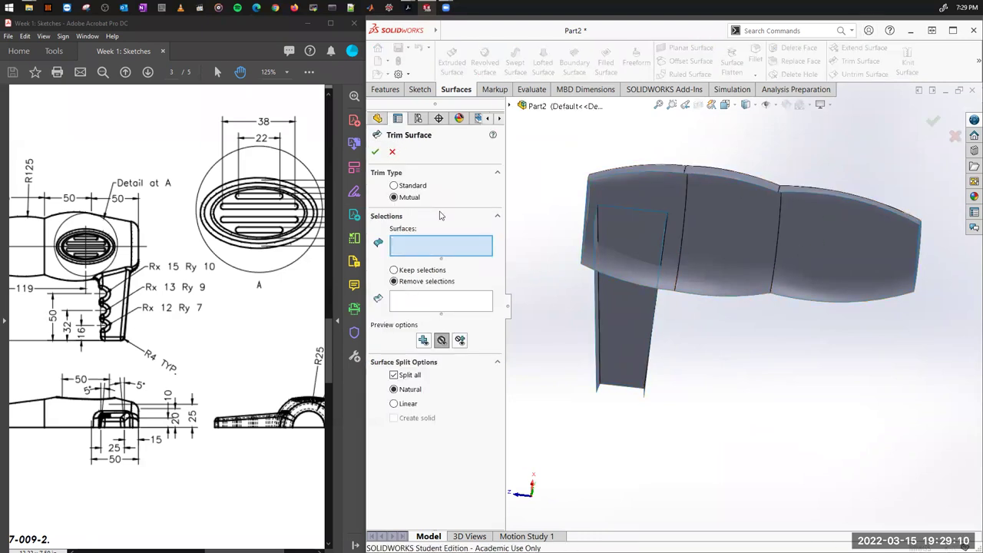
click(394, 186)
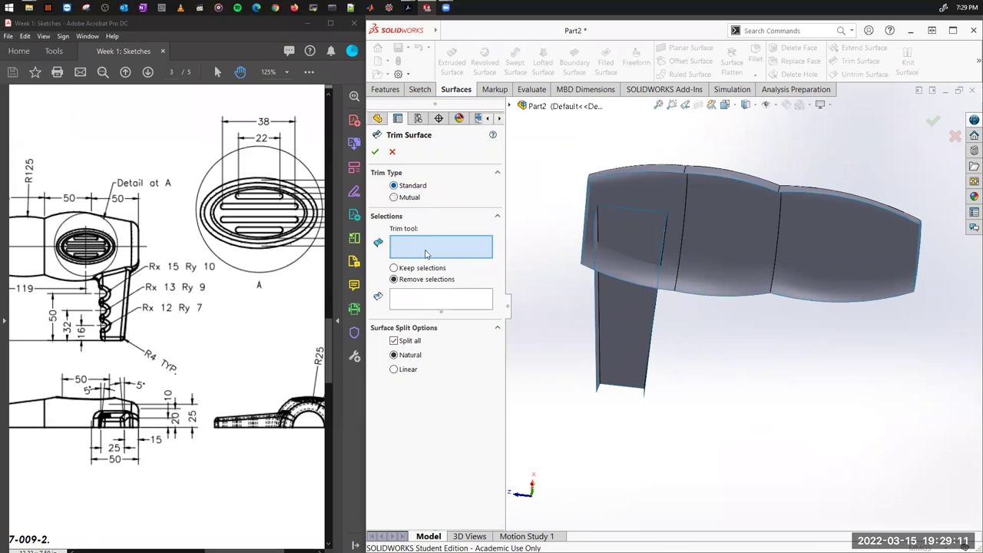
click(763, 225)
middle_drag(753, 293, 702, 303)
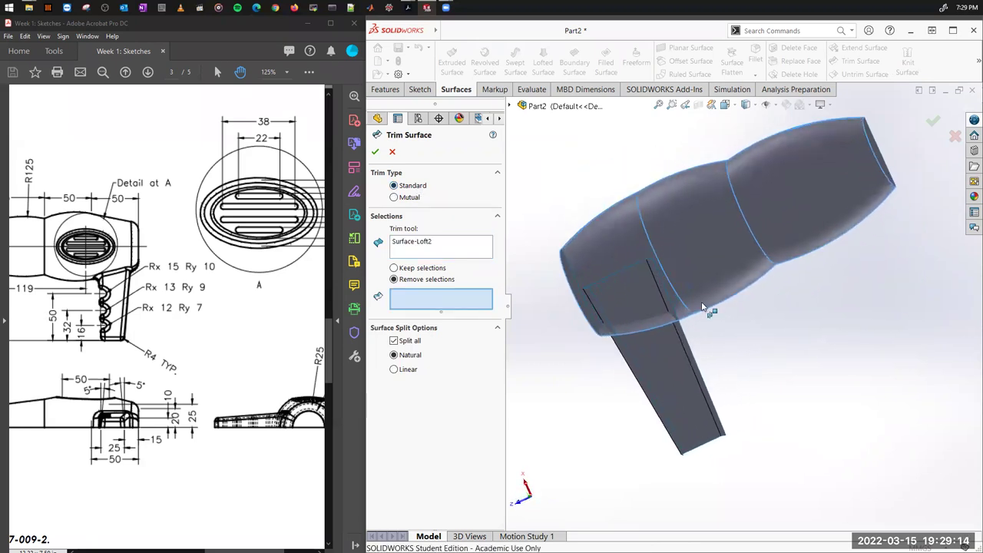
click(644, 297)
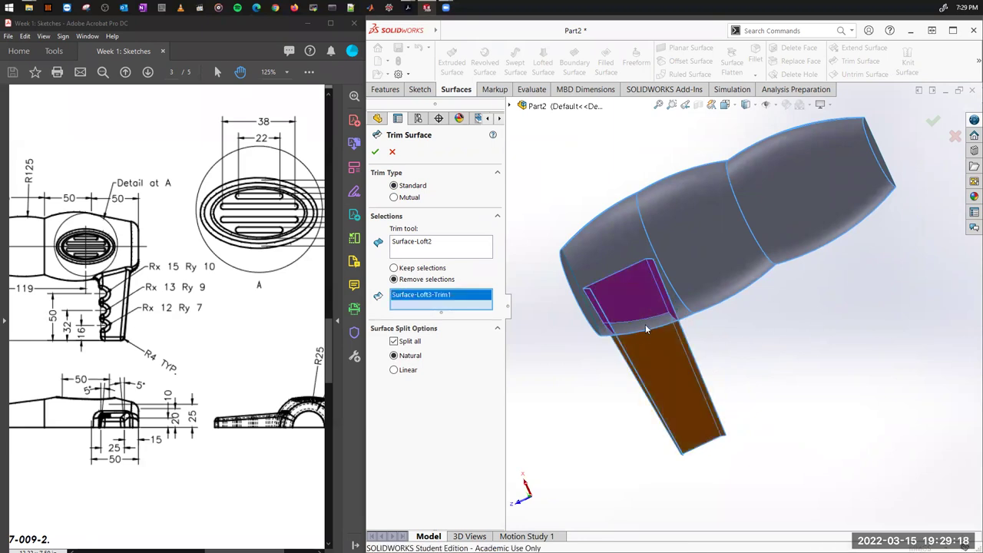
click(375, 152)
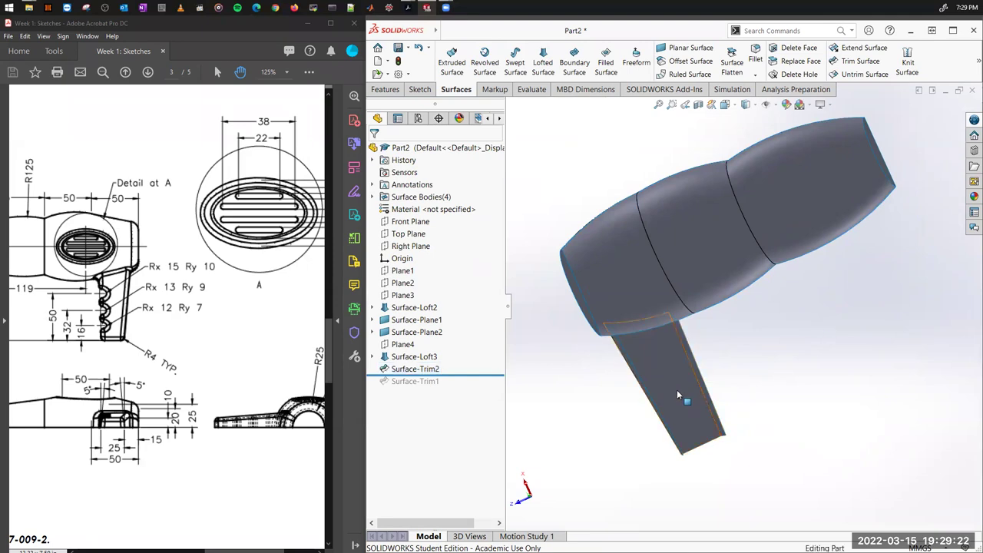
click(672, 332)
click(772, 314)
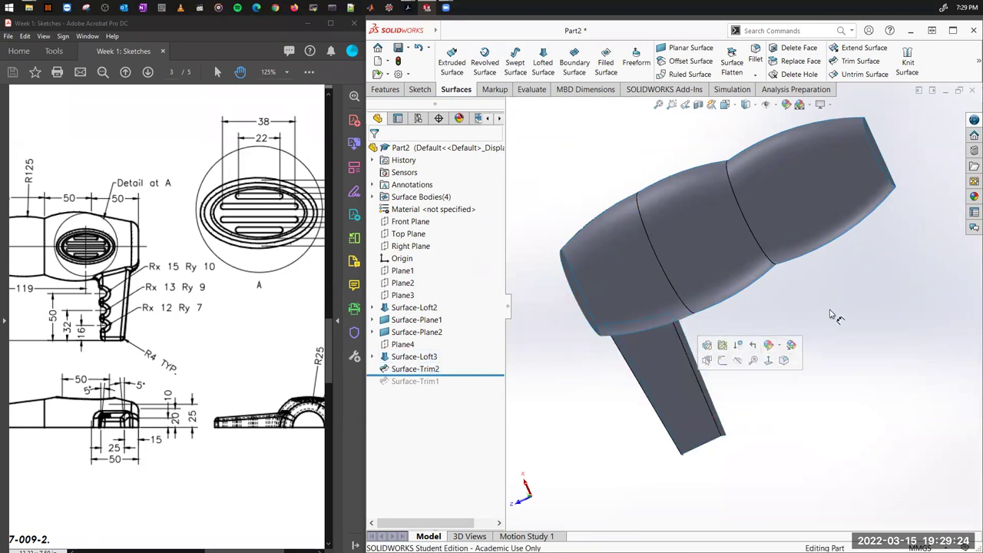
key(ctrl+z)
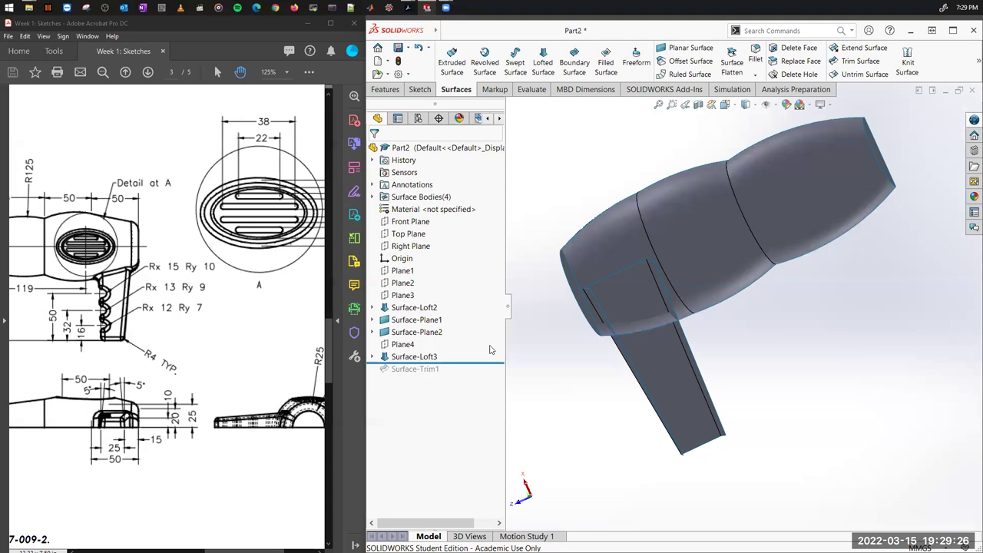
drag(477, 375, 468, 380)
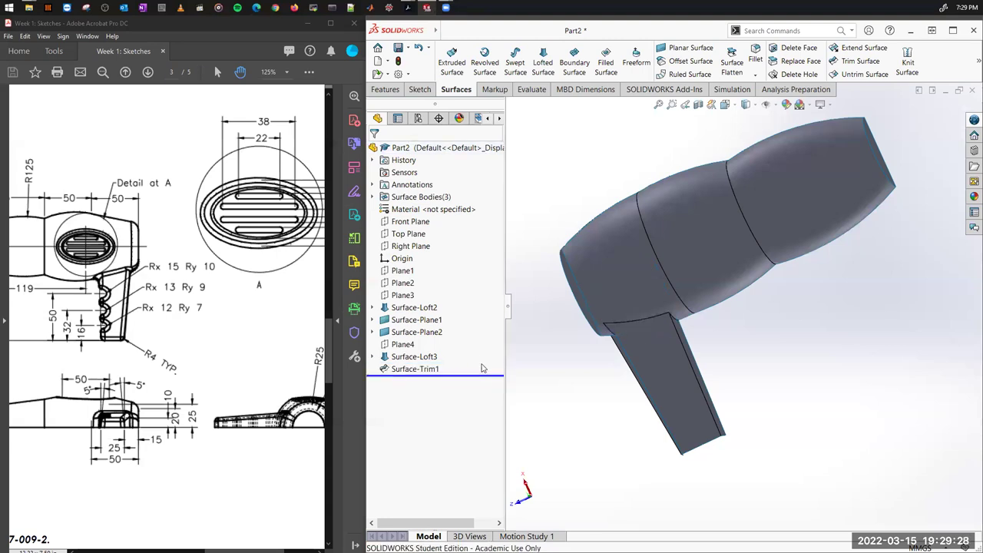
Step: Pan the reference drawing to the Detail A vent view and tilt the dryer model
middle_drag(644, 403, 705, 397)
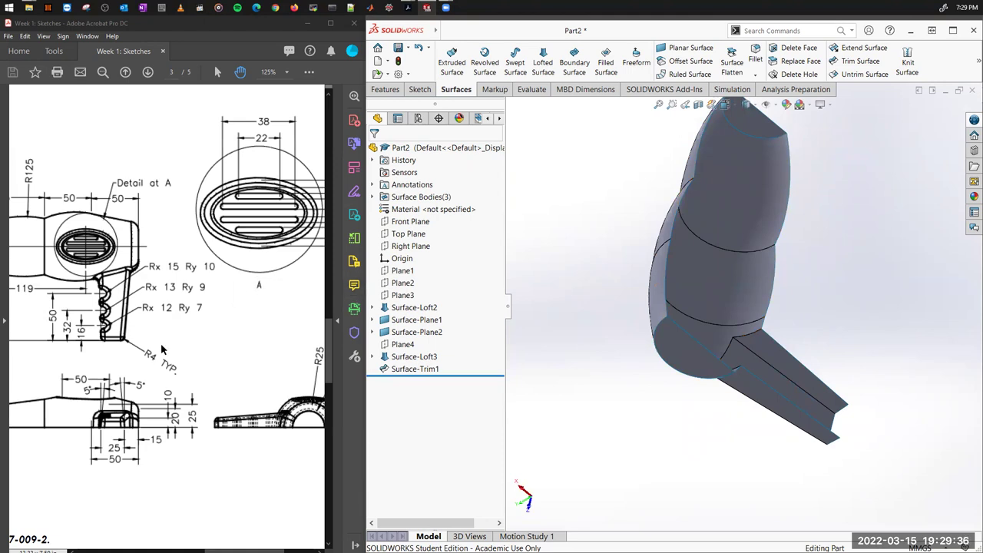
drag(111, 307, 199, 303)
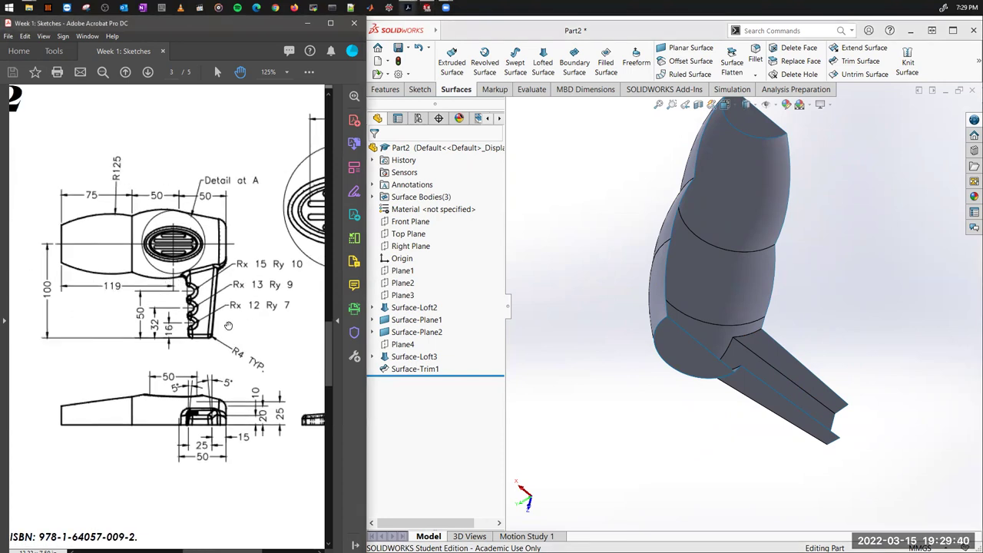
ctrl+scroll(228, 326, down, 1)
ctrl+scroll(251, 344, up, 1)
mouse_move(251, 344)
mouse_down()
mouse_move(177, 338)
mouse_move(193, 335)
mouse_up()
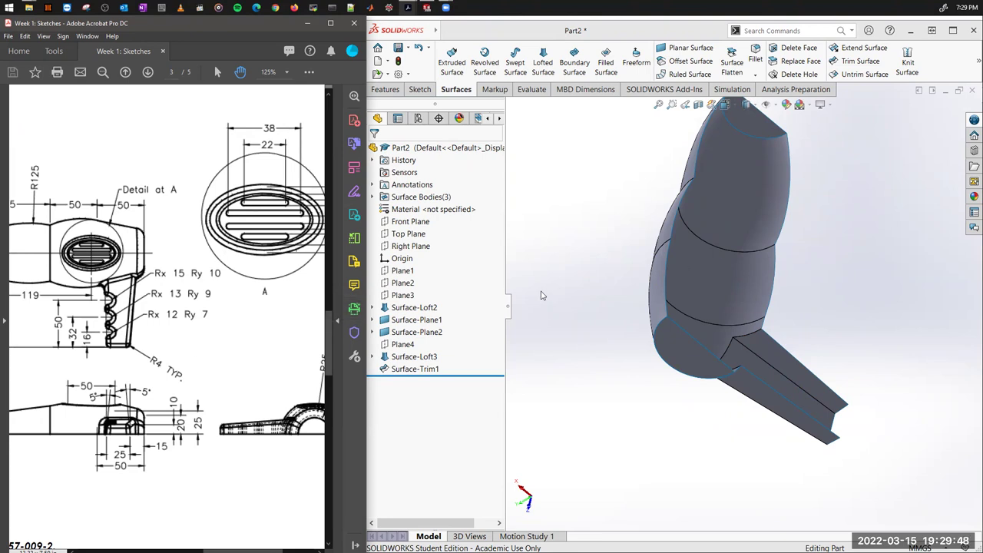
scroll(647, 278, up, 2)
middle_drag(647, 279, 853, 300)
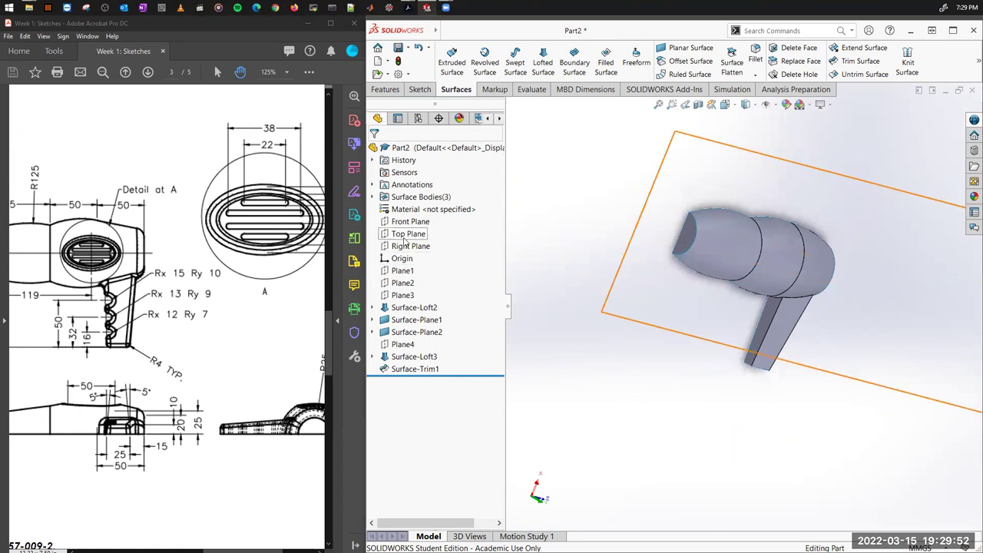
Step: Start a new sketch on the Top Plane, viewed normal to it
click(406, 235)
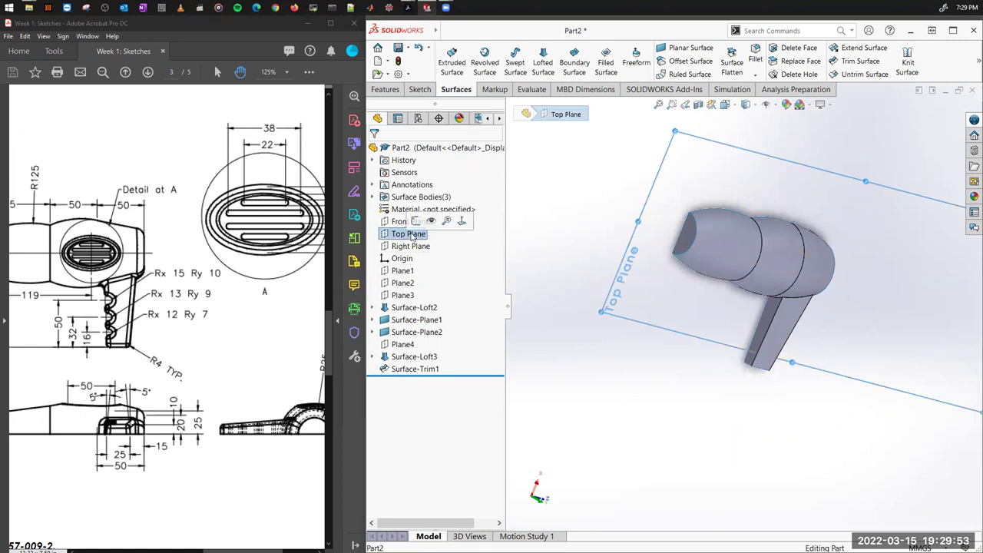
click(464, 222)
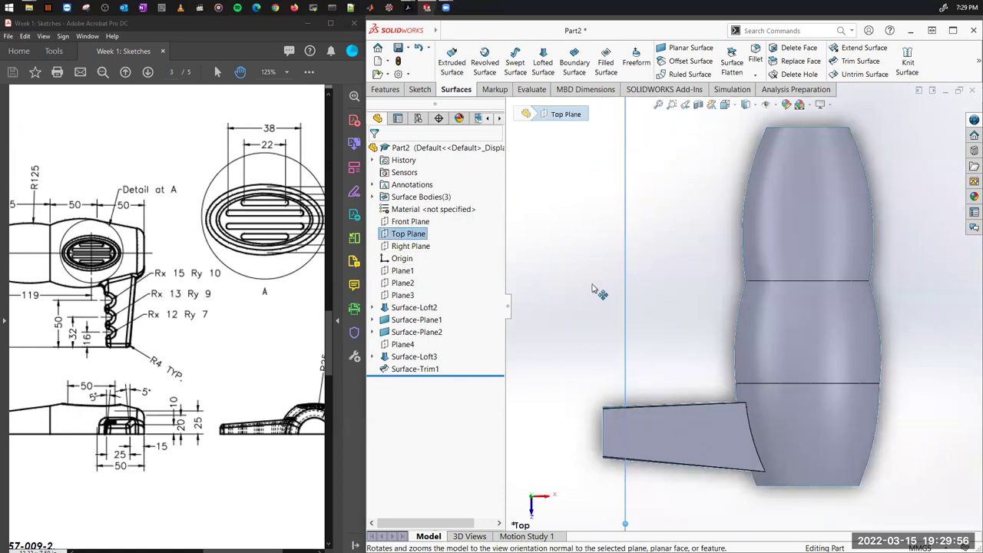
click(588, 286)
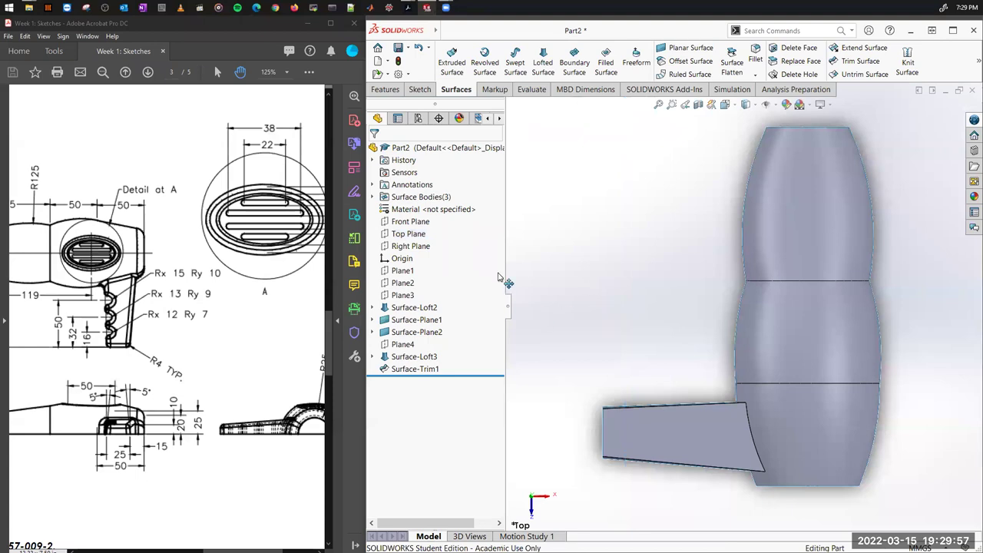
right_click(415, 238)
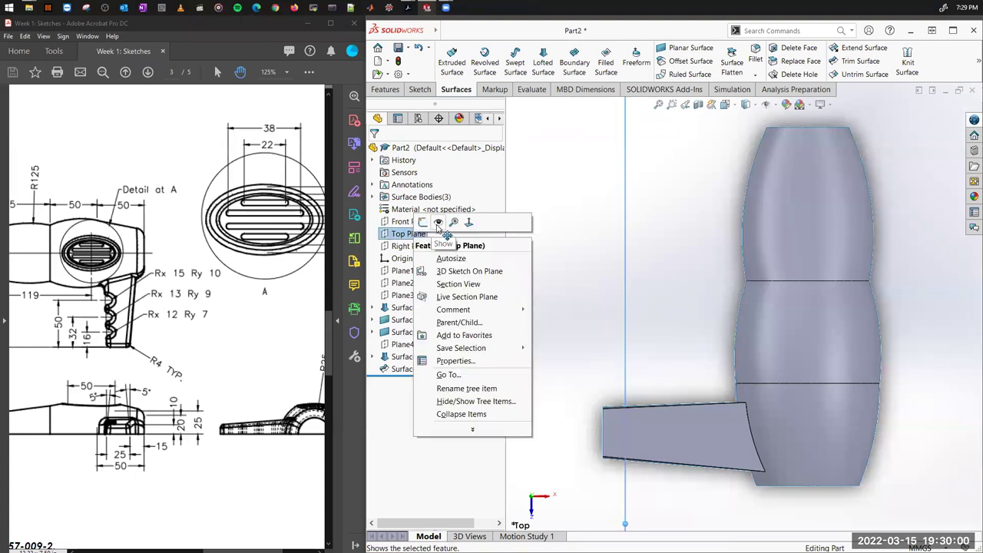
click(438, 223)
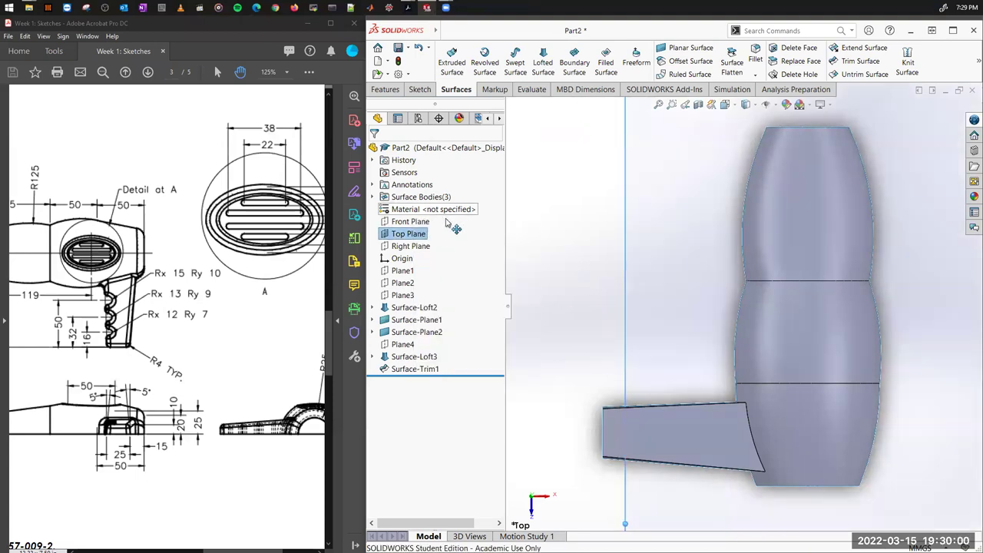
right_click(421, 238)
click(450, 218)
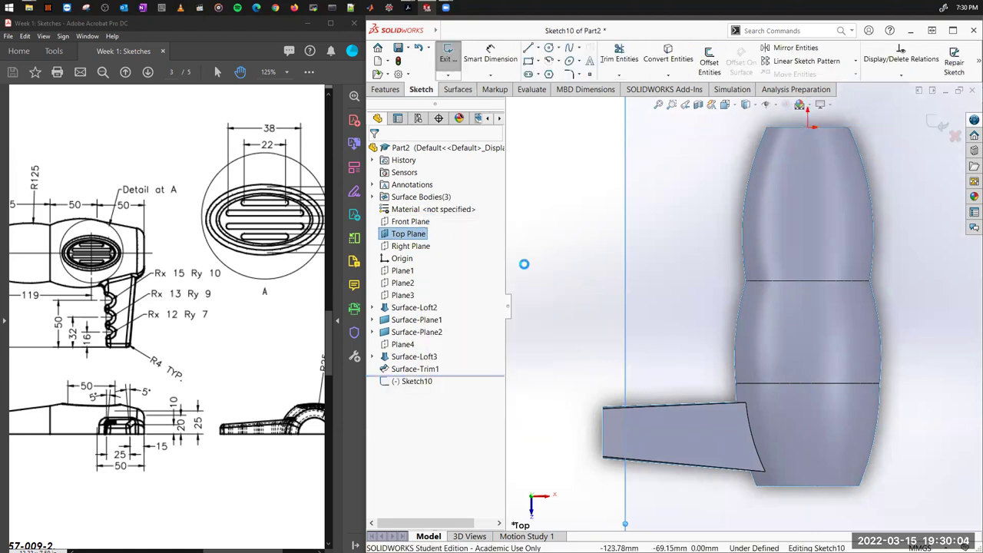
Step: Convert the spout's top edge into a construction line
click(634, 408)
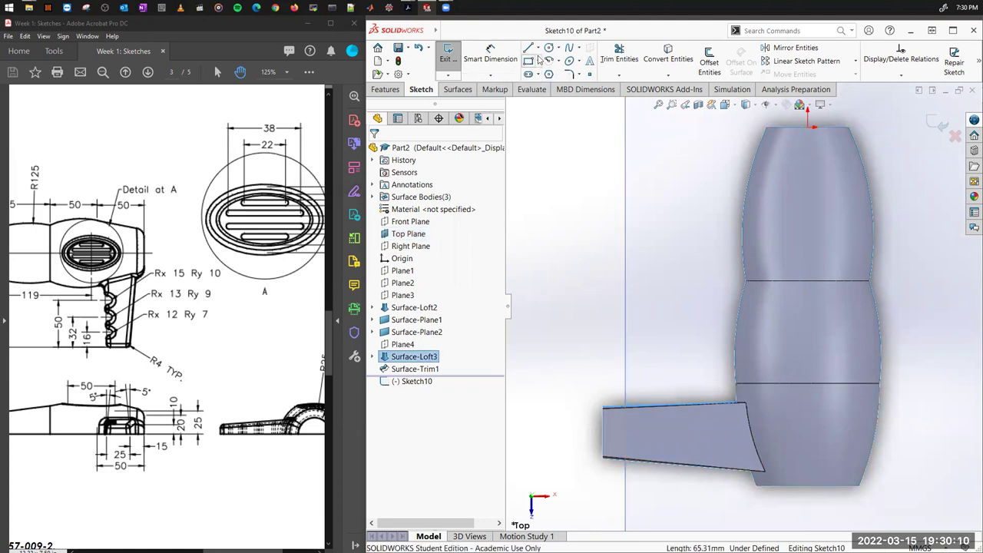
click(677, 57)
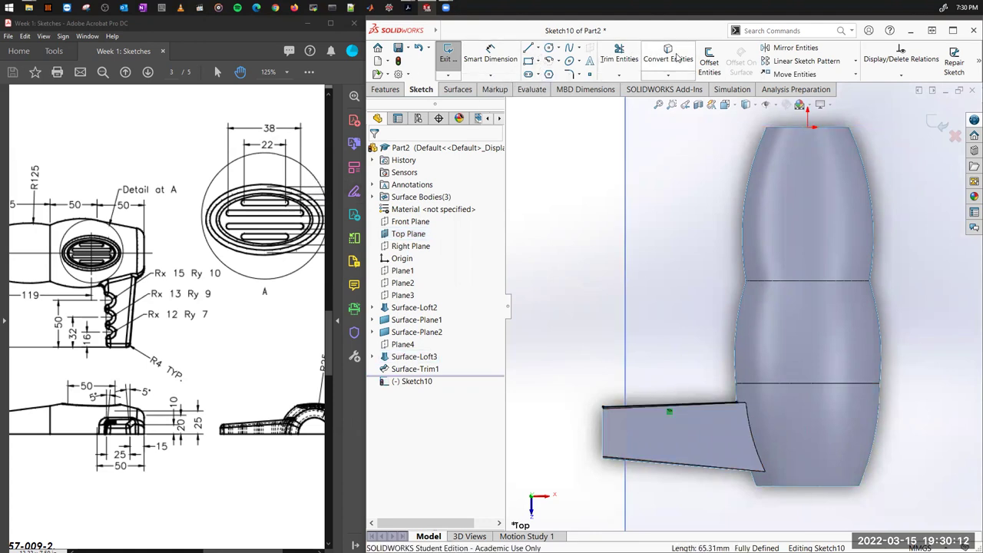
click(611, 409)
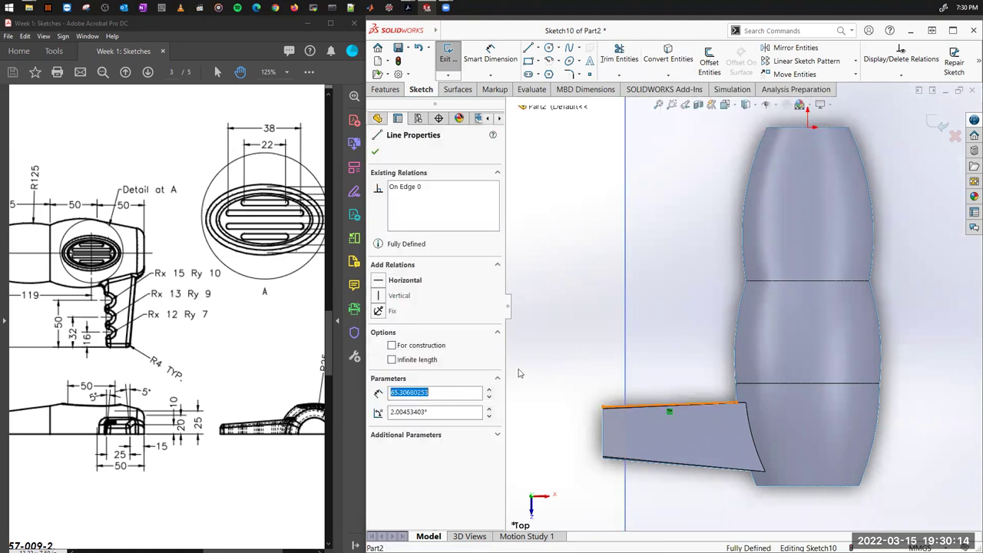
click(394, 347)
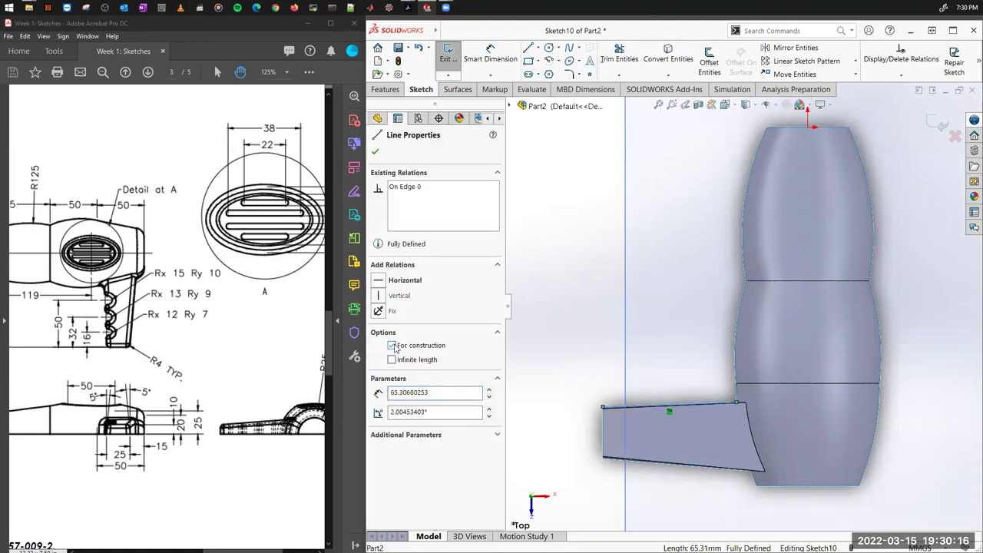
click(376, 152)
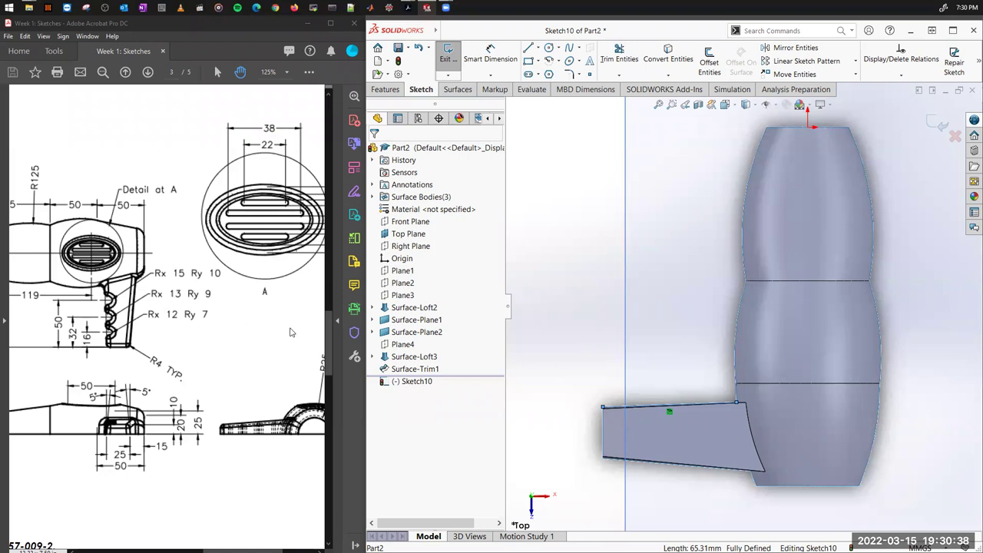
Step: Draw three vertical ellipses with centres spaced along the construction line
scroll(708, 407, down, 4)
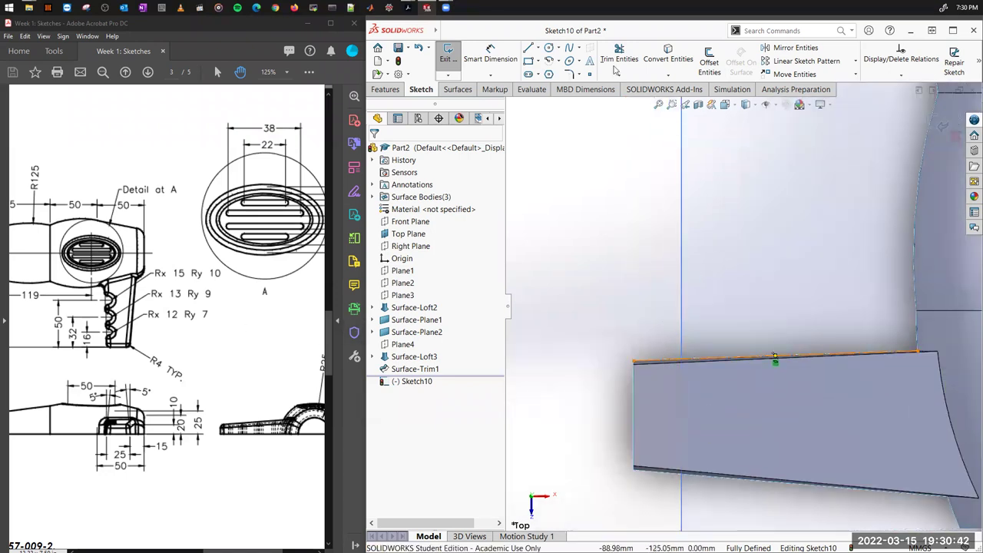
click(568, 63)
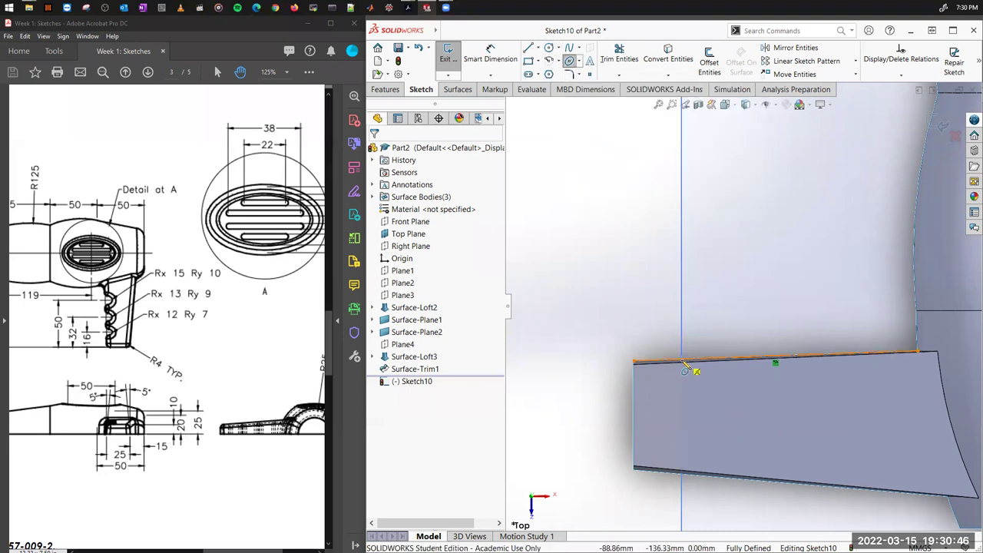
click(686, 359)
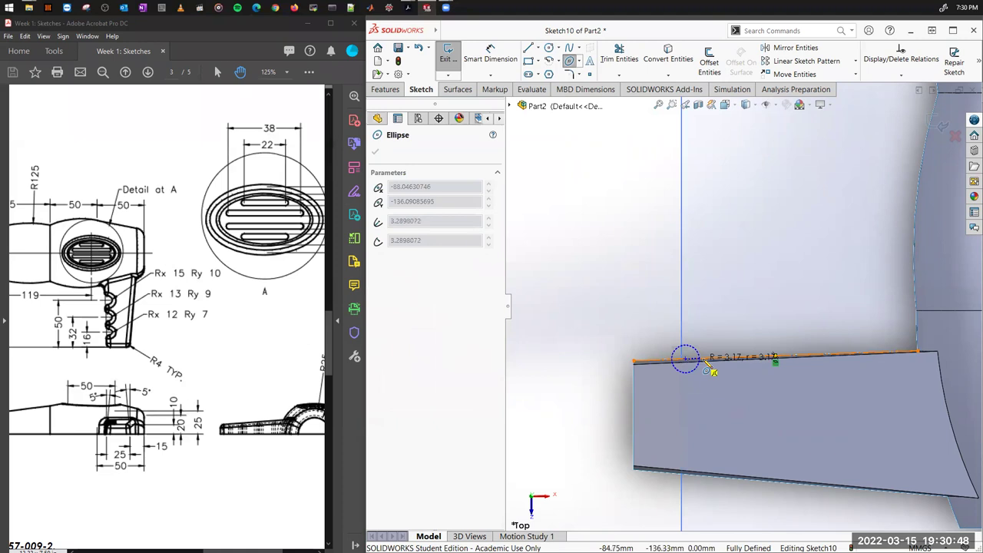
click(707, 366)
click(693, 406)
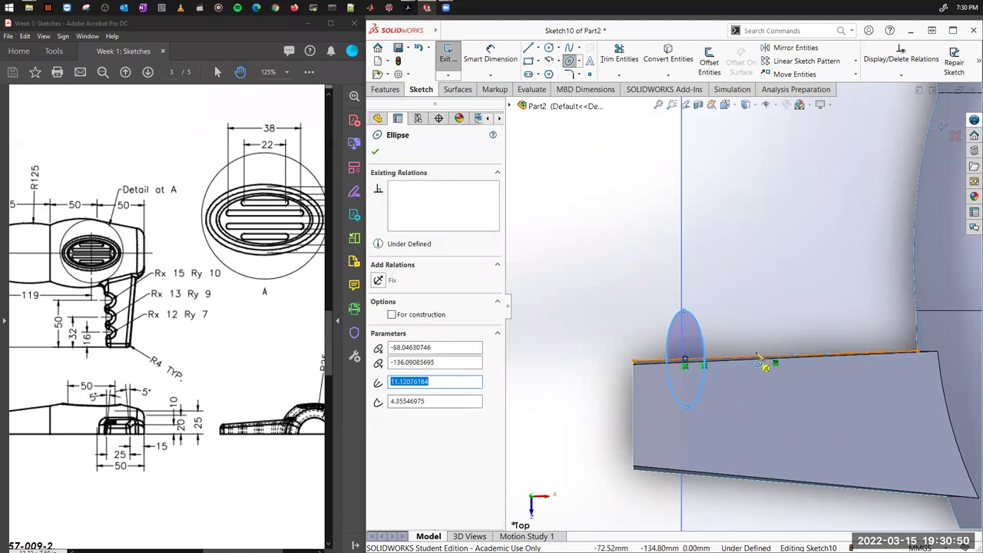
click(754, 356)
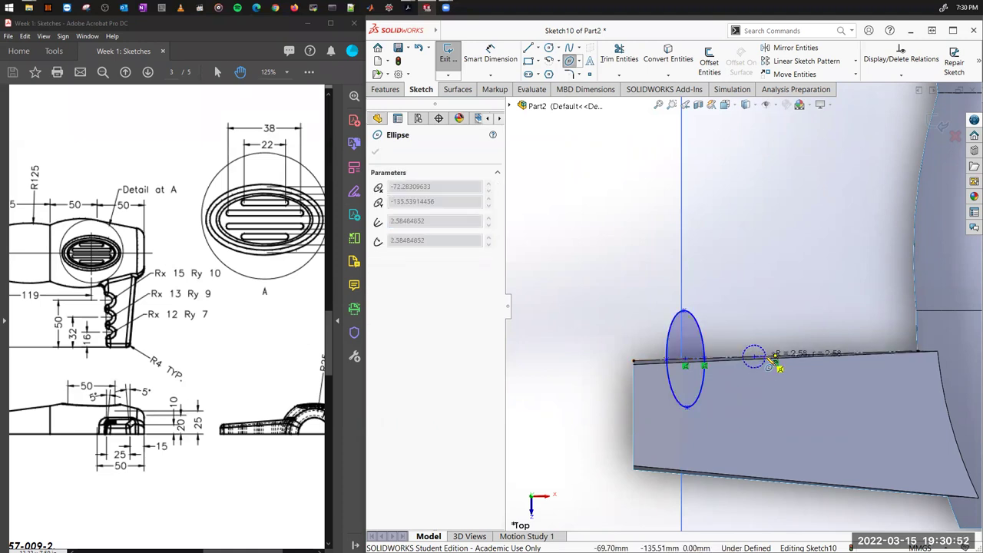
click(767, 358)
click(756, 408)
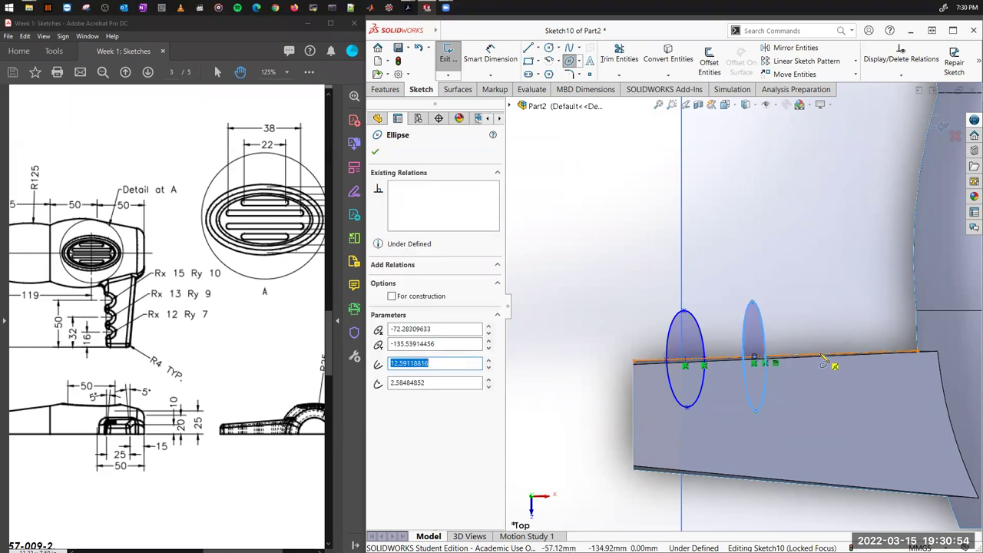
click(820, 356)
click(834, 358)
click(839, 398)
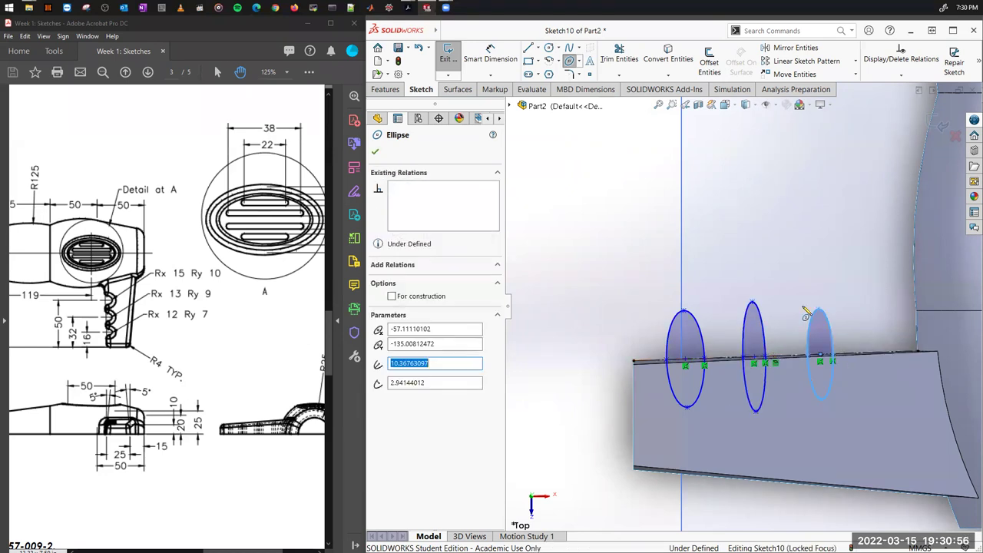
click(490, 56)
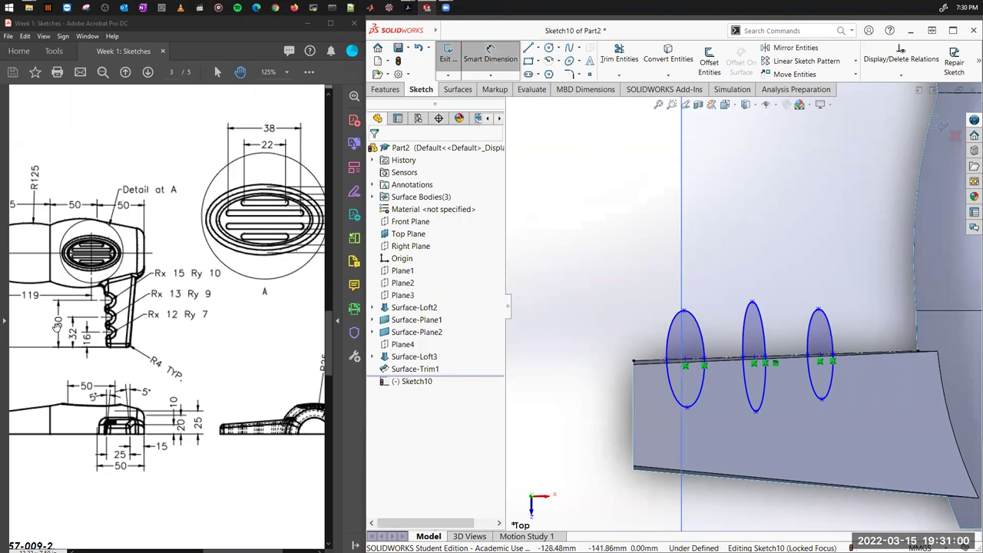
Step: Dimension each ellipse centre from the construction line's left end: 16, 32 and 50 mm
click(634, 392)
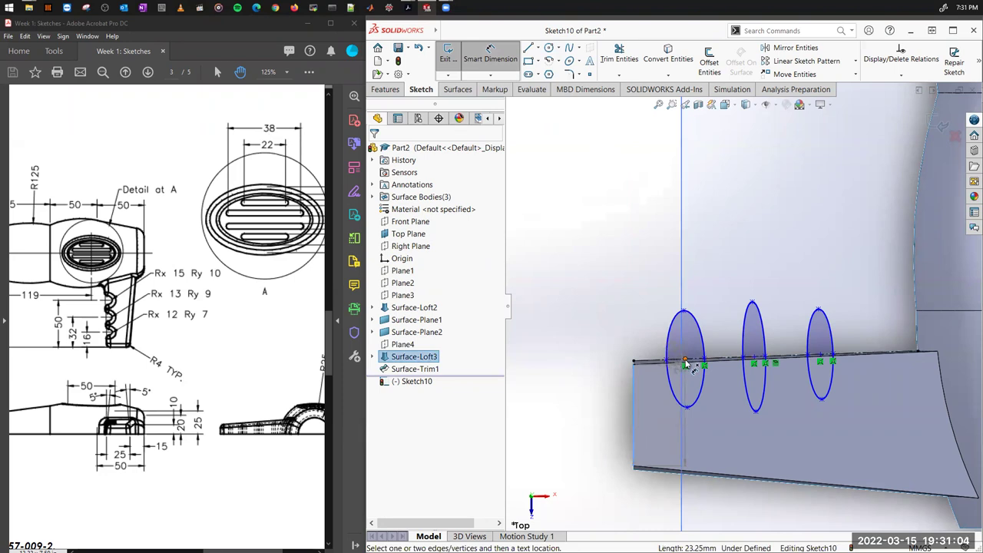
click(685, 360)
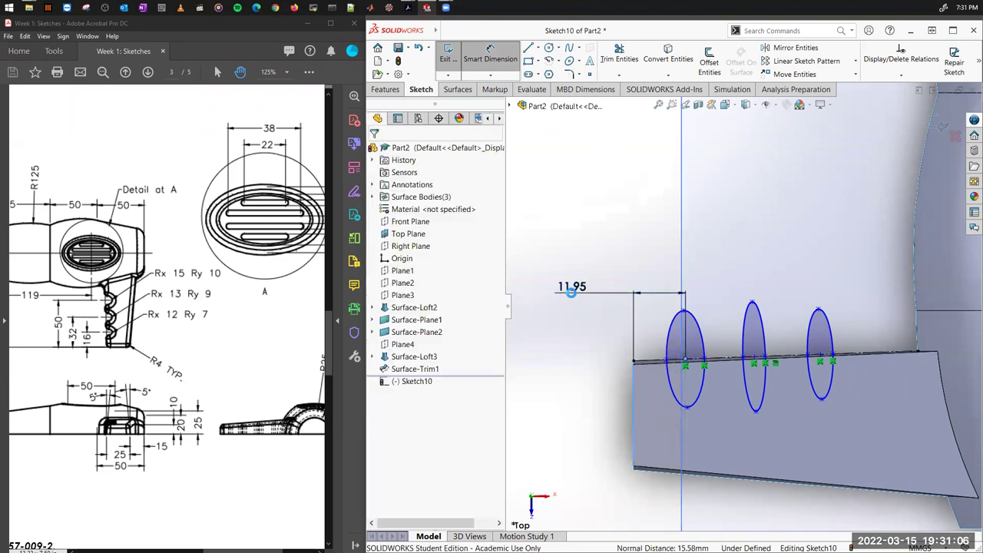
click(570, 292)
text(16)
key(Return)
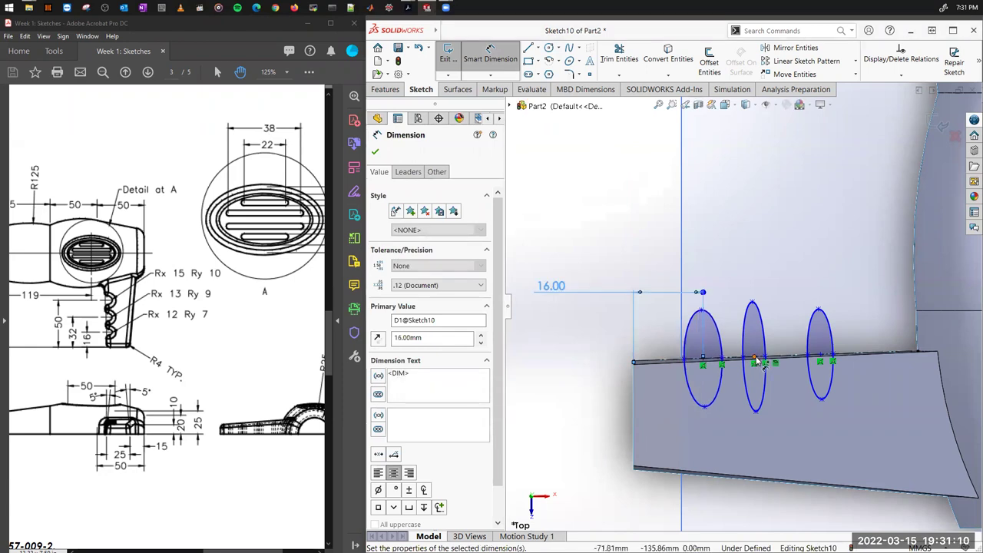
click(634, 380)
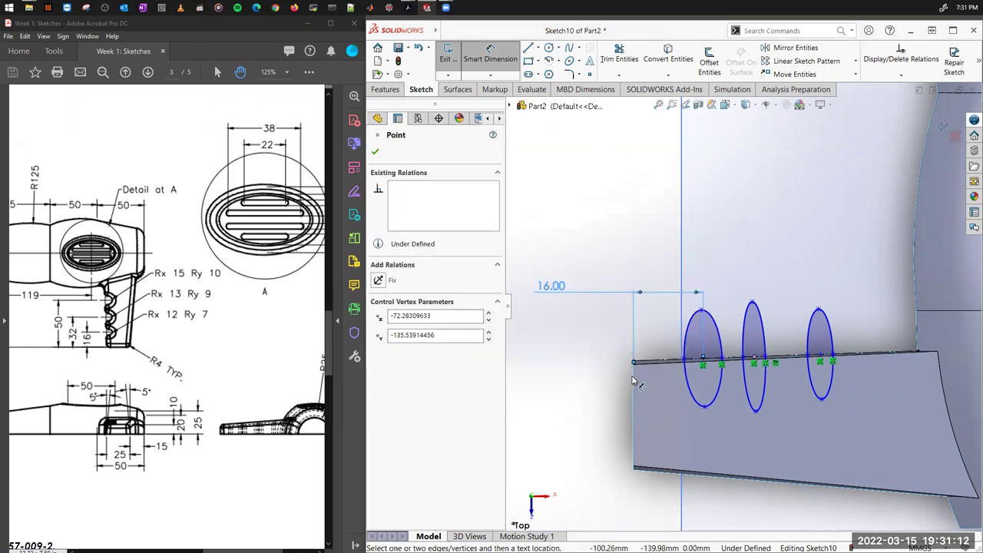
click(637, 386)
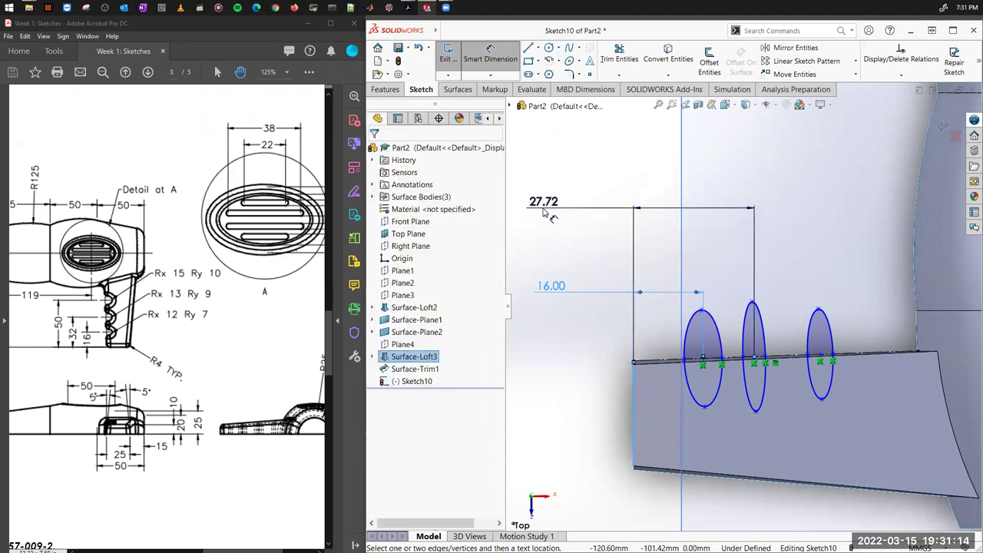
click(546, 216)
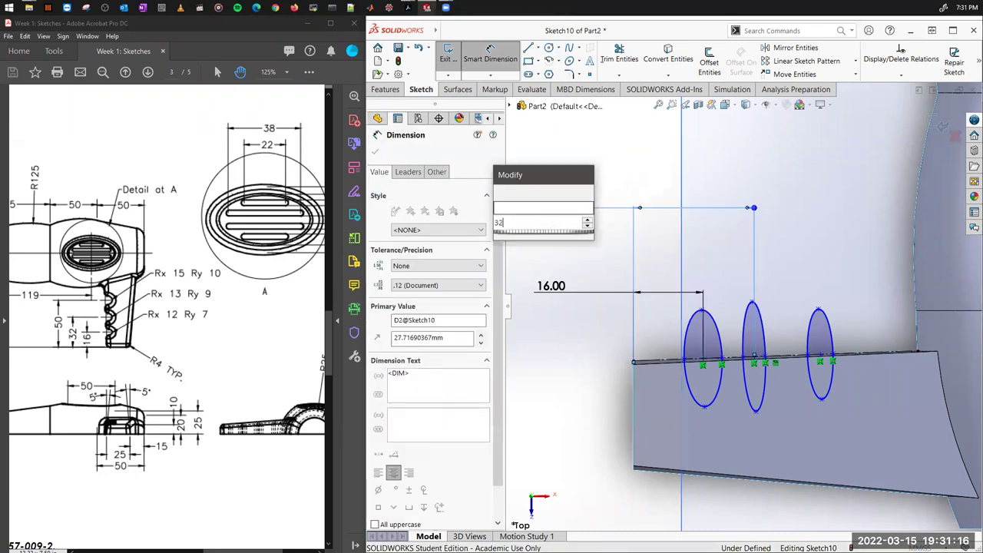
key(Escape)
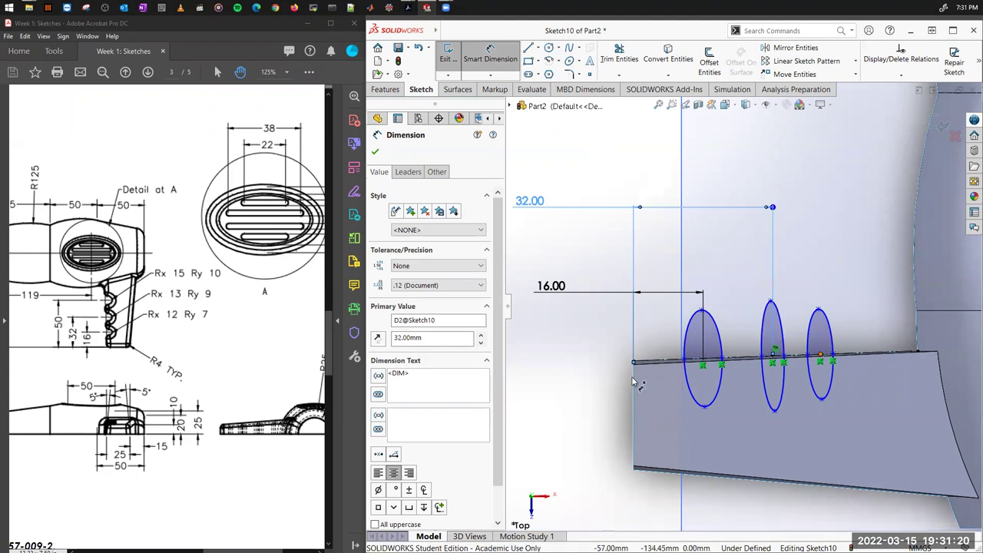
click(635, 383)
click(821, 356)
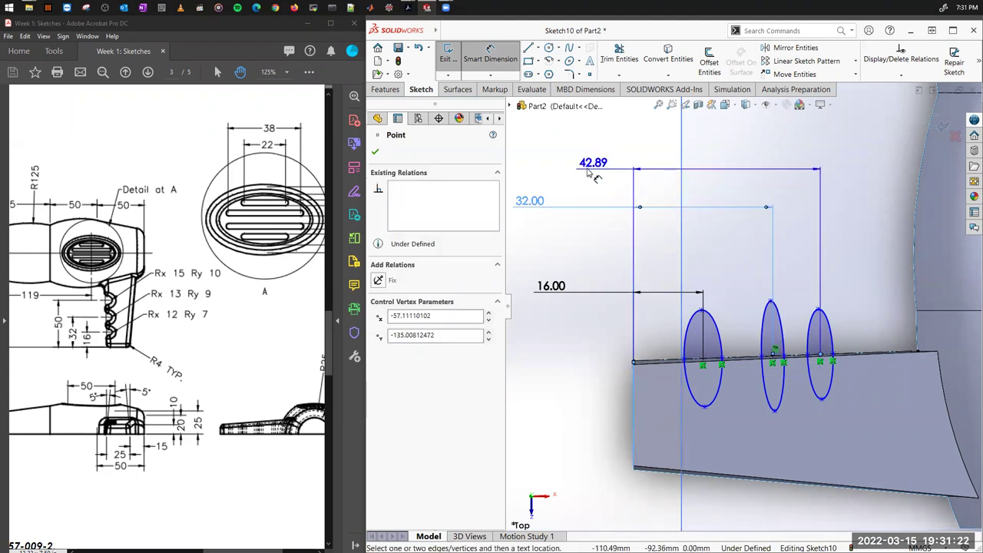
click(566, 172)
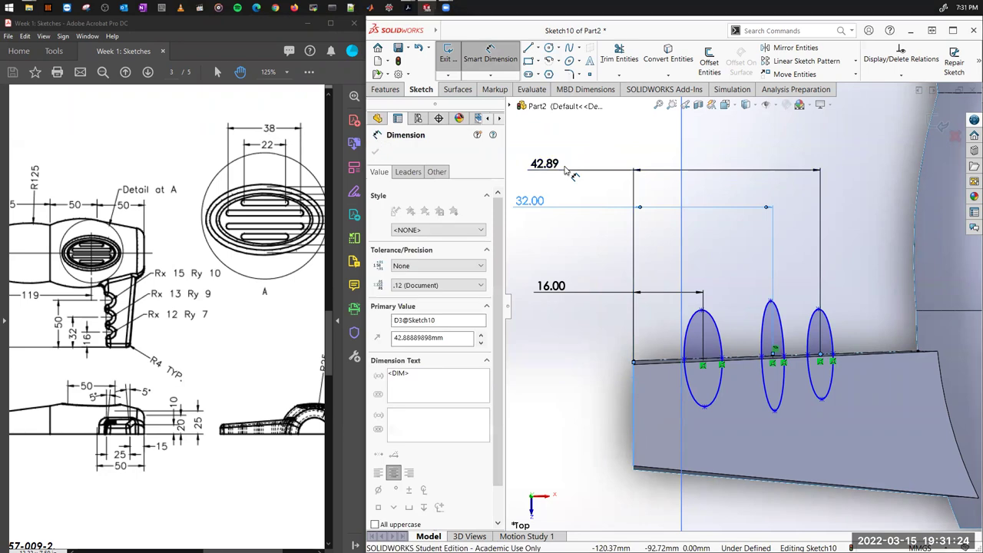
key(Return)
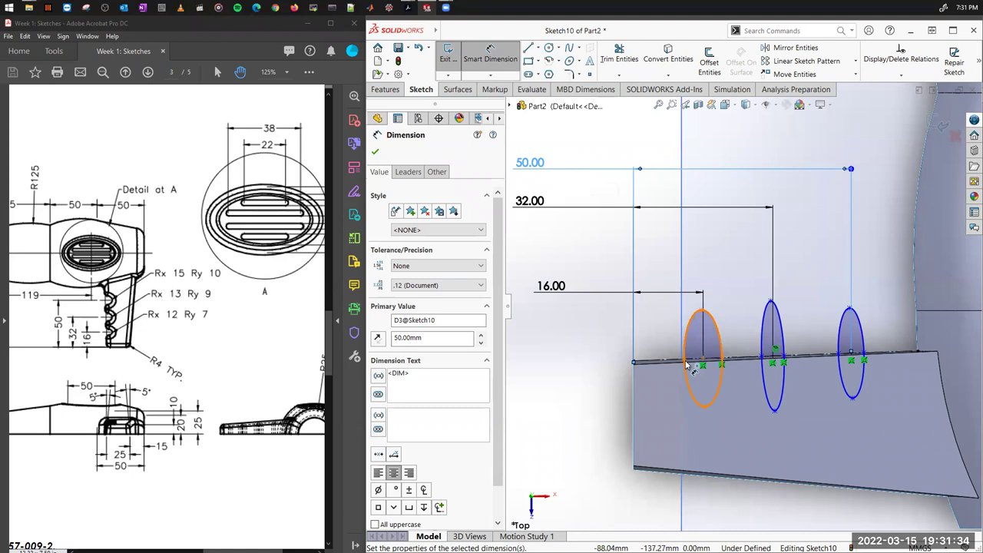
Step: Dimension the left vent ellipse at 7 mm wide and 12 mm tall
click(722, 362)
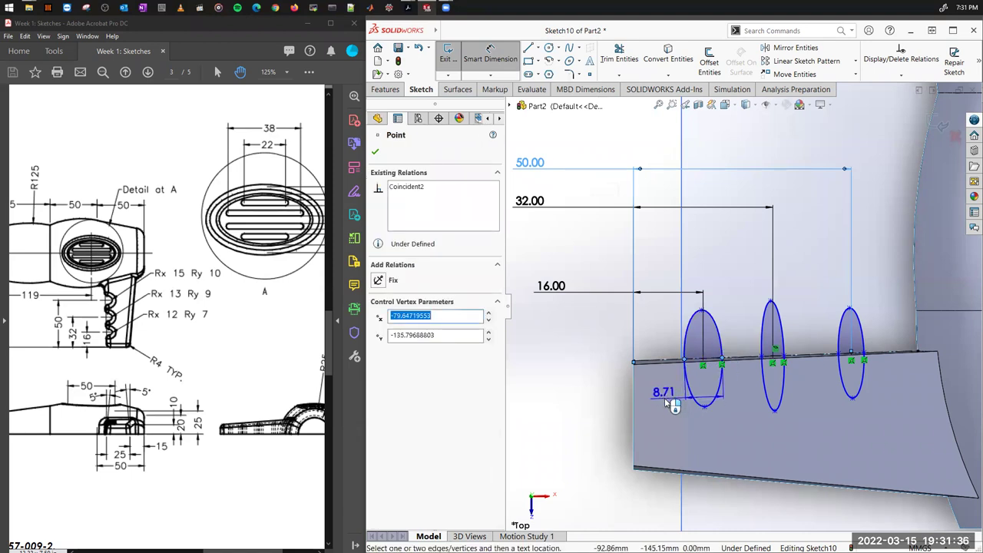
click(665, 401)
text(7)
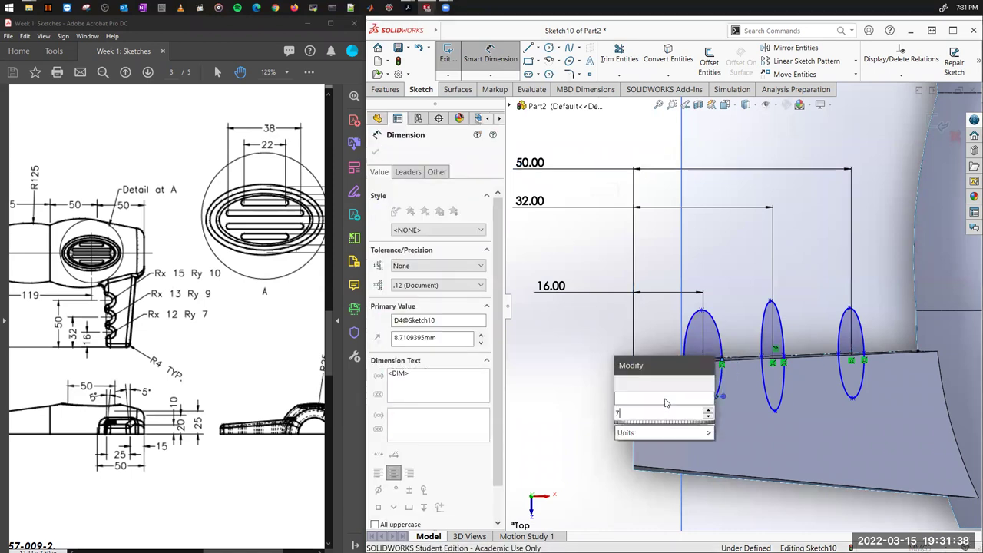
key(Escape)
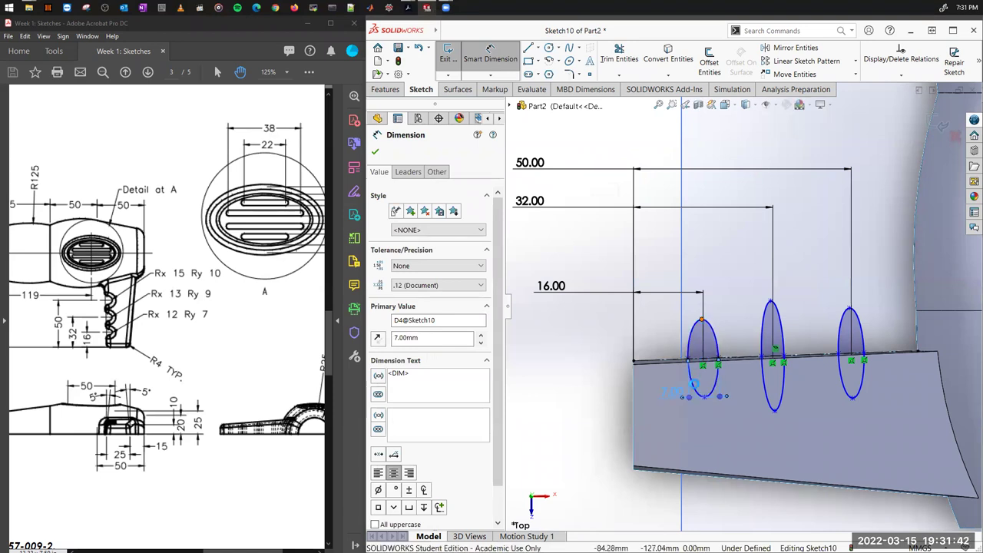
click(702, 320)
click(704, 397)
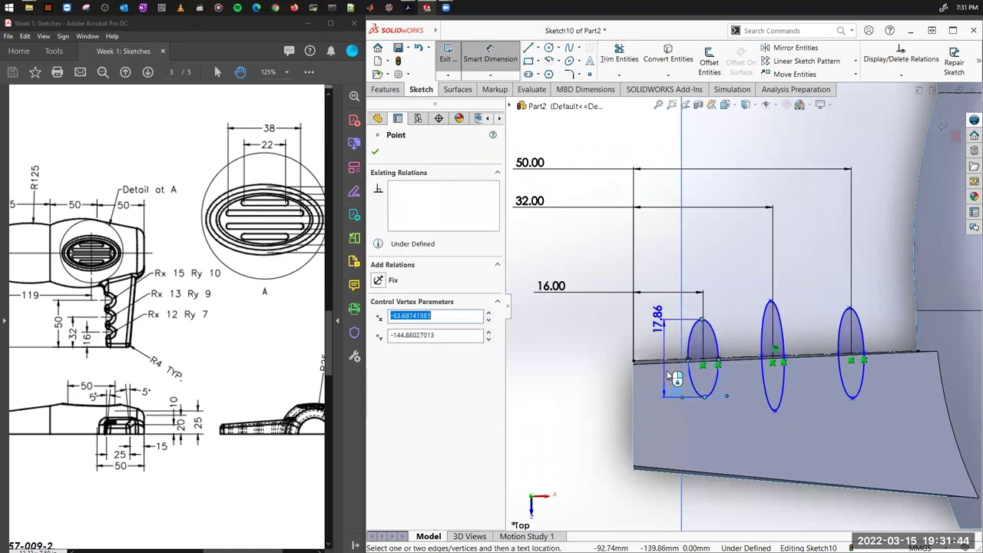
click(664, 375)
text(12)
key(Return)
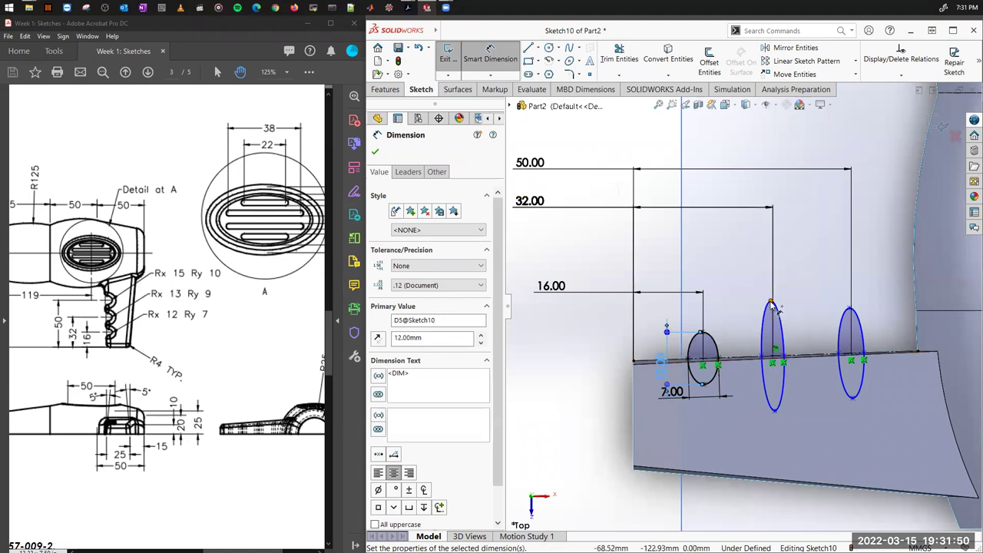
Step: Dimension the middle vent ellipse at 13 mm tall and 9 mm wide
click(773, 413)
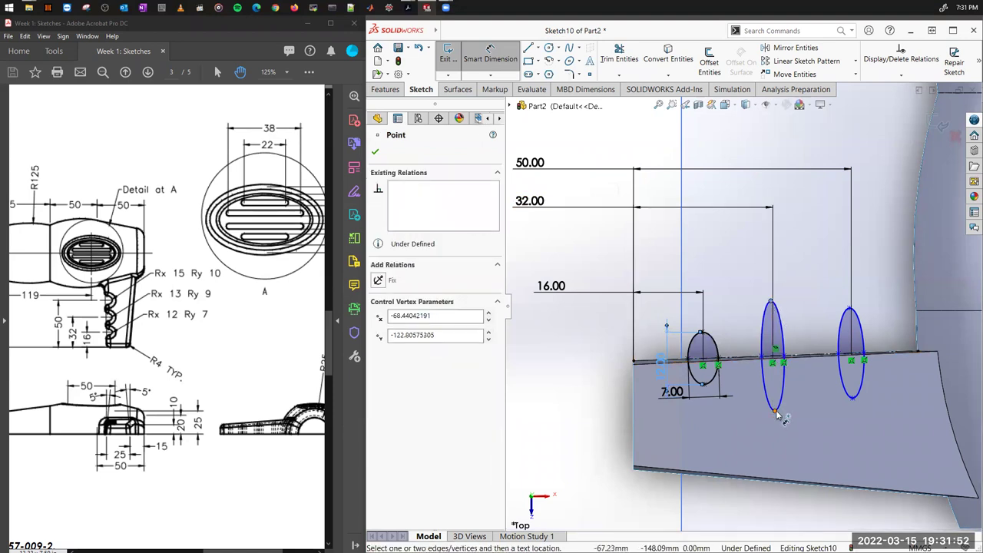
click(748, 386)
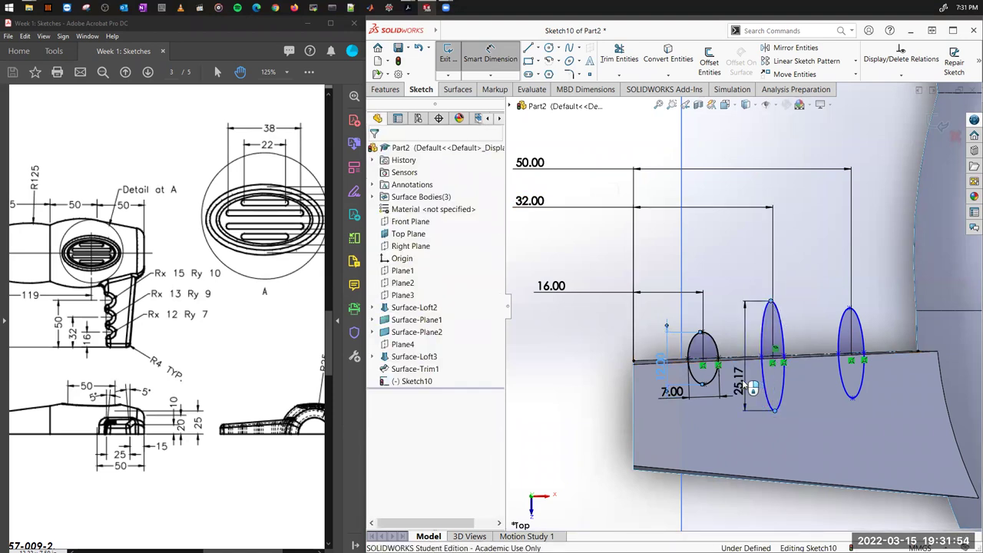
key(Escape)
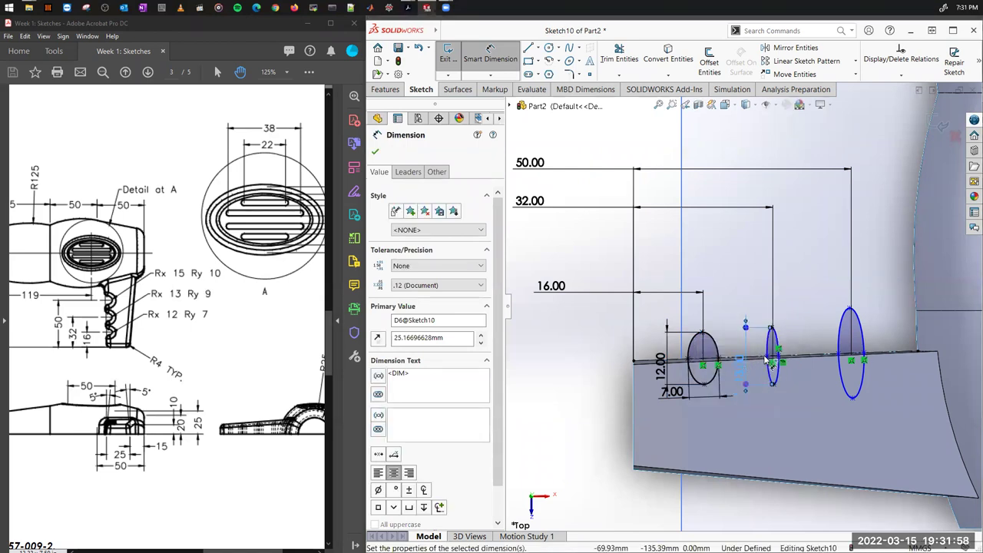
click(780, 361)
click(775, 360)
click(816, 403)
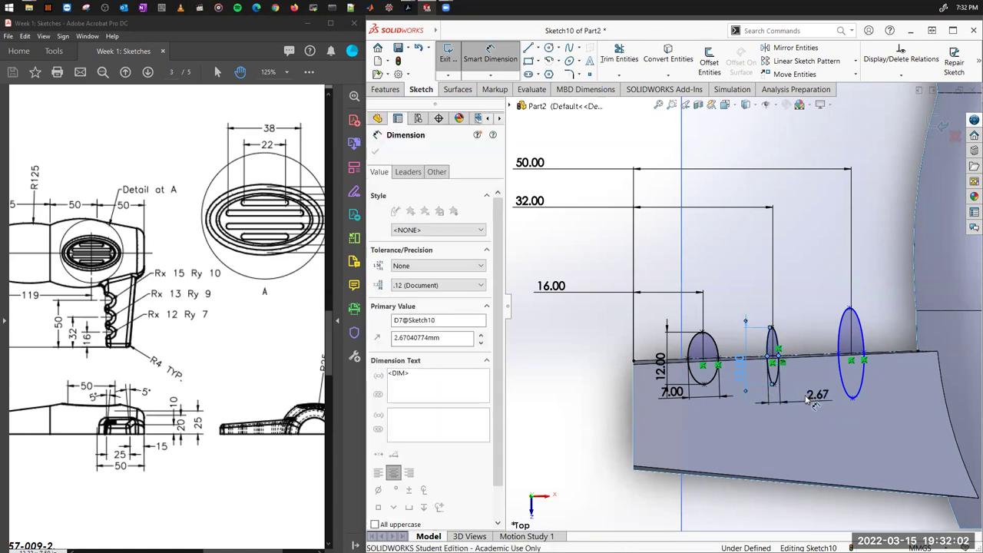
key(Return)
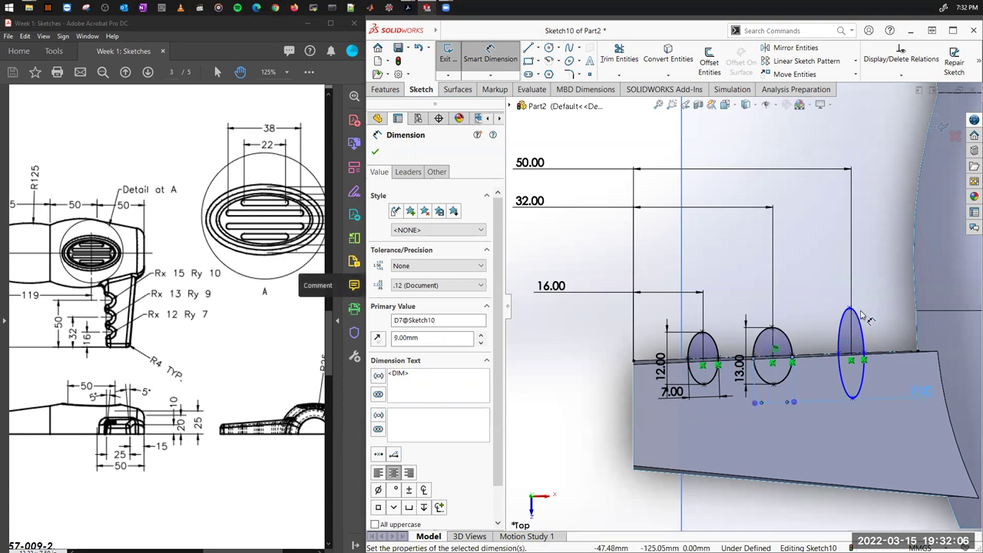
Step: Dimension the right ellipse at 15 mm tall and 10 mm wide, then exit the sketch
click(850, 310)
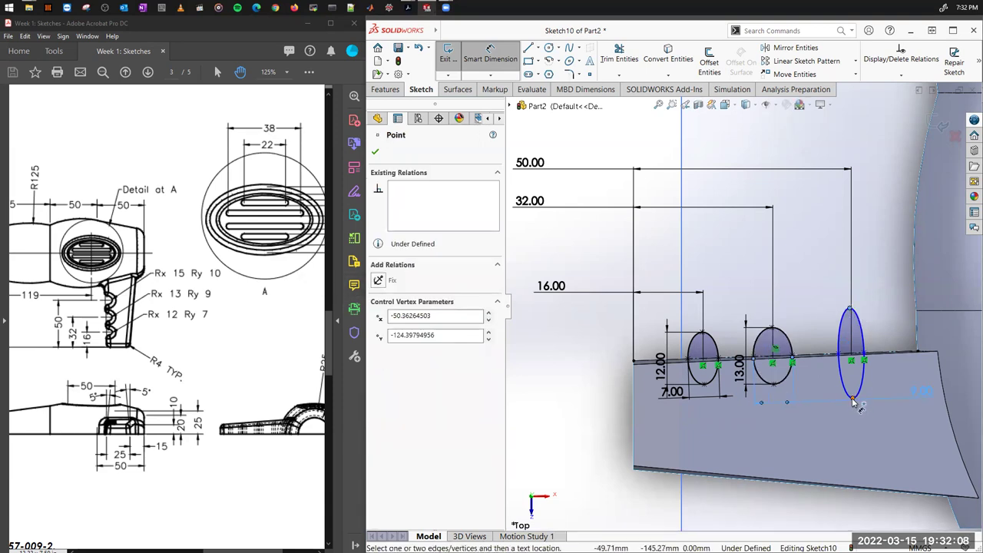
click(852, 399)
click(899, 369)
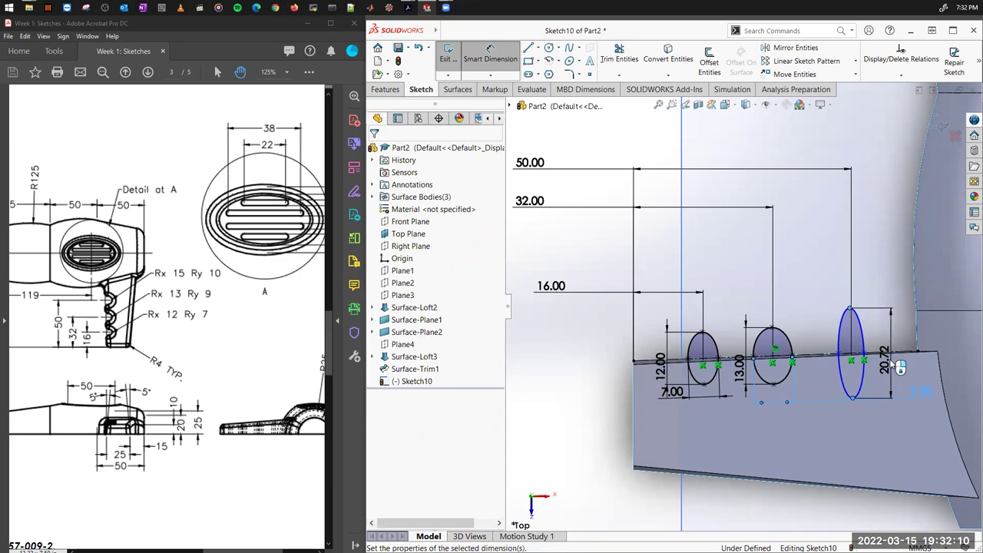
text(15)
key(Return)
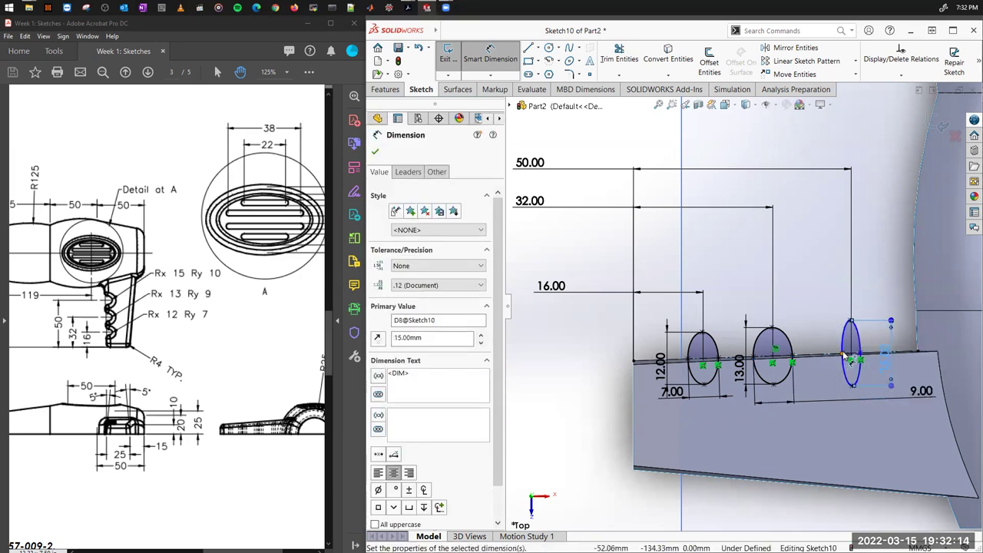
click(861, 358)
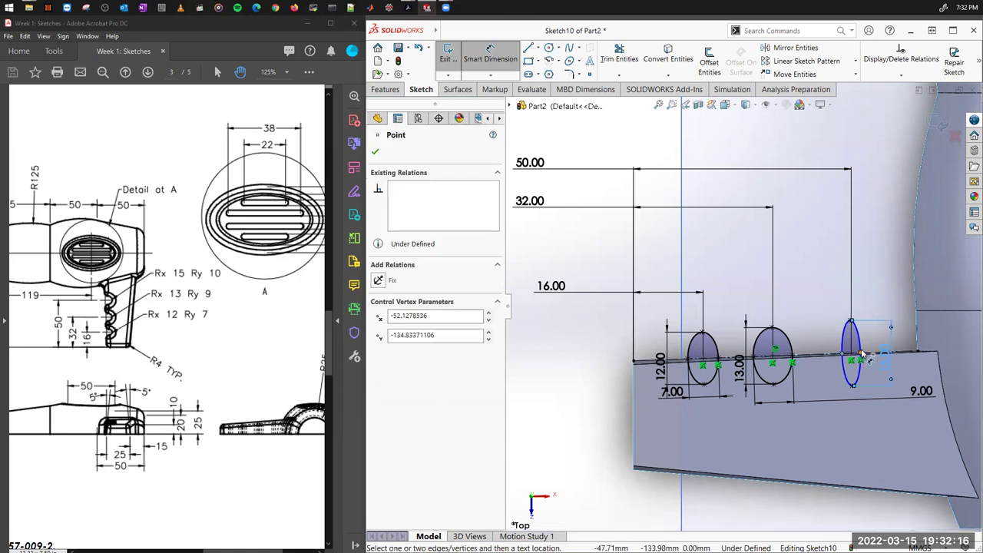
click(906, 444)
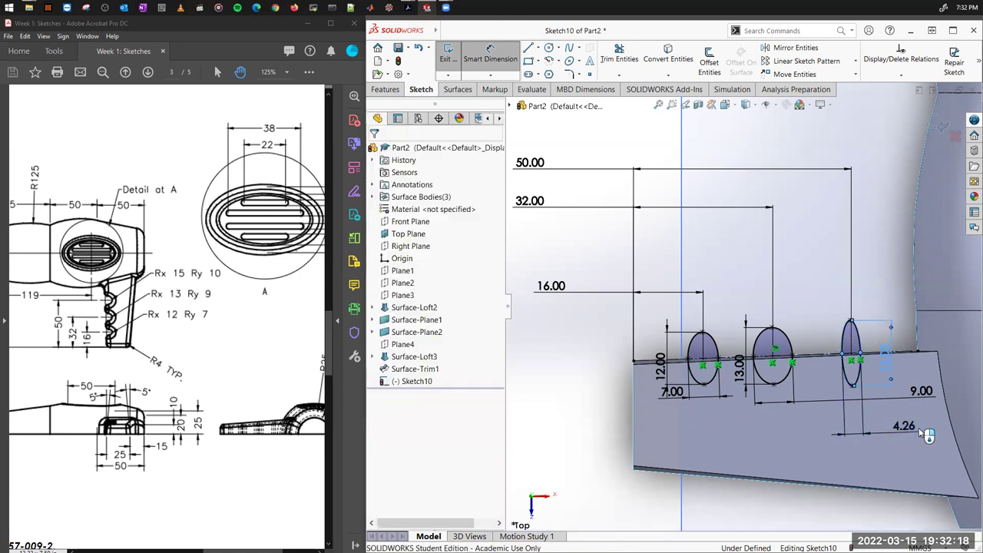
text(1)
key(BackSpace)
text(9)
key(Return)
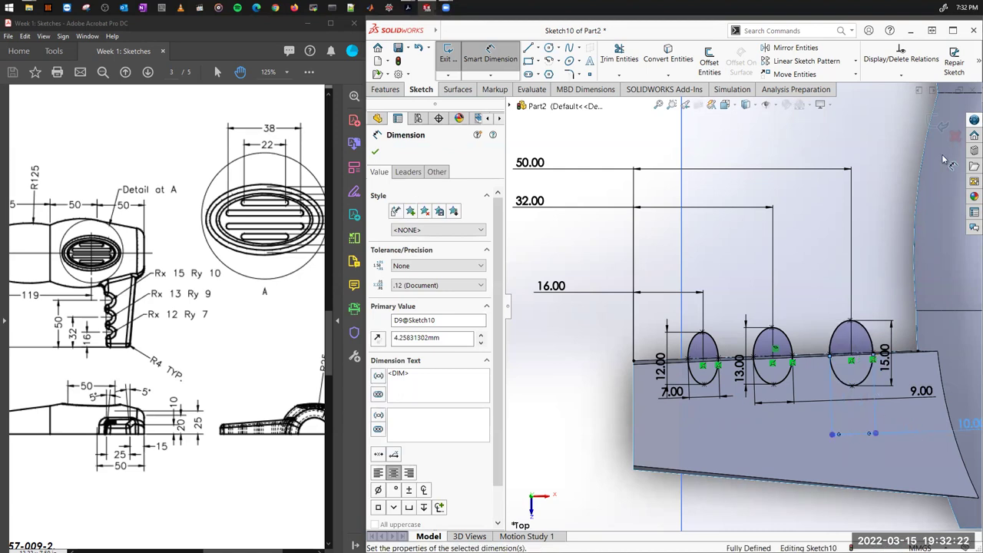
click(937, 125)
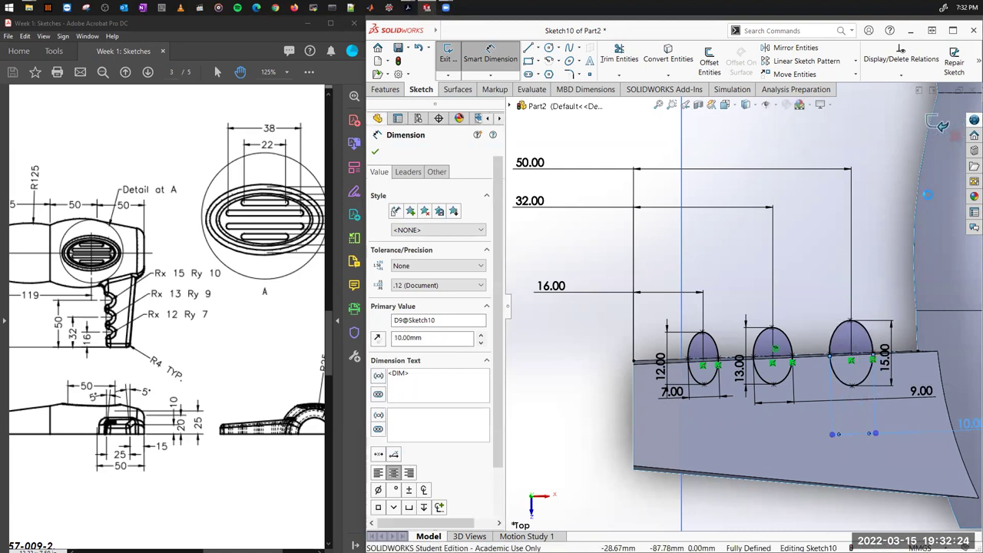
Step: Select the Top Plane and orbit to an isometric view of the hair dryer
scroll(773, 213, up, 3)
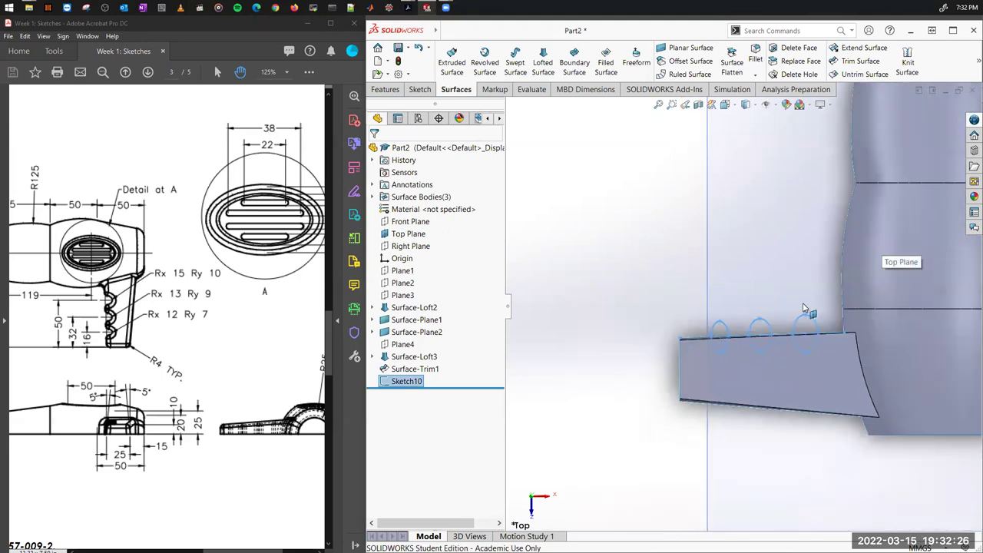
click(753, 458)
middle_drag(753, 458, 726, 328)
key(ctrl+7)
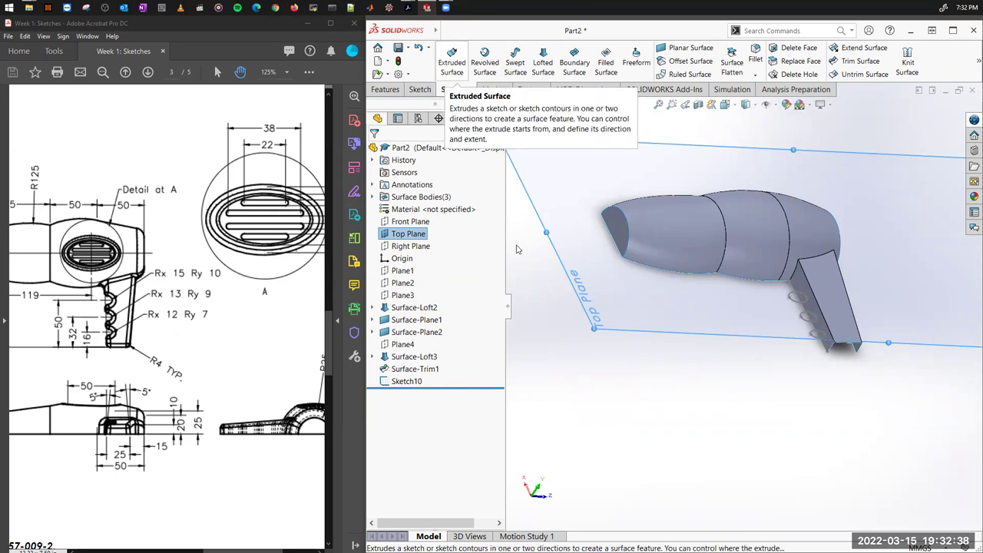
Step: Discard the stray Sketch11 created on the Top Plane and restart Extruded Surface
click(453, 67)
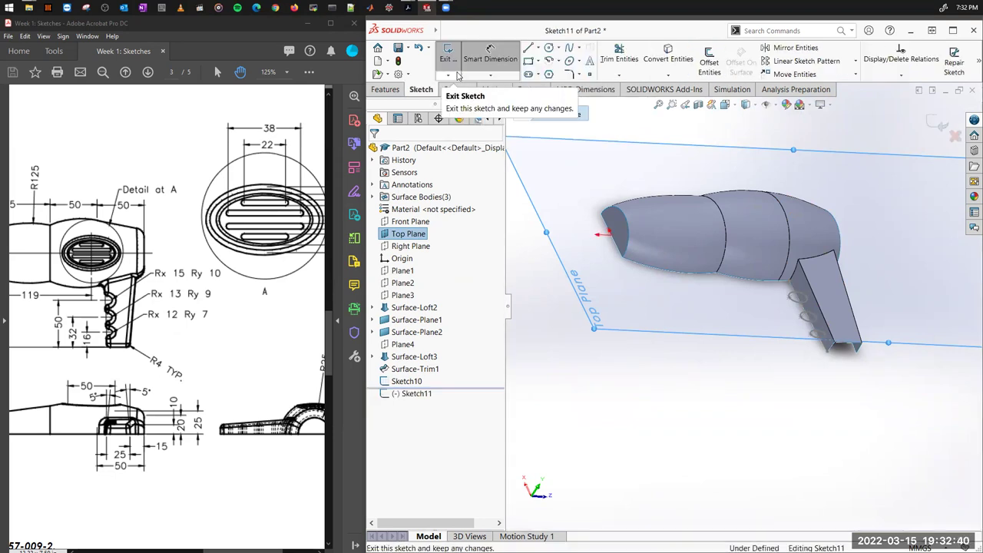
click(798, 309)
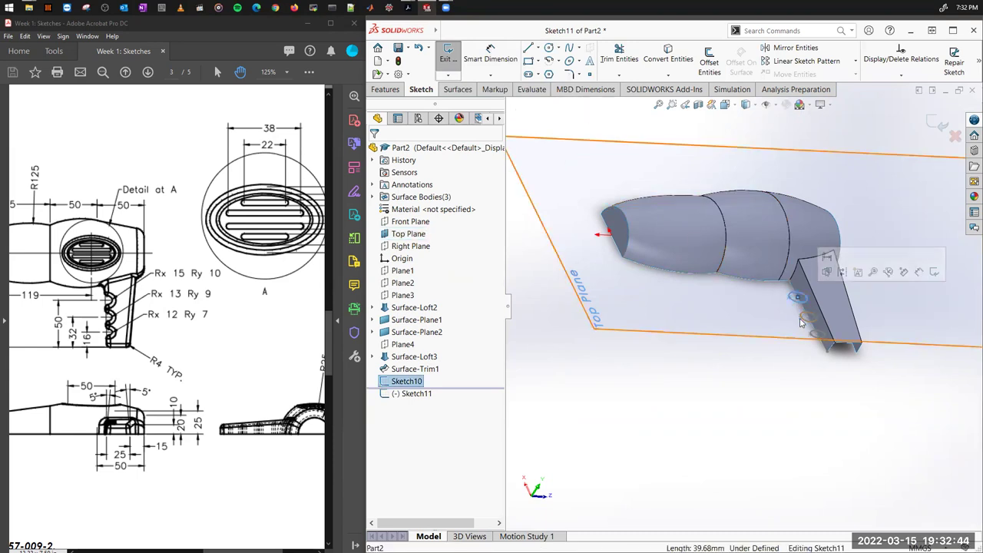
click(955, 137)
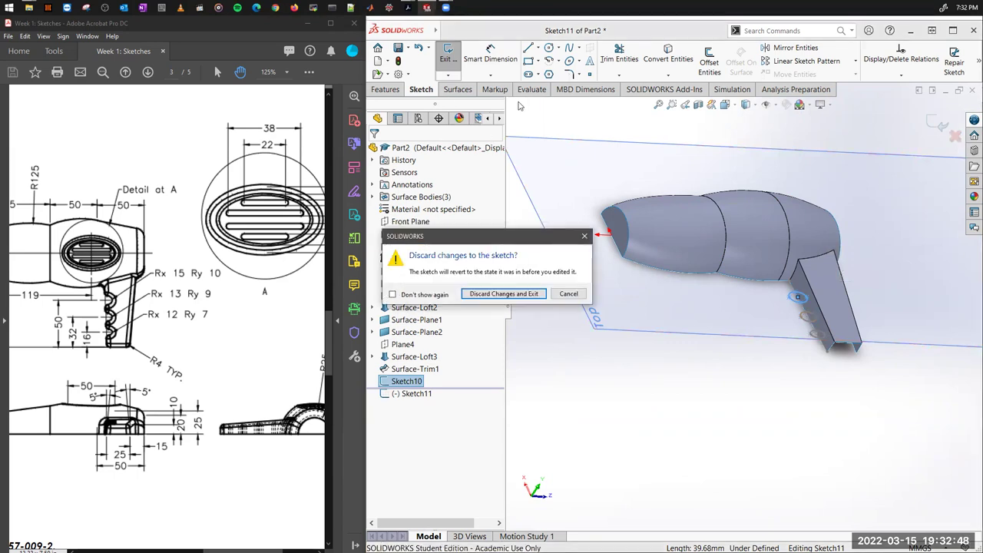
click(504, 293)
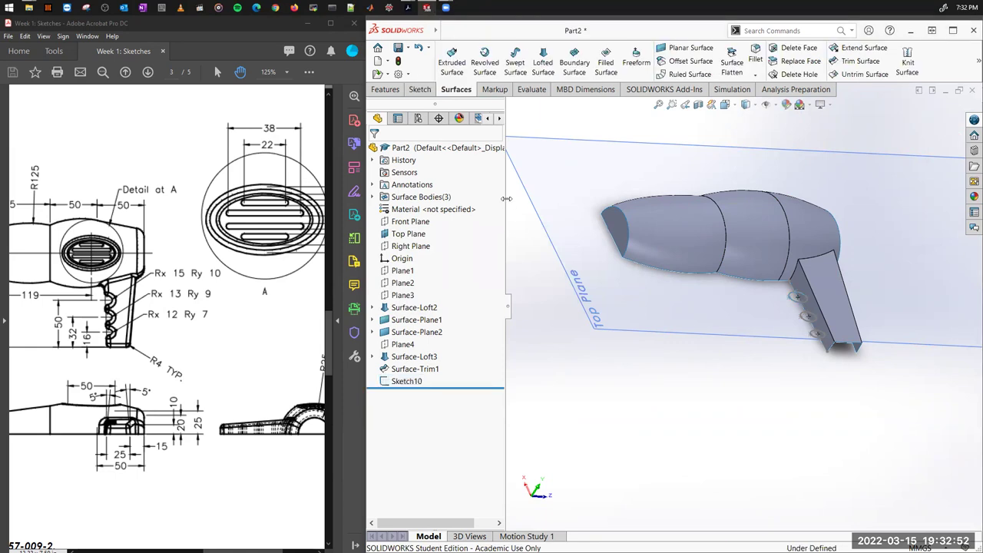
click(455, 60)
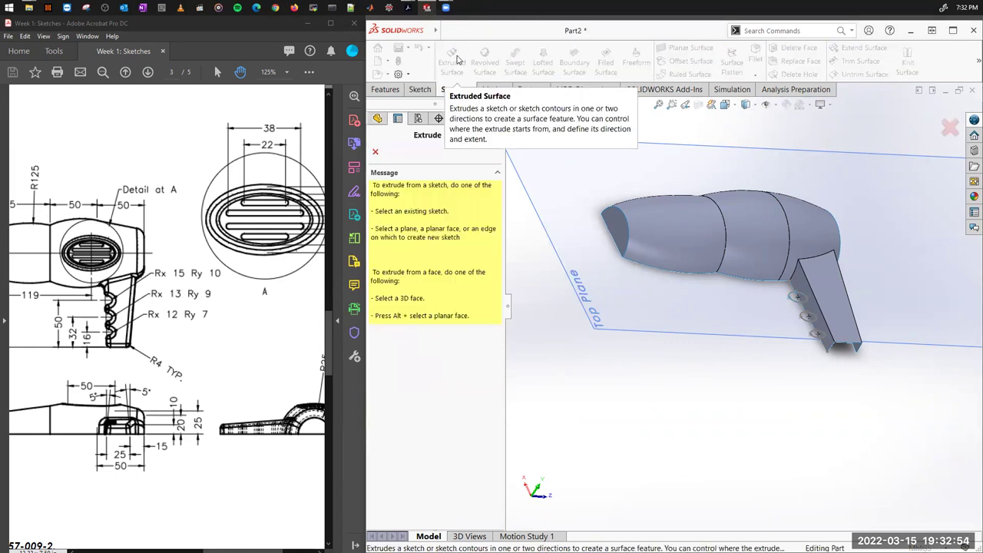
Step: Extrude all three vent ellipses of Sketch10 as surfaces 20 mm deep into Surface-Extrude1
click(799, 307)
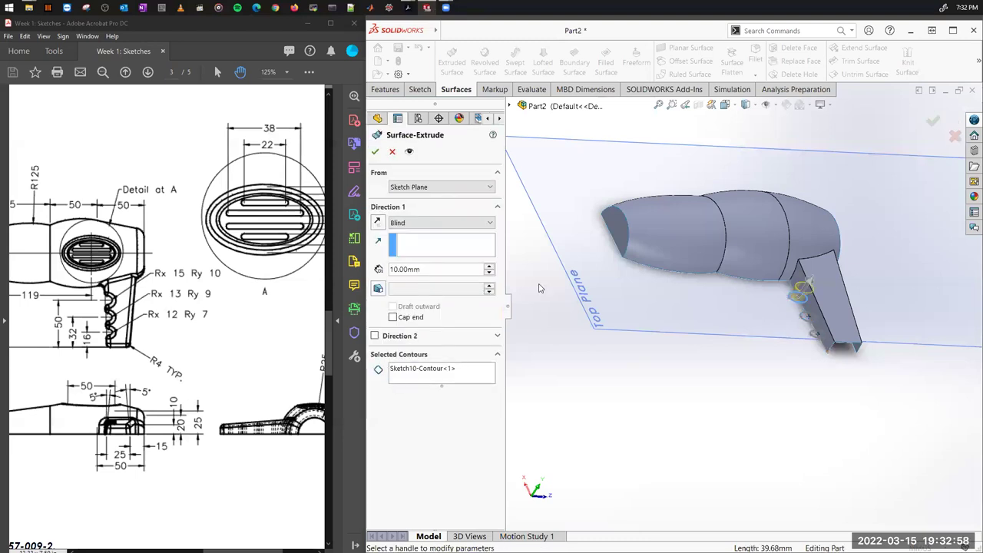
click(475, 378)
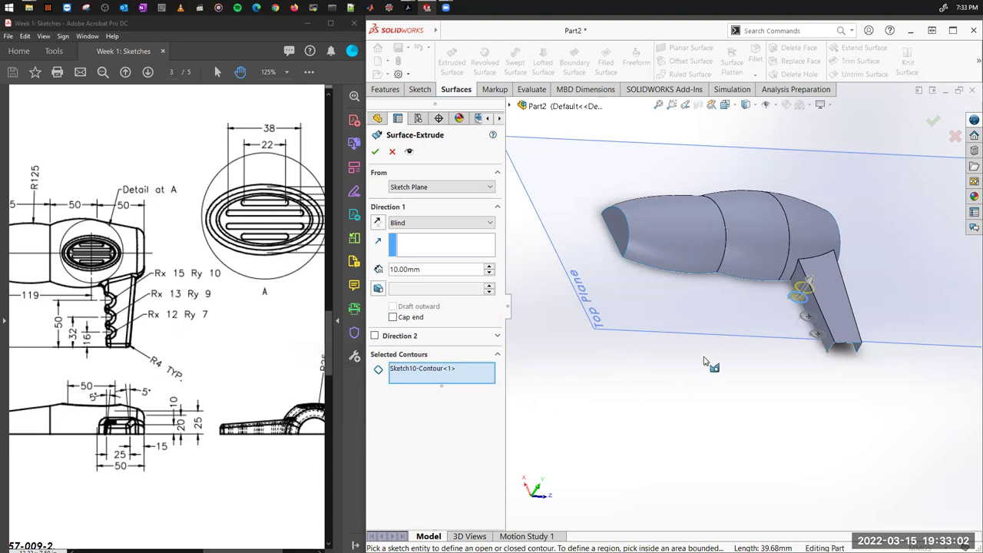
click(817, 338)
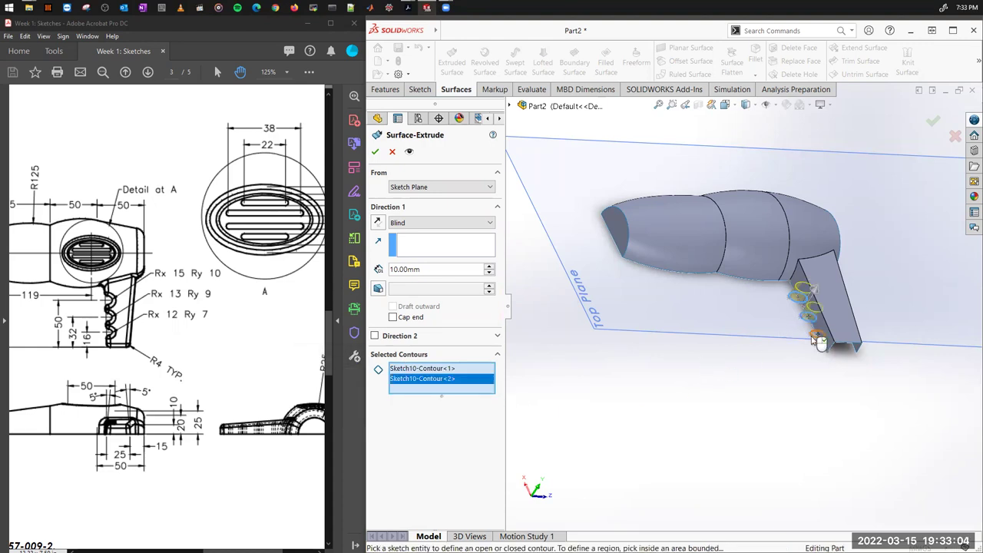
click(855, 352)
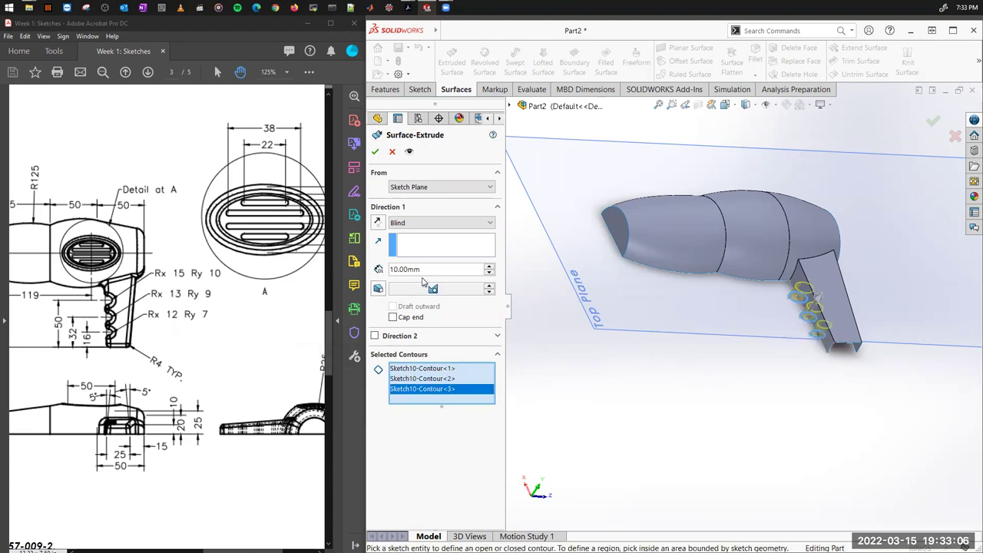
click(488, 266)
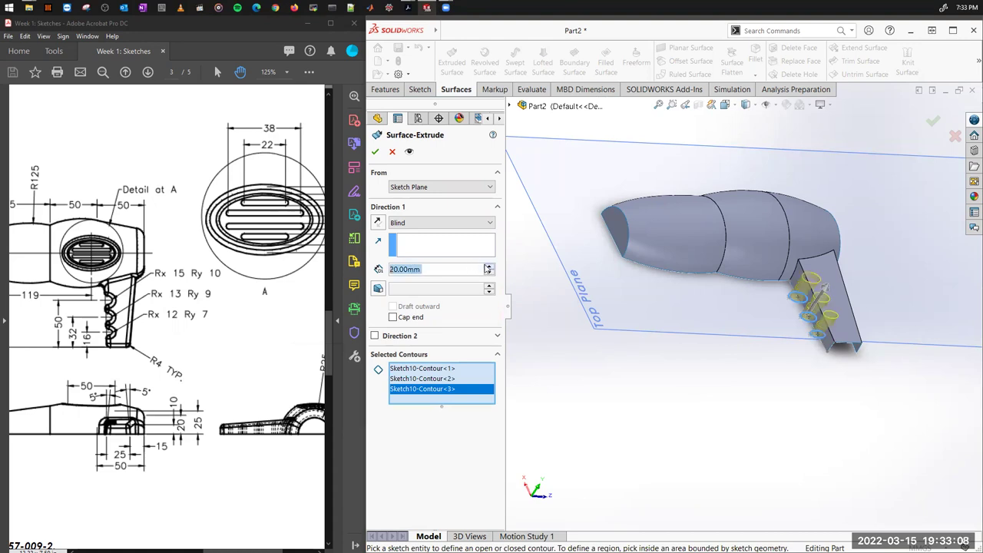
click(376, 152)
middle_drag(756, 417, 815, 245)
scroll(815, 243, down, 3)
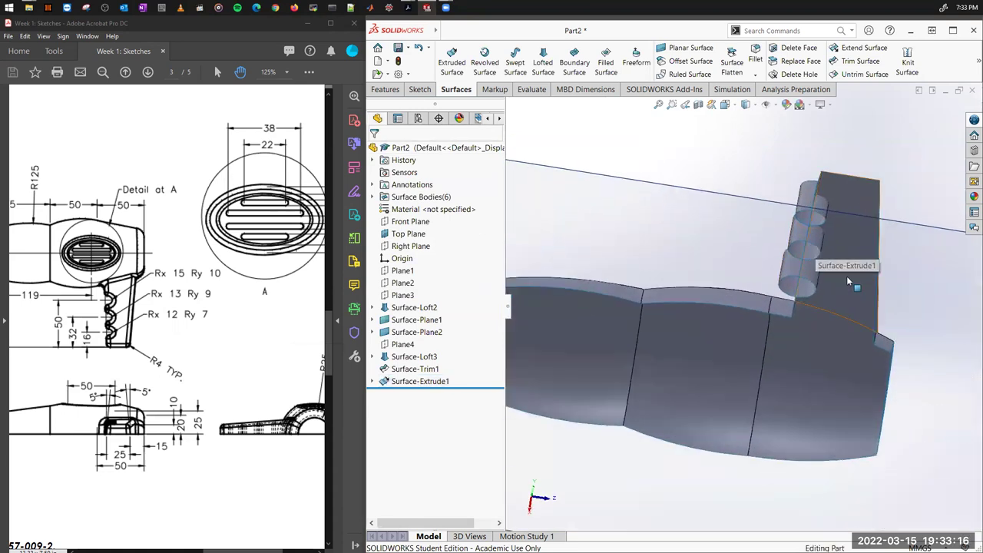
scroll(239, 379, down, 1)
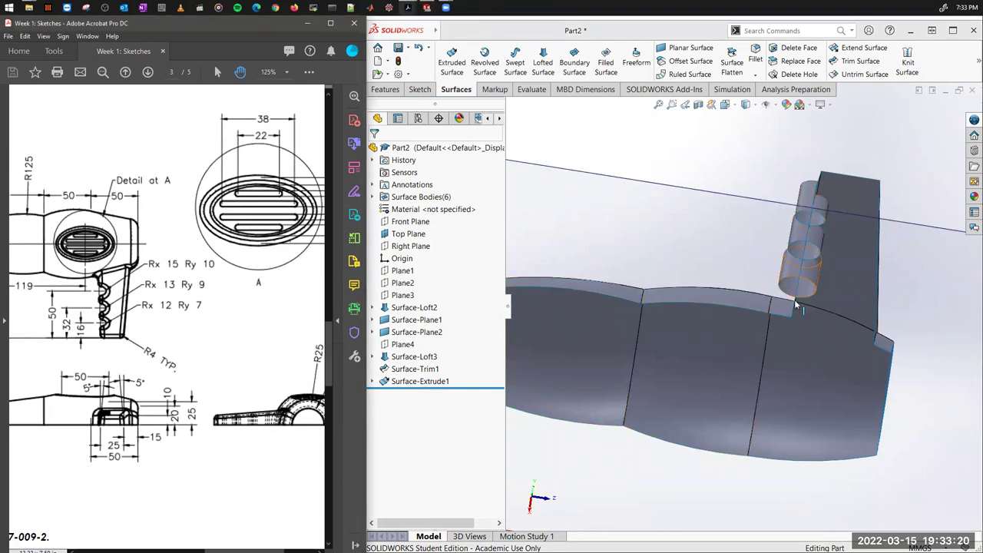
Step: Set up a mutual Trim Surface between the handle body and the three vent cylinders
click(846, 63)
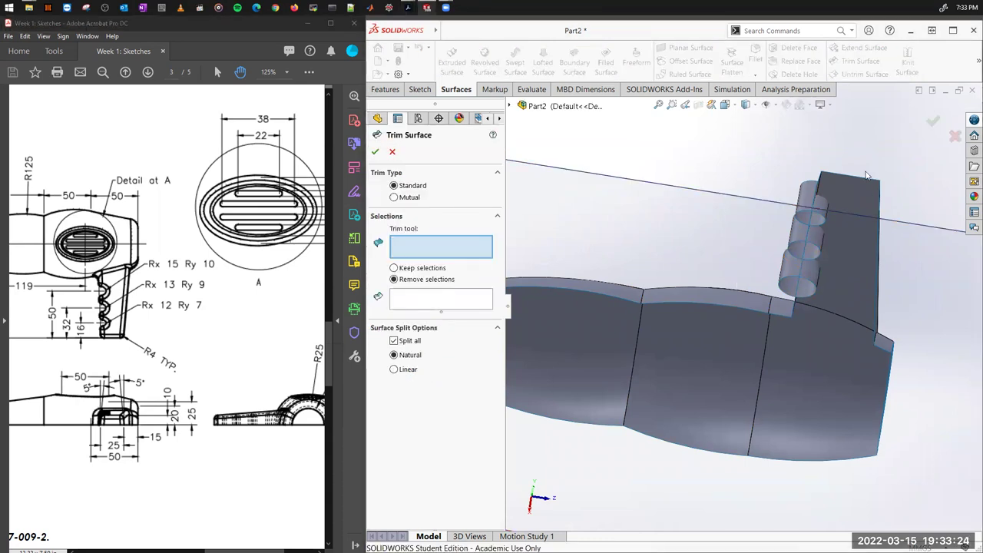
click(845, 212)
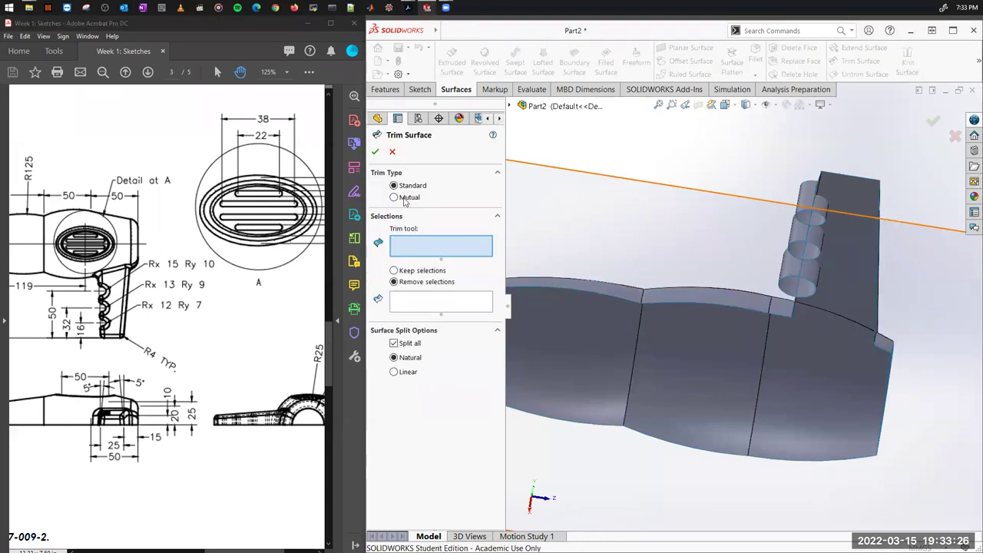
click(406, 202)
click(832, 206)
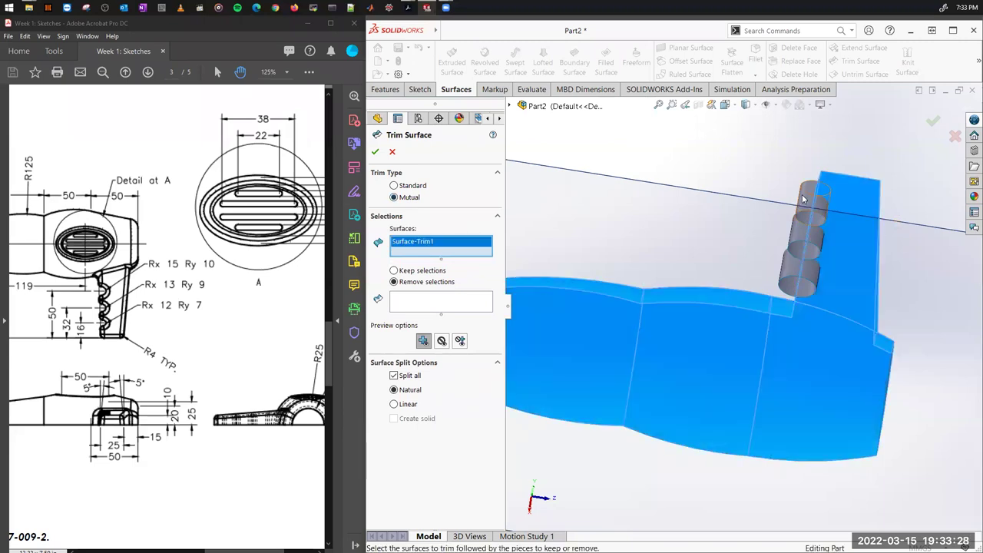
click(804, 233)
click(796, 265)
click(796, 280)
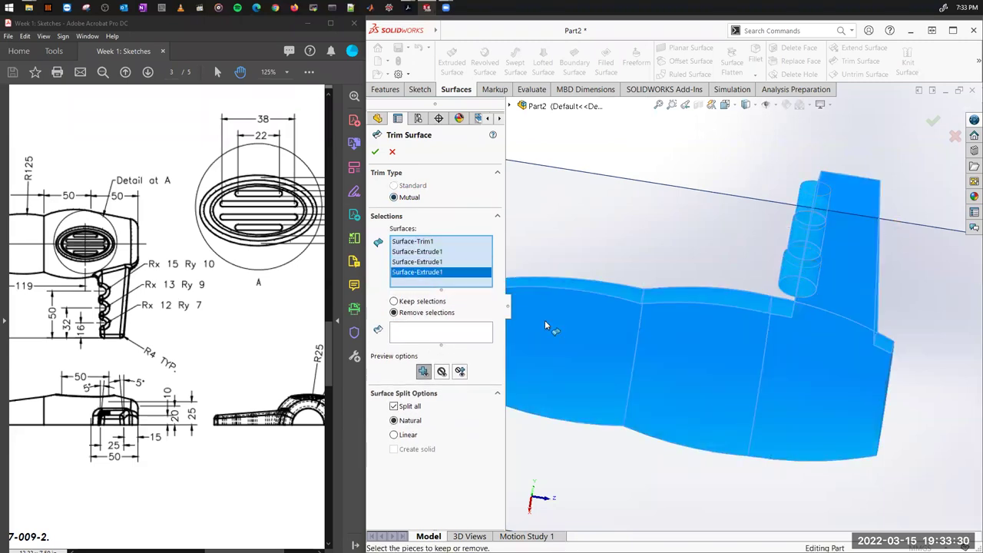
Step: Remove the three cylinder ends and three handle slot pieces, producing Surface-Trim3
click(440, 337)
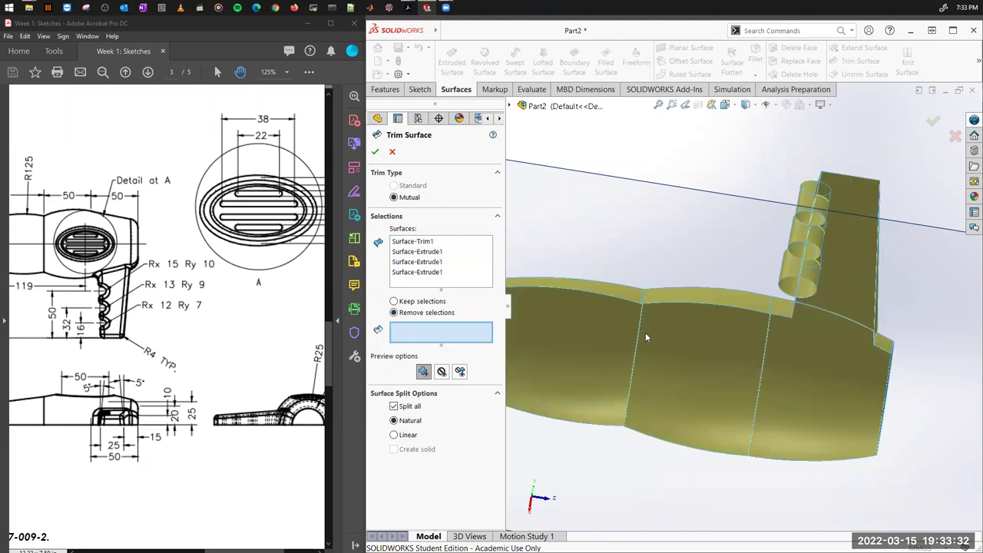
middle_drag(806, 234, 834, 310)
click(835, 311)
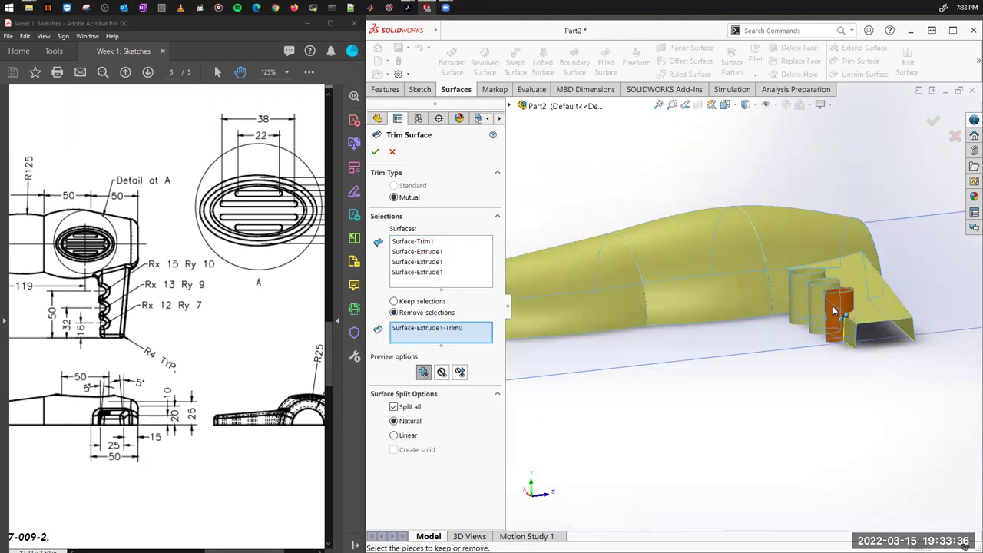
click(819, 307)
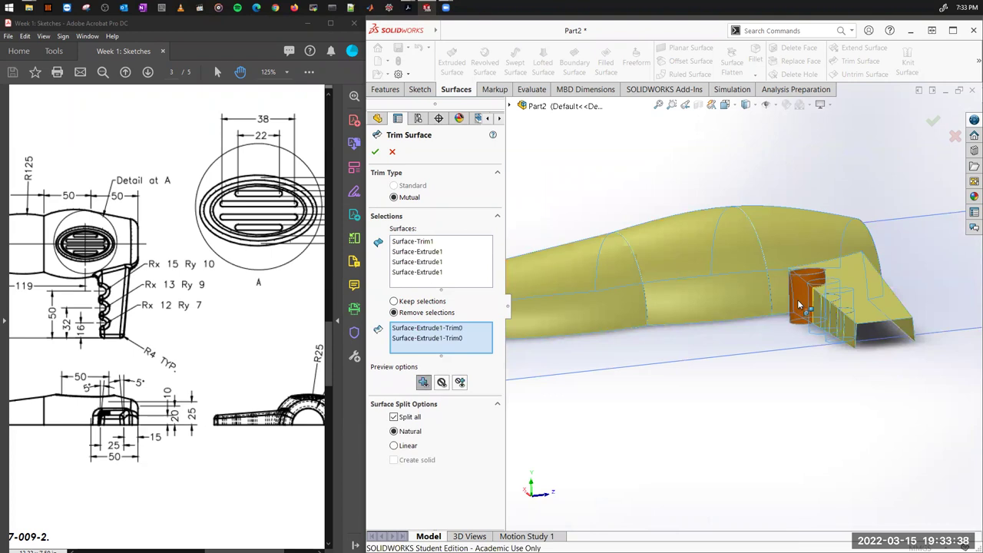
click(799, 305)
middle_drag(845, 358, 848, 279)
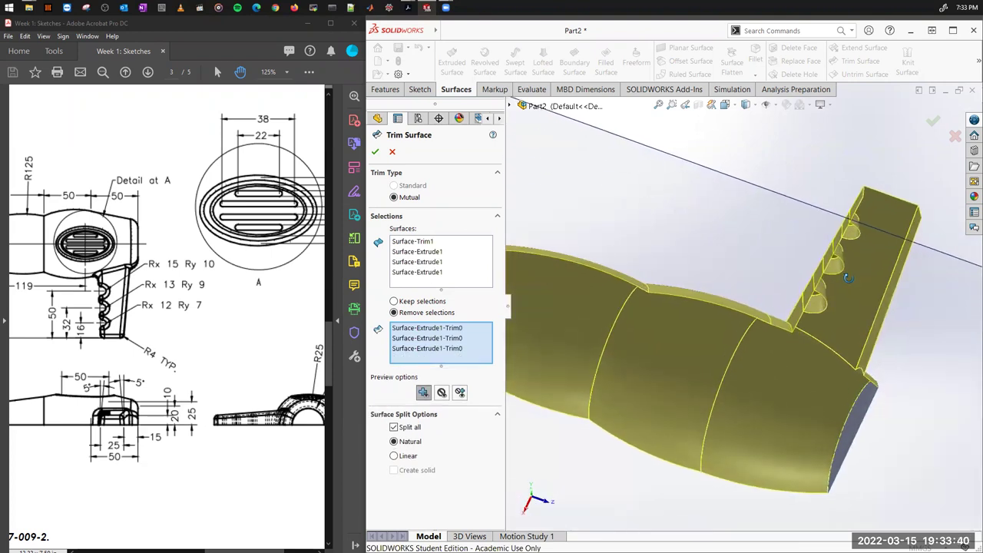
scroll(821, 289, down, 3)
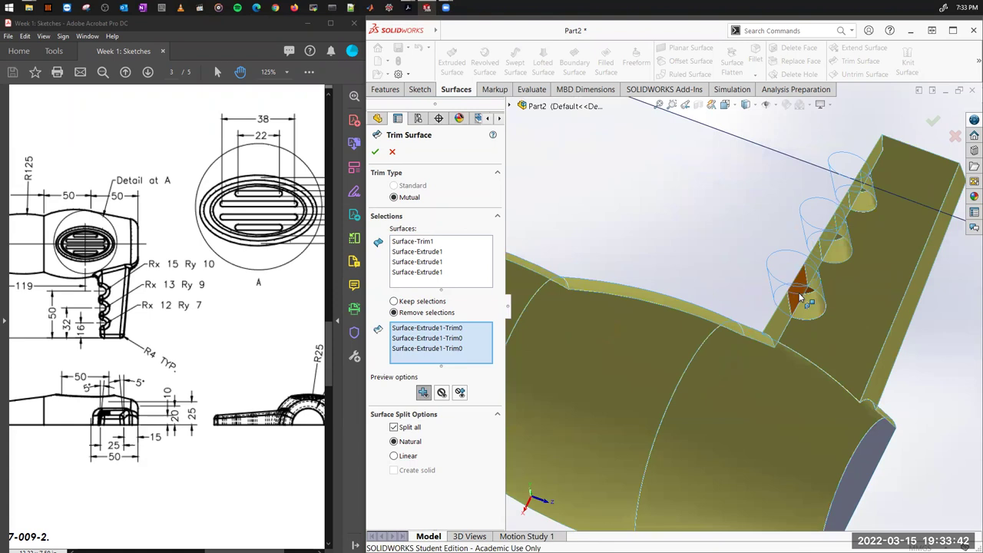
click(801, 299)
click(830, 239)
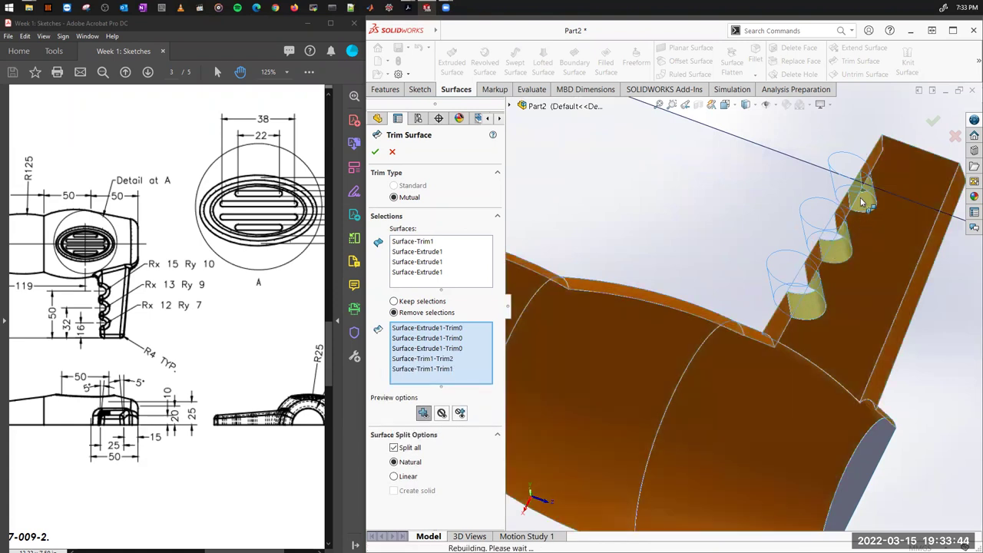
click(863, 193)
scroll(909, 347, up, 5)
middle_drag(899, 295, 795, 484)
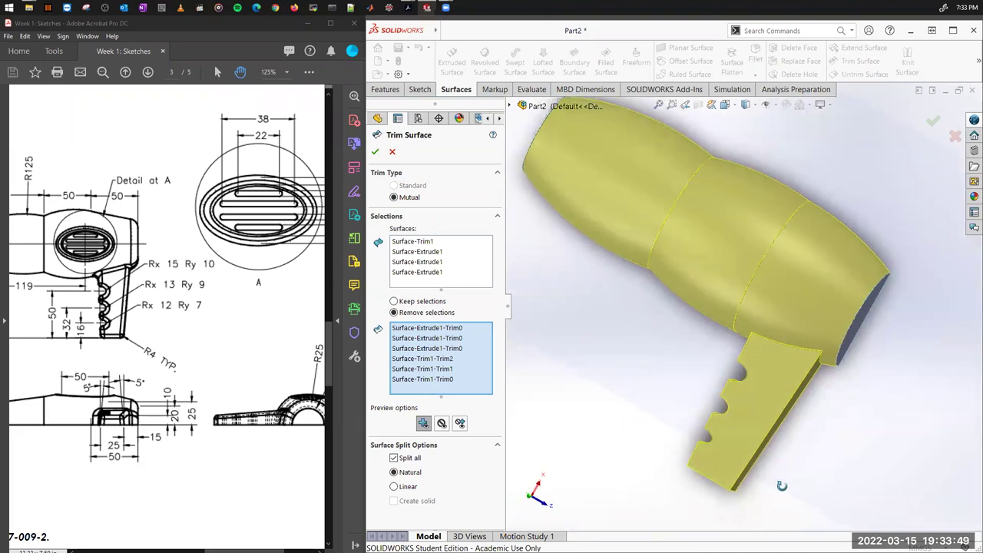
click(933, 124)
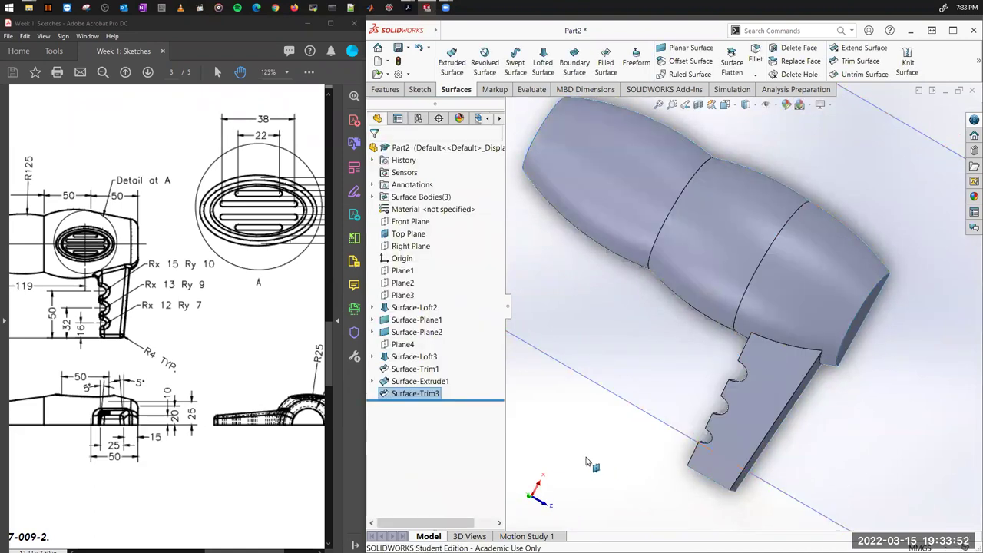
Step: Orbit to a low side view and hide the Top Plane from the graphics area
scroll(187, 318, up, 3)
scroll(200, 351, left, 5)
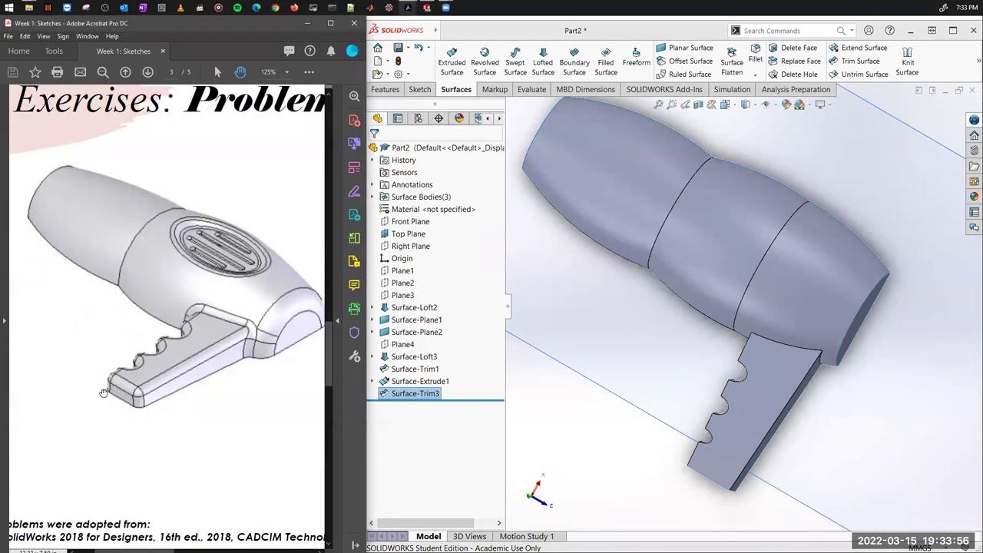
scroll(182, 412, down, 2)
scroll(113, 376, right, 8)
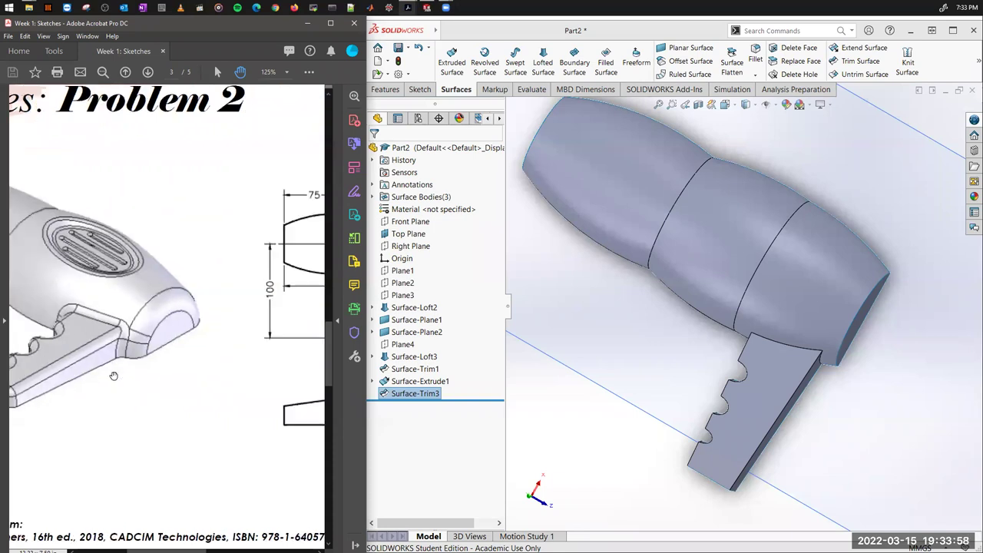
scroll(129, 348, right, 2)
scroll(129, 348, right, 1)
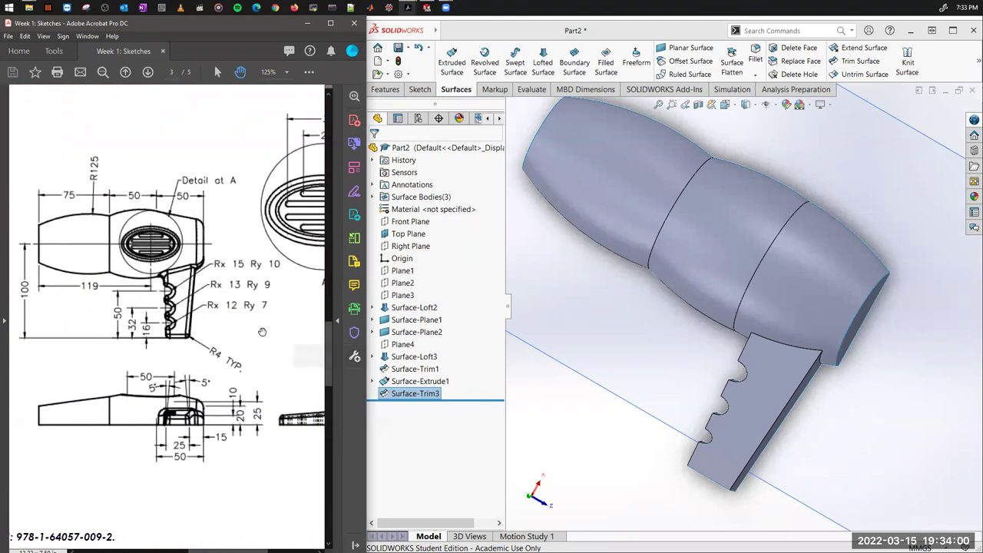
scroll(758, 407, down, 3)
mouse_move(758, 407)
middle_down()
mouse_move(769, 335)
mouse_move(676, 338)
middle_up()
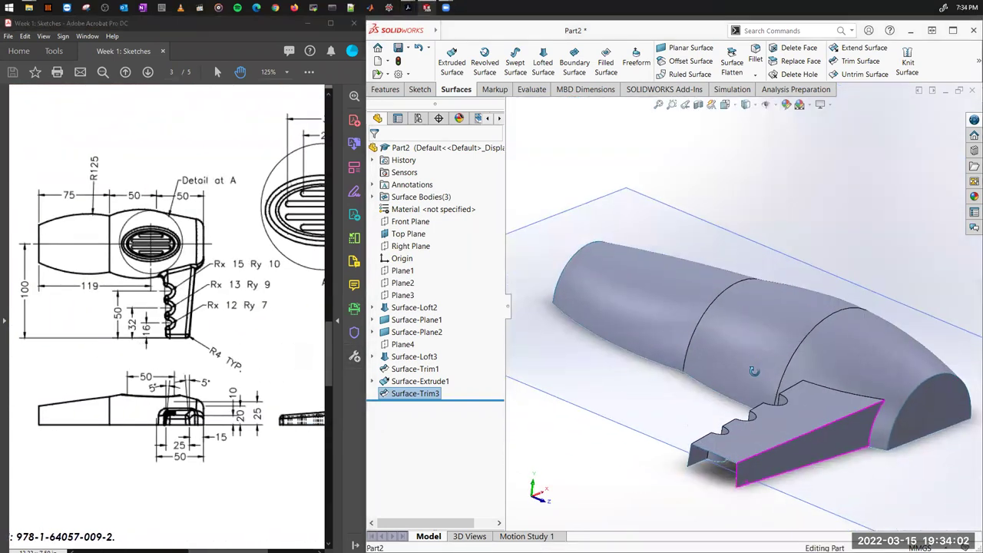
scroll(651, 336, up, 3)
right_click(650, 334)
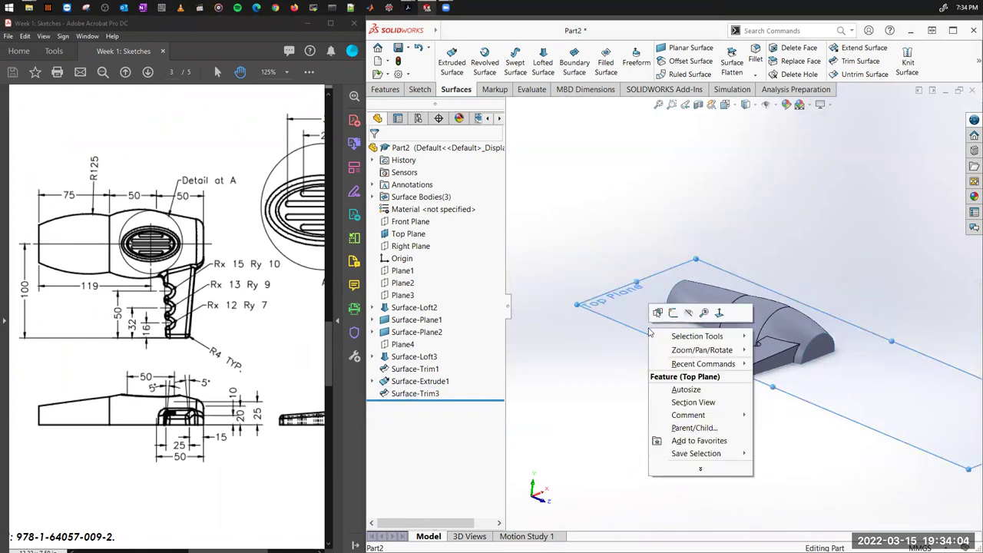
click(689, 312)
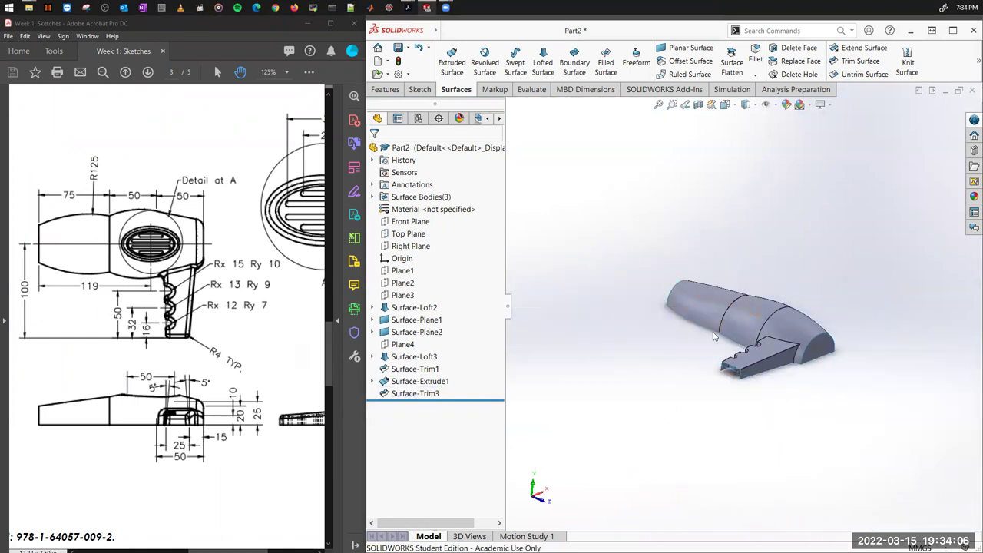
Step: Create Plane5 from two edges across the handle's open end, dropping the extra third reference
click(381, 91)
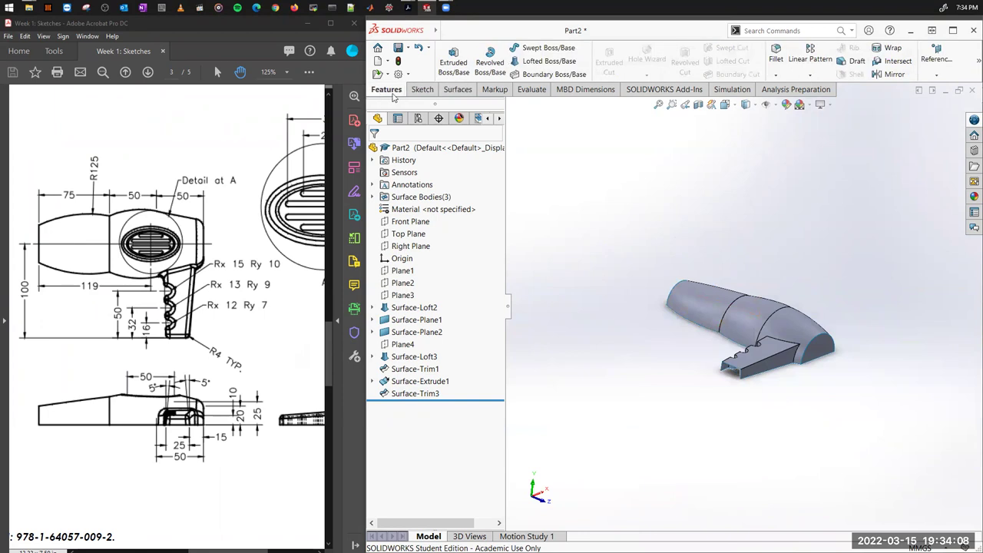
click(944, 65)
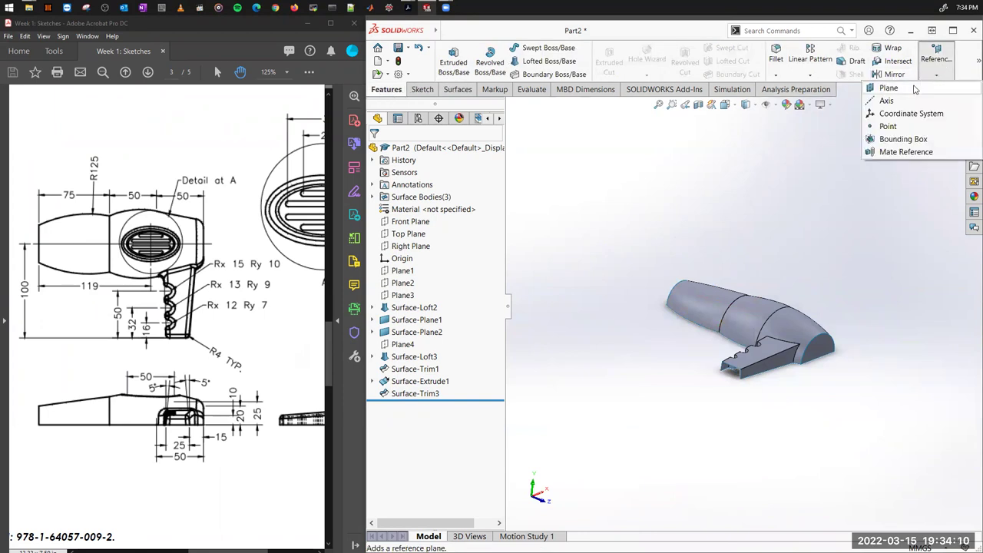
click(891, 87)
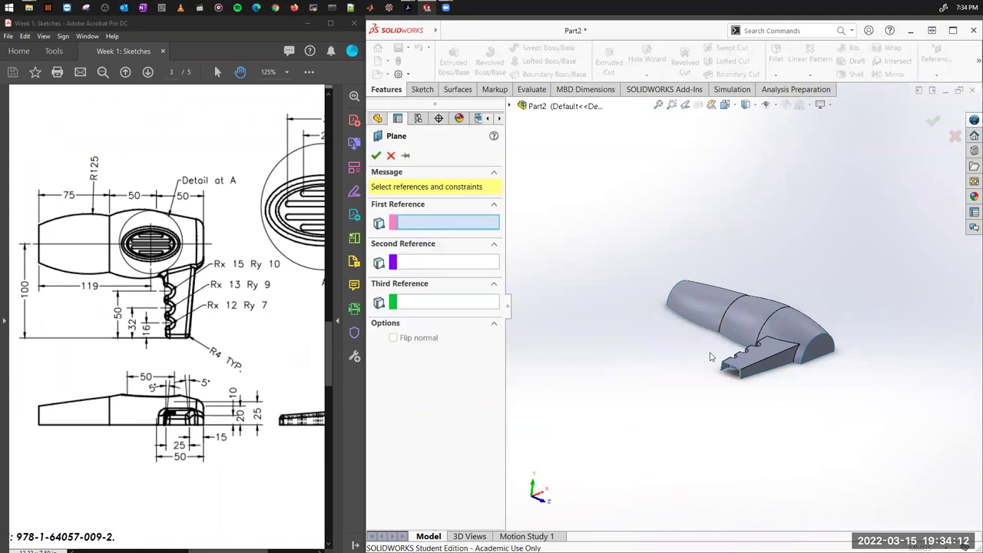
scroll(711, 358, down, 10)
click(667, 270)
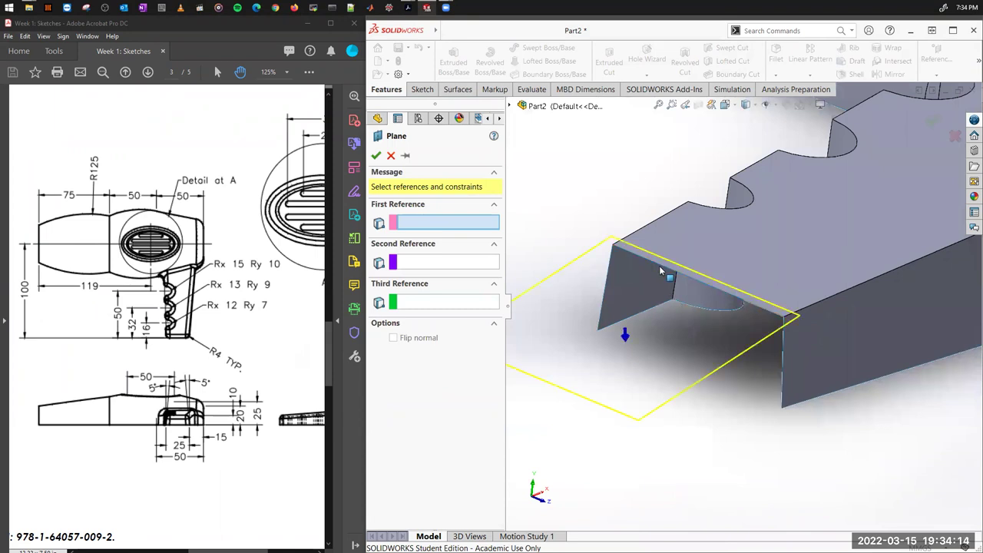
click(608, 281)
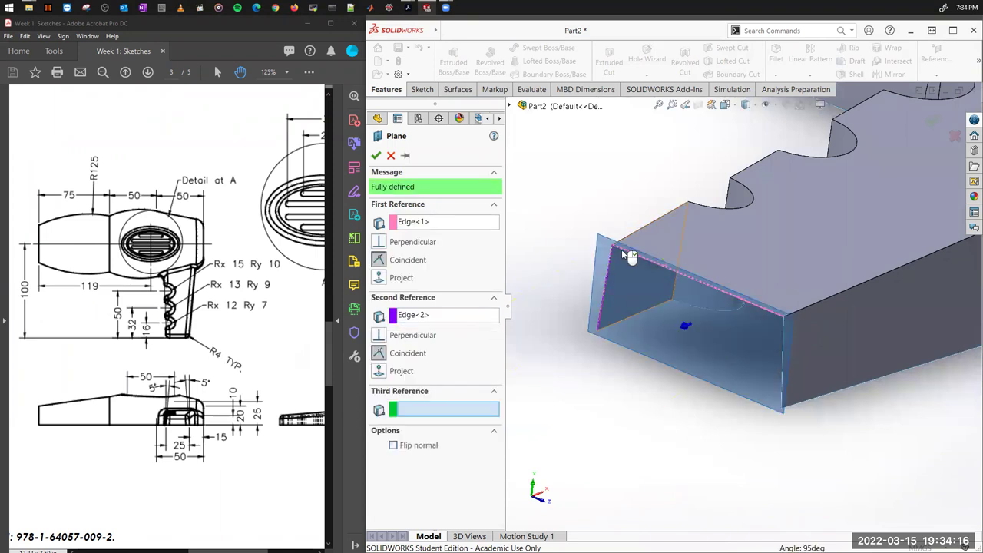
click(784, 354)
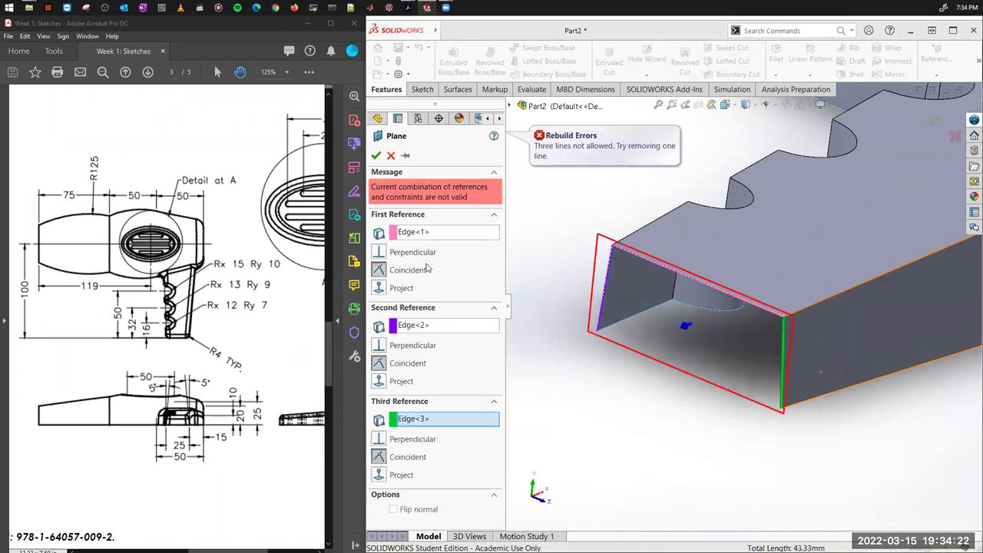
right_click(464, 419)
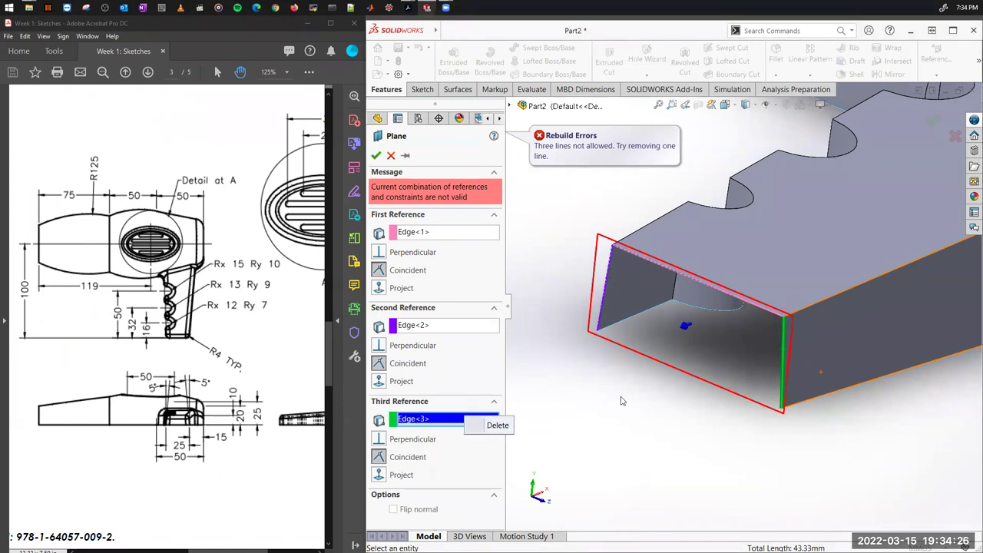
click(498, 426)
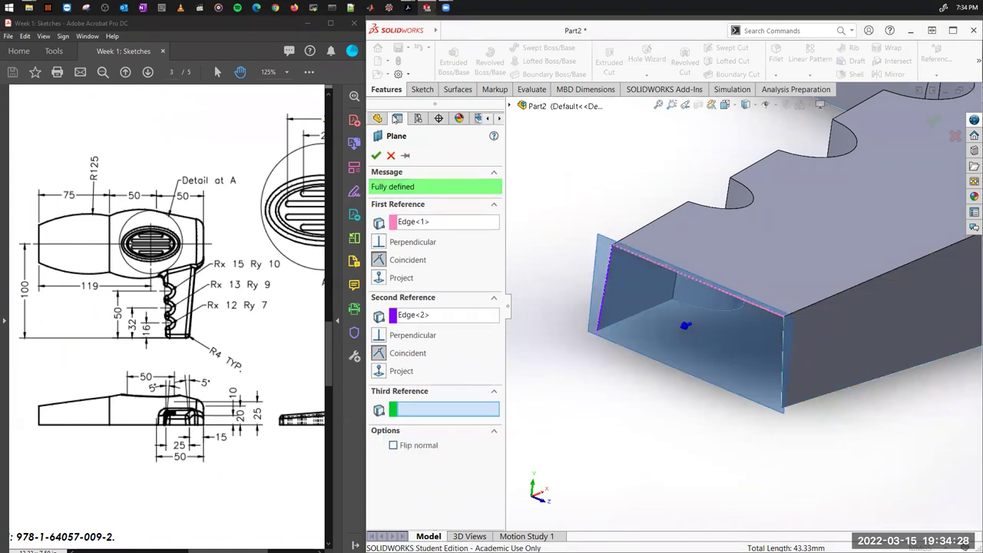
click(376, 156)
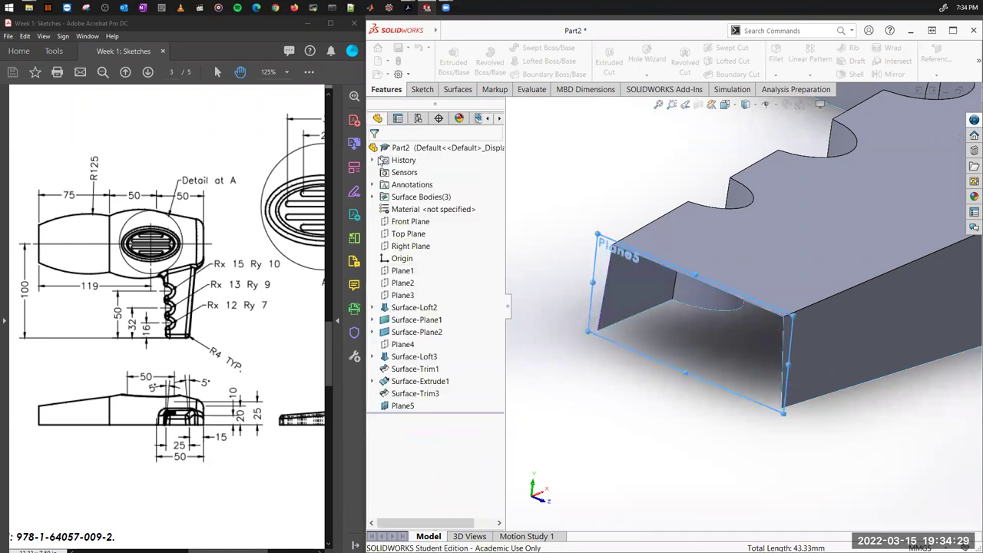
Step: Sketch on Plane5 by converting the loft's open-end edges and adding a horizontal closing line
right_click(600, 231)
click(624, 249)
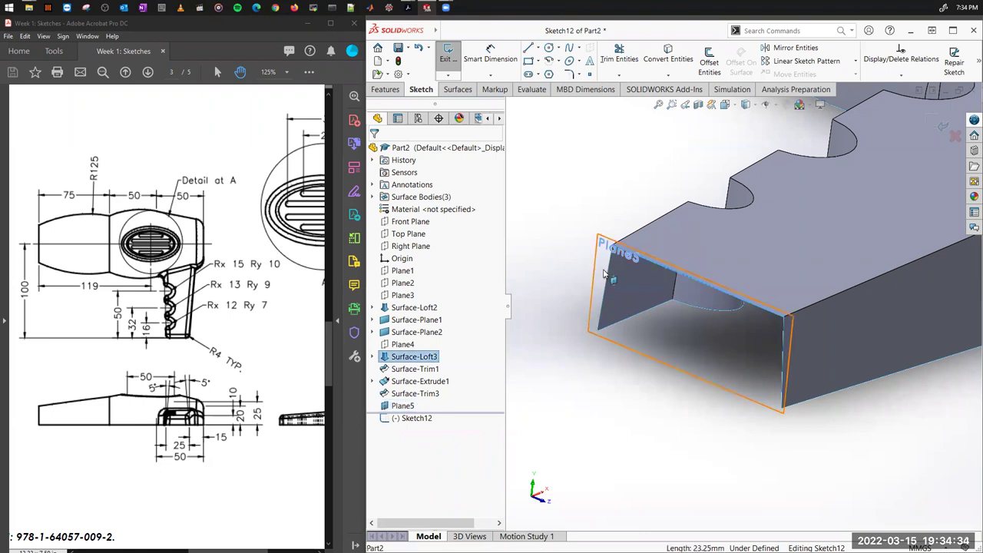
click(784, 341)
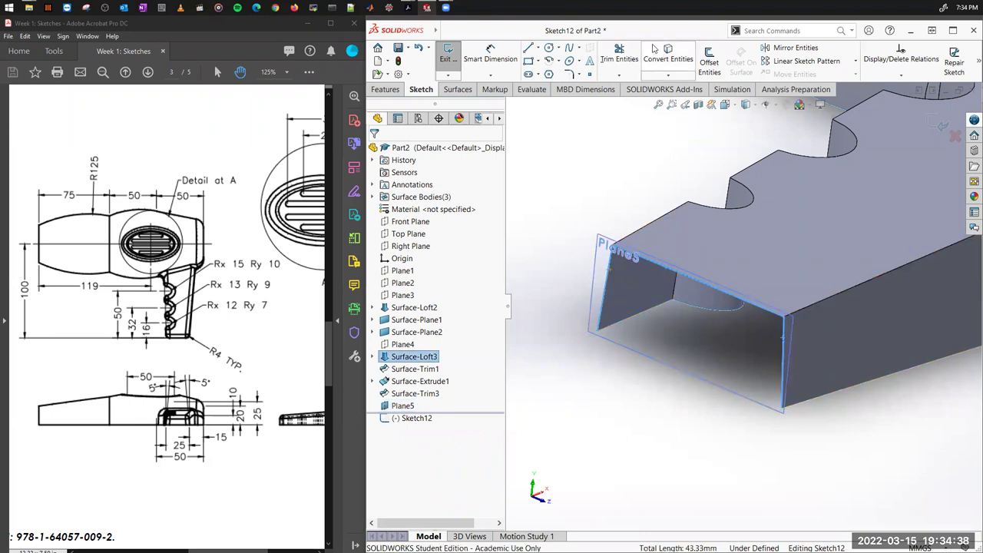
click(668, 58)
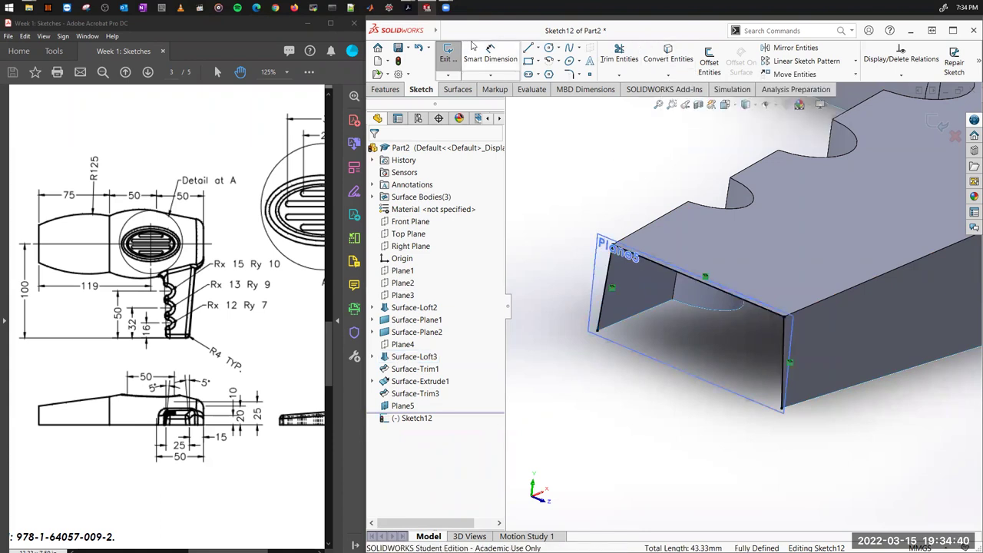
click(529, 48)
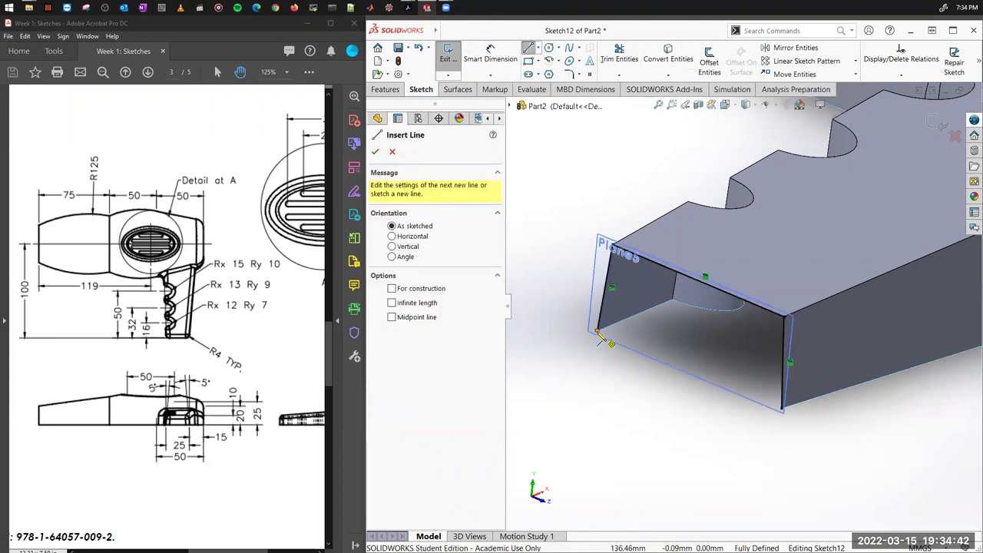
click(598, 331)
double_click(782, 408)
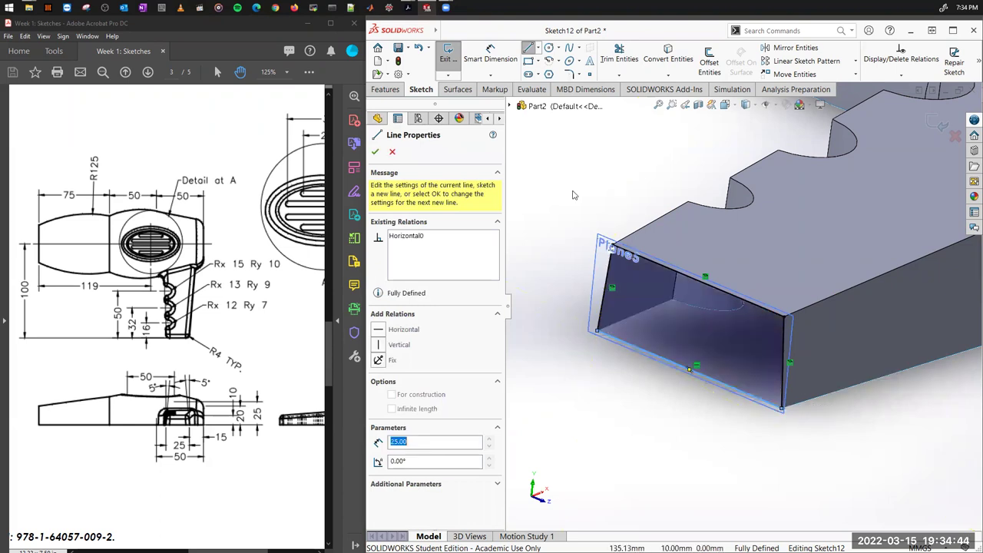
right_click(571, 186)
click(582, 185)
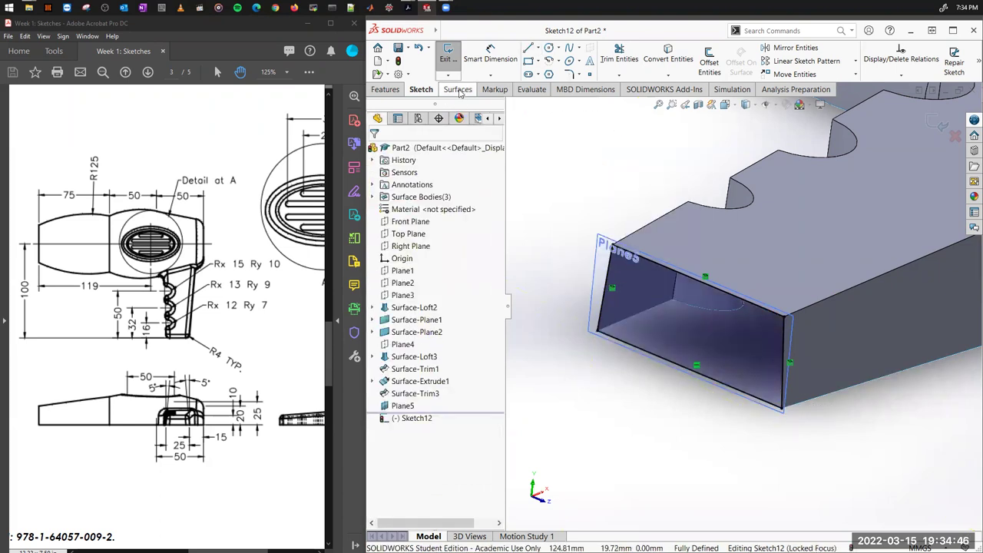
Step: Fill the closed rectangle with a Planar Surface cap, Surface-Plane3
click(456, 90)
click(685, 47)
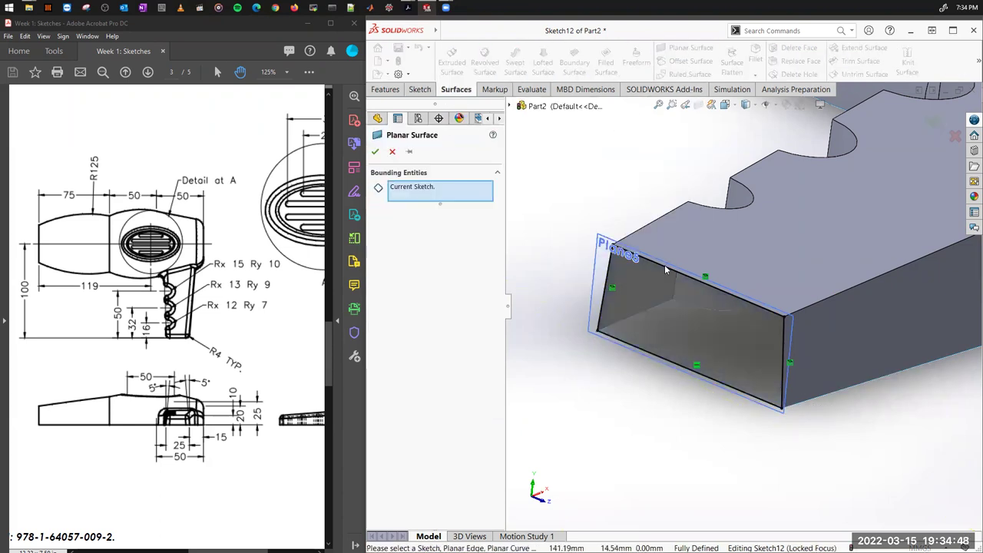
click(375, 153)
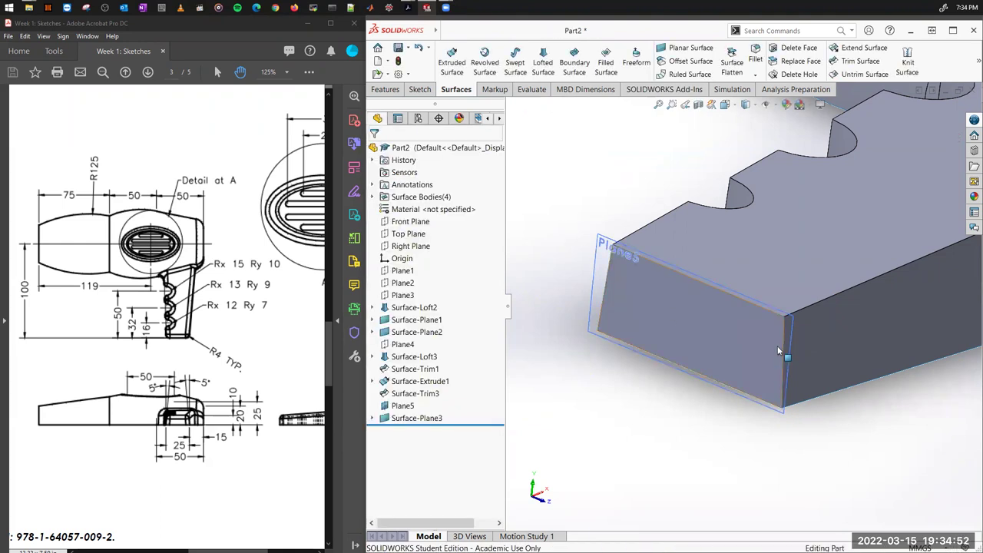
Step: Hide Plane5 via the feature tree
scroll(777, 346, up, 5)
click(403, 406)
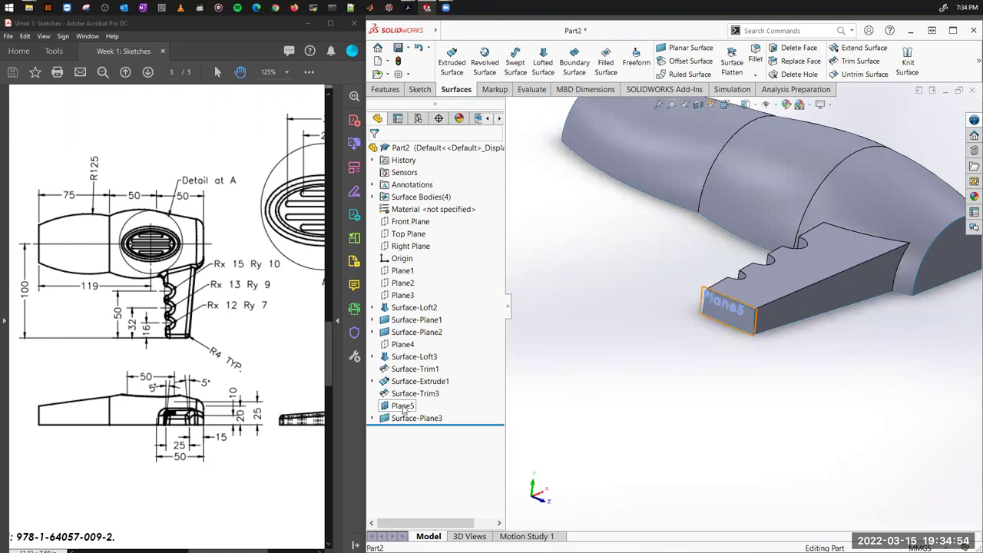
right_click(402, 405)
click(428, 301)
Step: Pan and zoom the reference drawing to the elliptical vent detail and orbit the hair dryer side-on
scroll(817, 305, up, 3)
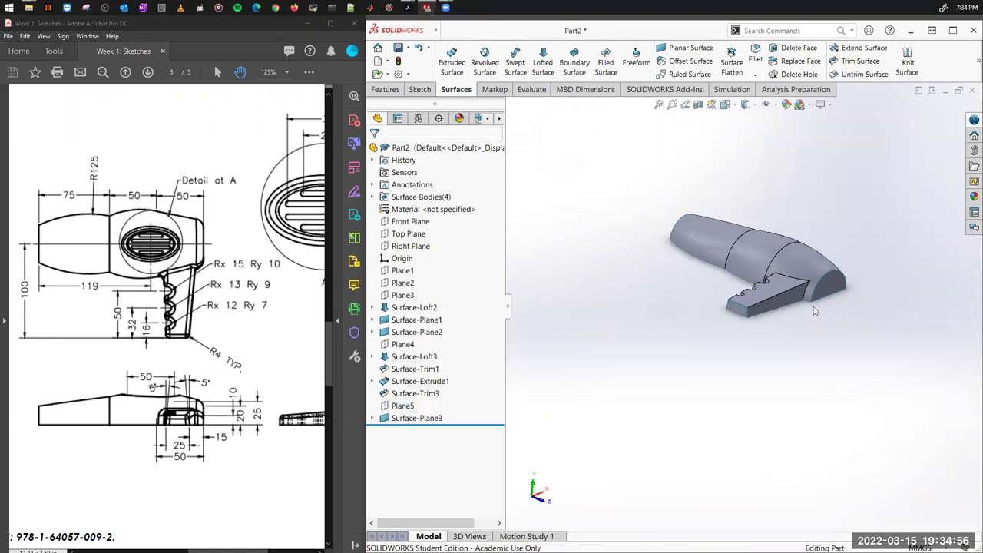
scroll(748, 267, down, 2)
middle_drag(749, 267, 767, 355)
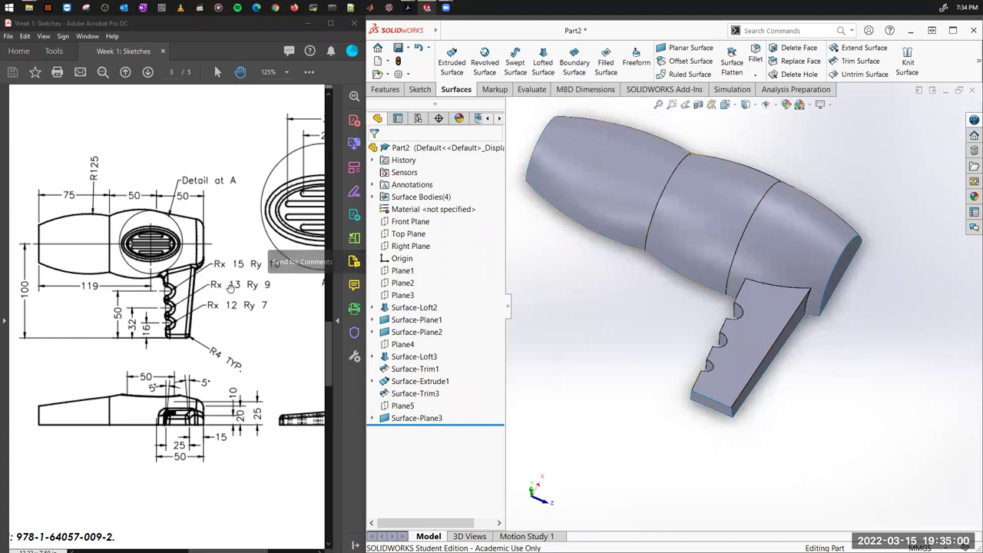
scroll(212, 305, up, 5)
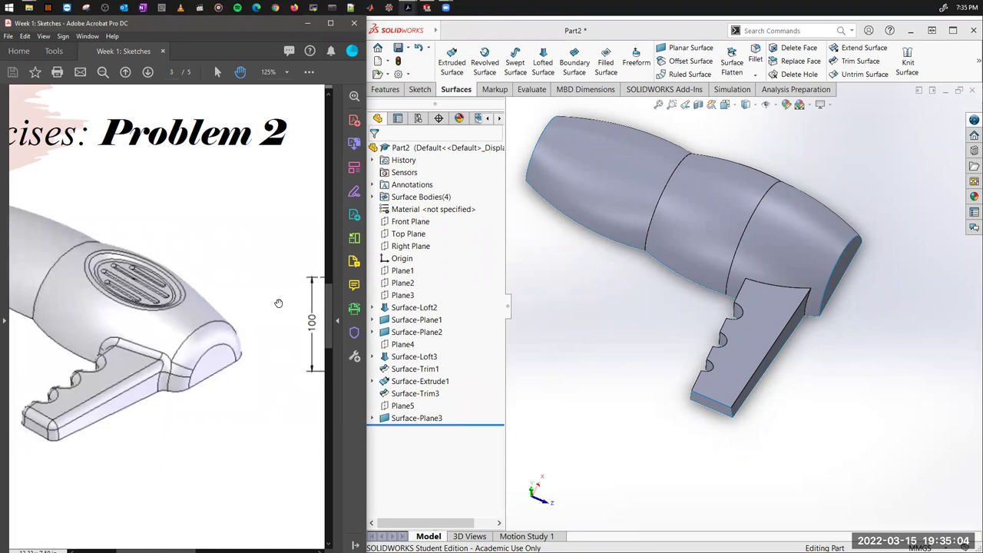
scroll(279, 304, down, 5)
scroll(279, 304, right, 3)
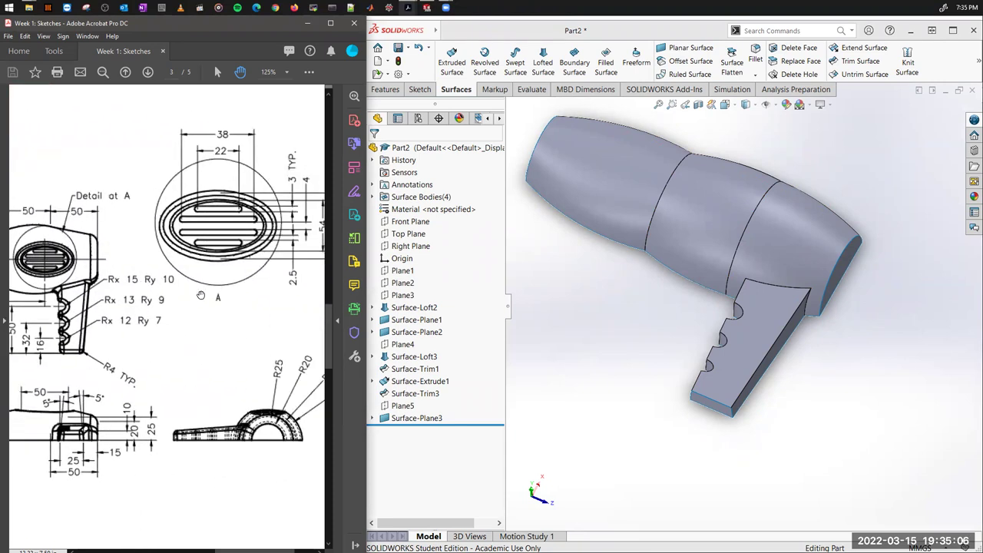
ctrl+scroll(240, 318, down, 1)
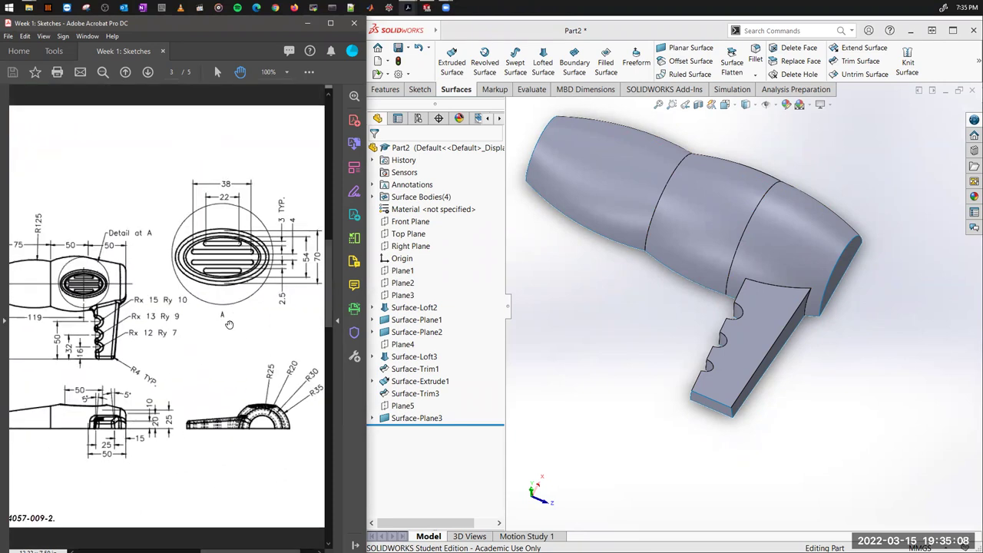
scroll(192, 332, left, 1)
scroll(188, 332, right, 1)
middle_drag(637, 313, 715, 223)
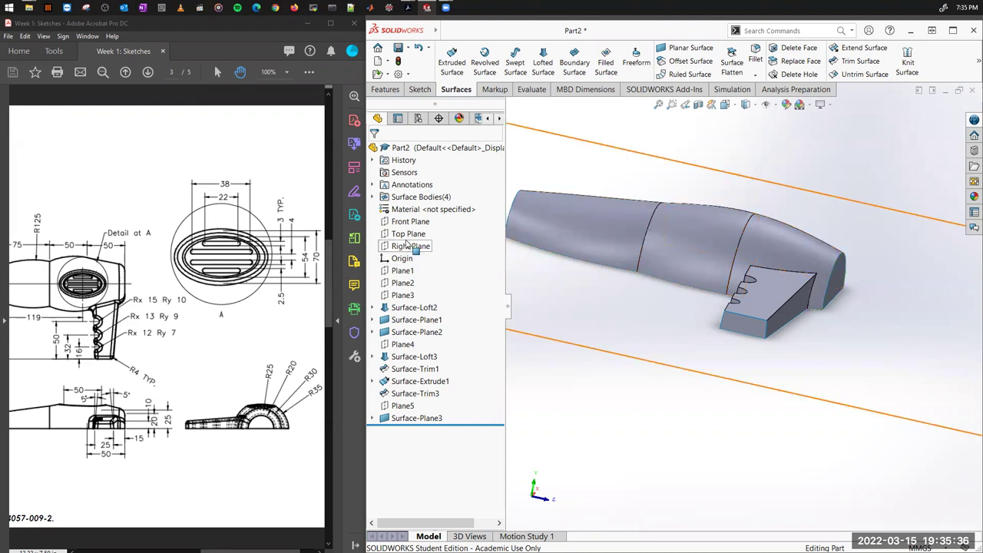
Step: Zoom to fit and show the Top Plane around the whole hair dryer
key(f)
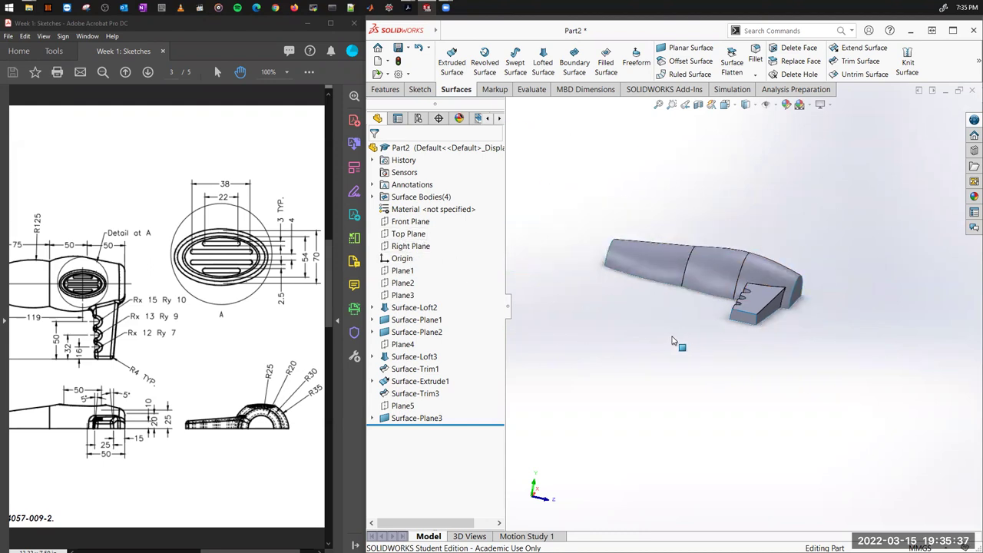
click(400, 238)
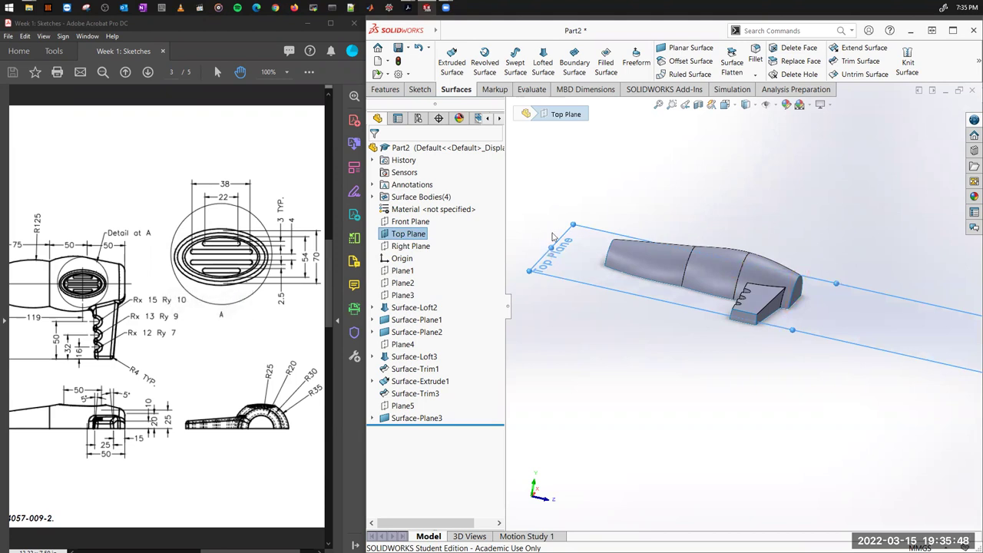
click(565, 380)
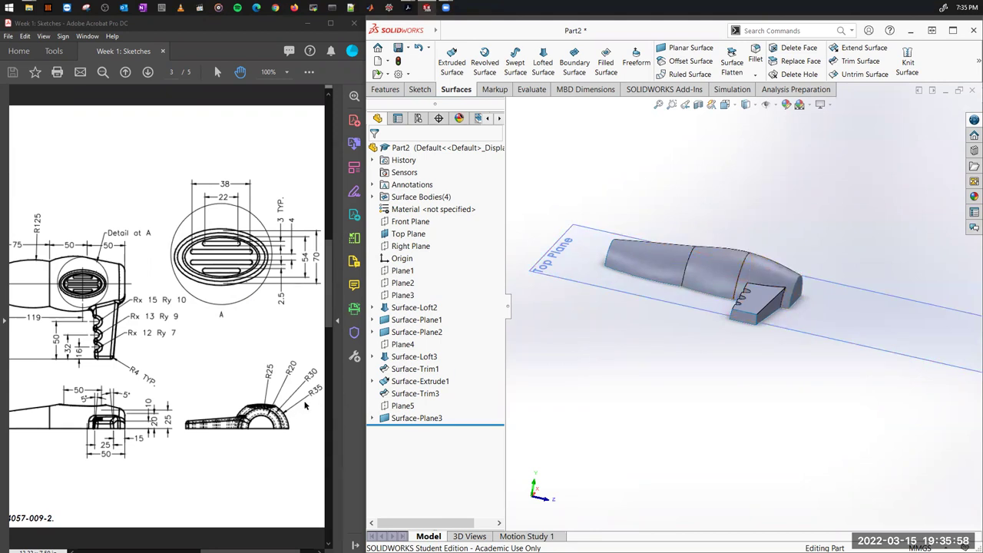
click(387, 89)
Step: Create Plane6 offset 35 mm from the Top Plane through the hair dryer body
click(937, 60)
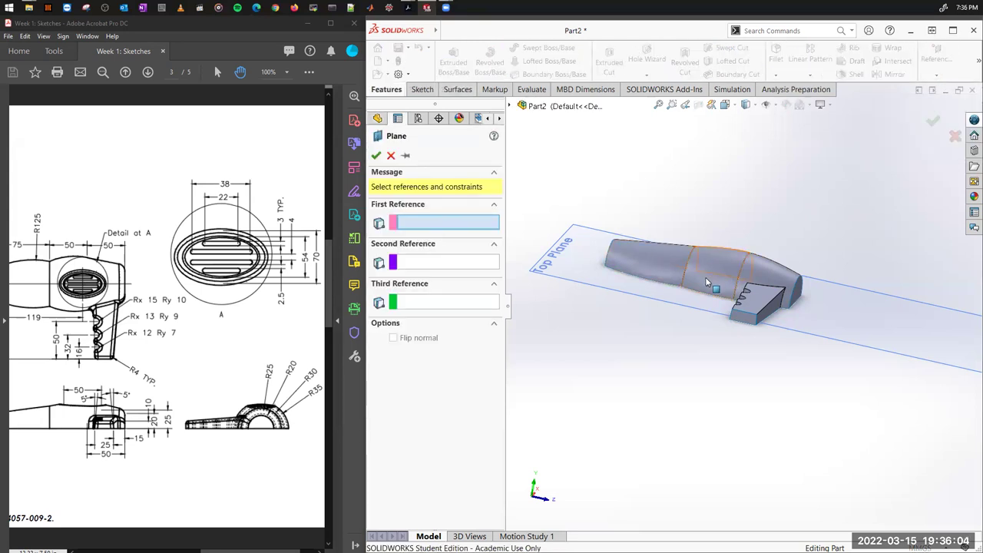
click(611, 288)
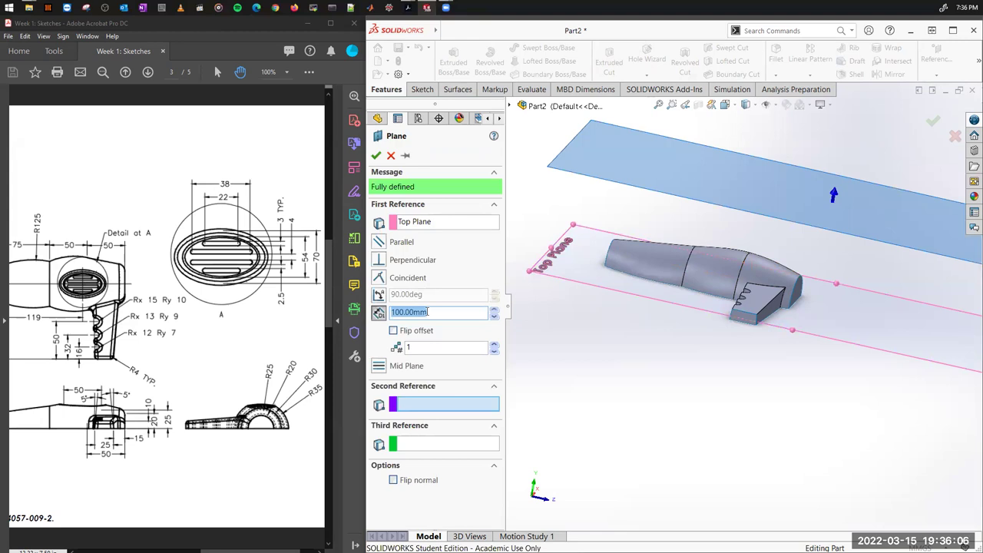
text(35)
key(Return)
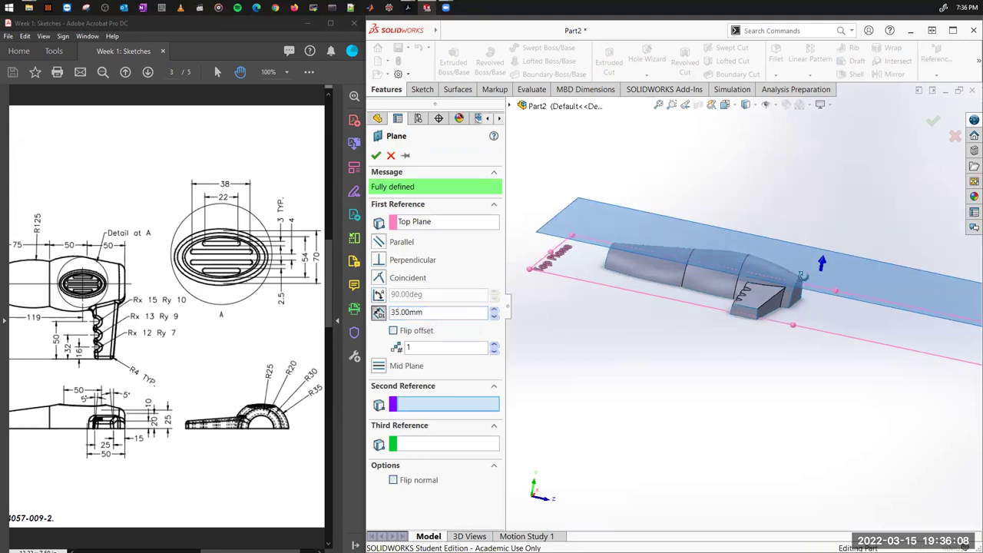
scroll(738, 282, down, 6)
middle_drag(714, 264, 720, 258)
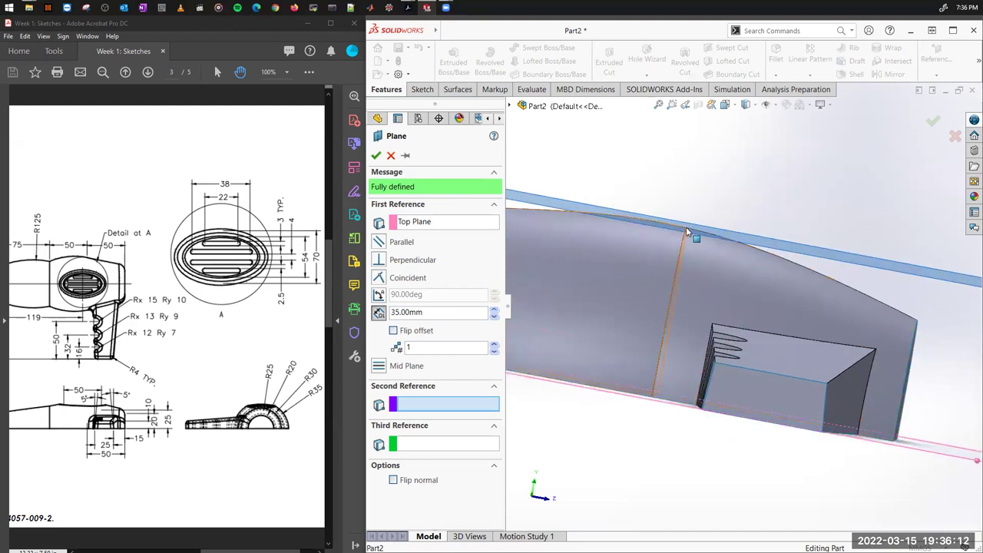
click(376, 155)
scroll(690, 192, up, 4)
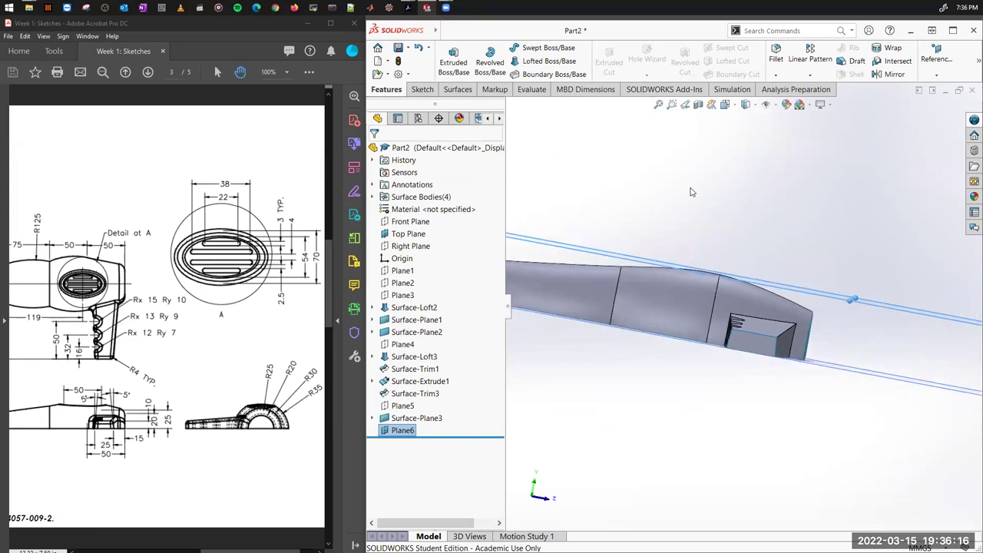
middle_drag(753, 257, 681, 289)
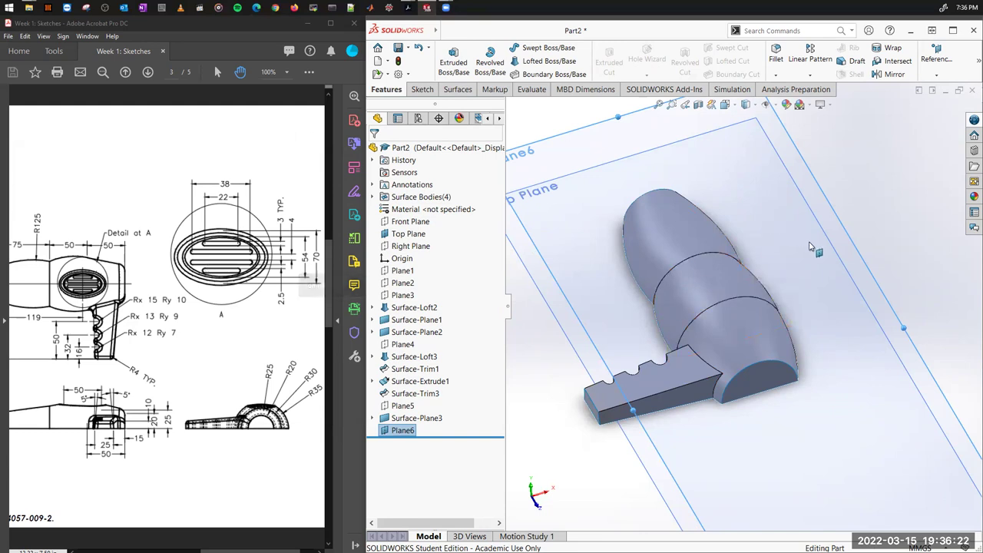
scroll(811, 246, down, 2)
right_click(755, 176)
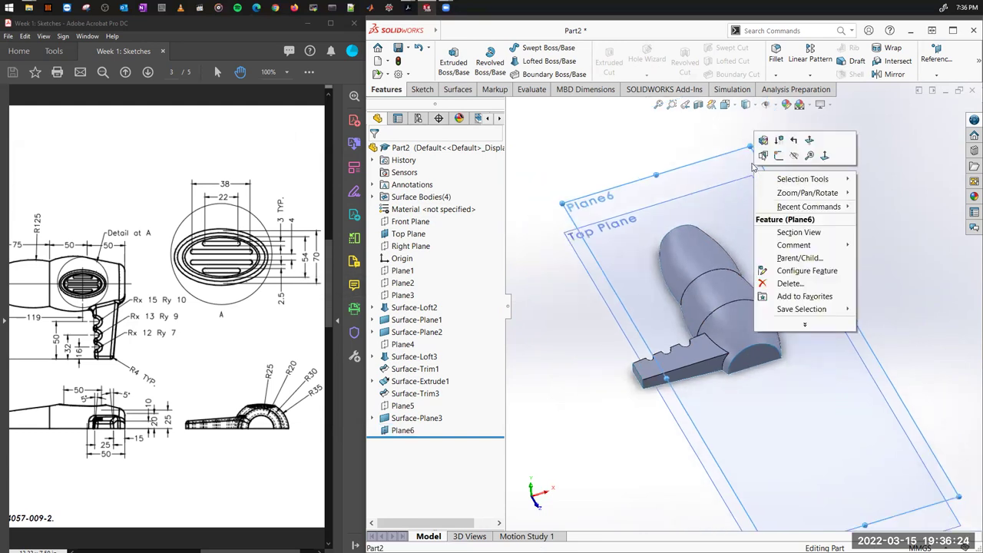
Step: Begin a new sketch, Sketch13, on Plane6
click(736, 163)
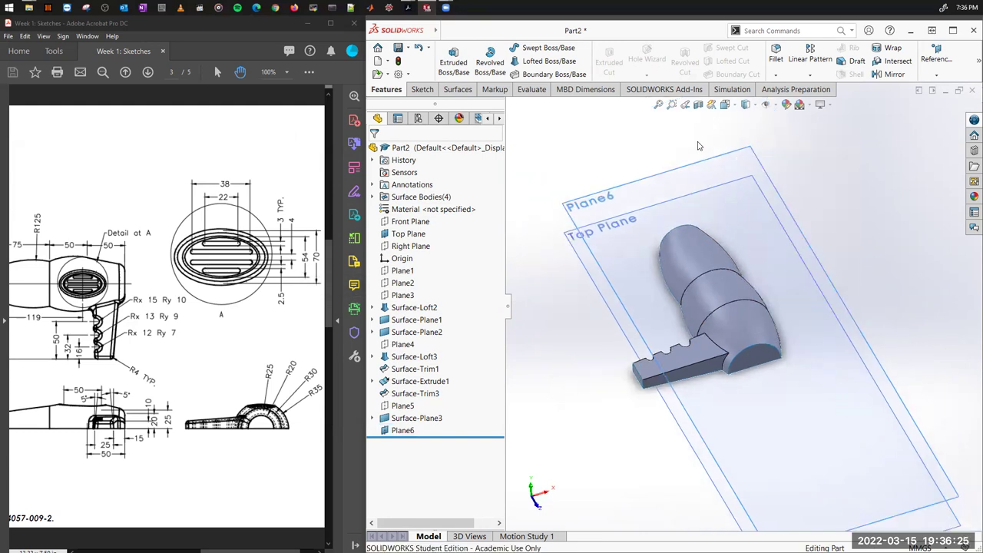
right_click(743, 172)
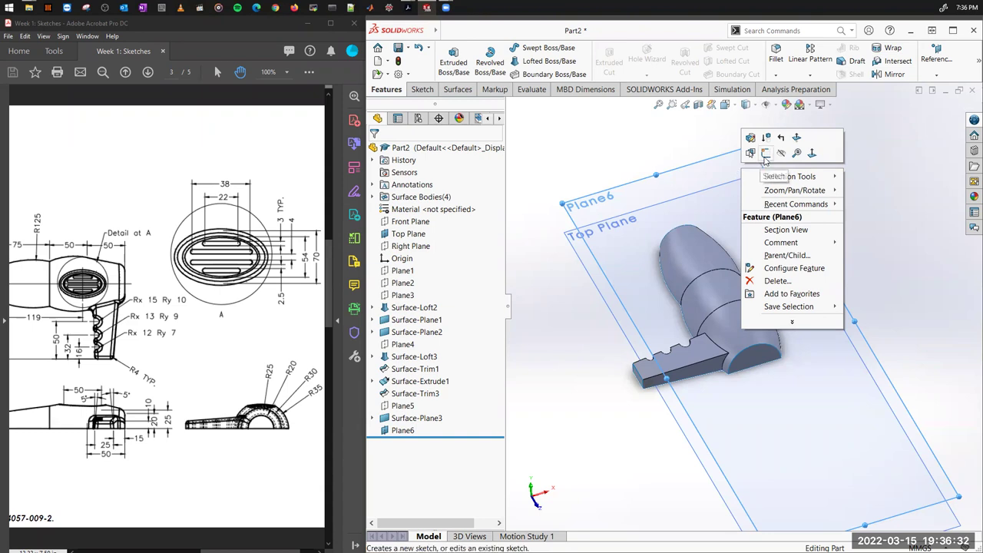
click(766, 152)
right_click(398, 431)
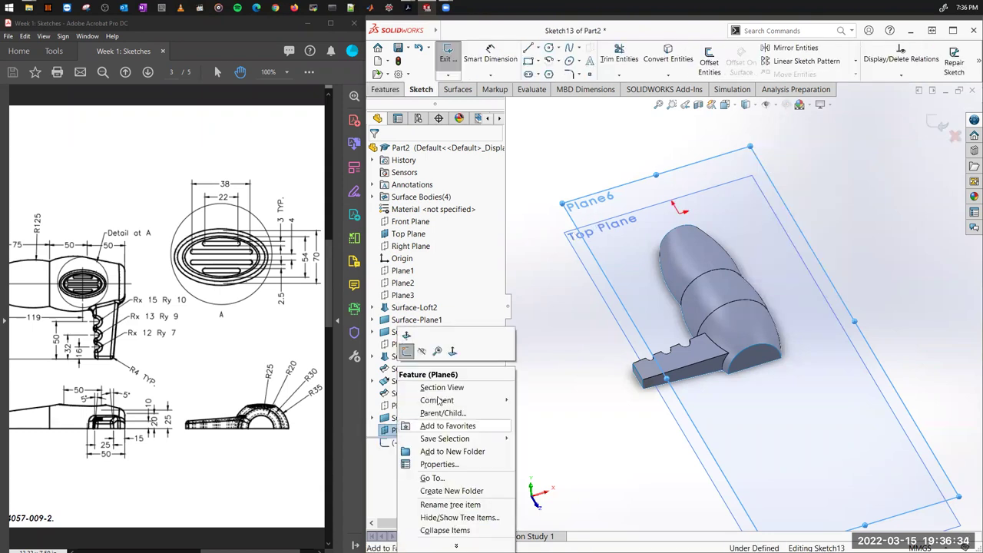
click(451, 349)
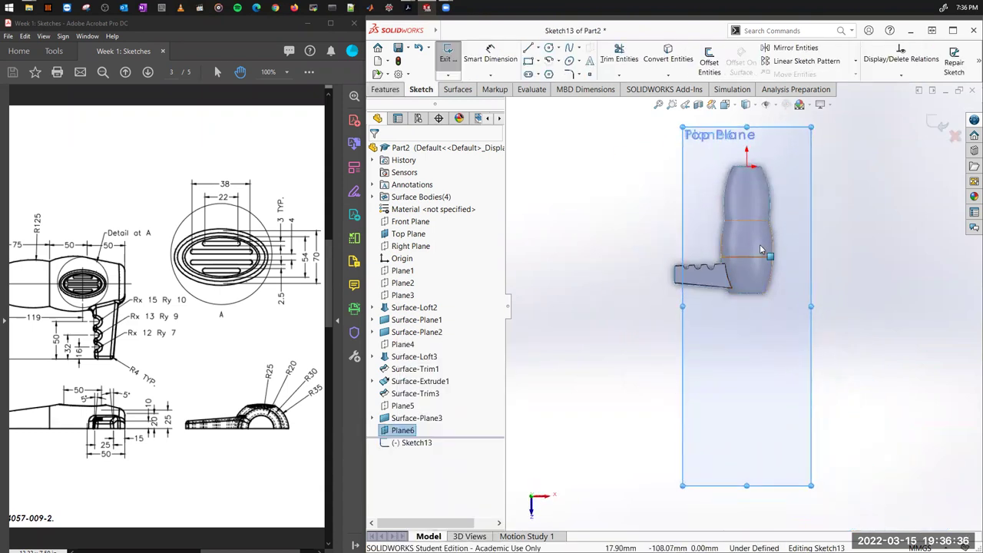
scroll(767, 255, down, 6)
scroll(717, 355, up, 2)
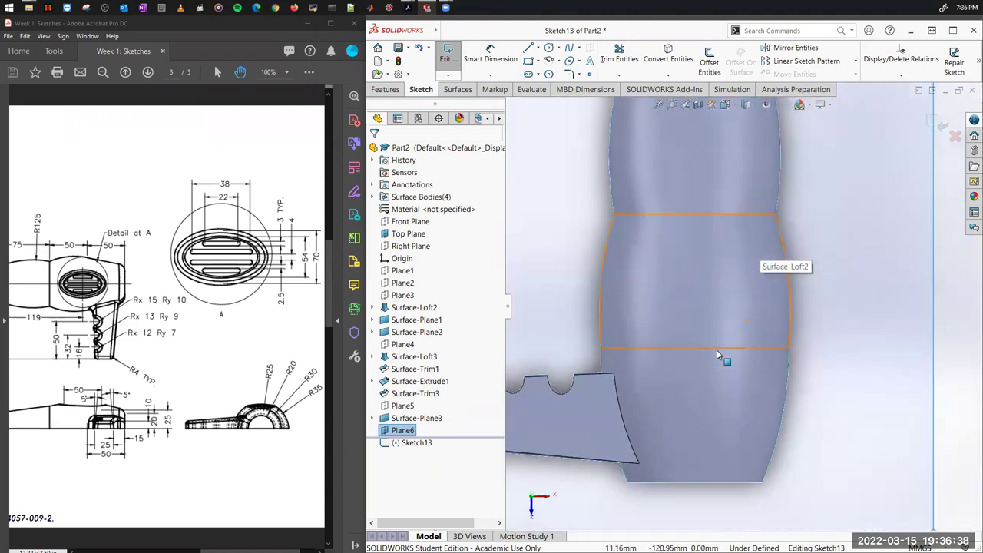
scroll(717, 355, up, 2)
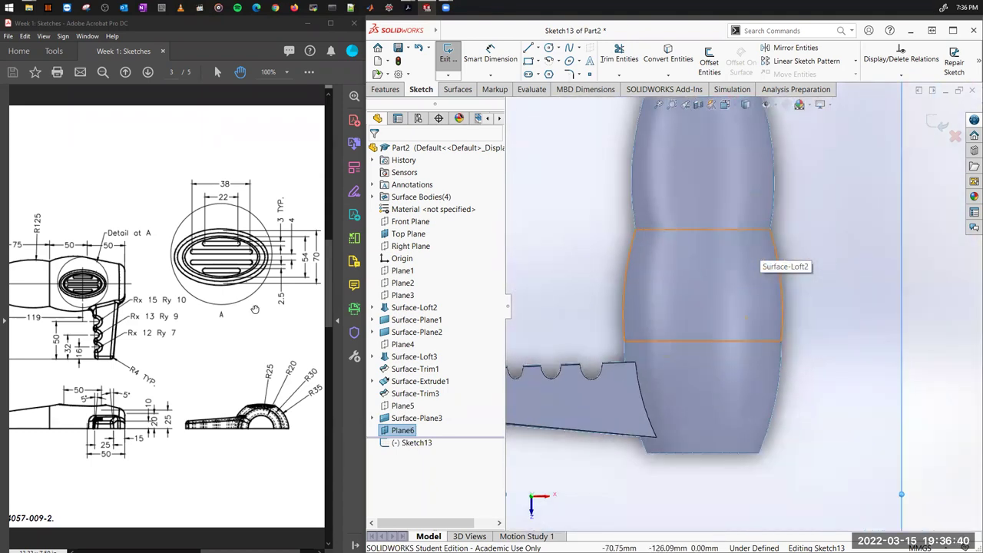
scroll(182, 273, left, 2)
drag(182, 273, 165, 270)
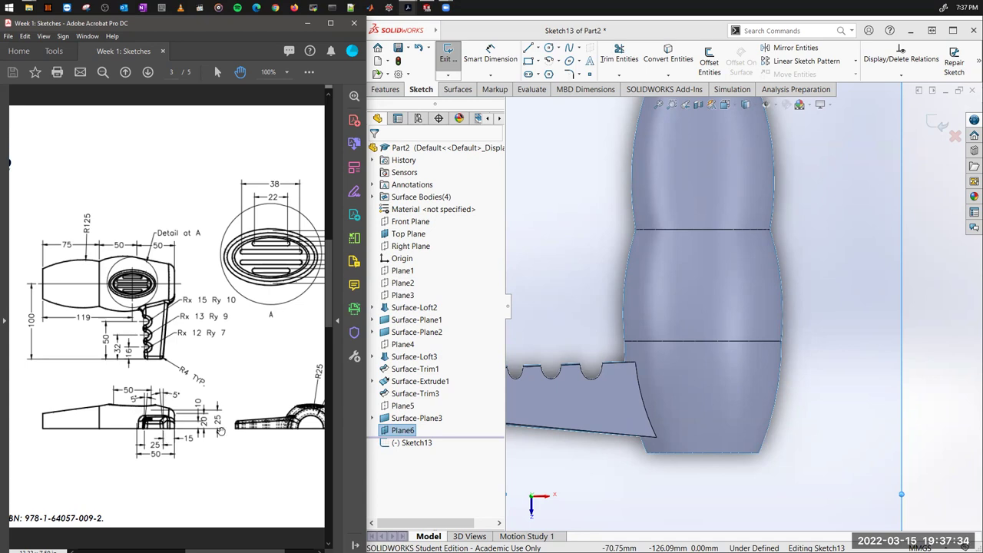
scroll(221, 432, up, 10)
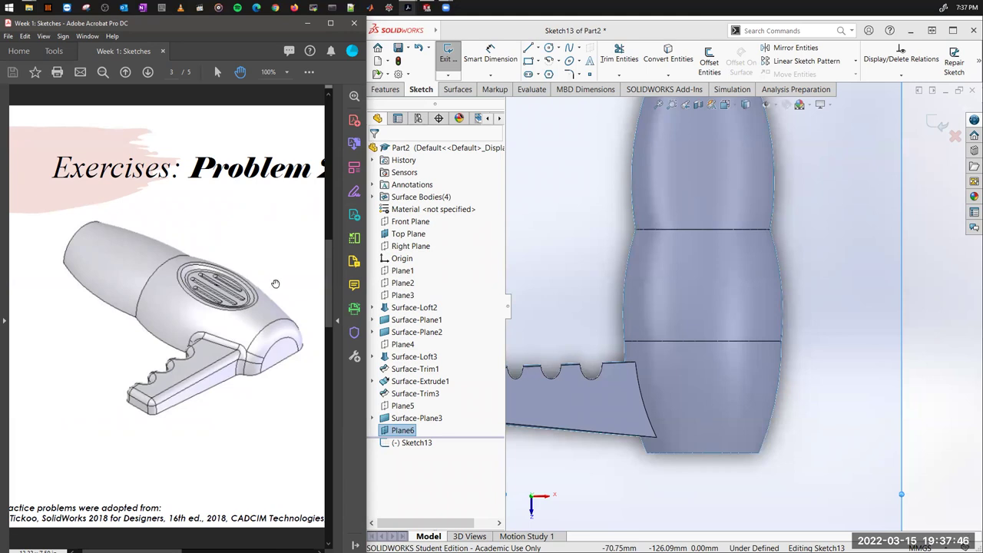
drag(284, 277, 131, 274)
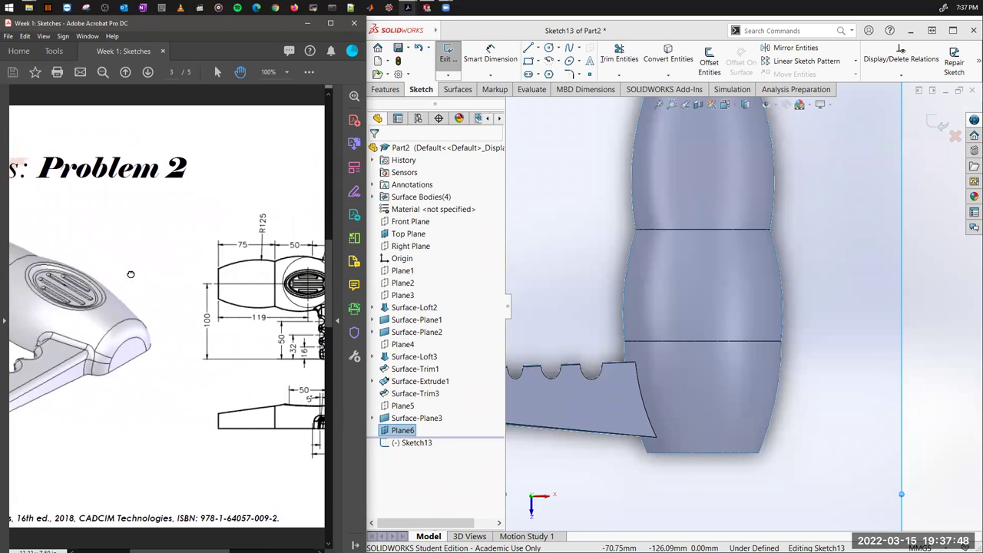
drag(220, 284, 199, 285)
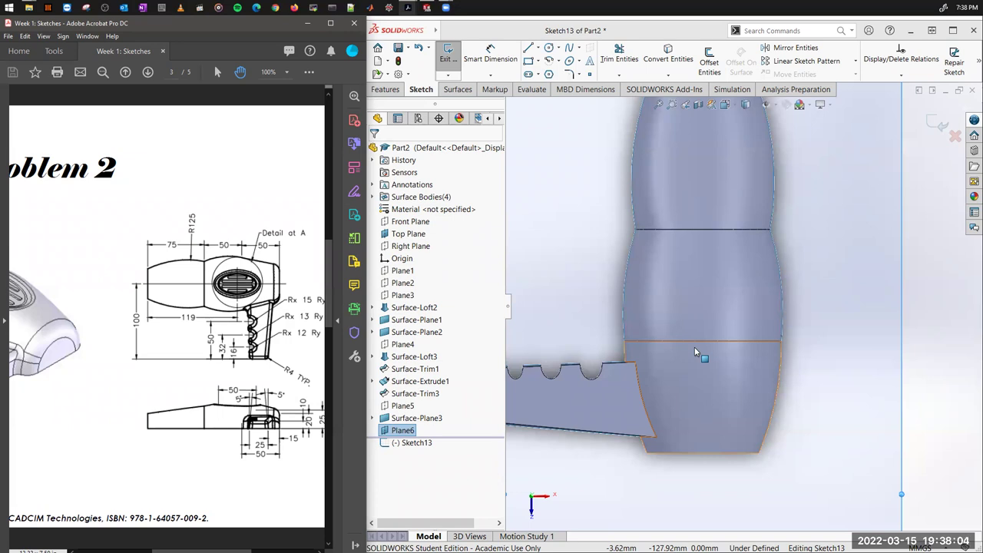
scroll(796, 342, down, 3)
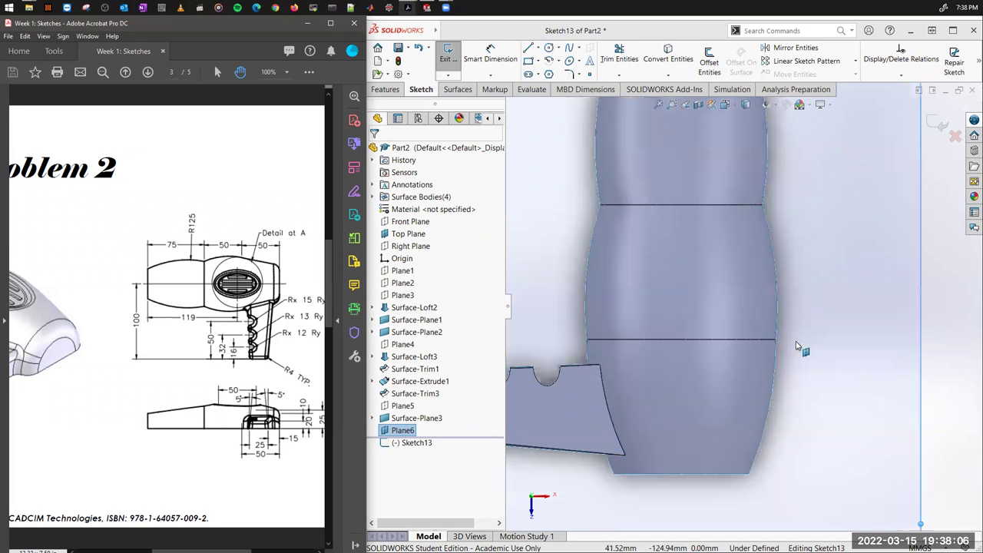
scroll(769, 345, up, 5)
scroll(714, 264, down, 2)
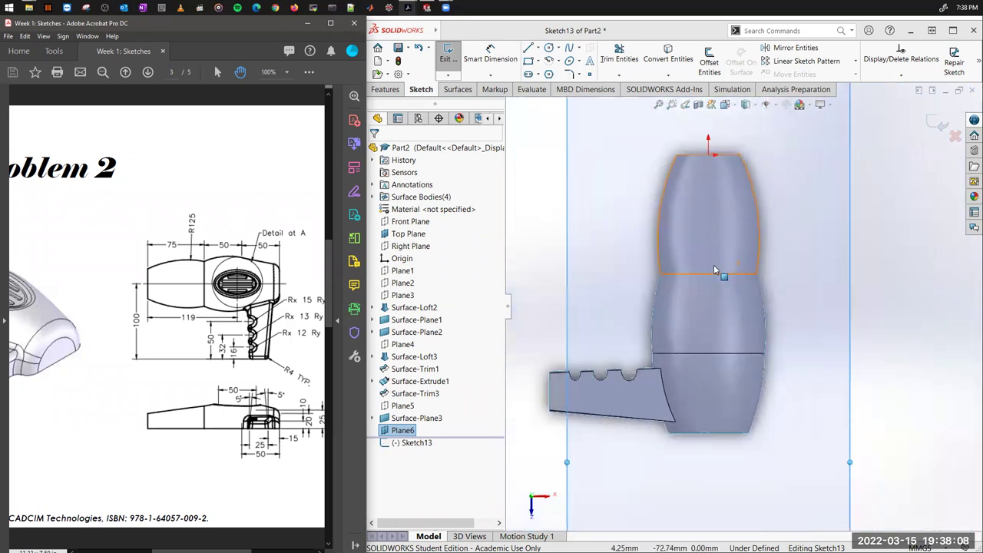
drag(189, 239, 93, 239)
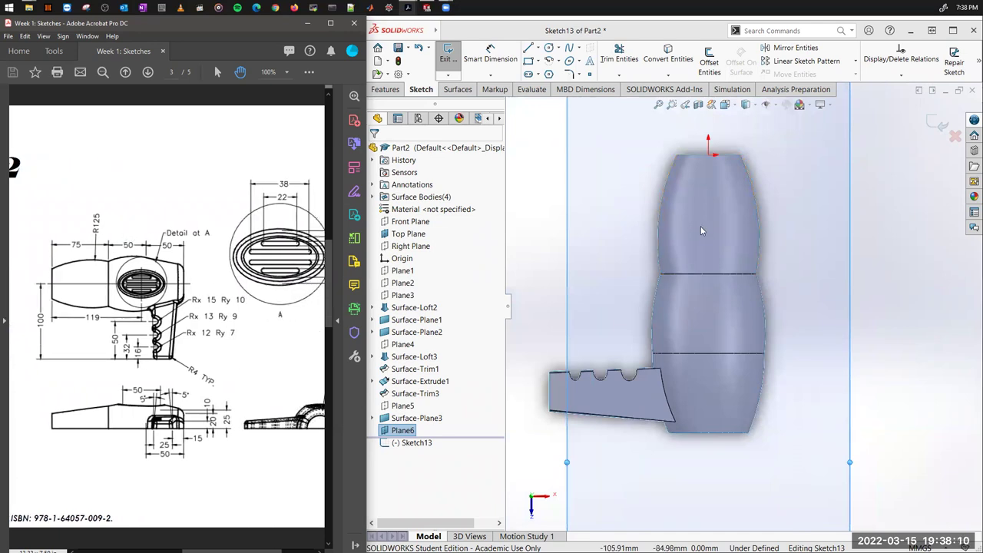
Step: Draw a vertical centerline from the origin down to the body's bottom edge
click(537, 47)
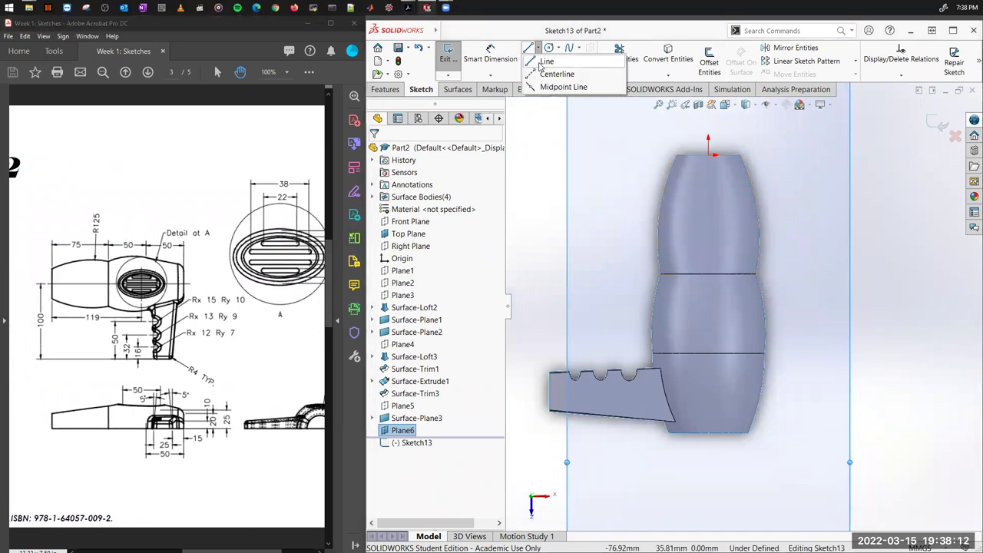
click(550, 56)
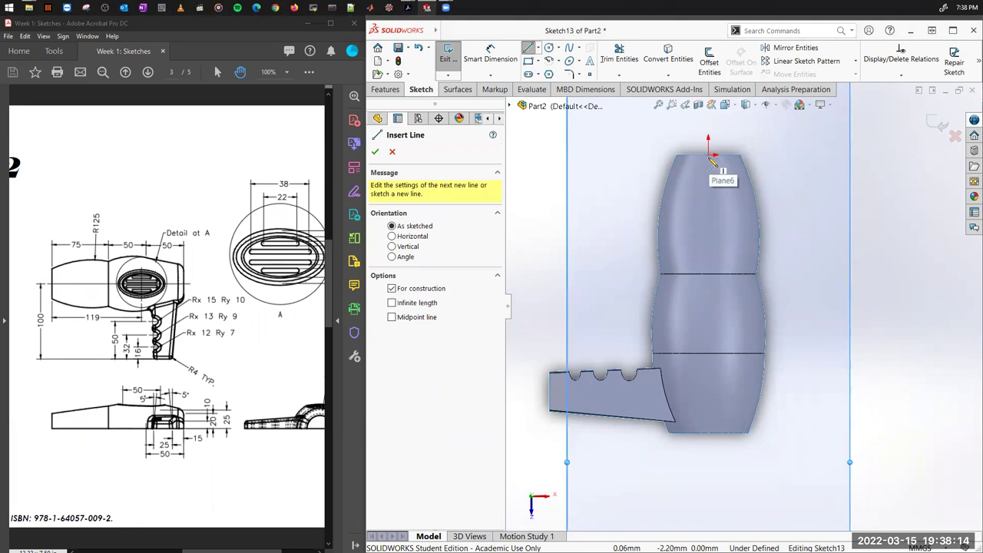
click(709, 154)
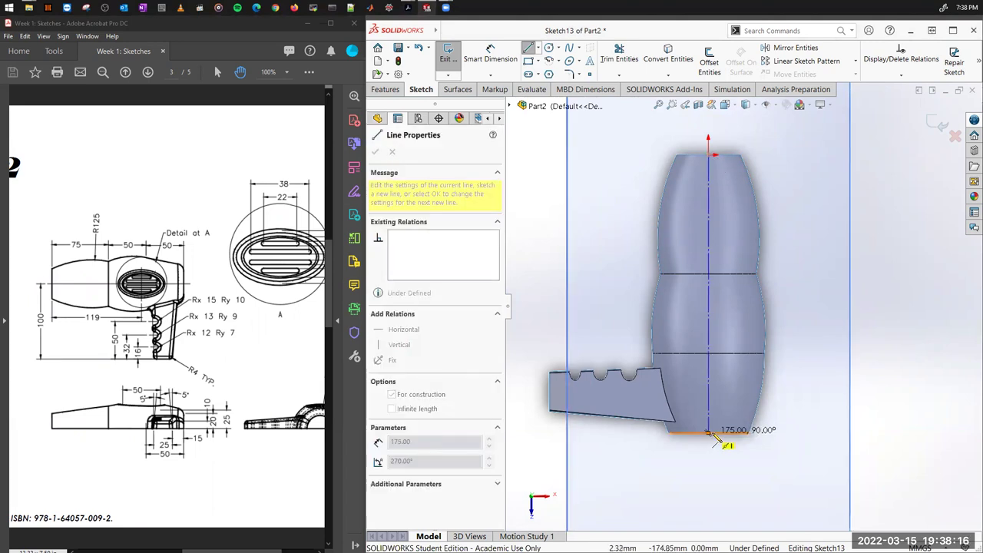
click(710, 434)
right_click(846, 192)
click(873, 240)
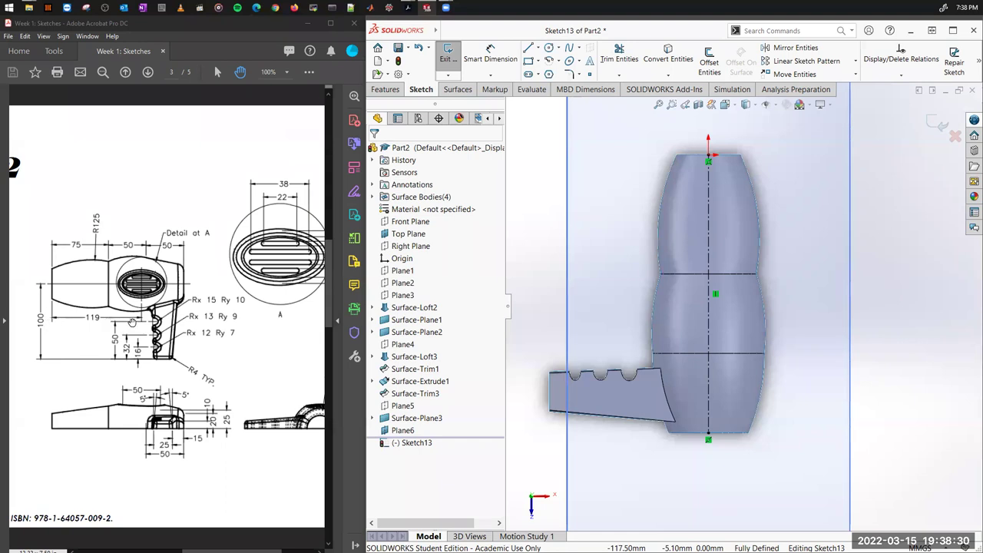
Step: Draw a short horizontal centerline across the dryer body
click(539, 49)
click(560, 75)
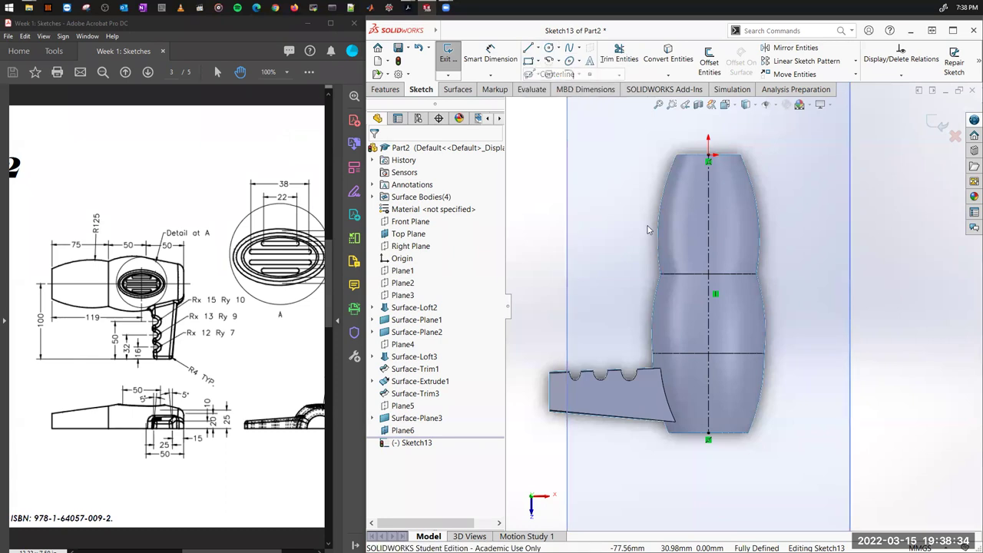
click(704, 351)
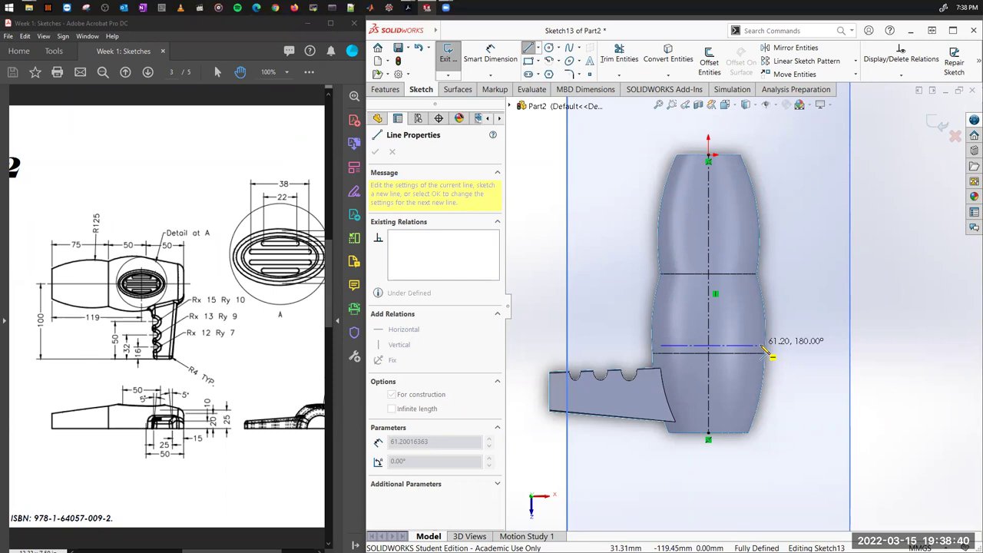
click(759, 346)
click(471, 75)
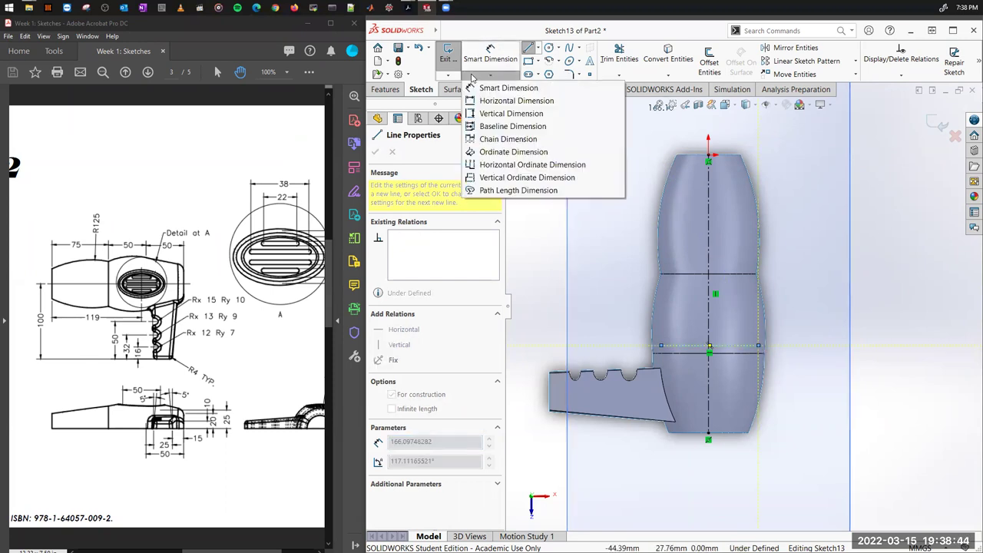
click(496, 87)
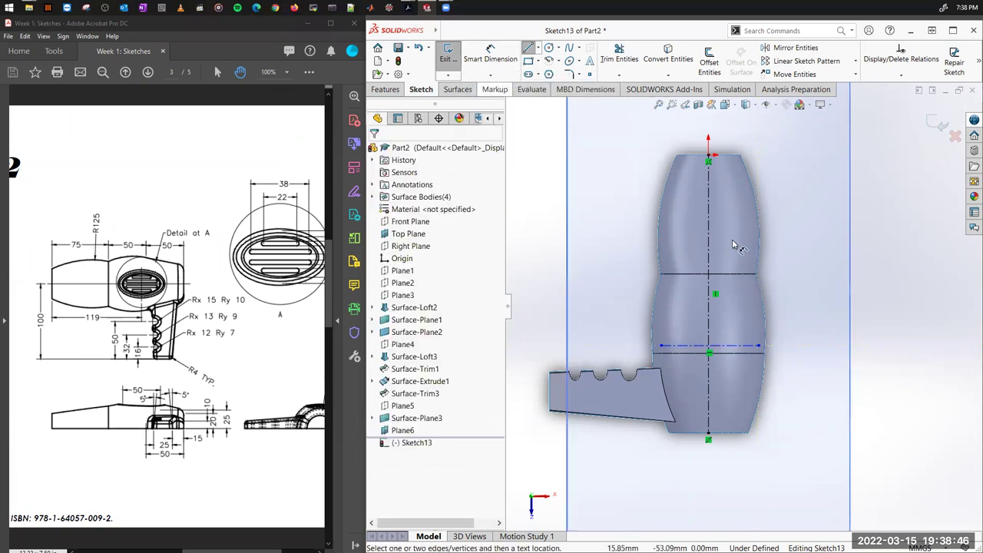
Step: Dimension the horizontal centerline 119 mm below the top endpoint at the origin
click(730, 347)
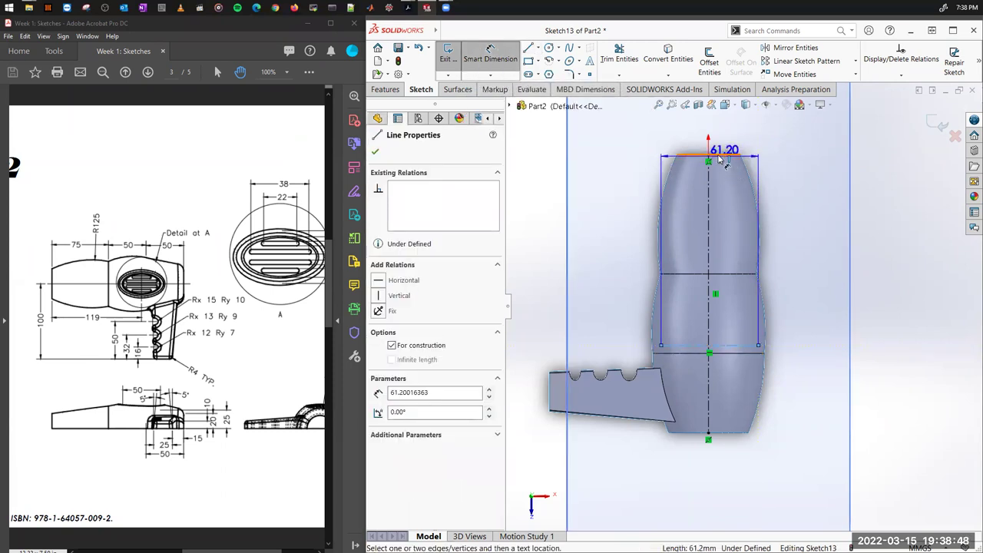
click(709, 157)
click(818, 270)
text(119)
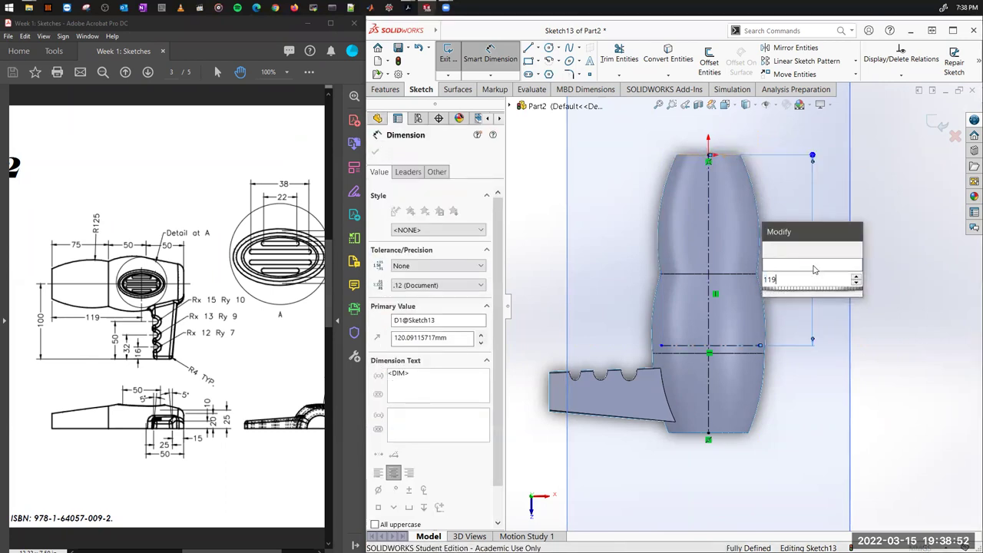
key(Escape)
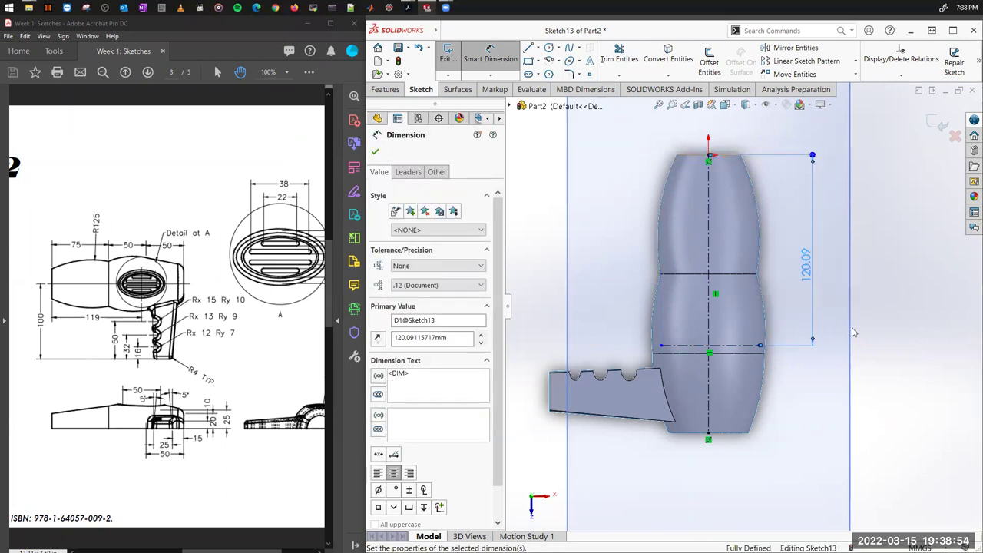
click(873, 375)
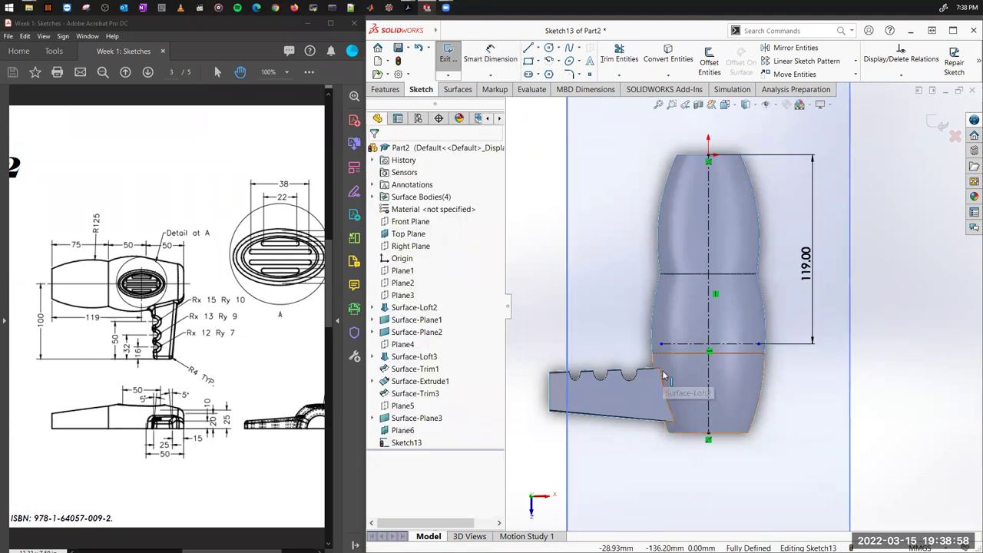
drag(268, 315, 184, 323)
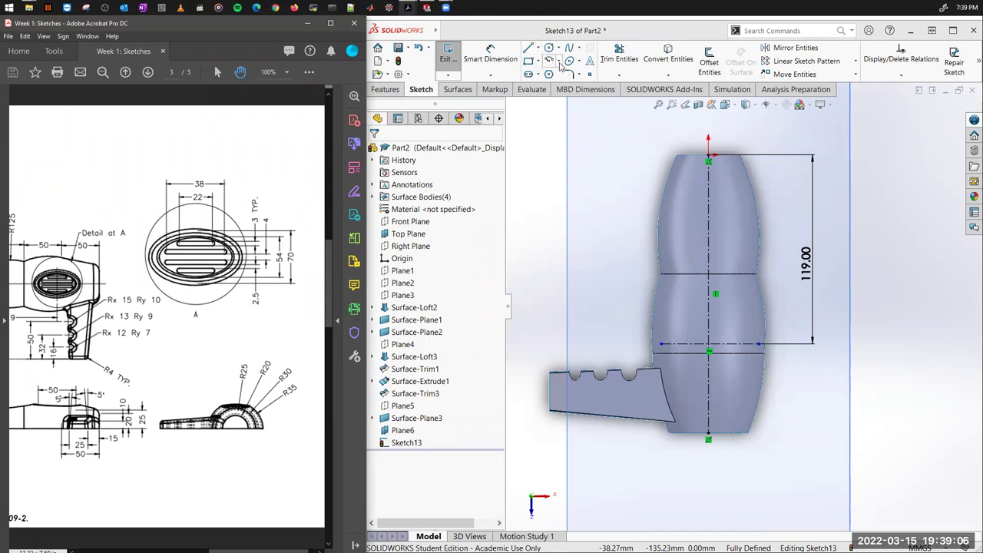
Step: Draw an upright ellipse centred on the centerline intersection, long axis along the vertical centerline
click(743, 319)
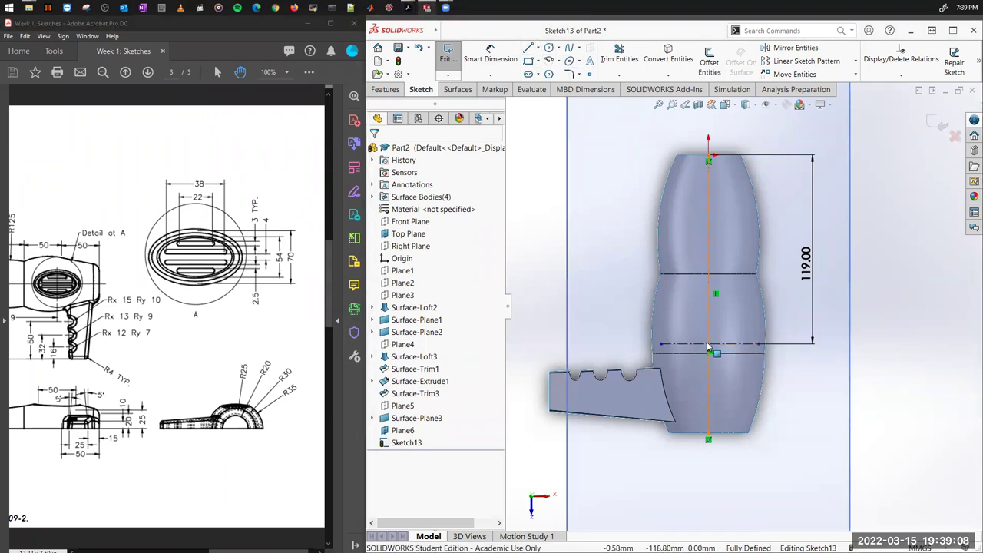
click(569, 62)
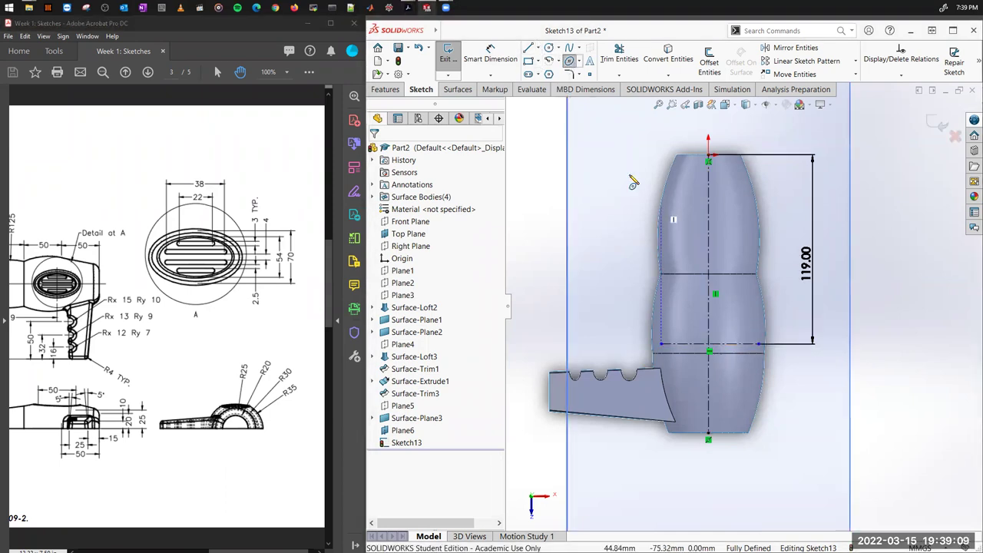
click(710, 346)
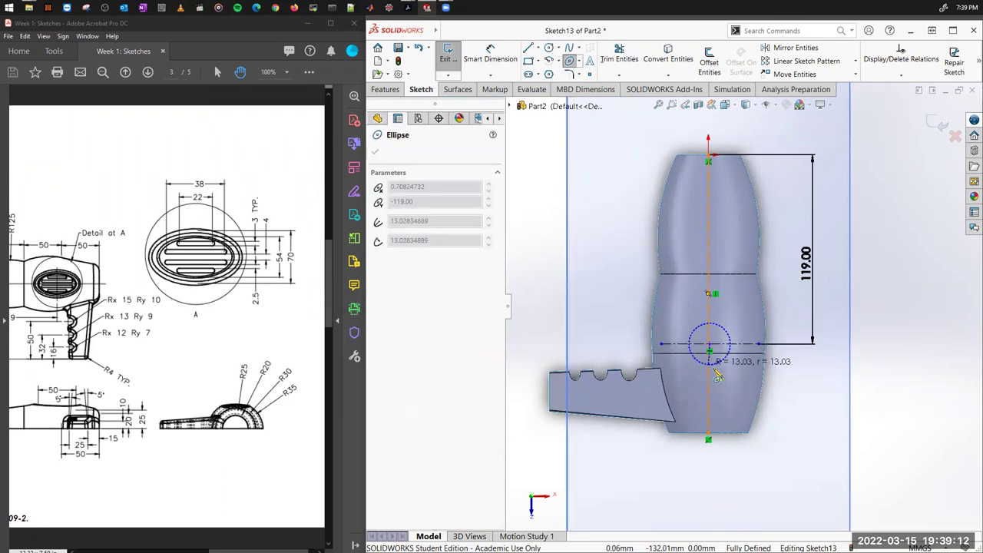
scroll(710, 347, down, 6)
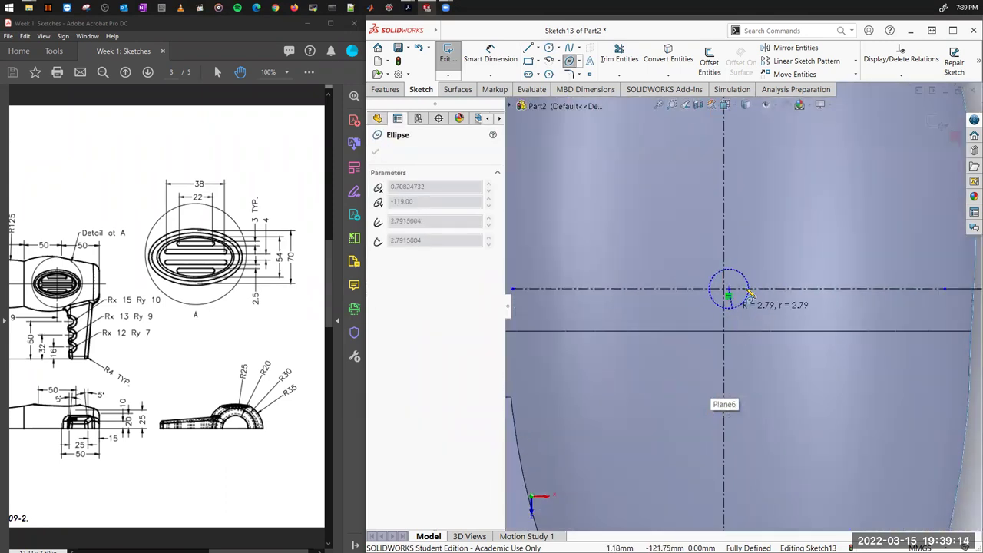
key(Escape)
scroll(726, 284, down, 1)
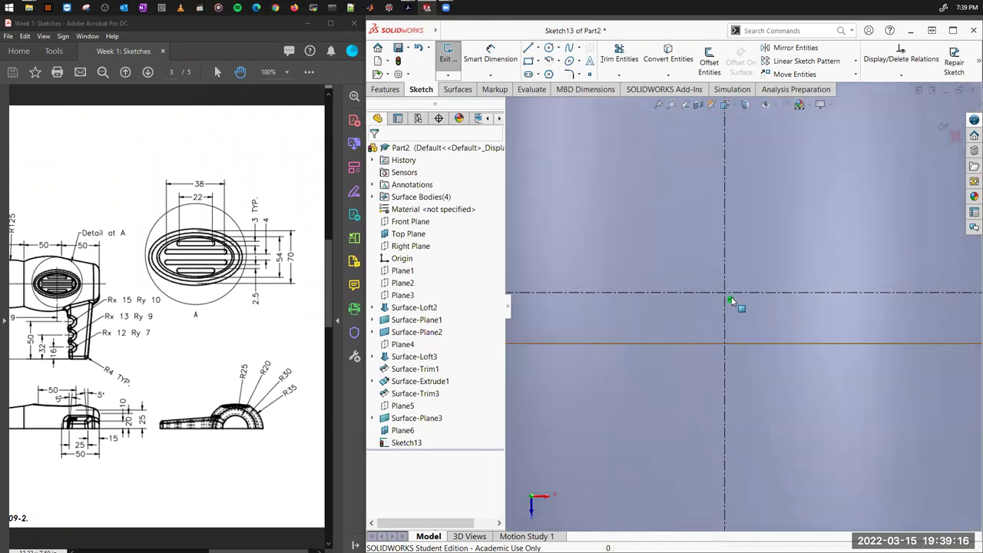
click(569, 61)
click(726, 293)
click(725, 432)
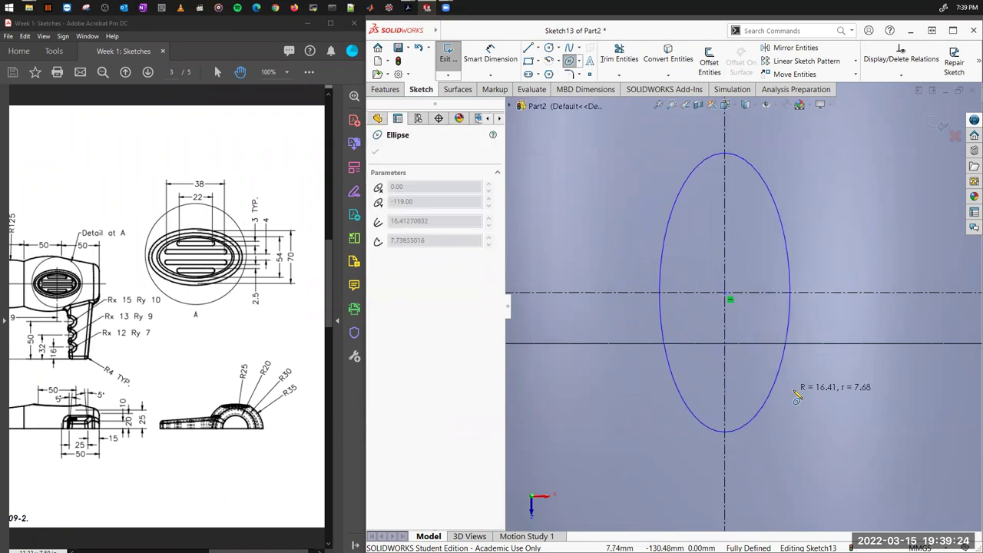
click(798, 391)
Step: Orbit and pan to check the ellipse on the dryer body against the reference drawing
scroll(795, 393, up, 3)
scroll(795, 394, up, 3)
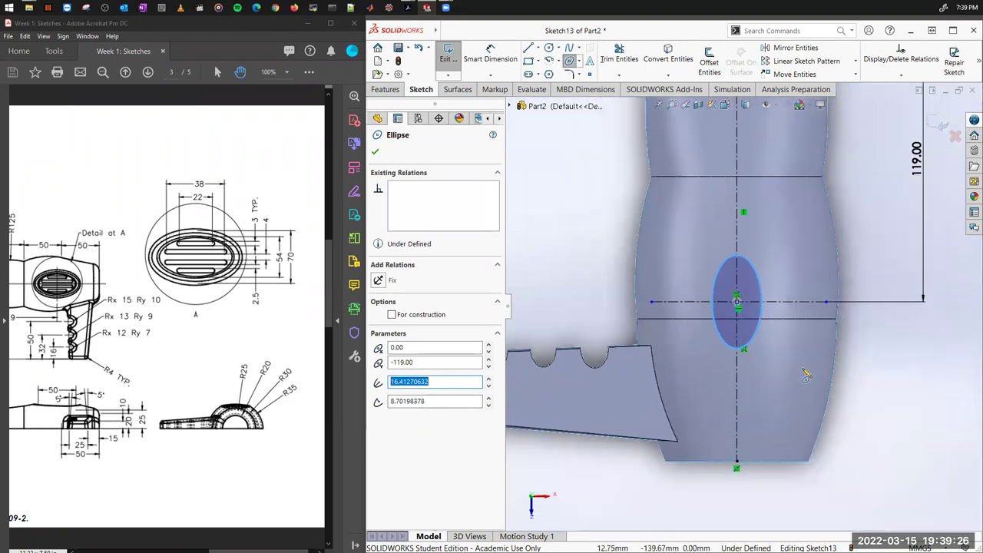
scroll(823, 293, down, 1)
mouse_move(822, 293)
middle_down()
mouse_move(776, 322)
mouse_move(799, 307)
mouse_move(791, 303)
middle_up()
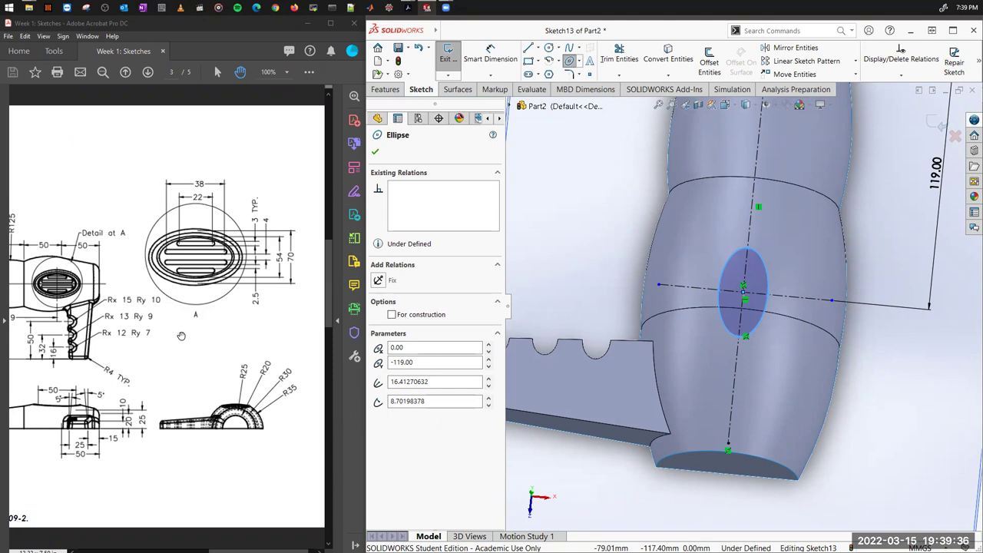
drag(266, 338, 175, 335)
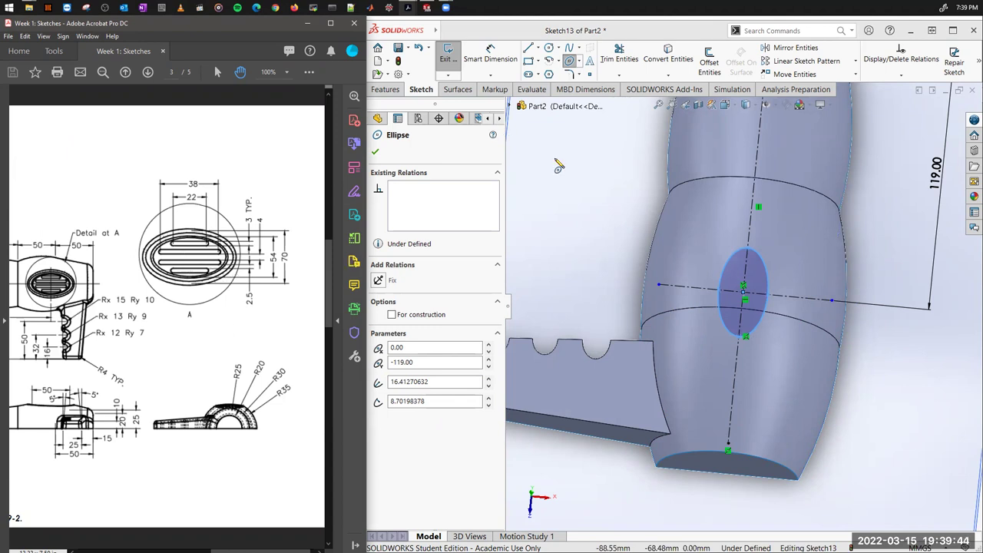
ctrl+scroll(201, 335, down, 1)
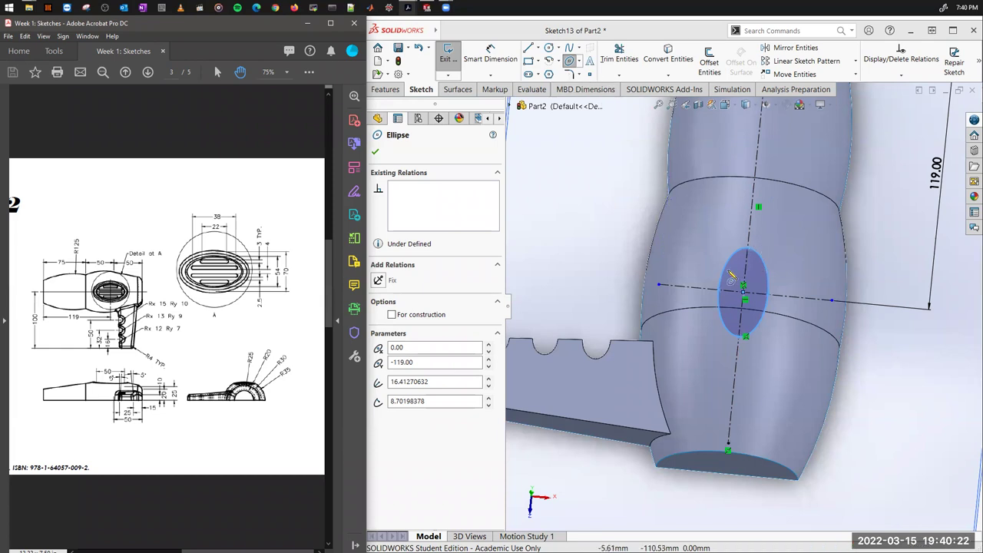
Step: Dimension the ellipse 60 mm tall and 35 mm wide, then exit Sketch13
click(490, 54)
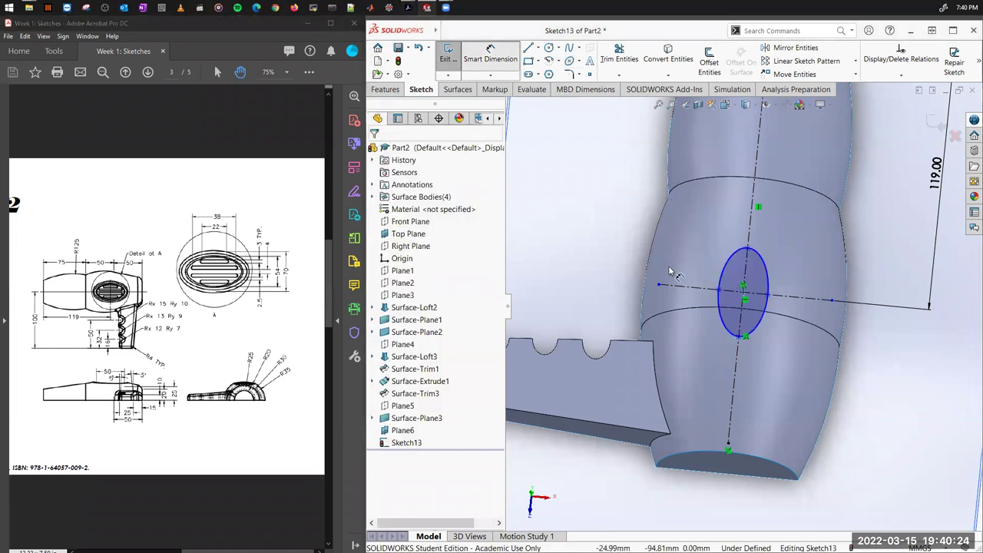
click(746, 249)
click(745, 336)
click(897, 310)
text(60)
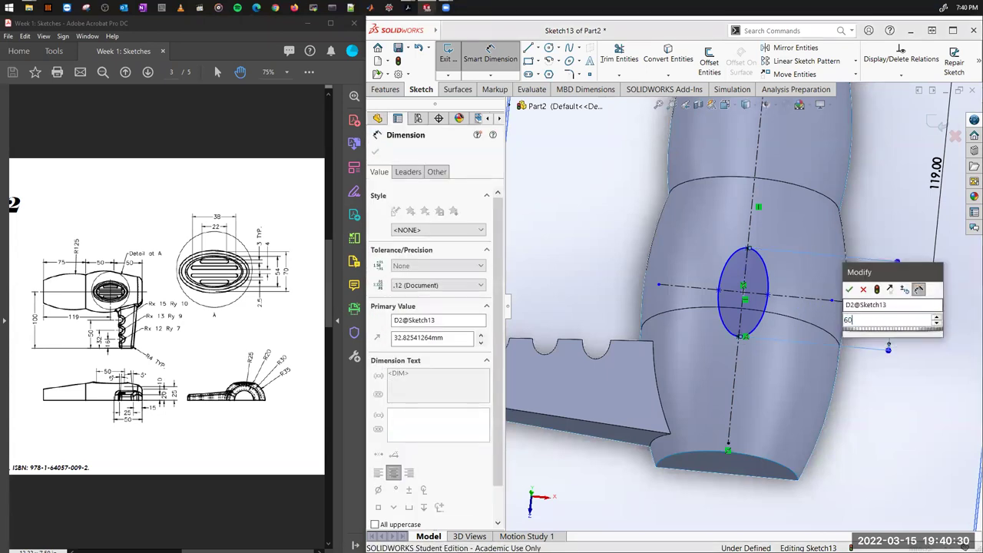
key(Return)
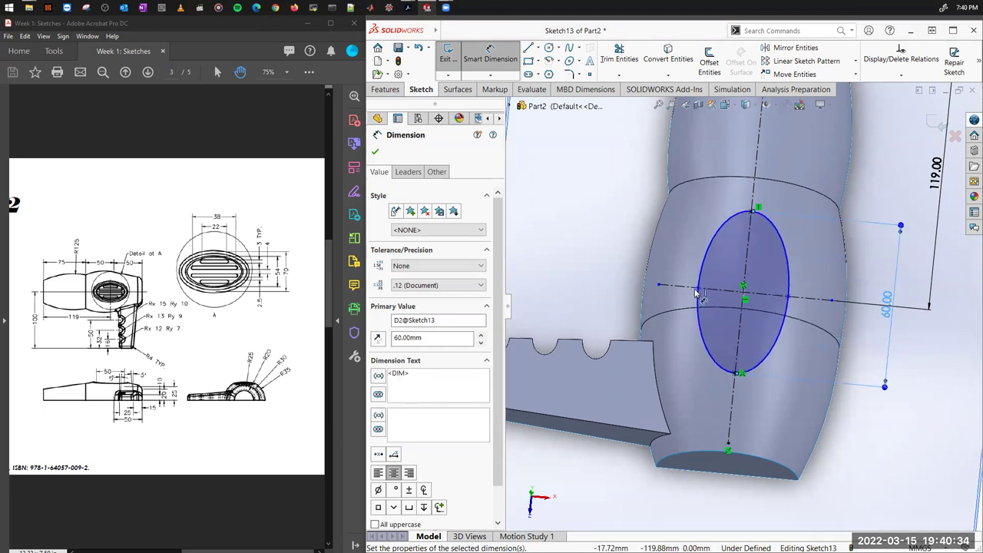
click(700, 290)
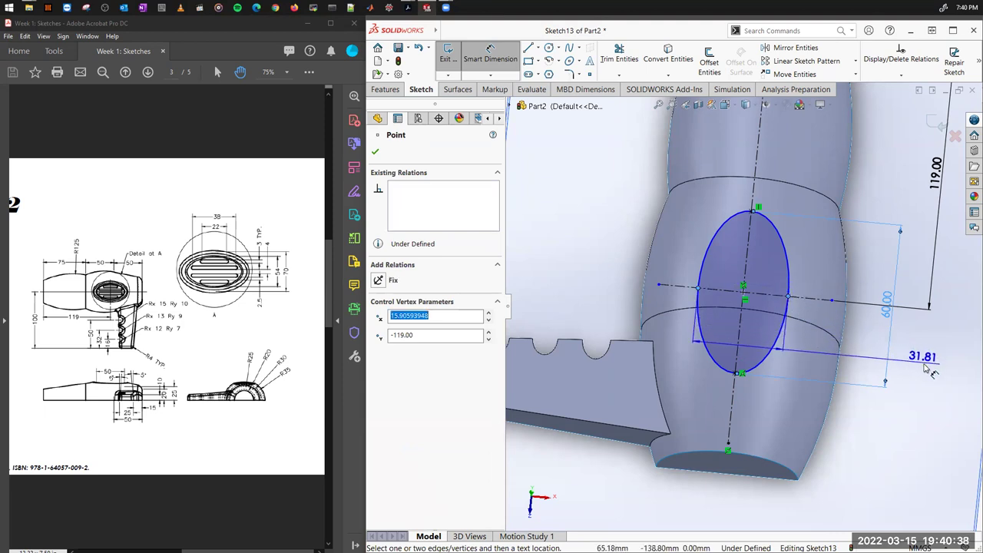
click(926, 365)
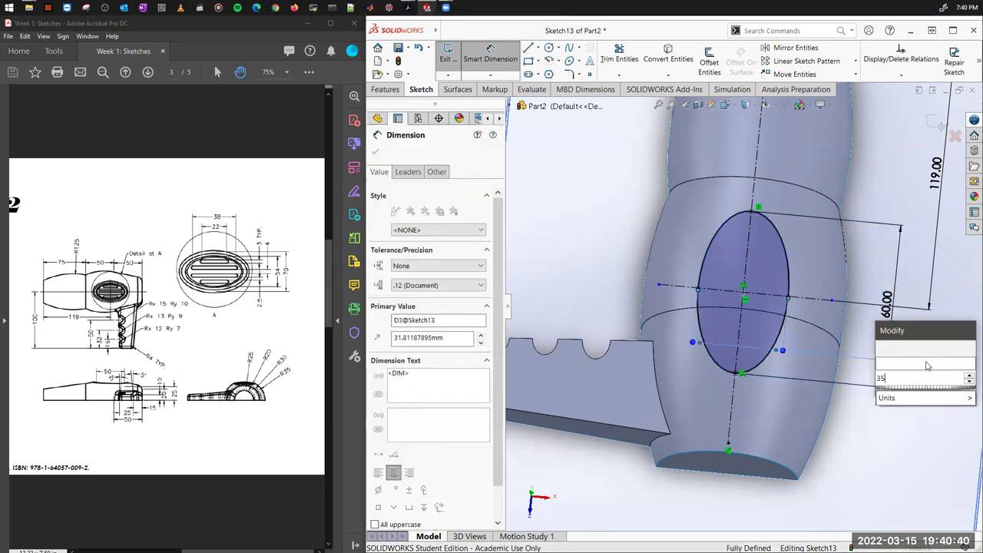
key(Return)
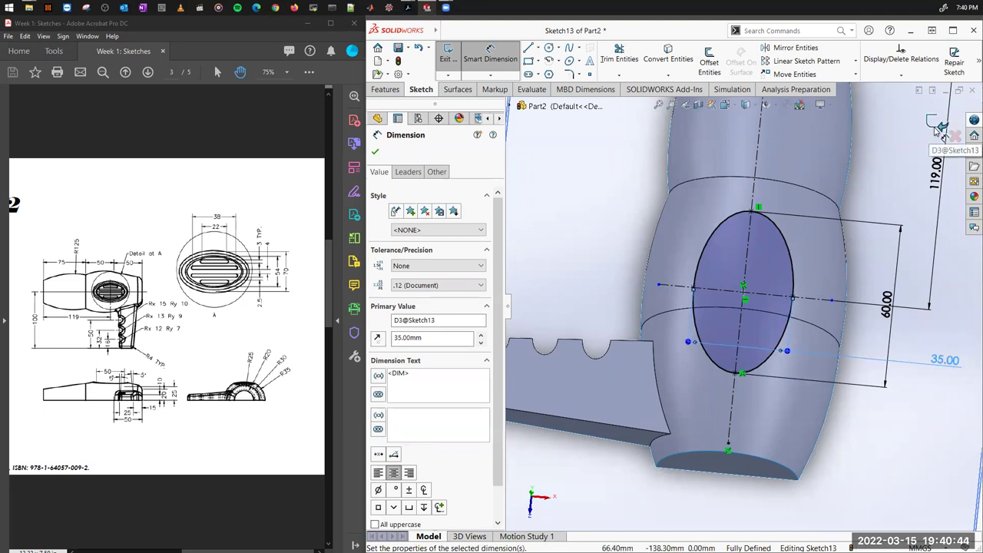
click(937, 127)
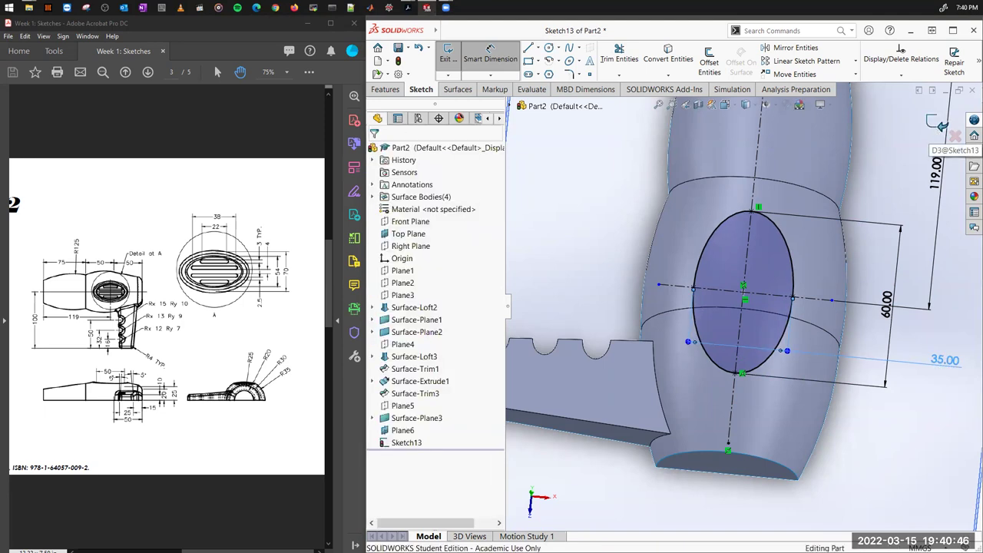
click(939, 124)
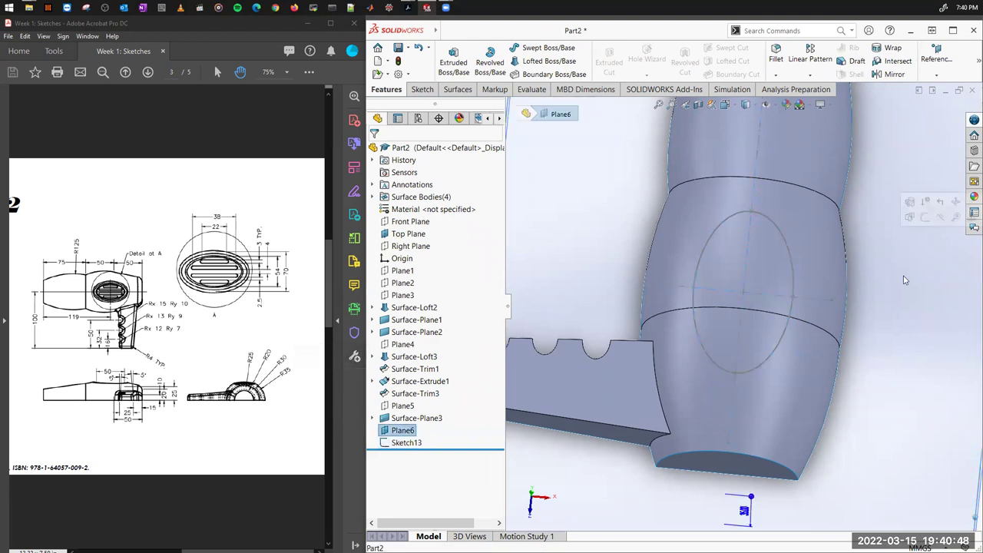
Step: Orbit to an oblique view of the whole dryer and look for the Curves commands
middle_drag(907, 215, 891, 292)
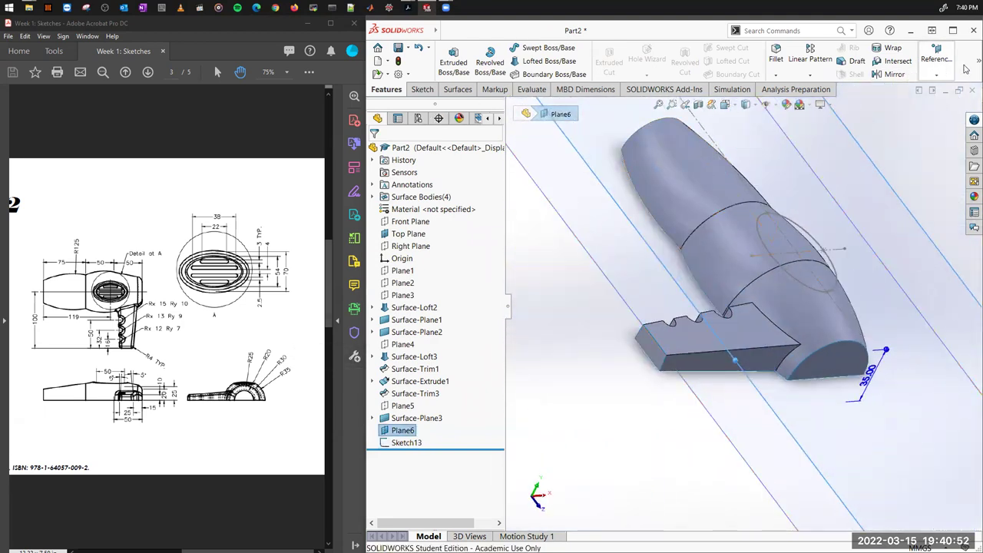
mouse_move(967, 63)
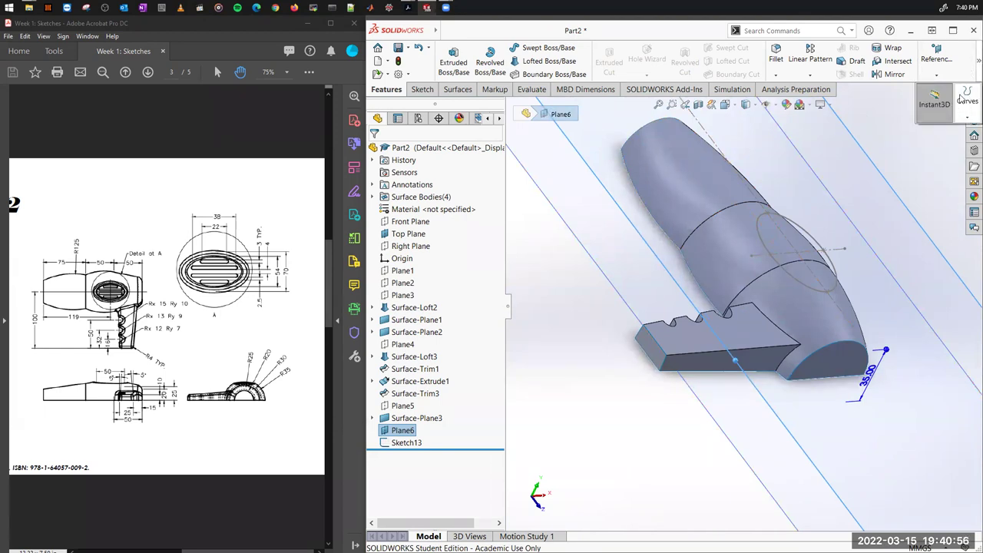
click(967, 109)
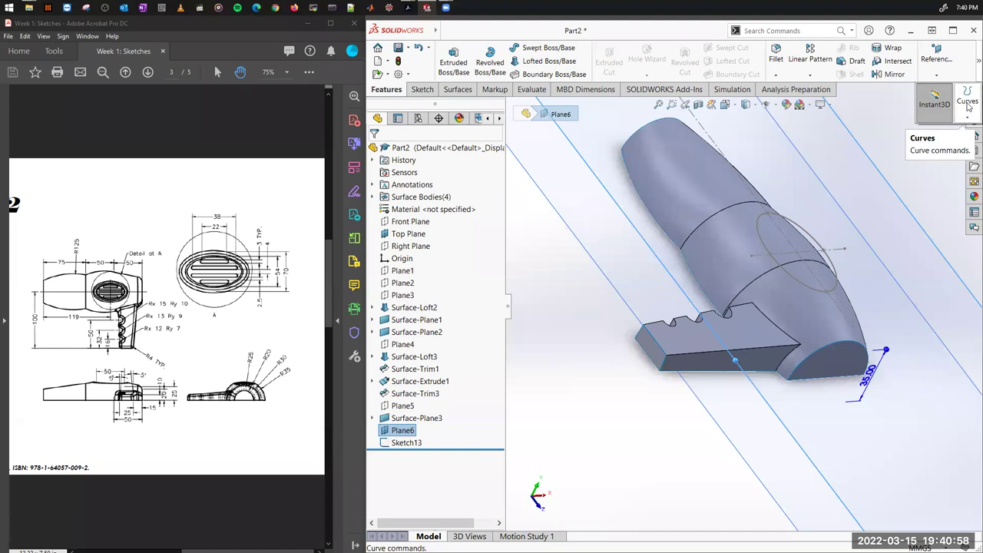
click(968, 107)
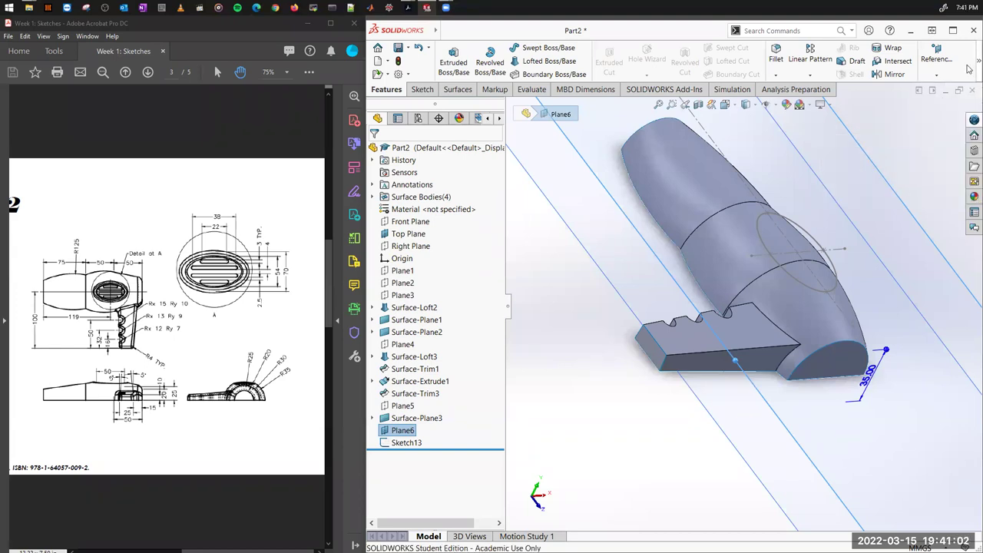
mouse_move(977, 61)
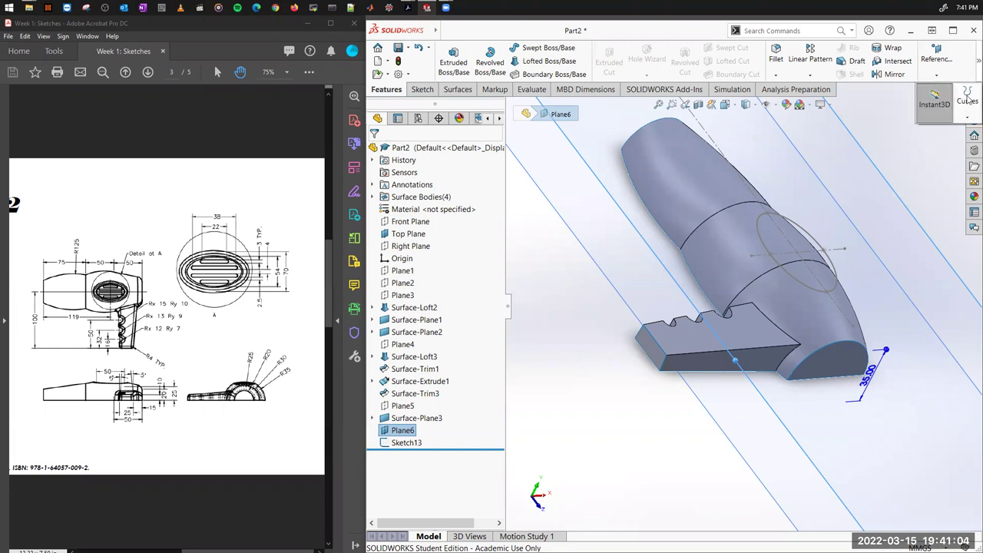
click(968, 103)
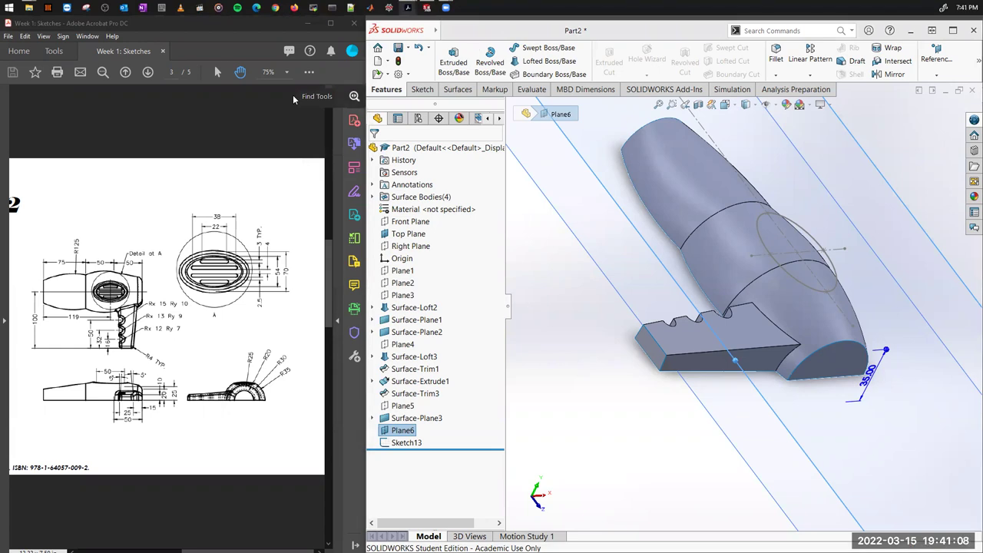
Step: Unsnap the SOLIDWORKS window to a floating size and move it over the PDF drawing
key(super+Down)
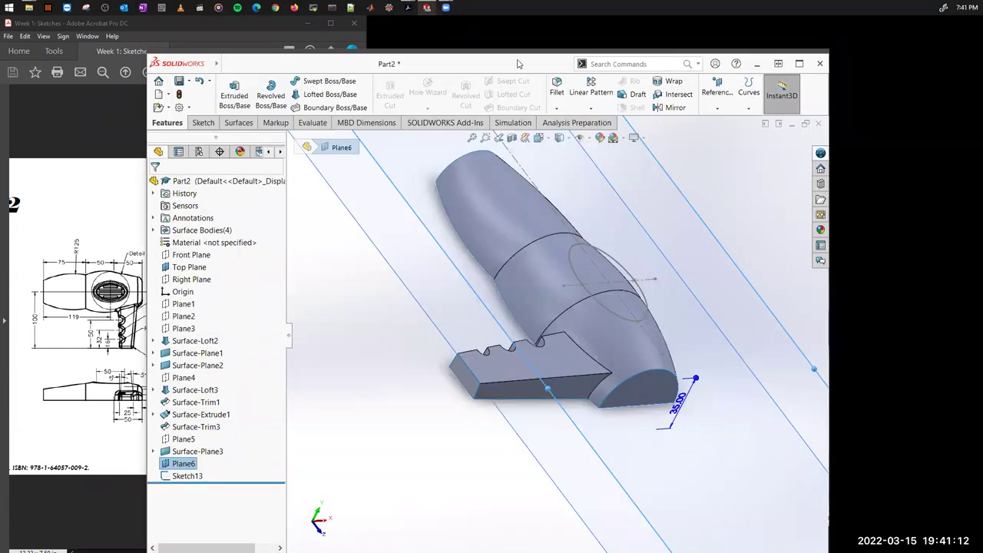
drag(518, 64, 653, 44)
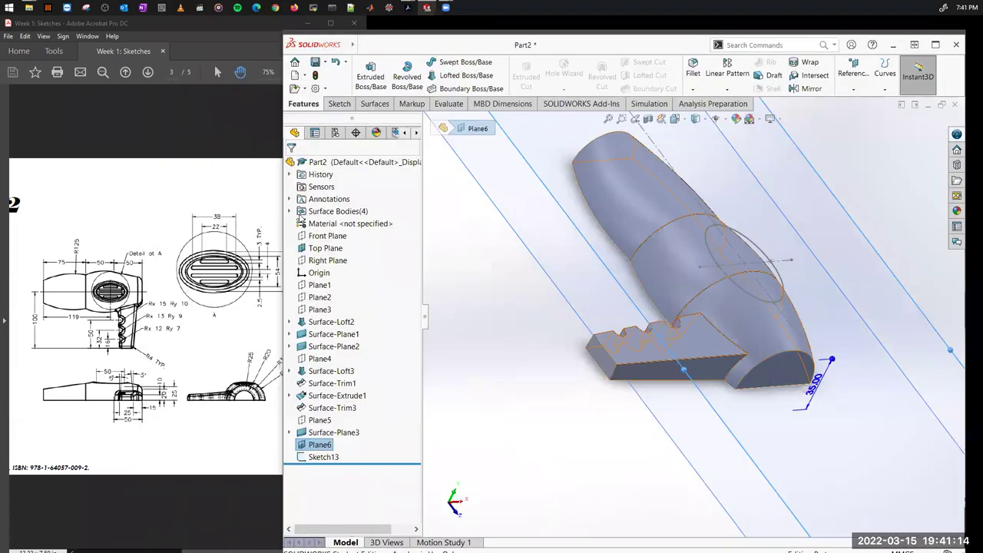
click(273, 258)
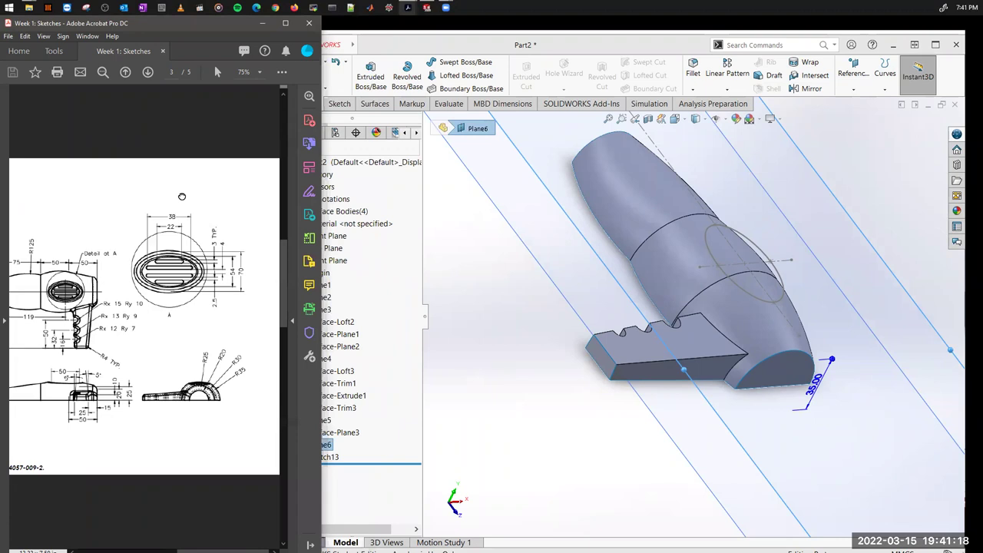
click(500, 215)
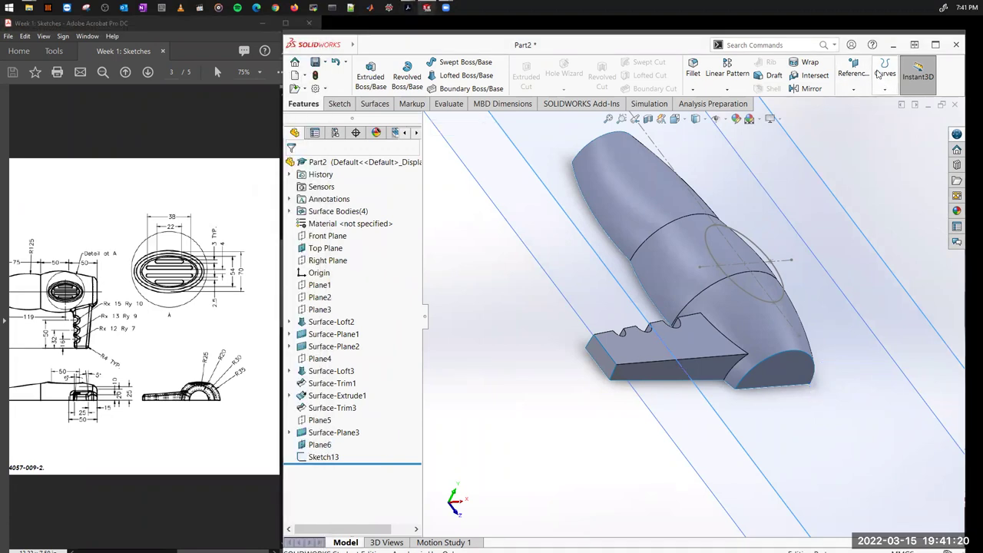
Step: Project the Sketch13 ellipse onto the middle and front body faces as Curve1
click(879, 84)
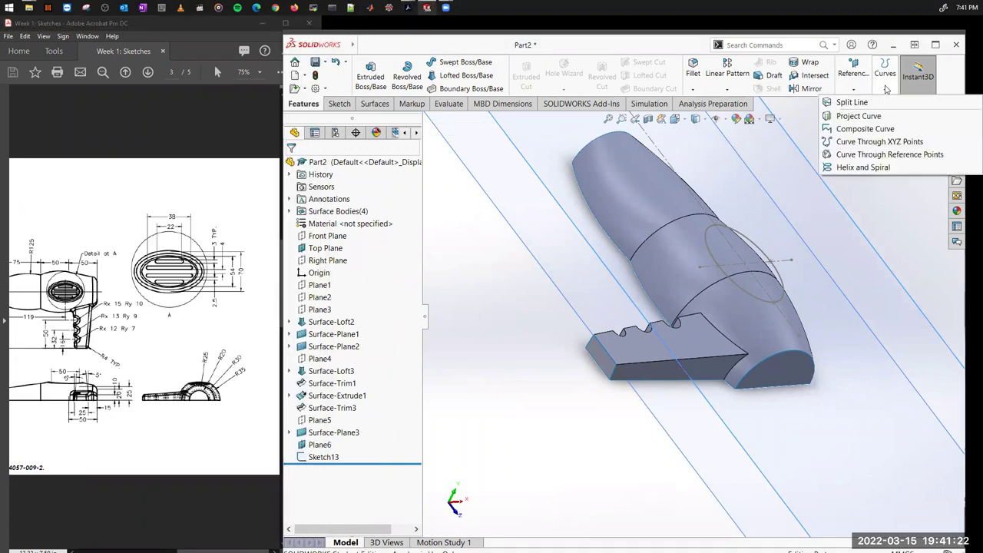
click(859, 116)
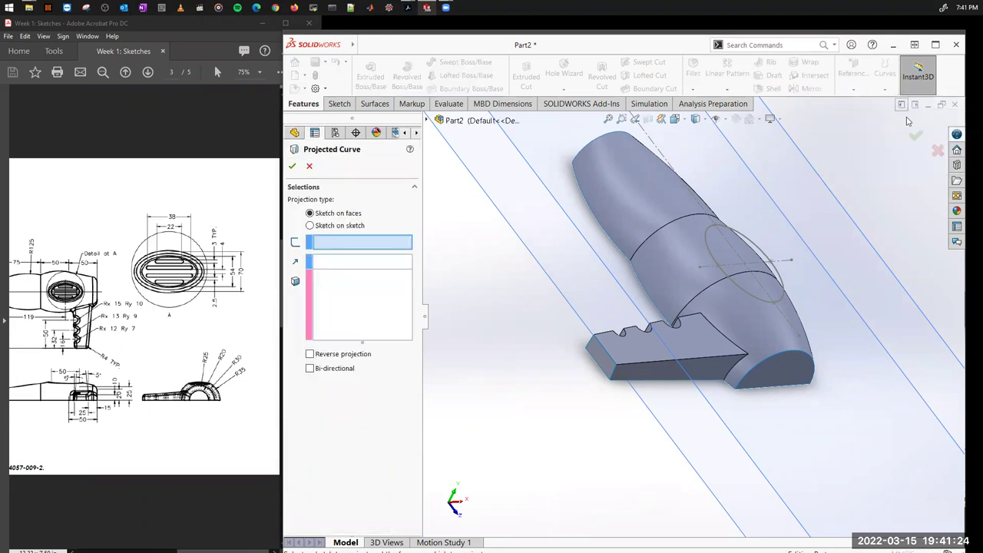
click(715, 241)
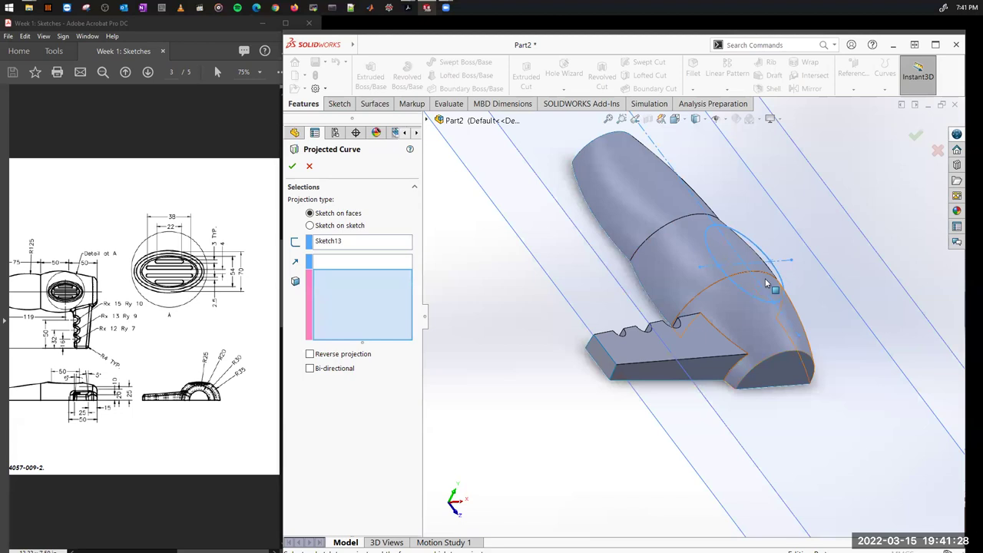
click(688, 275)
click(738, 316)
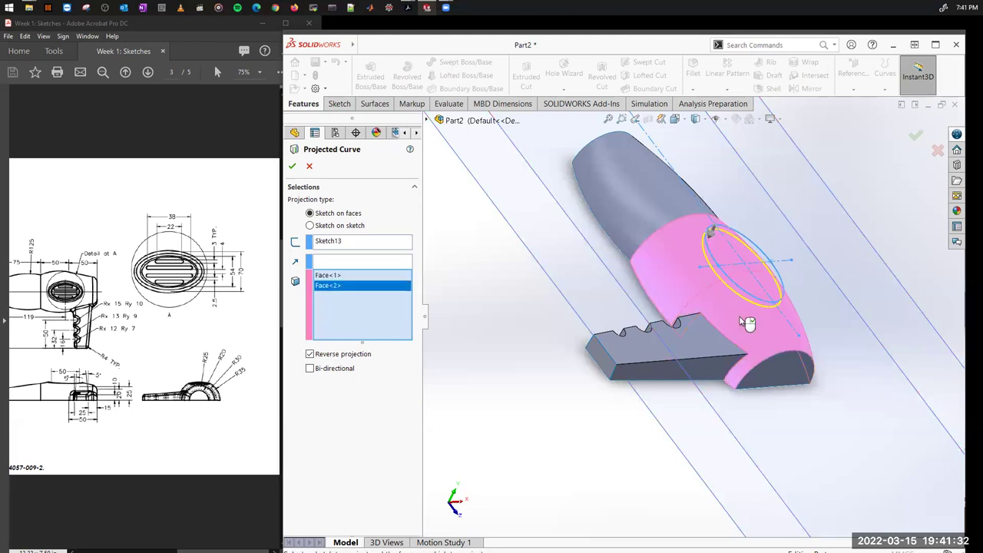
click(293, 167)
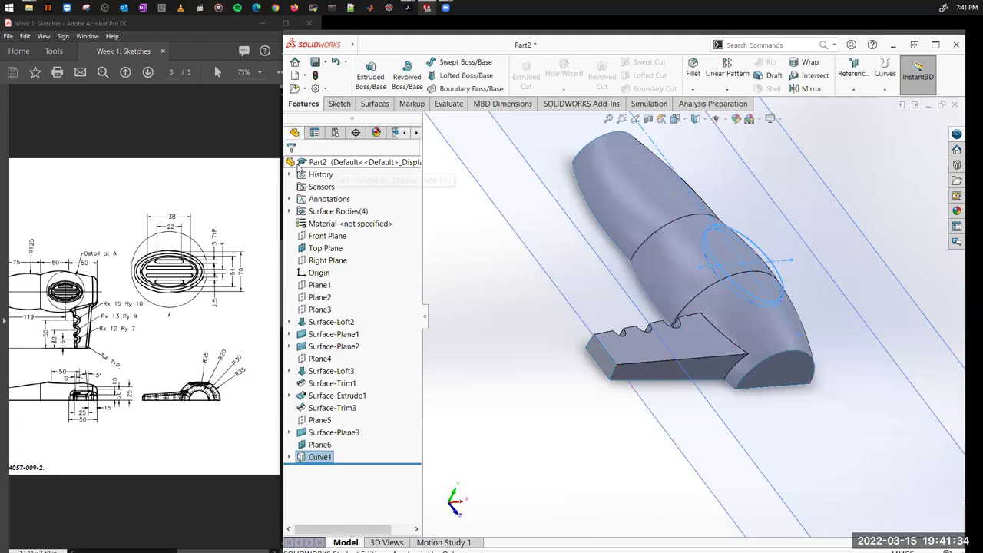
Step: Orbit to inspect Curve1 from above, then select Plane6 as reference
middle_drag(784, 232, 654, 456)
click(654, 456)
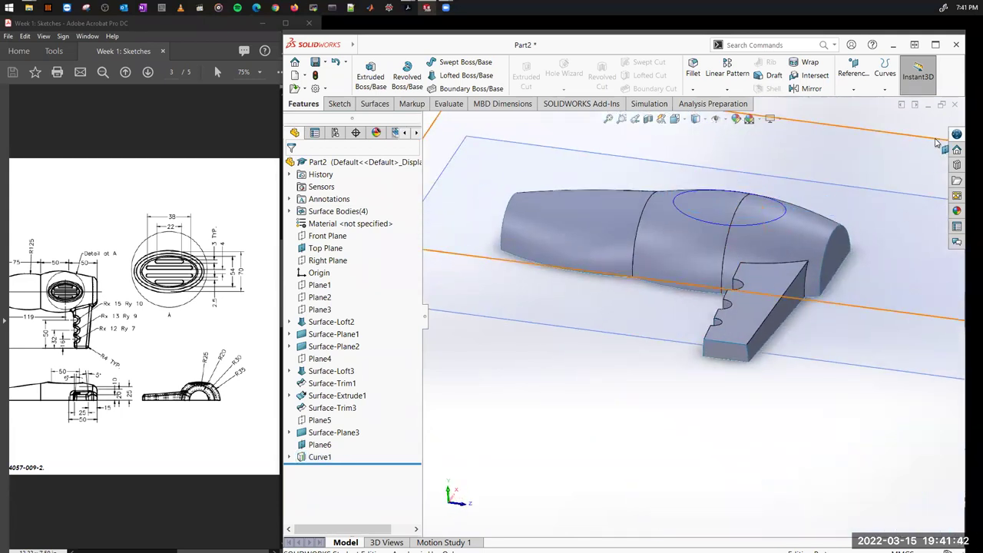
scroll(799, 296, up, 3)
middle_drag(771, 289, 742, 261)
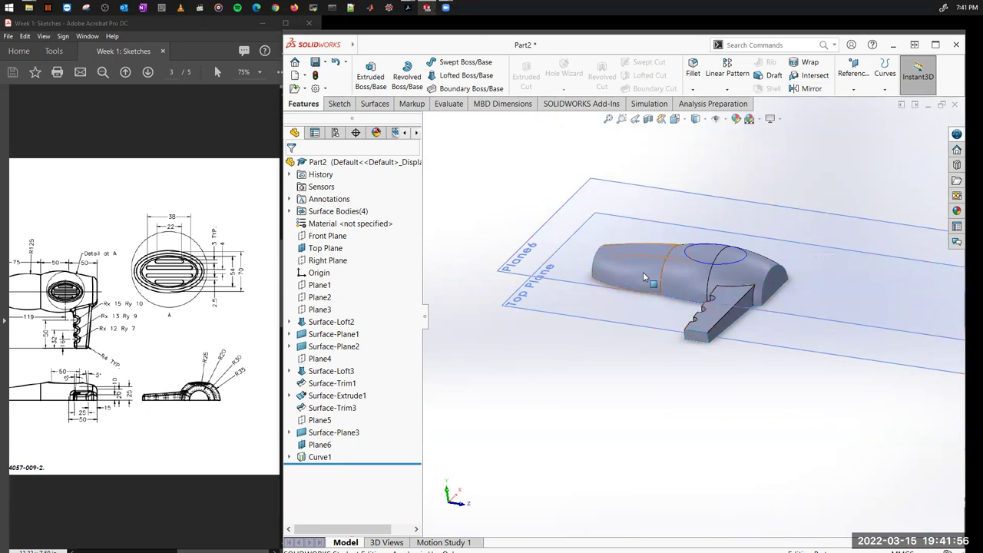
middle_drag(649, 278, 745, 300)
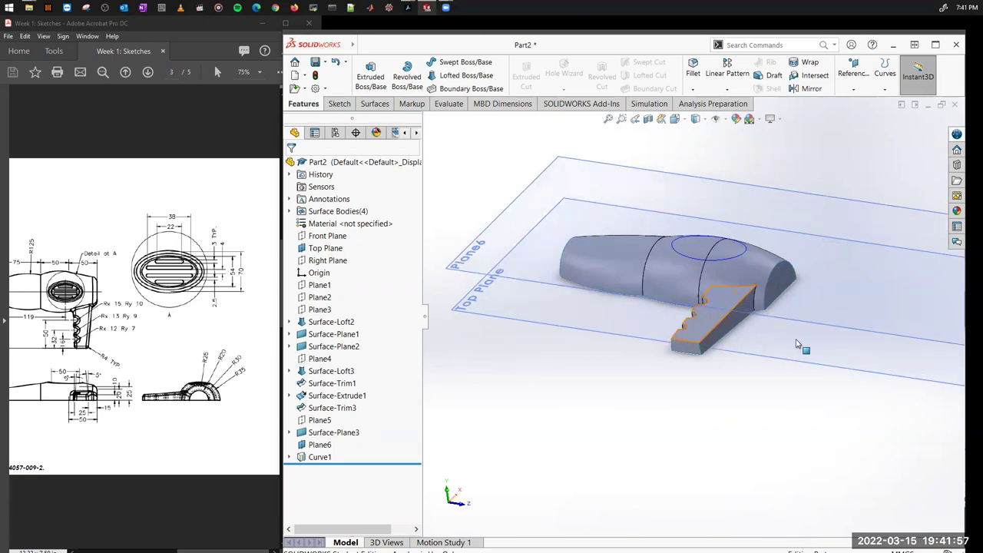
click(516, 211)
Step: Create Plane7 offset 6 mm from Plane6, flipped toward the dryer body
click(856, 77)
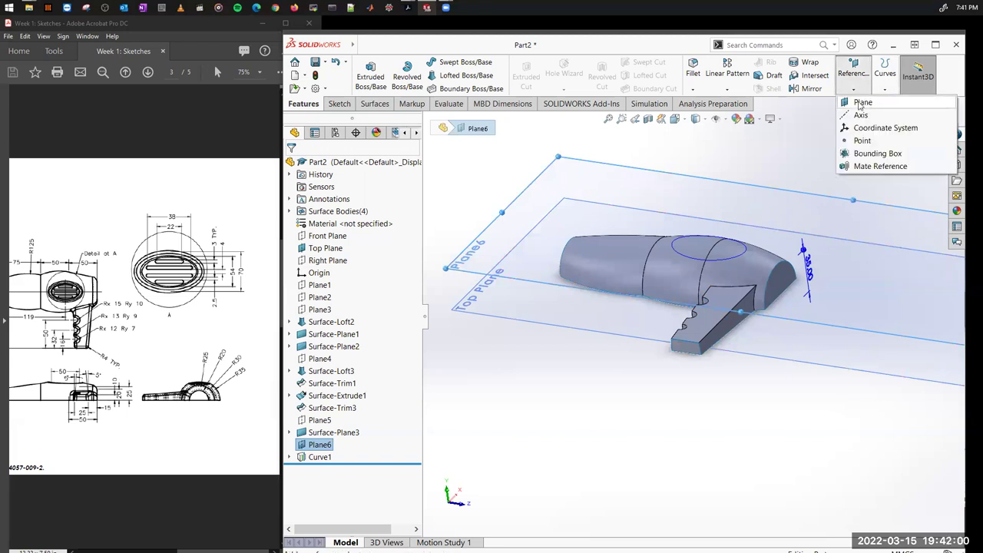
click(862, 103)
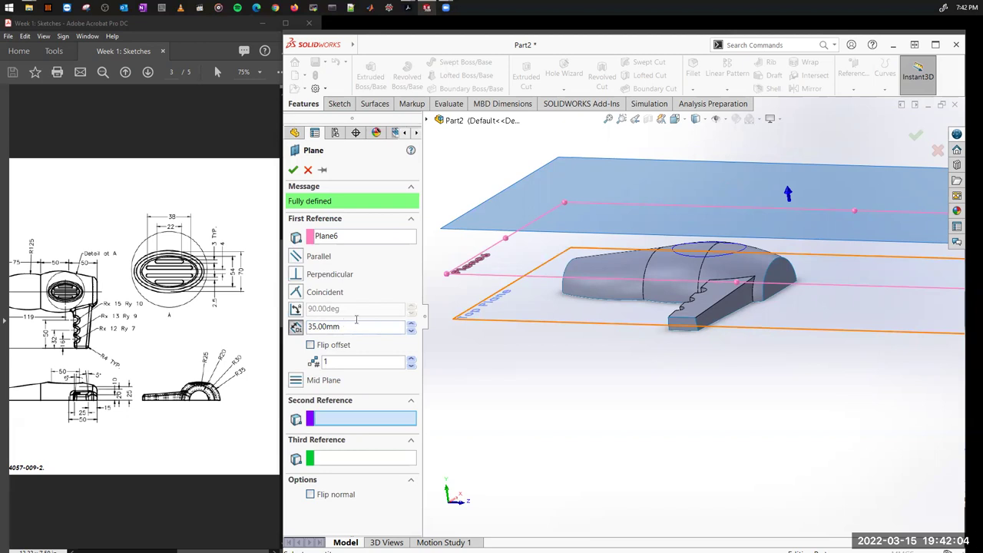
click(315, 327)
text(6)
key(Return)
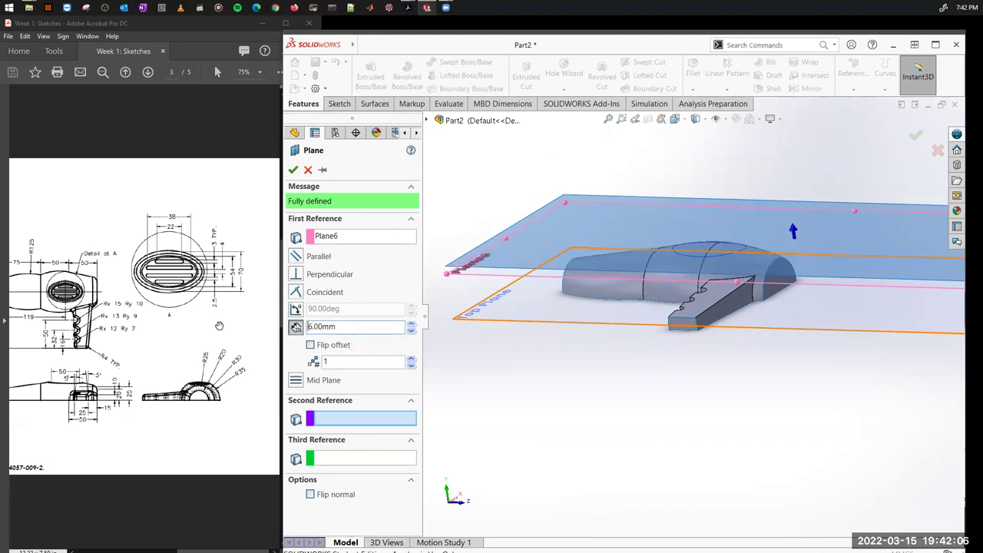
click(310, 345)
middle_drag(792, 347, 847, 335)
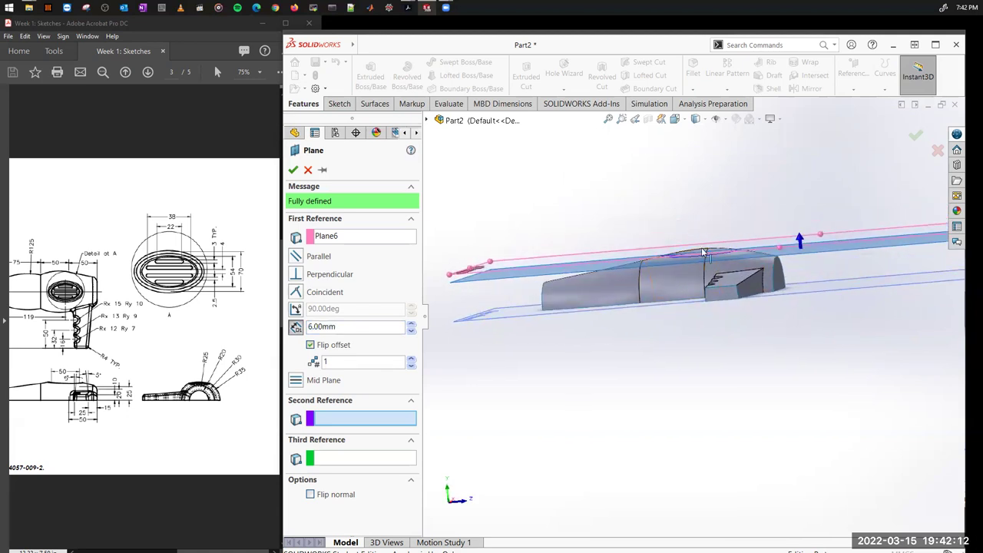
click(292, 171)
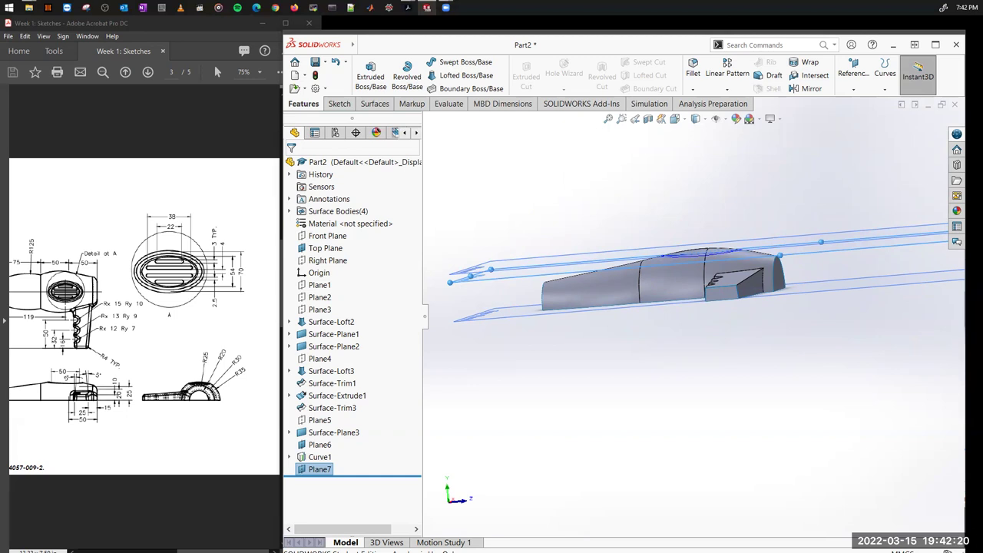
middle_drag(742, 343, 691, 399)
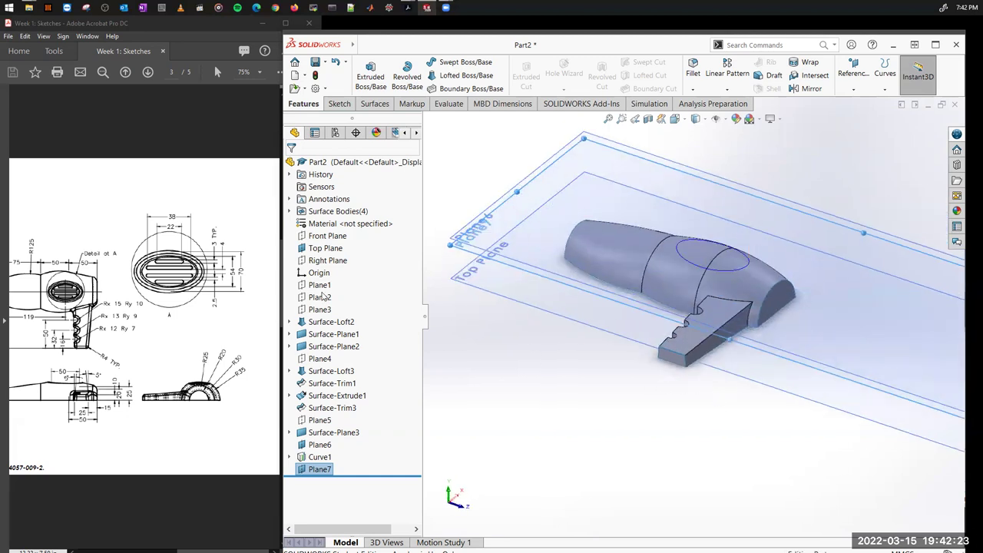
Step: Hide Plane6 and start Sketch14 on Plane7, viewed normal to the plane
click(579, 143)
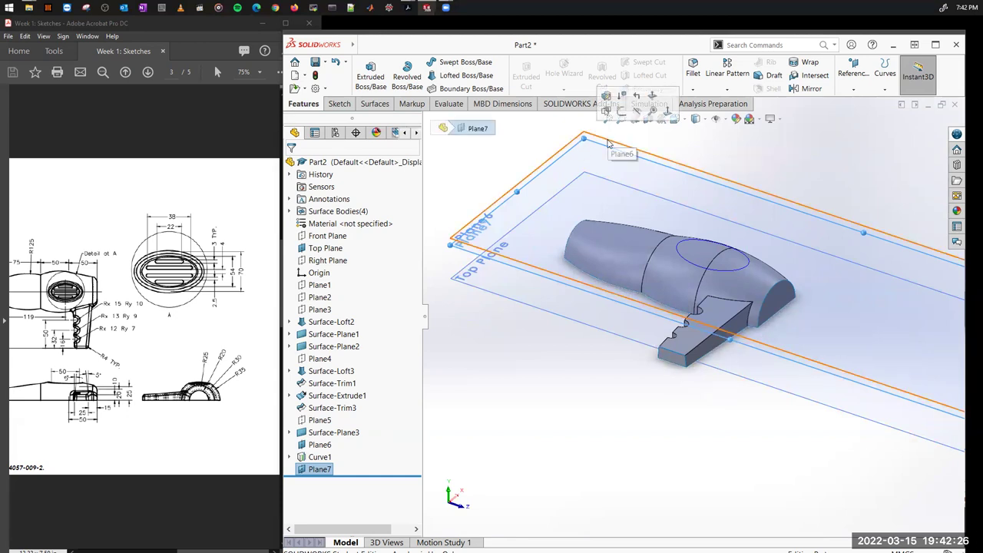
right_click(608, 143)
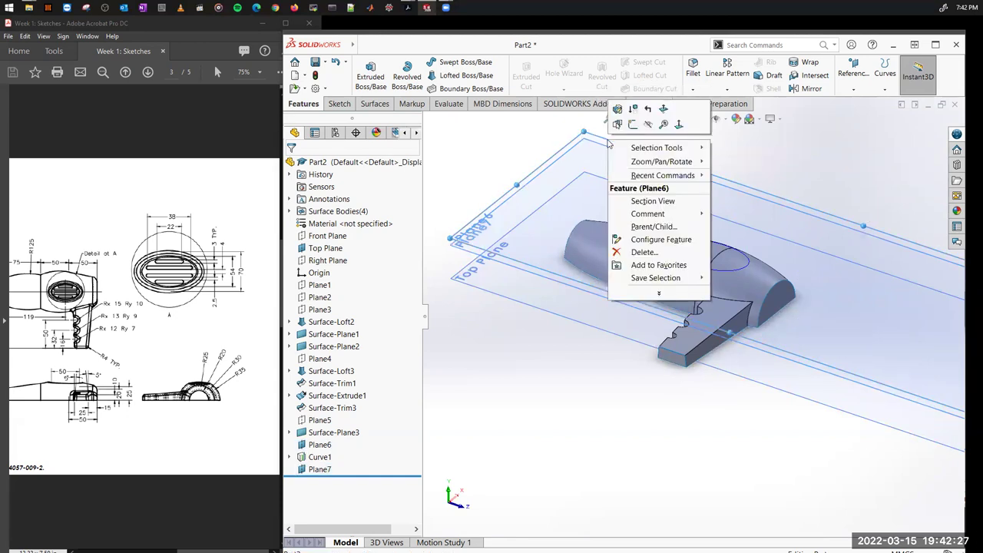
click(648, 124)
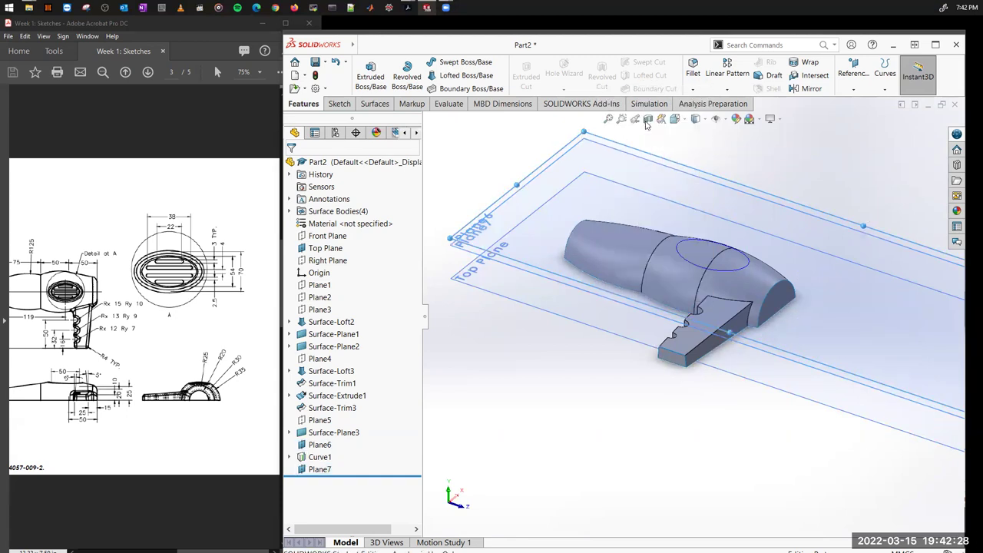
right_click(598, 162)
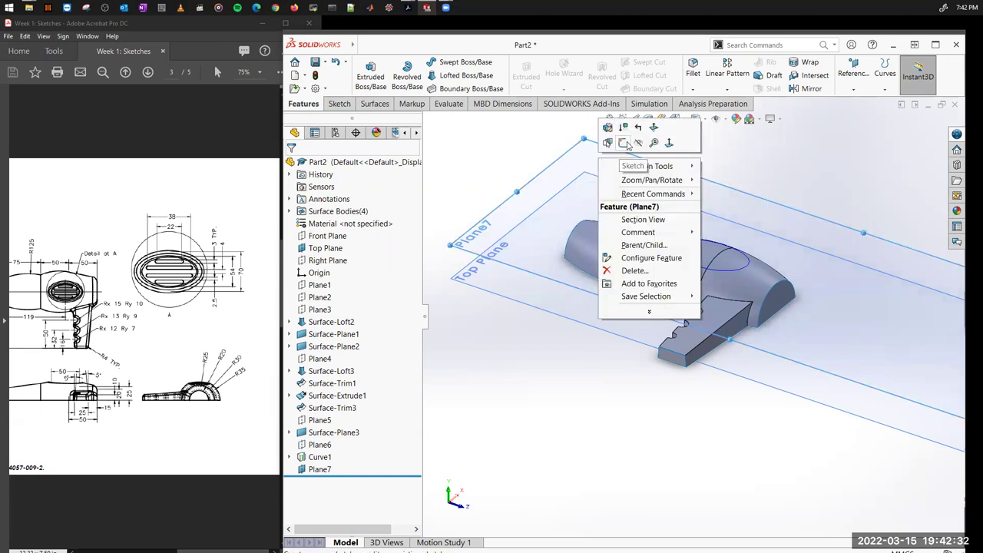
click(622, 144)
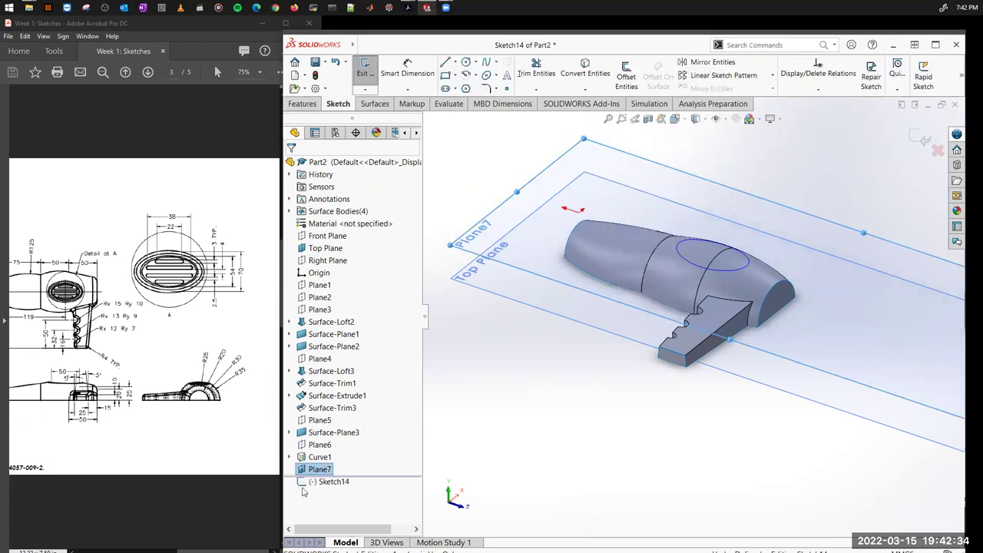
right_click(331, 481)
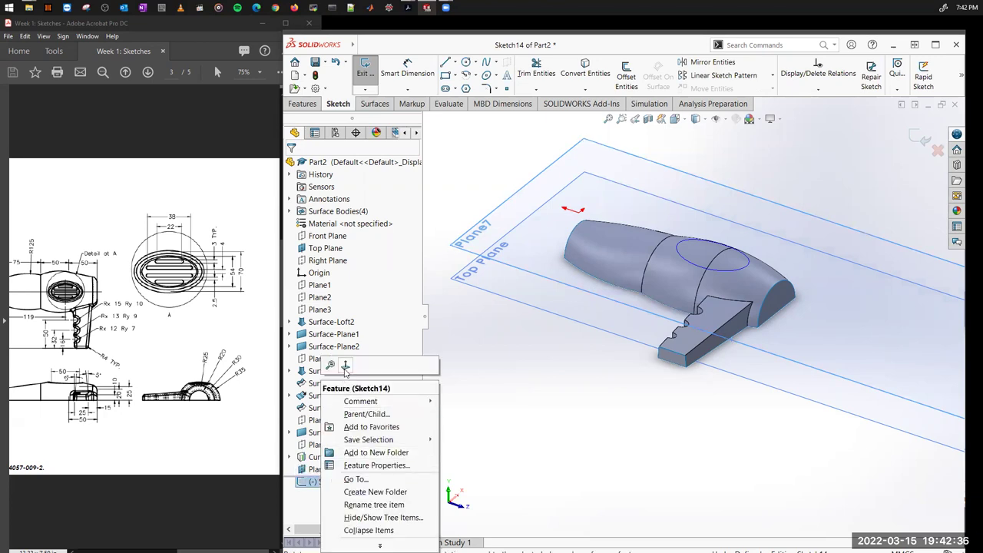
click(347, 373)
scroll(734, 257, down, 5)
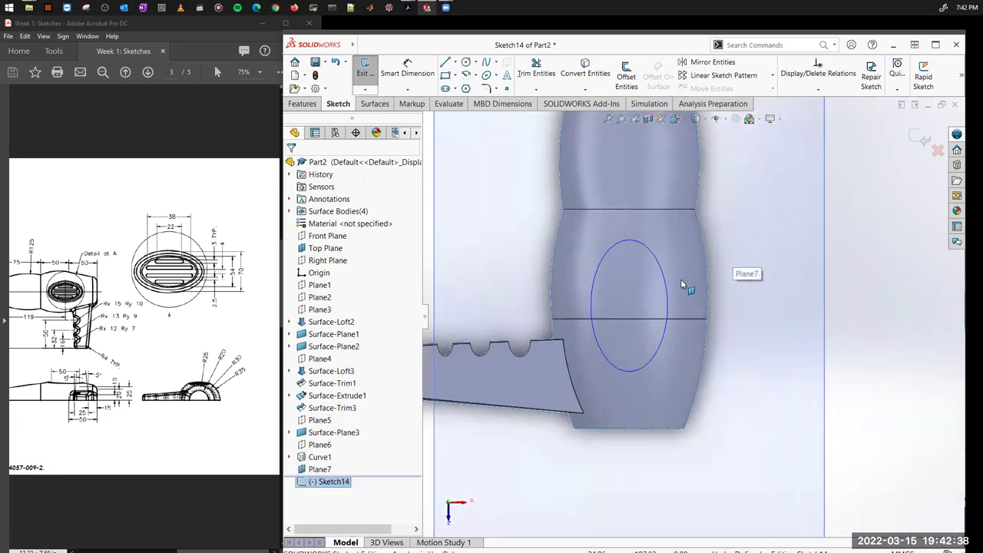
Step: Expand Curve1 and show its Sketch13 ellipse for reference
click(289, 457)
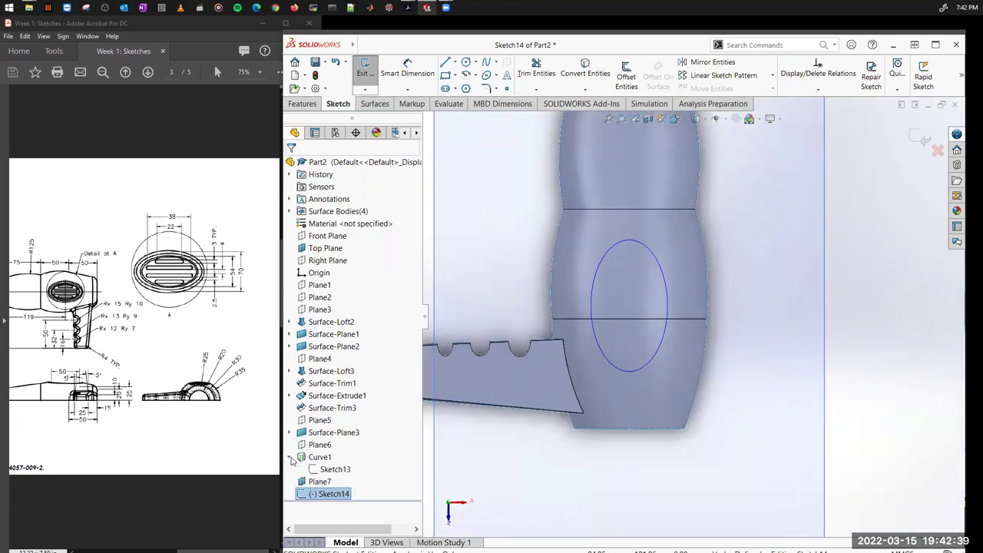
click(331, 469)
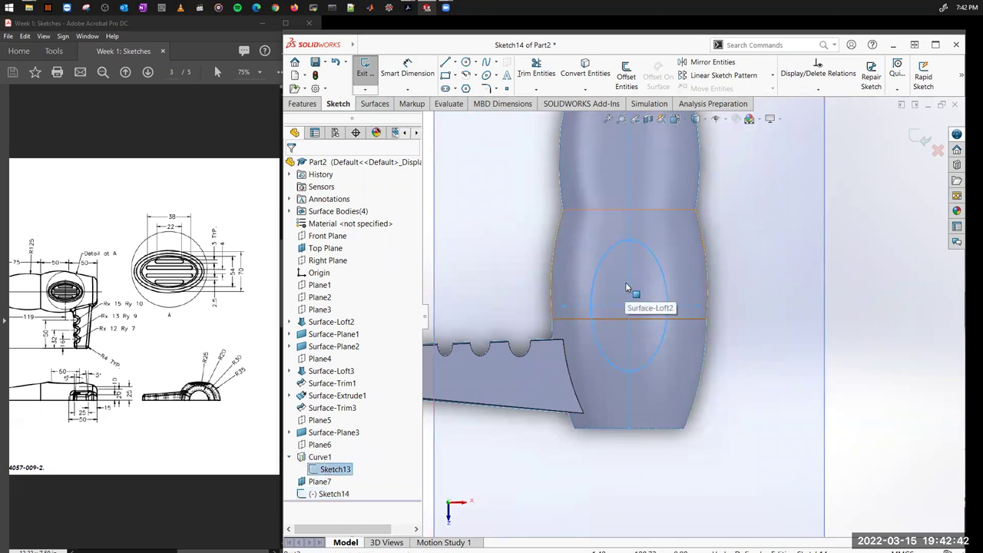
right_click(332, 469)
click(342, 377)
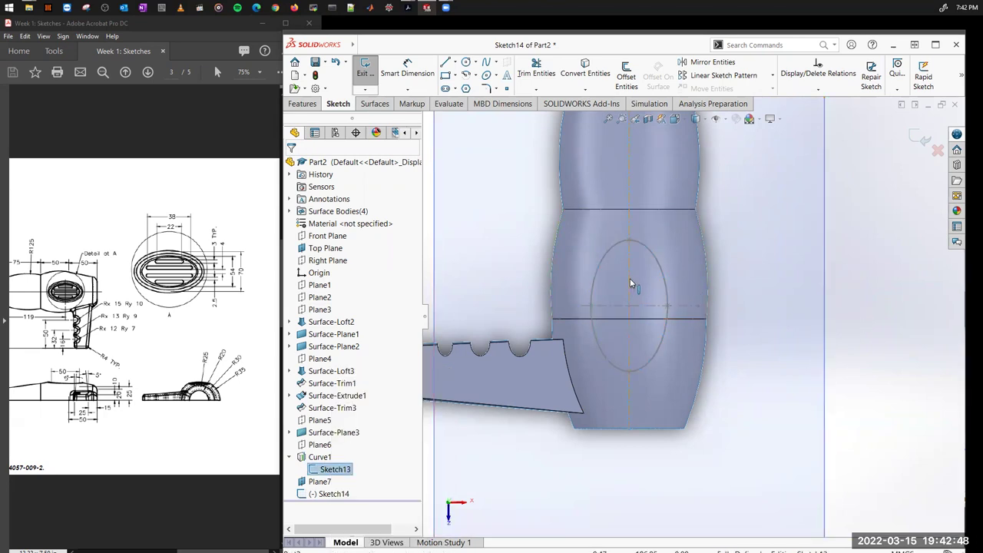
Step: Convert the ellipse's horizontal and vertical centerlines into Sketch14 as axis lines
click(647, 306)
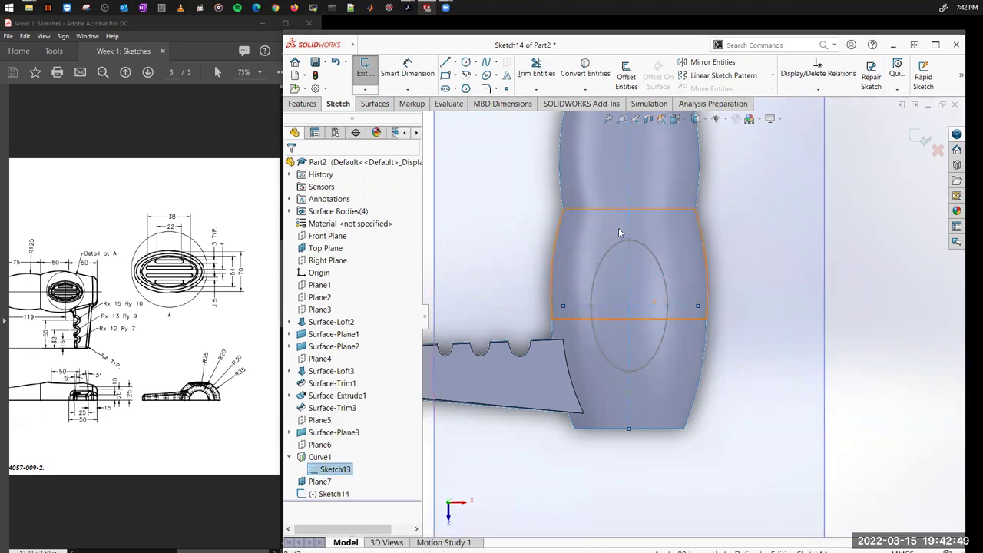
click(588, 77)
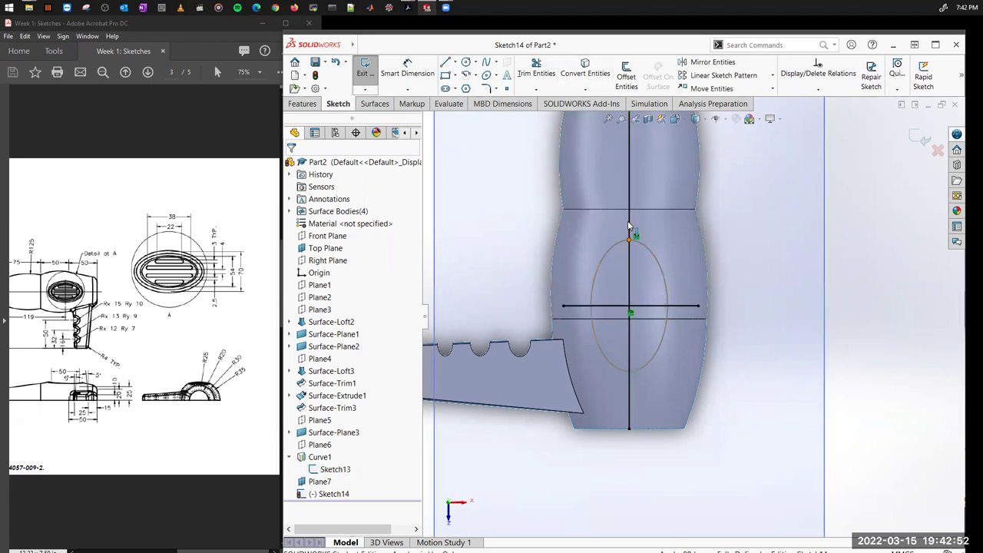
click(688, 306)
ctrl+click(692, 312)
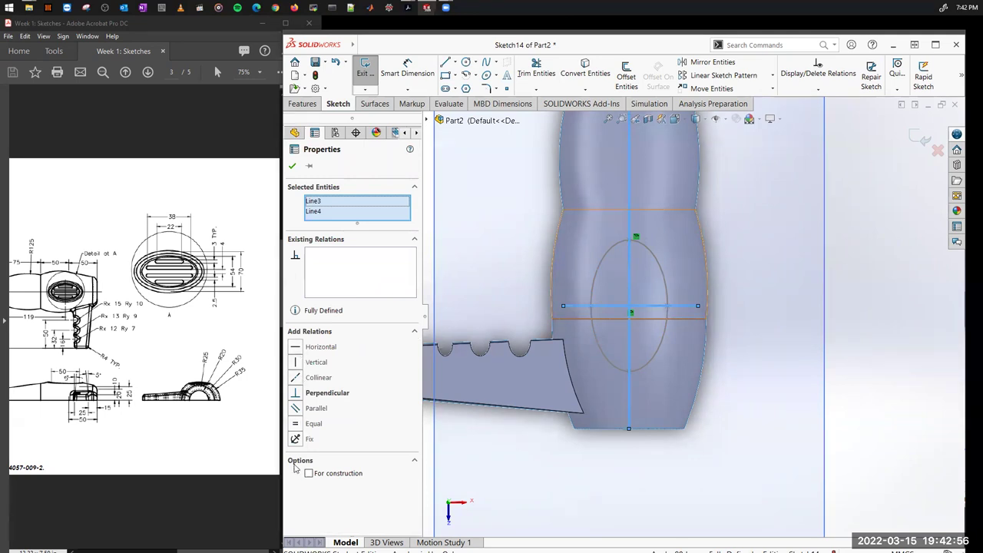
click(487, 261)
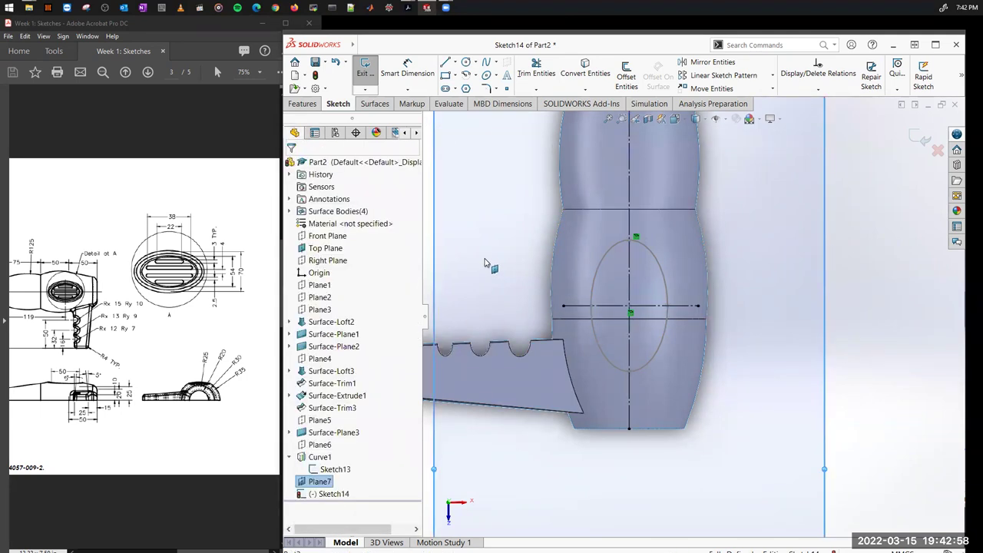
Step: Hide the original Sketch13 ellipse sketch again
right_click(327, 469)
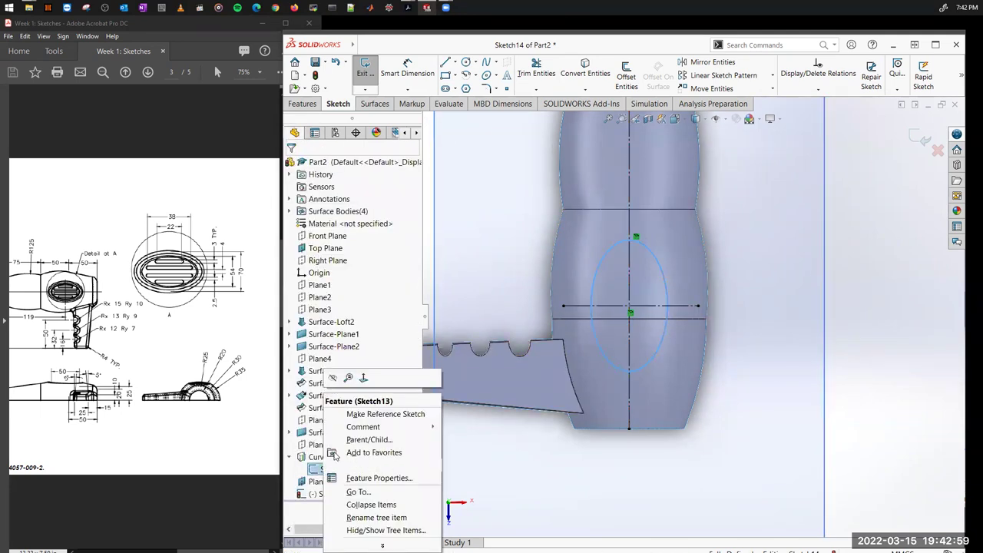
click(334, 378)
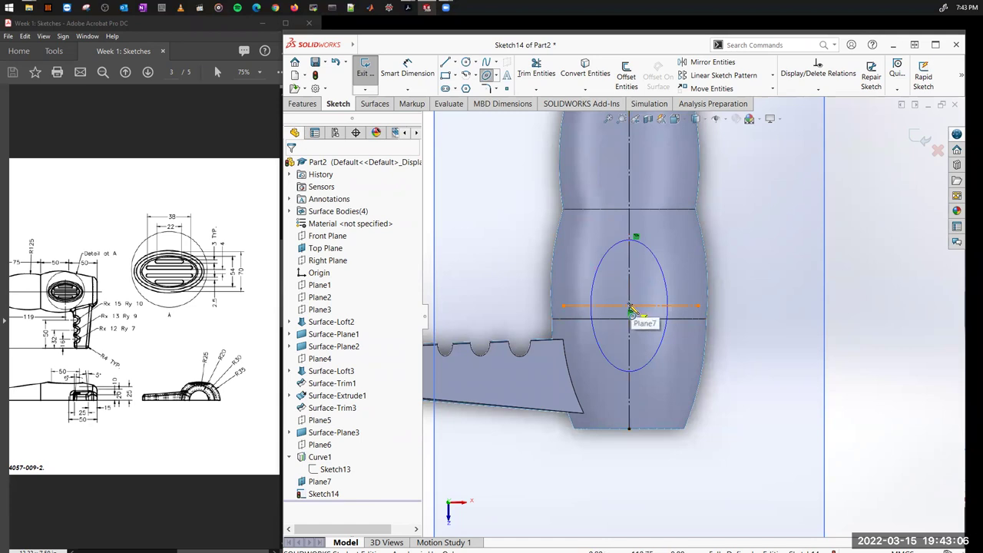
click(642, 324)
click(630, 308)
Step: Draw an inner ellipse centred at the origin with a vertical major axis
key(Escape)
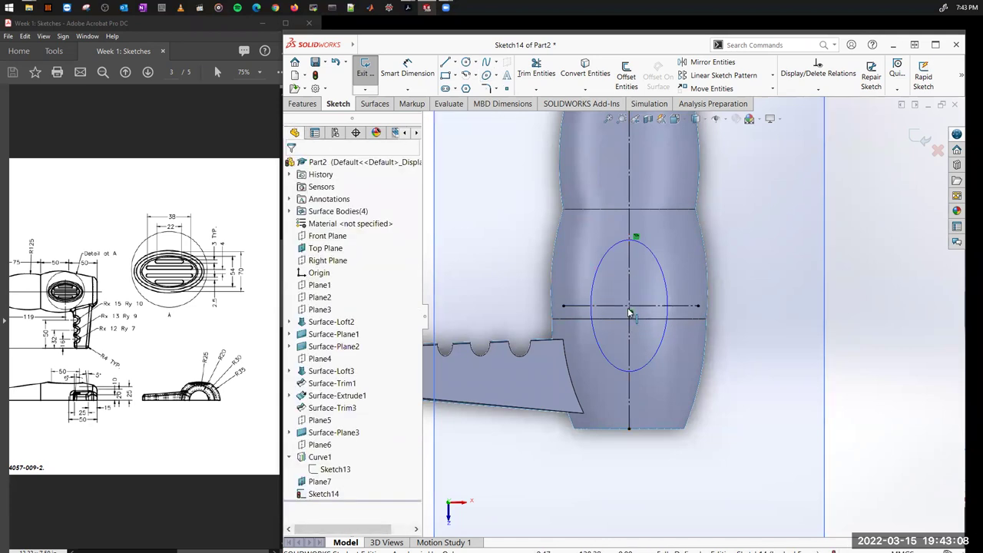
scroll(628, 308, down, 3)
scroll(649, 308, down, 2)
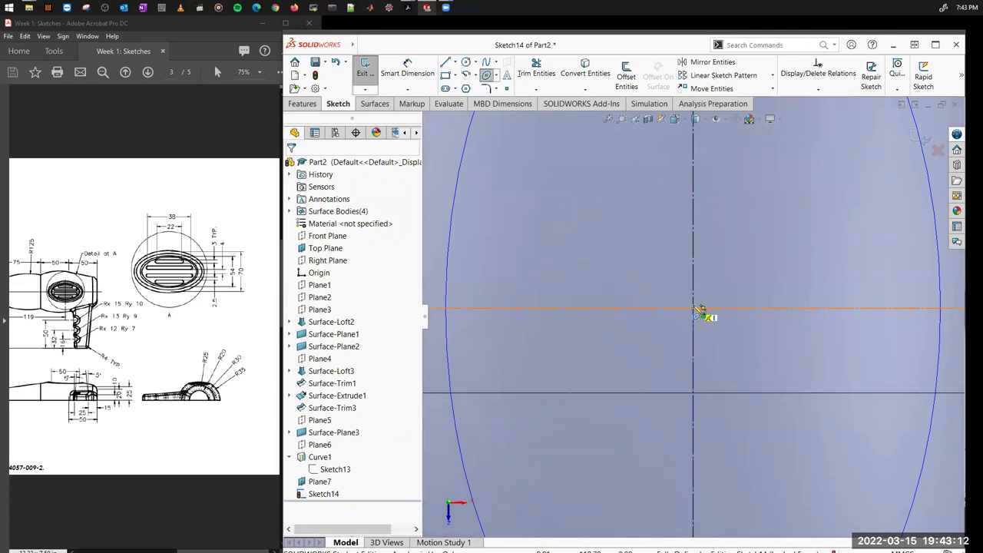
click(695, 308)
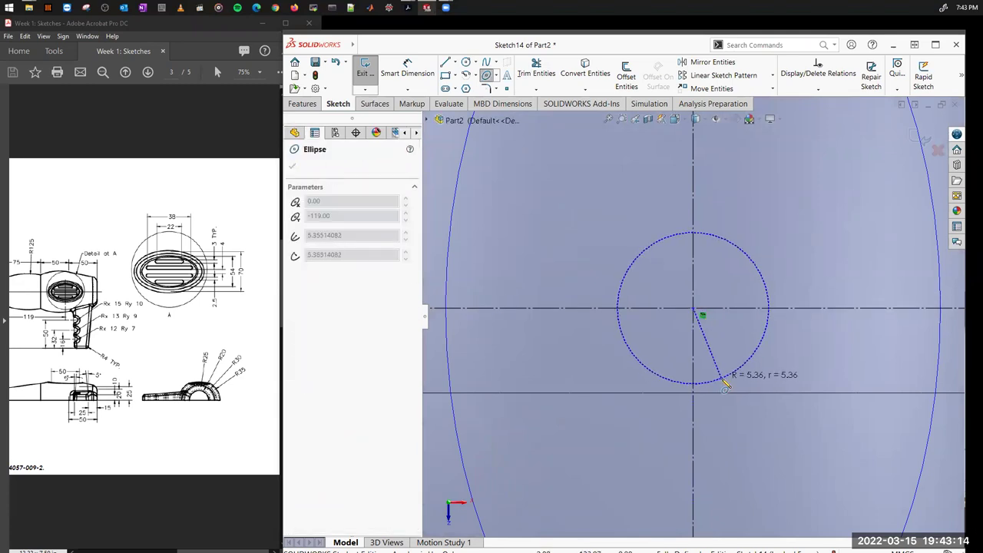
scroll(699, 369, up, 5)
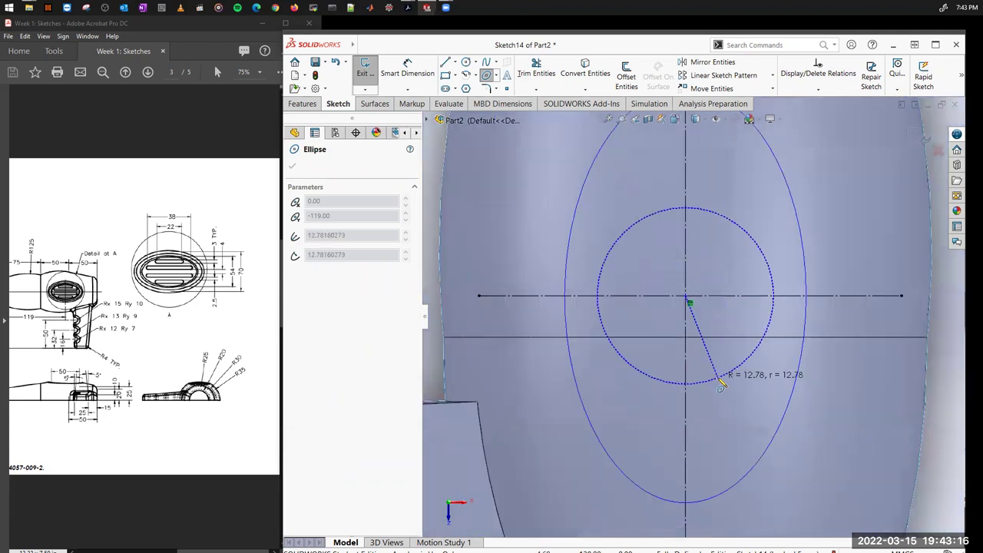
click(694, 396)
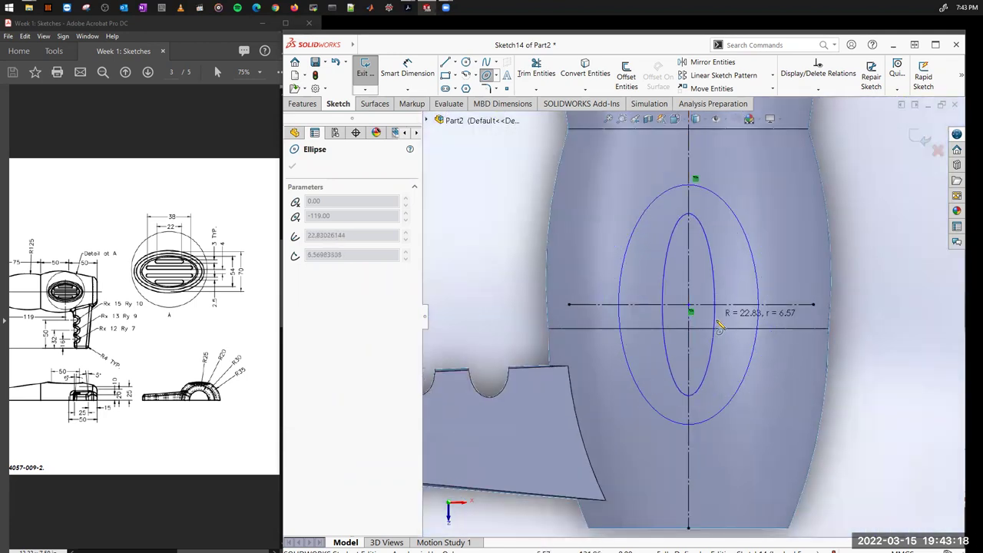
click(738, 337)
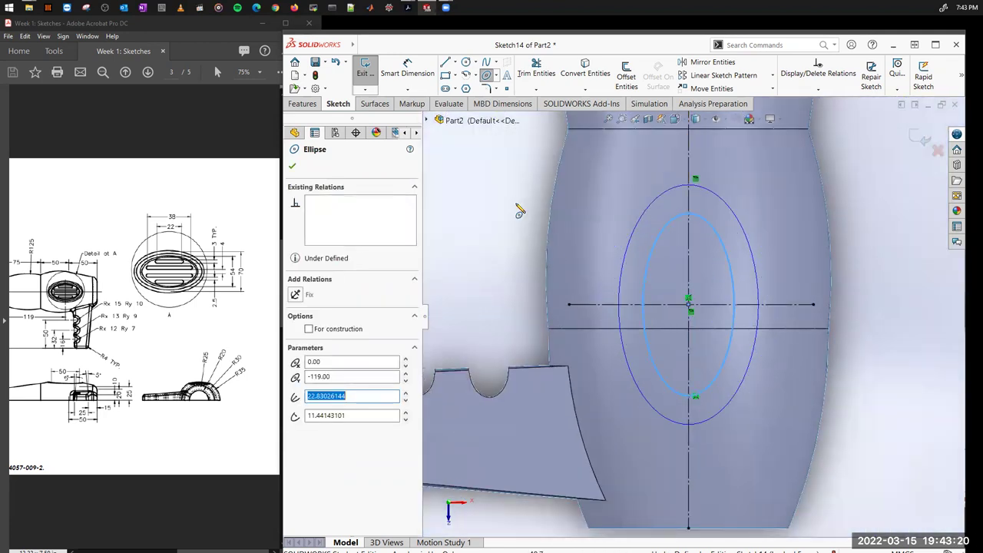
Step: Dimension the inner ellipse's height and set its width to 27 mm
click(419, 82)
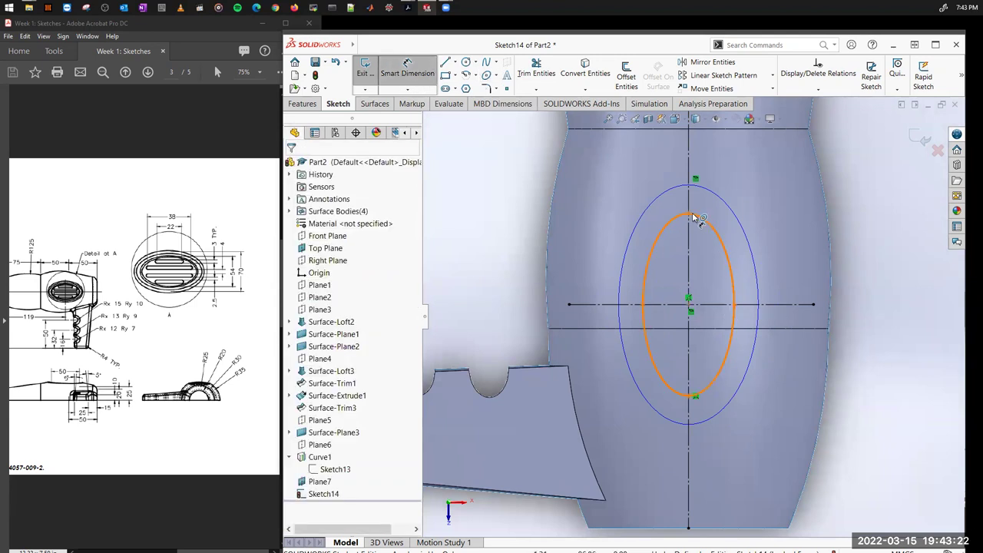
click(690, 395)
click(689, 214)
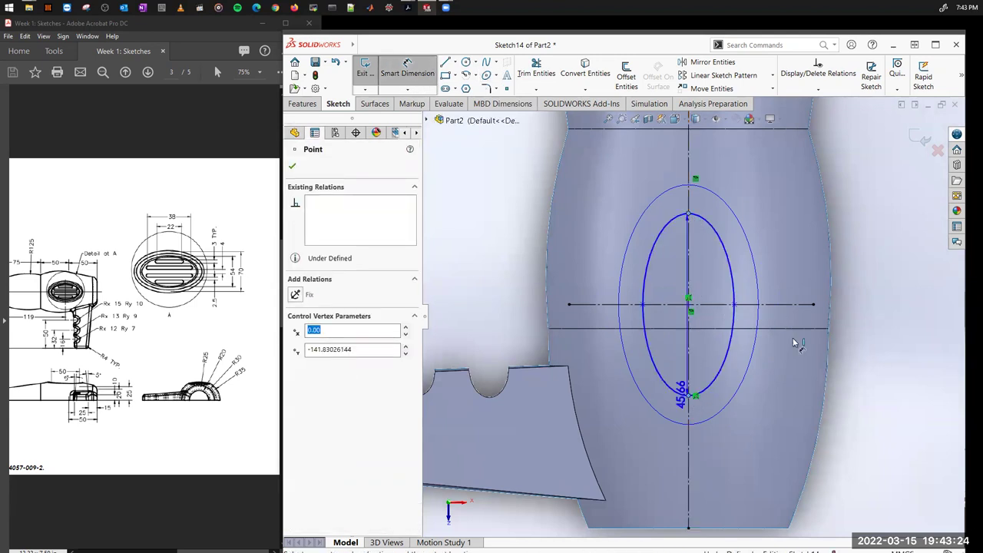
click(862, 298)
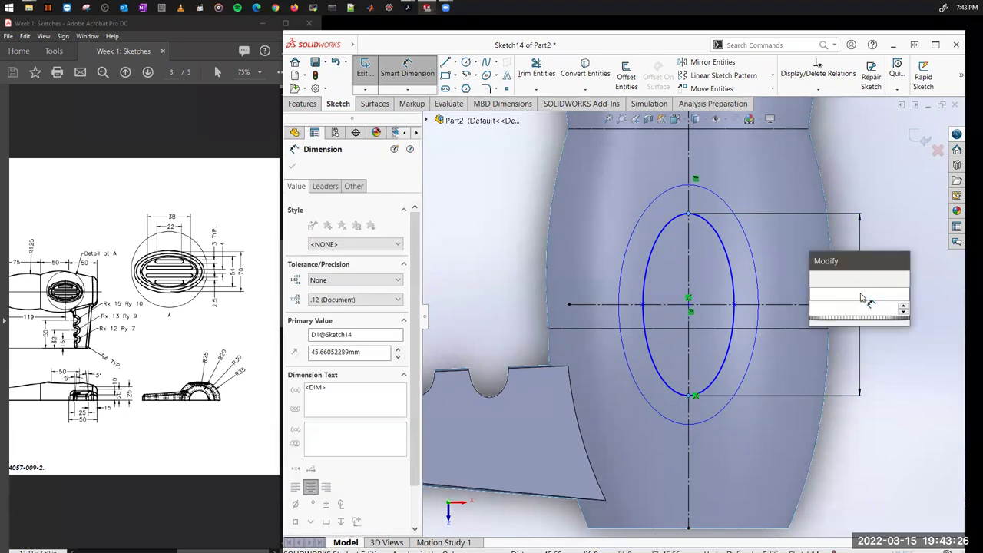
key(Return)
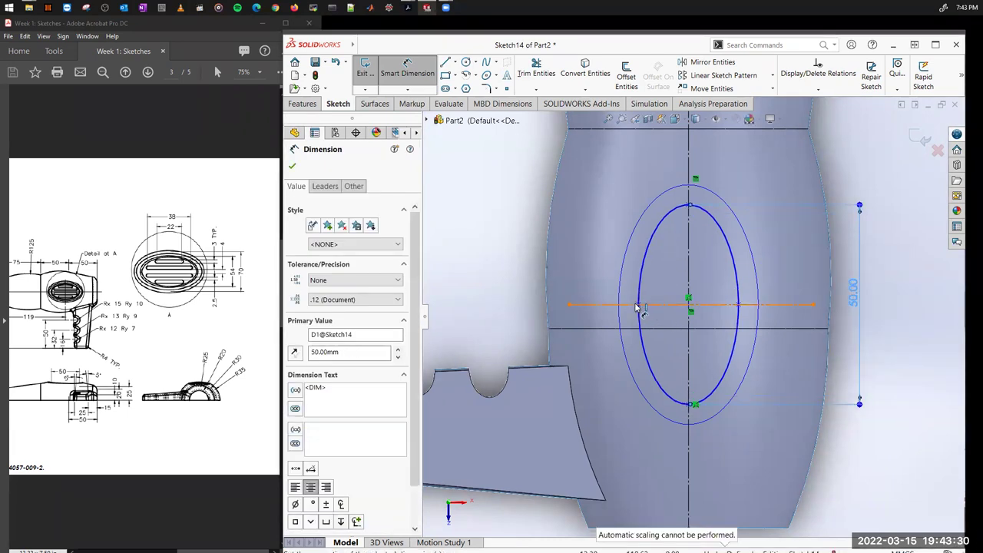
click(740, 307)
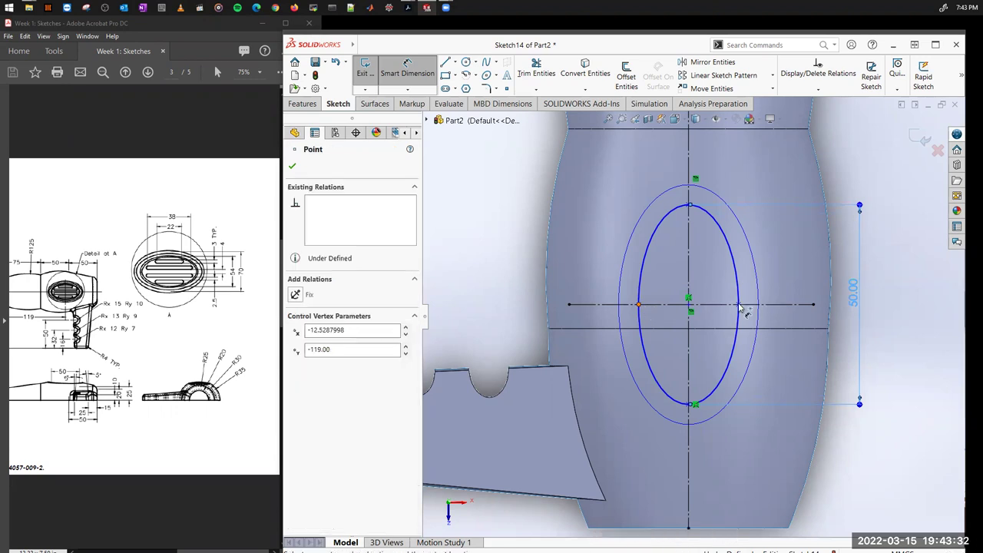
click(639, 305)
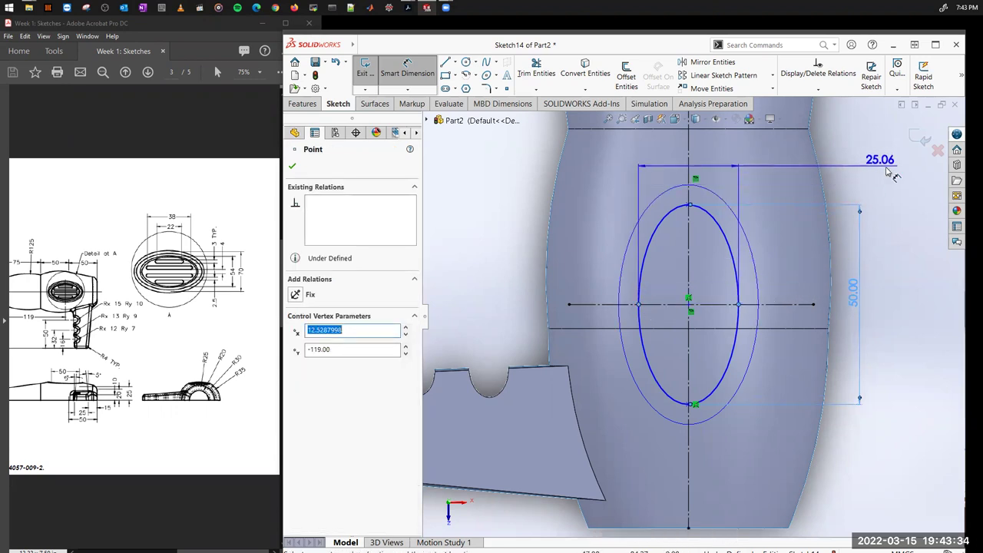
click(889, 172)
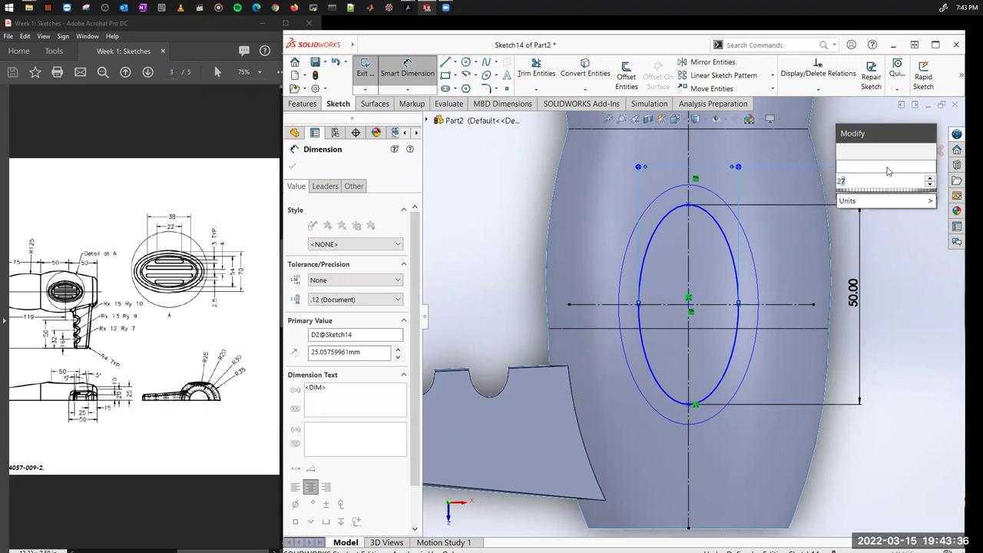
key(Return)
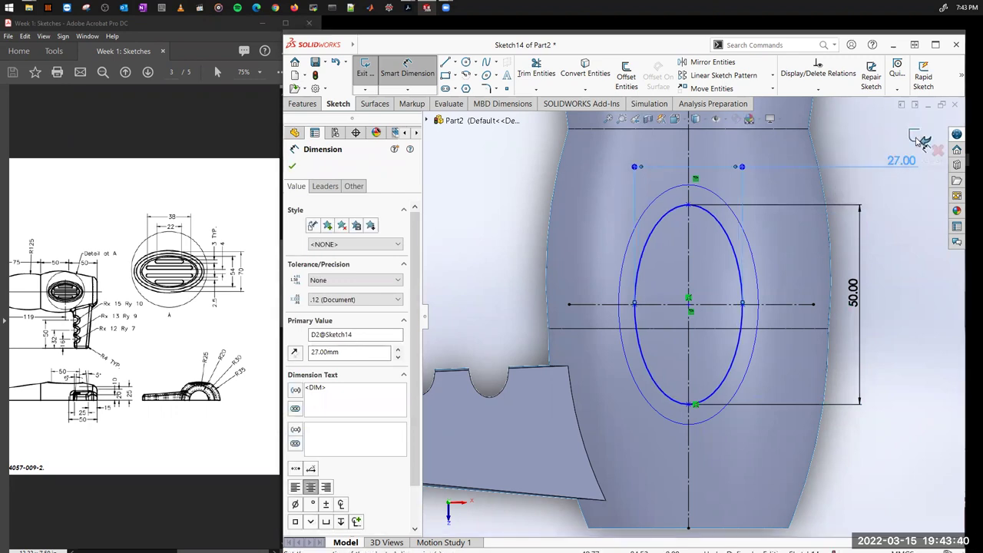
click(123, 265)
scroll(155, 283, left, 5)
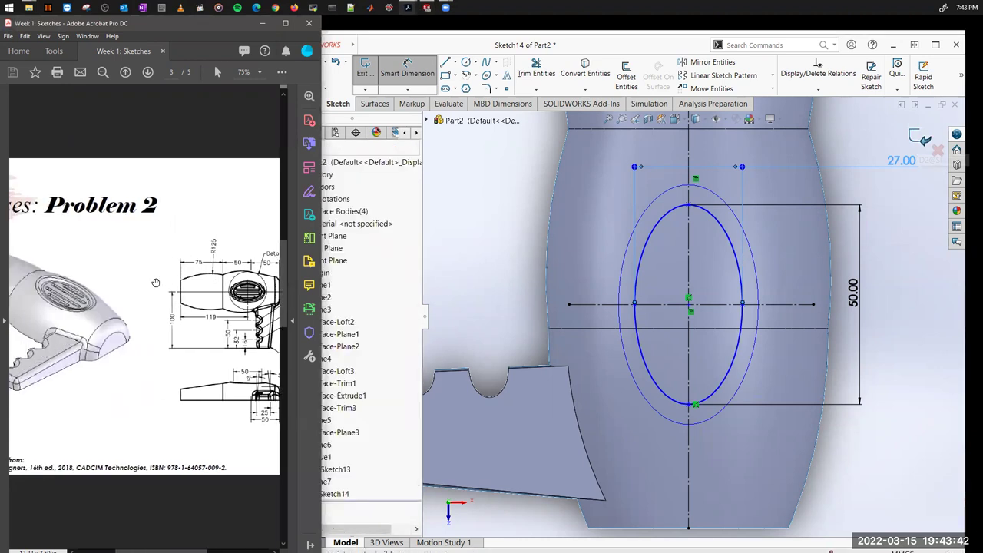
Step: Exit Sketch14 with Ctrl+B and orbit to a 3-D view with the surface tools shown
key(ctrl+b)
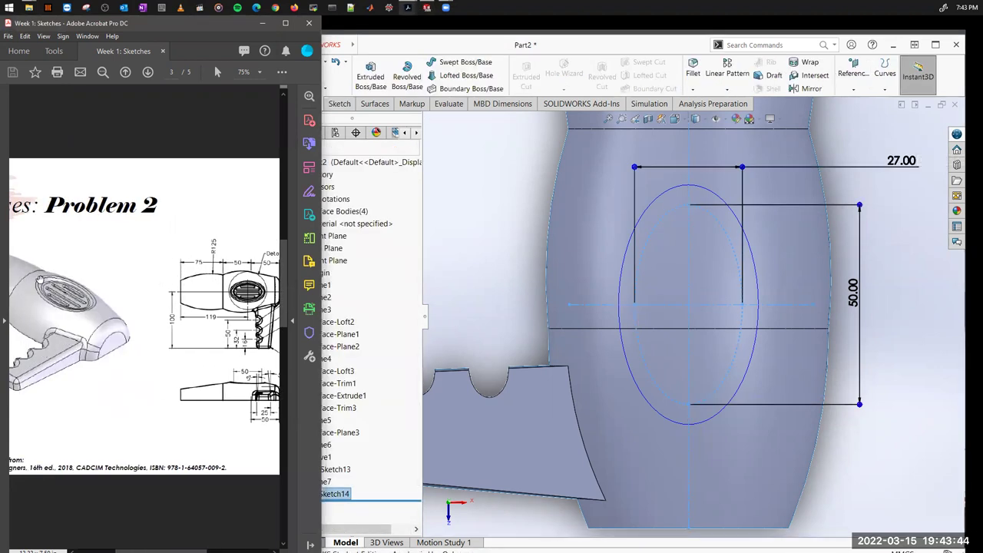
scroll(776, 367, up, 3)
middle_drag(741, 398, 586, 190)
scroll(748, 241, down, 3)
middle_drag(650, 444, 680, 367)
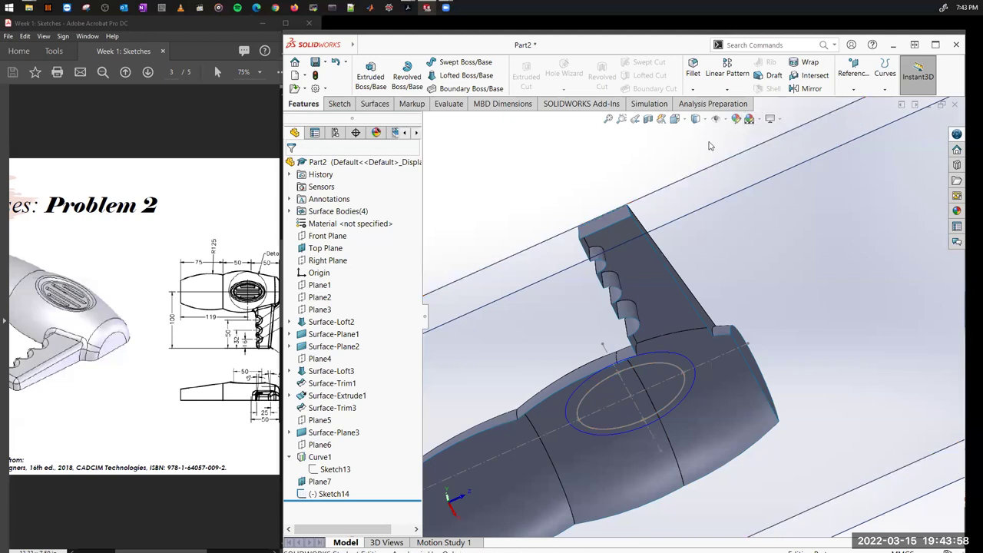
click(373, 105)
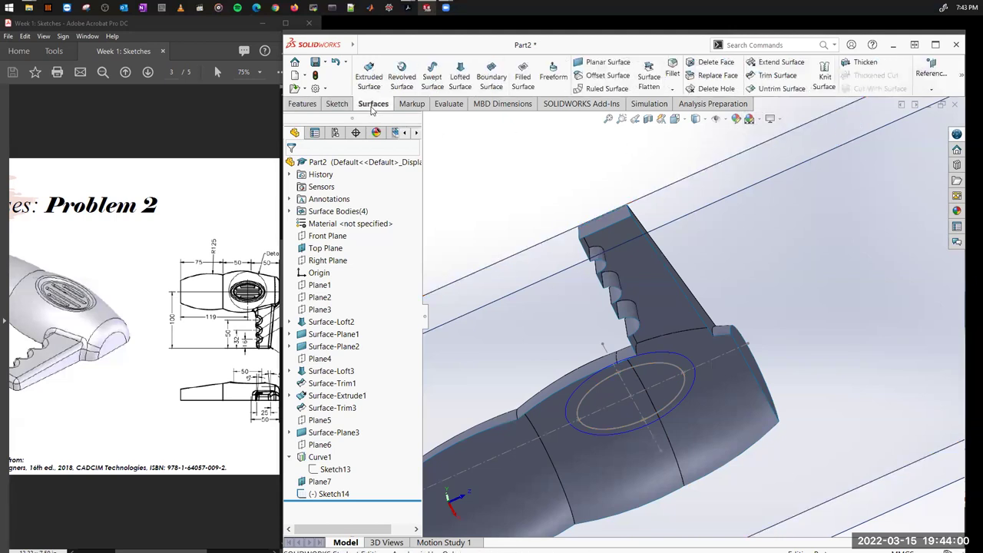
Step: Loft a surface from the Curve1 ellipse to the Sketch14 ellipse, creating Surface-Loft4
click(459, 86)
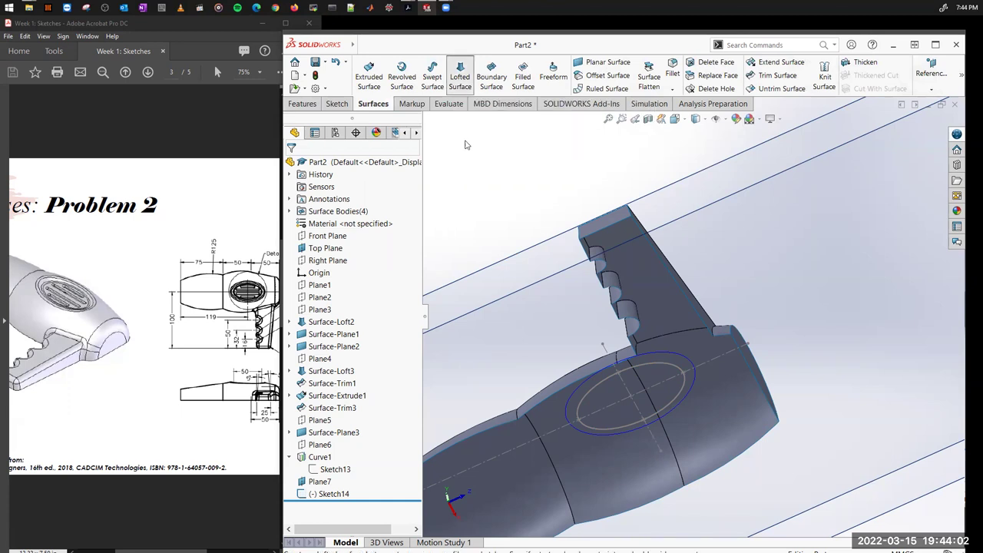
click(681, 358)
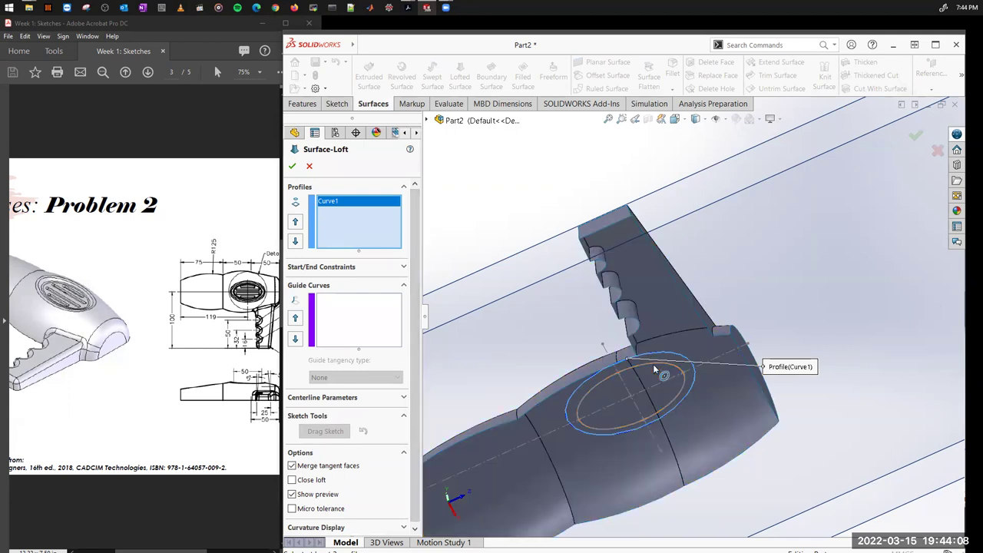
click(653, 364)
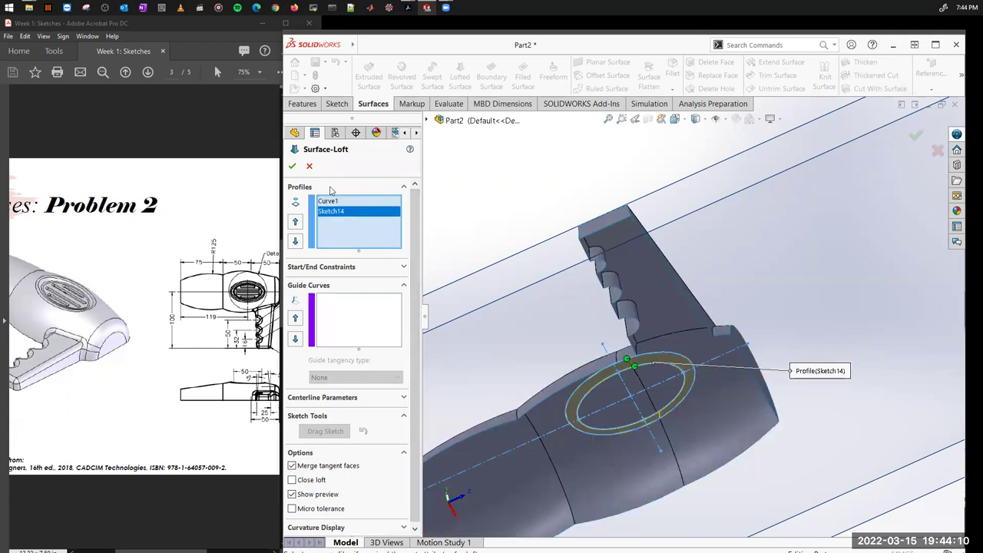
click(293, 167)
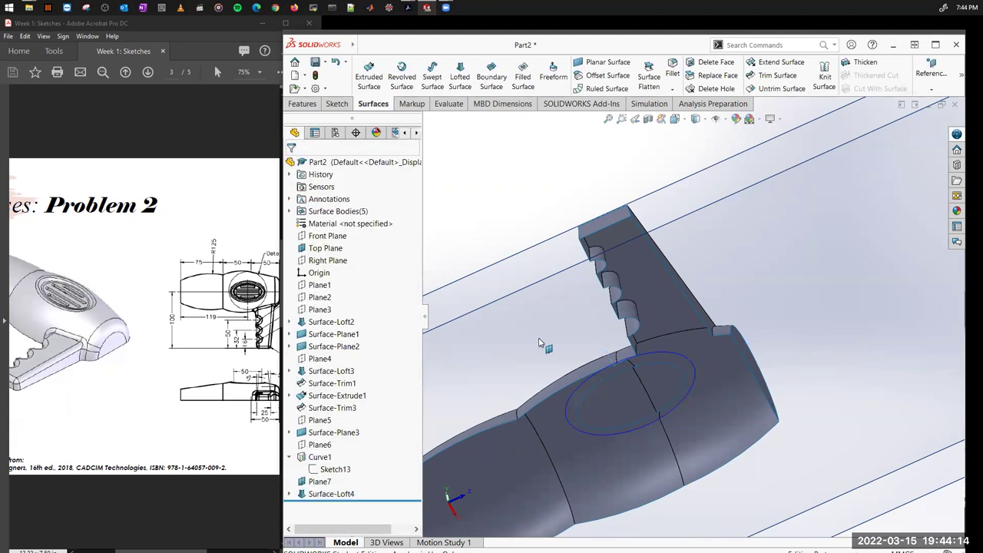
middle_drag(608, 345, 659, 305)
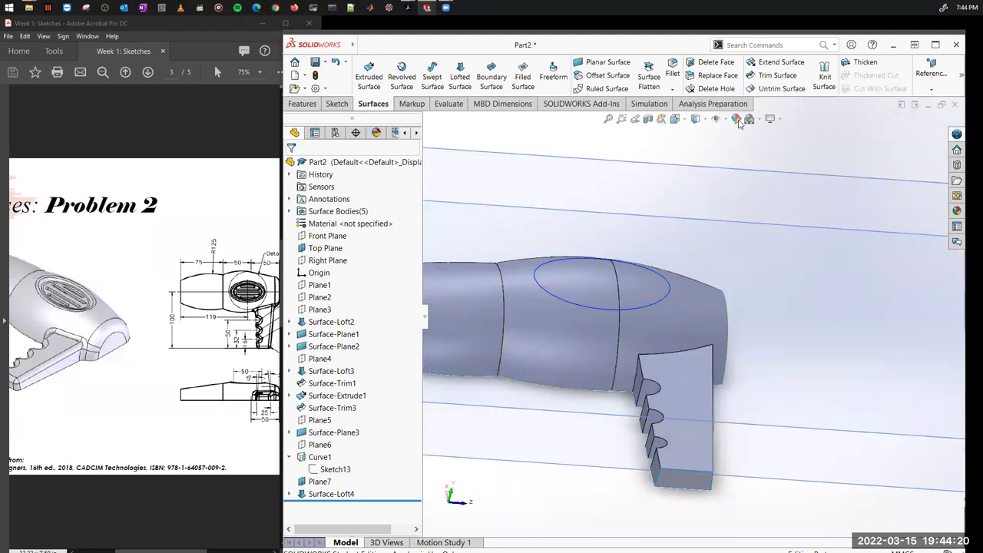
Step: Standard-trim the body with Surface-Loft4 as the trim tool, removing the elliptical vent face
click(776, 76)
middle_drag(714, 399, 721, 252)
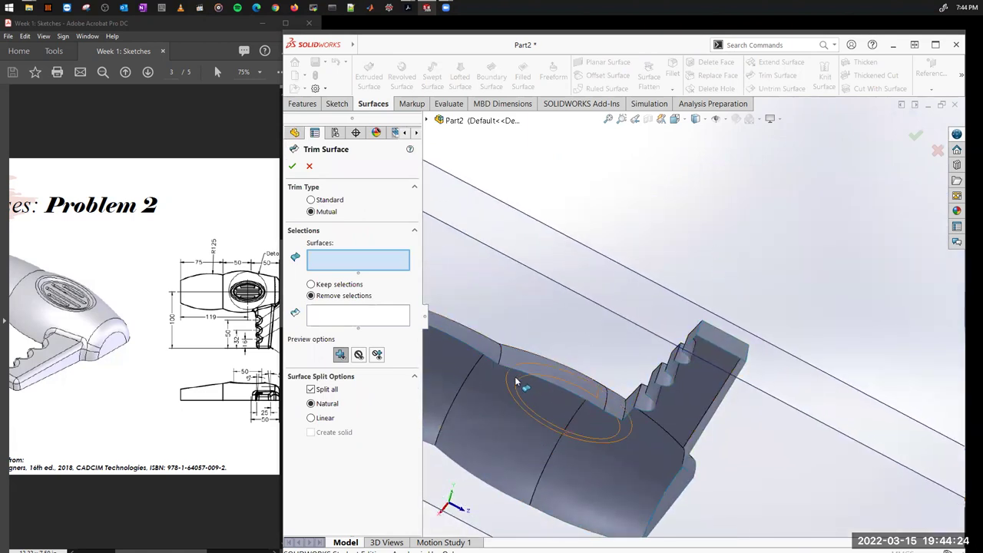
click(544, 415)
middle_drag(576, 402, 537, 354)
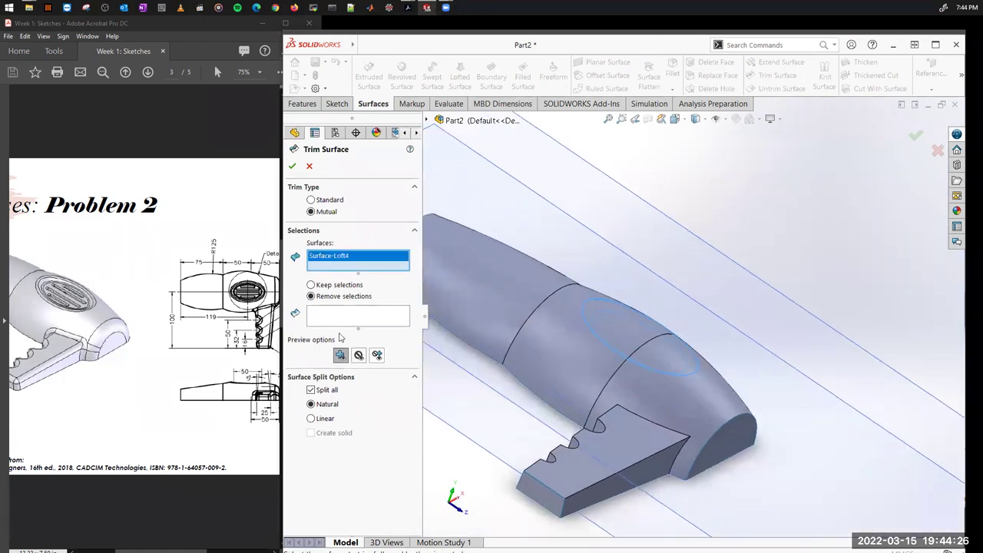
click(310, 200)
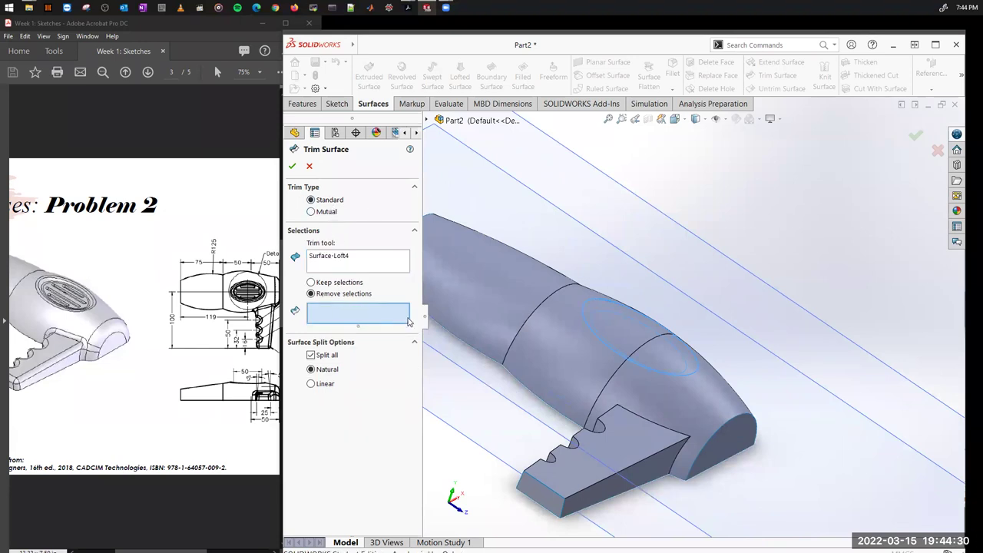
click(631, 333)
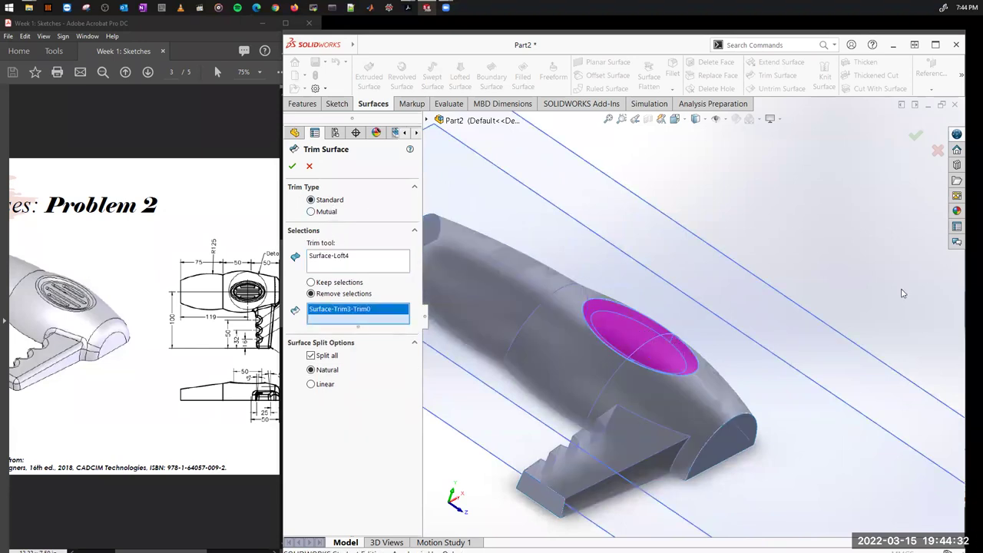
click(914, 136)
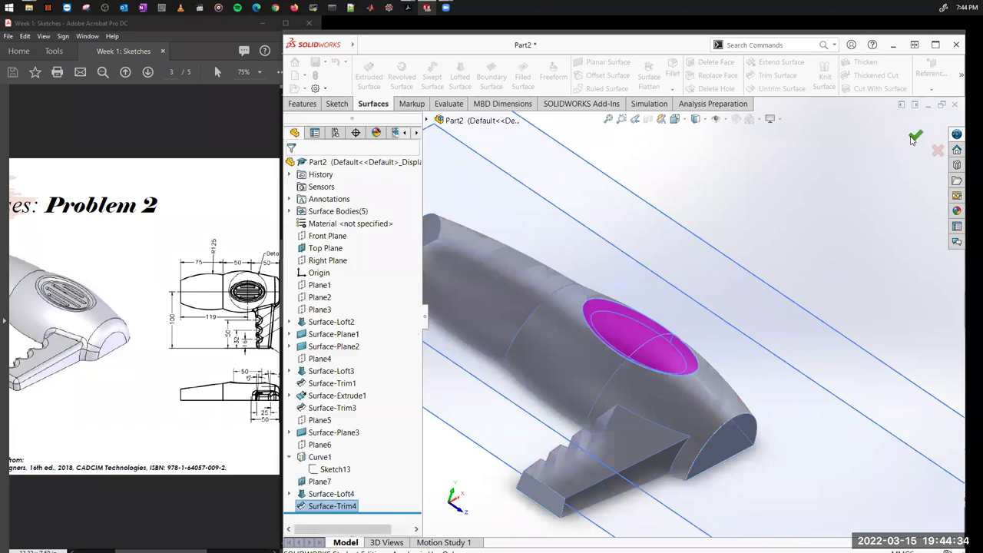
middle_drag(863, 196, 751, 272)
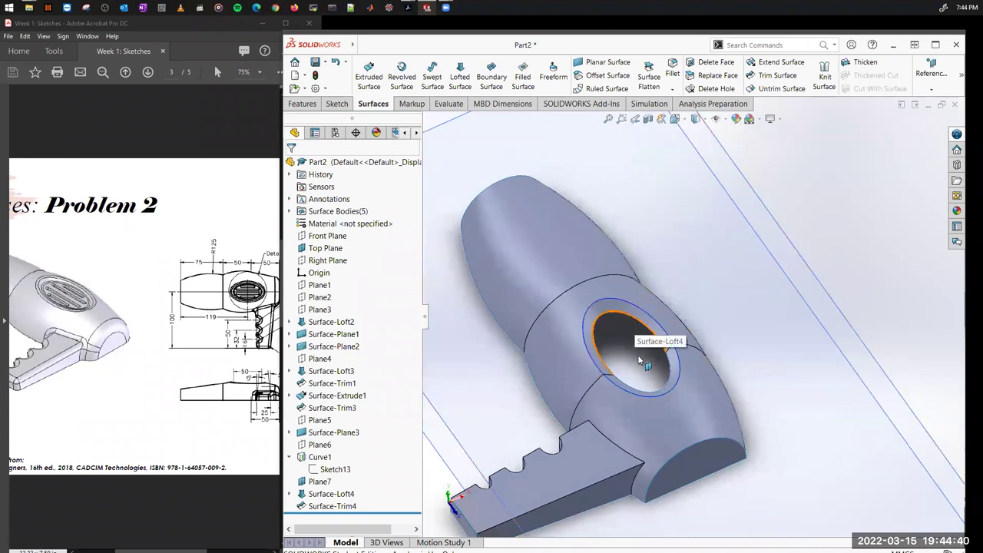
Step: Cap the inner ellipse with a planar surface bounded by its two edges, creating Surface-Plane4
click(624, 311)
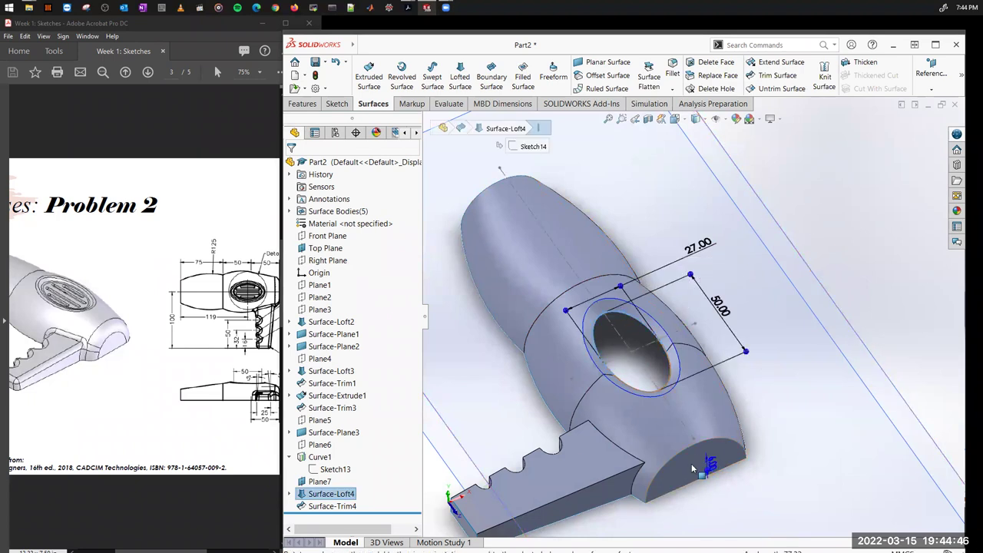
key(Escape)
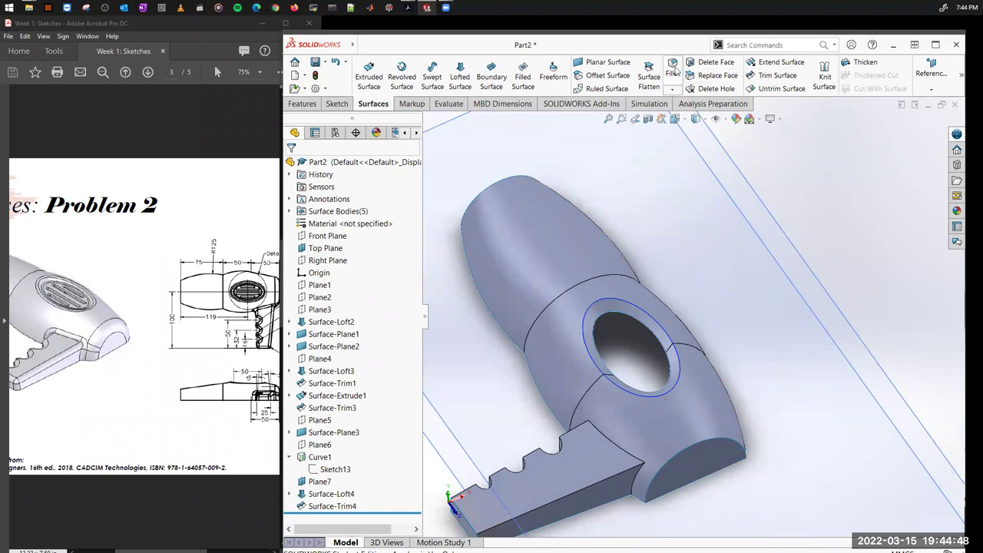
click(606, 62)
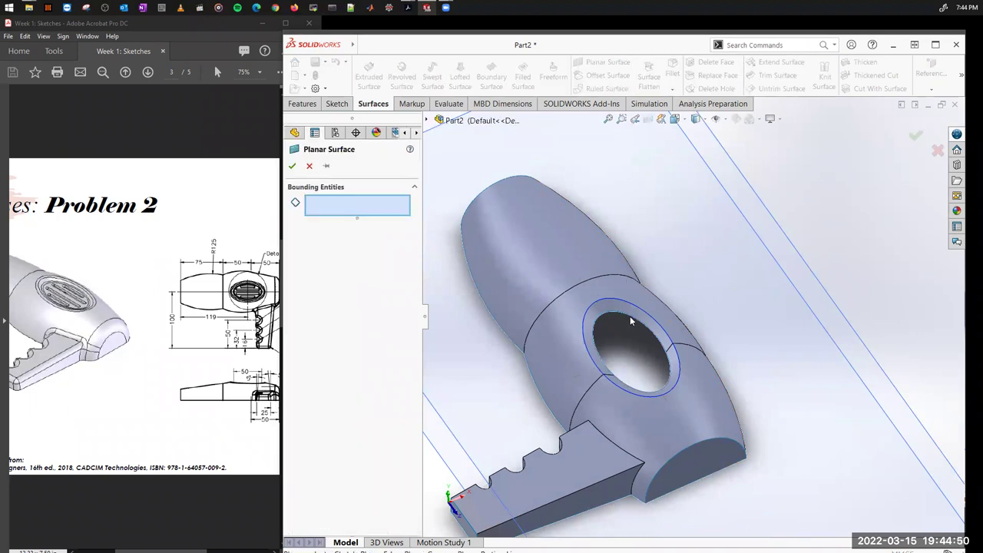
click(630, 315)
click(688, 373)
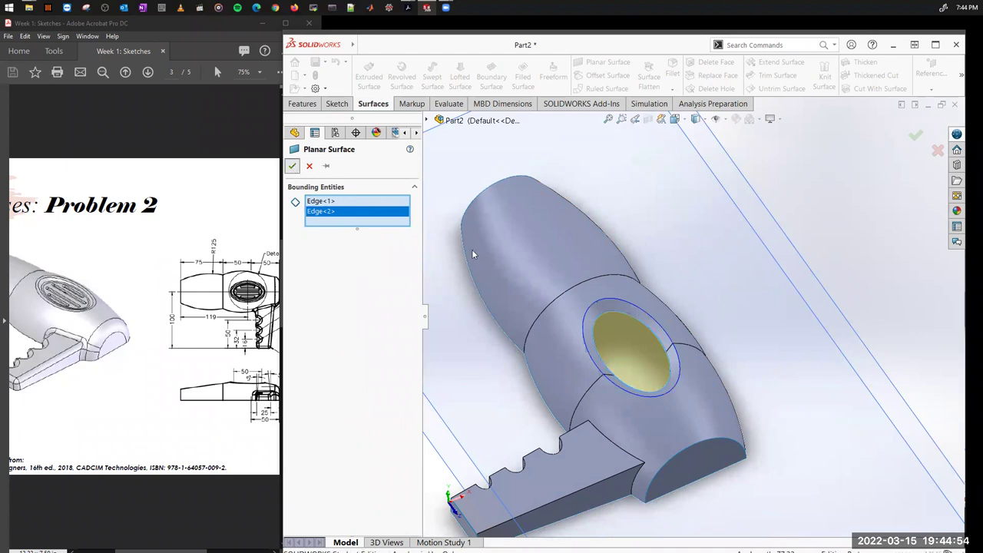
key(Return)
scroll(833, 261, up, 3)
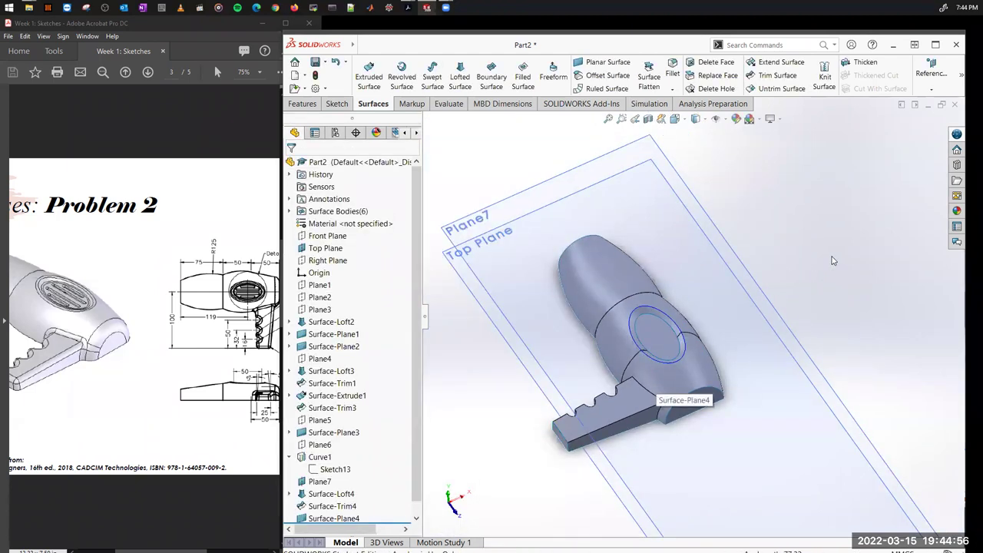
Step: Orbit the model to inspect the capped vent from the side and from above
scroll(678, 374, down, 4)
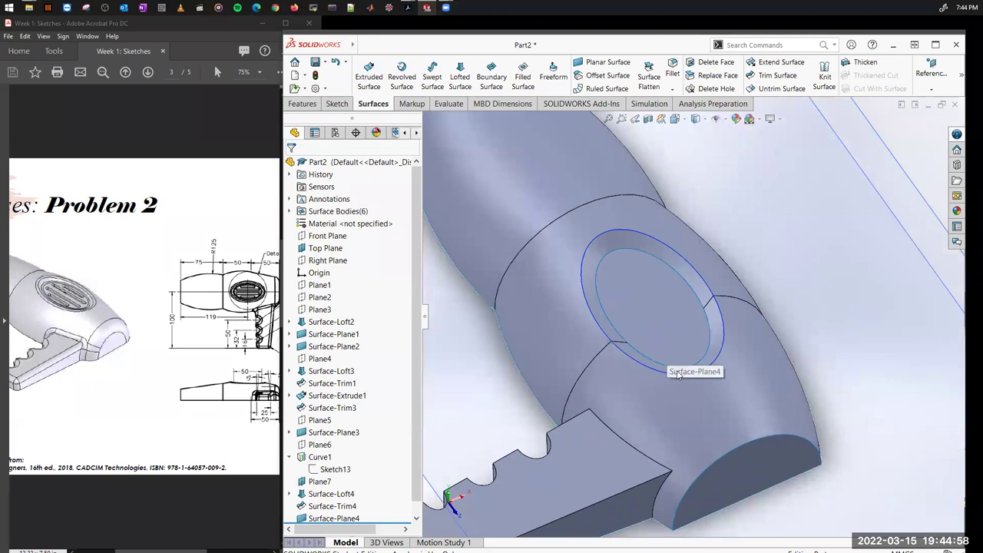
middle_drag(680, 292, 773, 385)
scroll(773, 380, up, 3)
mouse_move(691, 385)
middle_down()
mouse_move(724, 312)
mouse_move(675, 402)
mouse_move(686, 359)
mouse_move(745, 448)
mouse_move(761, 434)
mouse_move(740, 350)
mouse_move(735, 402)
mouse_move(696, 380)
middle_up()
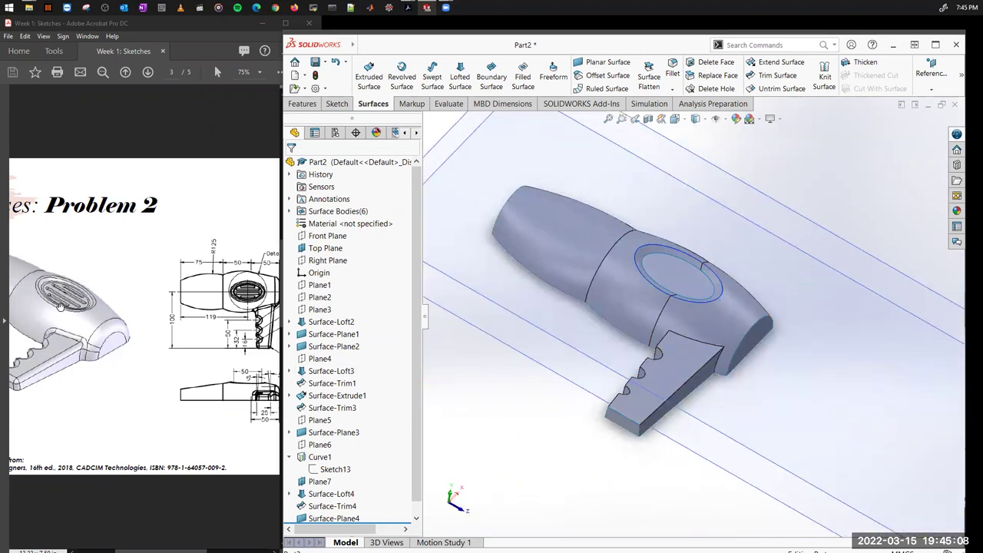
Step: In the Acrobat reference drawing, zoom to 150% and centre the vent detail
click(161, 315)
ctrl+scroll(159, 292, up, 3)
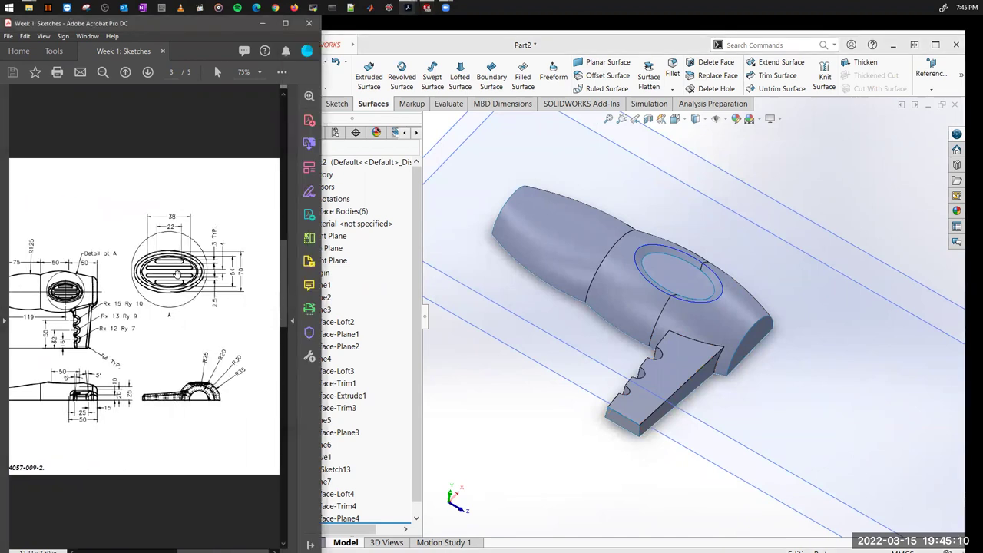
drag(202, 268, 130, 267)
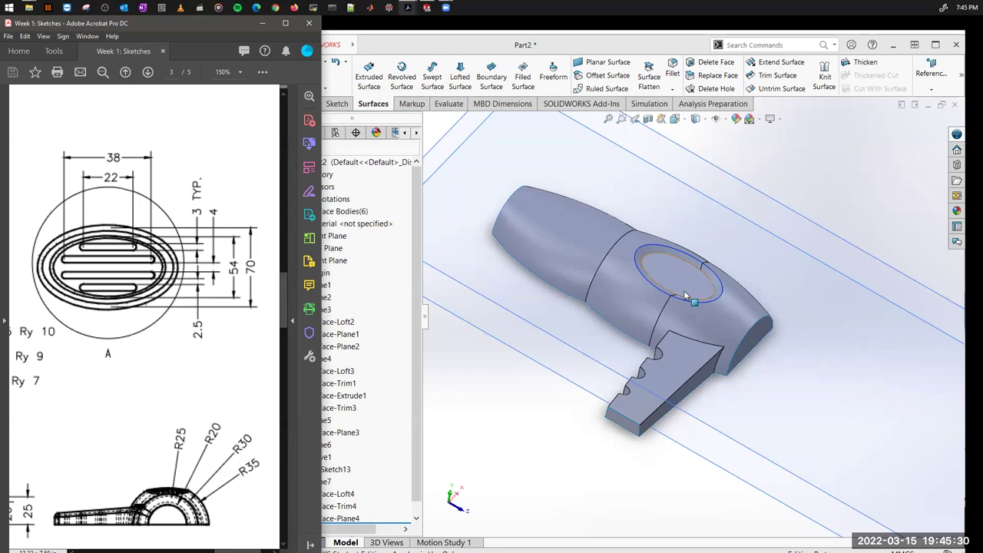
Step: Hide Plane7 and Top Plane in the view
scroll(716, 352, up, 3)
scroll(726, 369, down, 2)
click(736, 387)
right_click(754, 363)
click(777, 352)
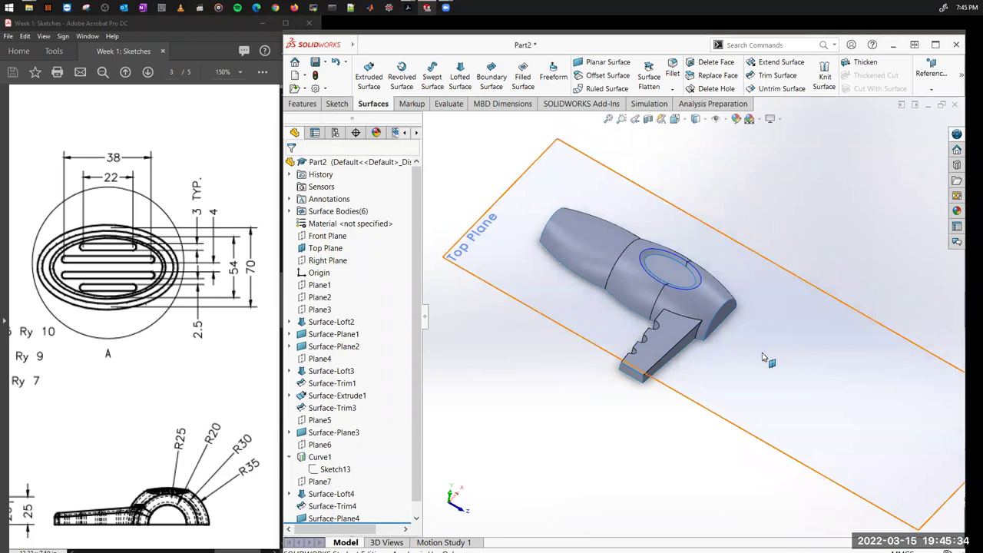
right_click(776, 351)
click(802, 338)
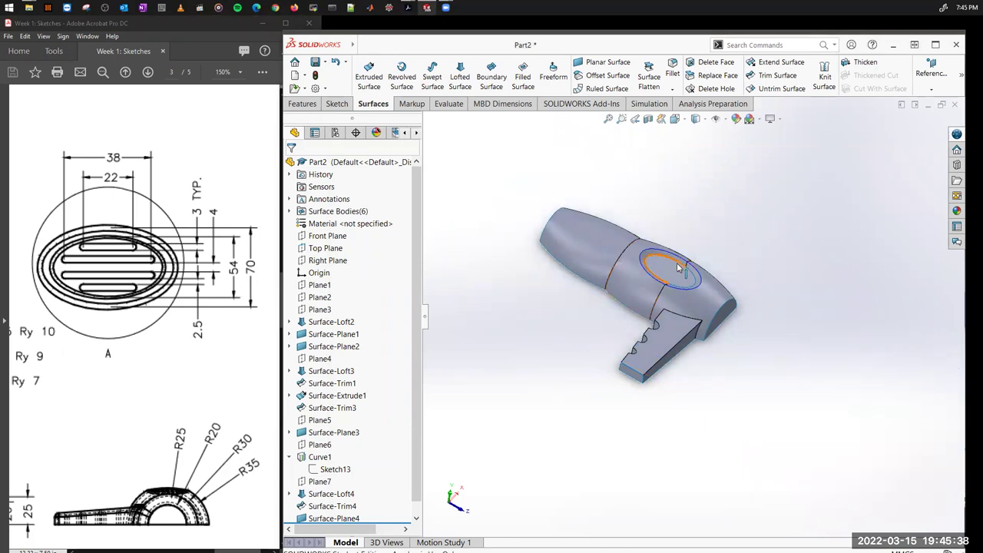
Step: Turn the view normal to the oval vent face and start a sketch on it
scroll(384, 456, down, 1)
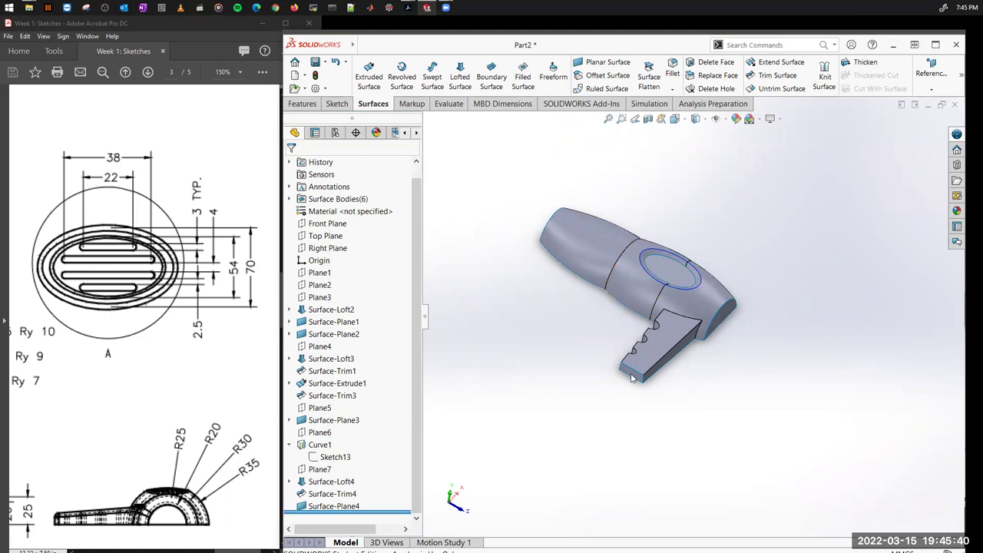
right_click(680, 277)
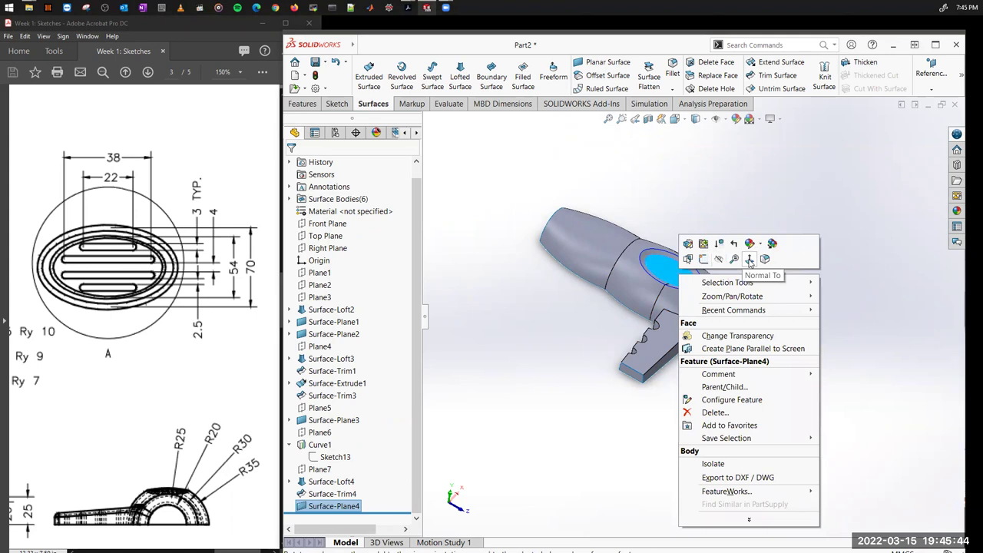
click(749, 260)
scroll(901, 334, down, 3)
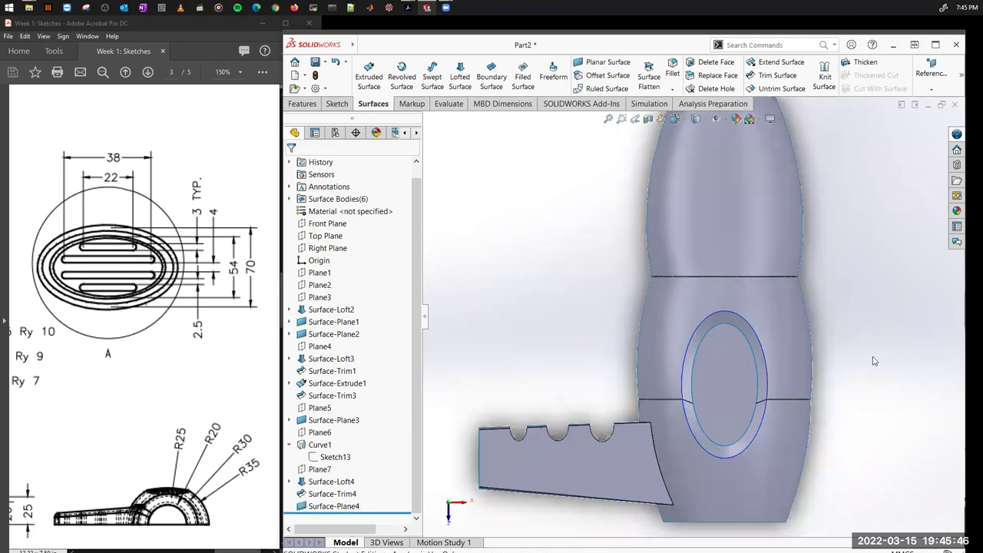
scroll(776, 371, up, 2)
click(645, 334)
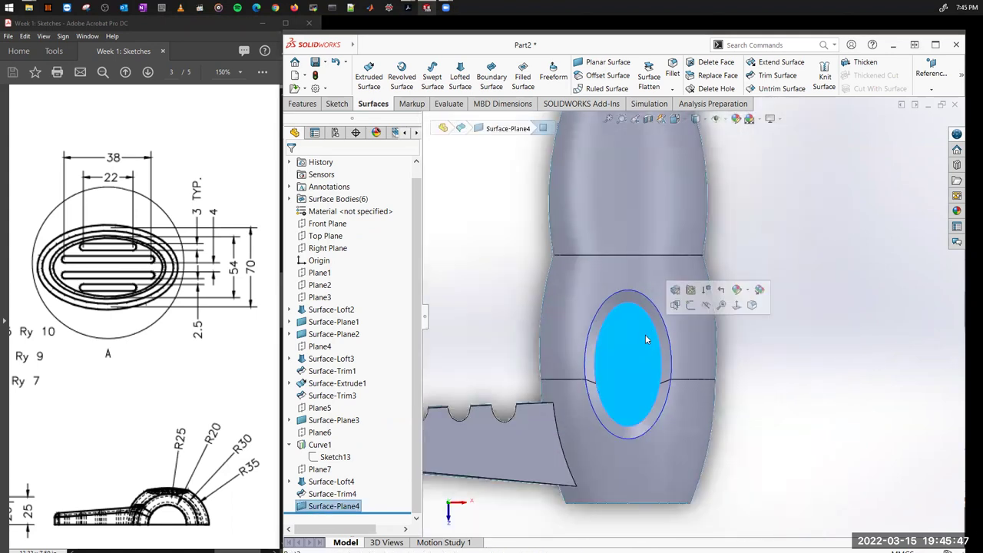
click(691, 307)
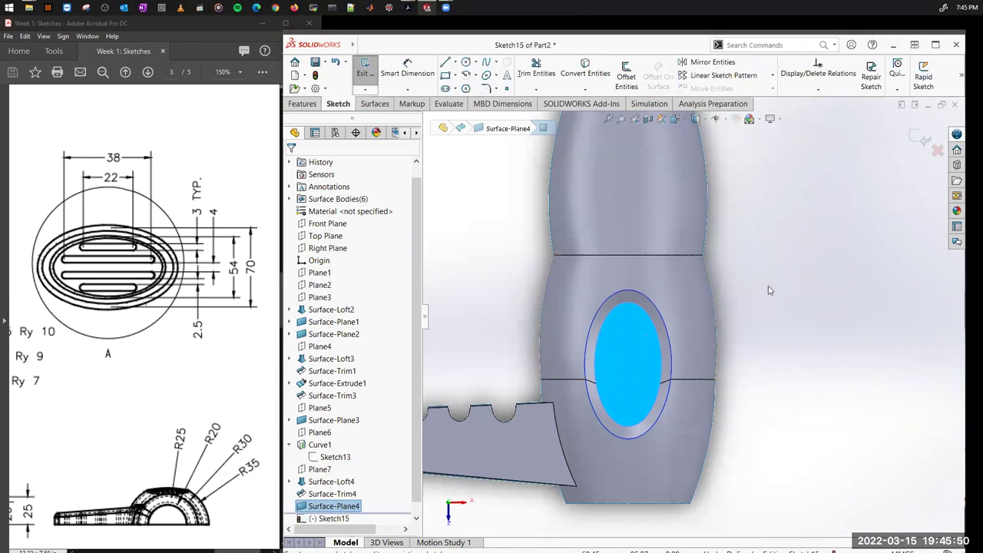
Step: Draw a vertical centerline from the ellipse top to its bottom
click(455, 63)
click(474, 89)
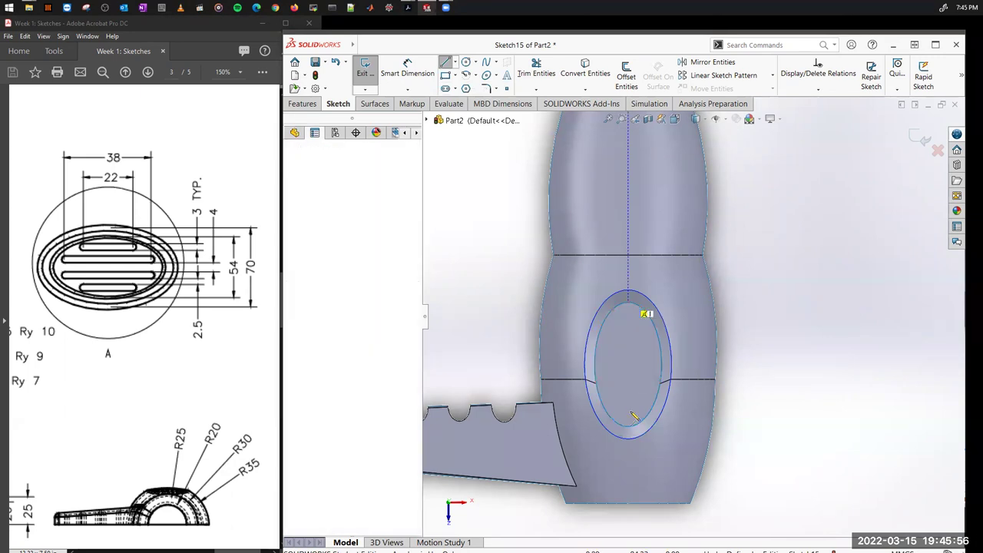
click(630, 299)
click(629, 435)
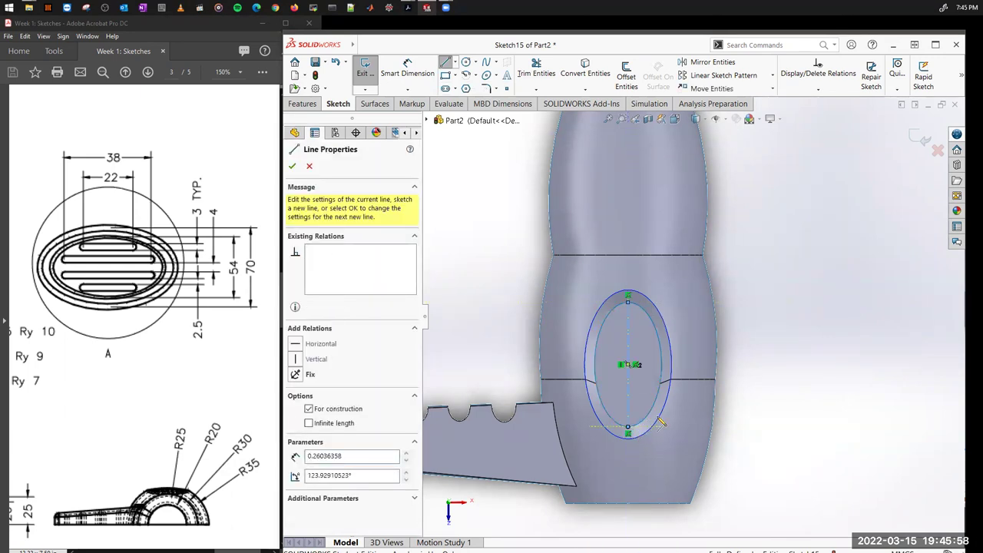
key(Escape)
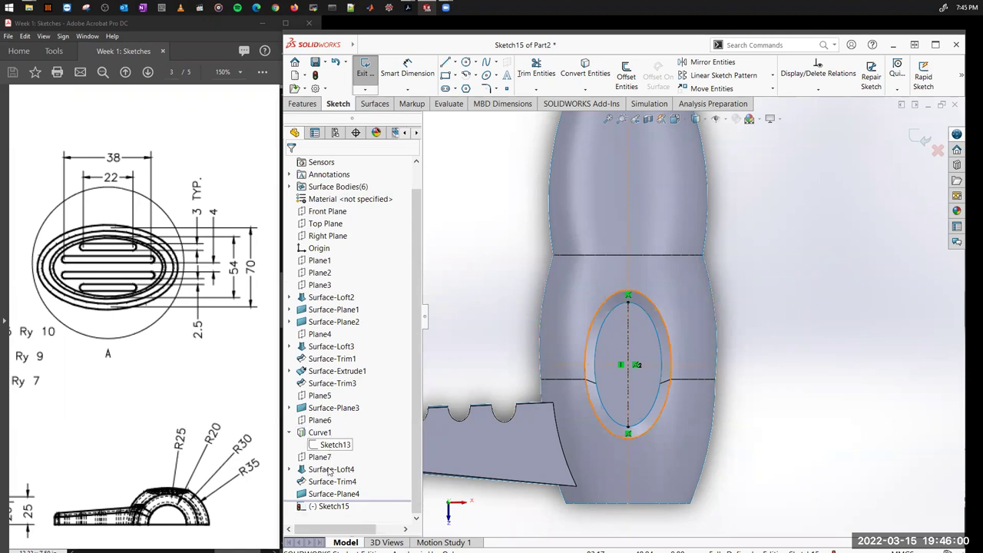
Step: Show Sketch14, select its horizontal line and compare with the reference drawing
click(290, 481)
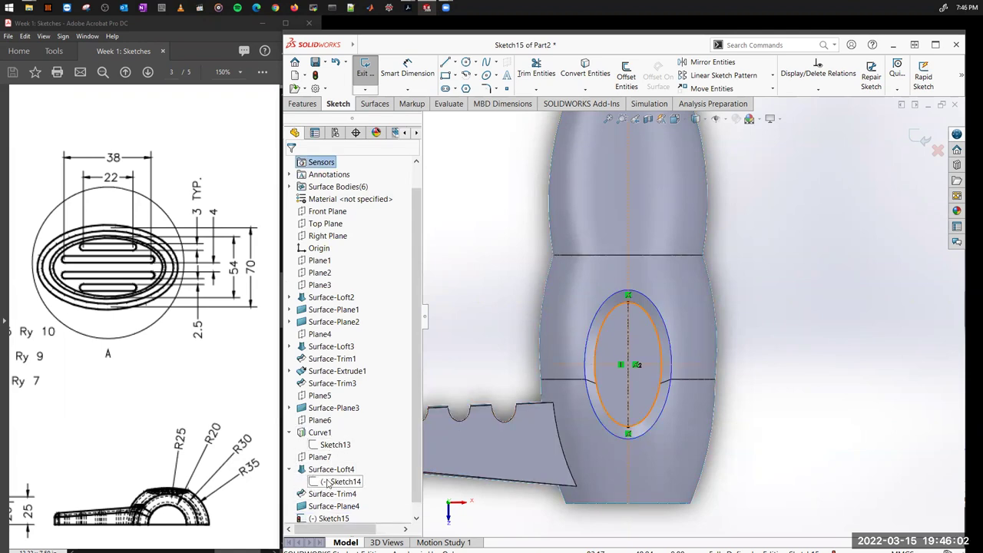
right_click(328, 482)
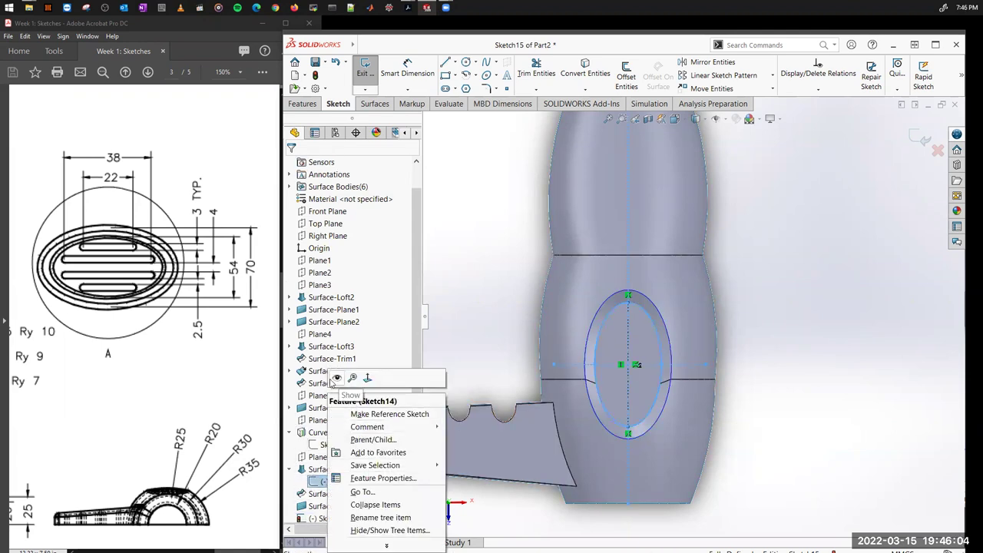
click(816, 379)
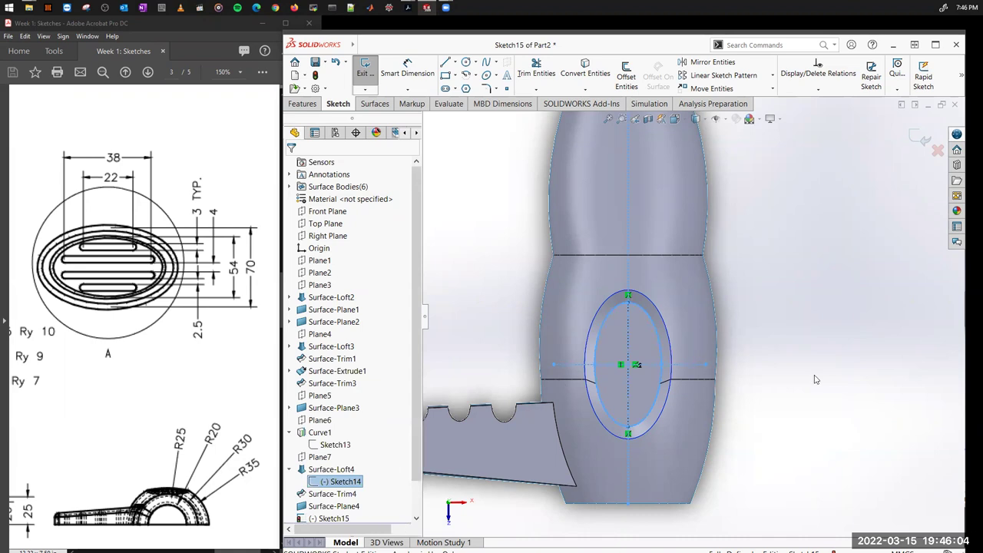
click(696, 364)
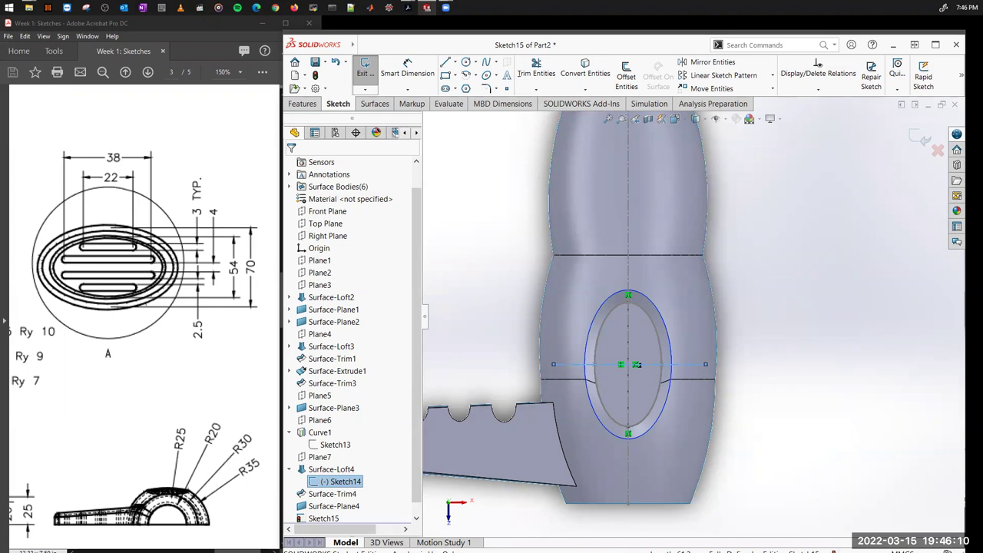
click(209, 354)
scroll(154, 338, down, 1)
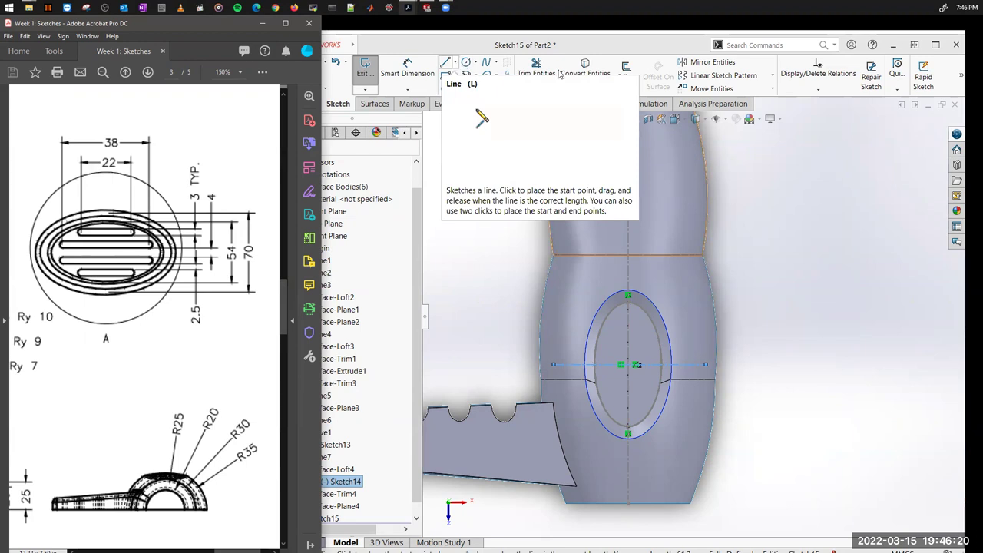
click(859, 294)
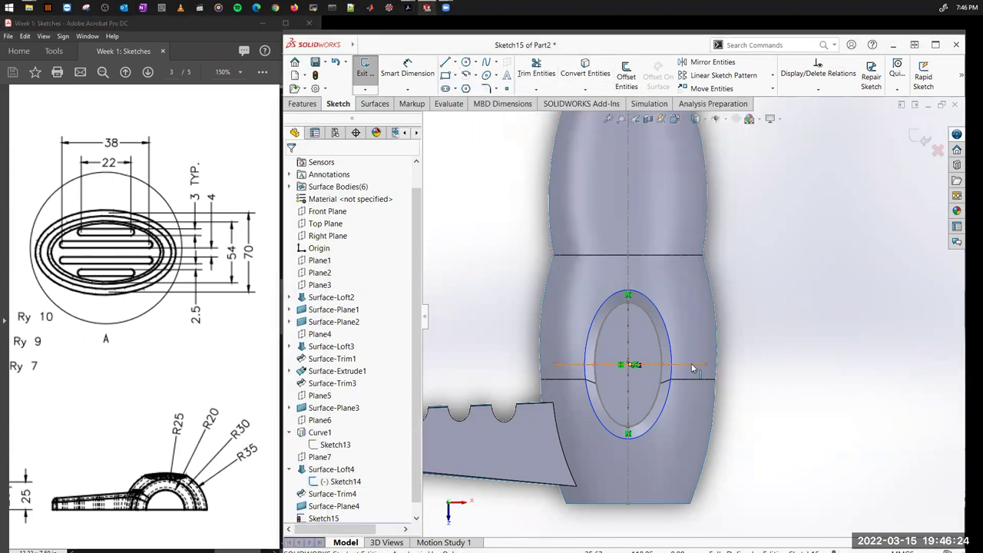
scroll(343, 472, down, 1)
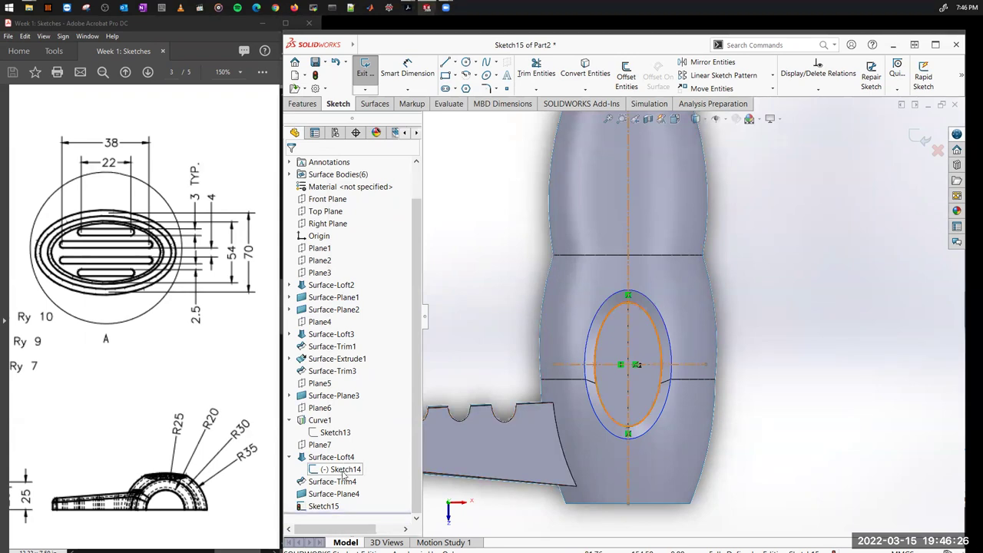
Step: Toggle Sketch14's visibility, leaving it hidden again
right_click(344, 472)
key(Escape)
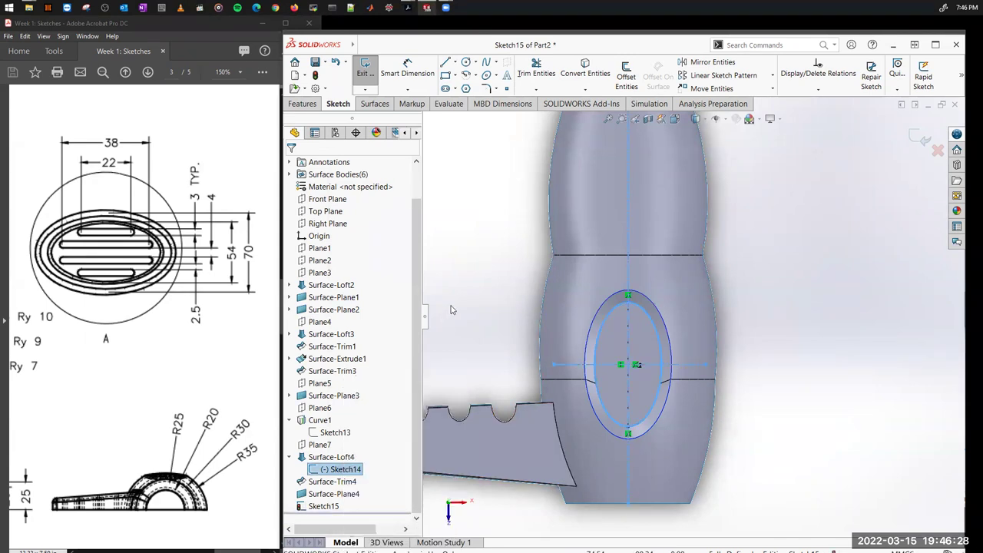
click(530, 316)
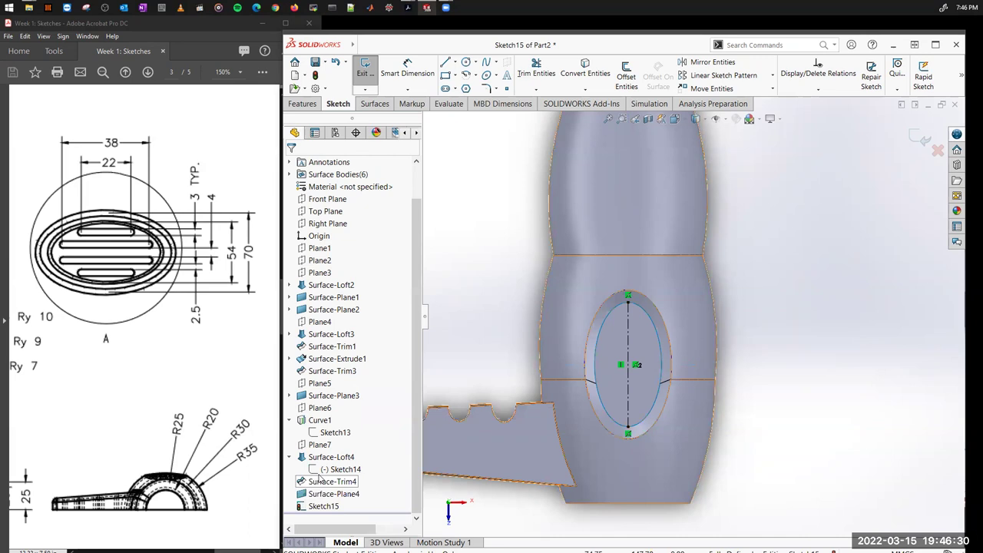
right_click(343, 469)
click(338, 379)
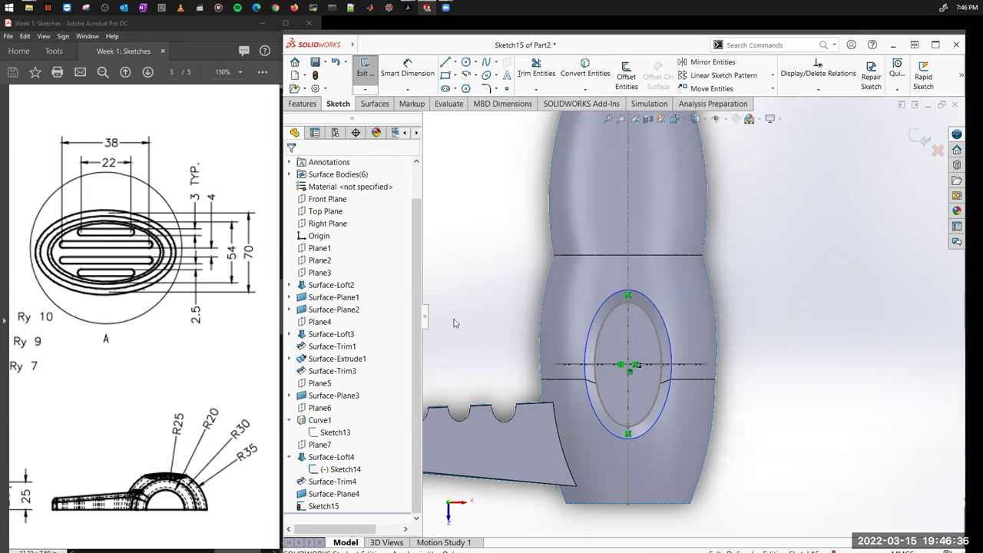
right_click(338, 468)
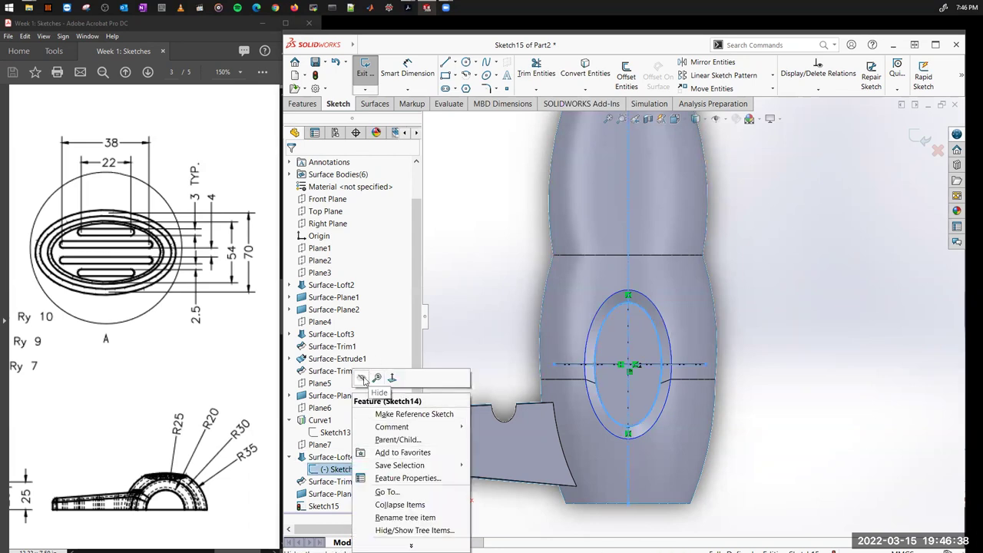
click(363, 378)
Step: Make the horizontal line across the vent construction geometry and centre the ellipse
click(686, 367)
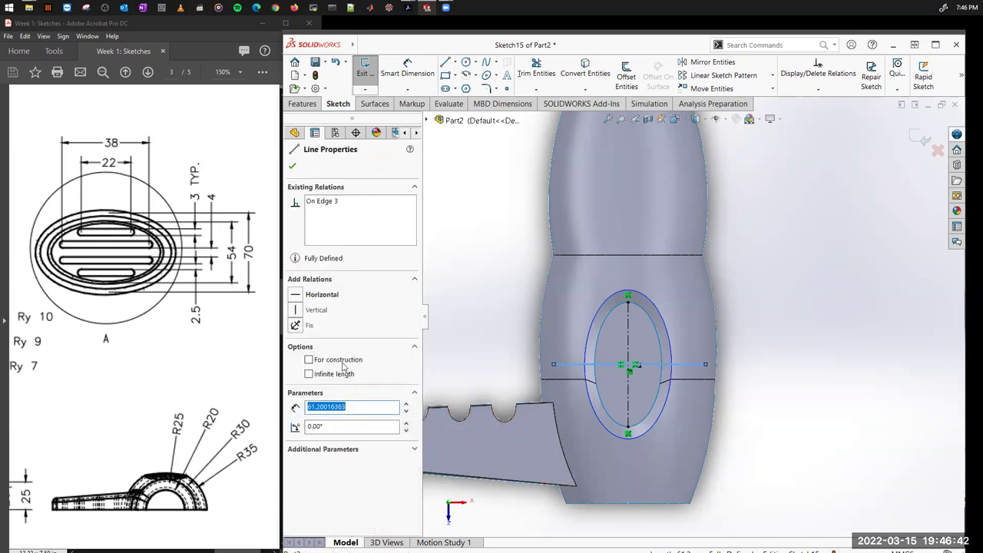
click(346, 364)
click(294, 168)
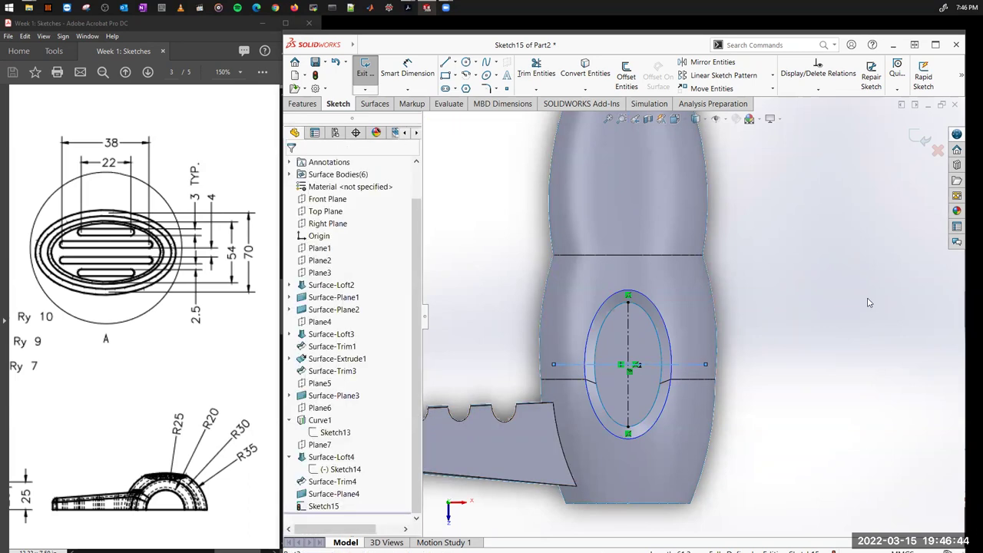
scroll(630, 349, down, 4)
mouse_move(566, 384)
ctrl+middle_down()
mouse_move(655, 287)
mouse_move(652, 323)
ctrl+middle_up()
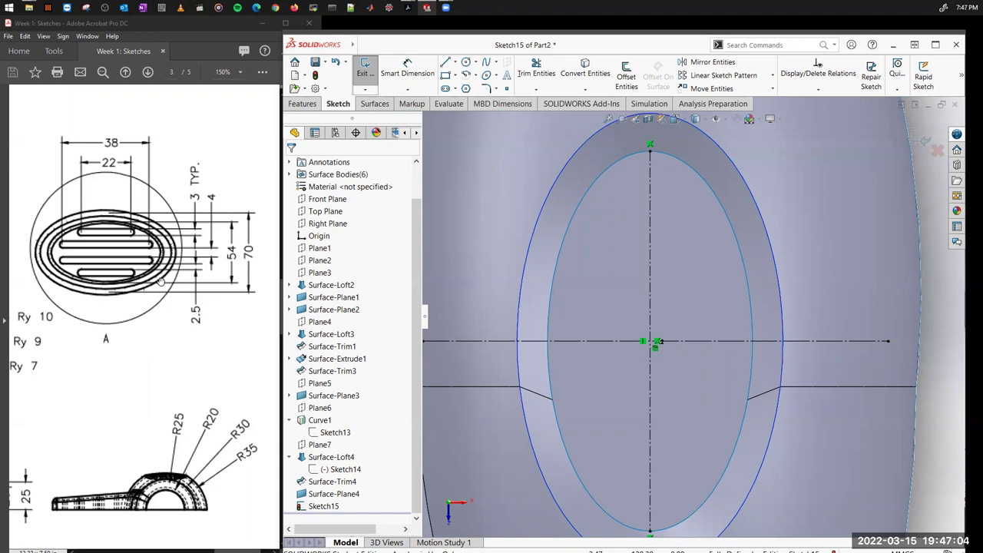
Step: Sketch two vertical centre-point straight slots: a long one at the origin, a shorter one right
click(451, 90)
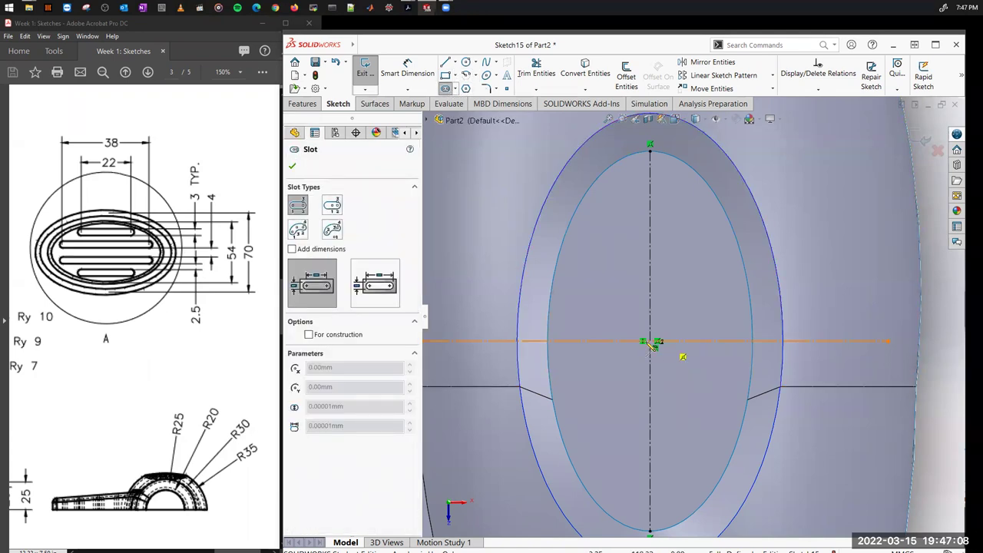
click(332, 206)
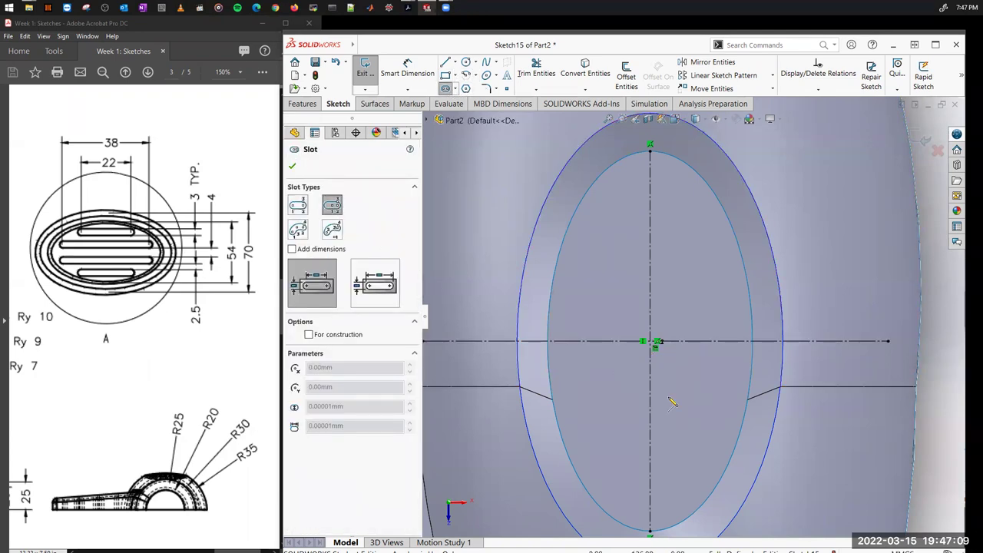
click(668, 341)
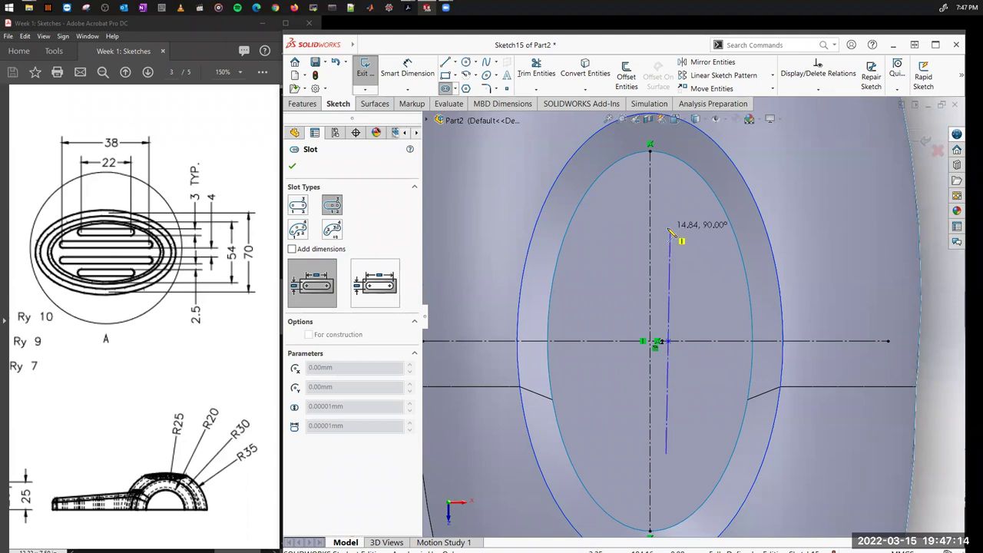
click(668, 230)
click(677, 232)
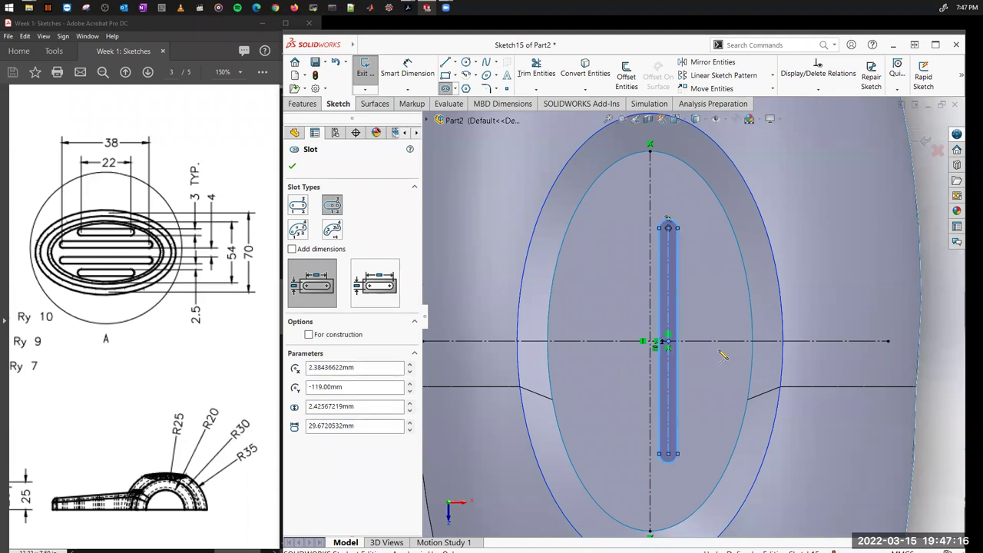
click(722, 342)
click(719, 415)
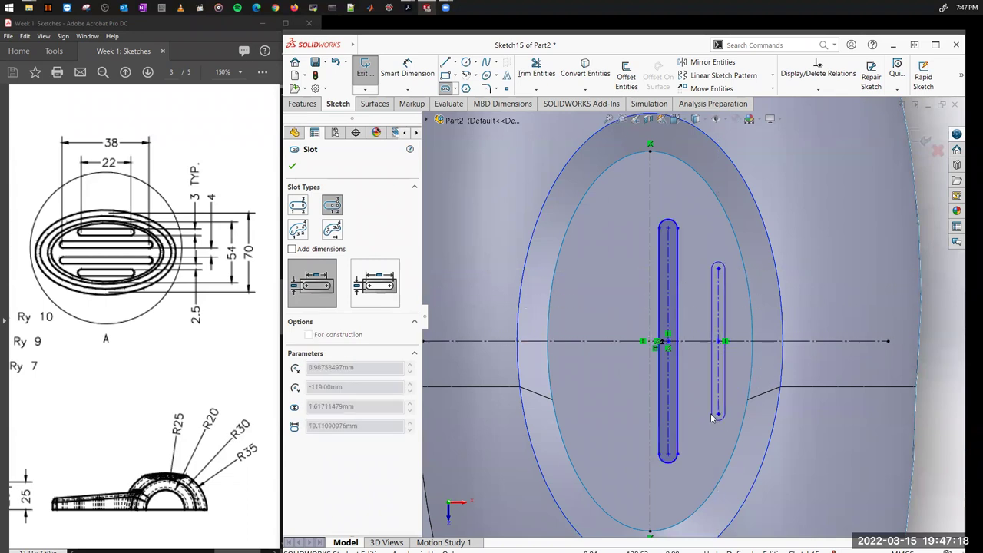
click(710, 417)
key(Escape)
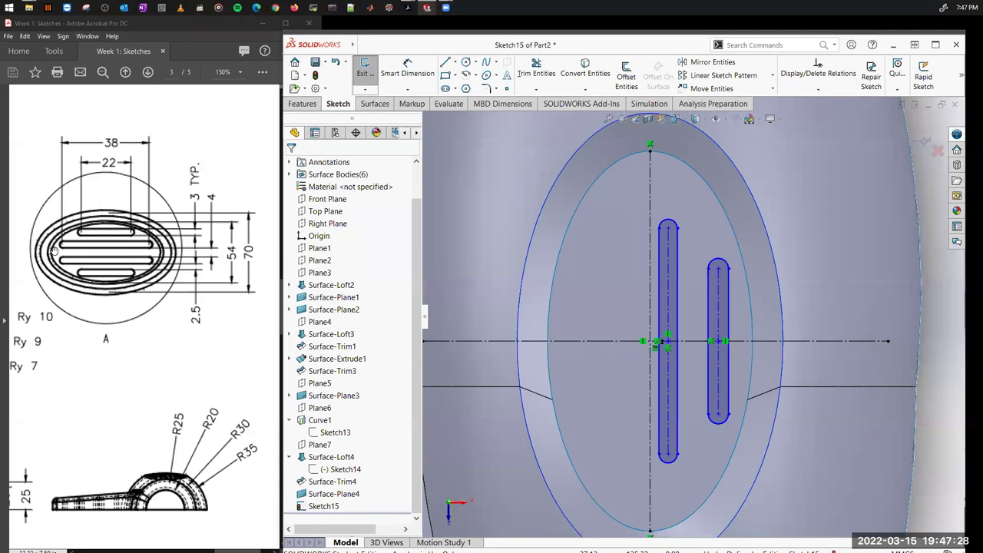
Step: Dimension the left slot 2 from the centerline and the right slot width 3
click(407, 68)
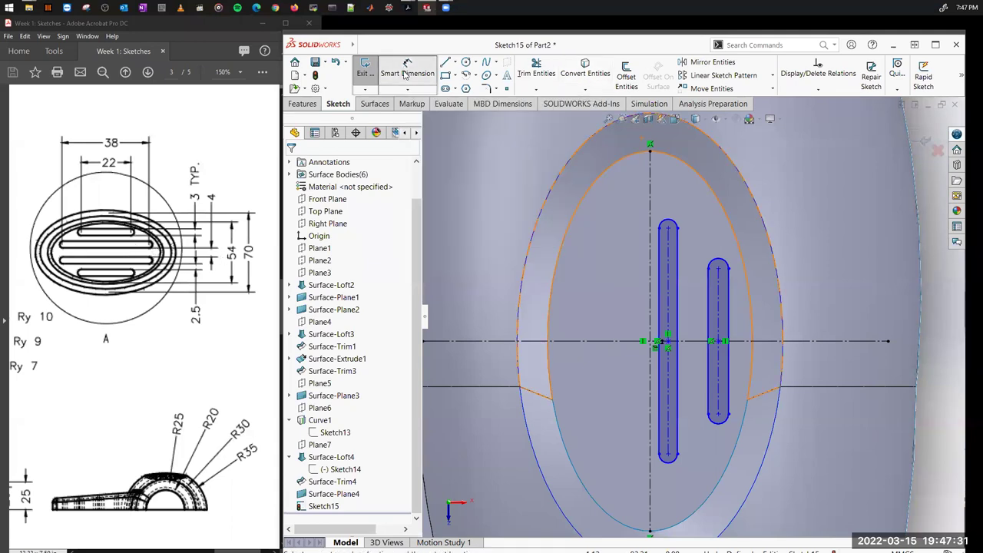
click(652, 360)
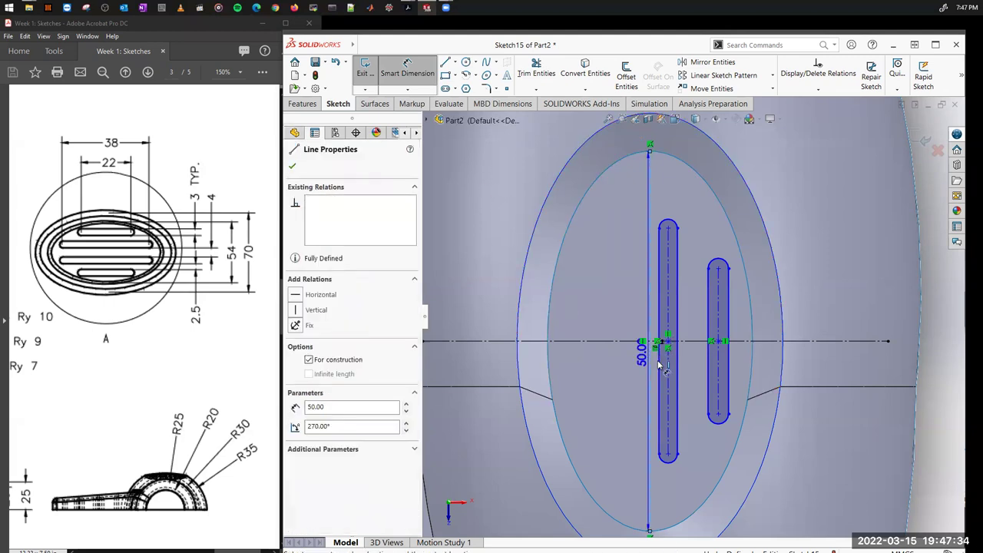
click(658, 367)
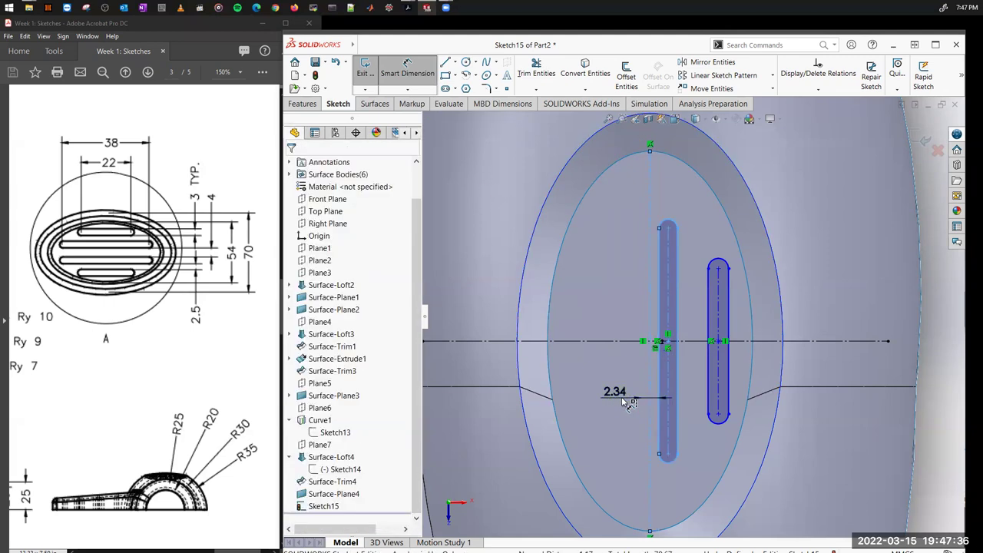
click(626, 405)
text(2)
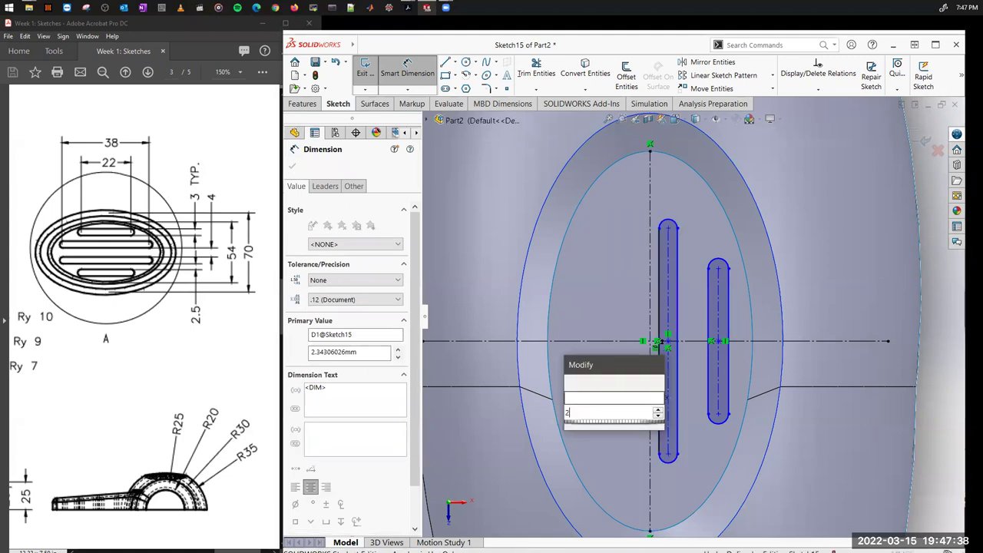
key(Escape)
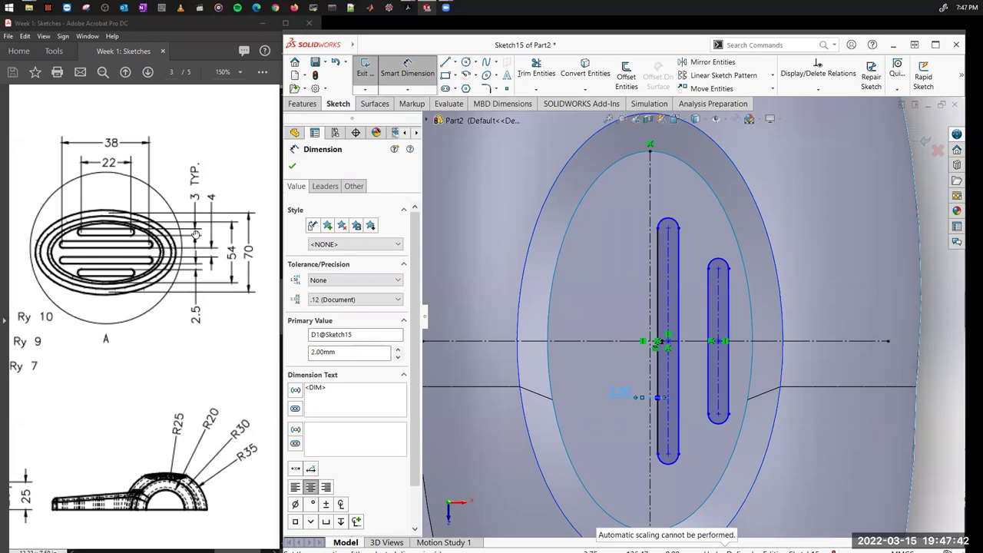
click(729, 375)
click(730, 376)
click(820, 214)
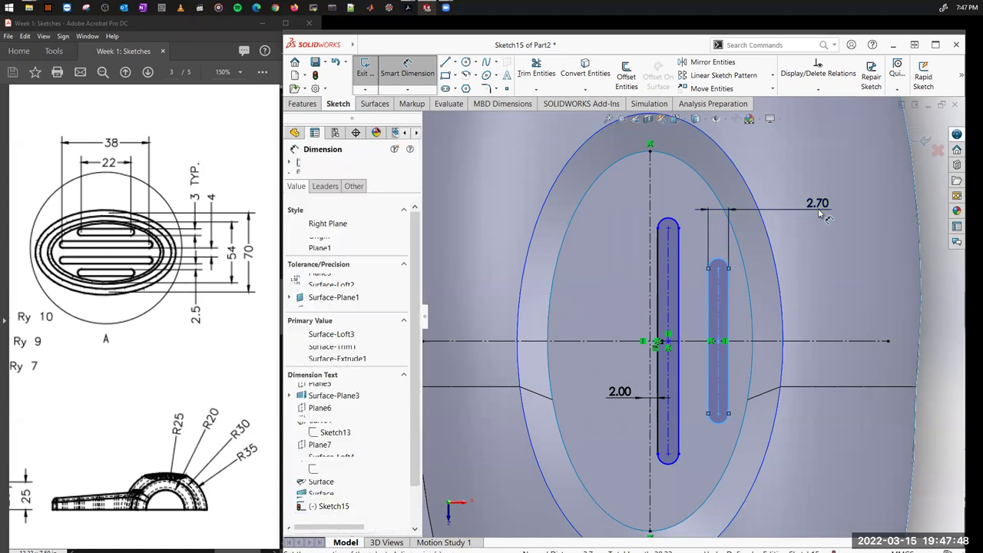
text(3)
key(Escape)
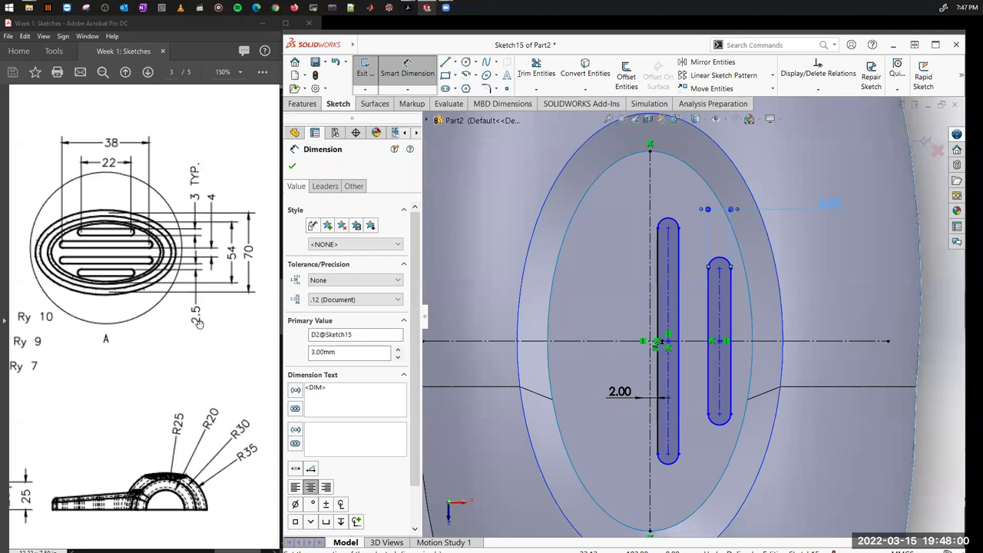
Step: Set the gap between slots to 2.5 and the top offset to 3
click(710, 370)
click(678, 228)
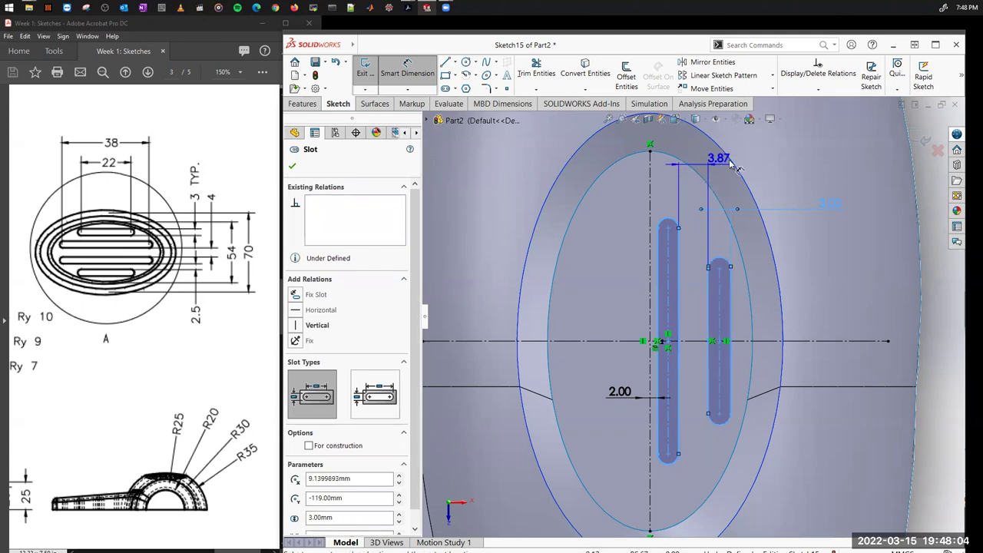
click(799, 154)
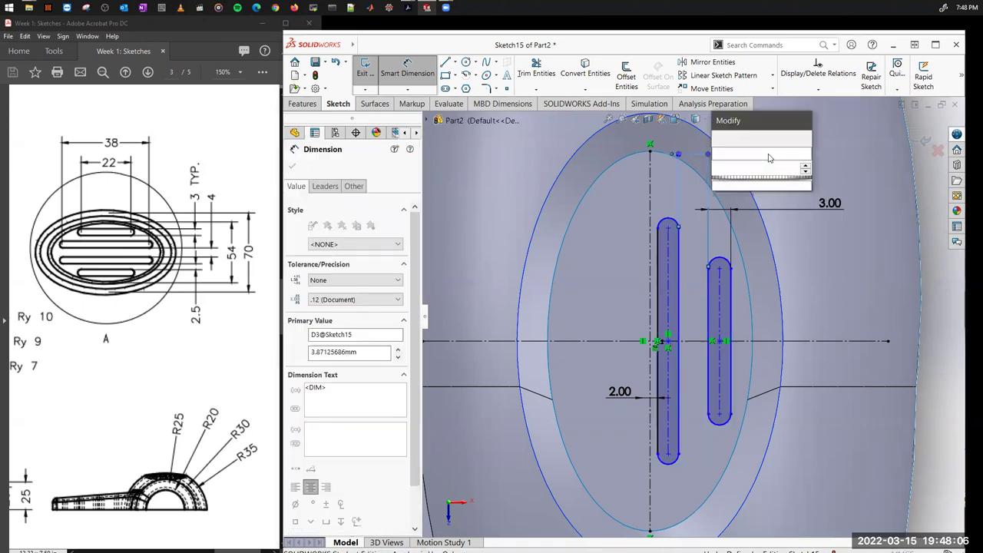
text(2.5)
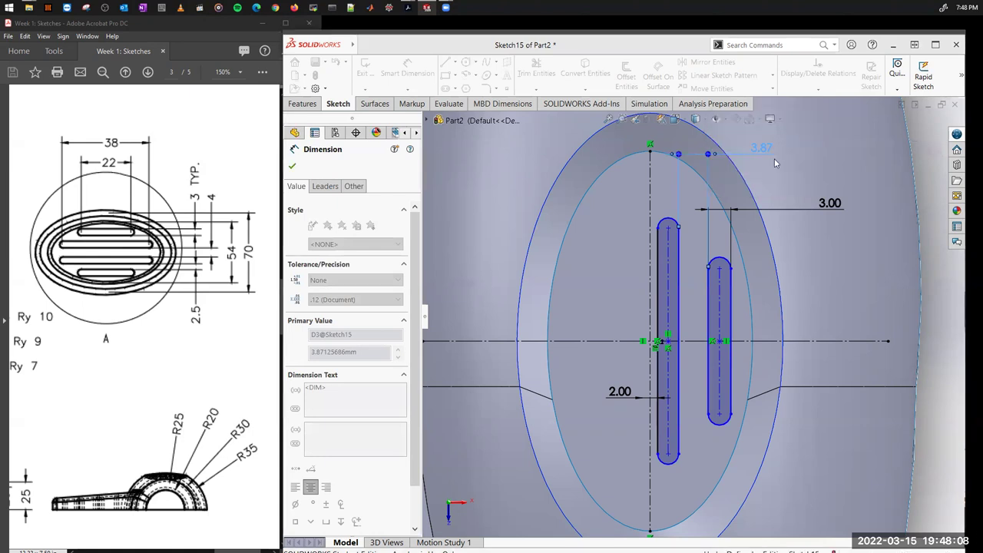
key(Escape)
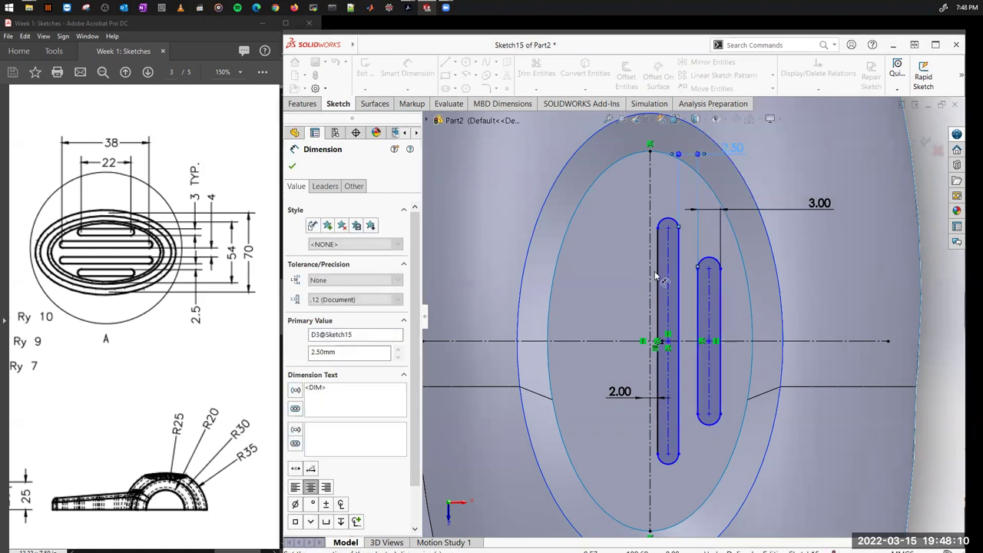
click(683, 282)
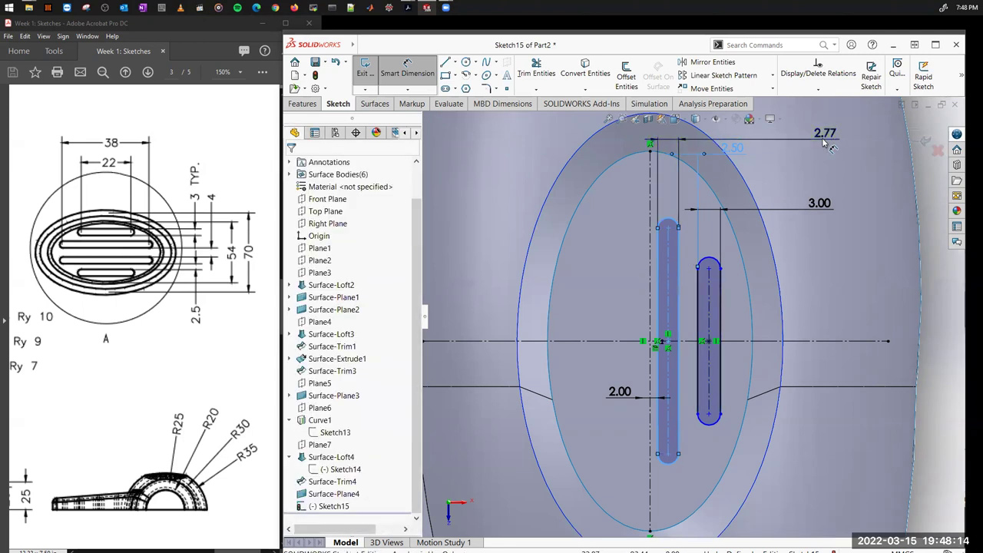
click(827, 144)
text(3)
key(Return)
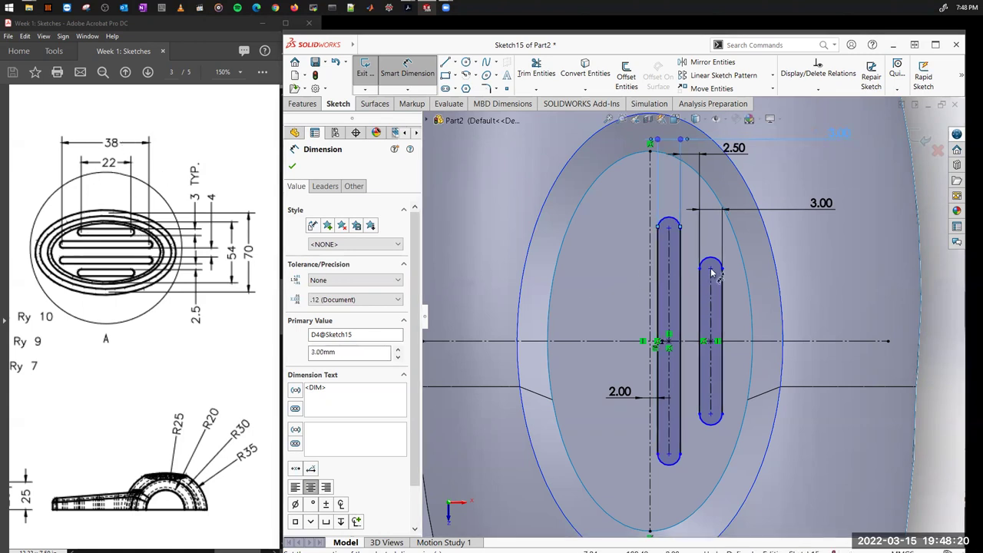
Step: Set the slot lengths to 22 for the right slot and 38 for the left
click(715, 421)
click(730, 401)
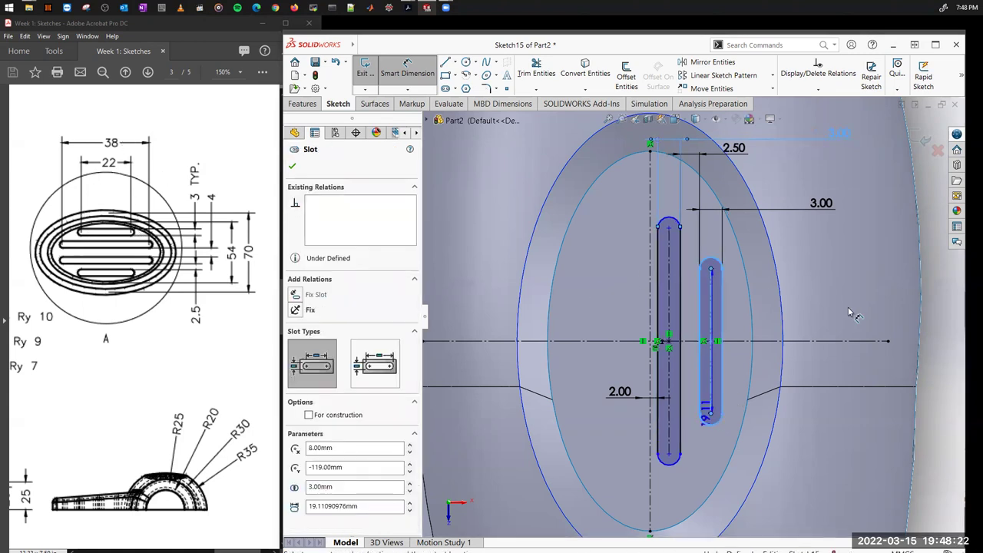
click(851, 315)
text(22)
key(Return)
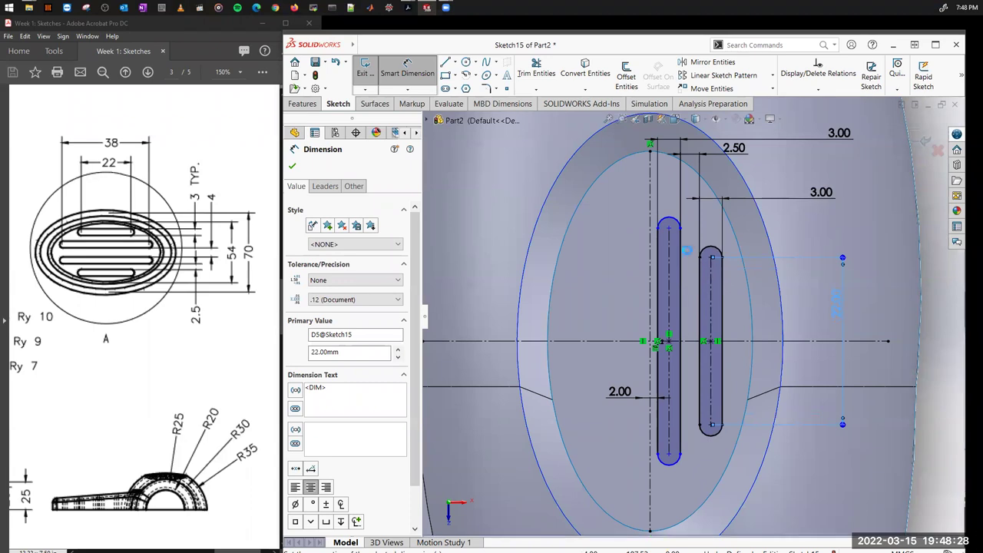
click(670, 230)
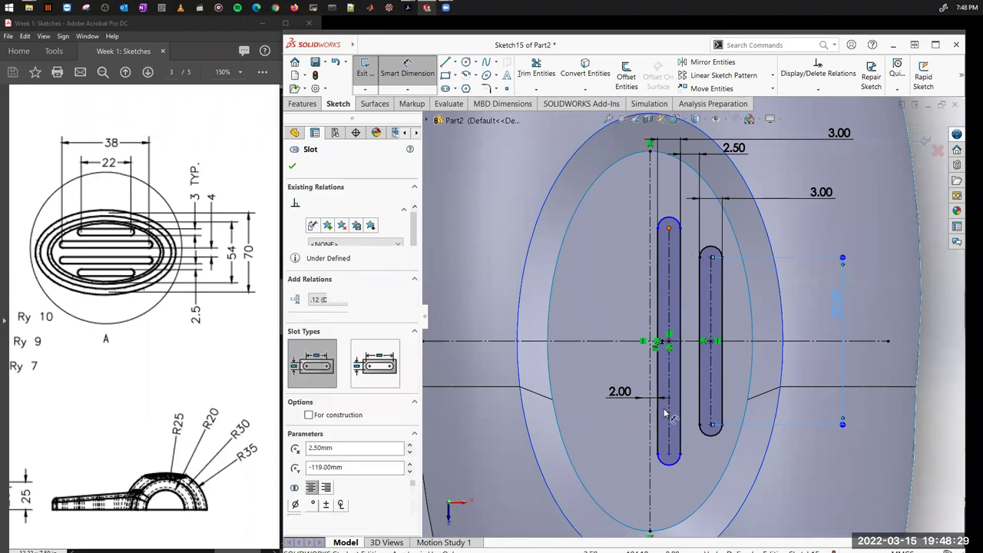
click(670, 457)
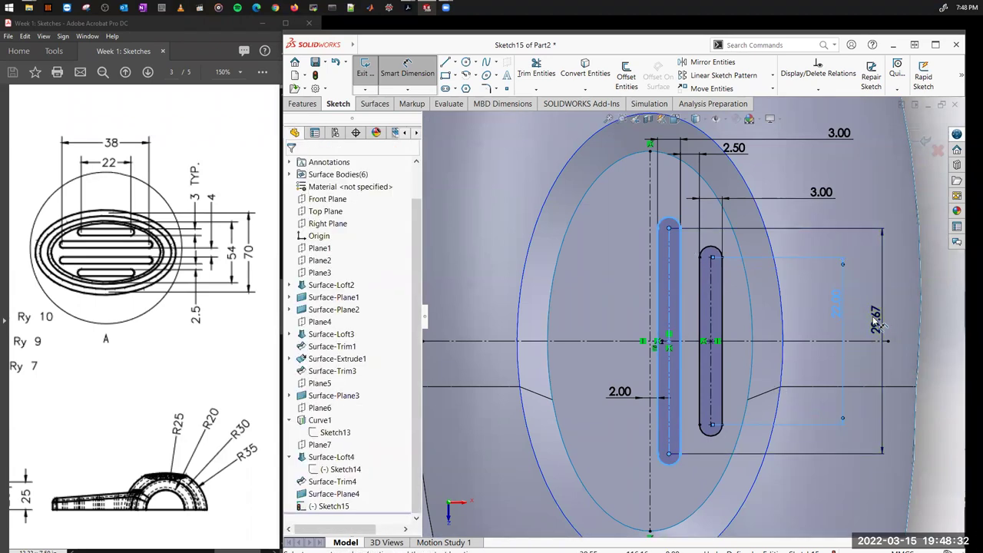
click(876, 322)
text(38)
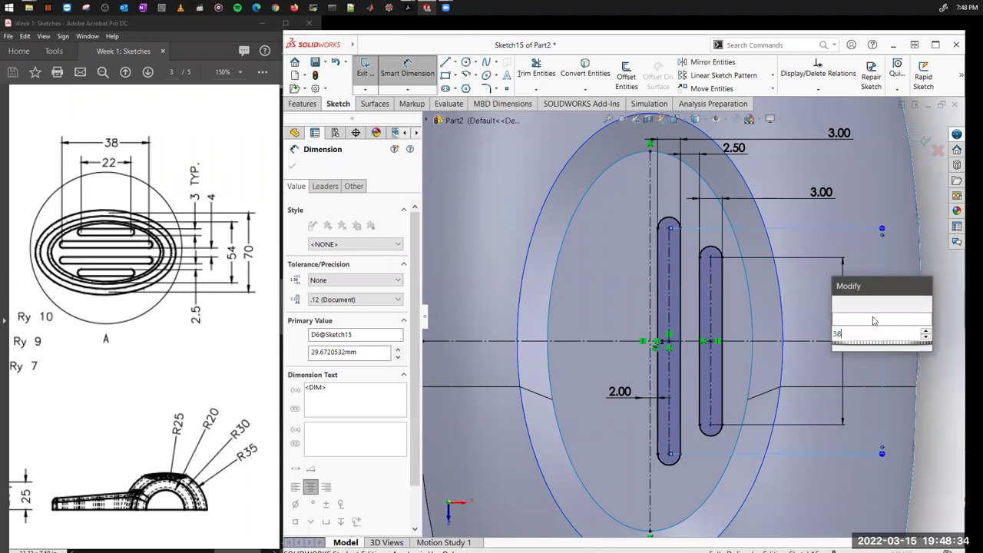
key(Return)
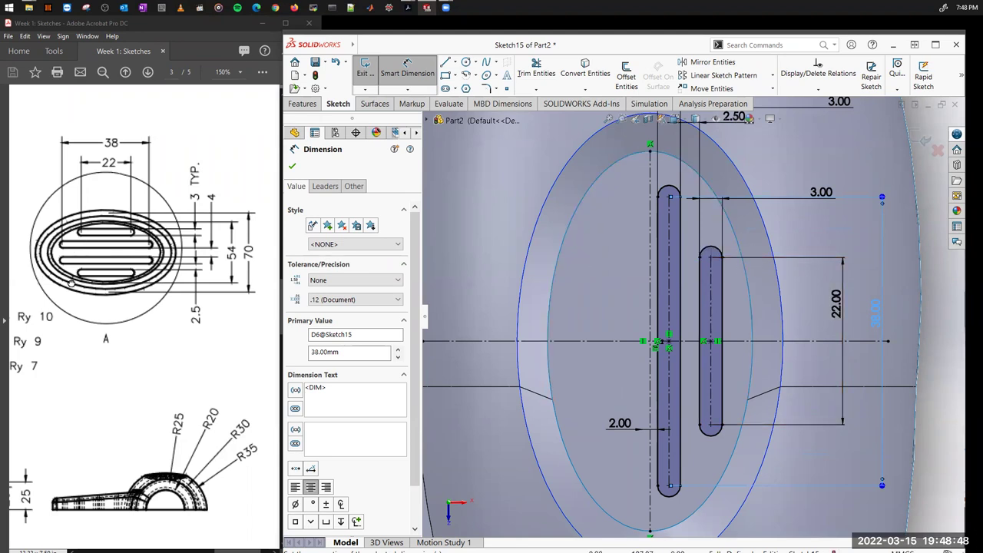
Step: Check the oval vent detail on the reference drawing
click(72, 283)
ctrl+scroll(69, 307, down, 4)
ctrl+scroll(92, 277, up, 4)
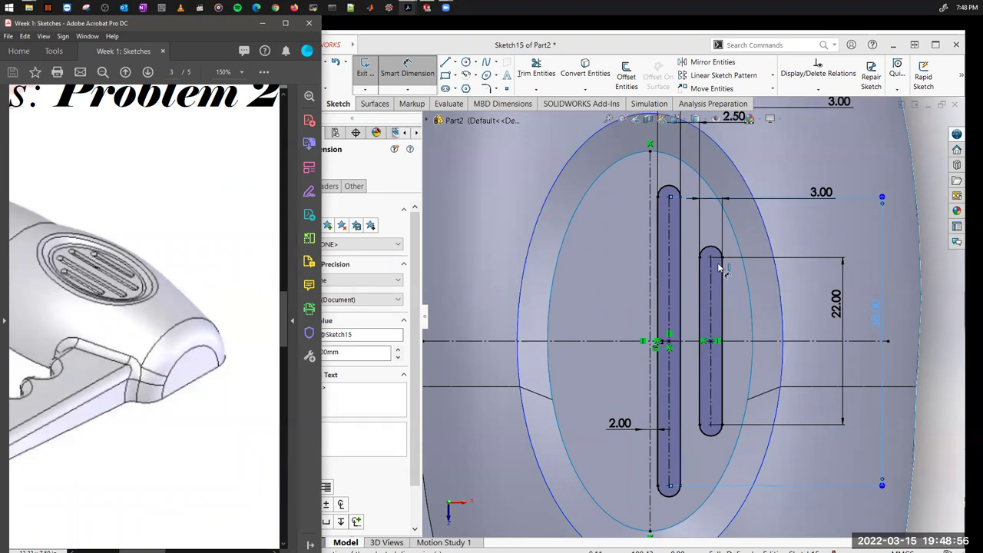
ctrl+scroll(229, 307, down, 1)
ctrl+scroll(229, 307, down, 2)
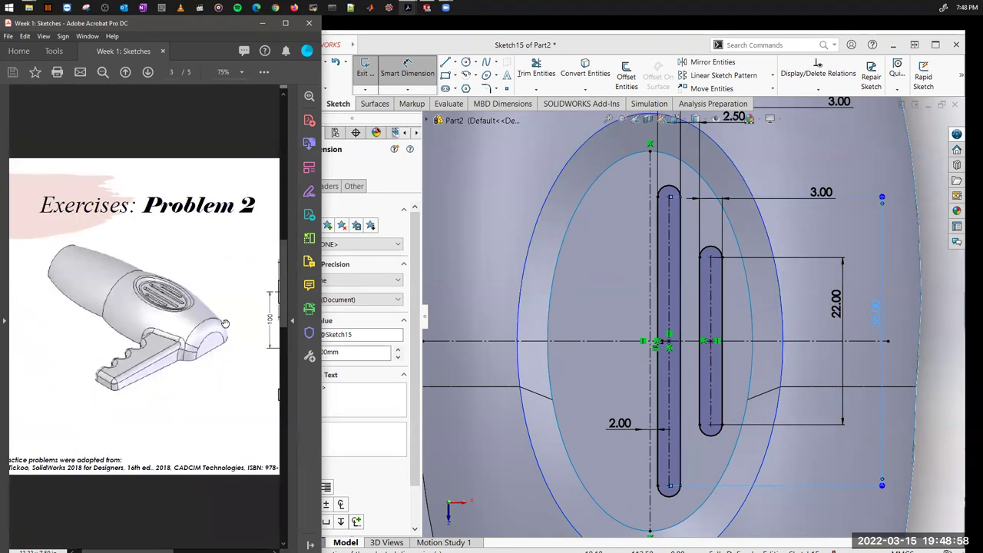
drag(258, 327, 180, 324)
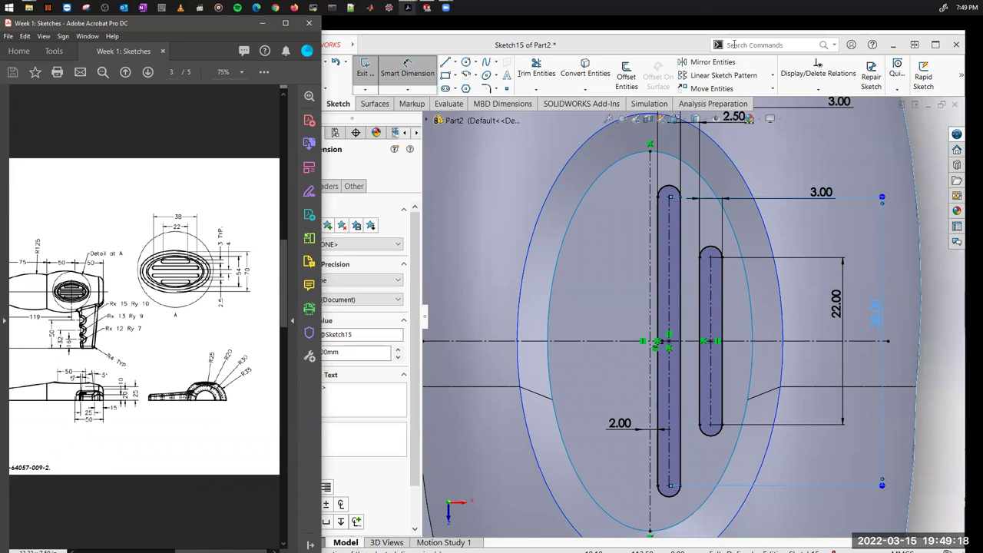
Step: Mirror both slots about the vertical centerline
click(704, 67)
click(705, 67)
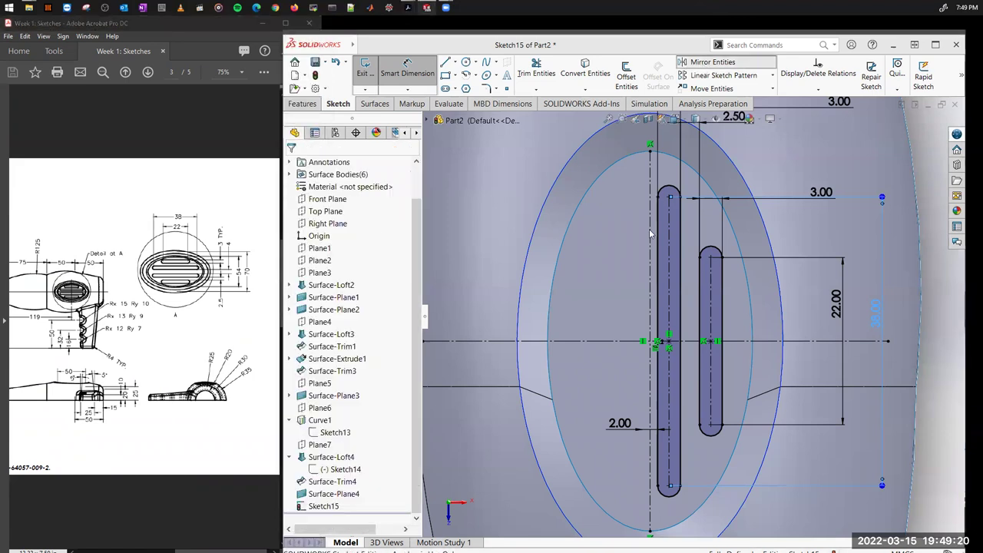
click(675, 271)
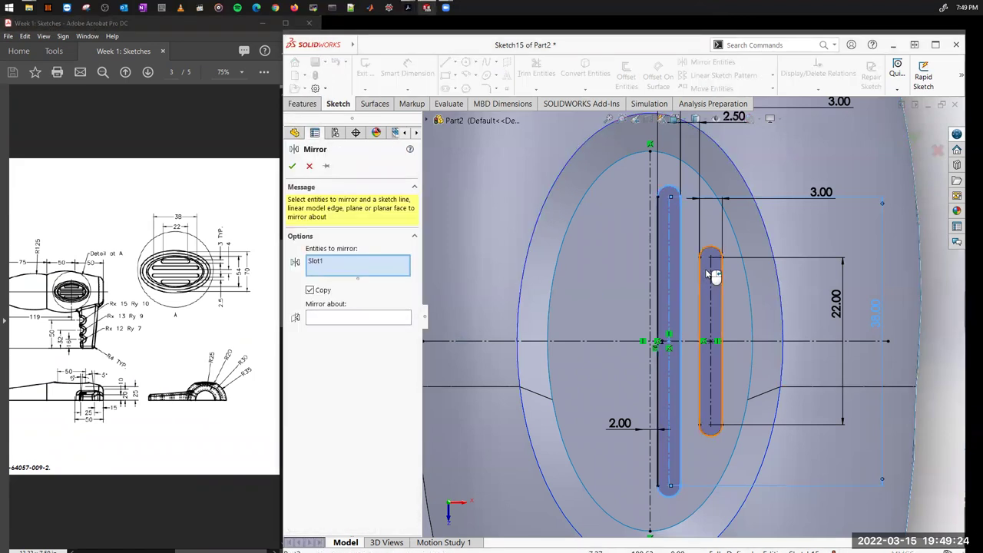
click(713, 275)
right_click(674, 286)
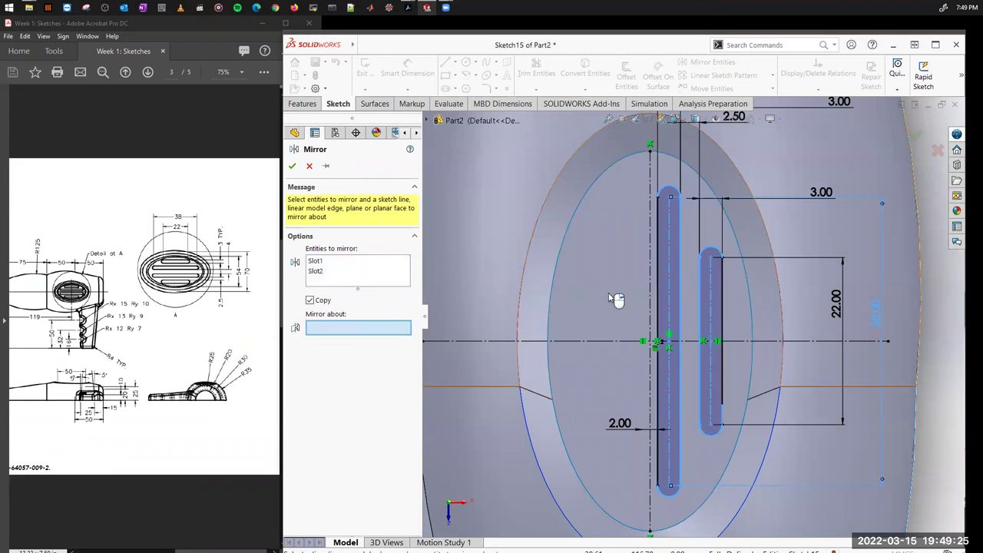
click(651, 288)
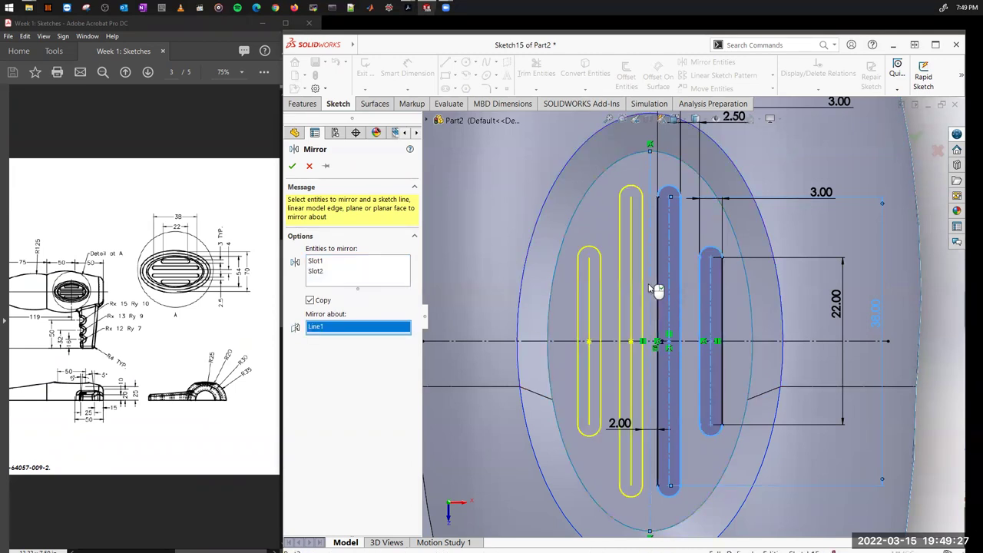
click(920, 136)
Step: Orbit to an angled view and select all the sketch entities
scroll(795, 318, down, 5)
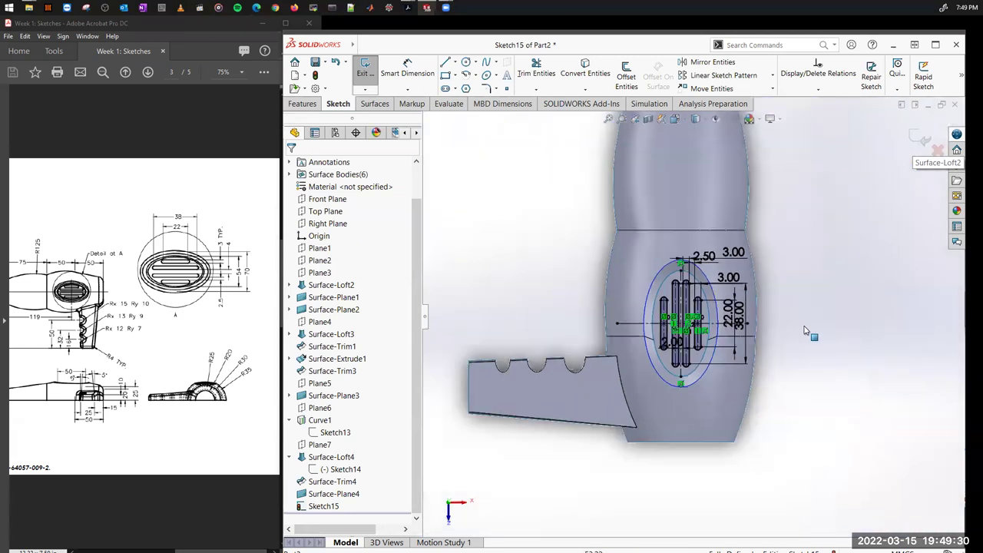
middle_drag(806, 330, 728, 282)
key(ctrl+a)
click(375, 104)
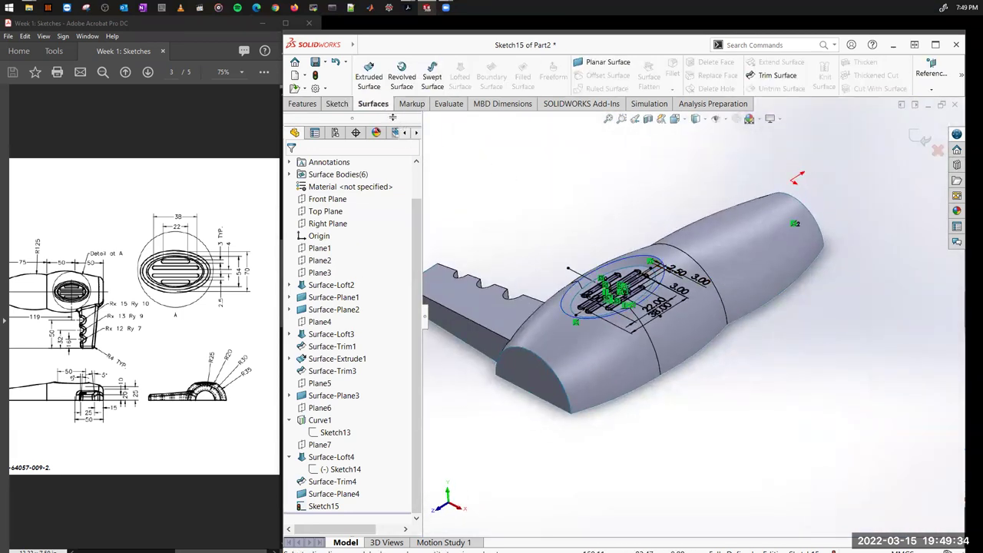
Step: Surface-extrude the slot sketch symmetrically about the sketch plane as vent fins
click(369, 77)
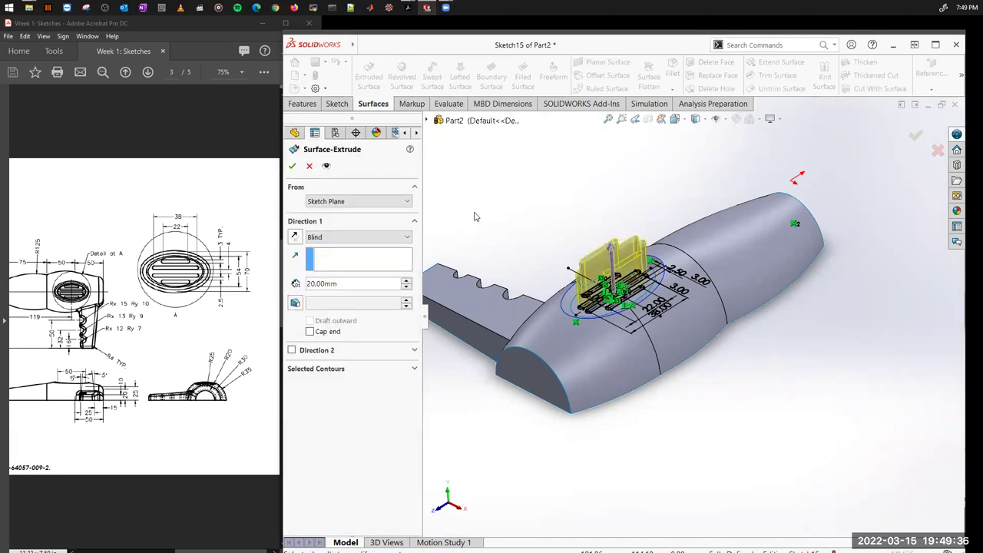
middle_drag(657, 323, 575, 234)
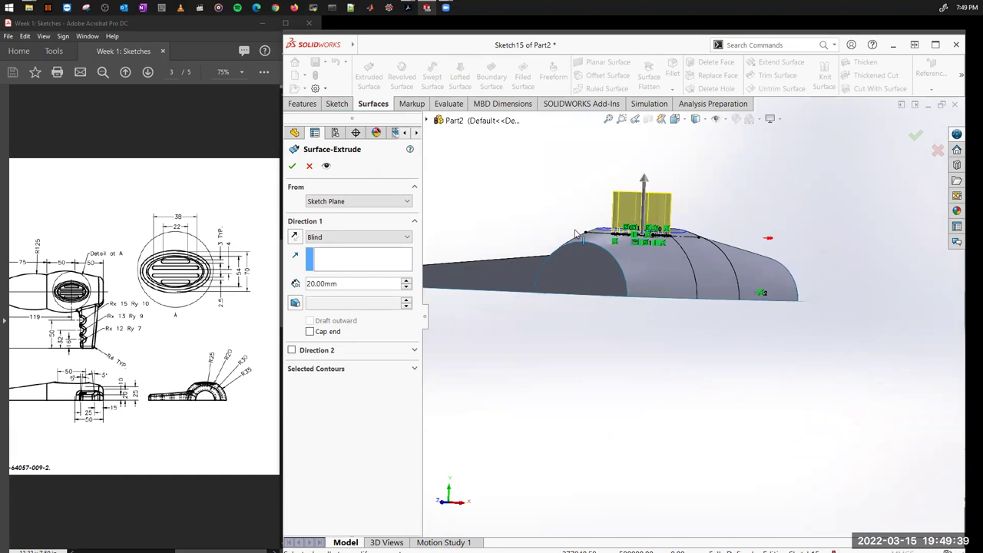
click(377, 238)
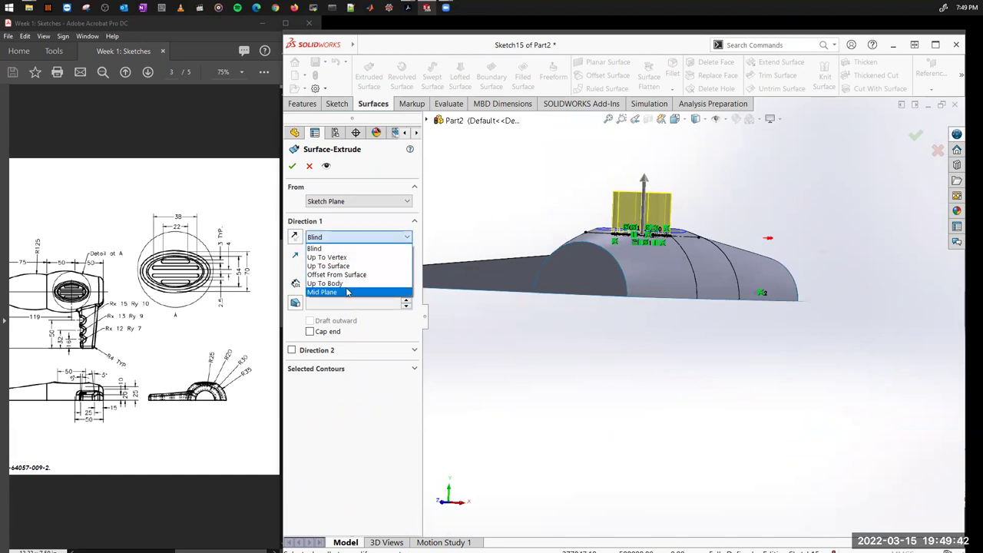
click(346, 292)
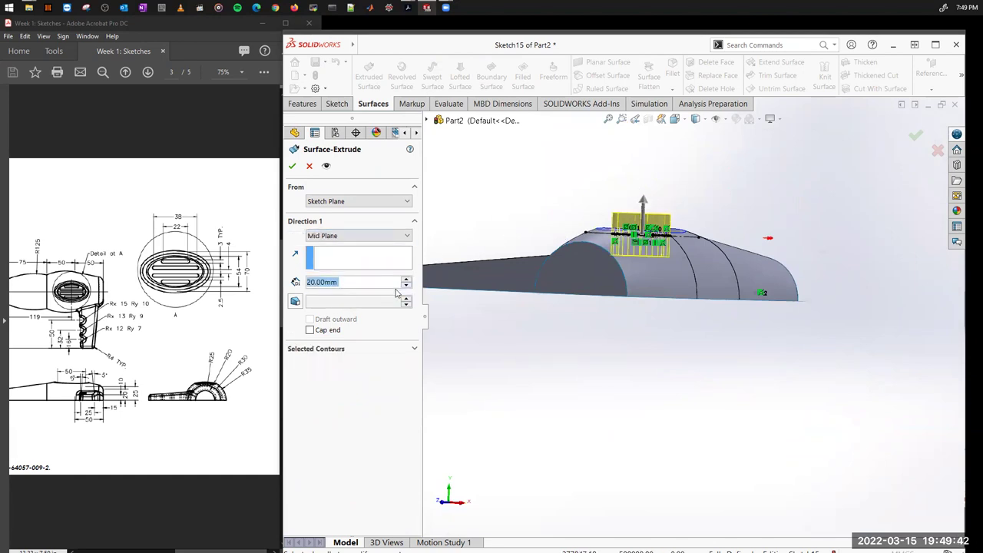
click(292, 166)
Step: Select the elliptical vent face and start a surface trim
middle_drag(546, 202, 715, 300)
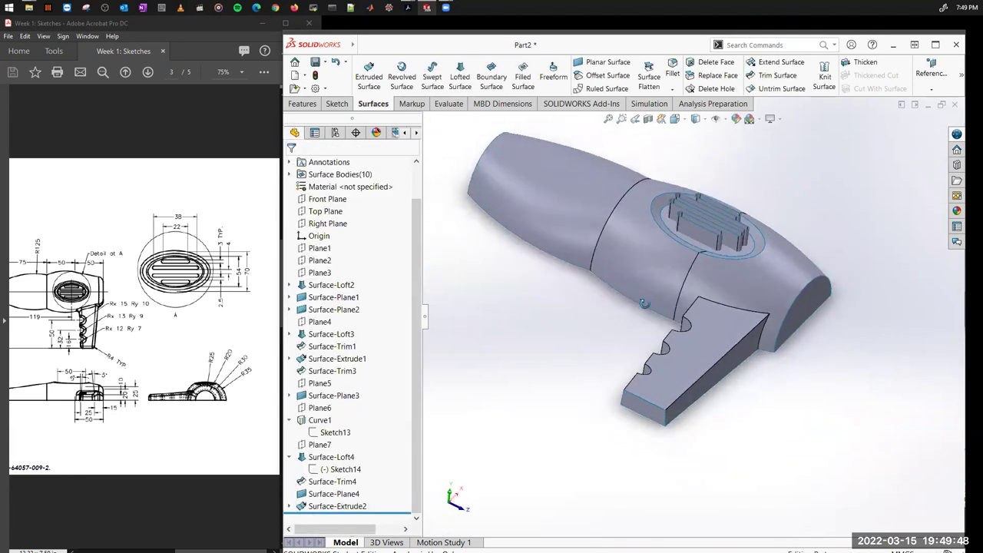
scroll(744, 295, down, 5)
middle_drag(773, 251, 616, 243)
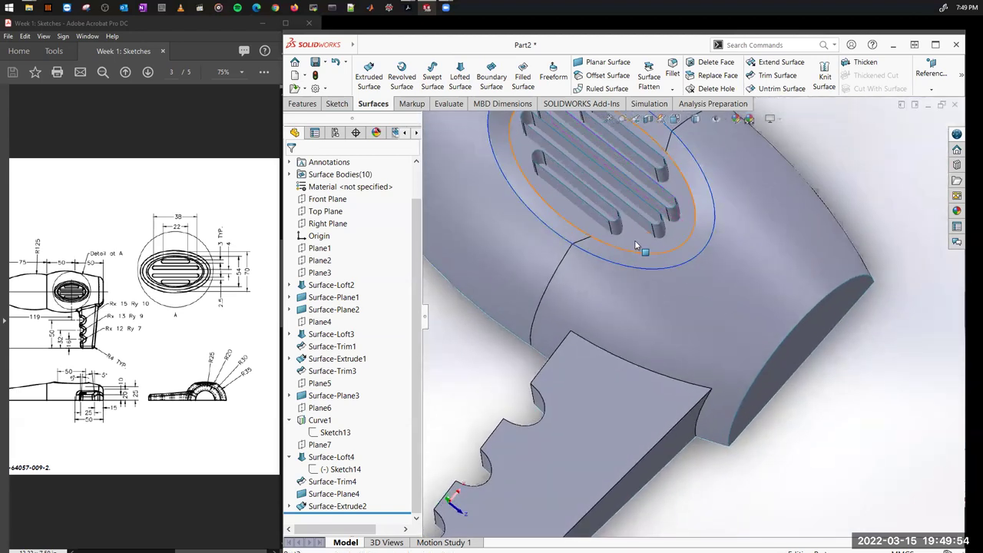
click(624, 244)
scroll(692, 253, up, 3)
middle_drag(661, 247, 659, 276)
scroll(658, 280, down, 3)
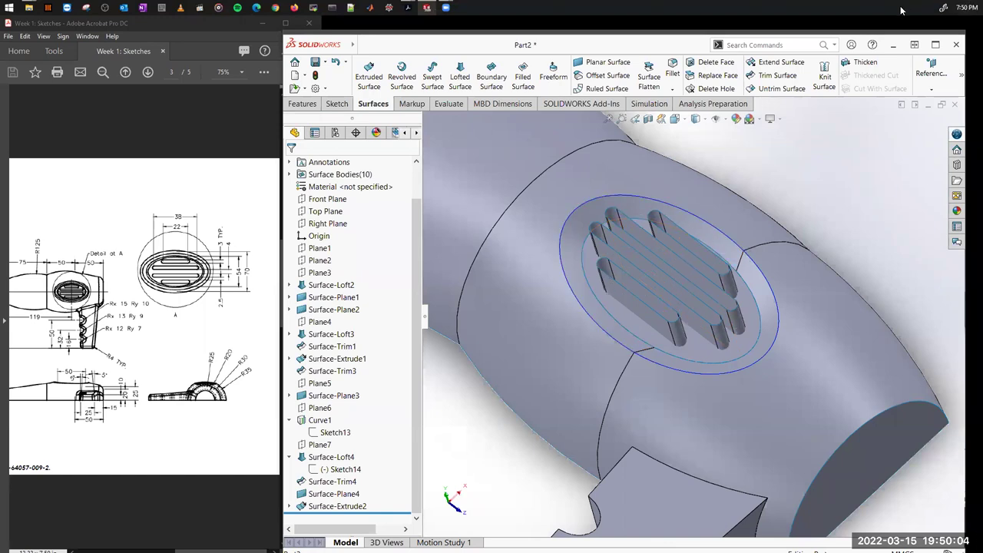
click(776, 76)
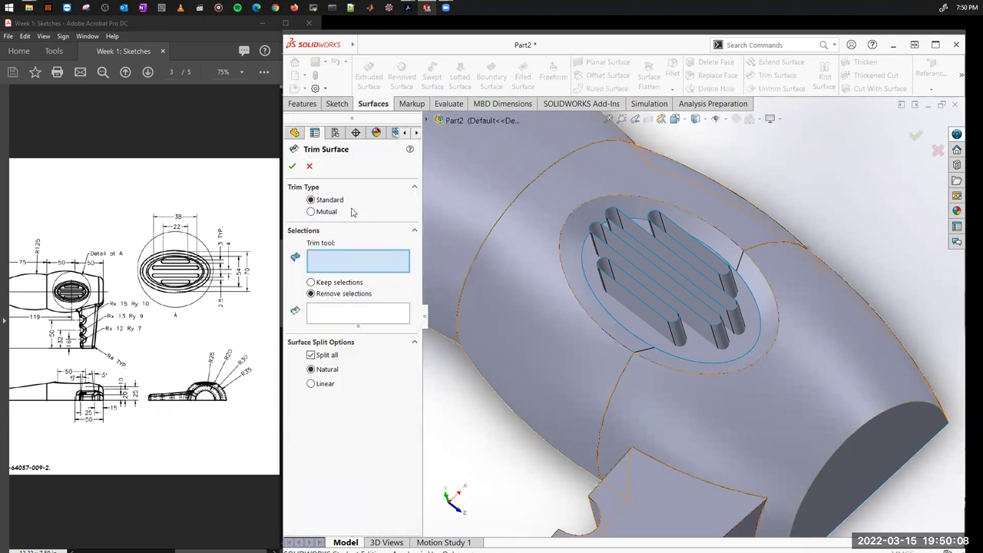
Step: Set a Mutual trim of the four vent fins and the Surface-Plane4 vent face
click(312, 212)
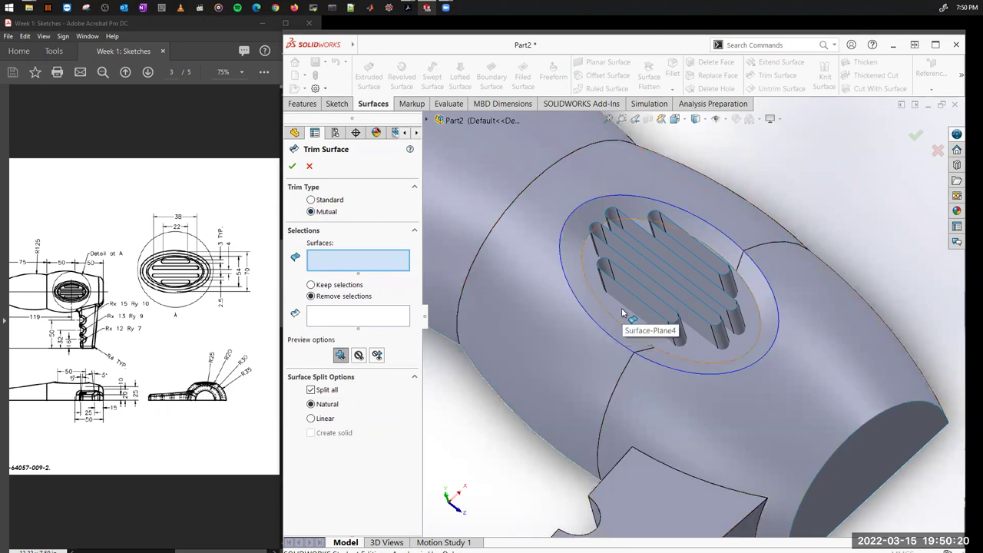
click(680, 311)
click(714, 311)
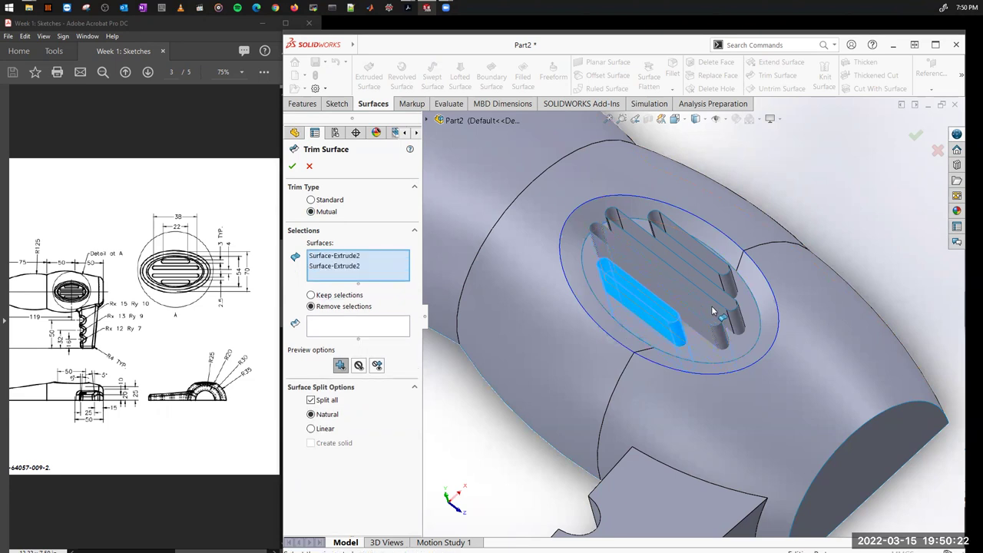
click(723, 282)
click(729, 282)
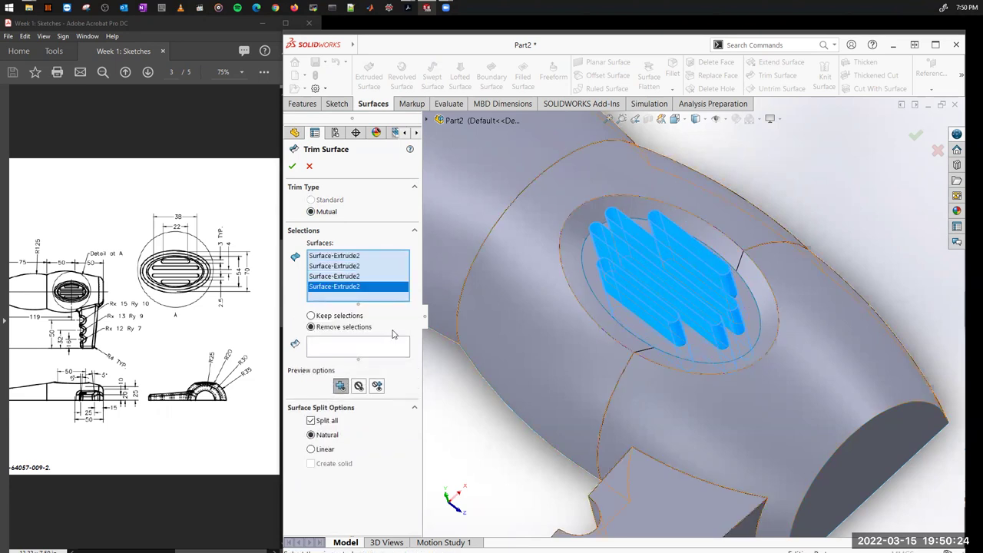
click(591, 275)
mouse_move(734, 423)
middle_down()
mouse_move(755, 374)
mouse_move(731, 447)
mouse_move(738, 437)
middle_up()
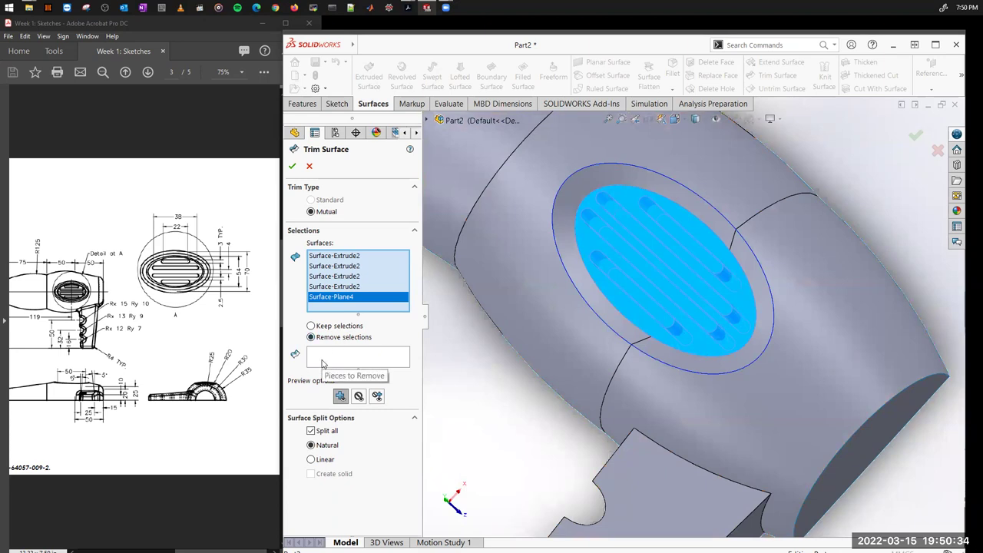
Step: Mark the four slot pieces of the vent face for removal
click(374, 358)
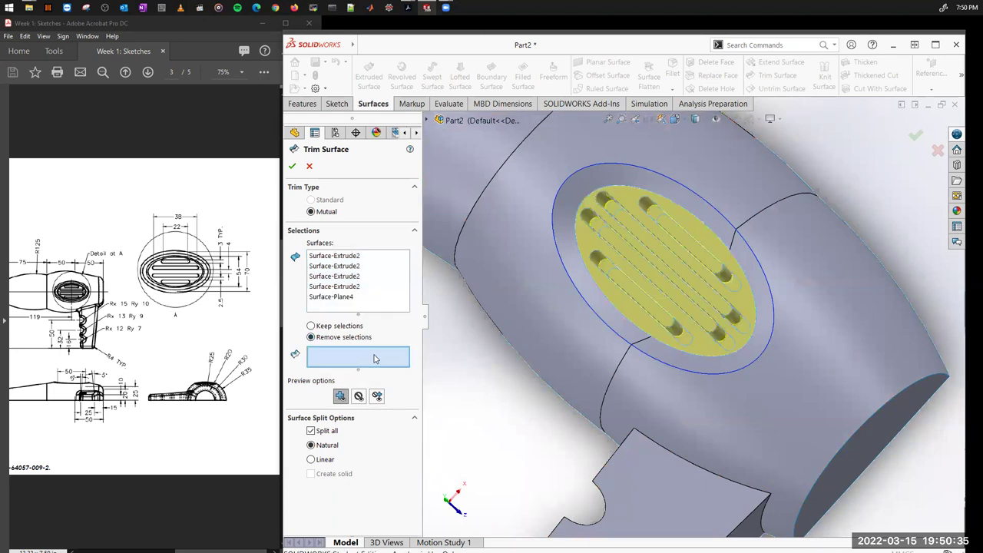
click(624, 290)
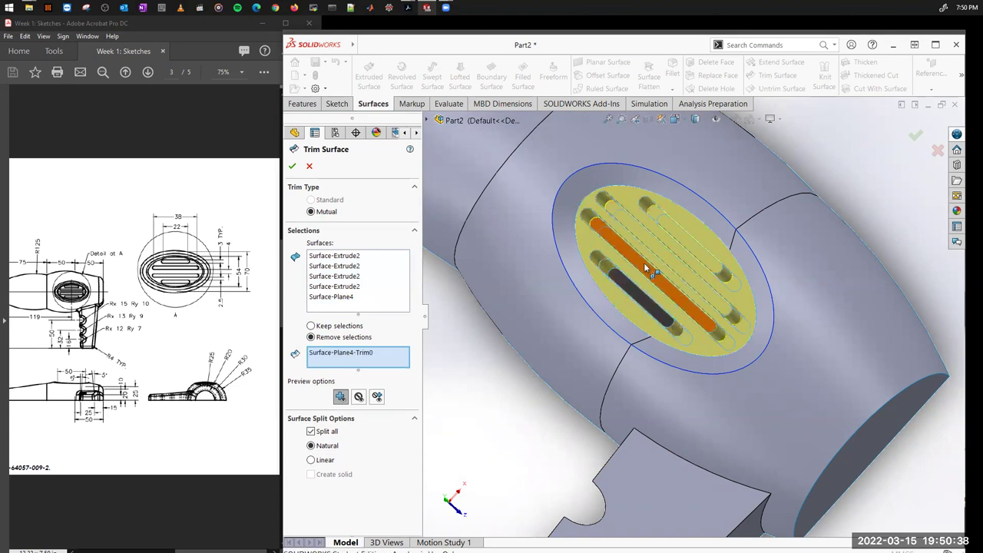
click(644, 263)
click(665, 258)
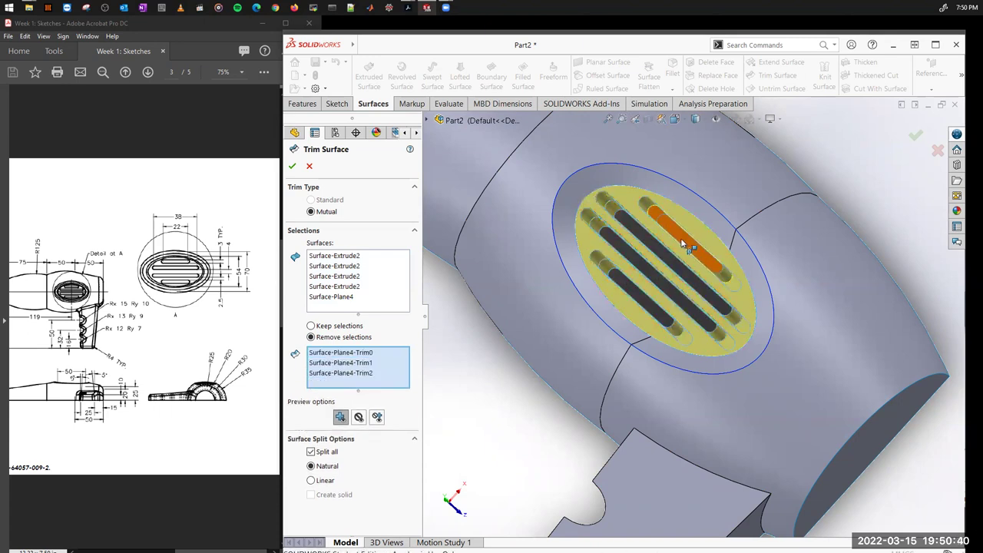
click(687, 247)
scroll(726, 256, up, 2)
middle_drag(726, 256, 672, 300)
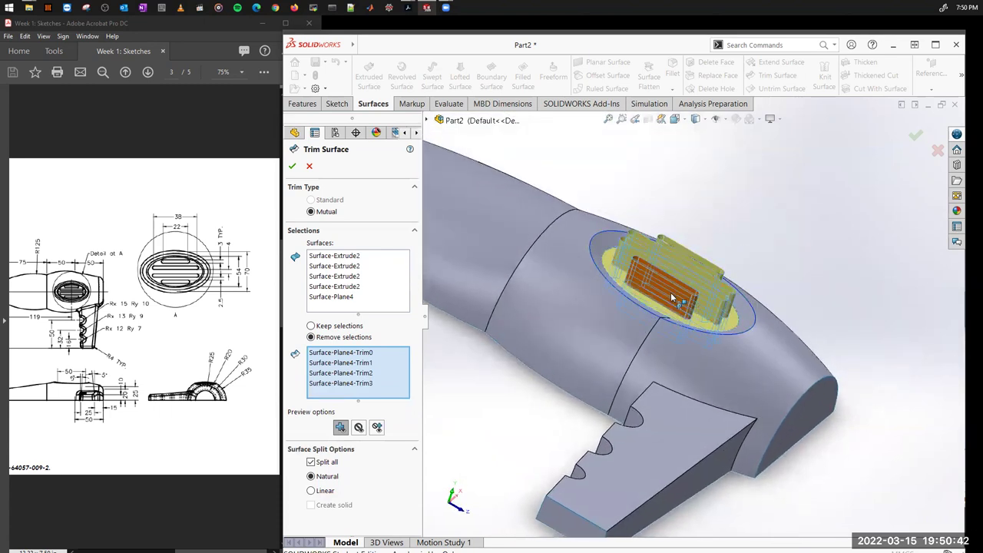
Step: Mark the excess fin pieces on both sides for removal and apply the trim
click(672, 299)
click(727, 308)
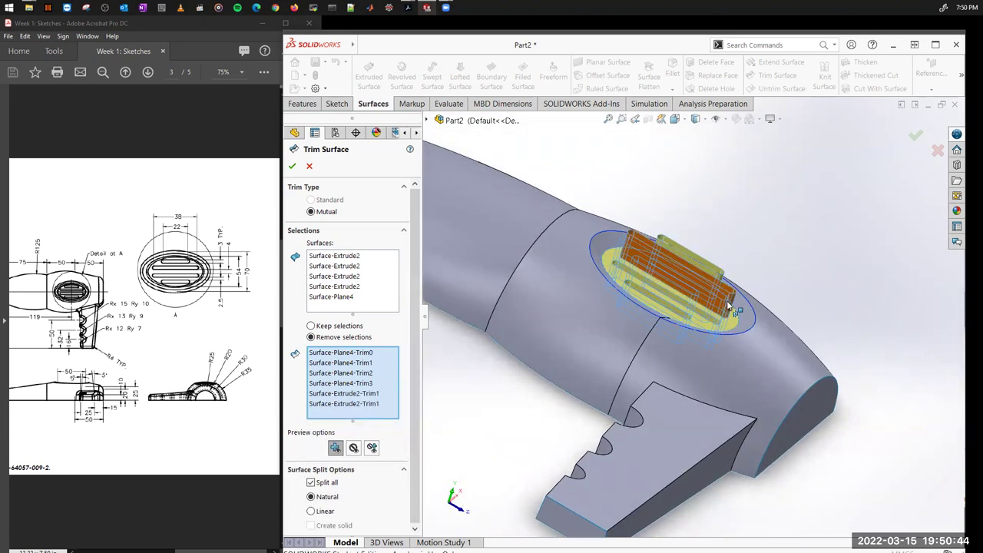
click(734, 307)
click(769, 280)
middle_drag(764, 274, 714, 254)
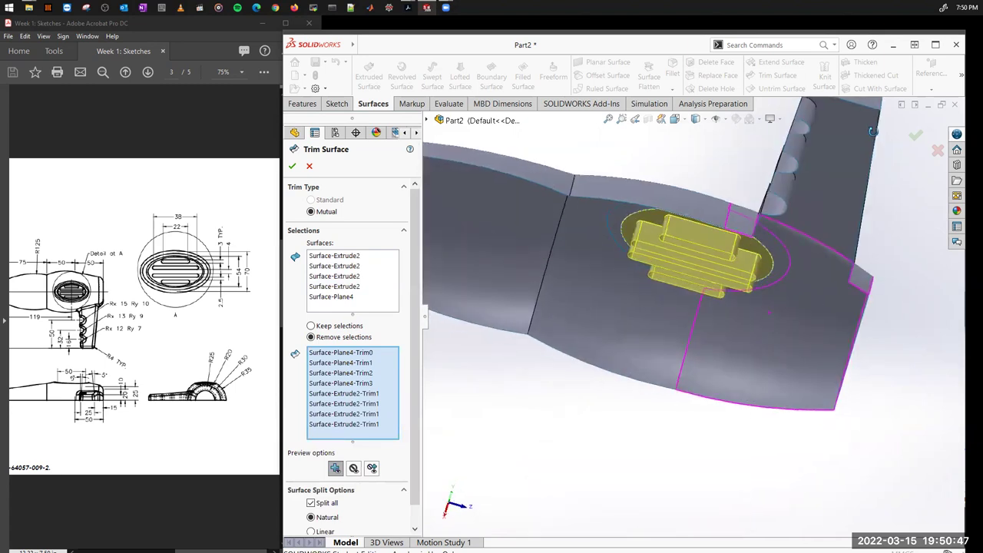
click(711, 252)
click(648, 247)
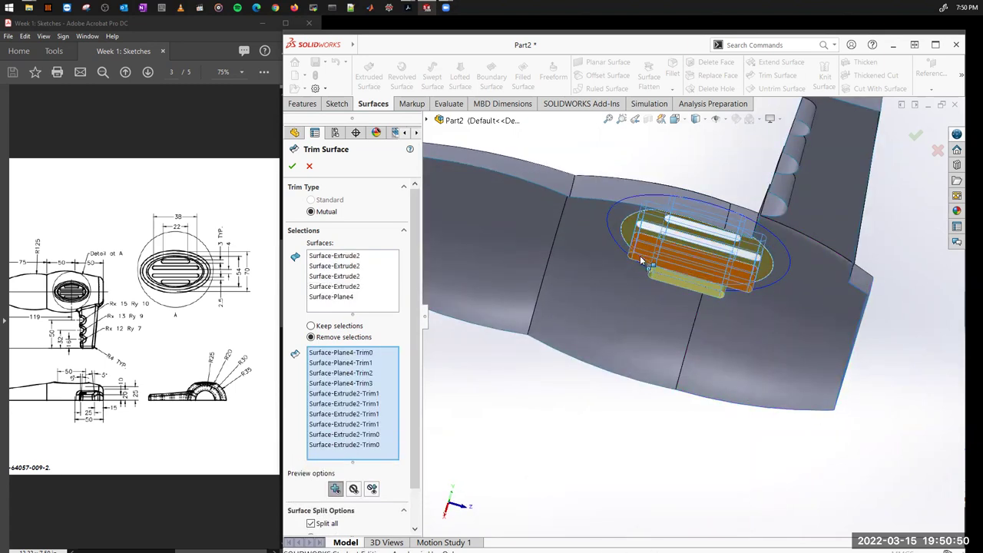
click(645, 256)
click(662, 280)
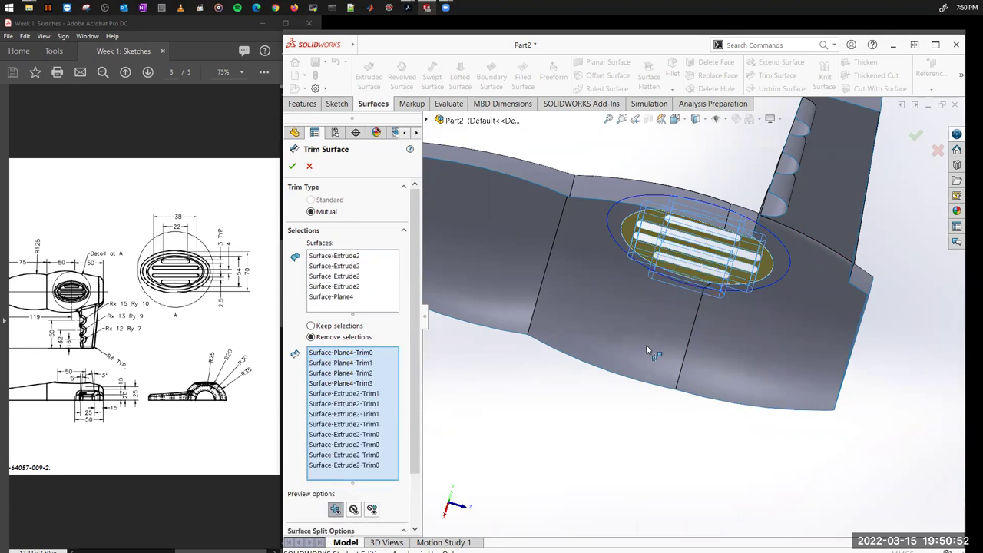
key(ctrl+7)
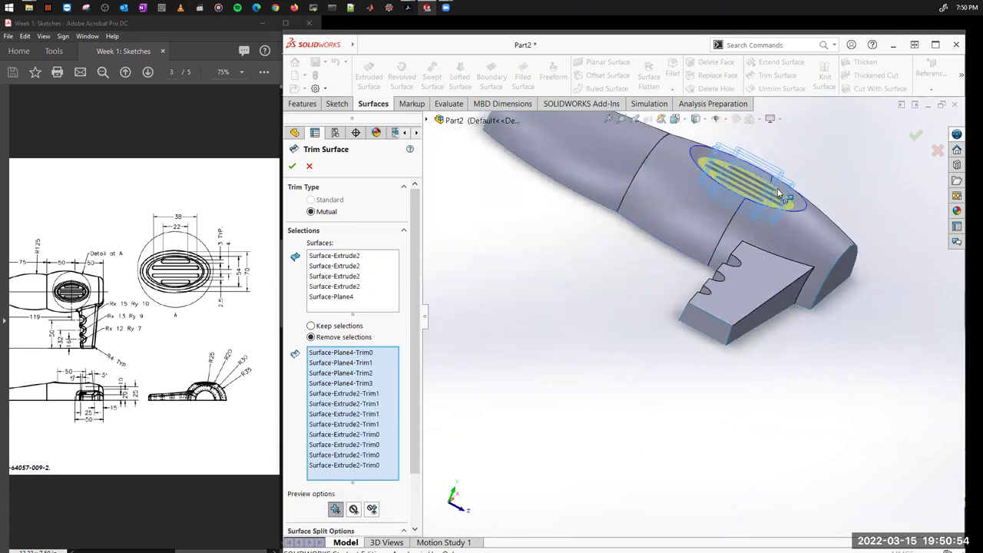
click(915, 136)
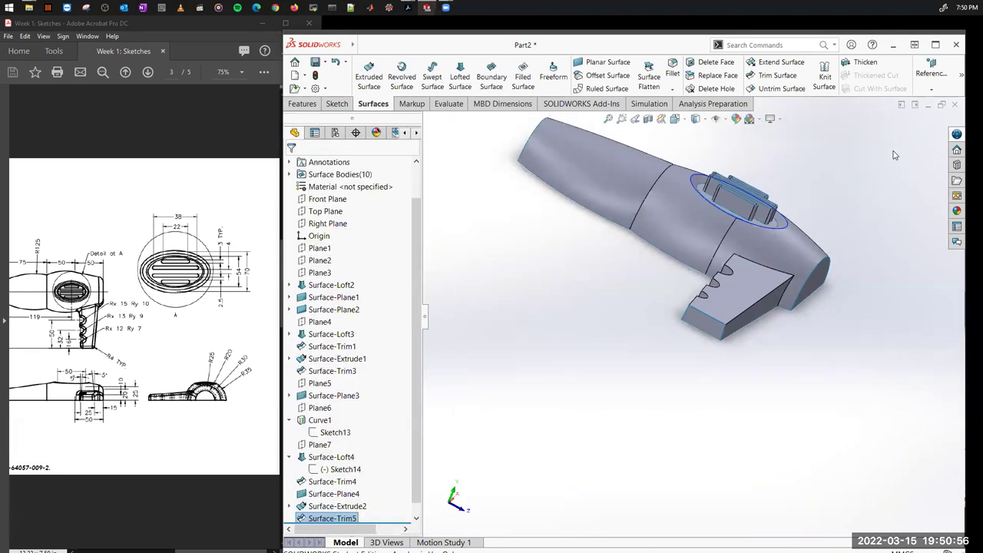
Step: Recheck Surface-Trim5 with a kept-pieces preview, accept it unchanged, and start another trim
middle_drag(822, 244, 814, 267)
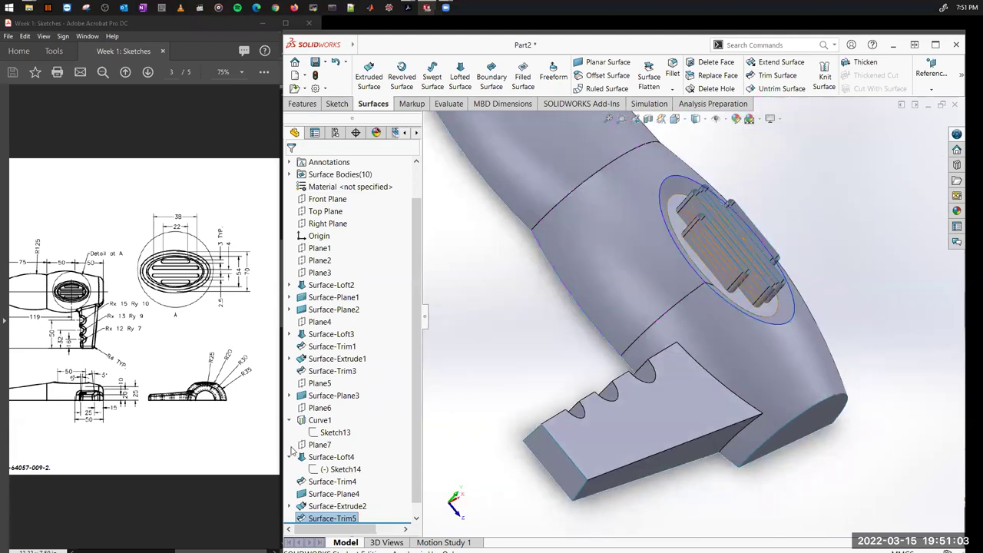
right_click(344, 520)
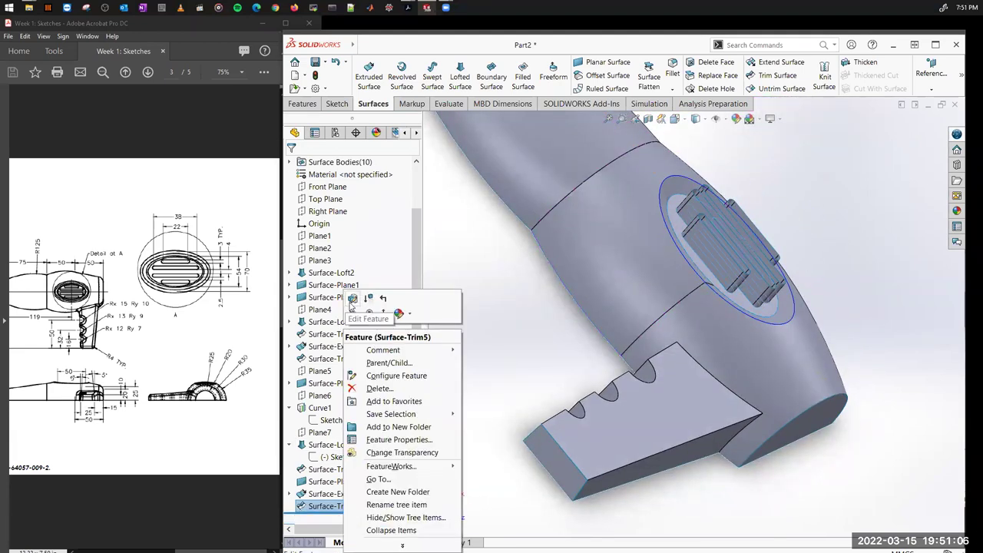
click(352, 299)
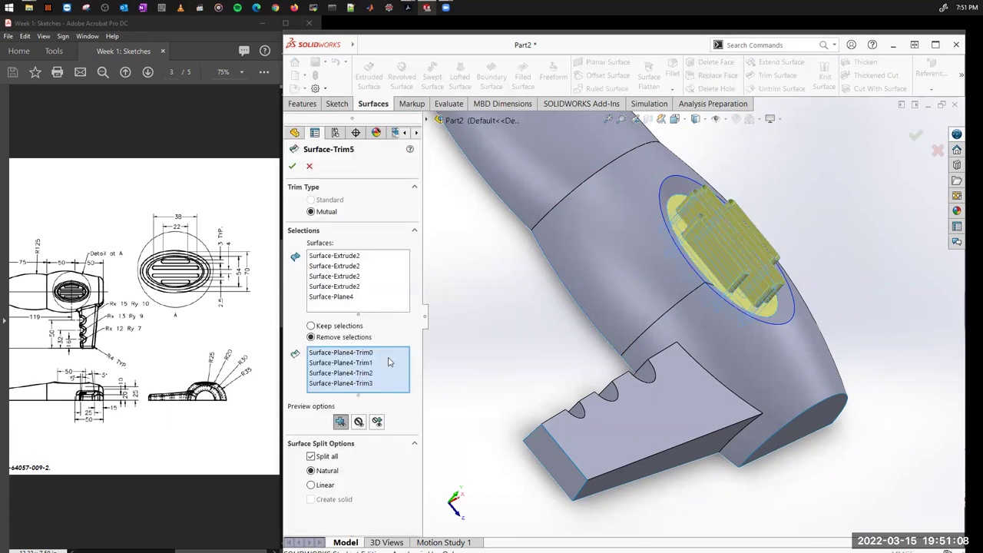
click(358, 423)
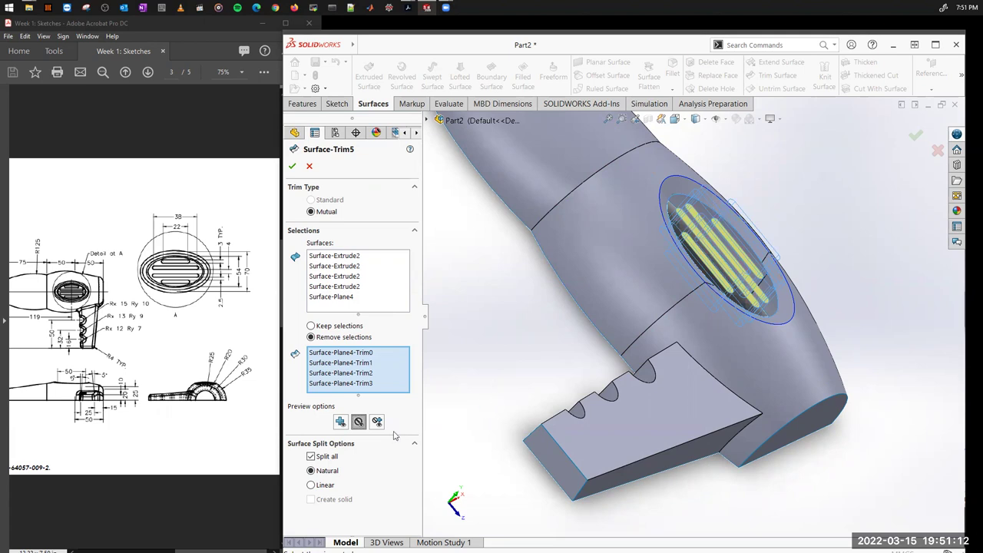
middle_drag(538, 325, 533, 433)
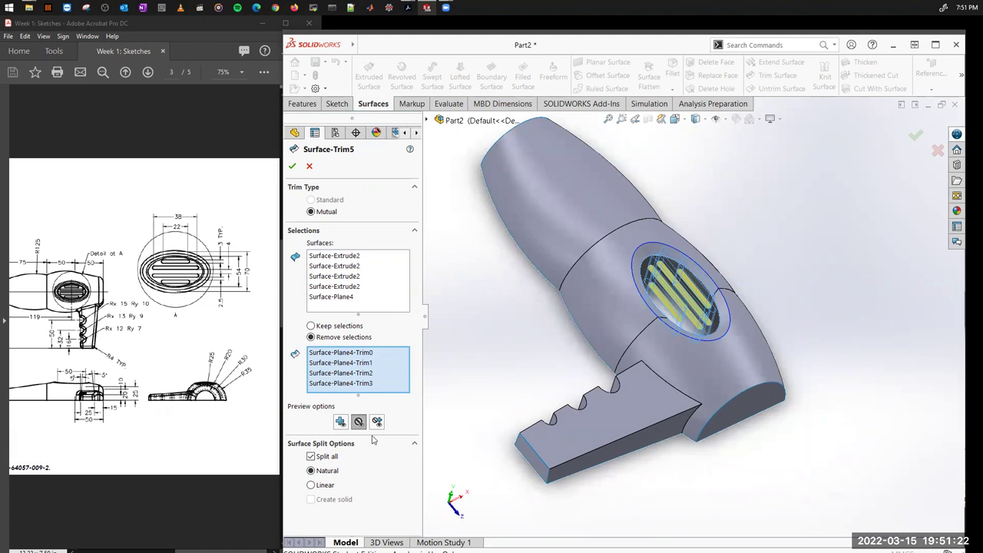
click(292, 168)
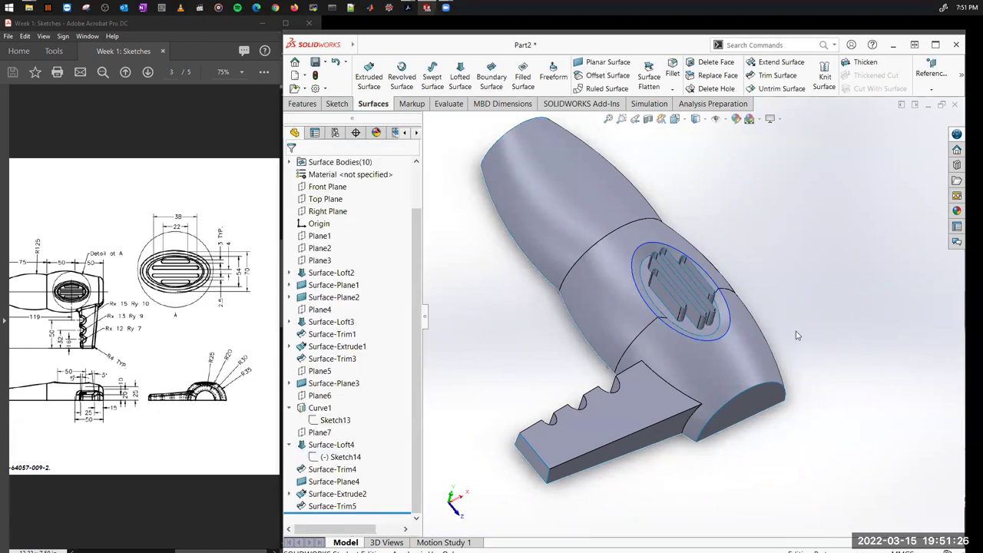
click(778, 76)
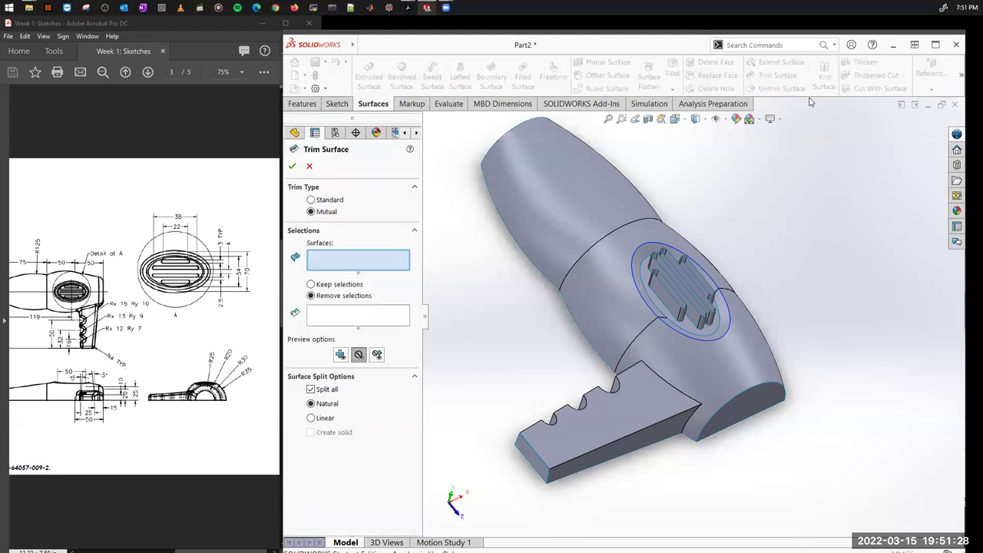
Step: Trim away four vent rib pieces with Surface-Trim5 as the single cutting surface, creating Surface-Trim6
click(330, 199)
scroll(639, 294, down, 5)
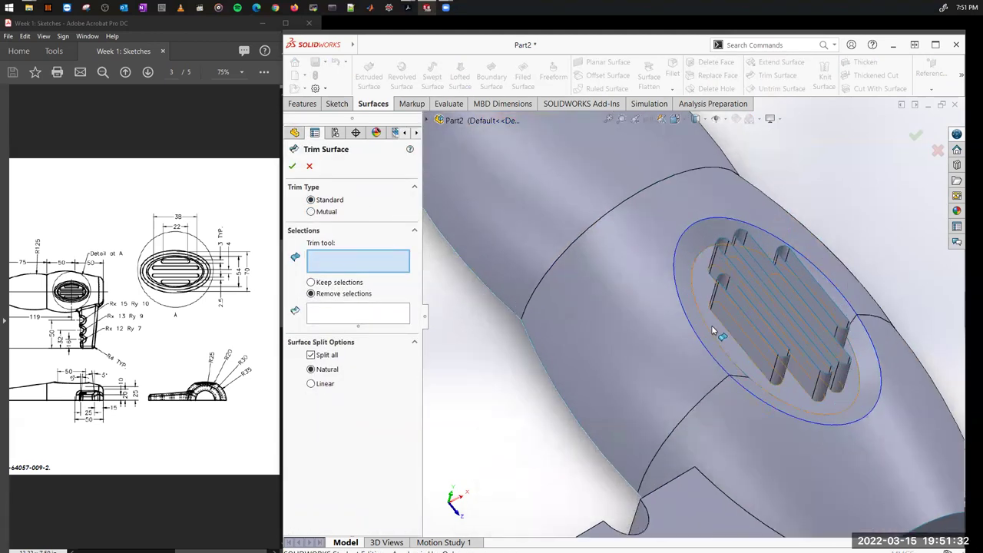
click(713, 330)
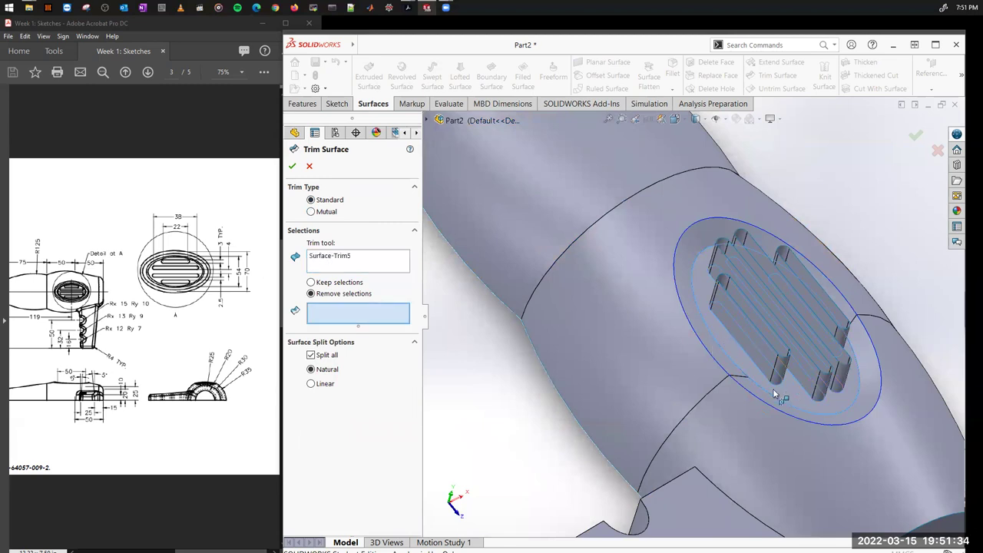
click(730, 313)
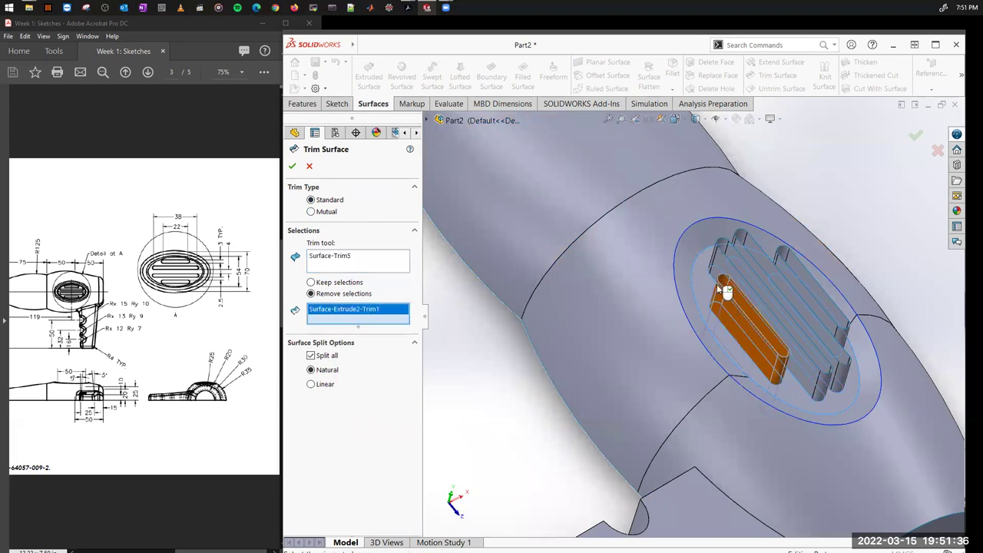
click(761, 338)
click(779, 258)
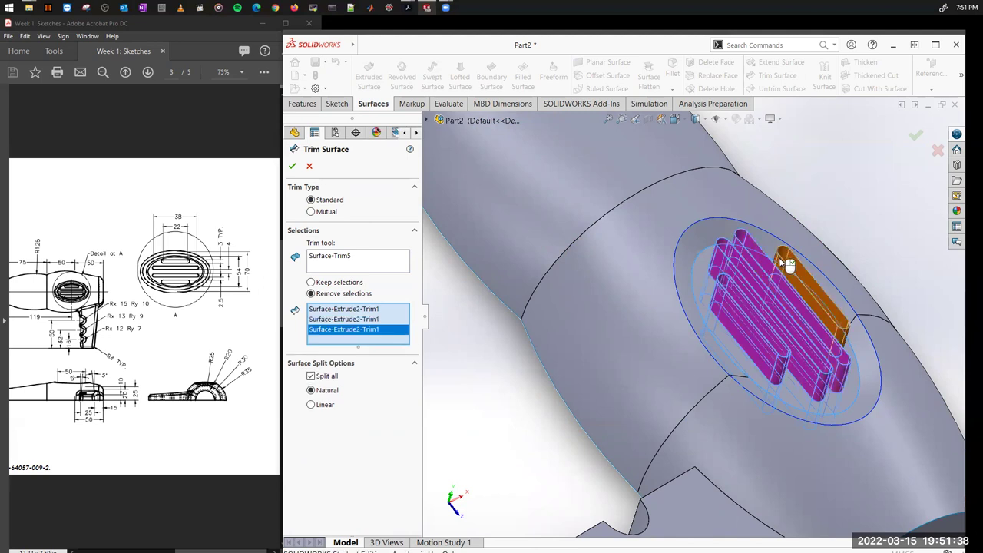
click(787, 266)
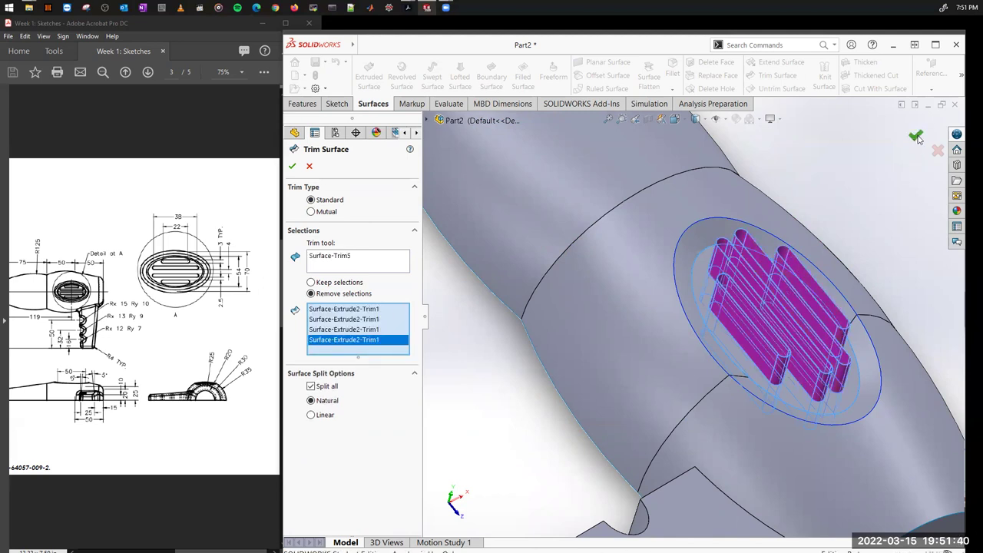
click(916, 137)
middle_drag(874, 331, 803, 253)
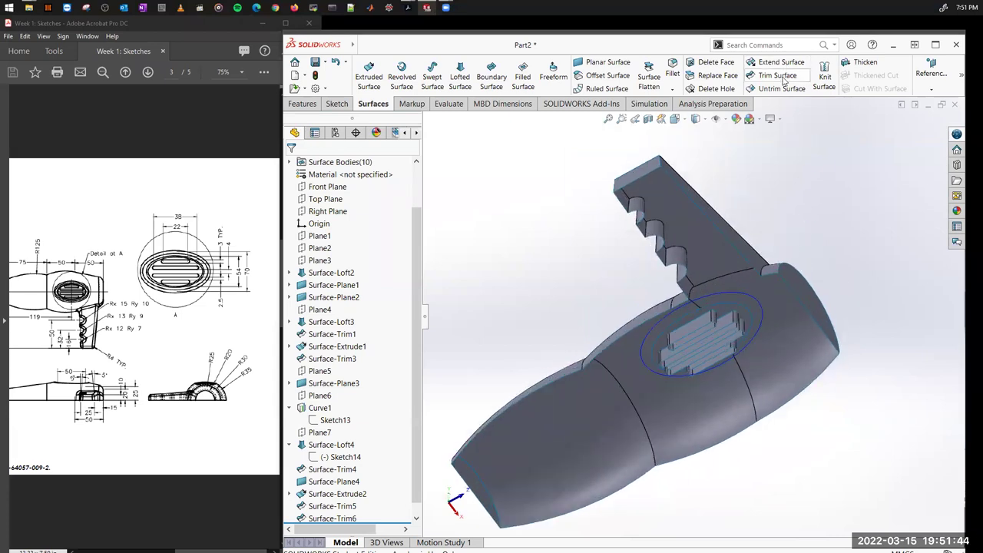
click(778, 75)
click(715, 336)
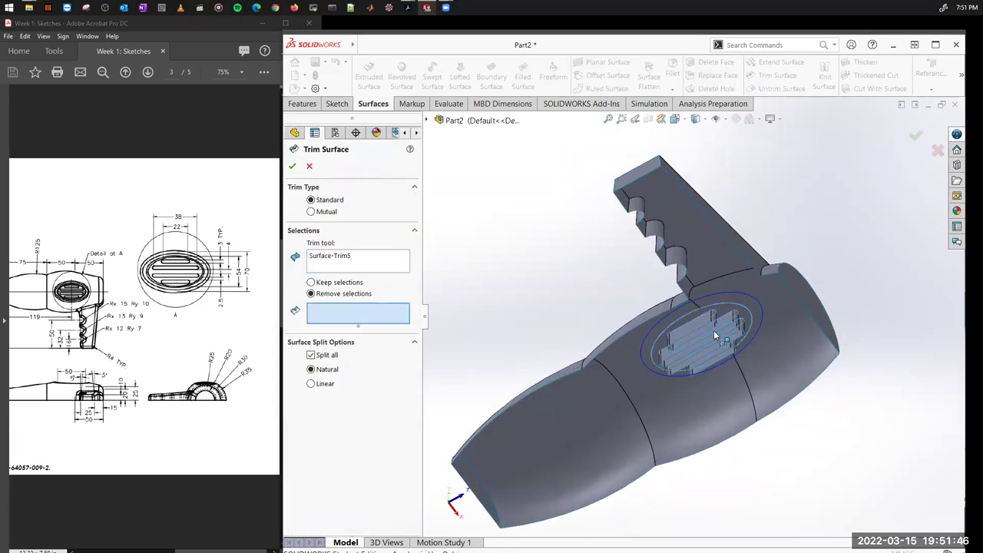
scroll(711, 330, down, 5)
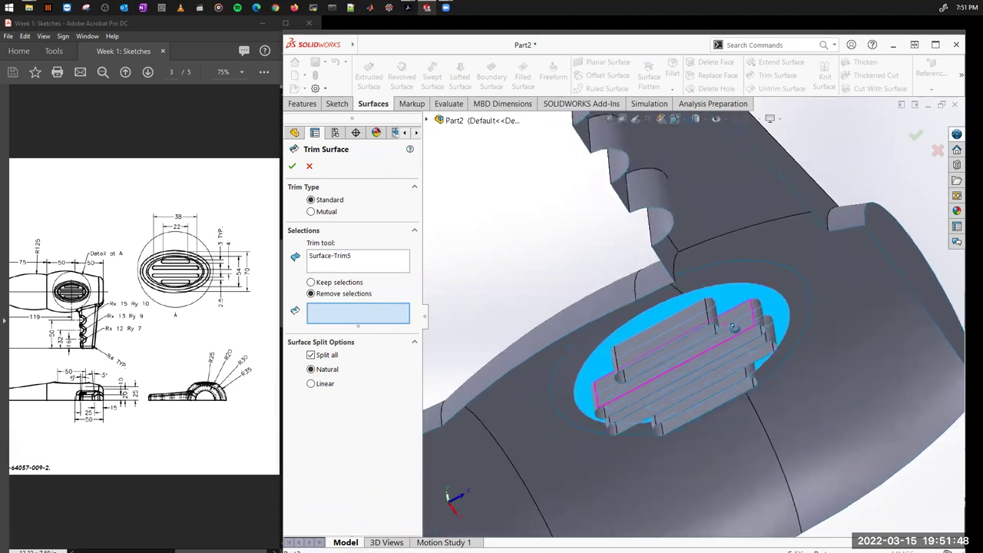
click(711, 331)
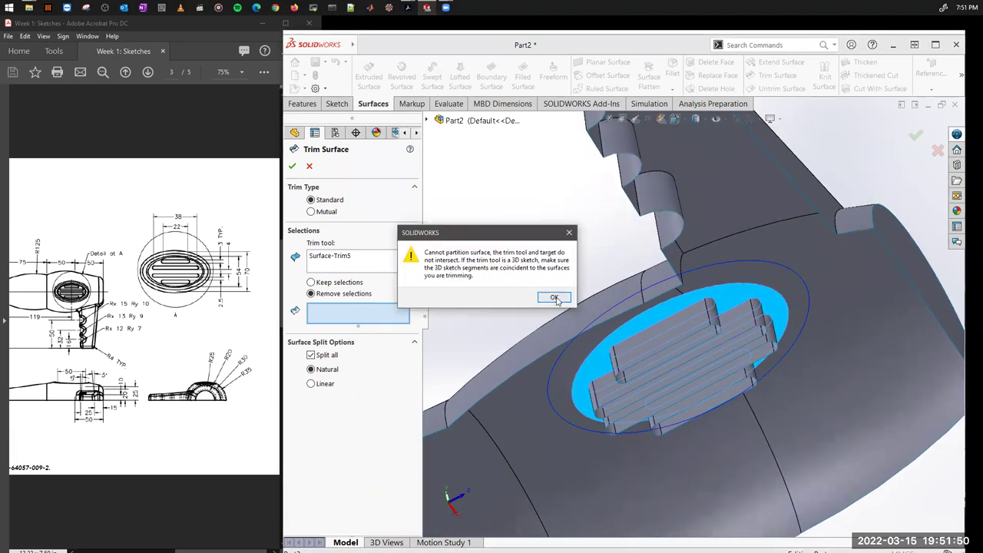
click(555, 298)
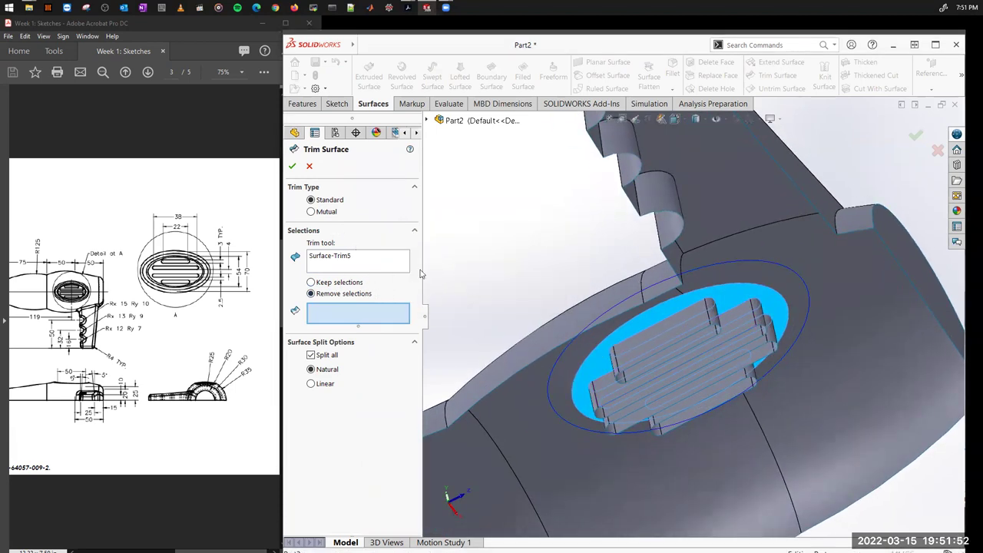
click(309, 166)
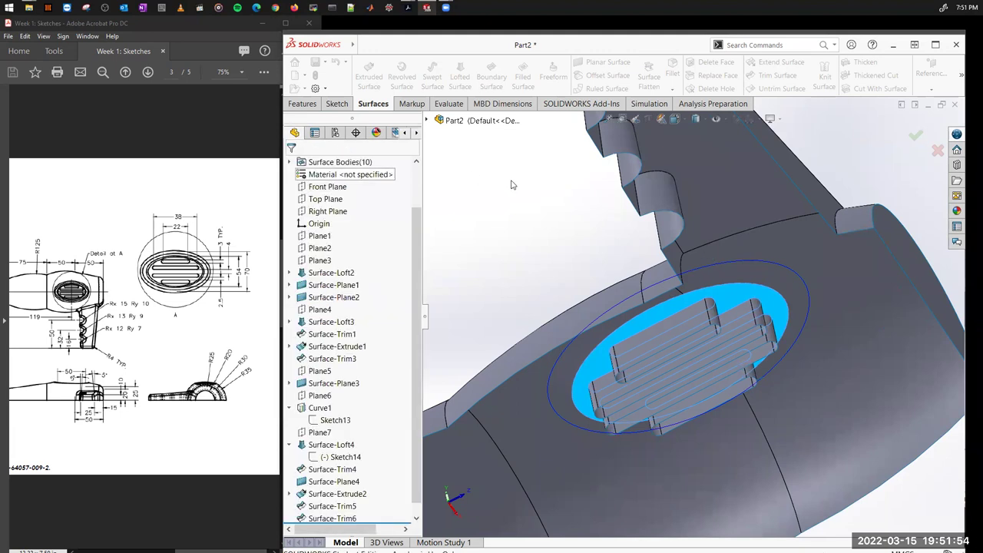
Step: Orbit and zoom to view the vent from above, then begin another Standard surface trim
middle_drag(519, 210, 543, 221)
middle_drag(558, 331, 584, 349)
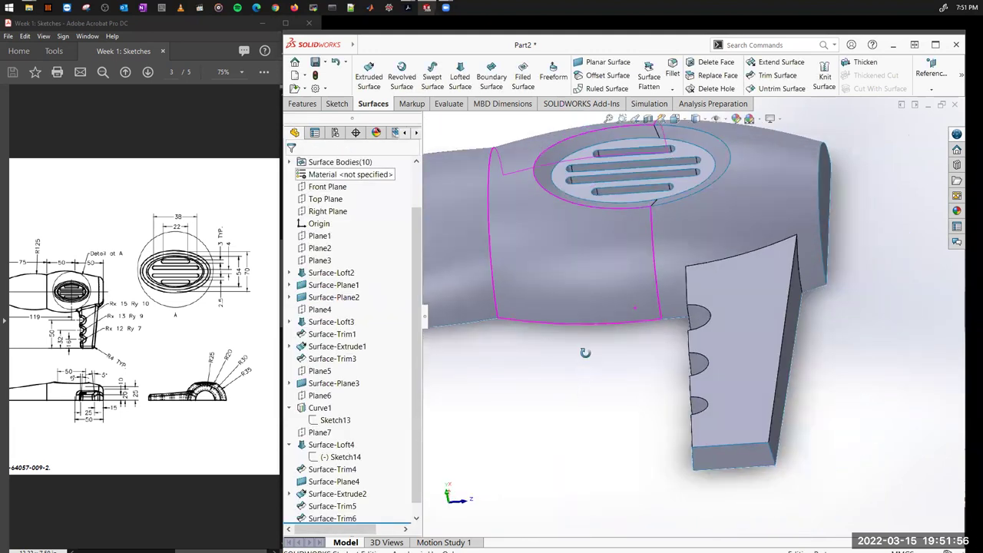
middle_drag(677, 228, 700, 241)
scroll(699, 241, down, 3)
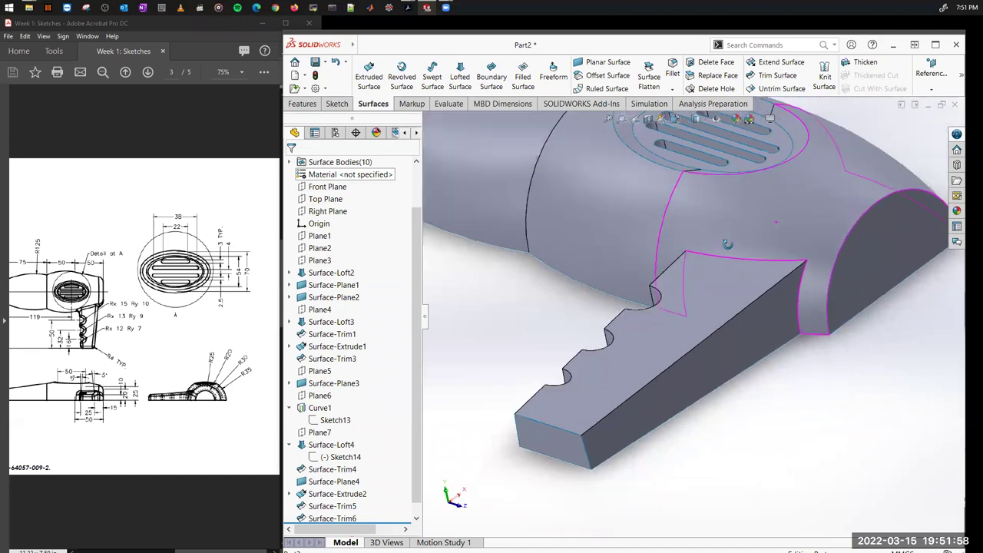
scroll(757, 177, up, 4)
scroll(730, 195, down, 5)
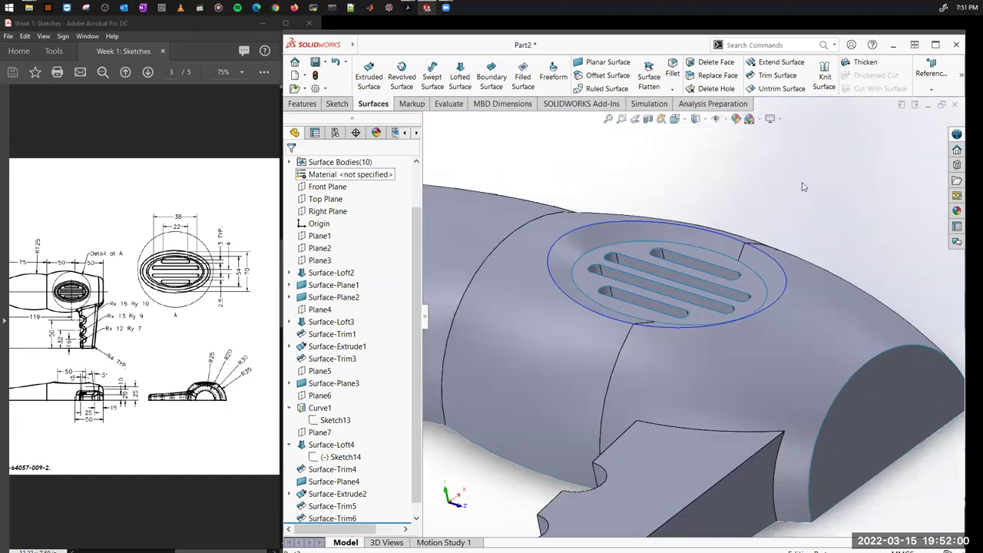
scroll(714, 341, up, 4)
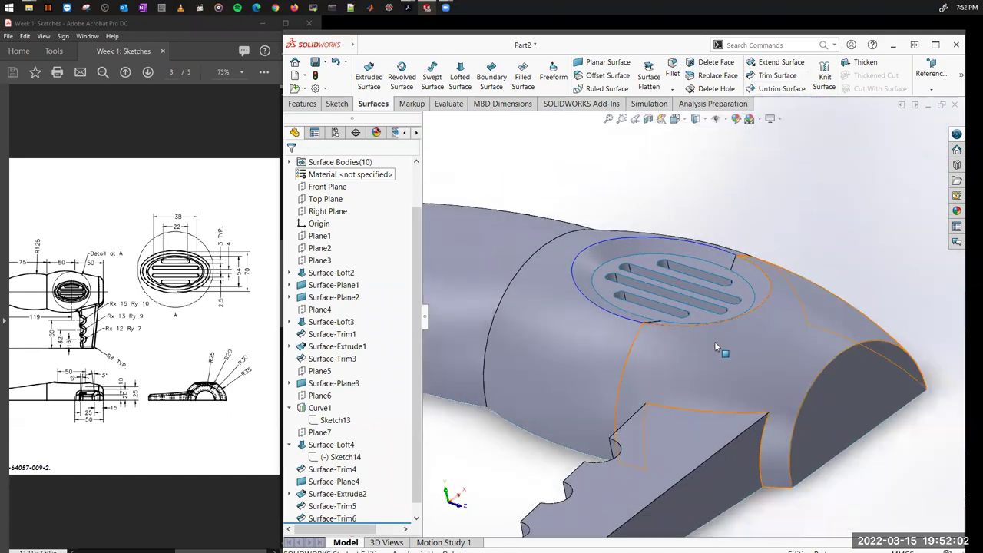
click(767, 79)
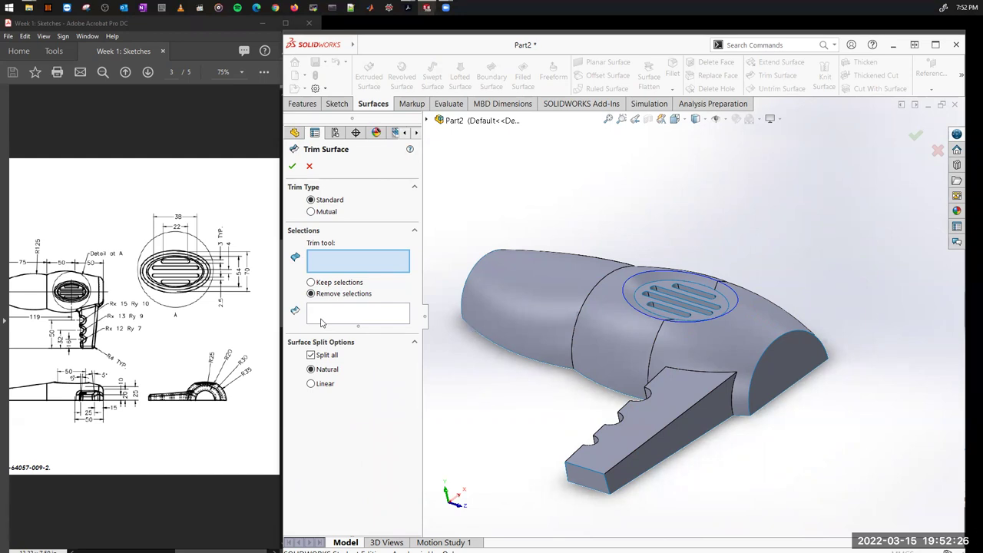
Step: Pick the vent surface as trim tool, then switch to Mutual trim and clear the surfaces list
click(679, 302)
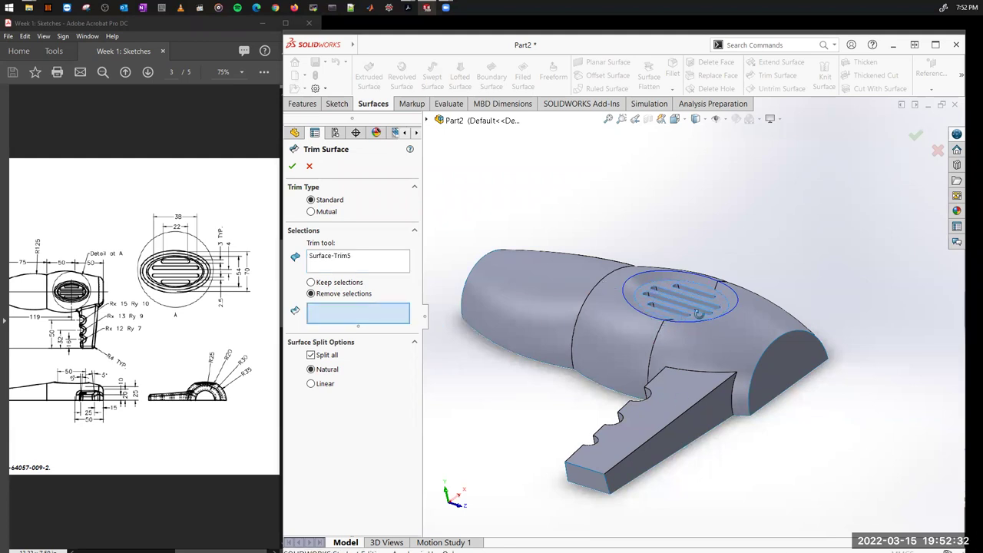
middle_drag(699, 314, 701, 286)
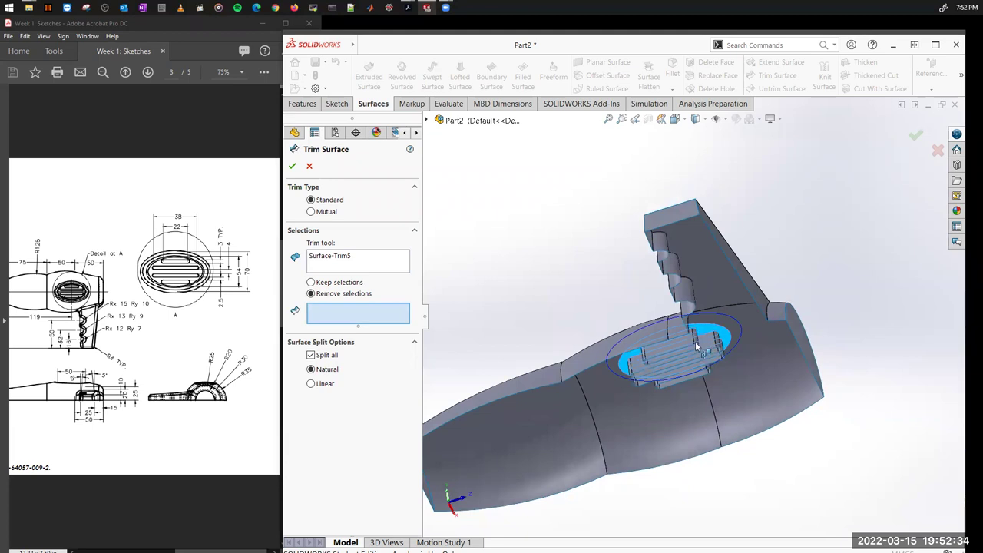
scroll(696, 347, down, 5)
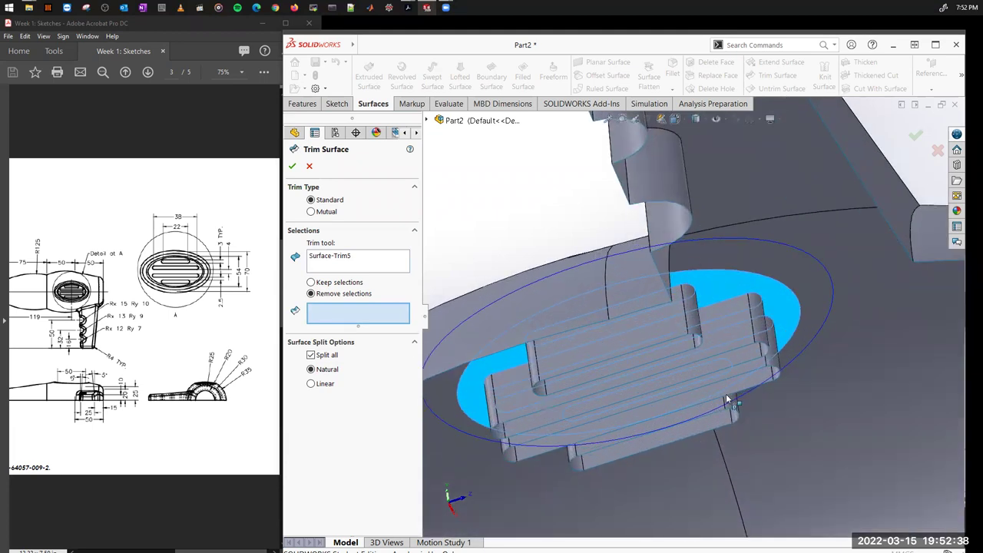
scroll(715, 347, up, 3)
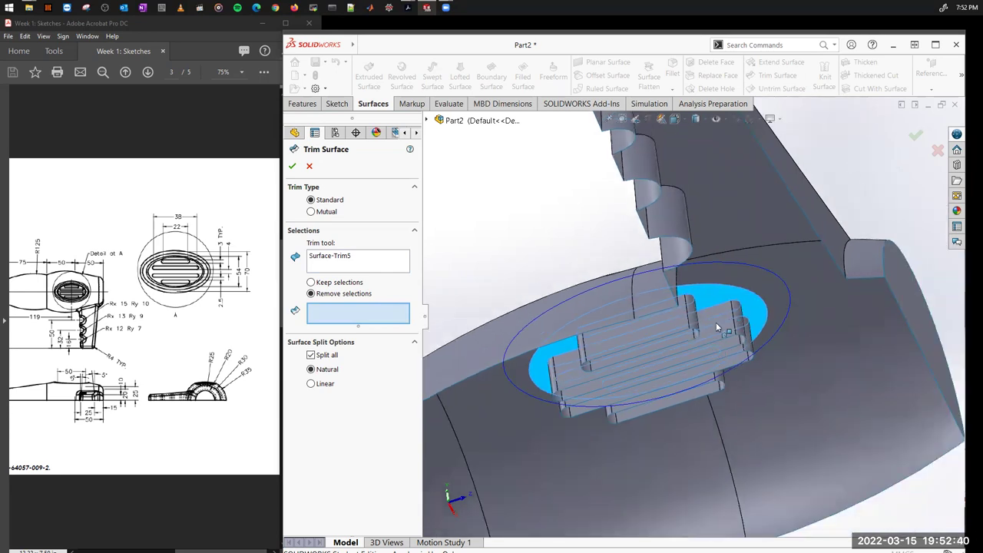
middle_drag(721, 317, 435, 228)
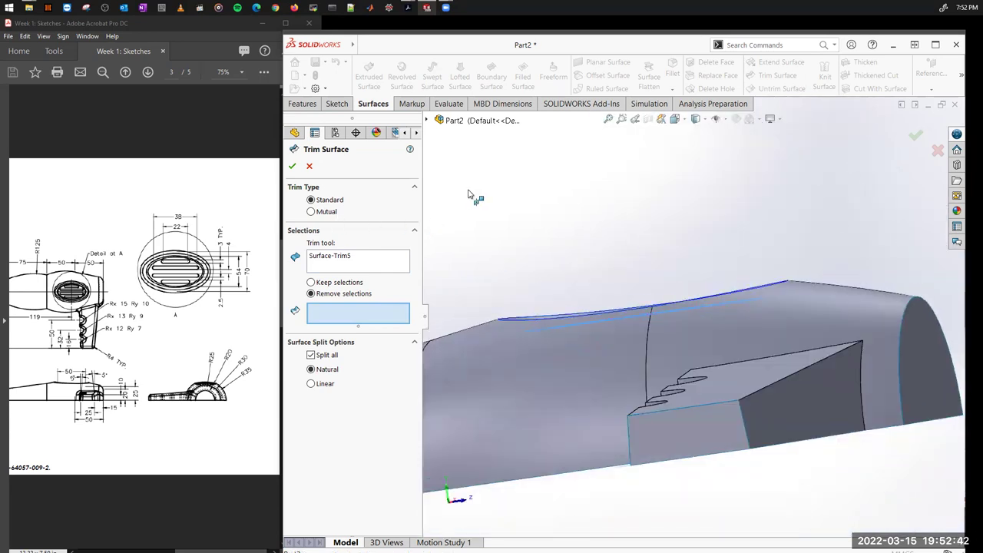
click(311, 212)
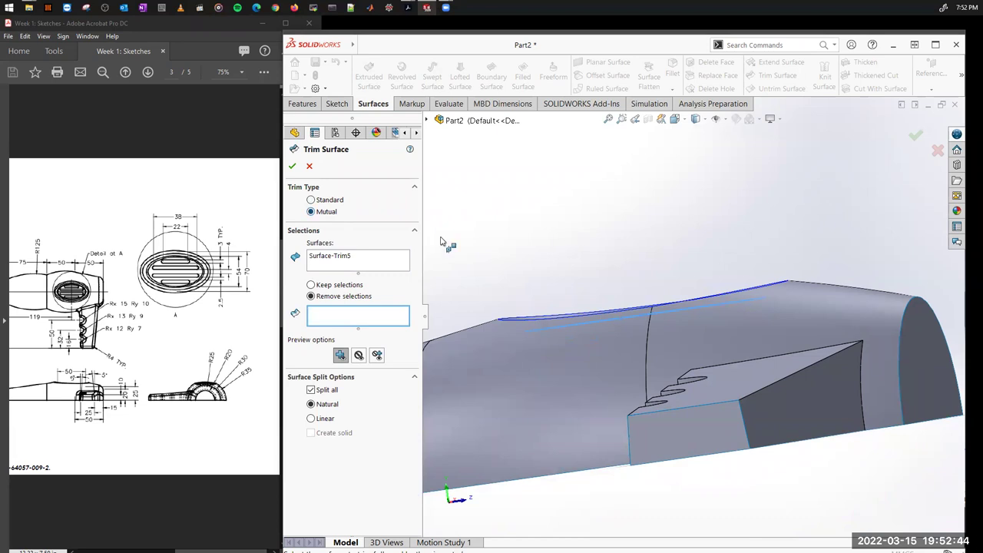
right_click(382, 259)
click(419, 260)
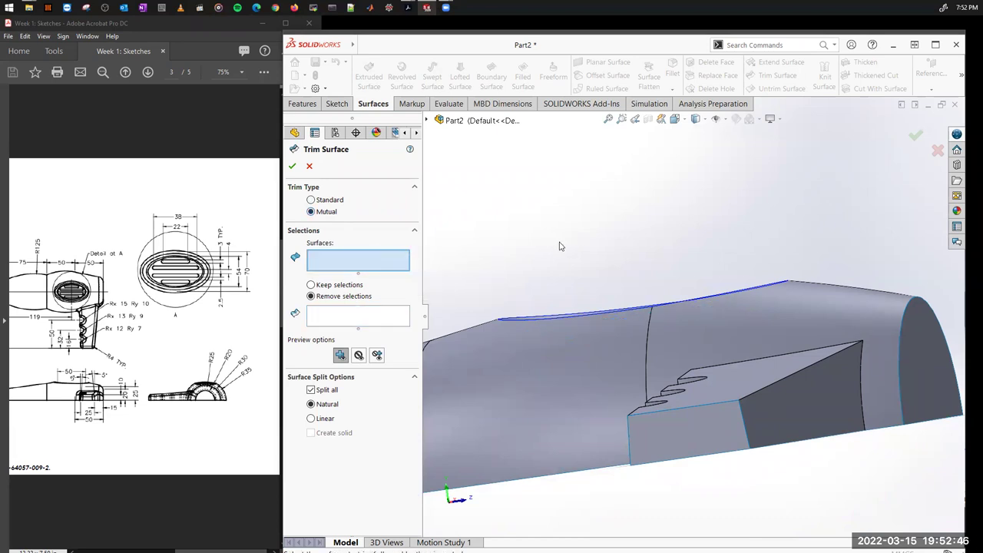
middle_drag(615, 276, 626, 270)
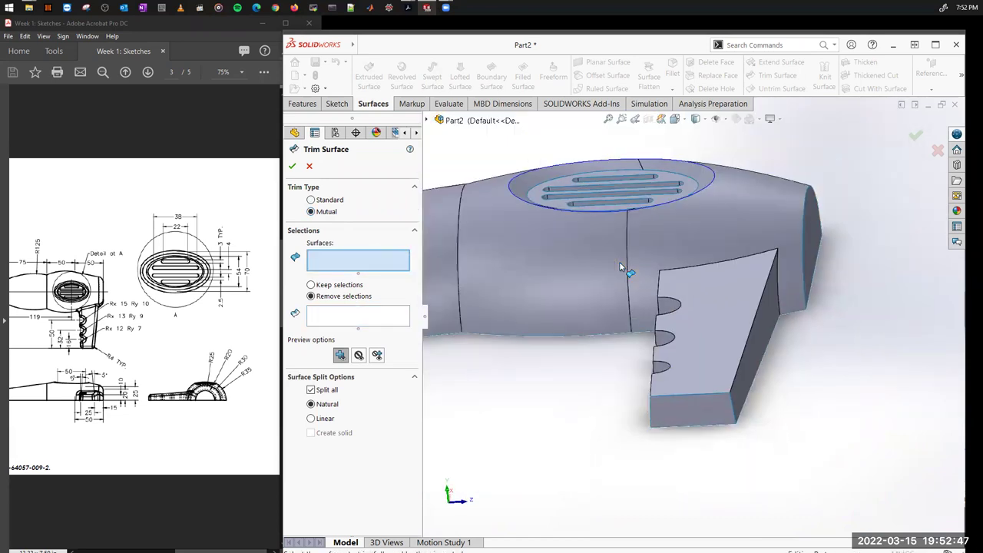
Step: Add Surface-Trim5 and the four vent slat surfaces to the mutual trim
click(555, 202)
middle_drag(554, 202, 696, 456)
scroll(697, 456, down, 3)
scroll(707, 428, up, 2)
scroll(707, 428, down, 5)
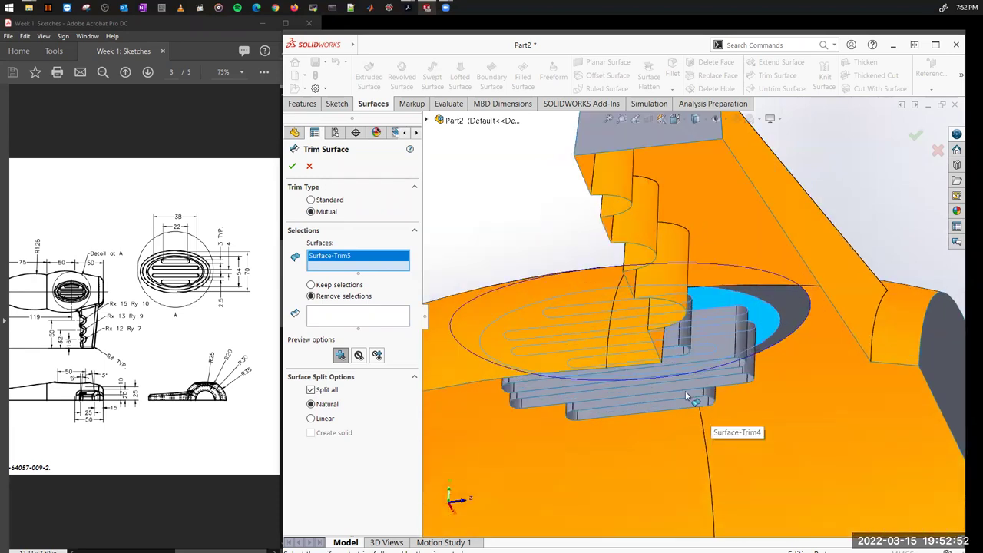
click(691, 315)
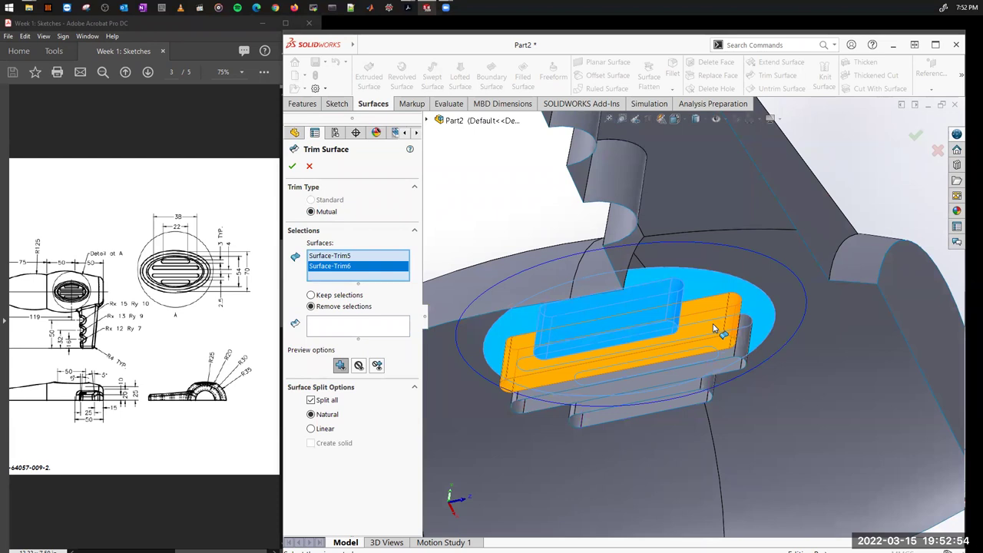
click(719, 331)
click(739, 355)
click(712, 393)
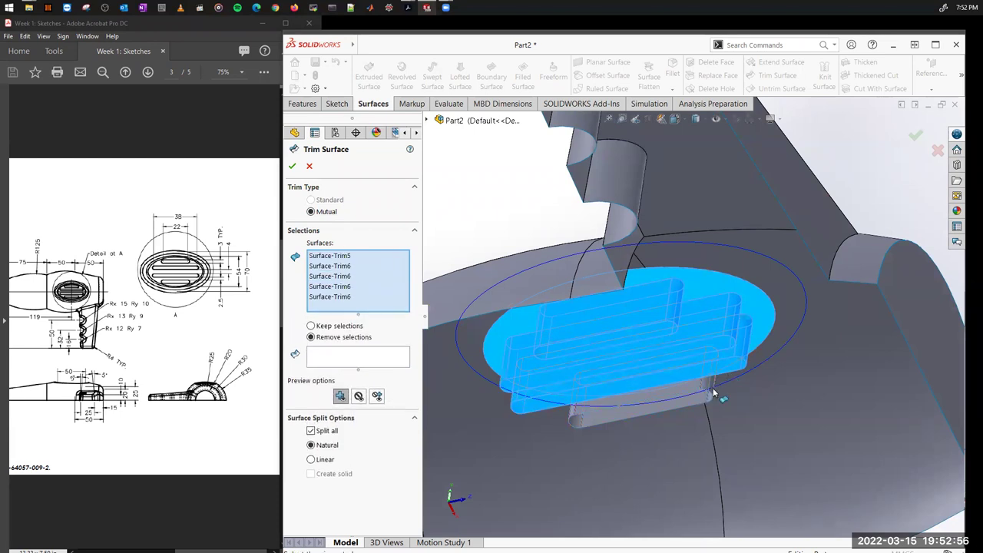
scroll(644, 388, up, 2)
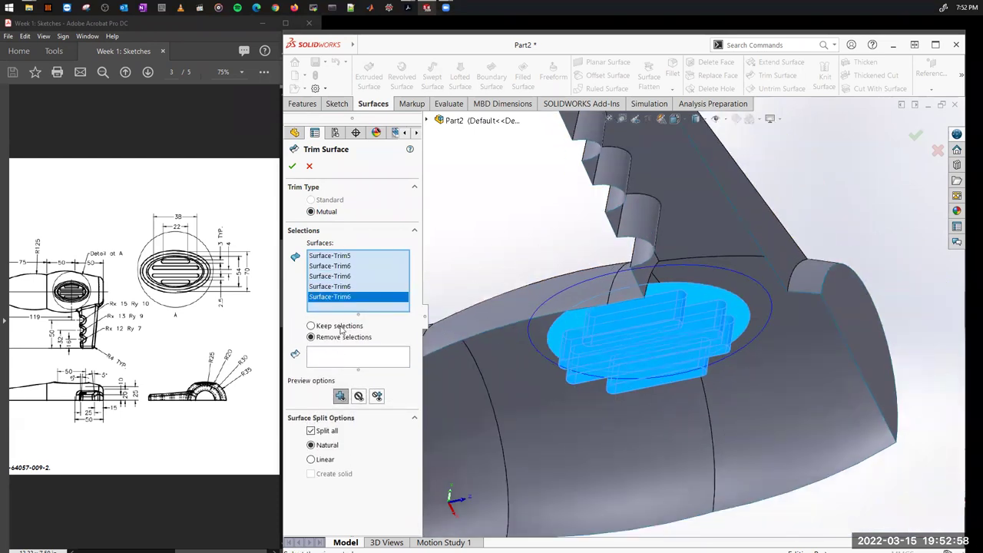
Step: Mark four slat pieces for removal, apply, and cancel after the rebuild error
click(354, 356)
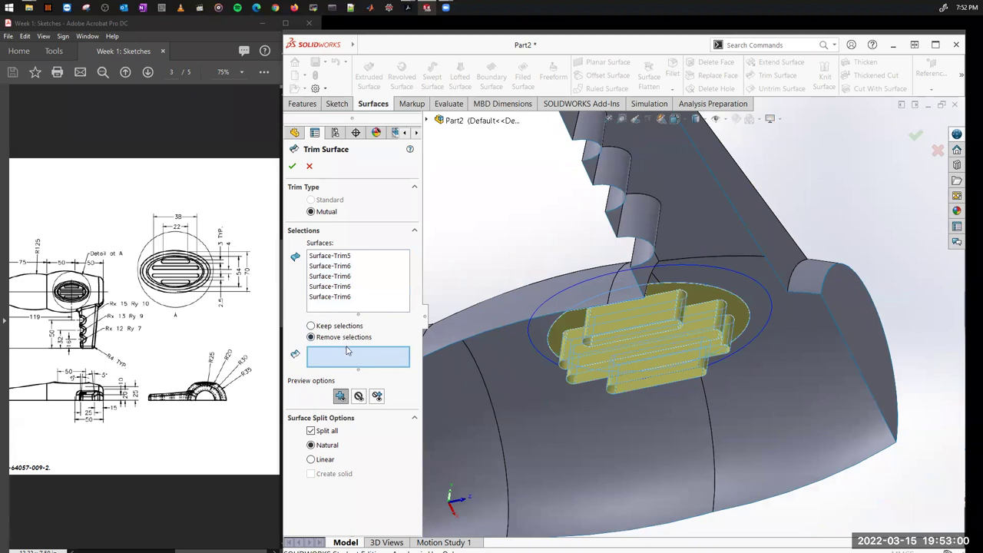
click(710, 326)
click(723, 339)
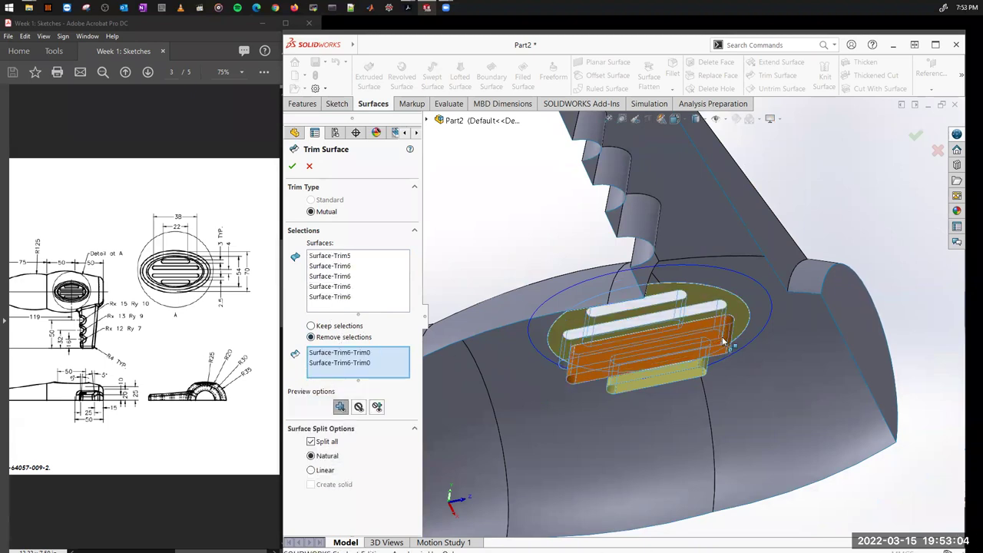
click(723, 344)
click(676, 367)
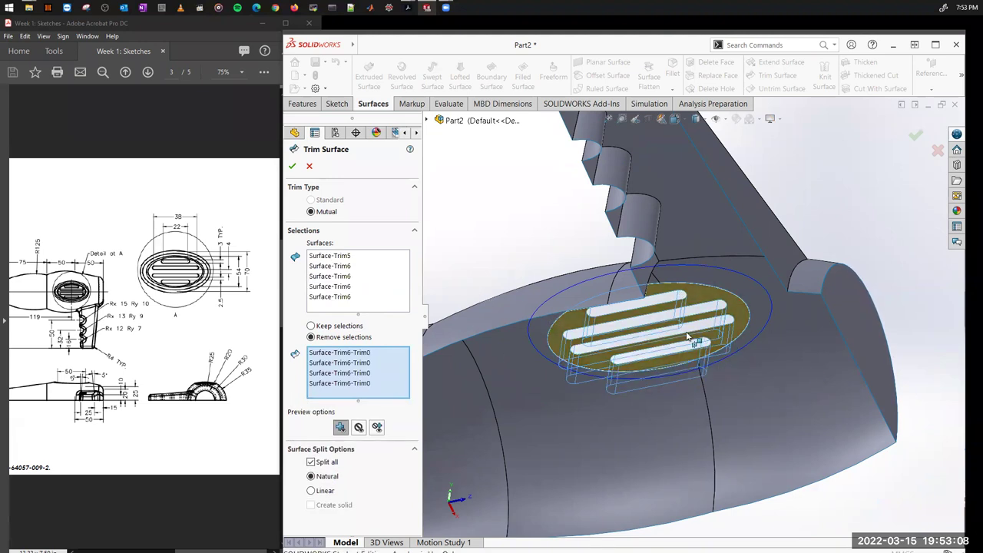
click(286, 172)
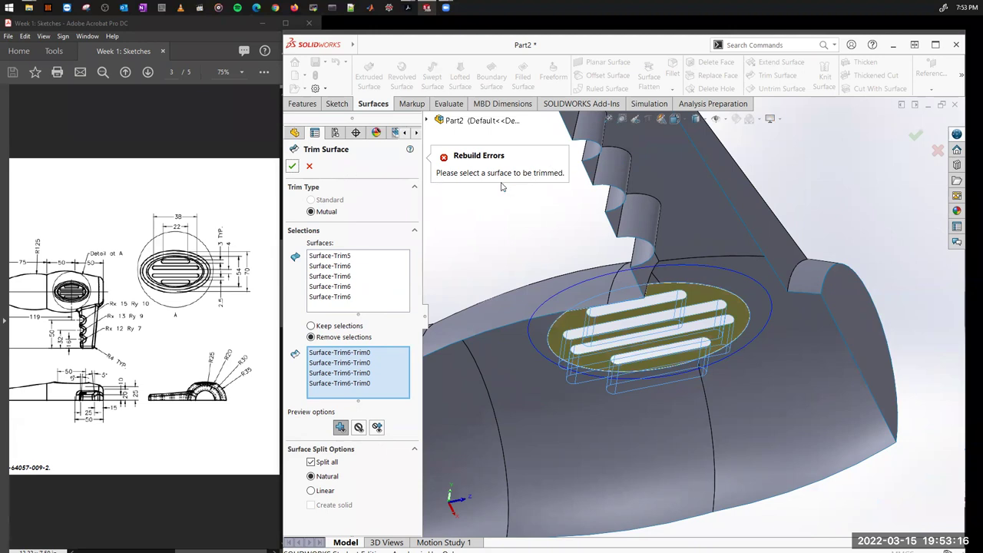
click(309, 166)
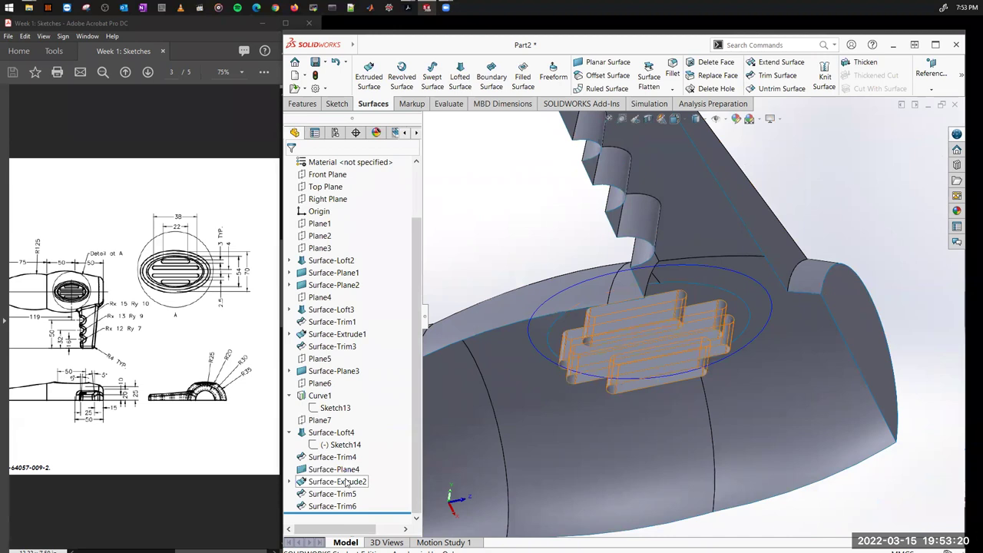
middle_drag(871, 214, 819, 352)
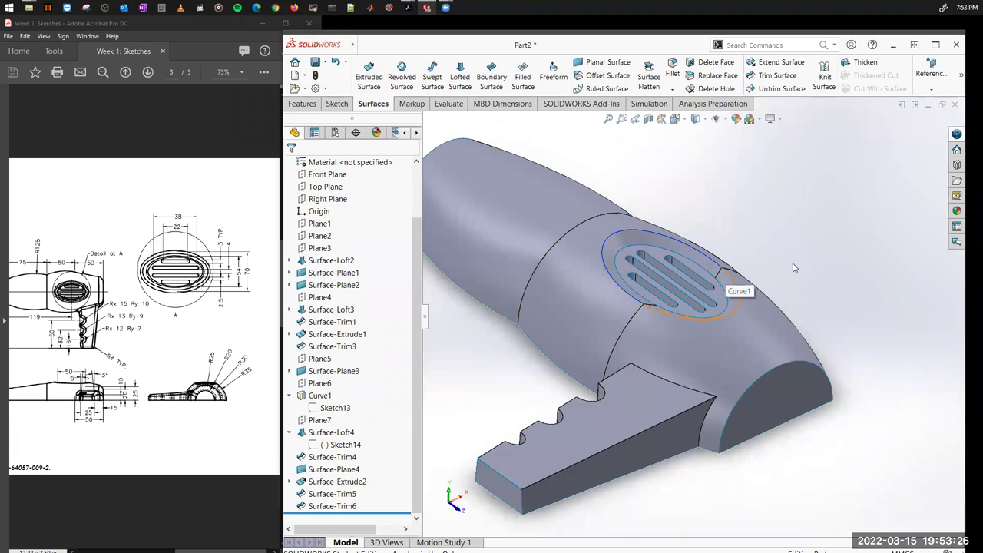
middle_drag(865, 287, 830, 315)
scroll(830, 315, up, 3)
middle_drag(810, 376, 860, 307)
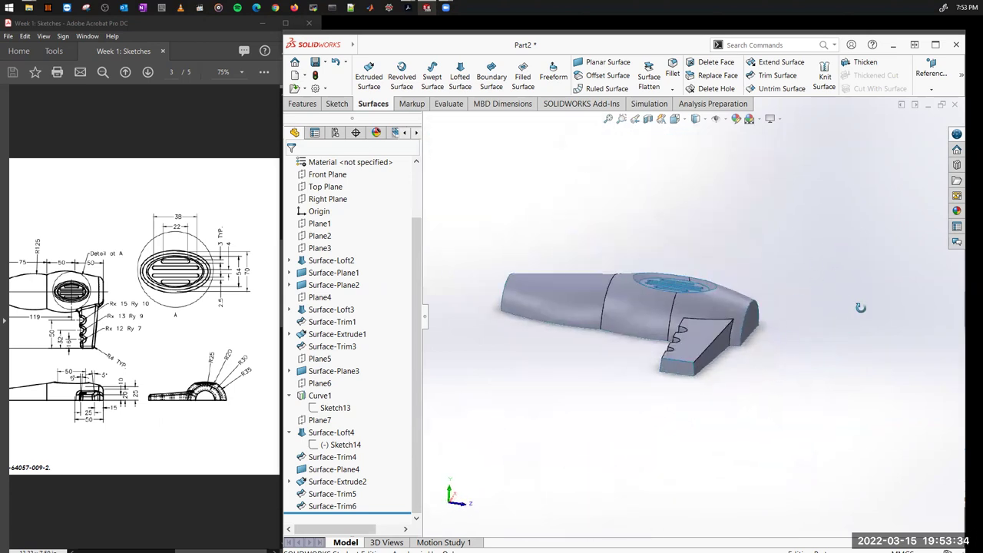
key(ctrl+8)
scroll(804, 266, down, 2)
scroll(757, 241, up, 3)
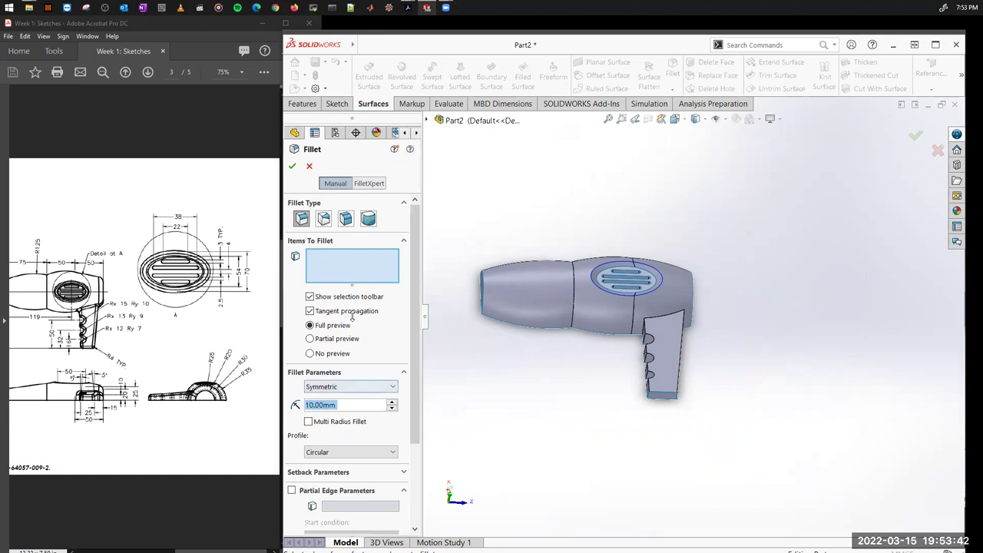
Step: Set a 4 mm fillet radius and select the handle's top and side edges
text(4)
key(Return)
scroll(739, 405, down, 3)
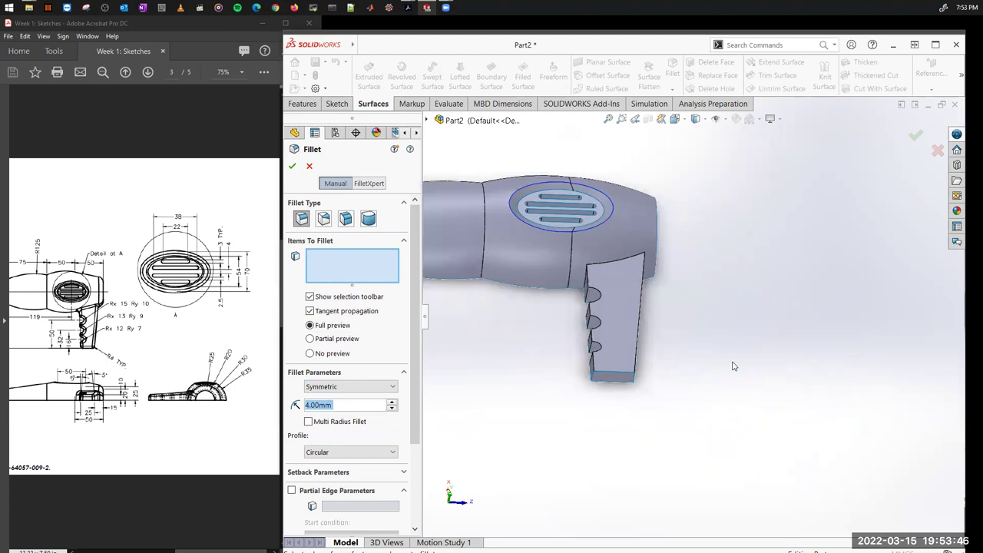
middle_drag(733, 367, 723, 389)
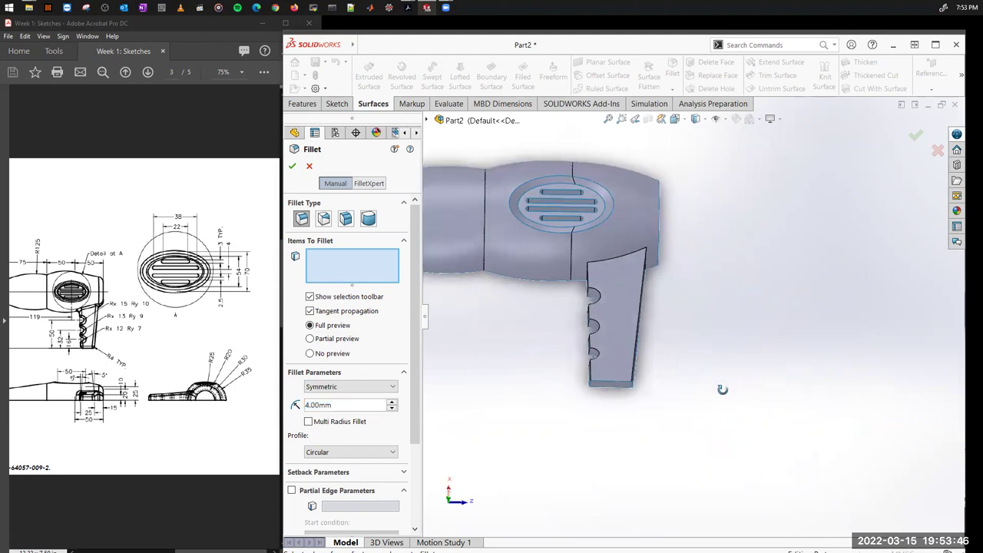
click(629, 257)
click(631, 369)
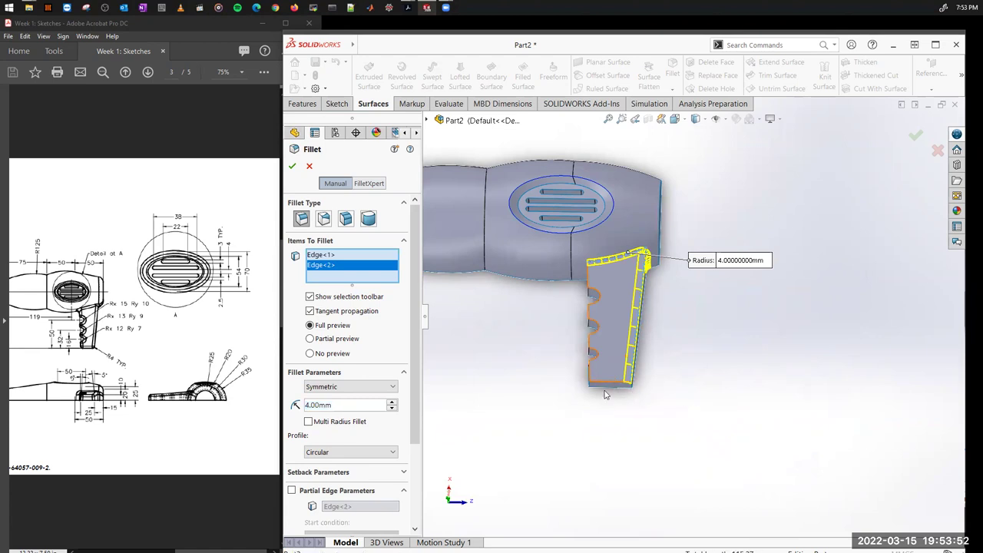
click(610, 383)
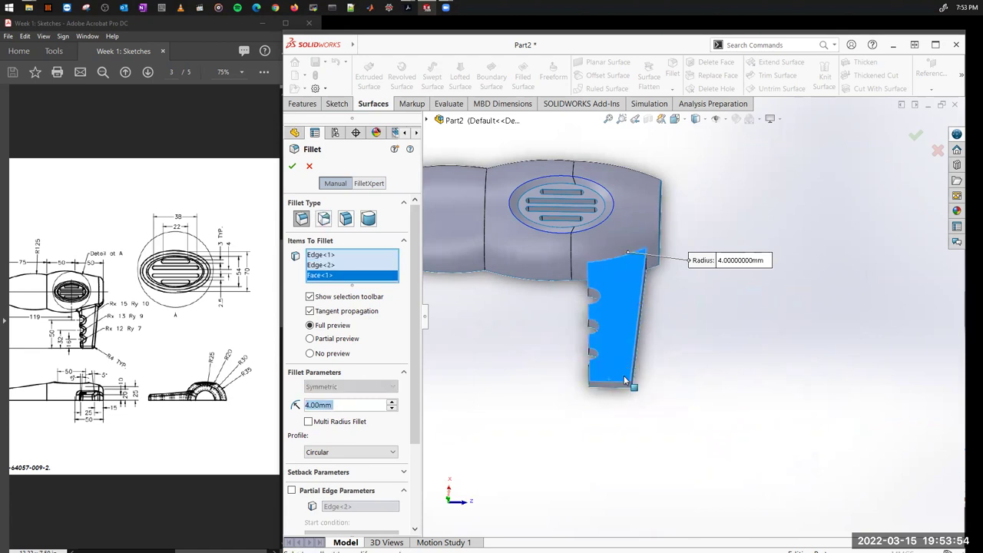
click(629, 386)
Step: Remove both handle edges from the fillet selection
scroll(625, 396, down, 5)
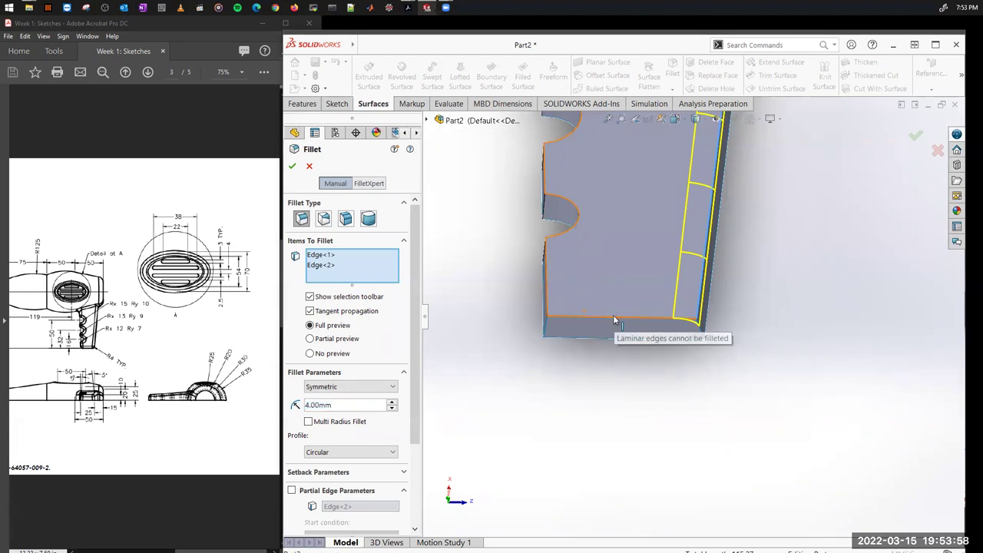
middle_drag(606, 392, 668, 307)
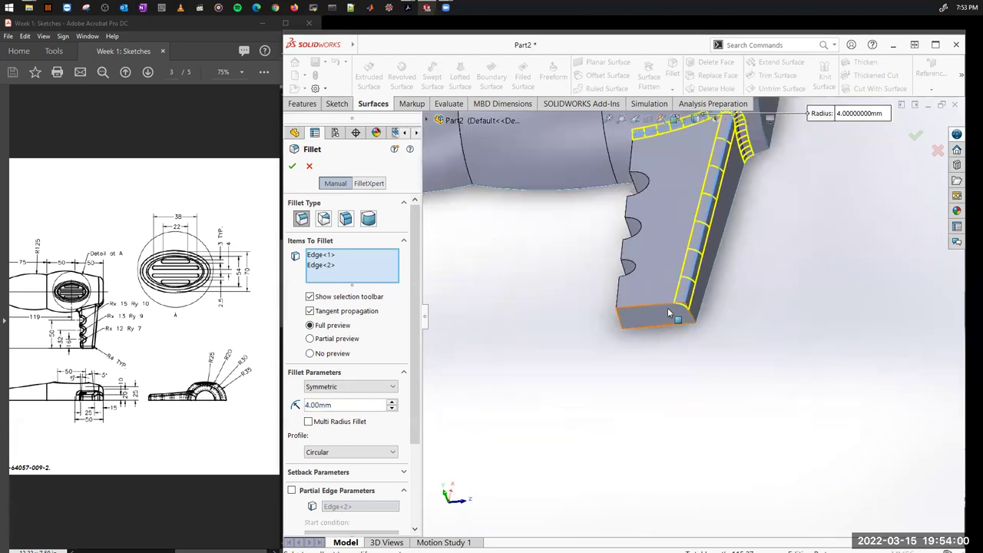
click(695, 153)
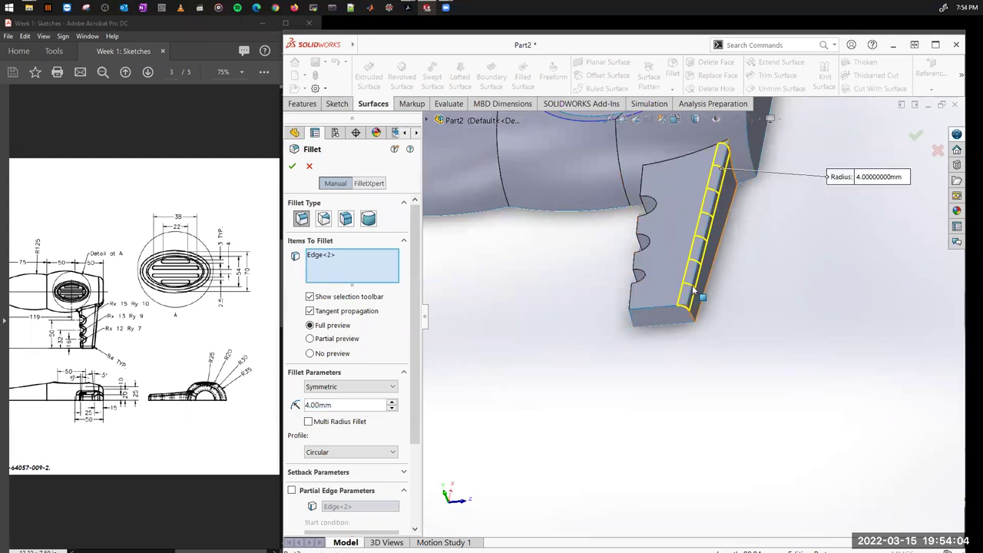
click(680, 306)
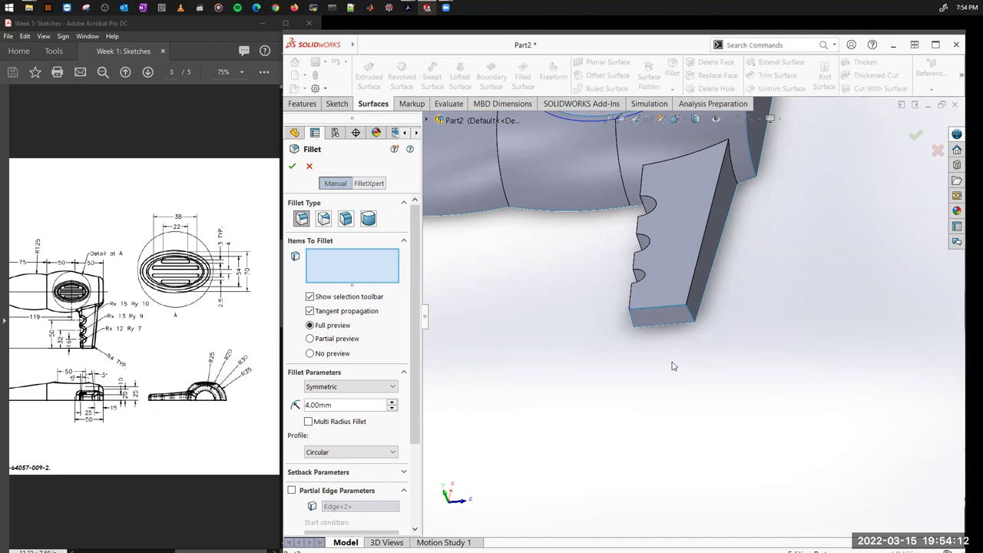
scroll(673, 367, up, 5)
middle_drag(673, 367, 615, 342)
scroll(613, 340, down, 6)
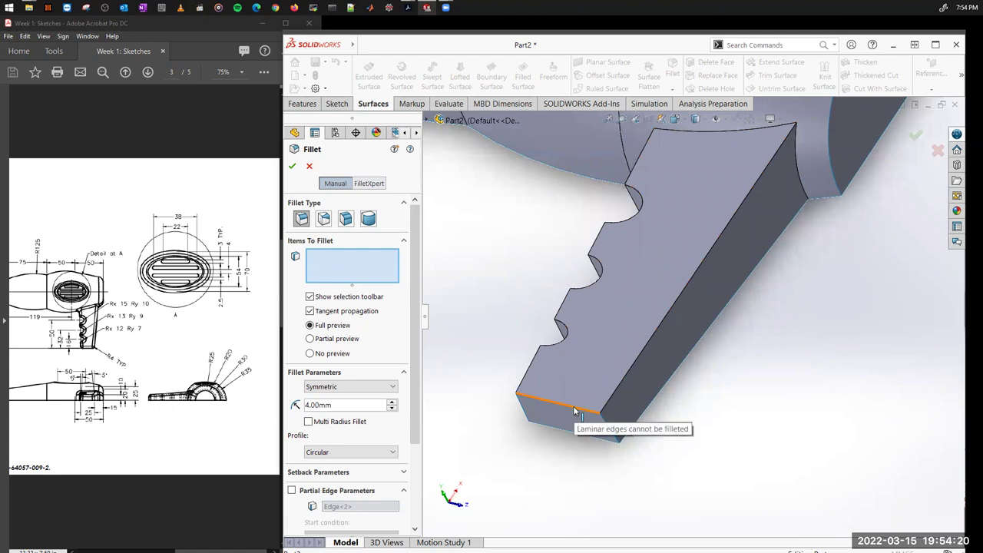
Step: Change the fillet radius to 2 mm, then cancel the fillet
click(391, 409)
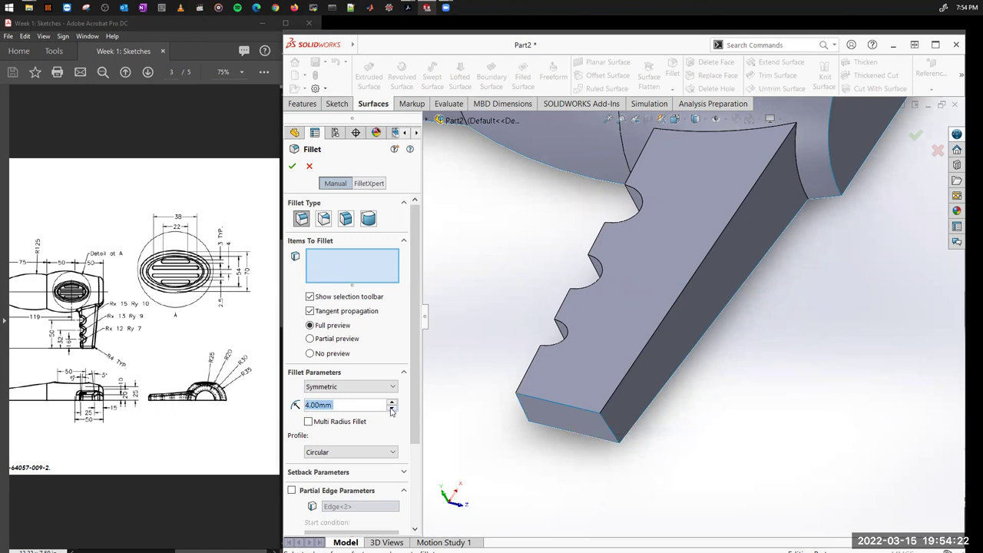
text(2)
key(Return)
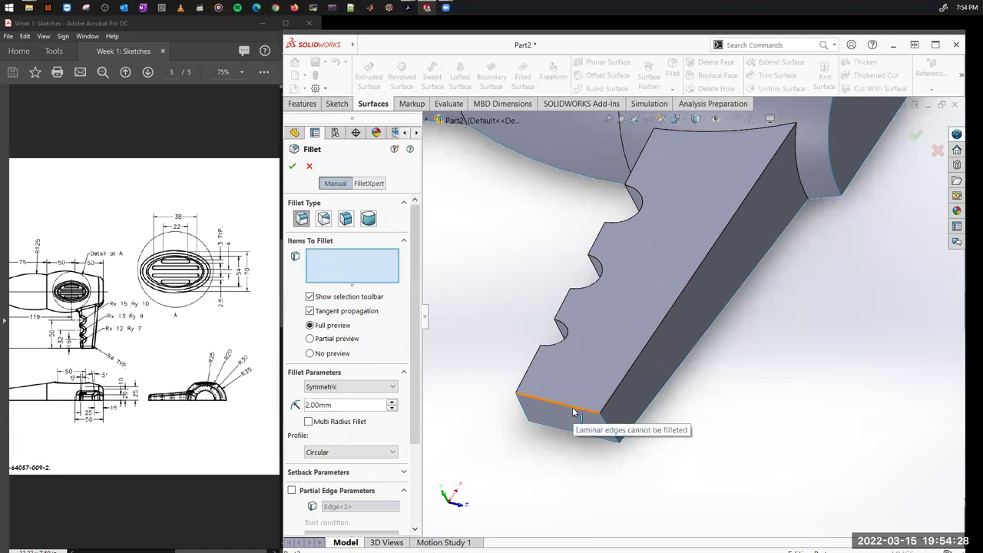
click(310, 168)
key(z)
key(z)
key(z)
key(z)
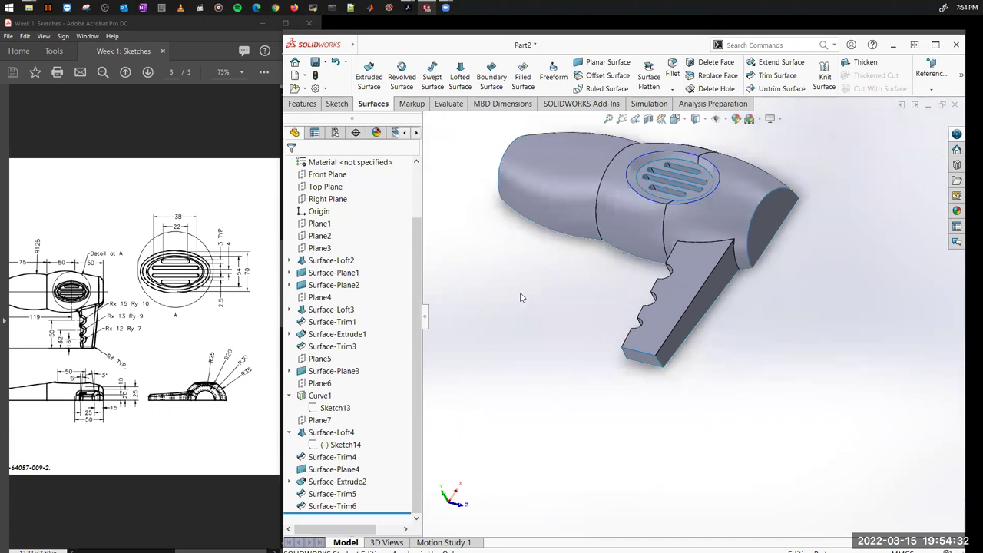
scroll(712, 315, down, 5)
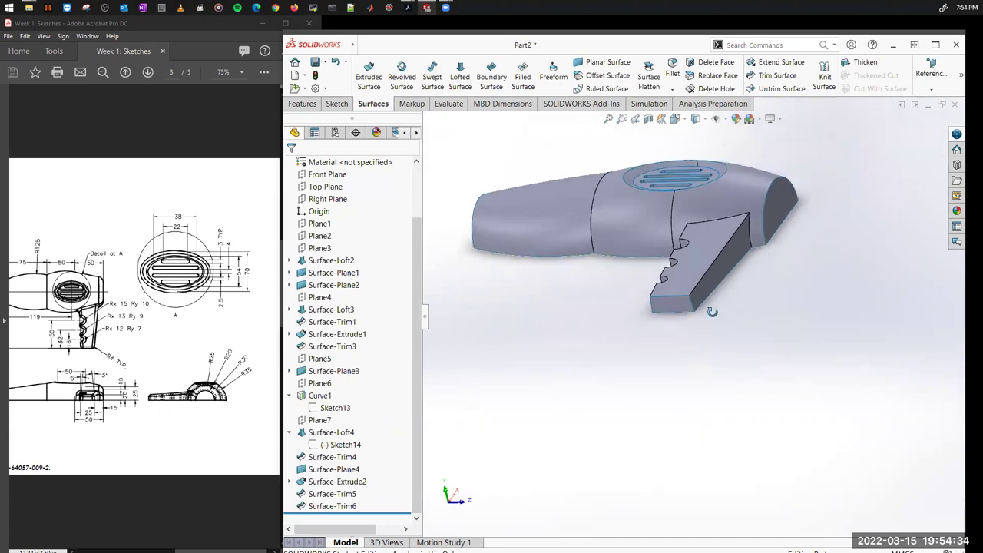
click(686, 286)
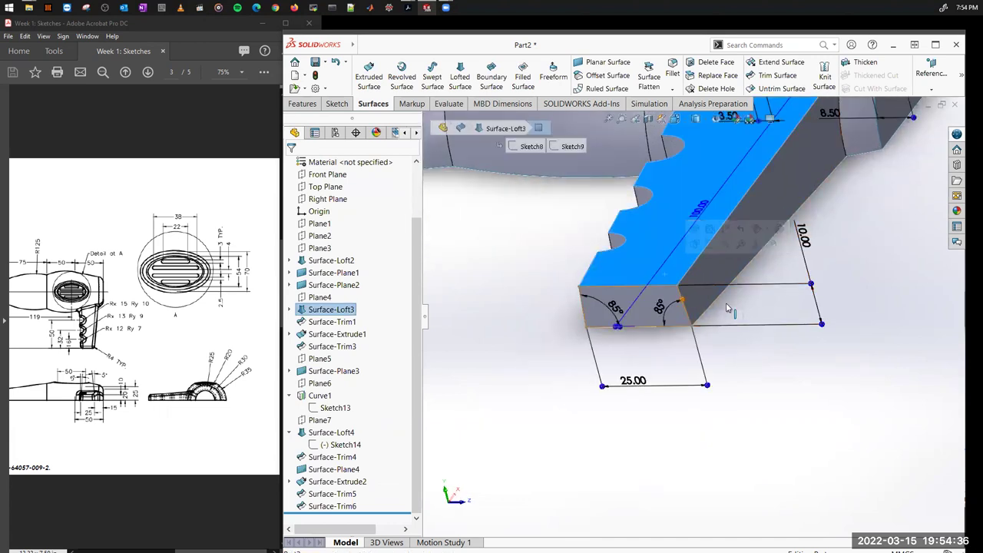
click(516, 248)
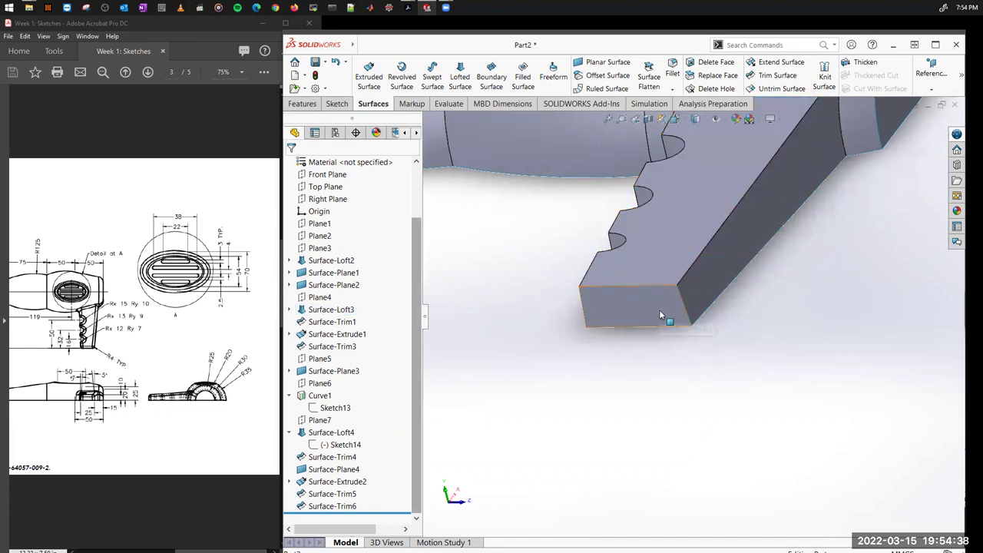
Step: Select Surface-Trim4 and end faces Surface-Plane3, Surface-Plane2 and Surface-Plane1 for a Knit Surface
click(831, 76)
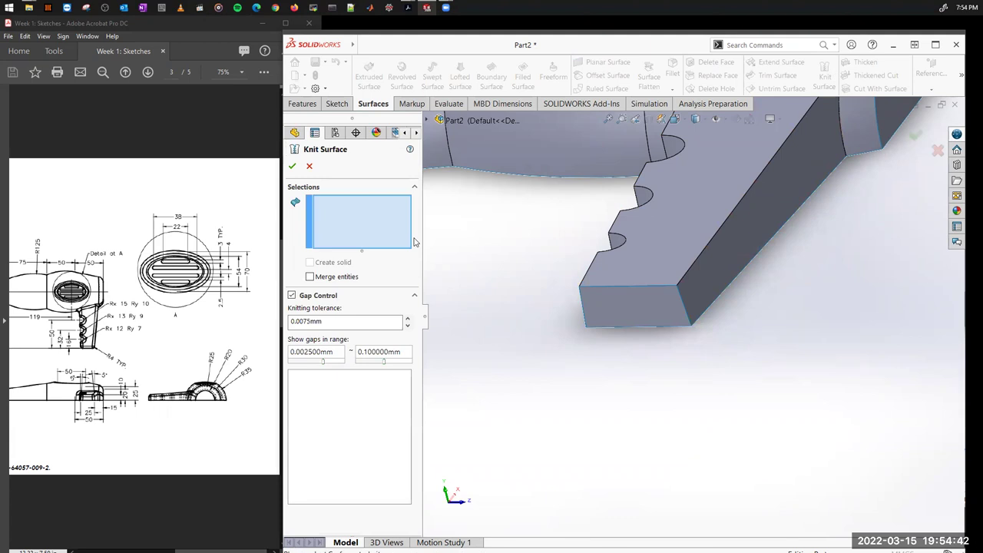
click(311, 166)
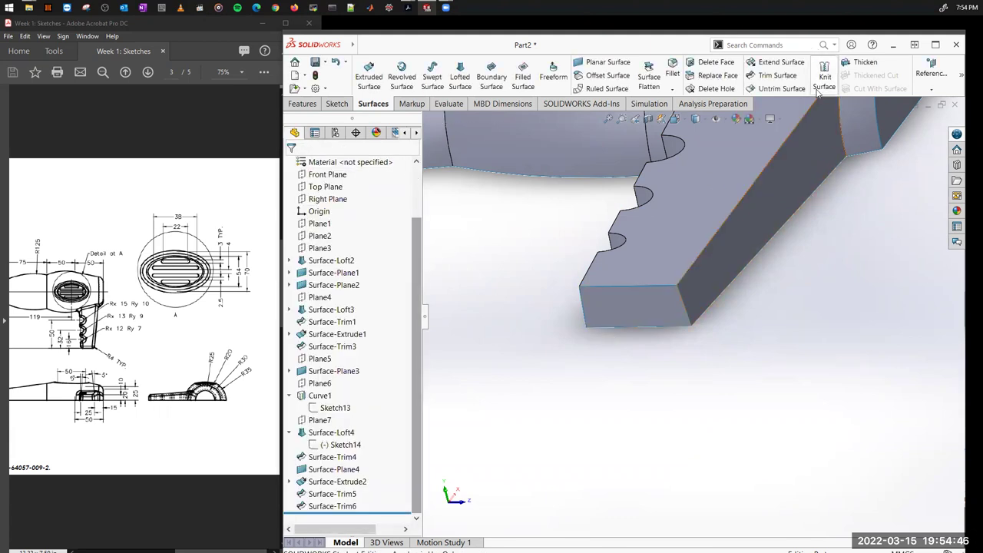
click(823, 80)
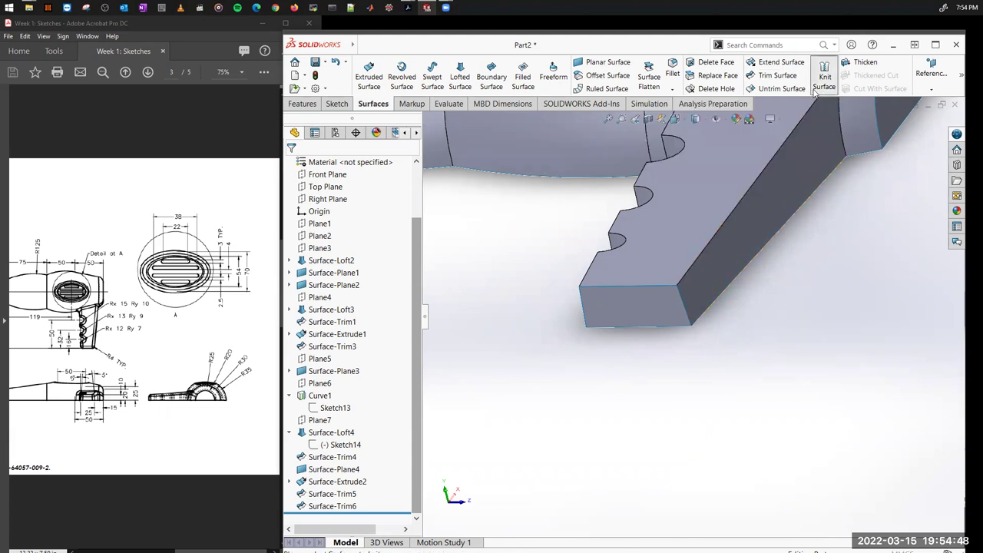
click(677, 263)
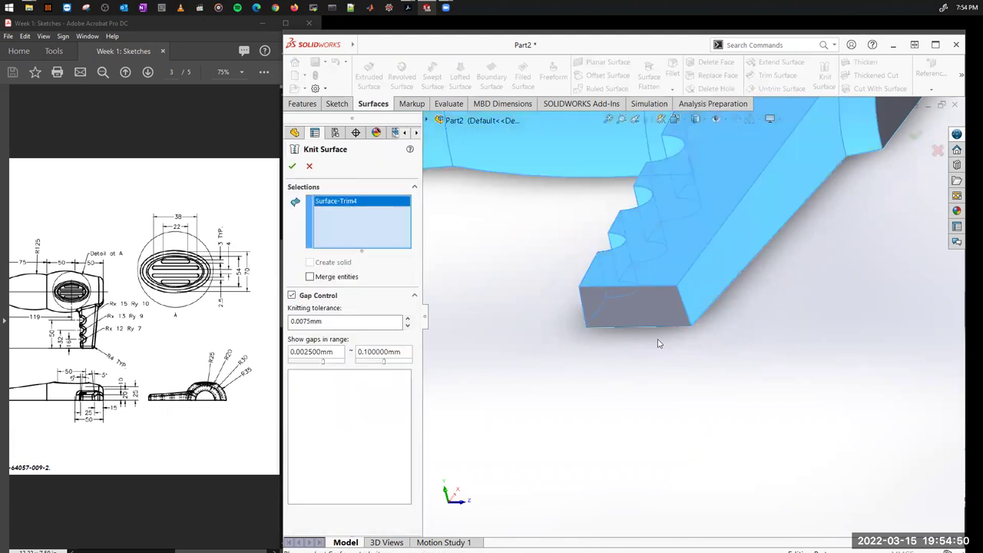
click(673, 315)
middle_drag(694, 347, 755, 237)
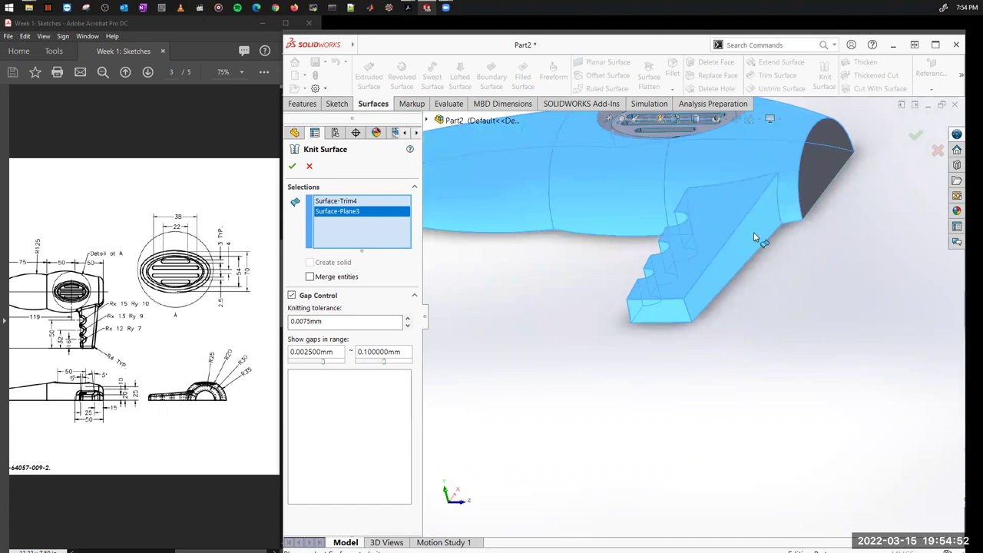
click(828, 193)
key(f)
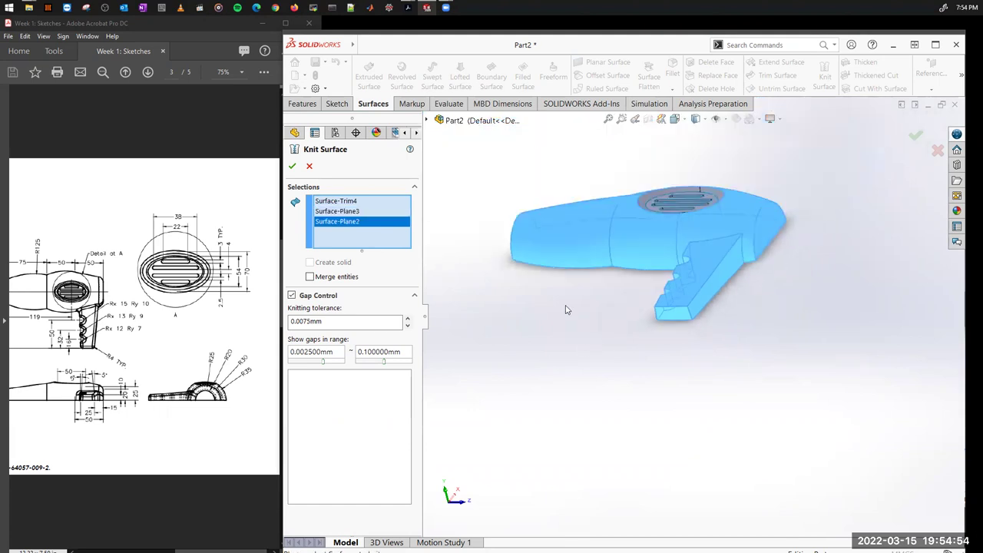
middle_drag(566, 310, 638, 290)
click(476, 254)
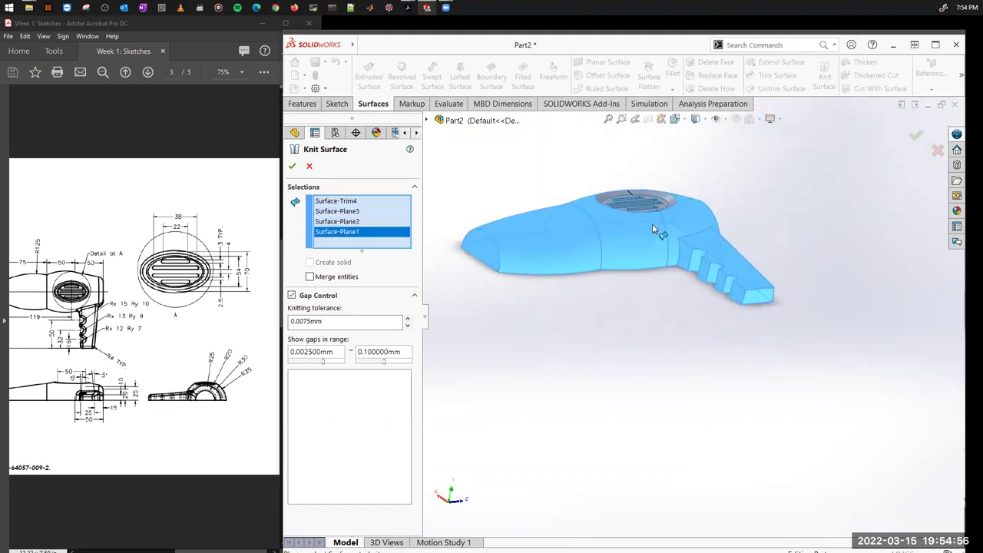
Step: Add Surface-Loft4 and Surface-Trim5 and complete the knit as Surface-Knit1
scroll(652, 224, down, 3)
scroll(671, 207, down, 2)
scroll(677, 188, down, 3)
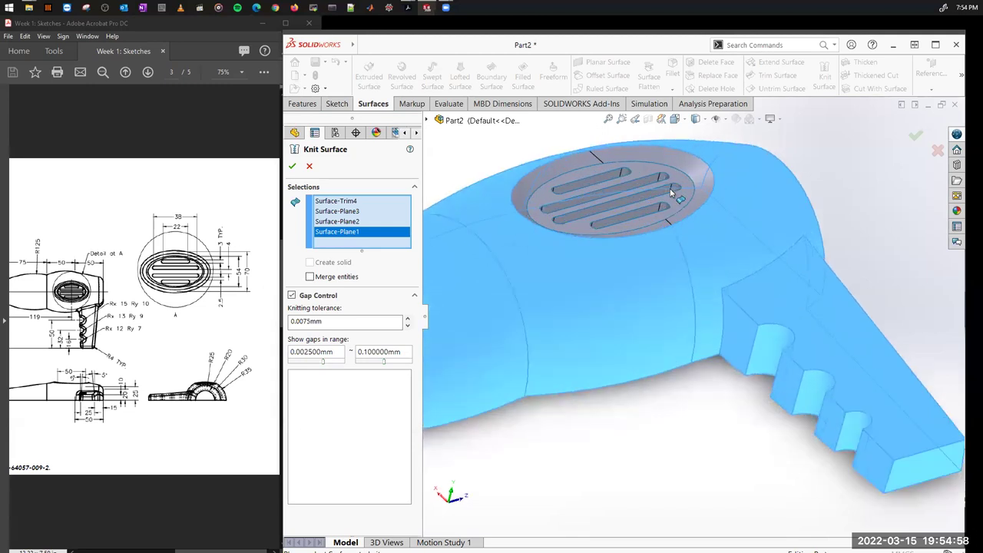
click(673, 177)
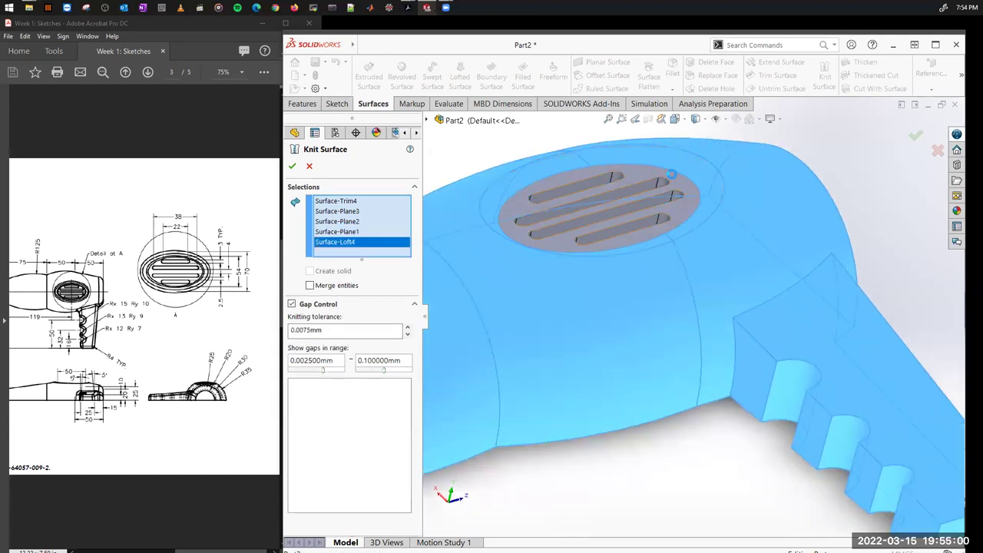
click(674, 181)
click(292, 168)
key(f)
middle_drag(645, 396, 614, 438)
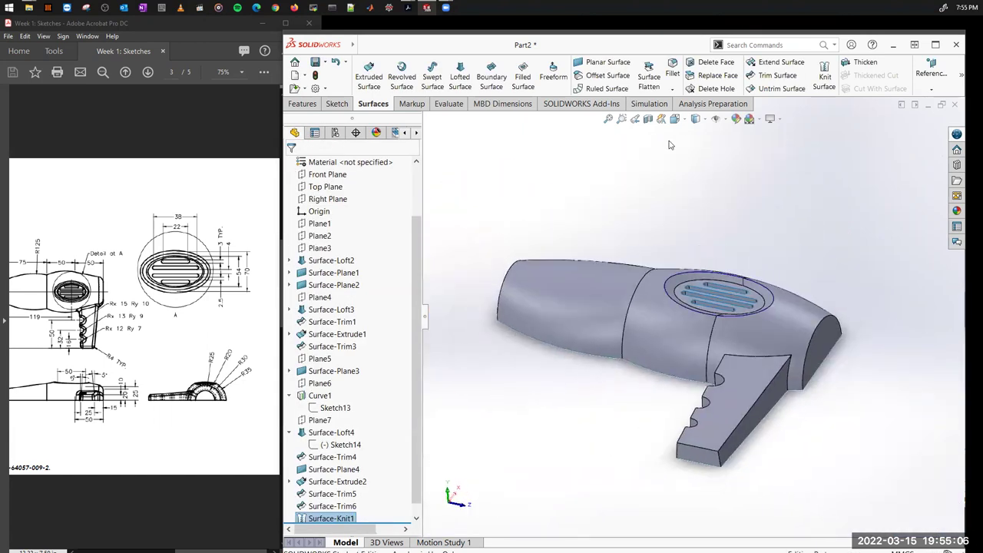
Step: Round three edges along the handle's top with a 4 mm fillet
click(706, 456)
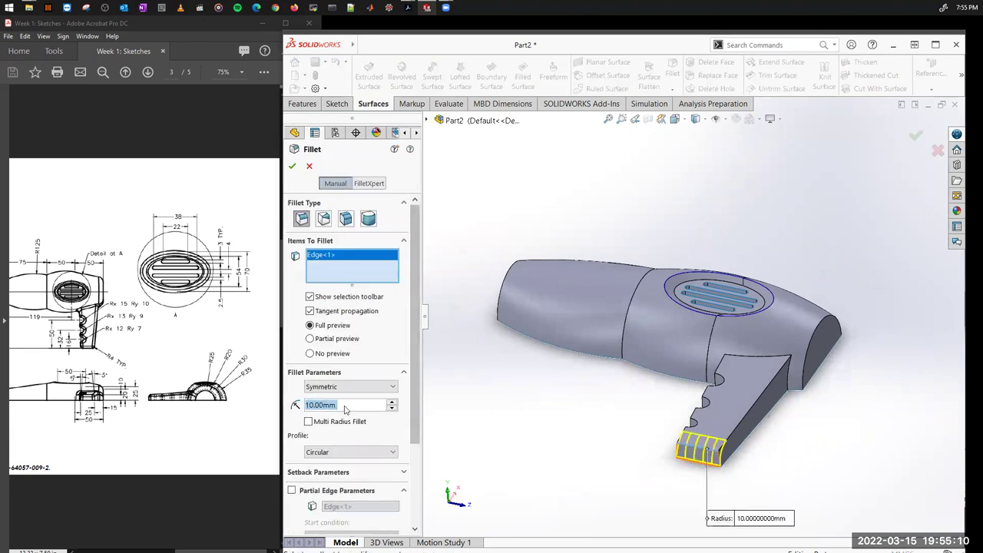
text(4)
key(Return)
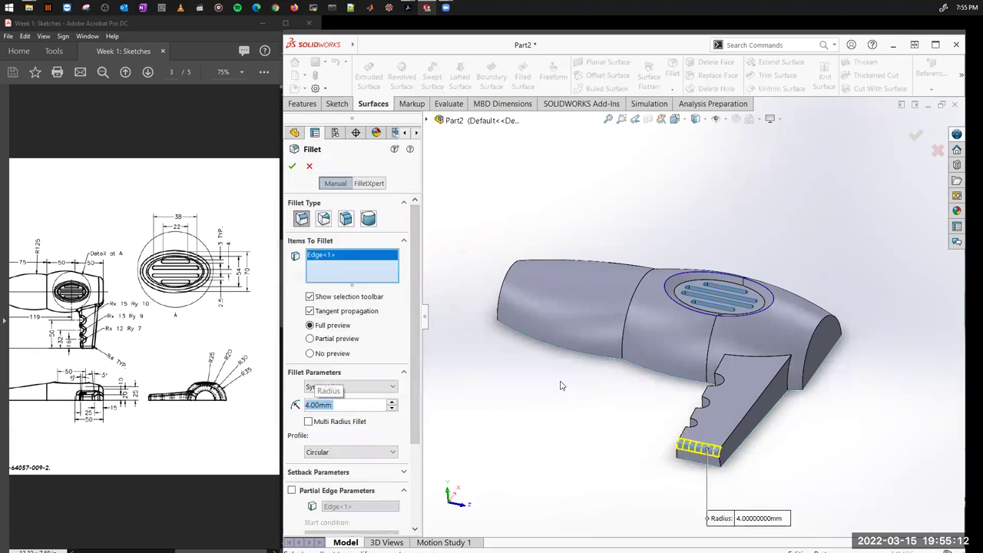
scroll(683, 429, down, 3)
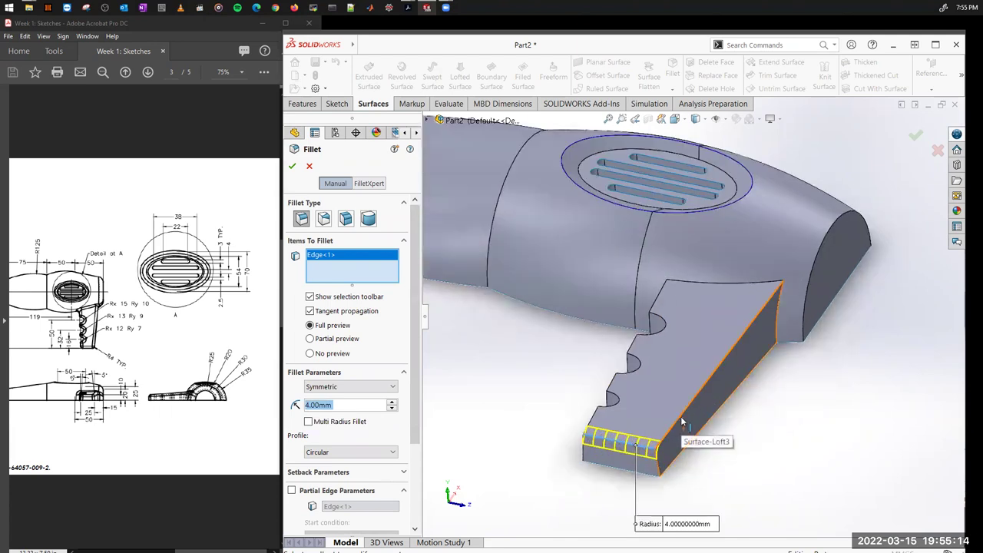
click(682, 422)
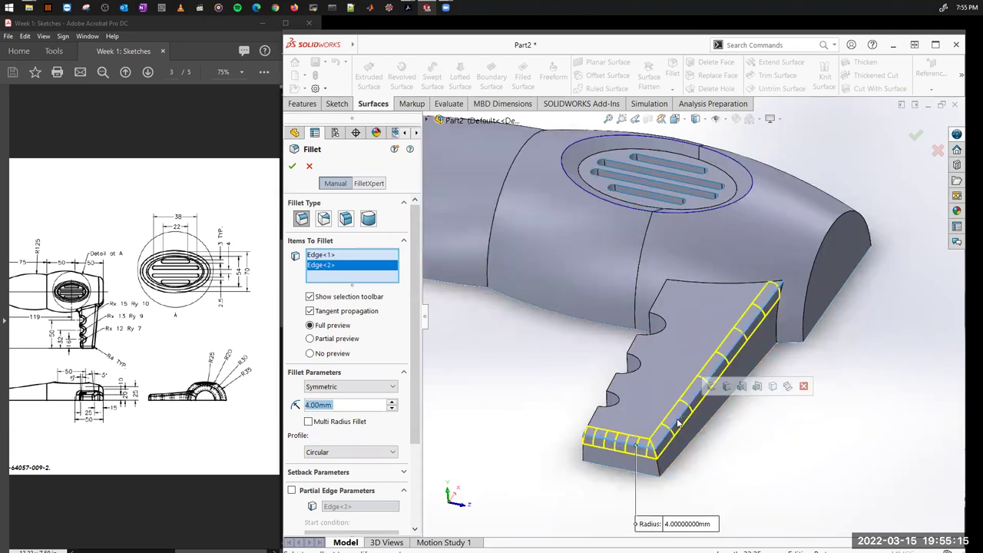
click(764, 289)
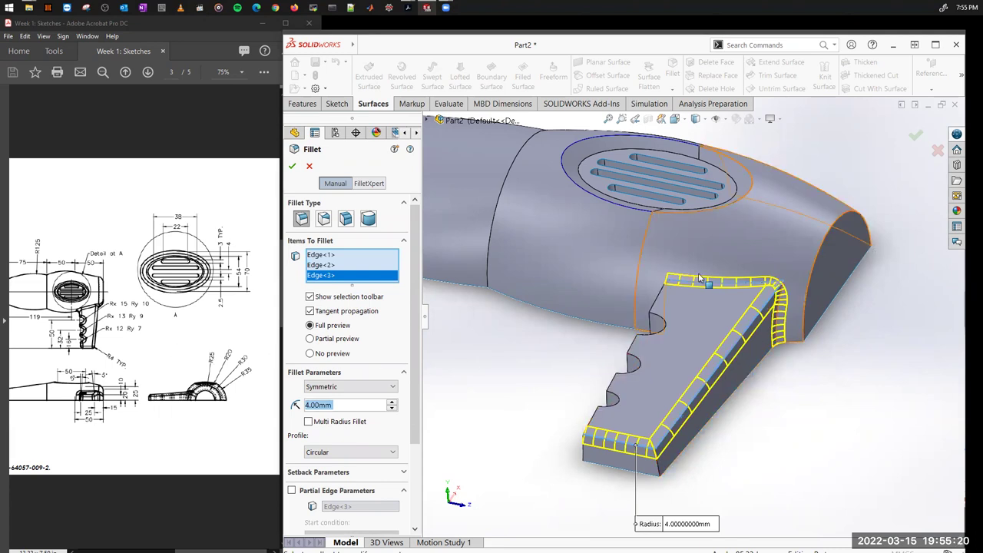
click(292, 166)
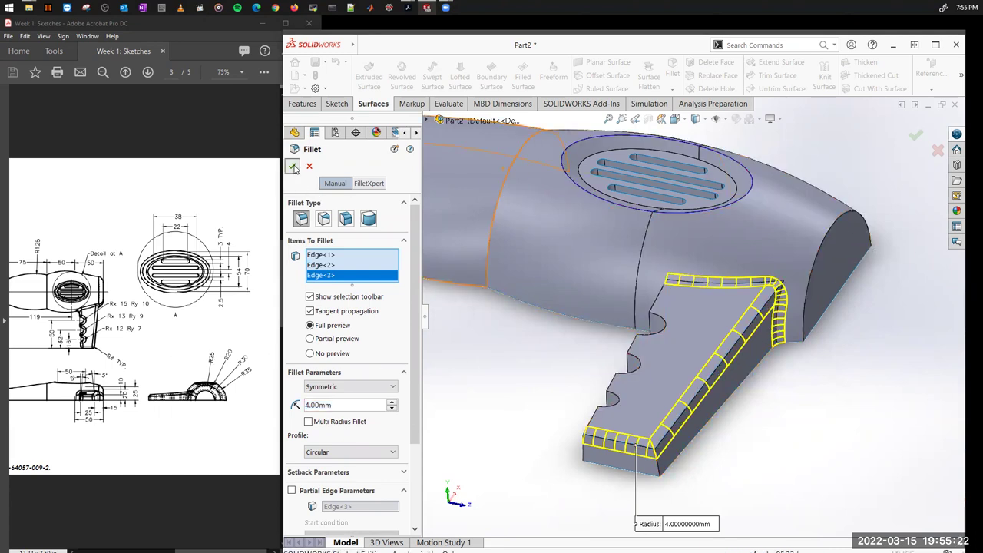
key(f)
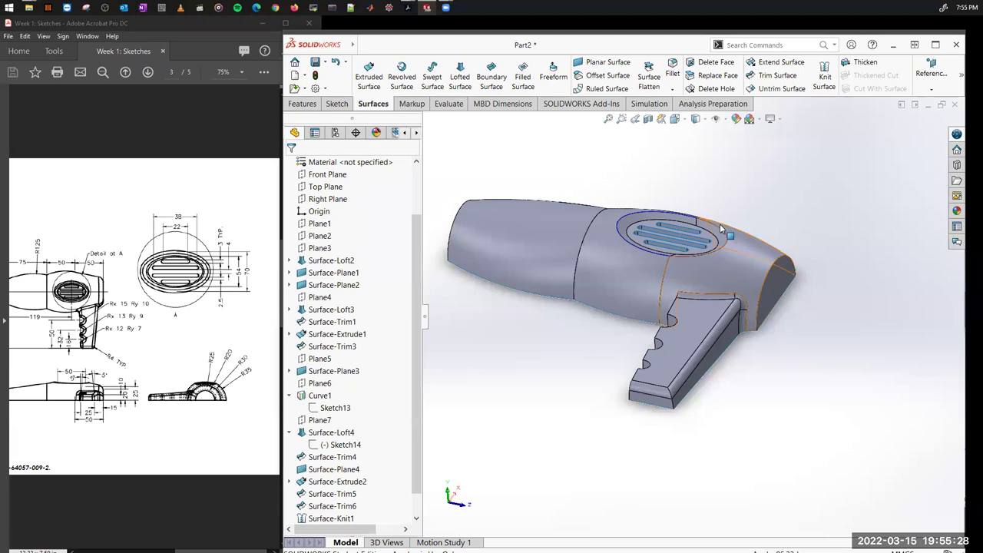
scroll(720, 224, down, 5)
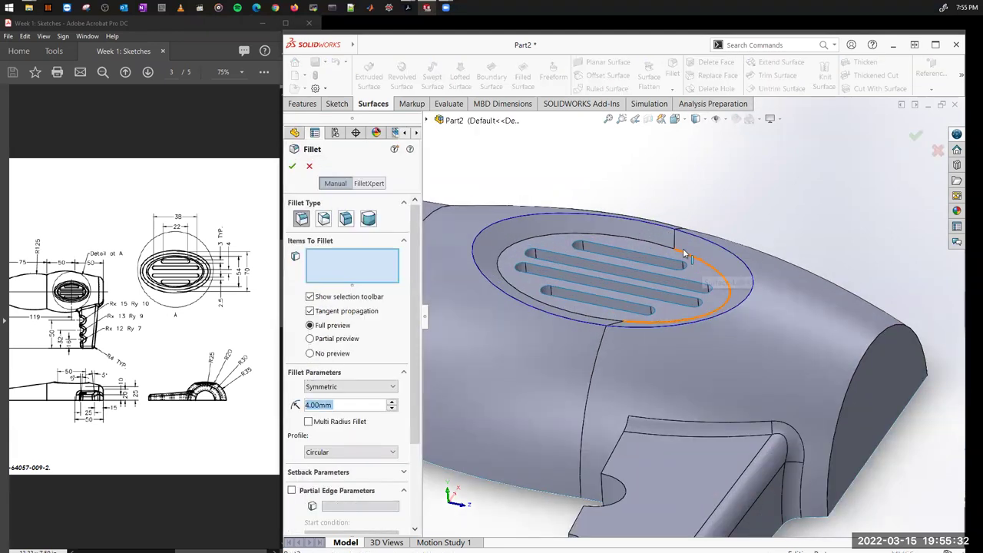
Step: Drop the vent-edge fillet and round the nozzle end rim with a 4 mm fillet instead
click(683, 248)
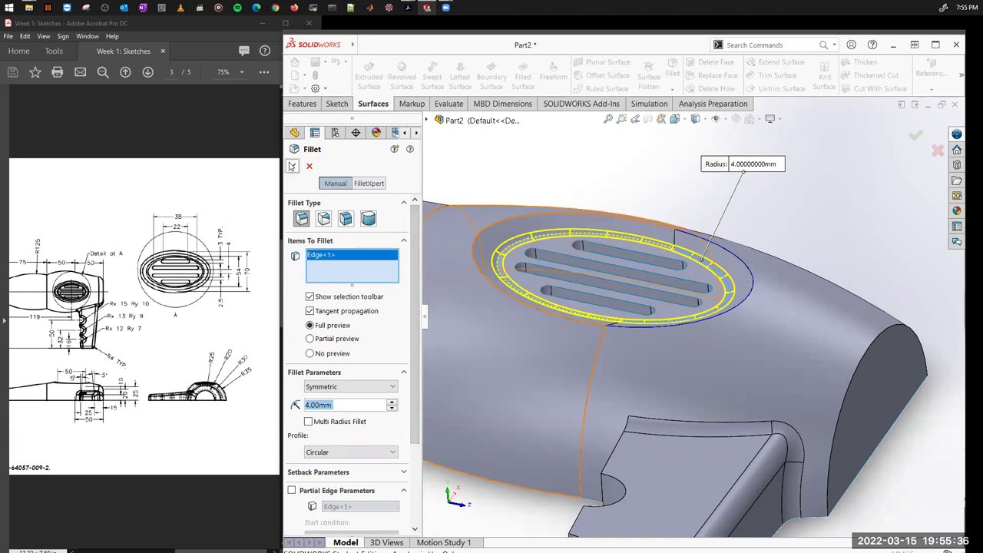
key(Return)
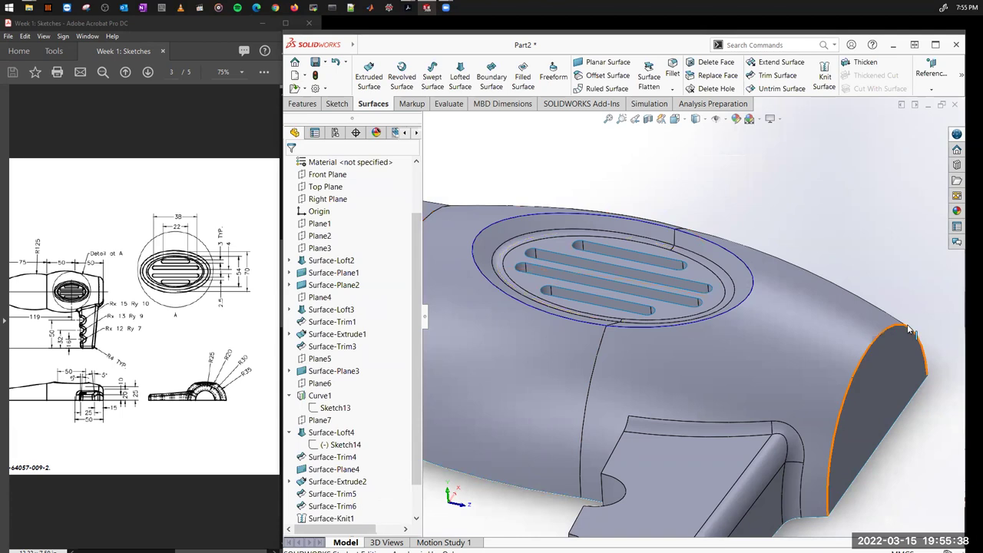
click(673, 71)
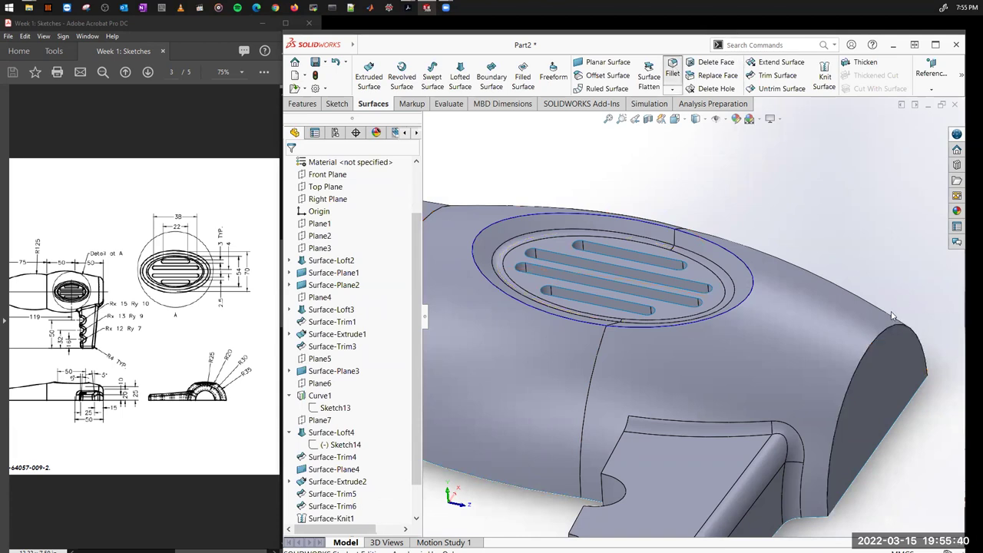
click(898, 323)
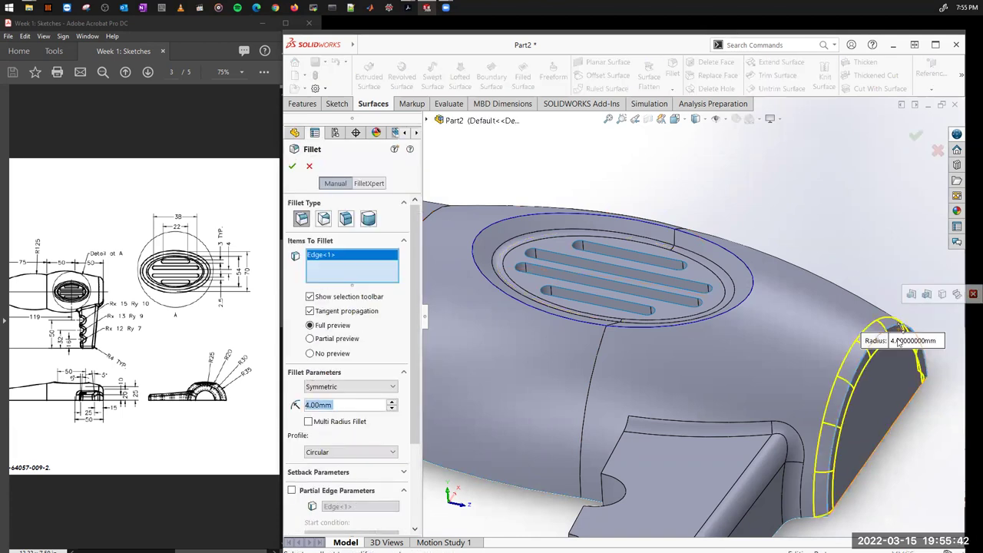
key(f)
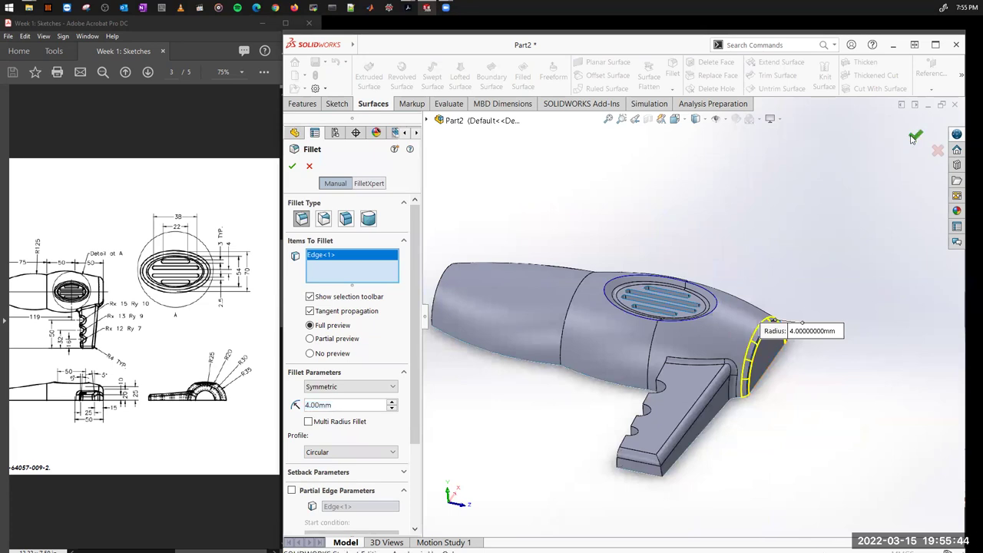
key(Escape)
middle_drag(714, 417, 738, 331)
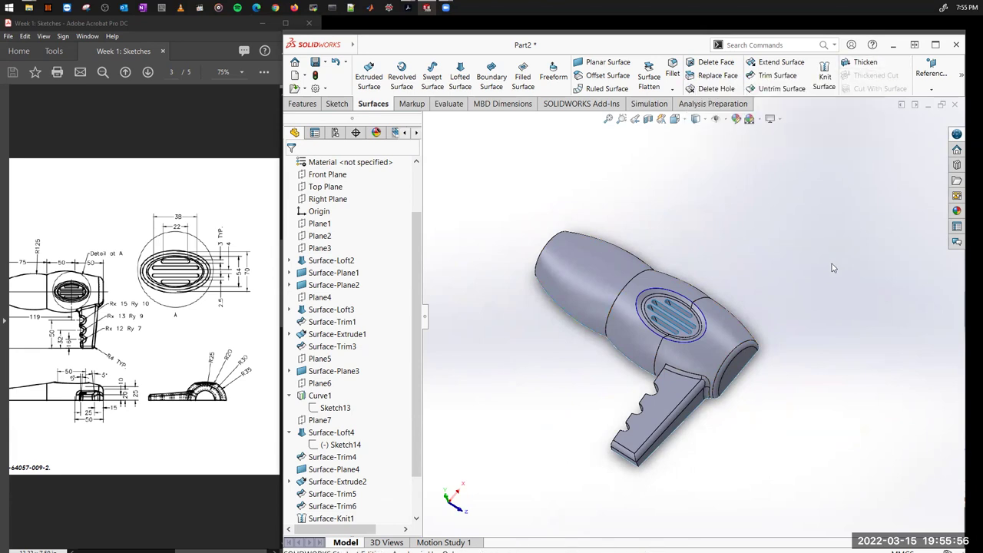
Step: Inspect the finished dryer from several sides, including the front grille and handle, ending on the vent face
middle_drag(765, 402, 661, 305)
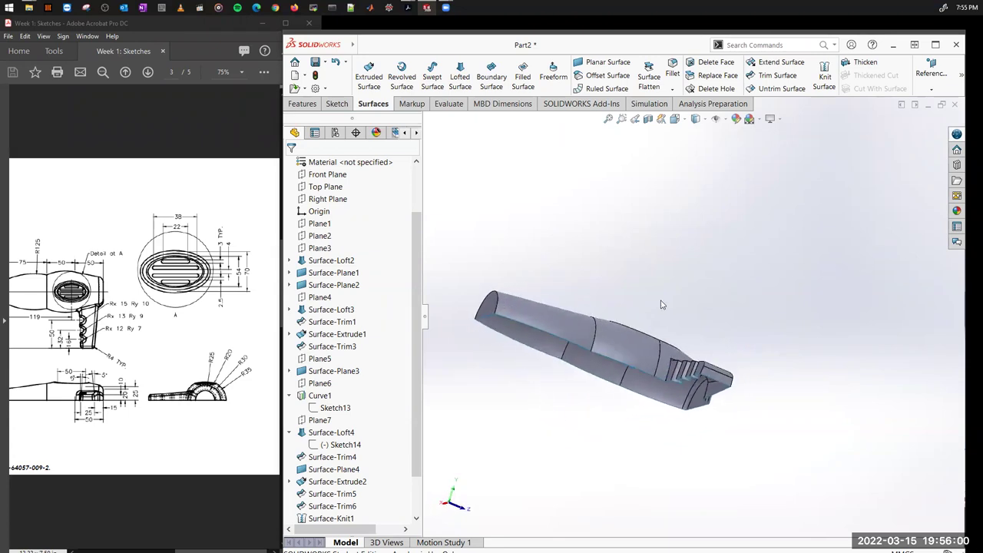
scroll(541, 338, down, 5)
middle_drag(542, 338, 669, 311)
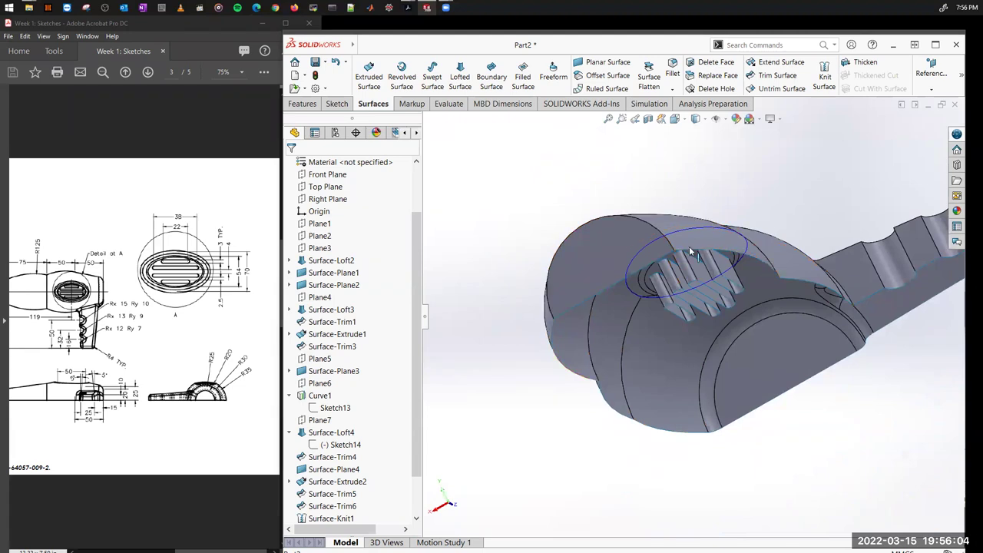
middle_drag(803, 360, 764, 390)
scroll(618, 300, up, 3)
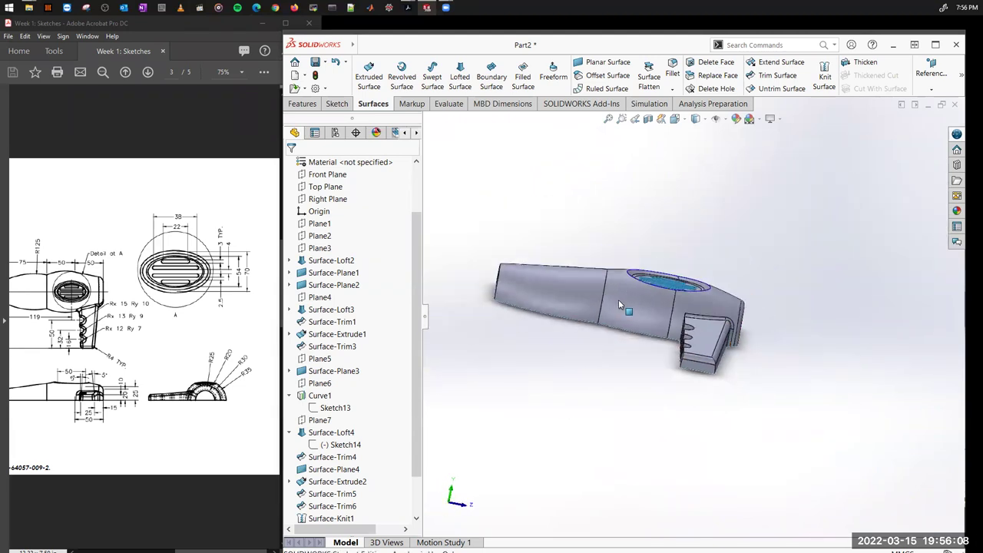
scroll(701, 359, down, 4)
middle_drag(700, 359, 716, 296)
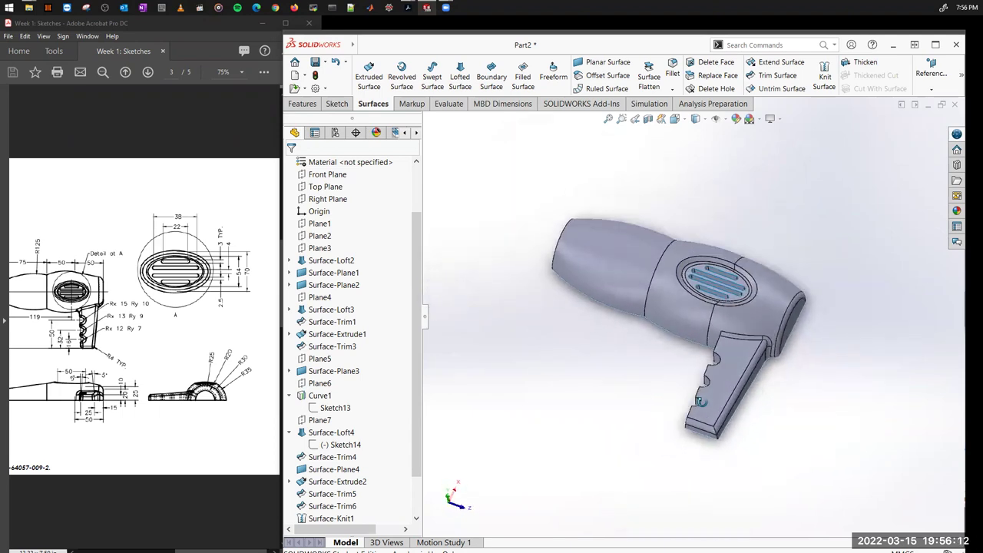
scroll(719, 288, down, 2)
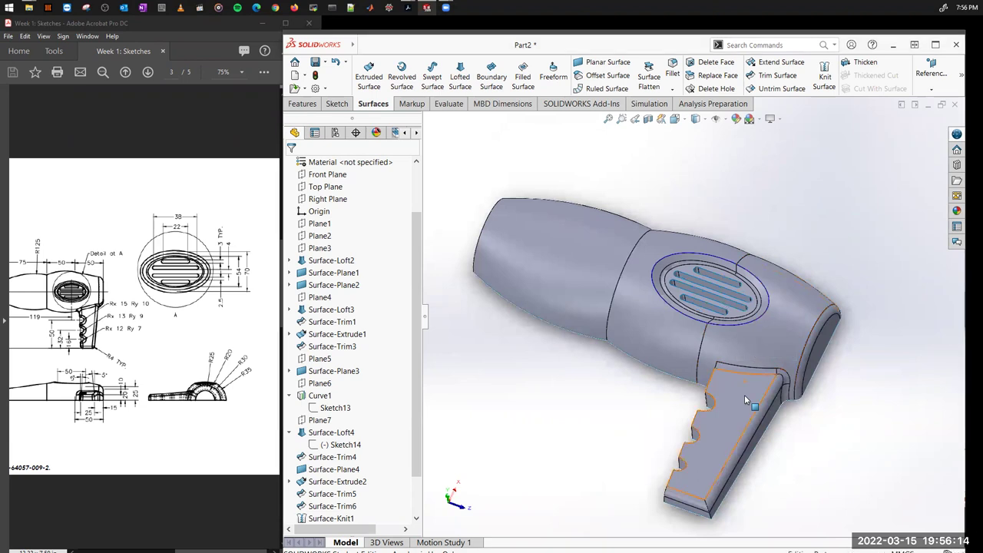
middle_drag(861, 357, 875, 325)
click(733, 288)
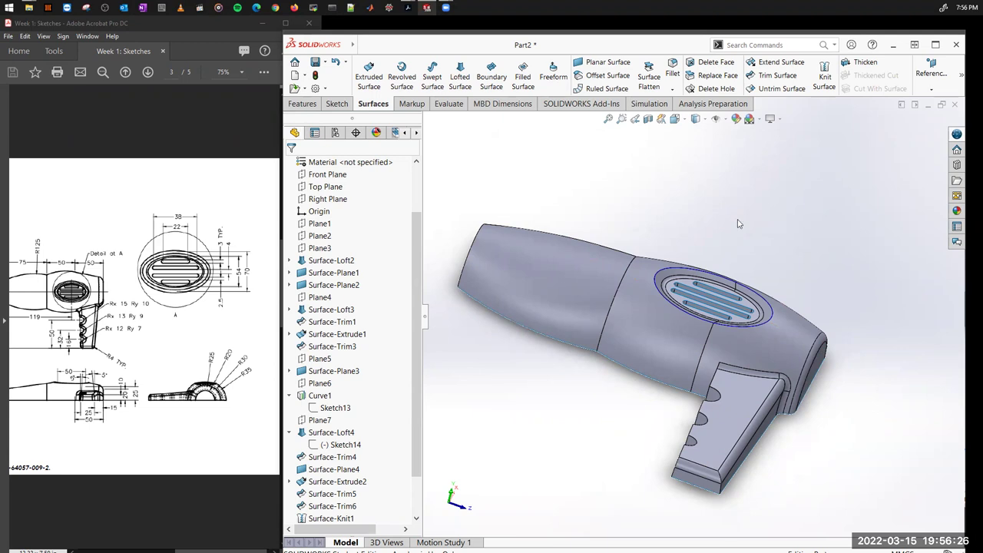
Step: Restore the Acrobat drawing window, widen it and reposition it to show the whole Problem 2 page
click(160, 25)
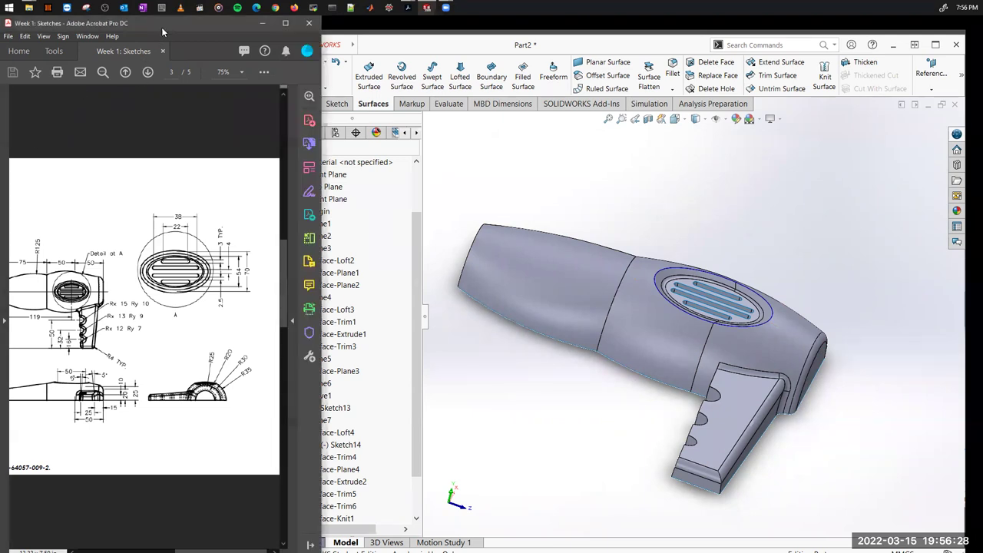
double_click(161, 27)
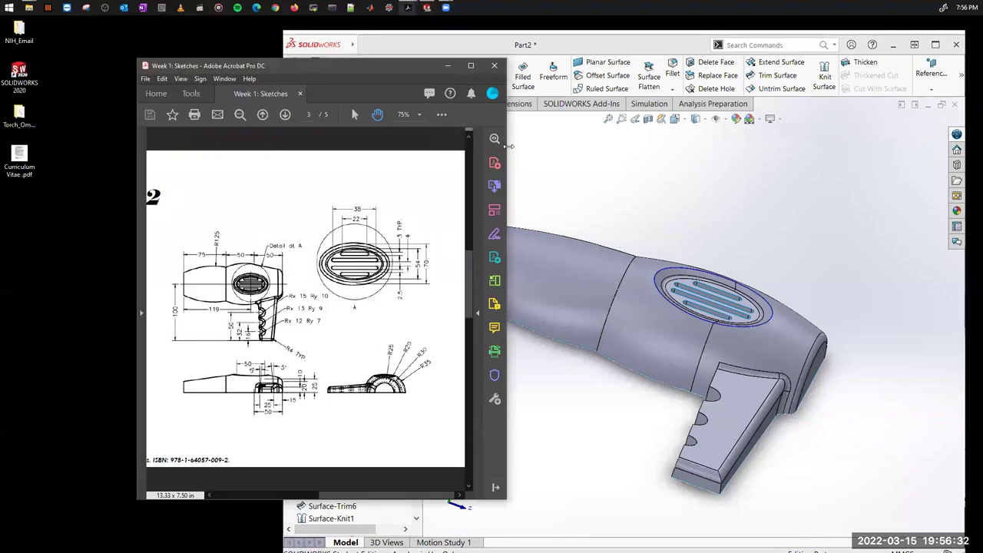
drag(508, 146, 700, 145)
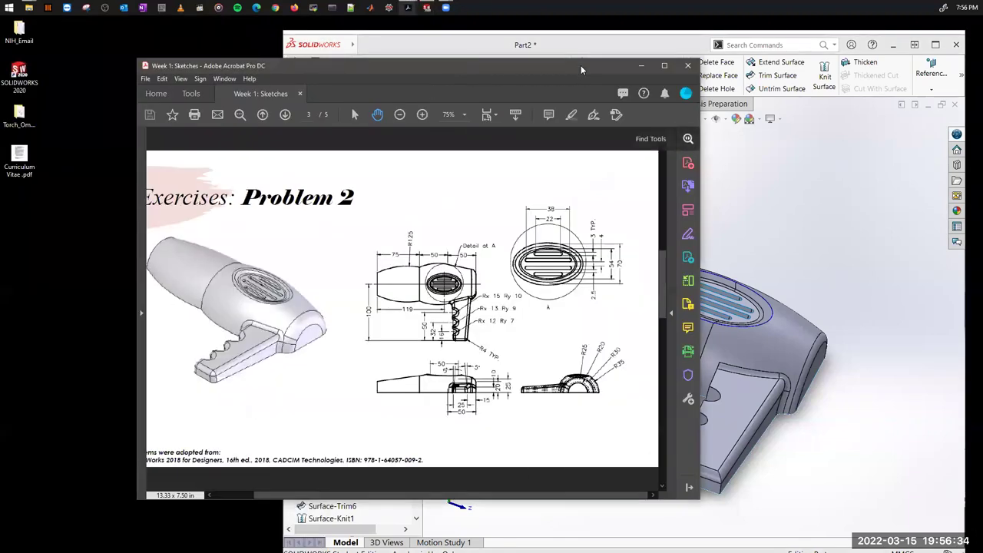
drag(582, 69, 623, 122)
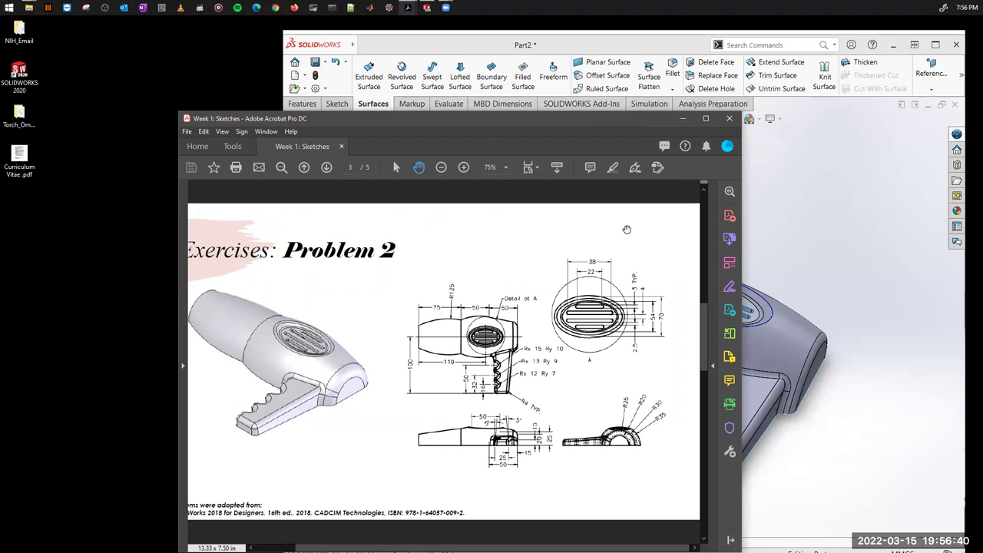
ctrl+scroll(627, 230, down, 2)
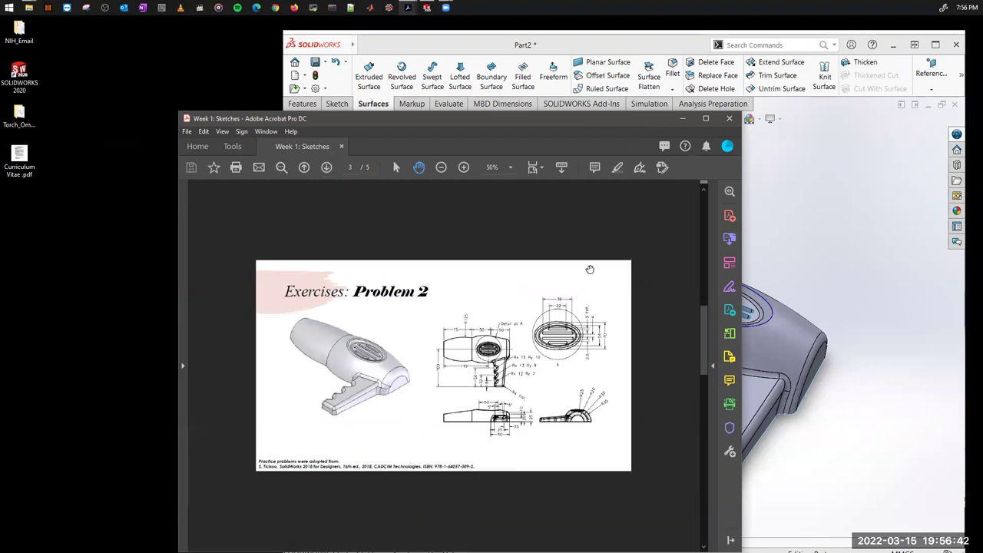
ctrl+scroll(590, 269, up, 1)
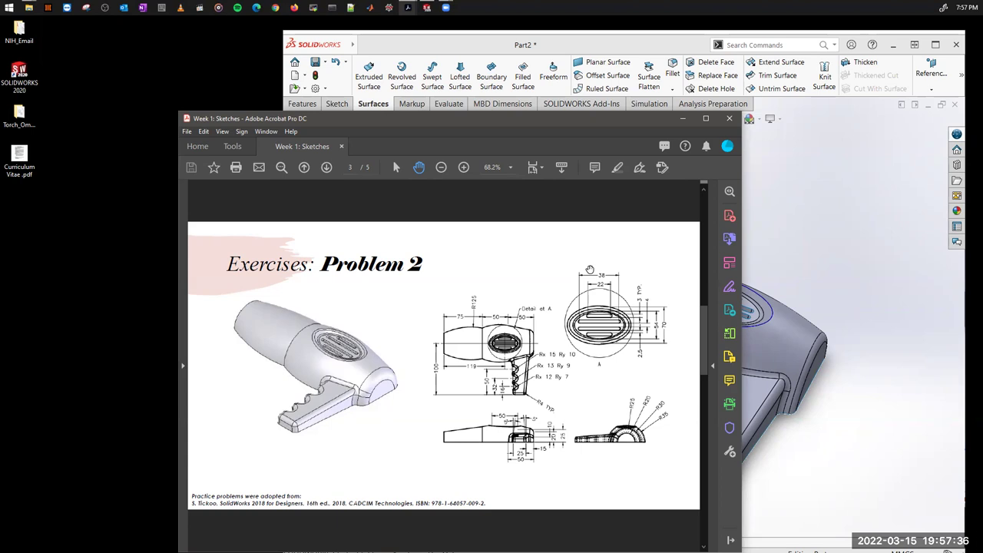
Step: Page through the handout from the first page to Problems 1 and 2, then return to SOLIDWORKS
key(Home)
key(Page_Down)
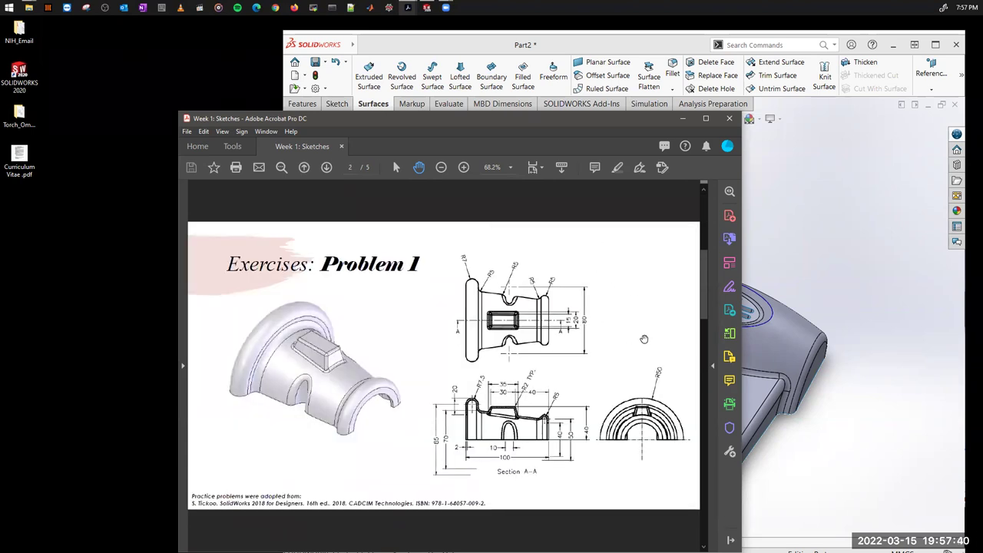
key(Page_Down)
key(Page_Up)
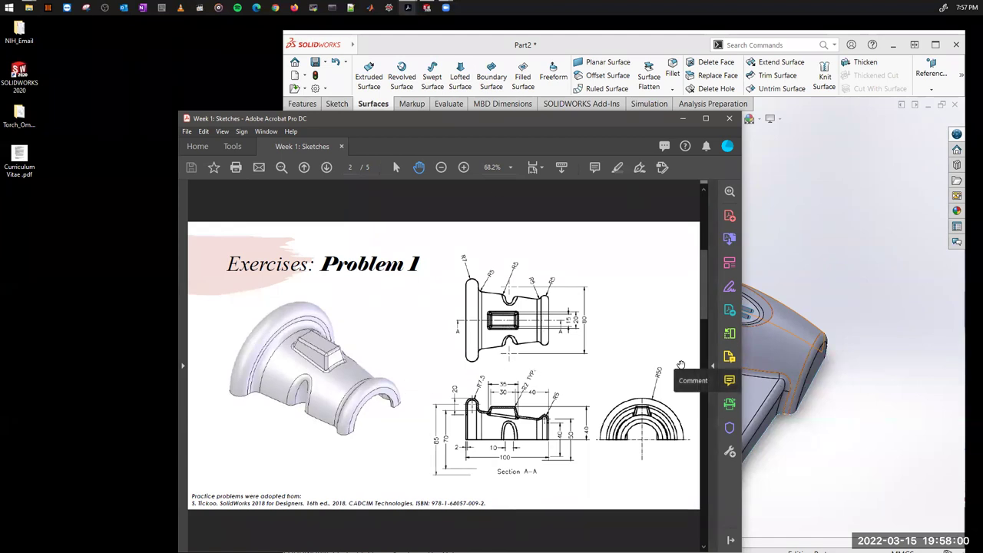
scroll(645, 323, down, 3)
scroll(645, 323, down, 3)
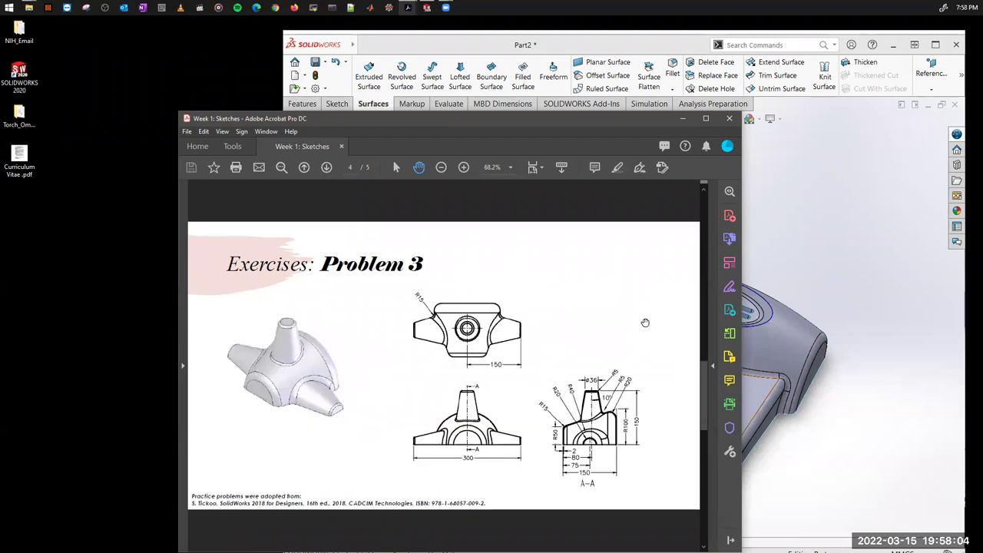
scroll(646, 323, down, 3)
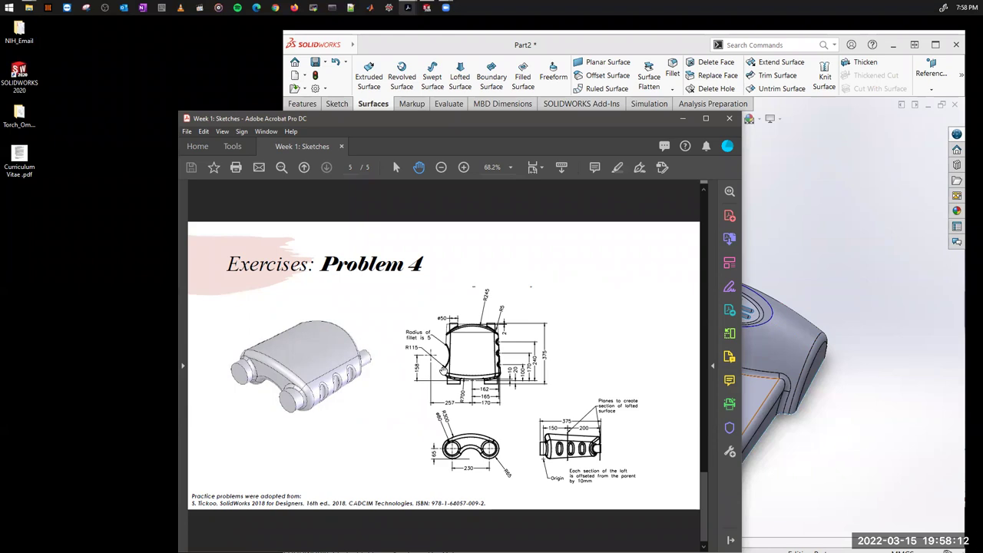
scroll(619, 393, up, 3)
scroll(619, 392, up, 3)
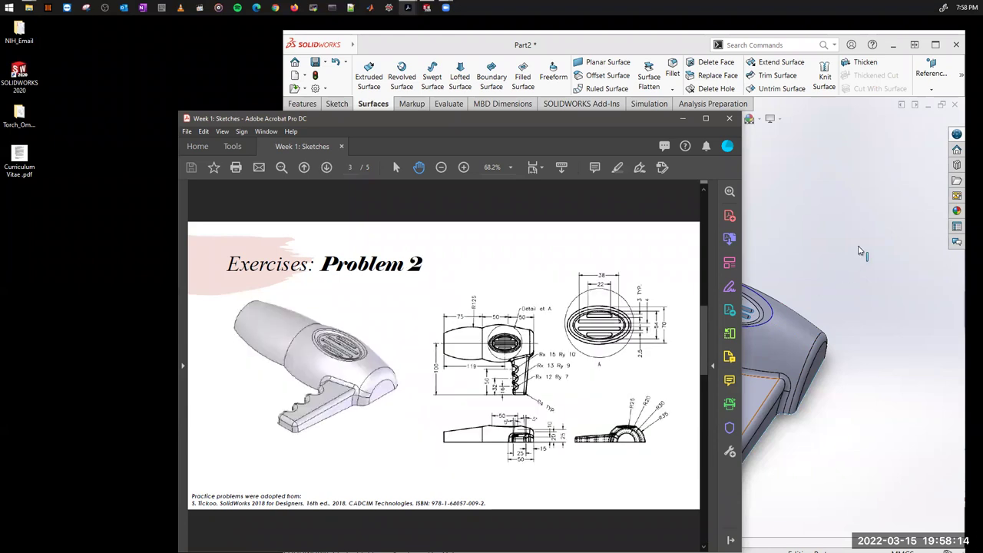
click(864, 255)
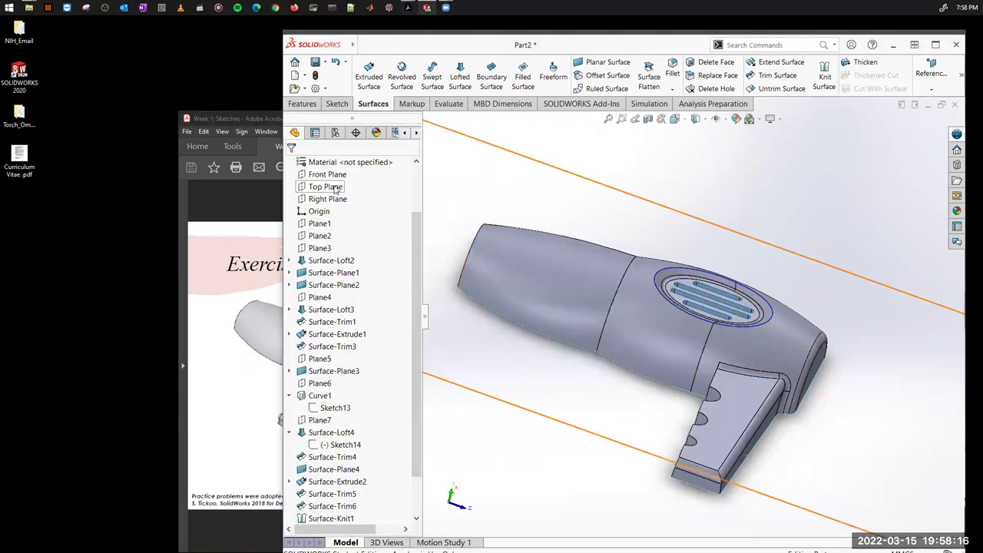